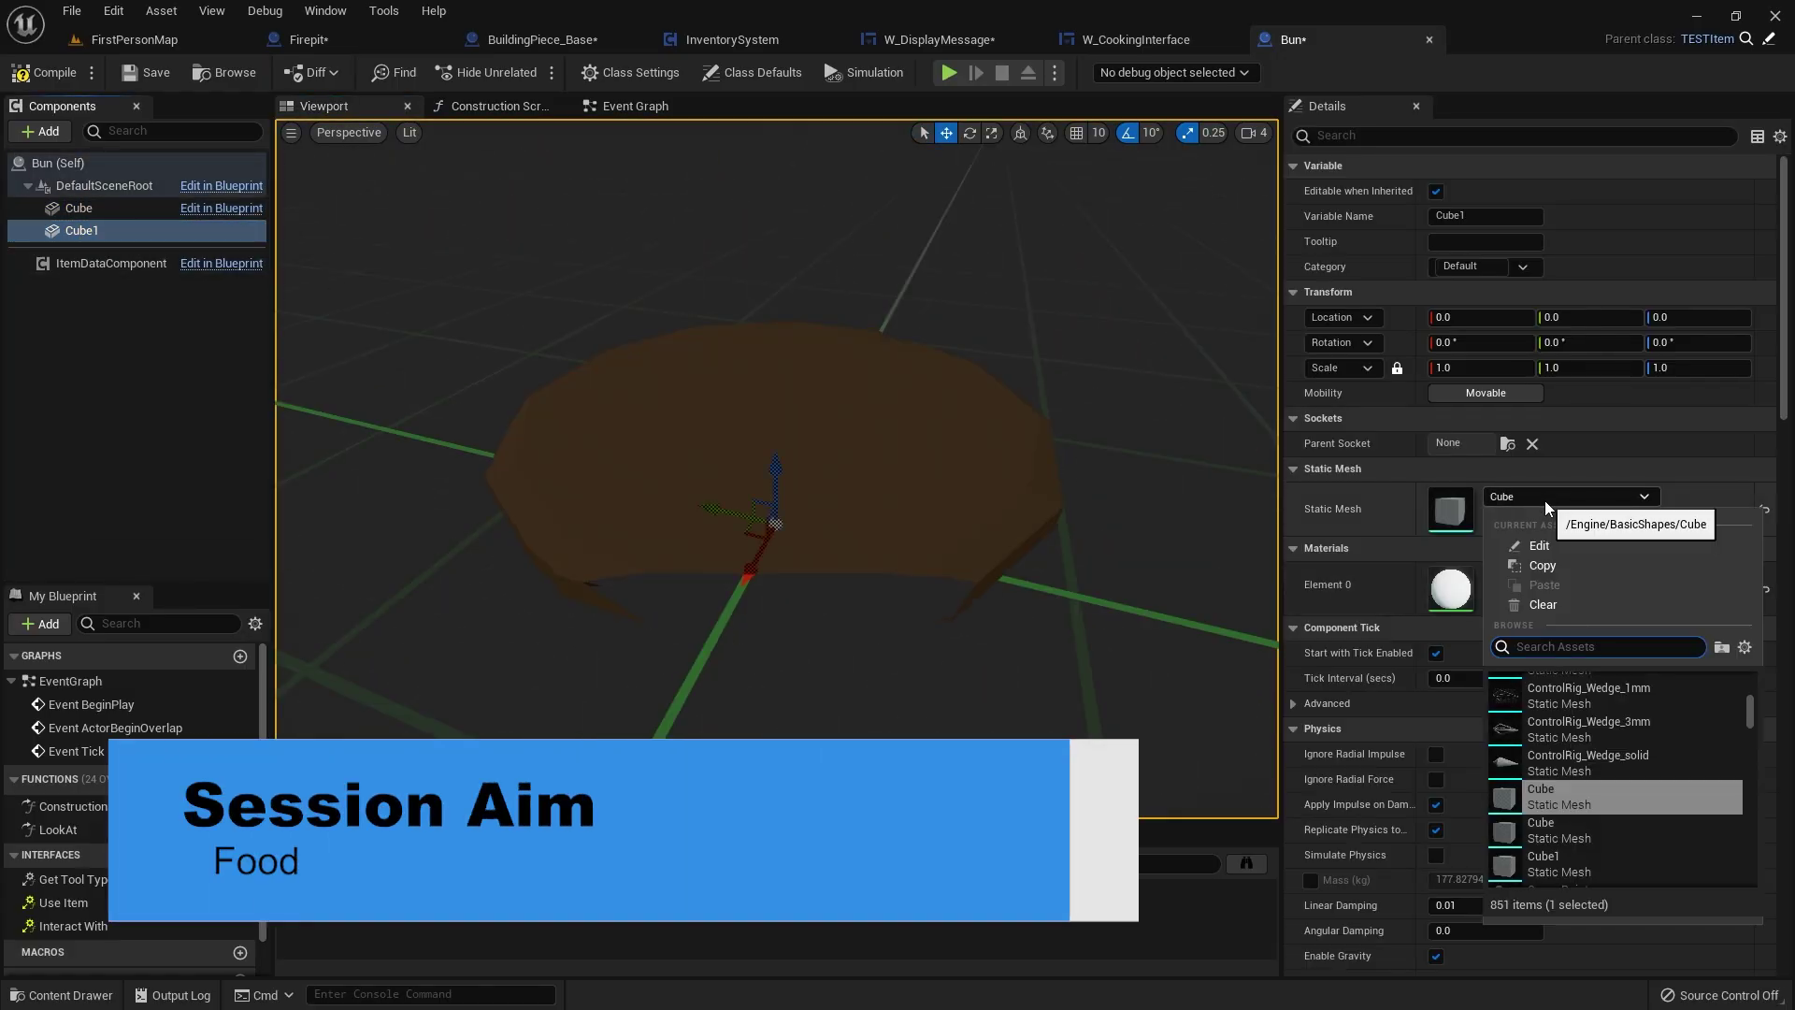
- Give Cube1 the SM_Burger_Bun_Top mesh and raise it slightly above the bun base
{"action": "left_click", "coordinate": [1590, 758]}
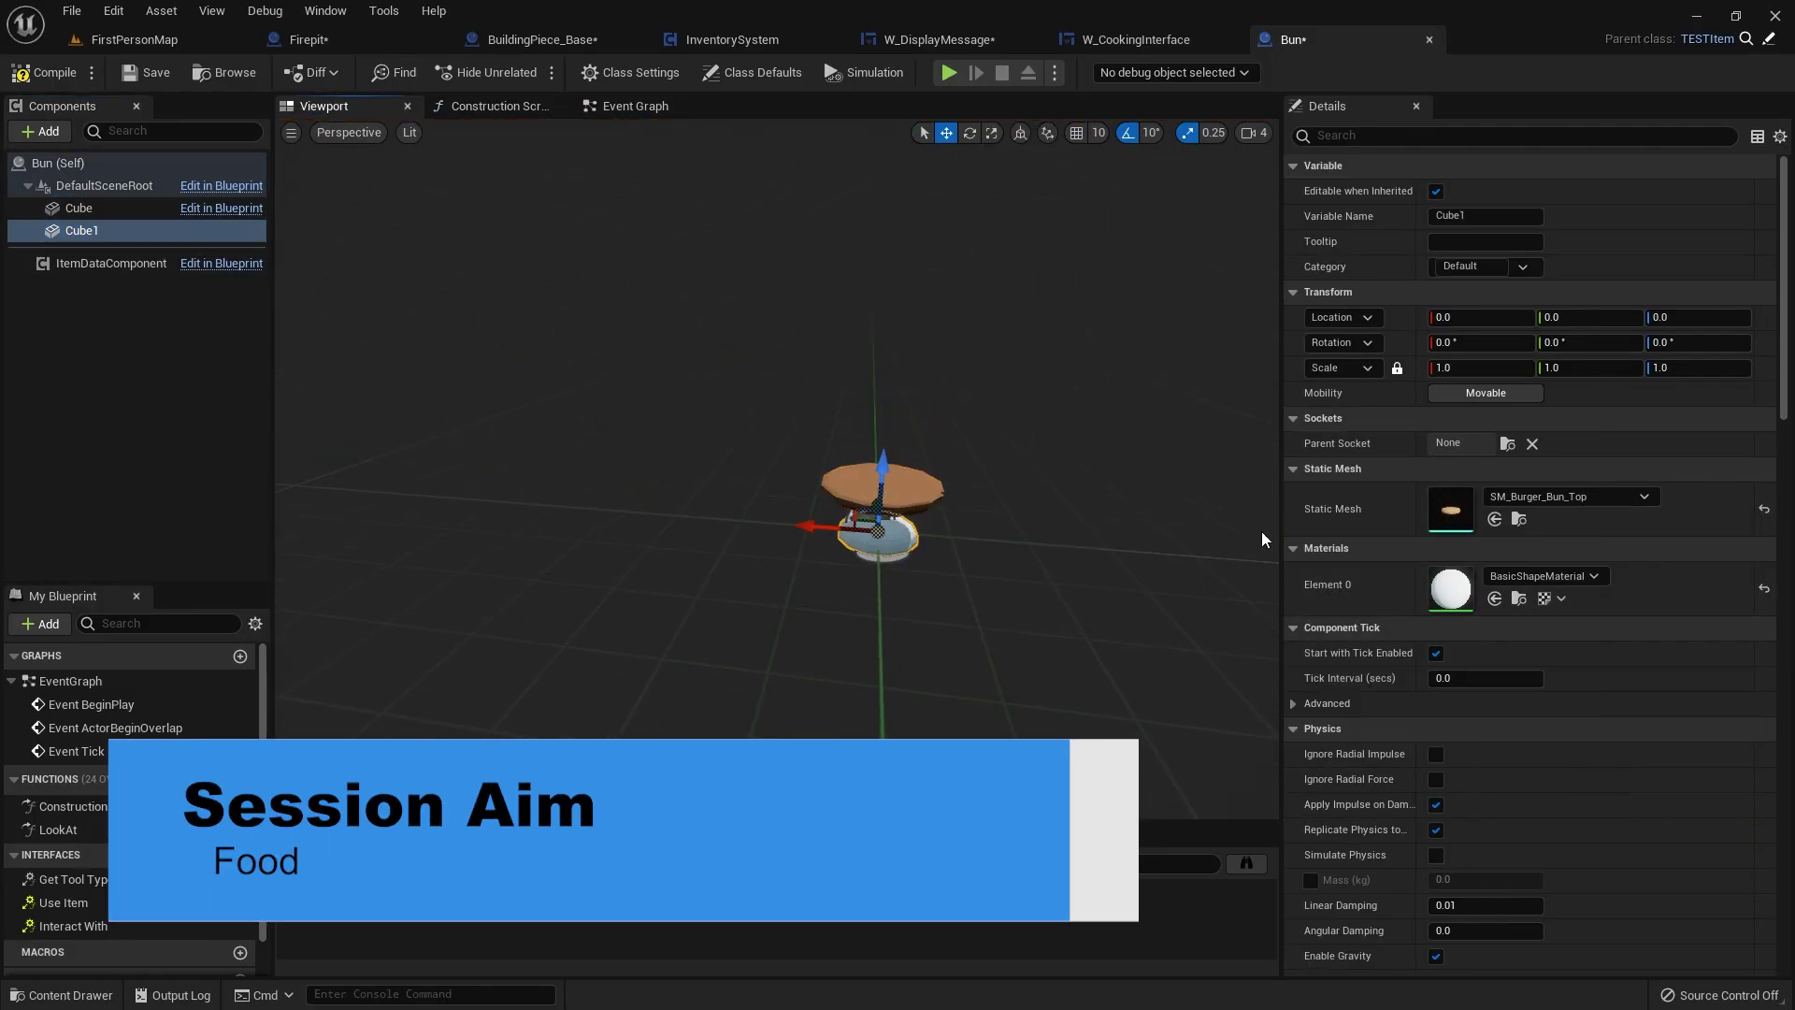
{"action": "left_click_drag", "start_coordinate": [882, 462], "coordinate": [879, 412]}
{"action": "scroll", "coordinate": [730, 295], "scroll_direction": "up", "scroll_amount": 5}
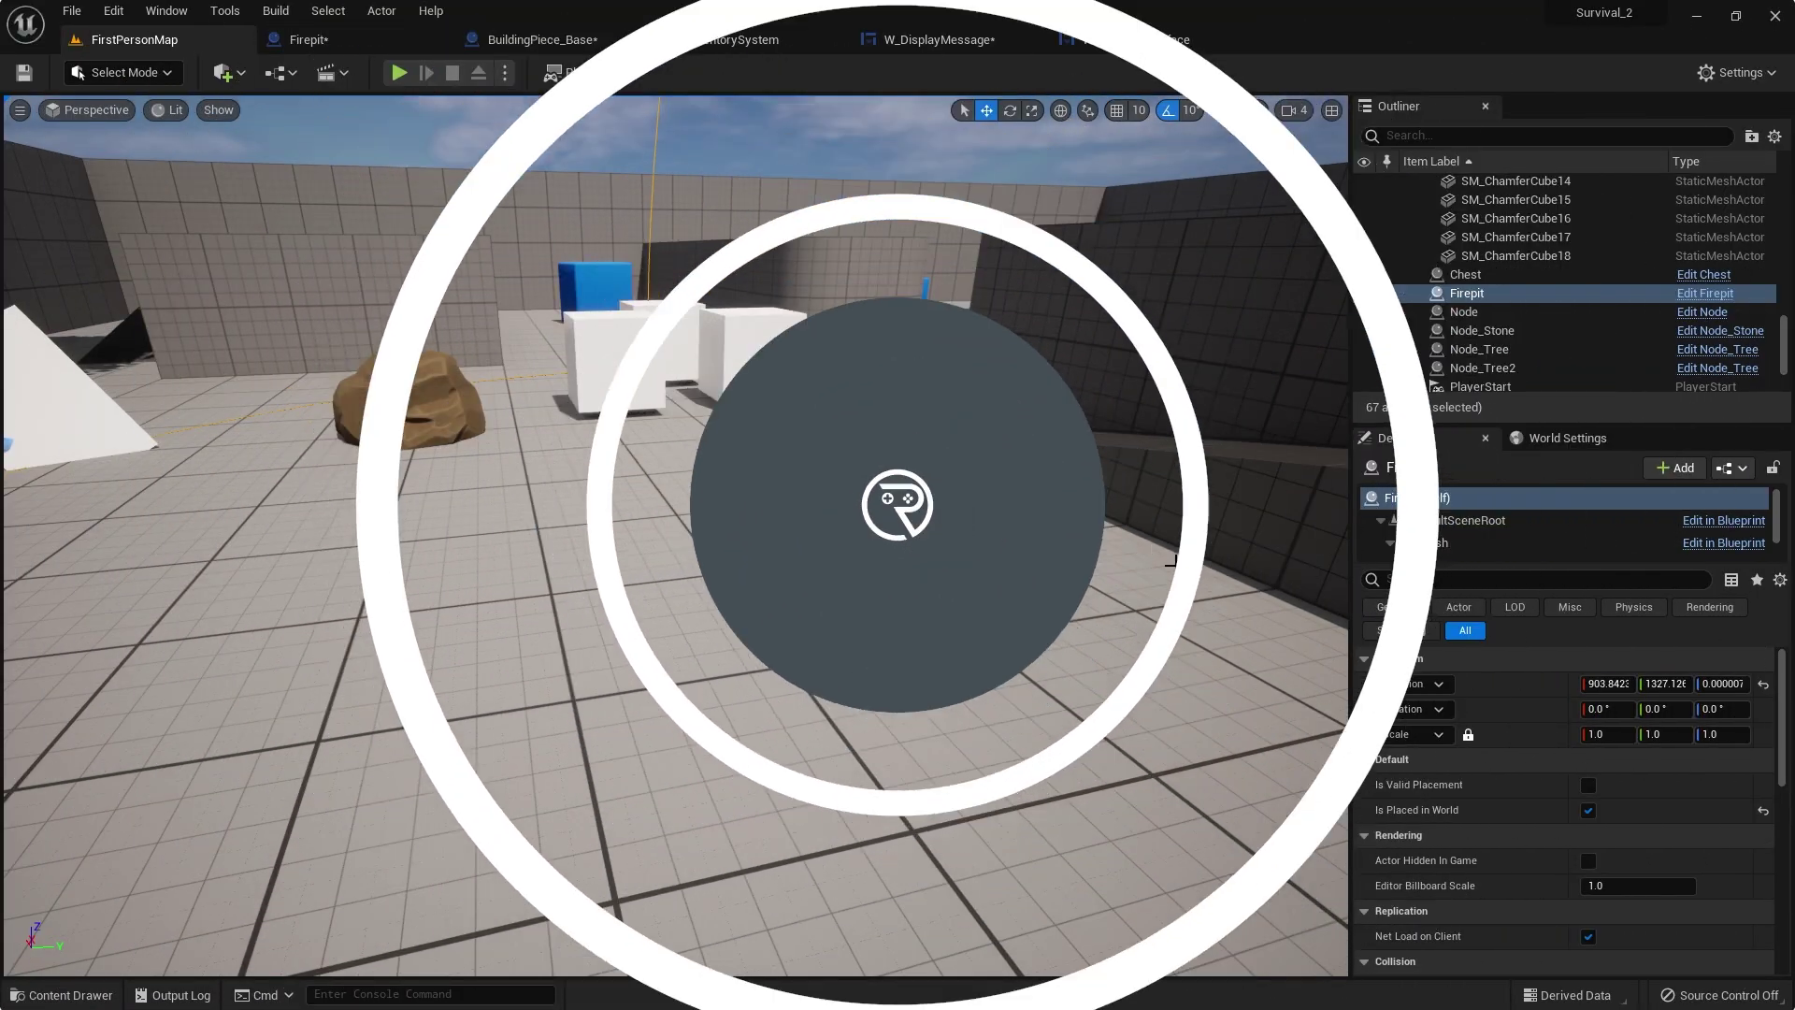
- Open the Item_Data data table from the Content Drawer's Inventory folder
{"action": "right_click_drag", "start_coordinate": [949, 621], "coordinate": [772, 478]}
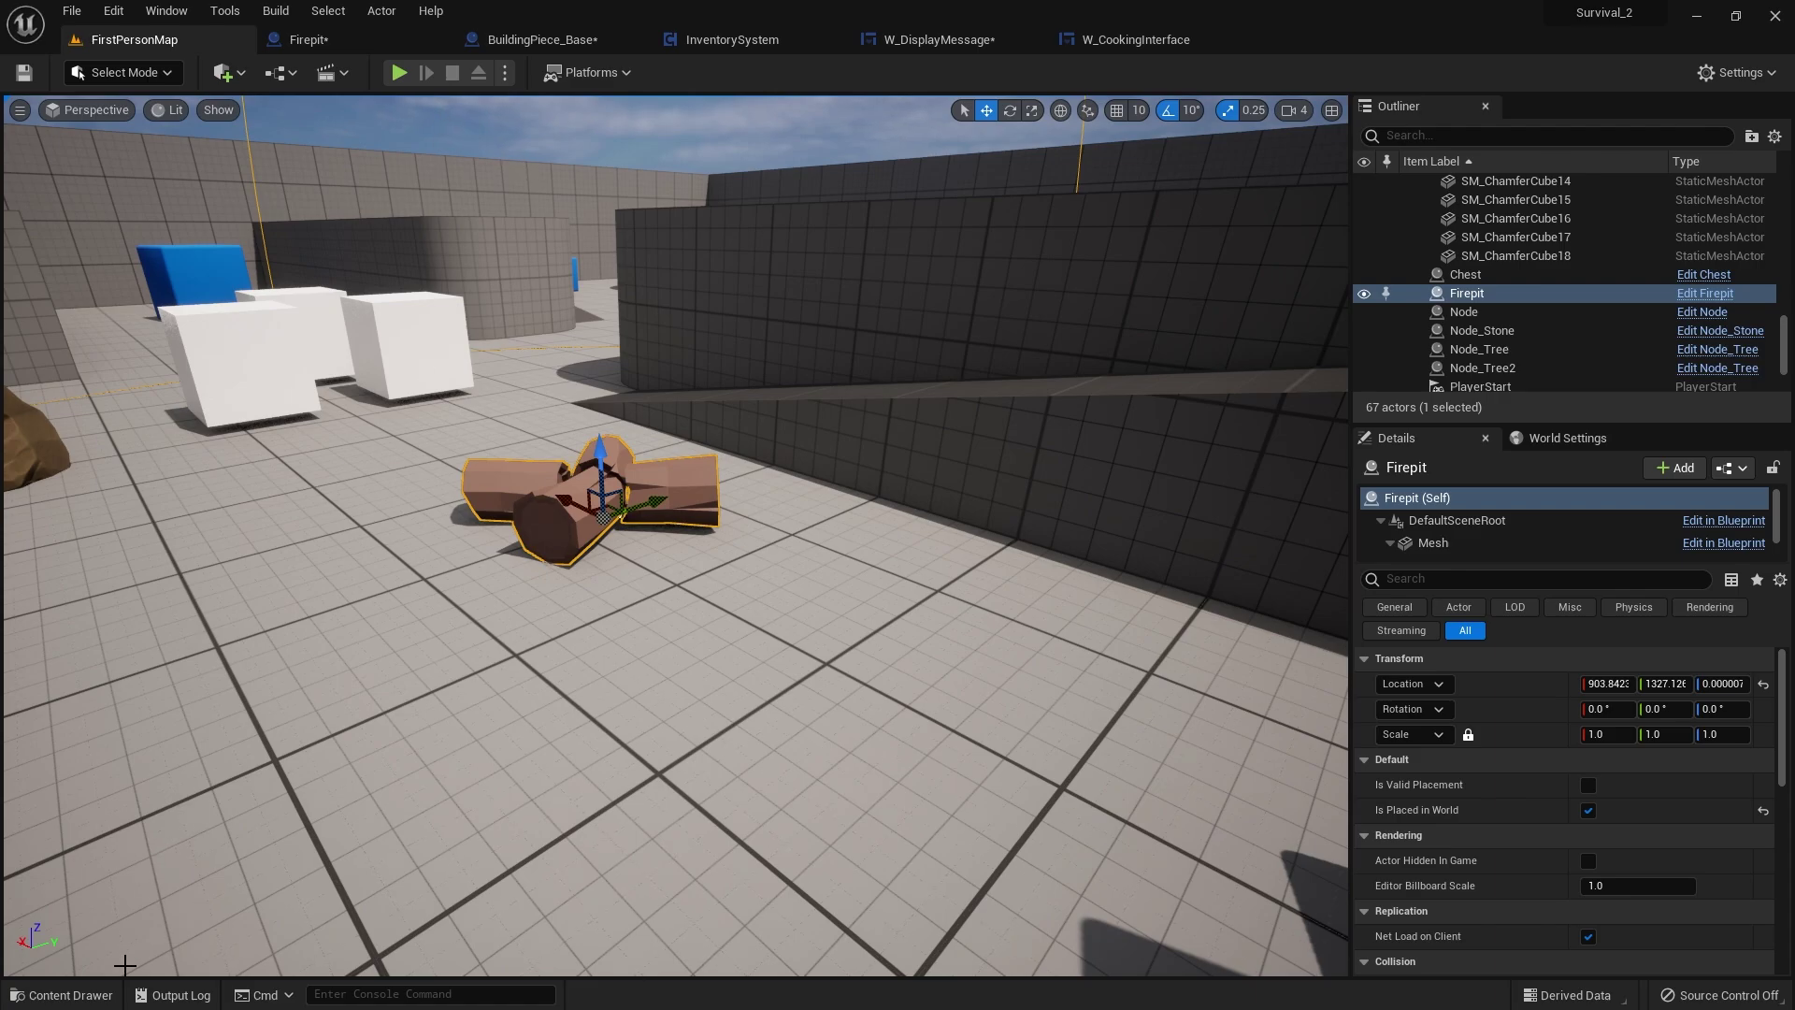
{"action": "left_click", "coordinate": [64, 995]}
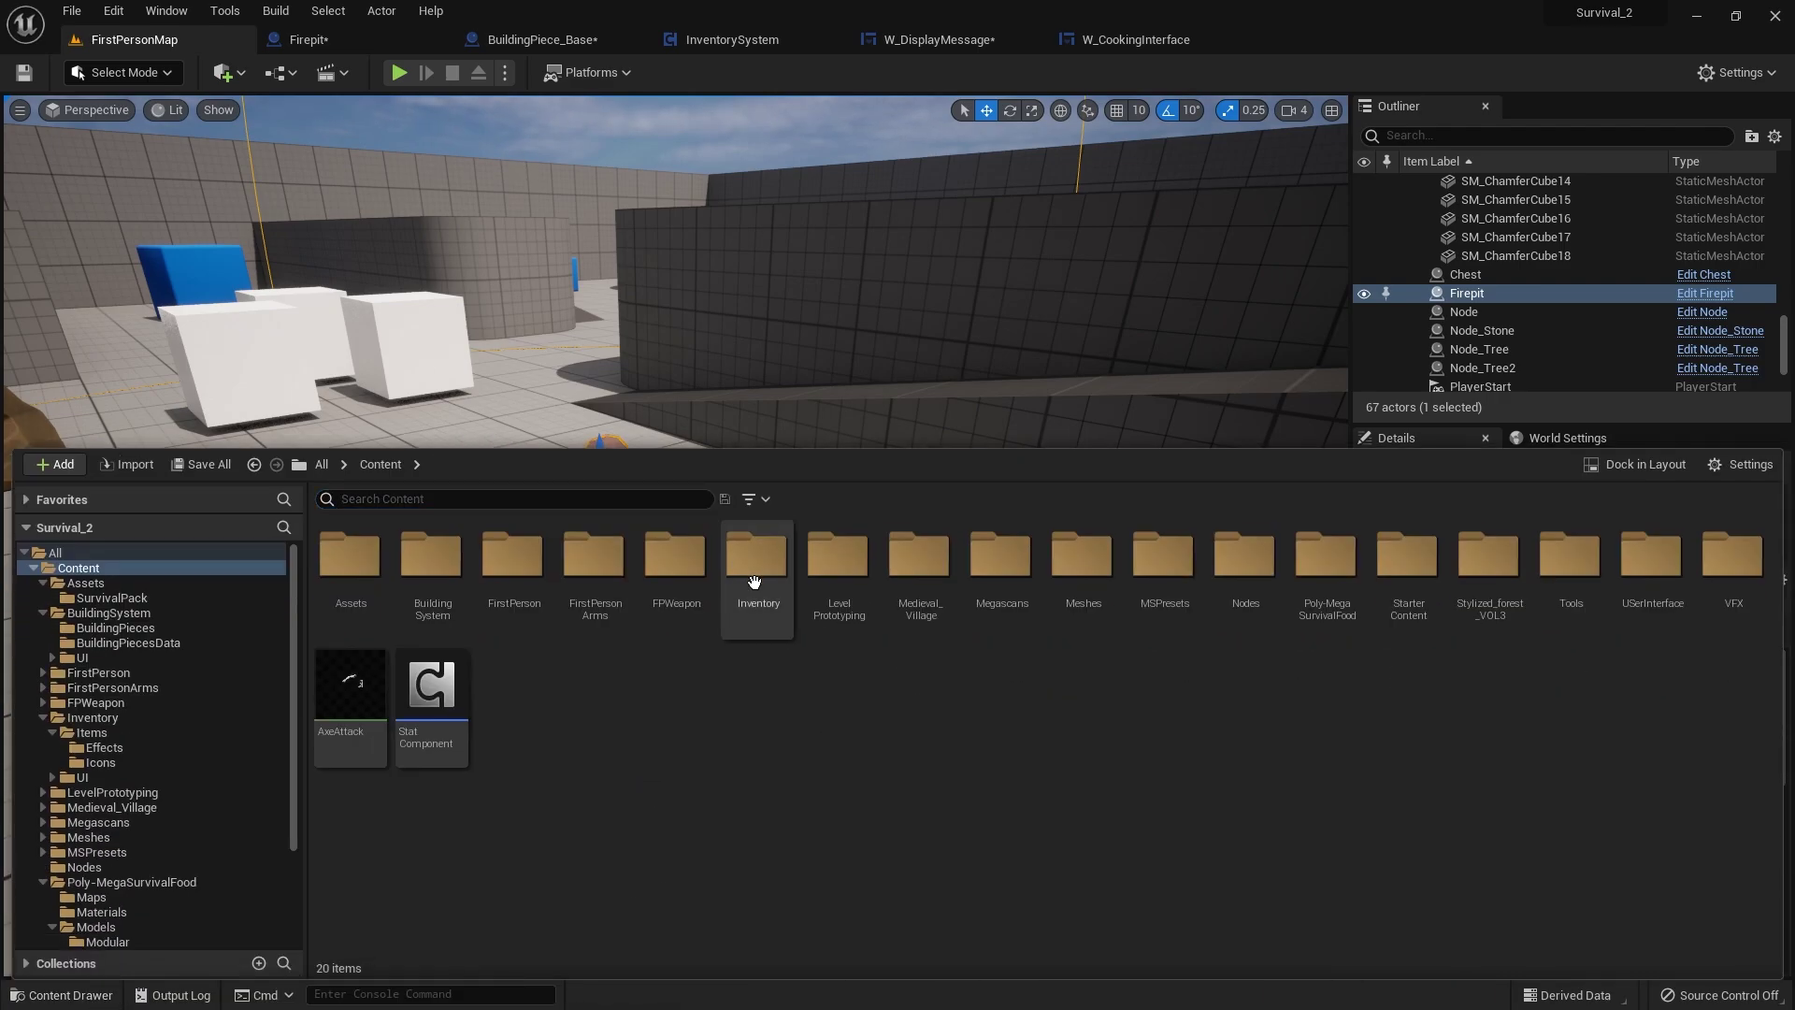
{"action": "double_click", "coordinate": [754, 581]}
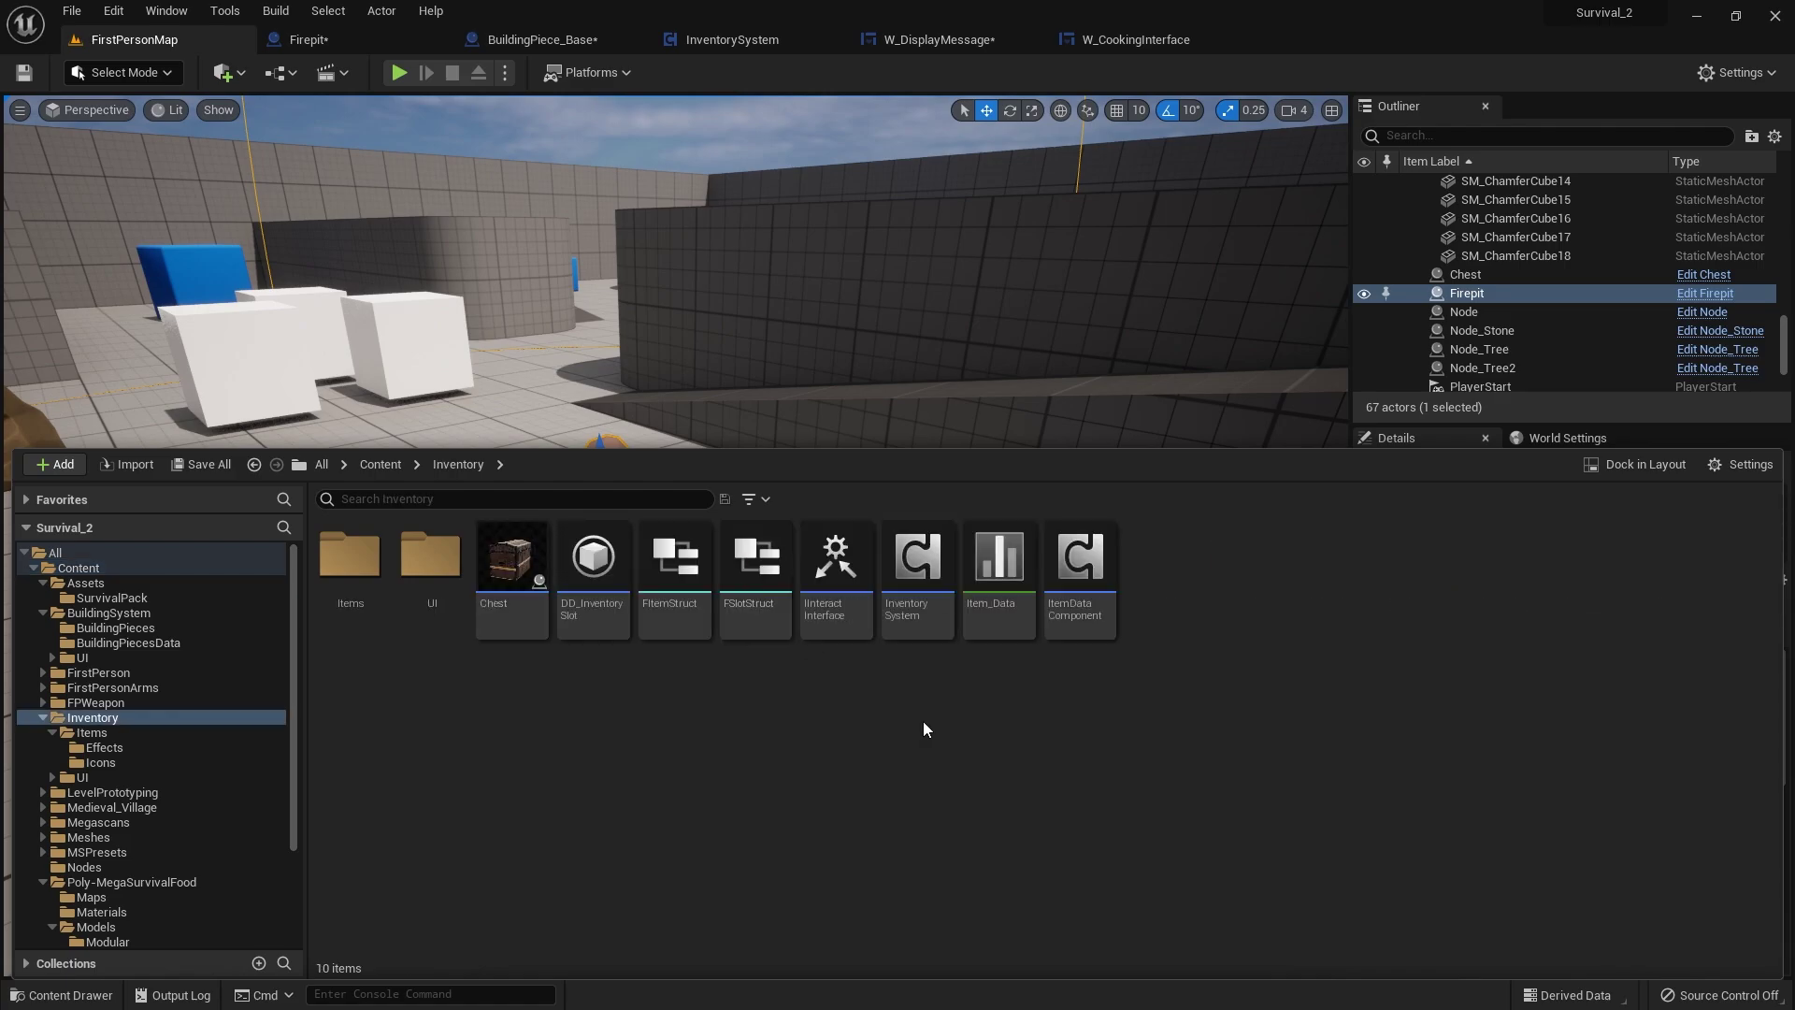
{"action": "double_click", "coordinate": [996, 555]}
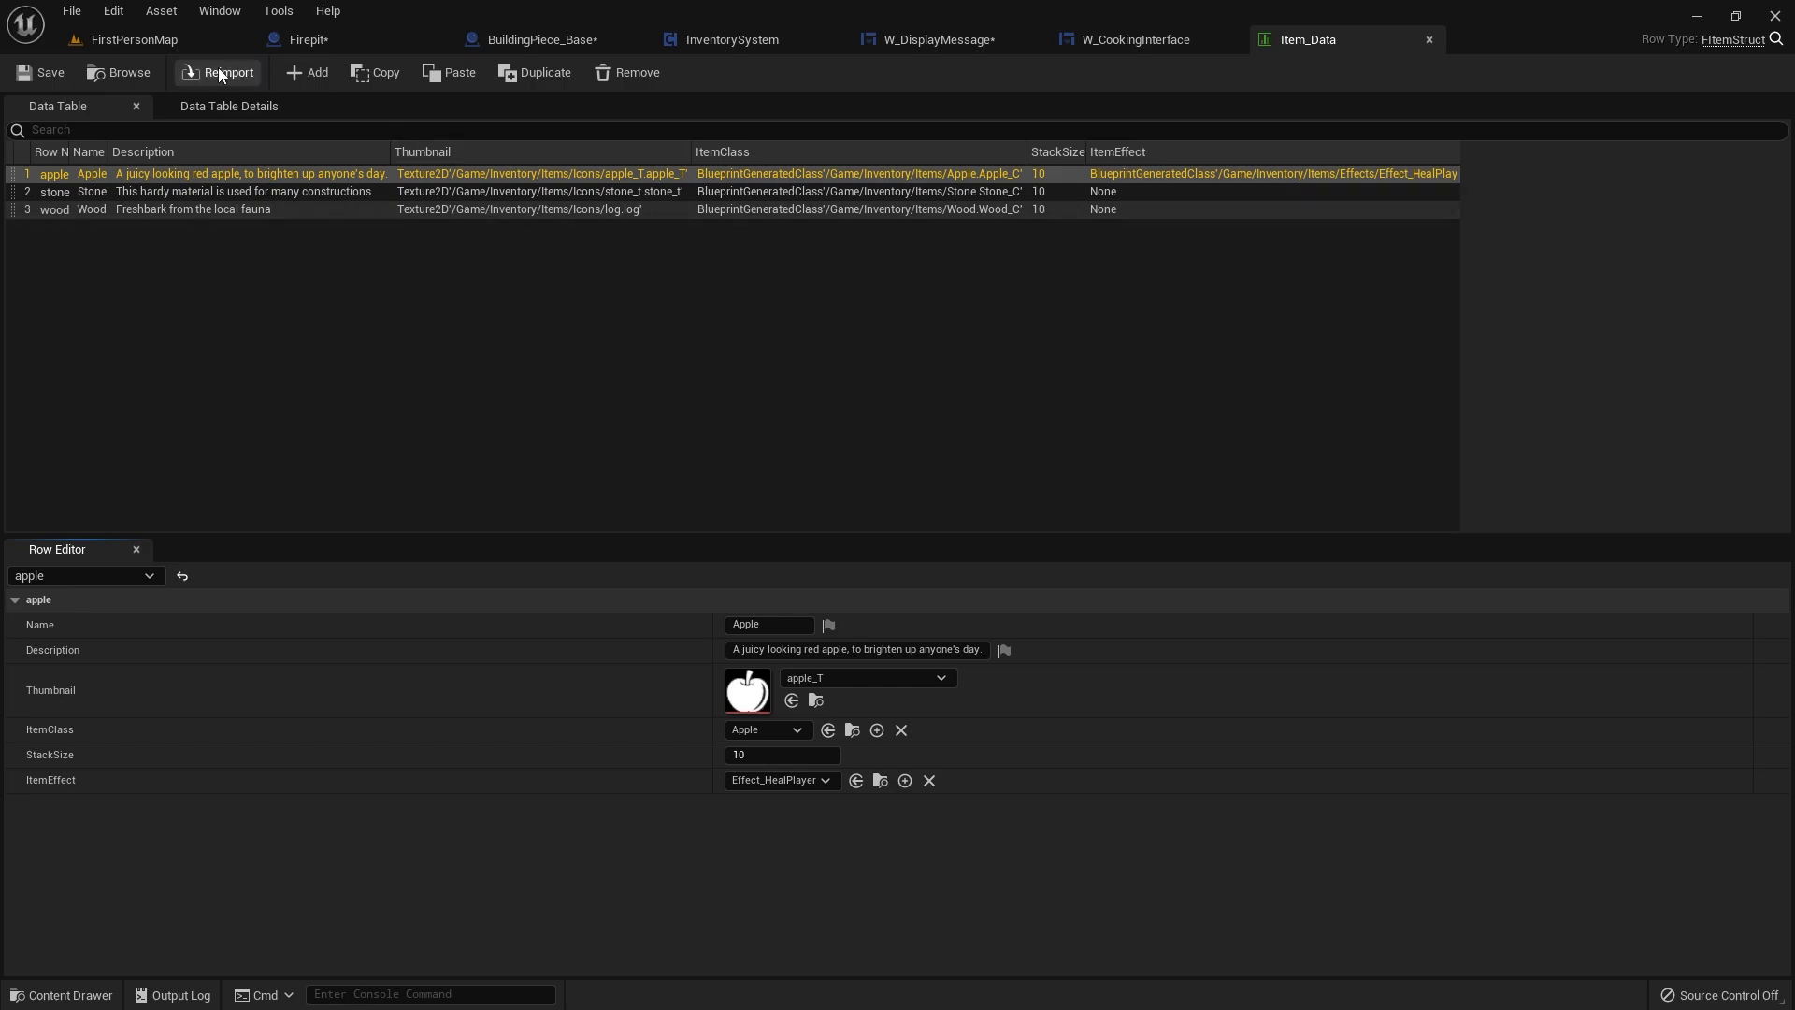
- Add a row named cheese with display name Cheese
{"action": "left_click", "coordinate": [301, 71]}
{"action": "left_click", "coordinate": [769, 624]}
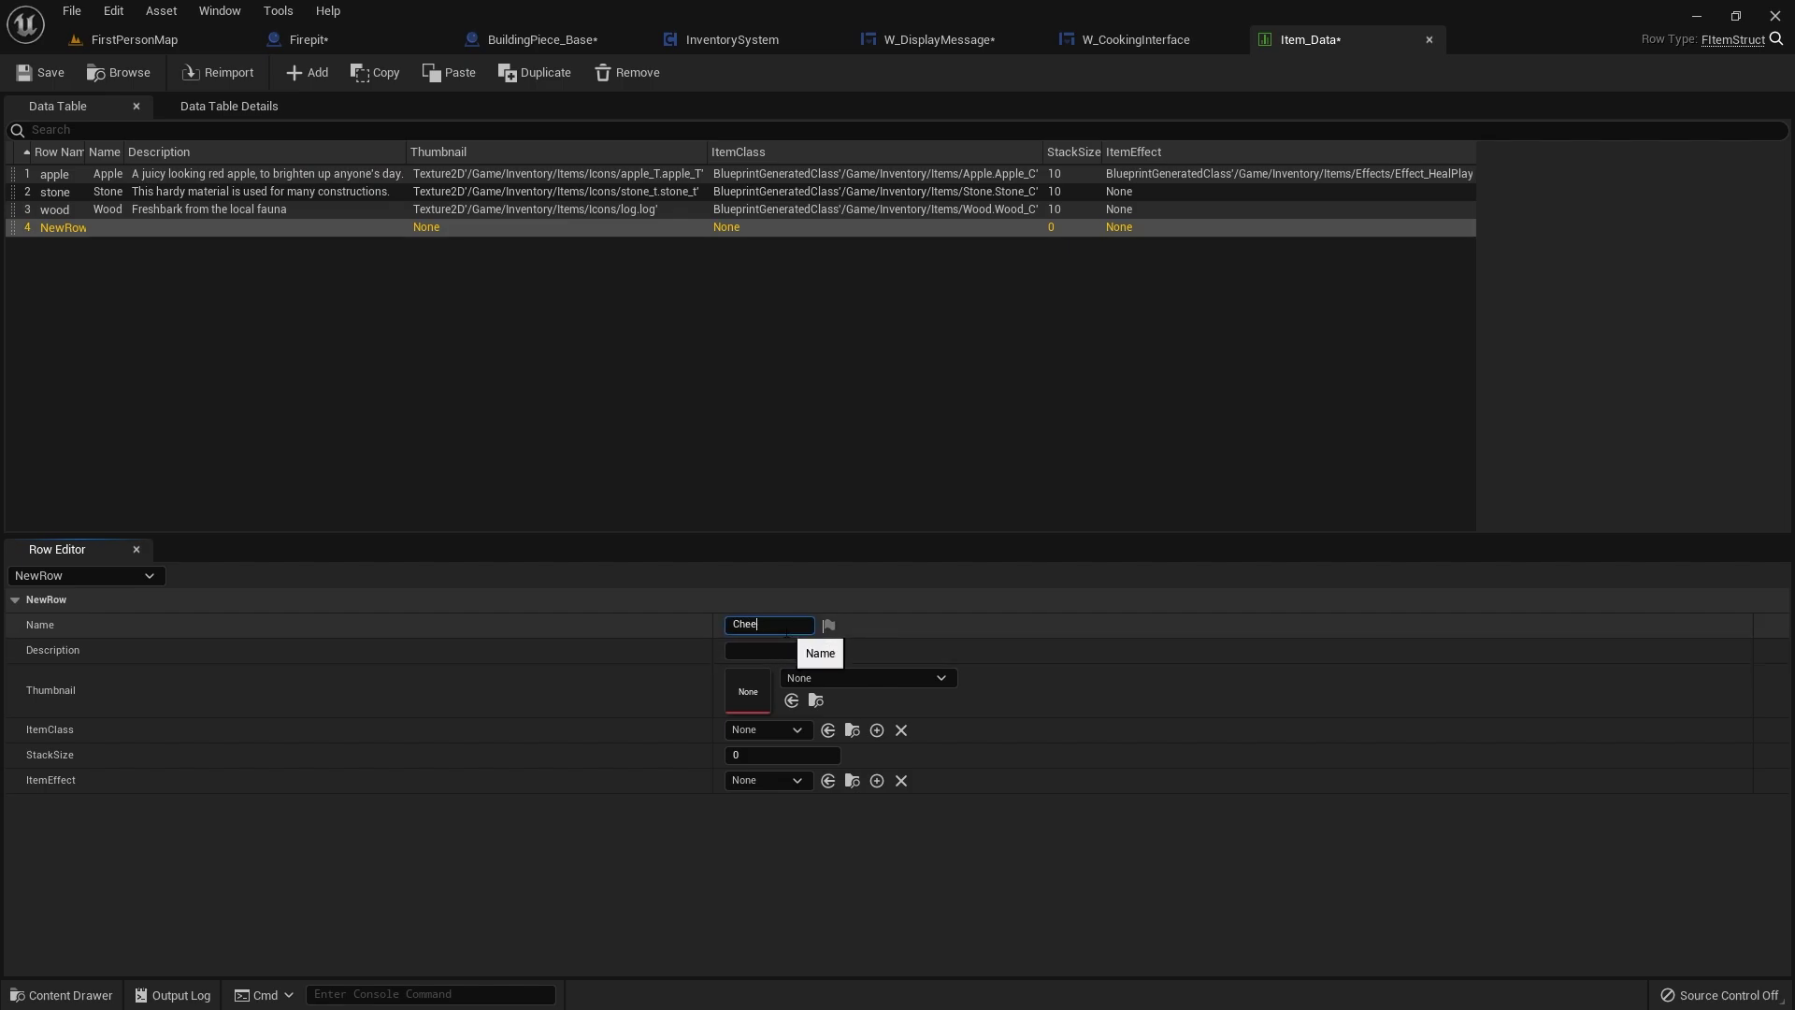
{"action": "type", "text": "Cheese"}
{"action": "key", "text": "Return"}
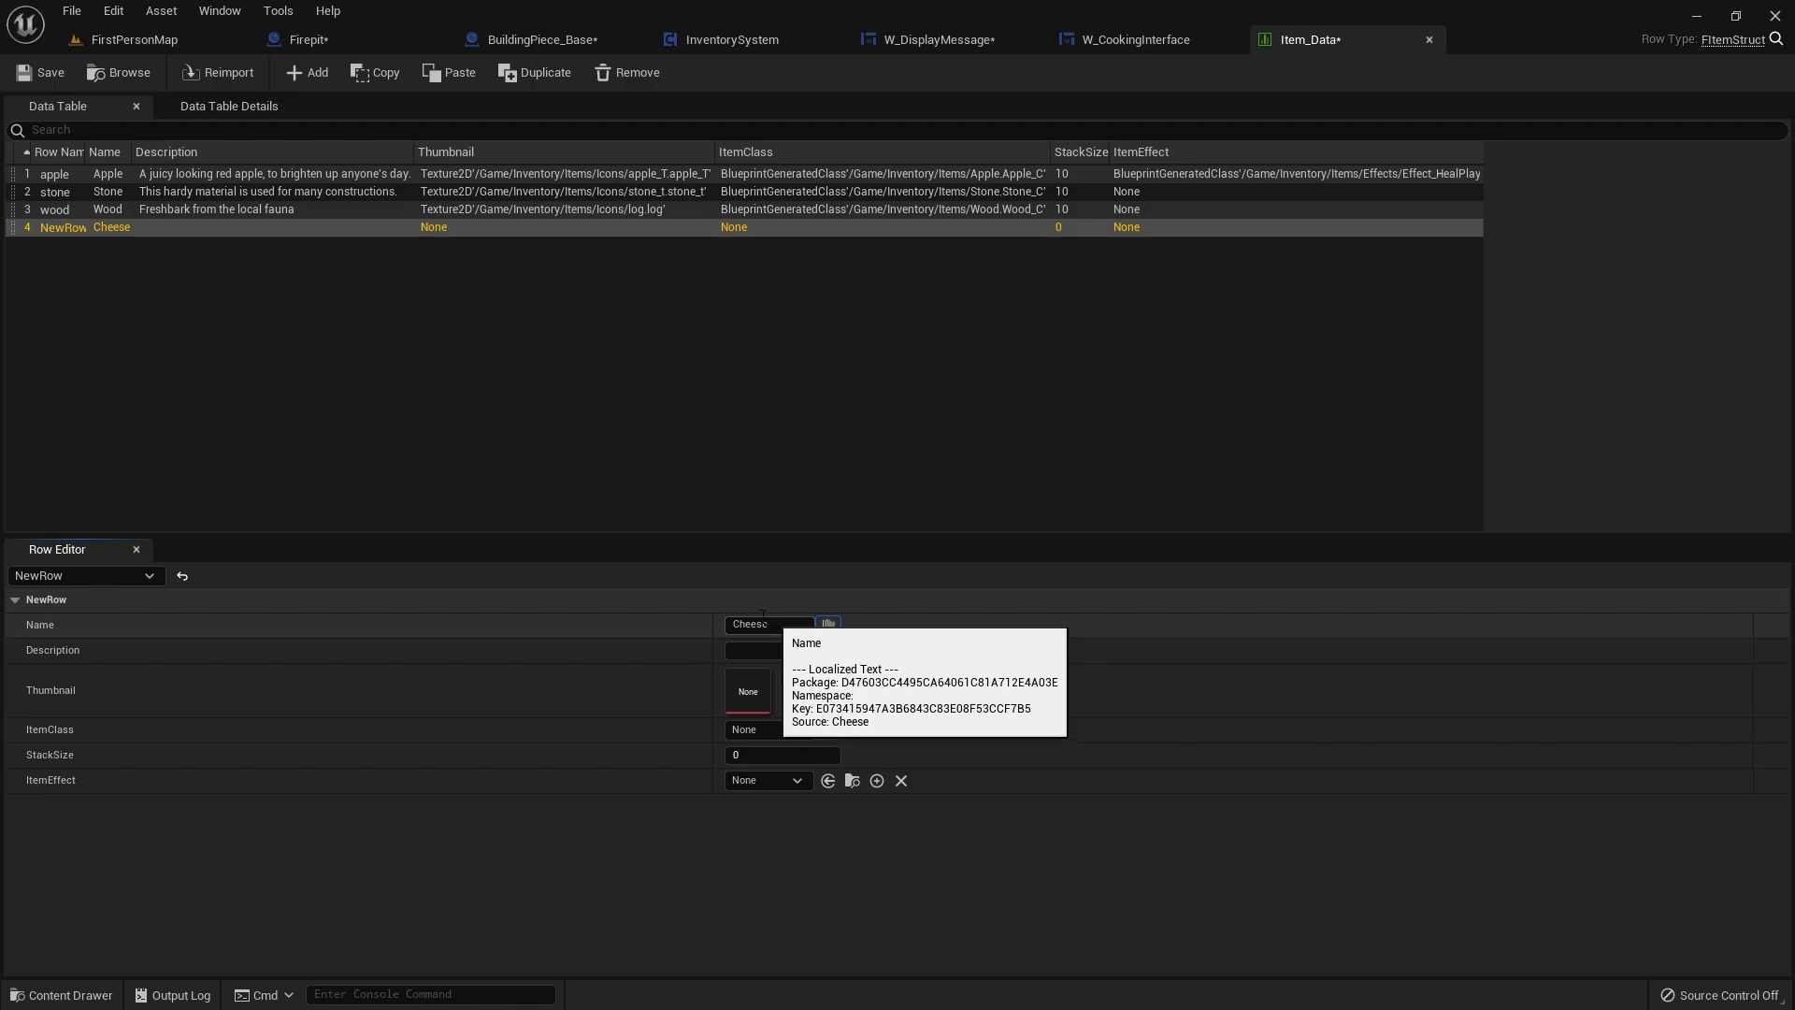
{"action": "double_click", "coordinate": [57, 231]}
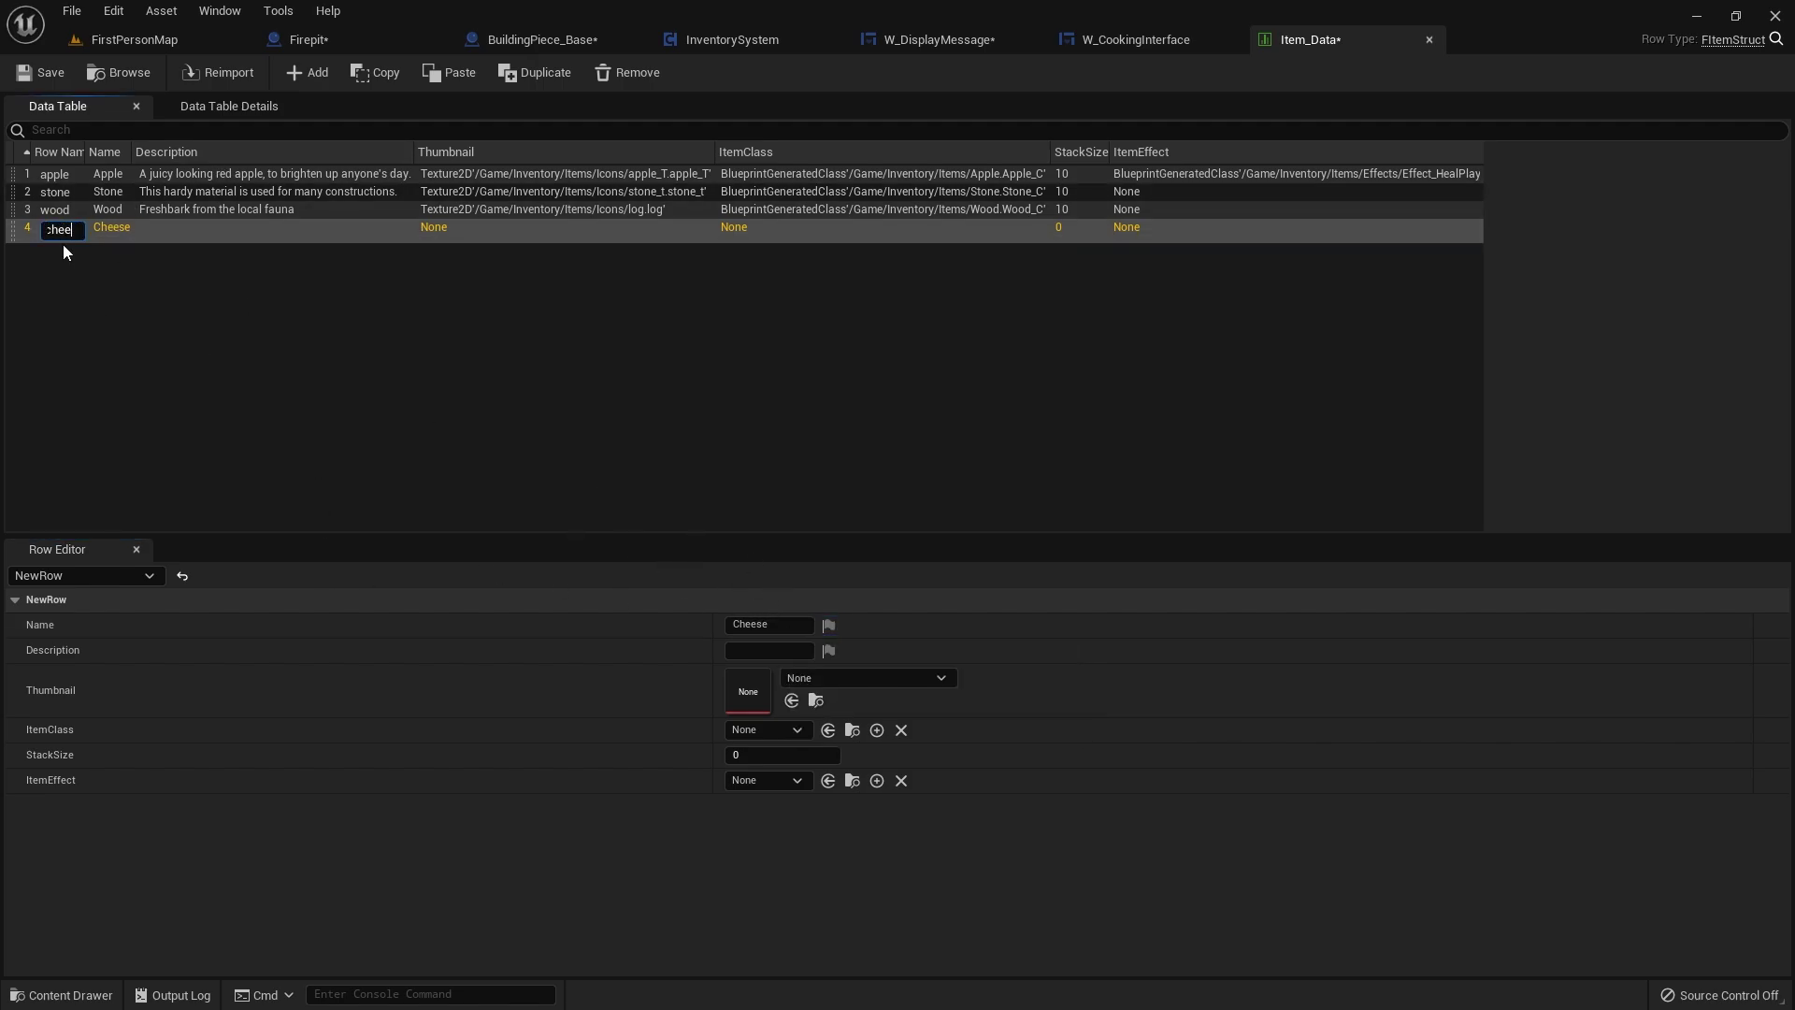
{"action": "type", "text": "cheese"}
{"action": "key", "text": "Return"}
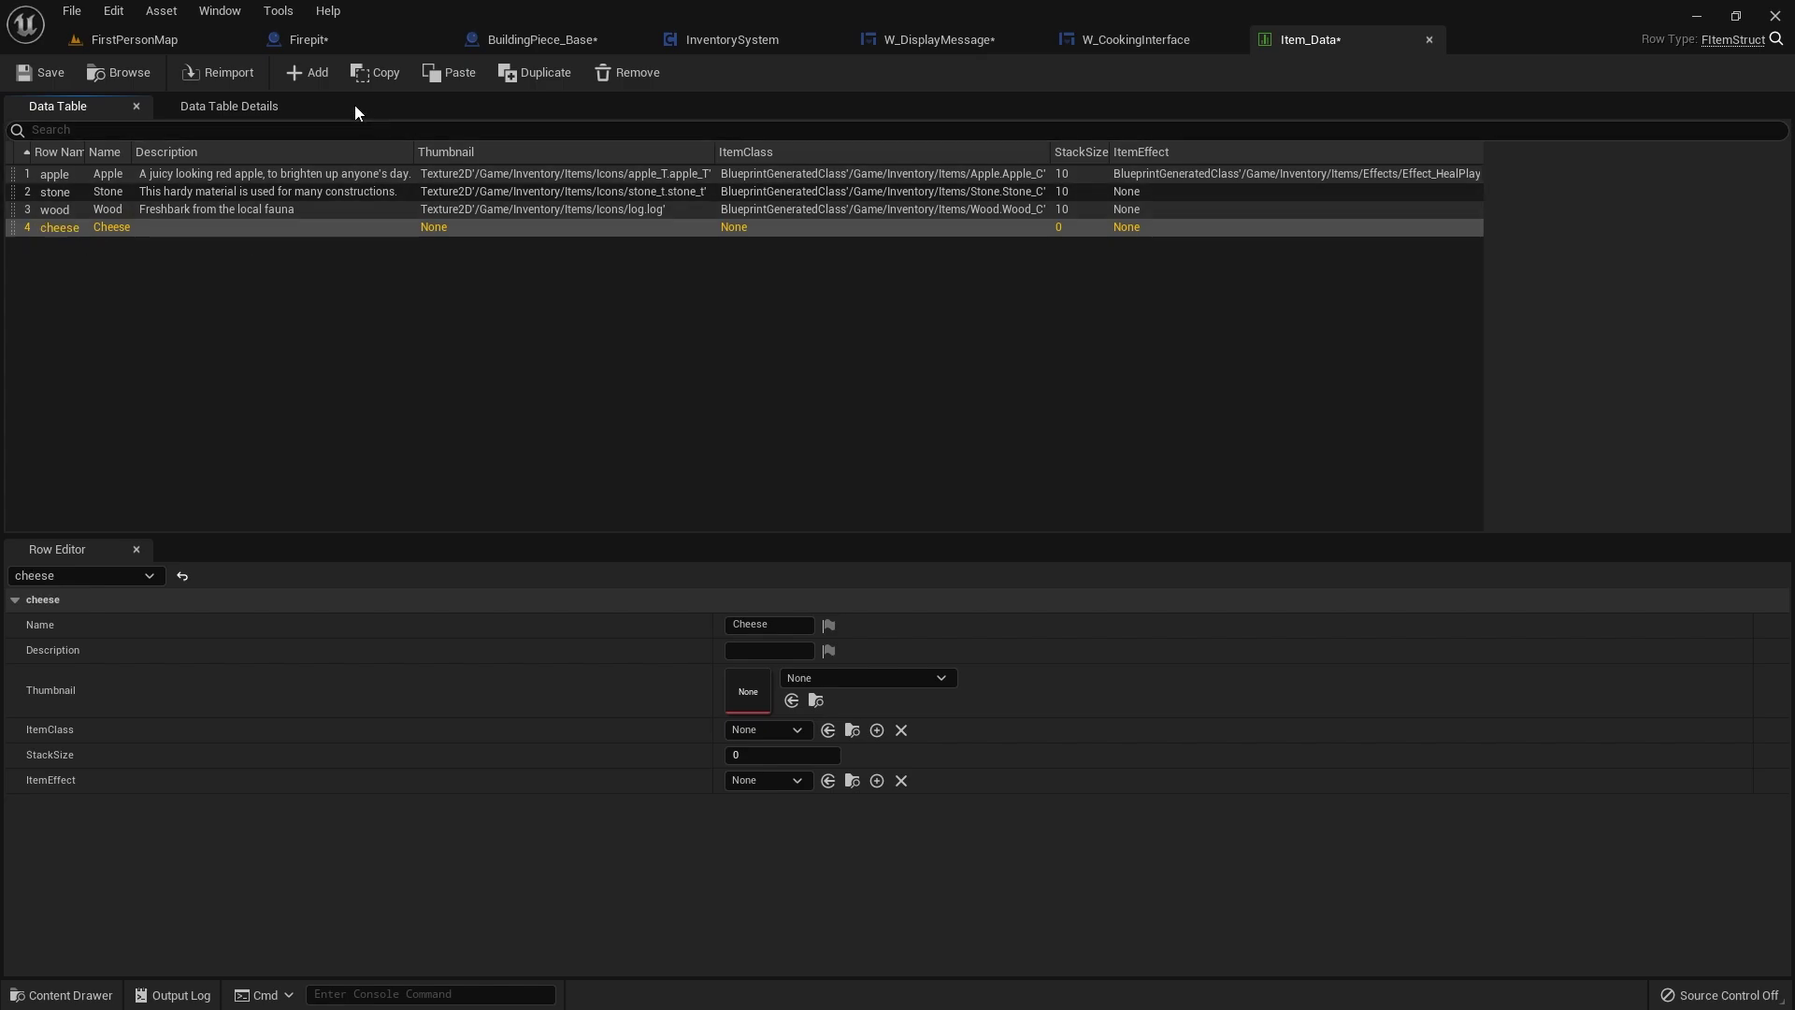
- Add a row named beef with display name Beef
{"action": "left_click", "coordinate": [286, 80]}
{"action": "double_click", "coordinate": [64, 246]}
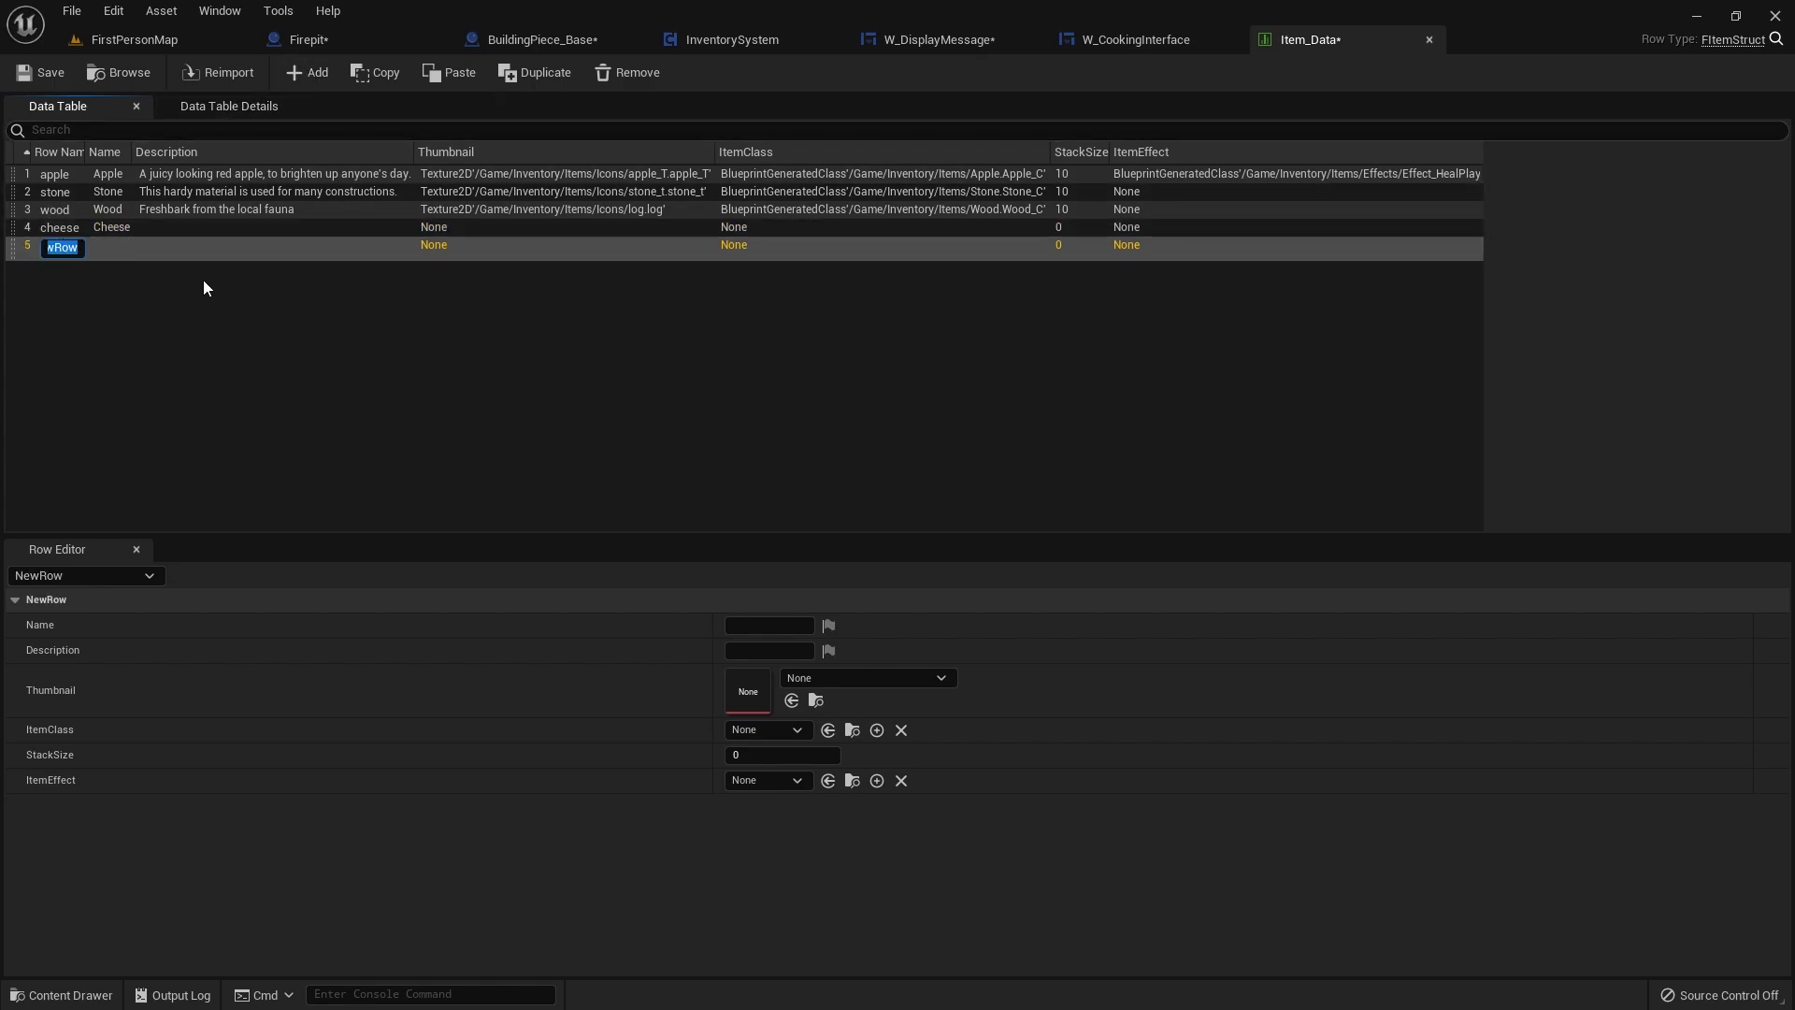
{"action": "type", "text": "beef"}
{"action": "key", "text": "Return"}
{"action": "left_click", "coordinate": [759, 621]}
{"action": "type", "text": "Beef"}
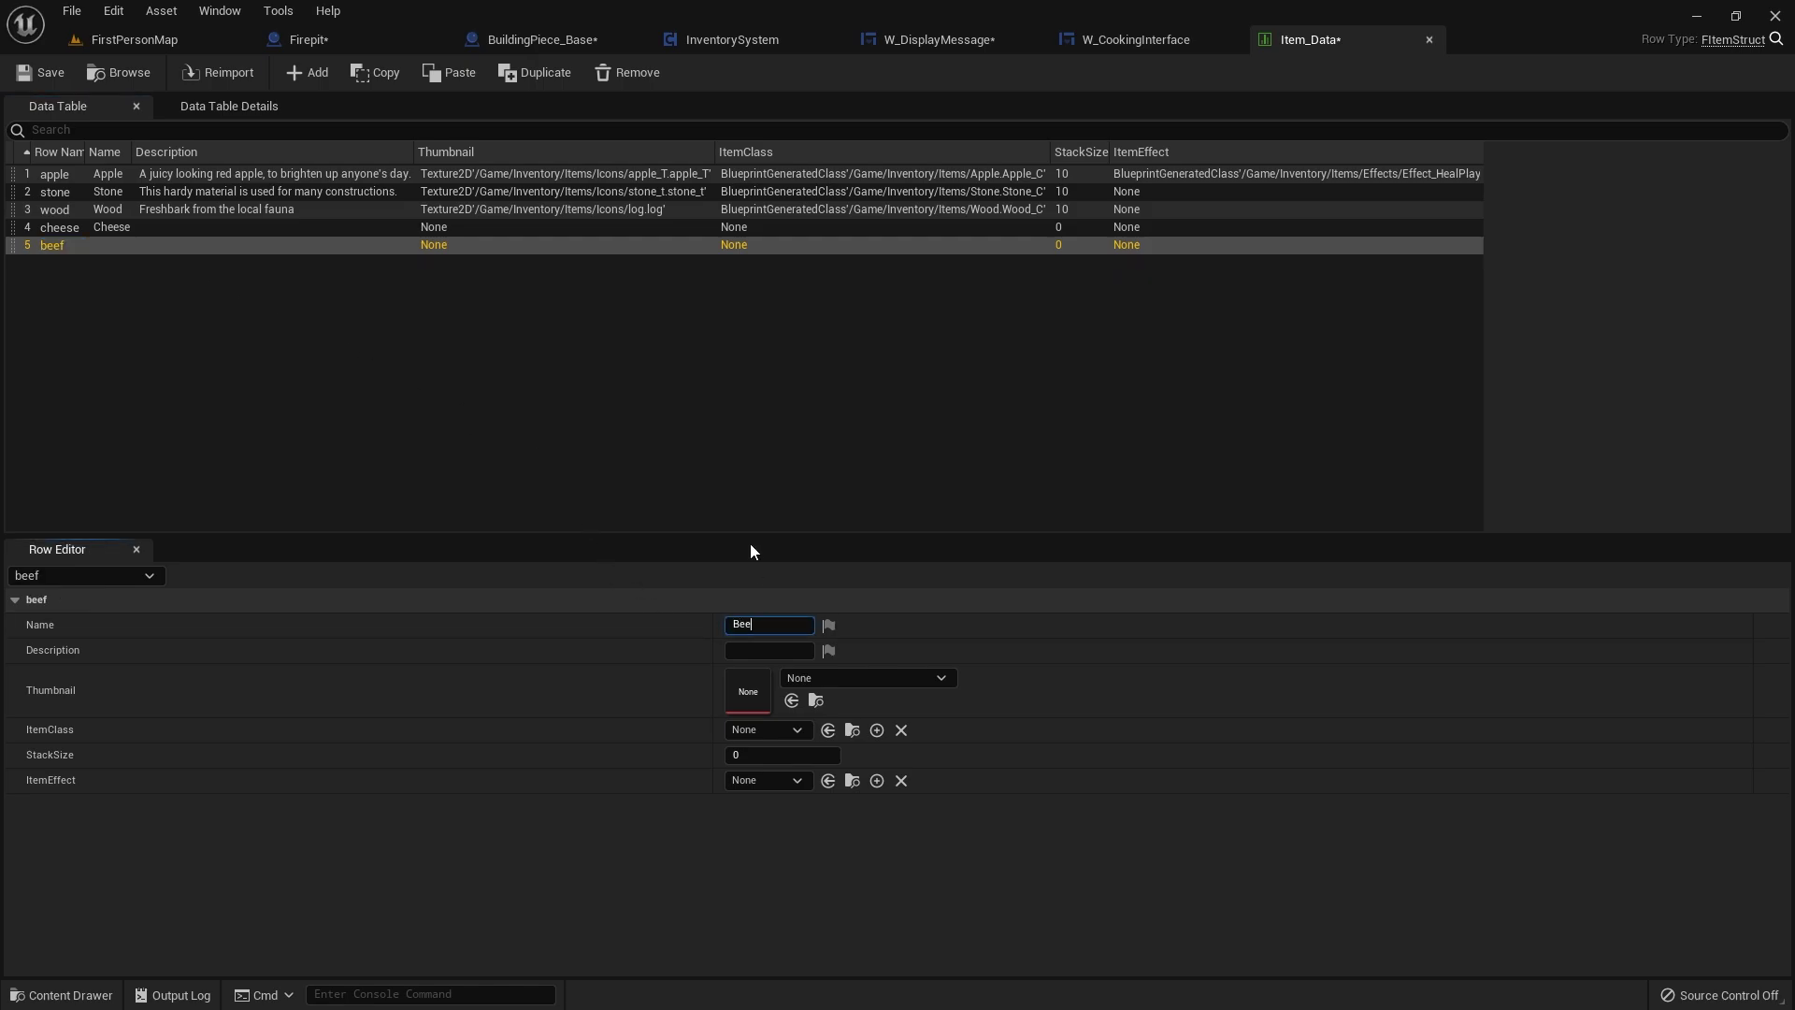
{"action": "key", "text": "Return"}
{"action": "left_click", "coordinate": [103, 277]}
- Add a sixth row named Bun
{"action": "left_click", "coordinate": [309, 72]}
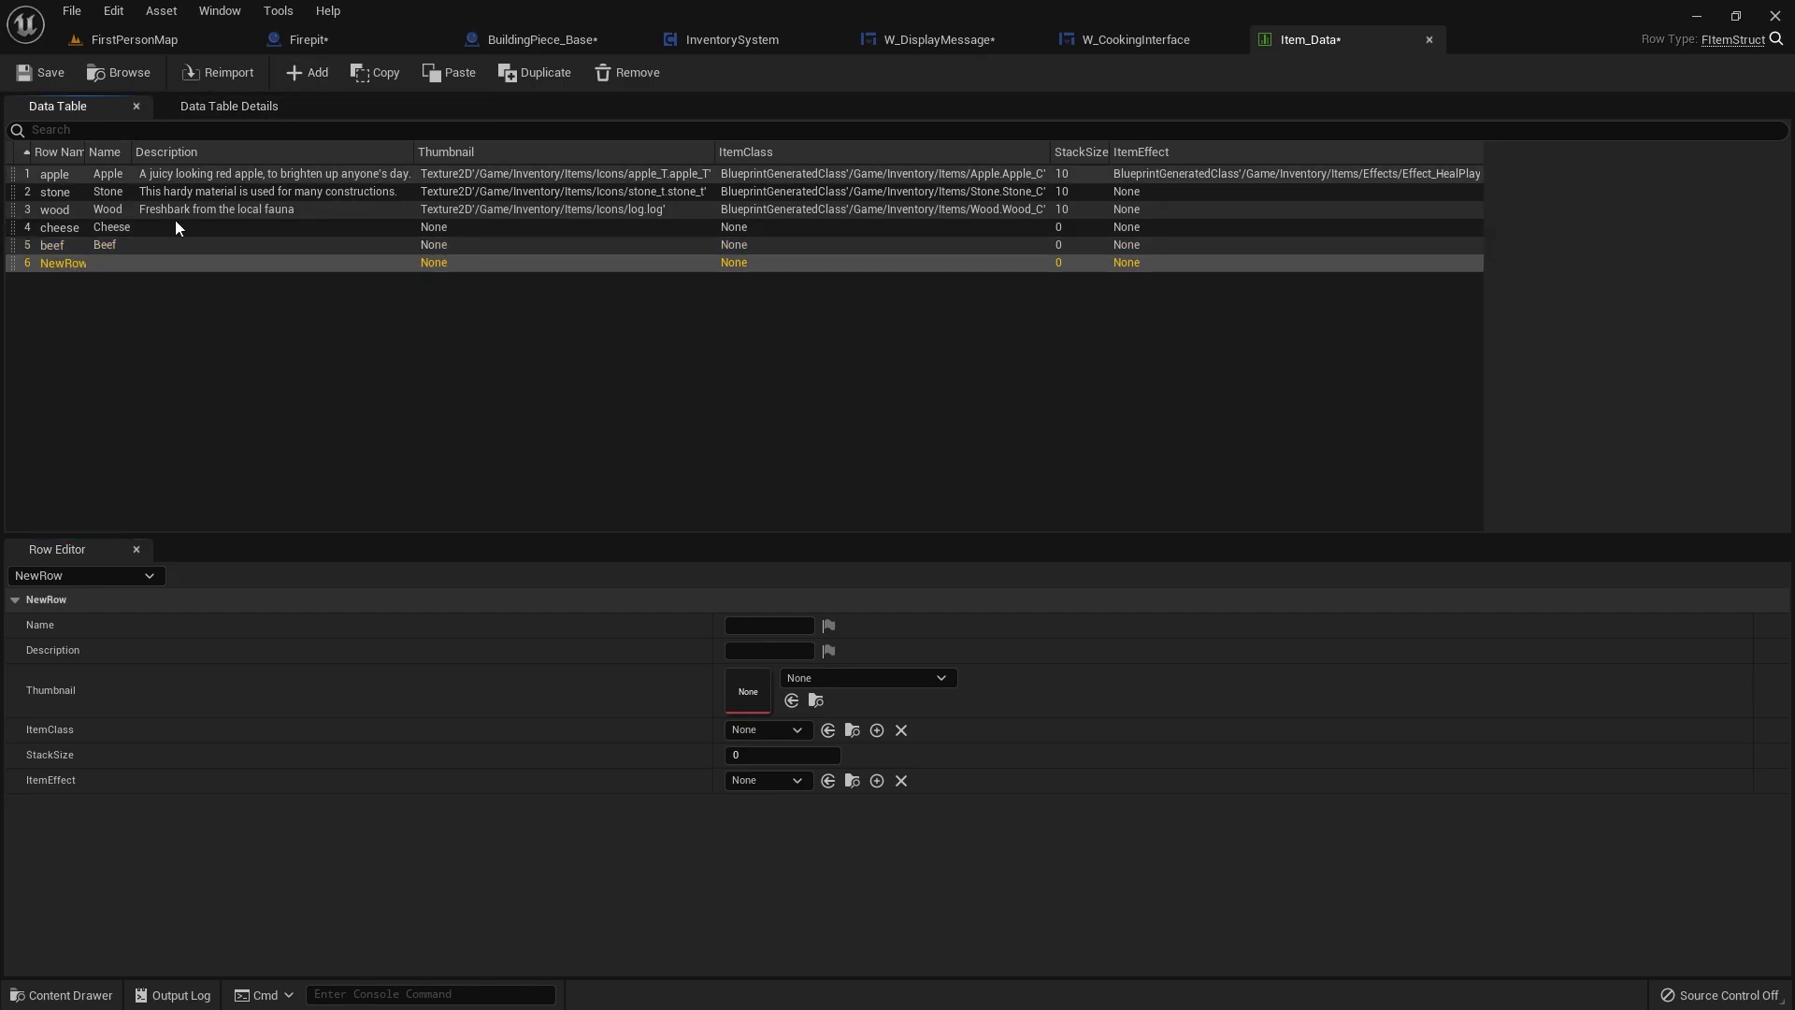
{"action": "double_click", "coordinate": [60, 261]}
{"action": "type", "text": "B"}
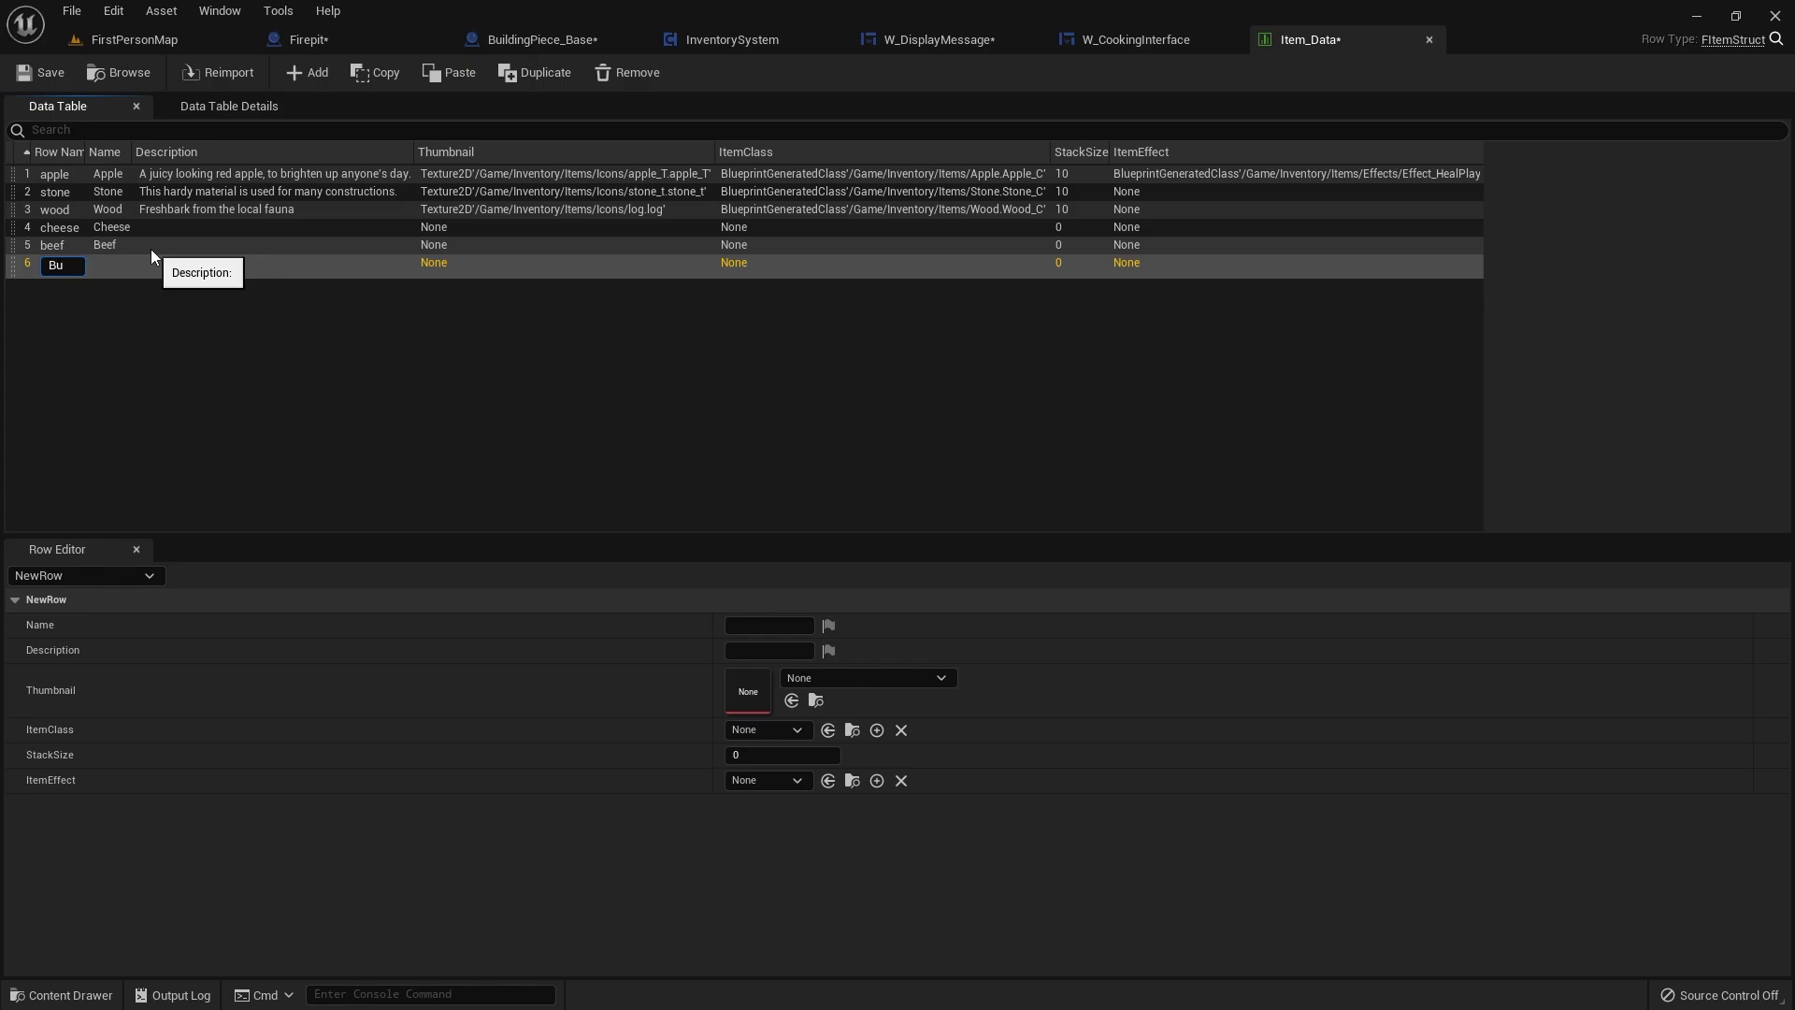
{"action": "type", "text": "un"}
{"action": "key", "text": "Return"}
{"action": "type", "text": "Bun"}
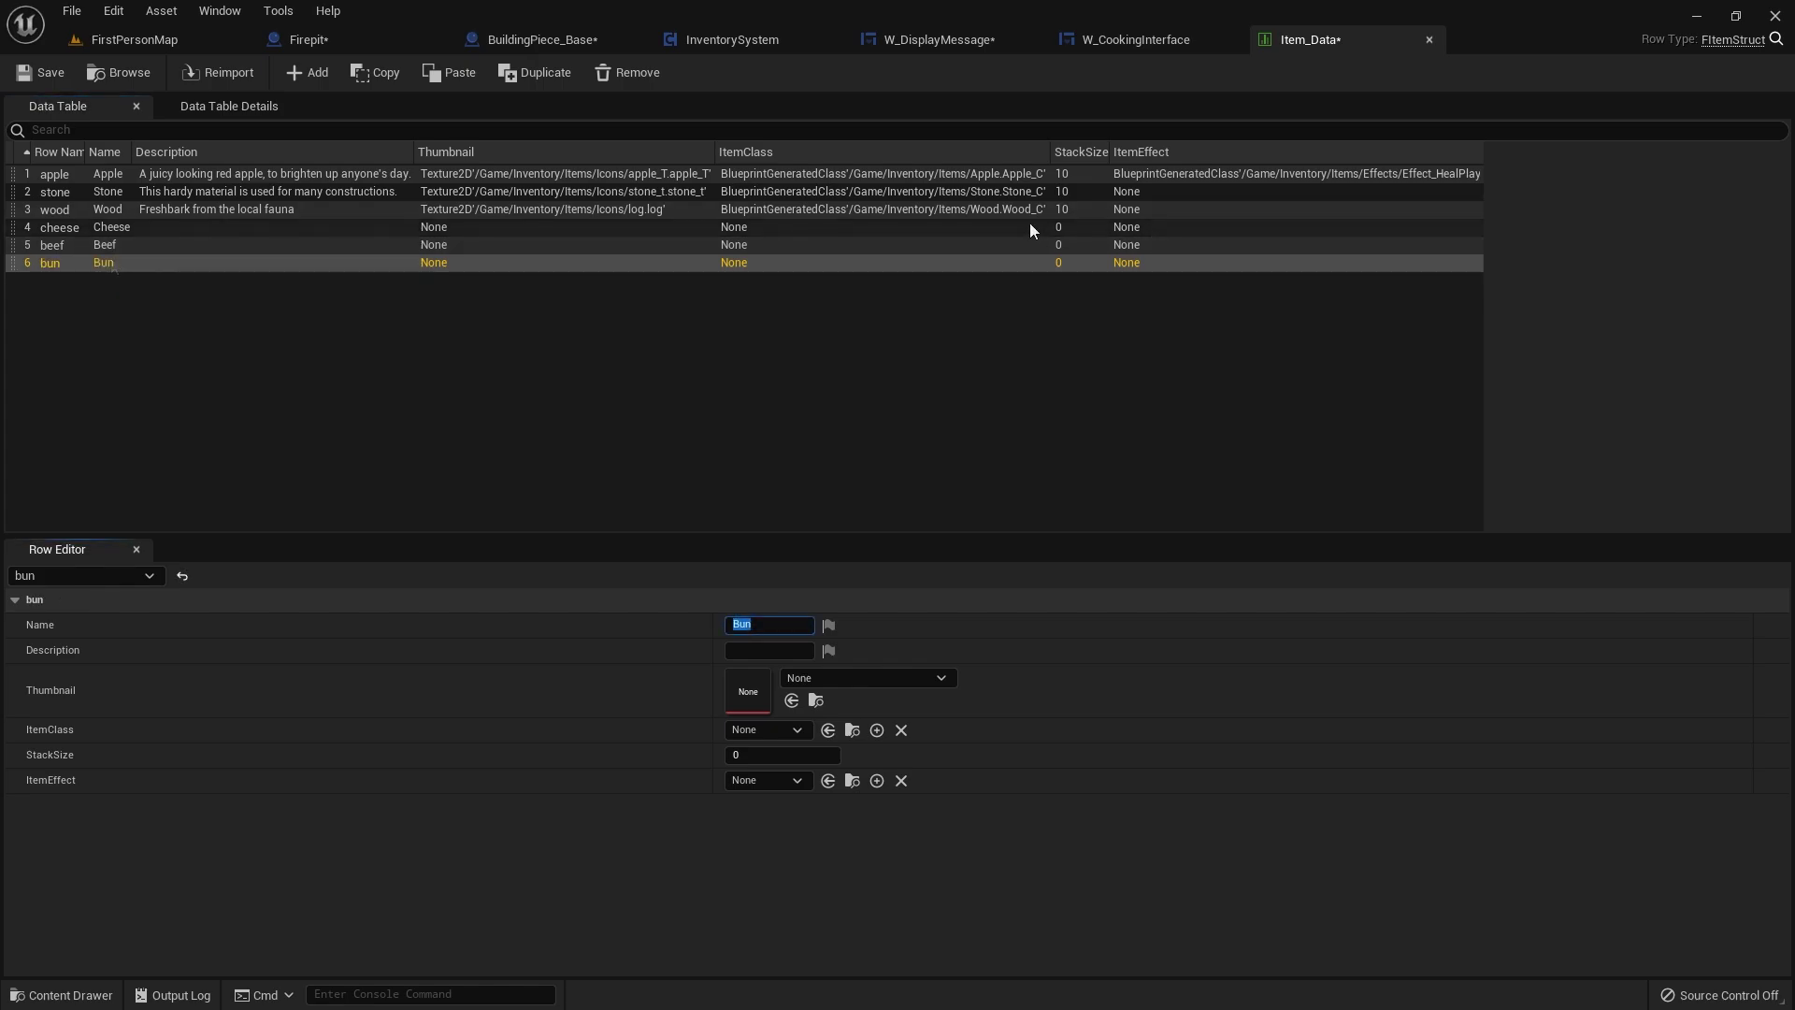
- Set stack size 10 on the cheese, beef and bun rows and save the table
{"action": "left_click", "coordinate": [1104, 227]}
{"action": "left_click", "coordinate": [781, 755]}
{"action": "type", "text": "10"}
{"action": "key", "text": "Tab"}
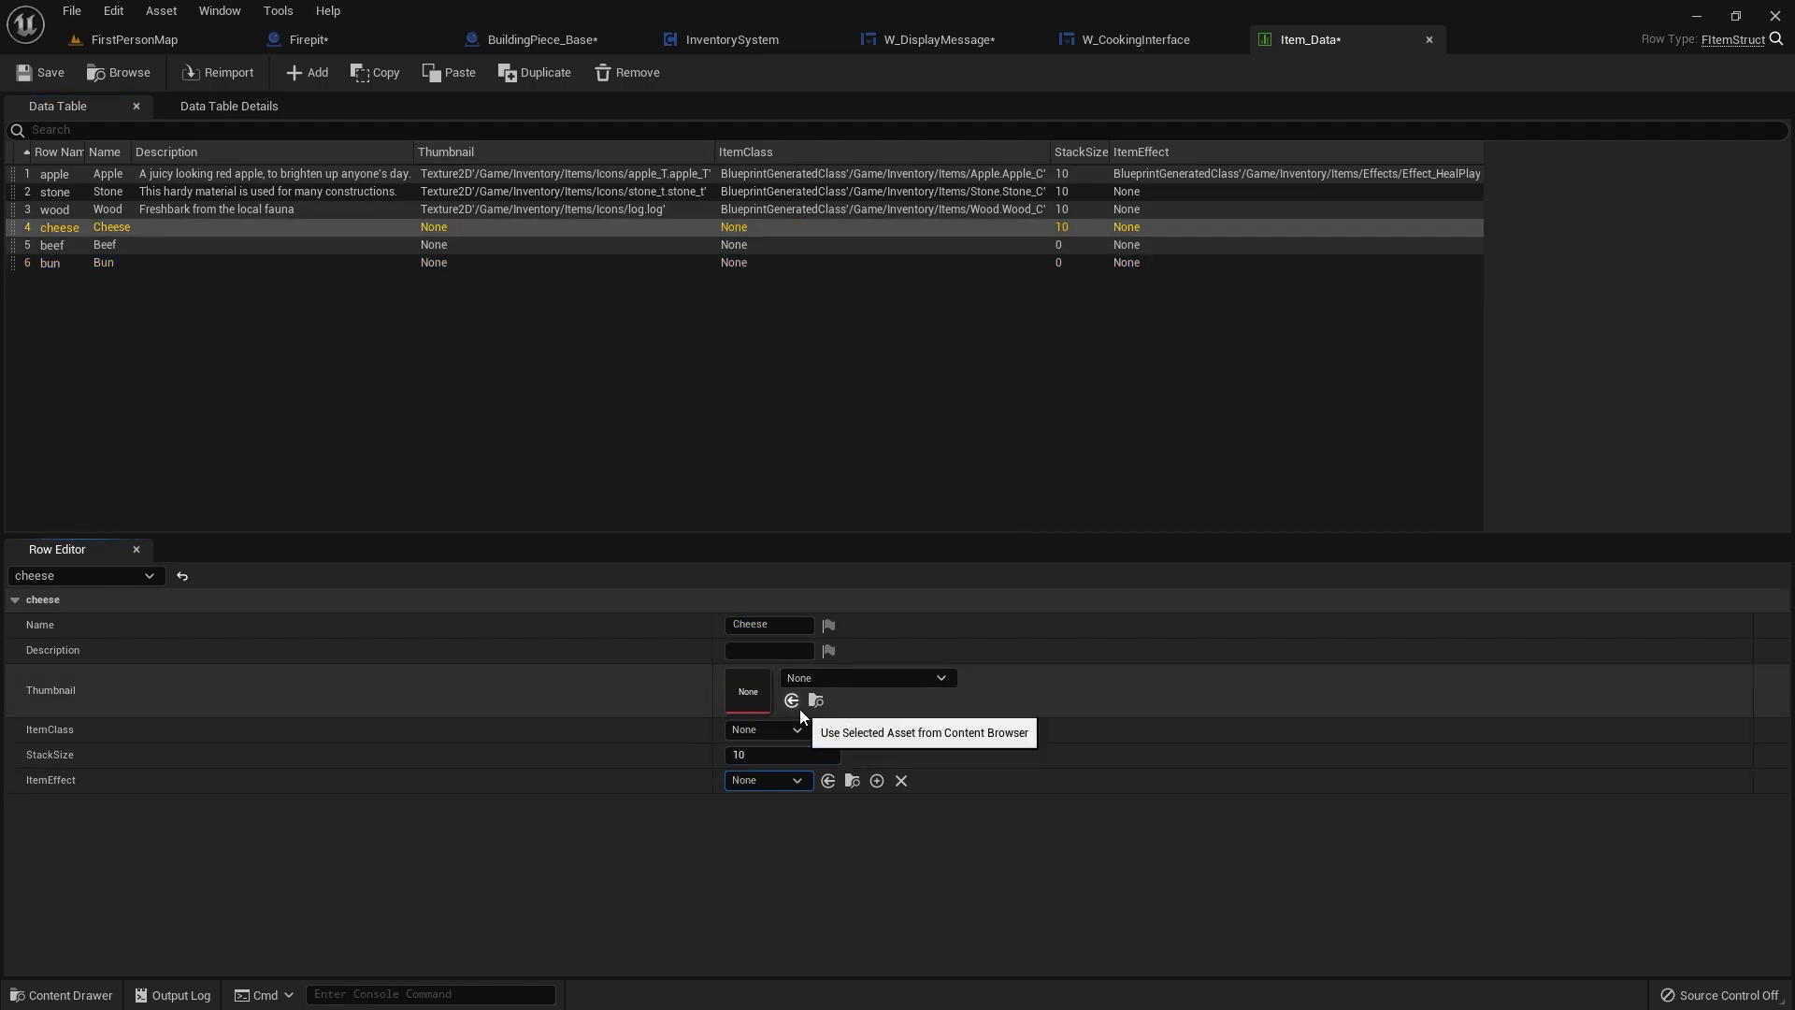
{"action": "left_click", "coordinate": [1075, 245]}
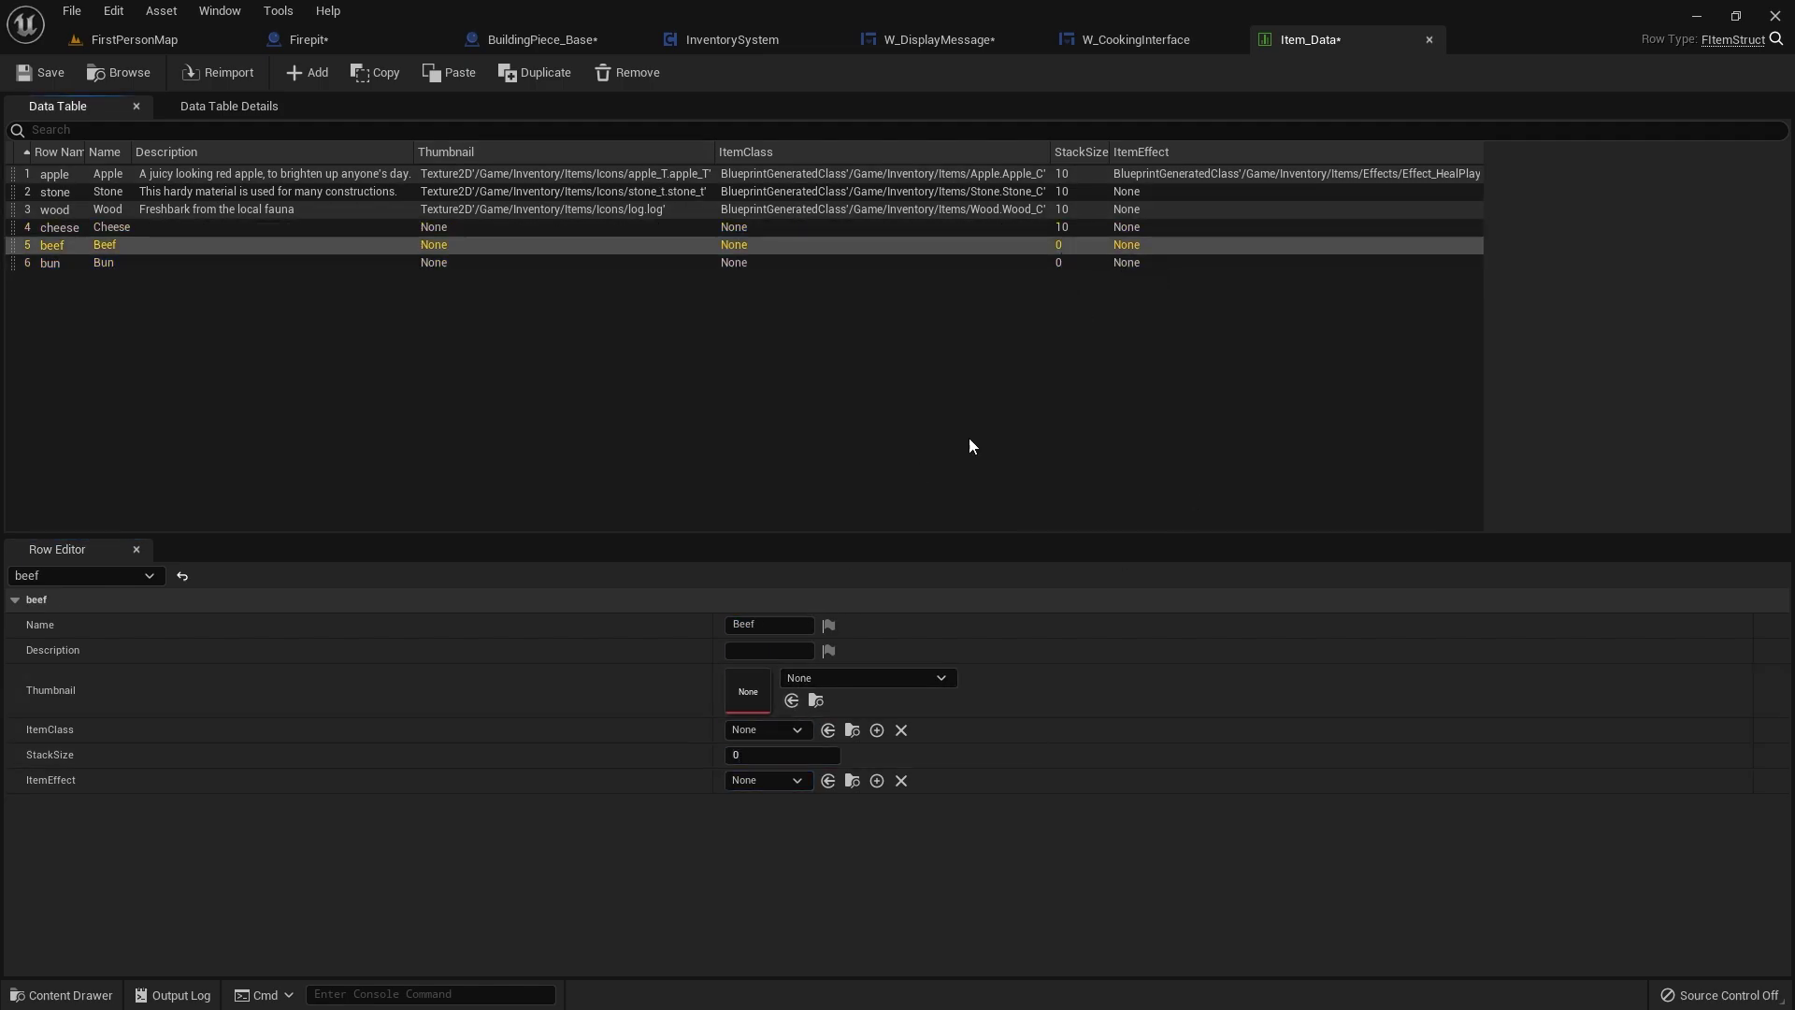
{"action": "left_click", "coordinate": [766, 755]}
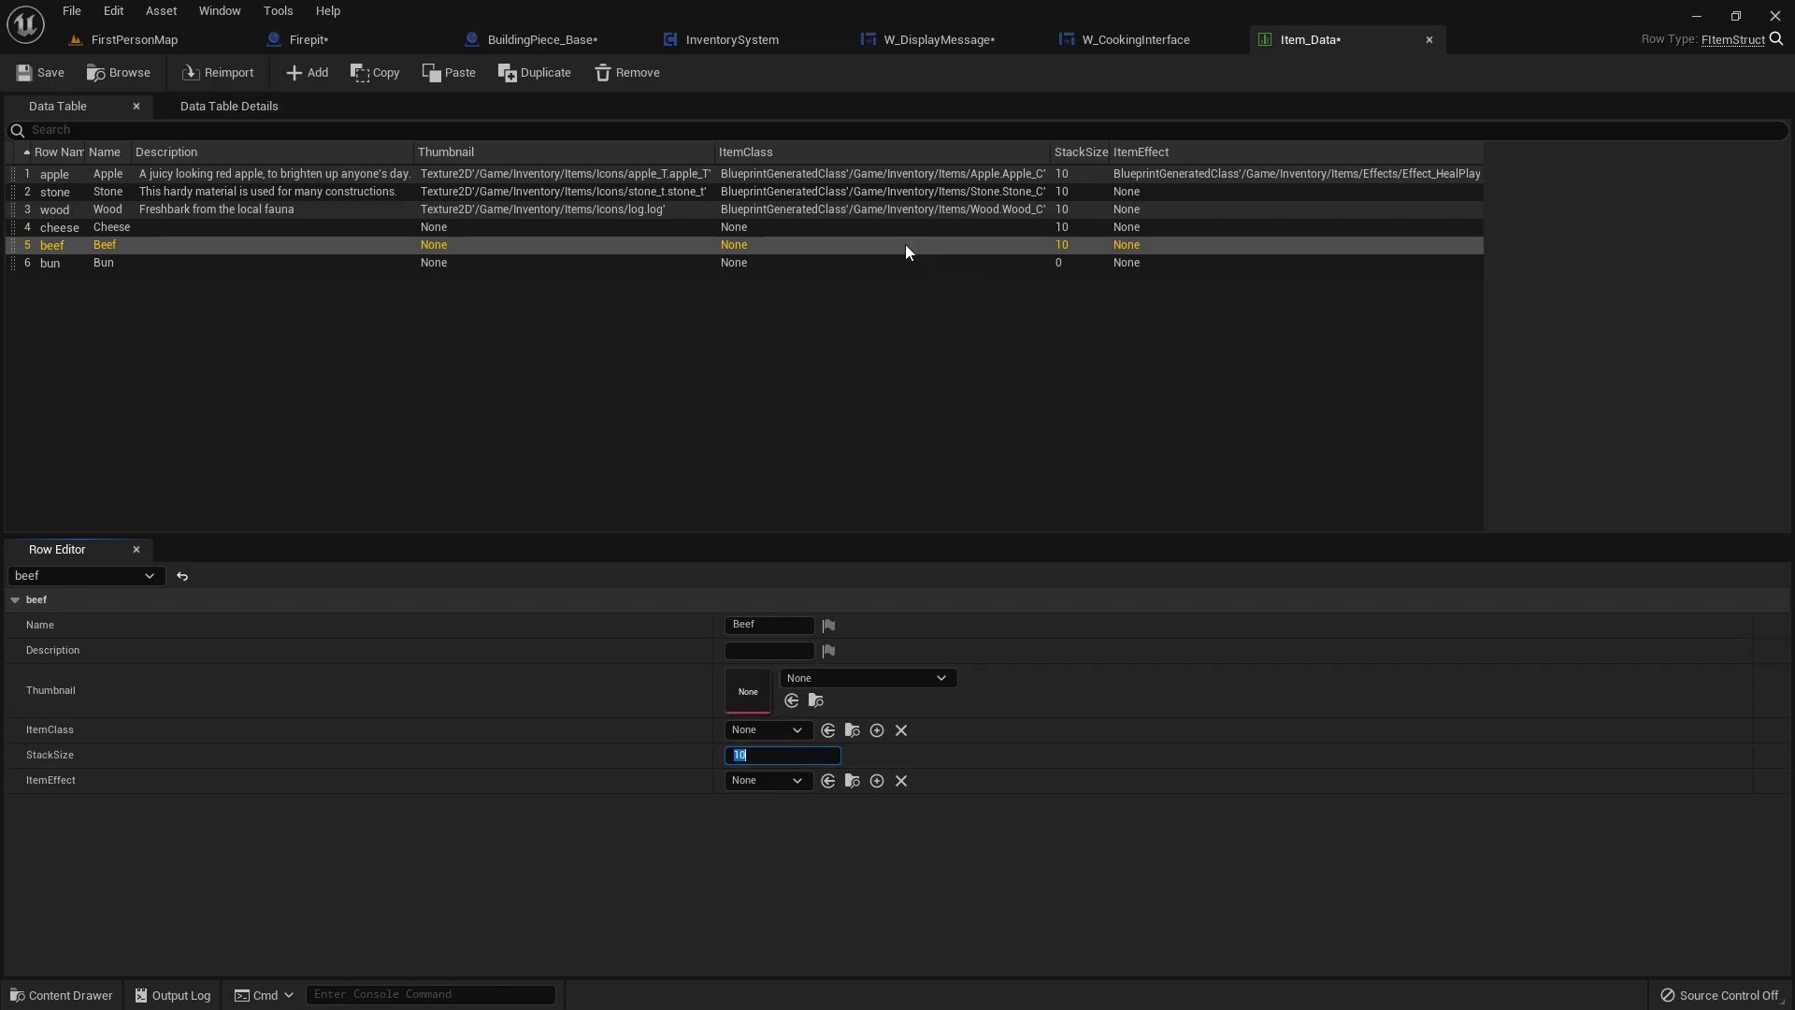
{"action": "left_click", "coordinate": [881, 262]}
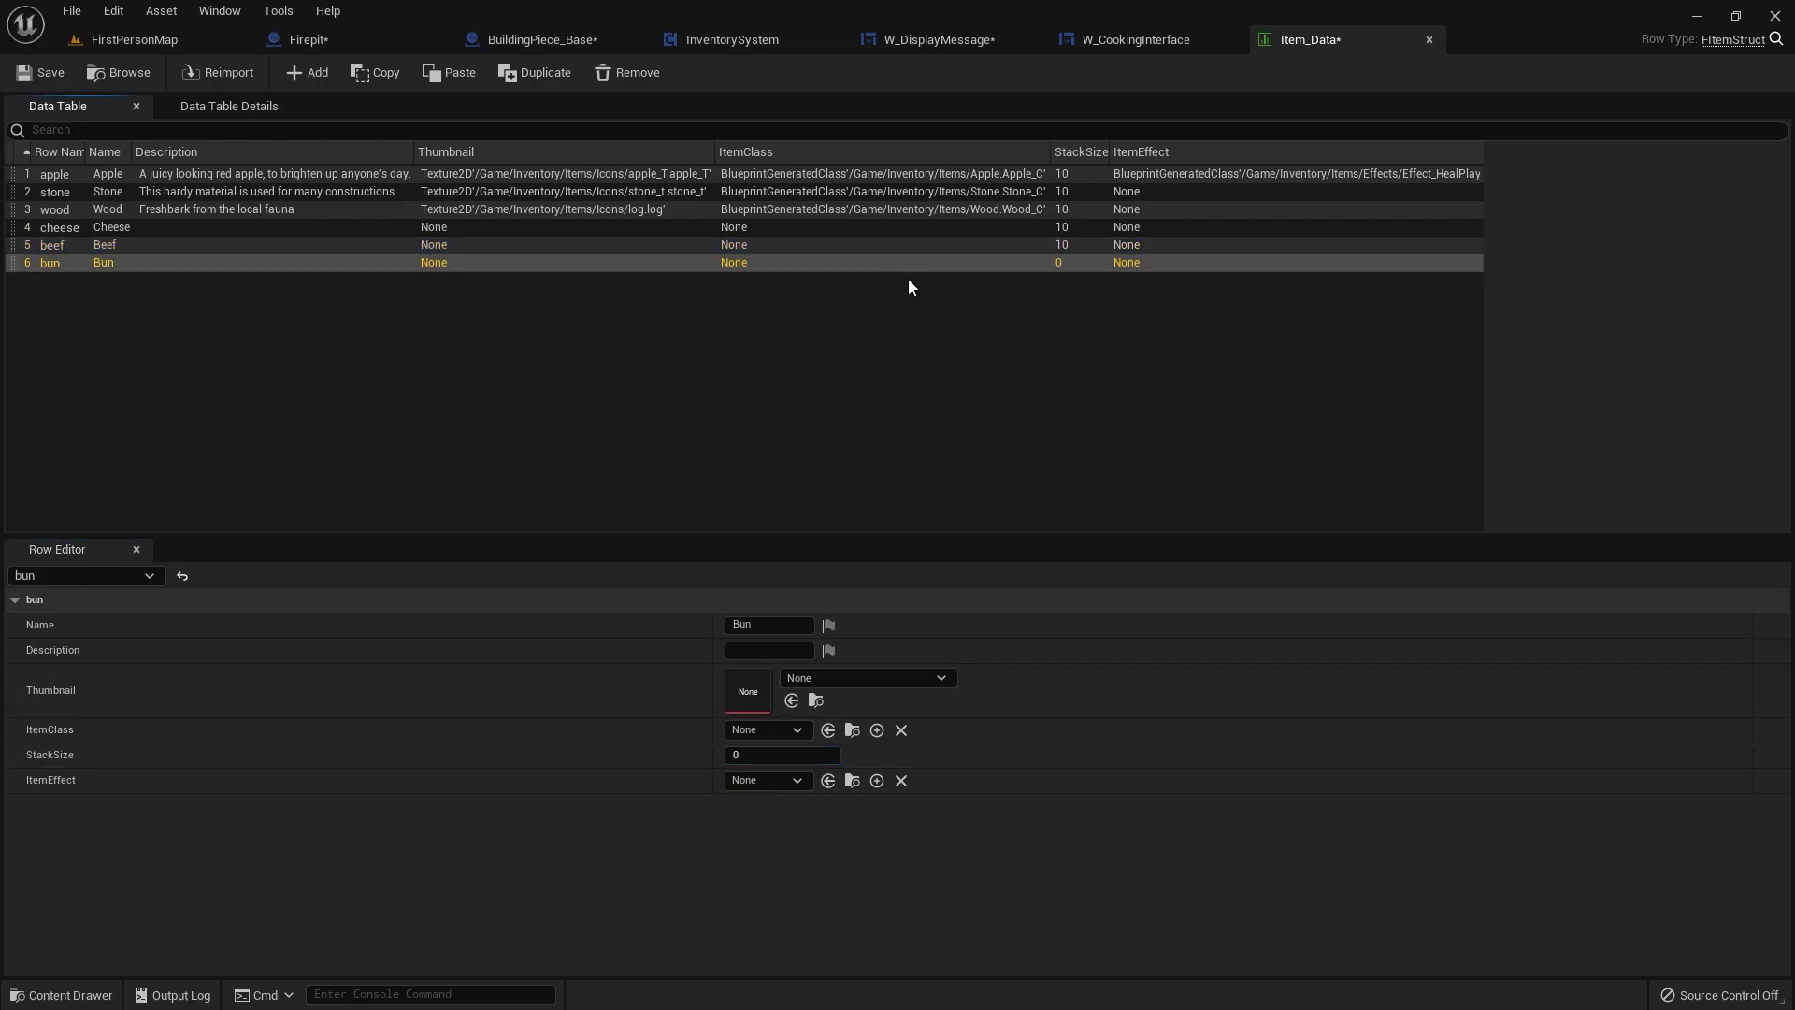
{"action": "left_click", "coordinate": [785, 755]}
{"action": "type", "text": "10"}
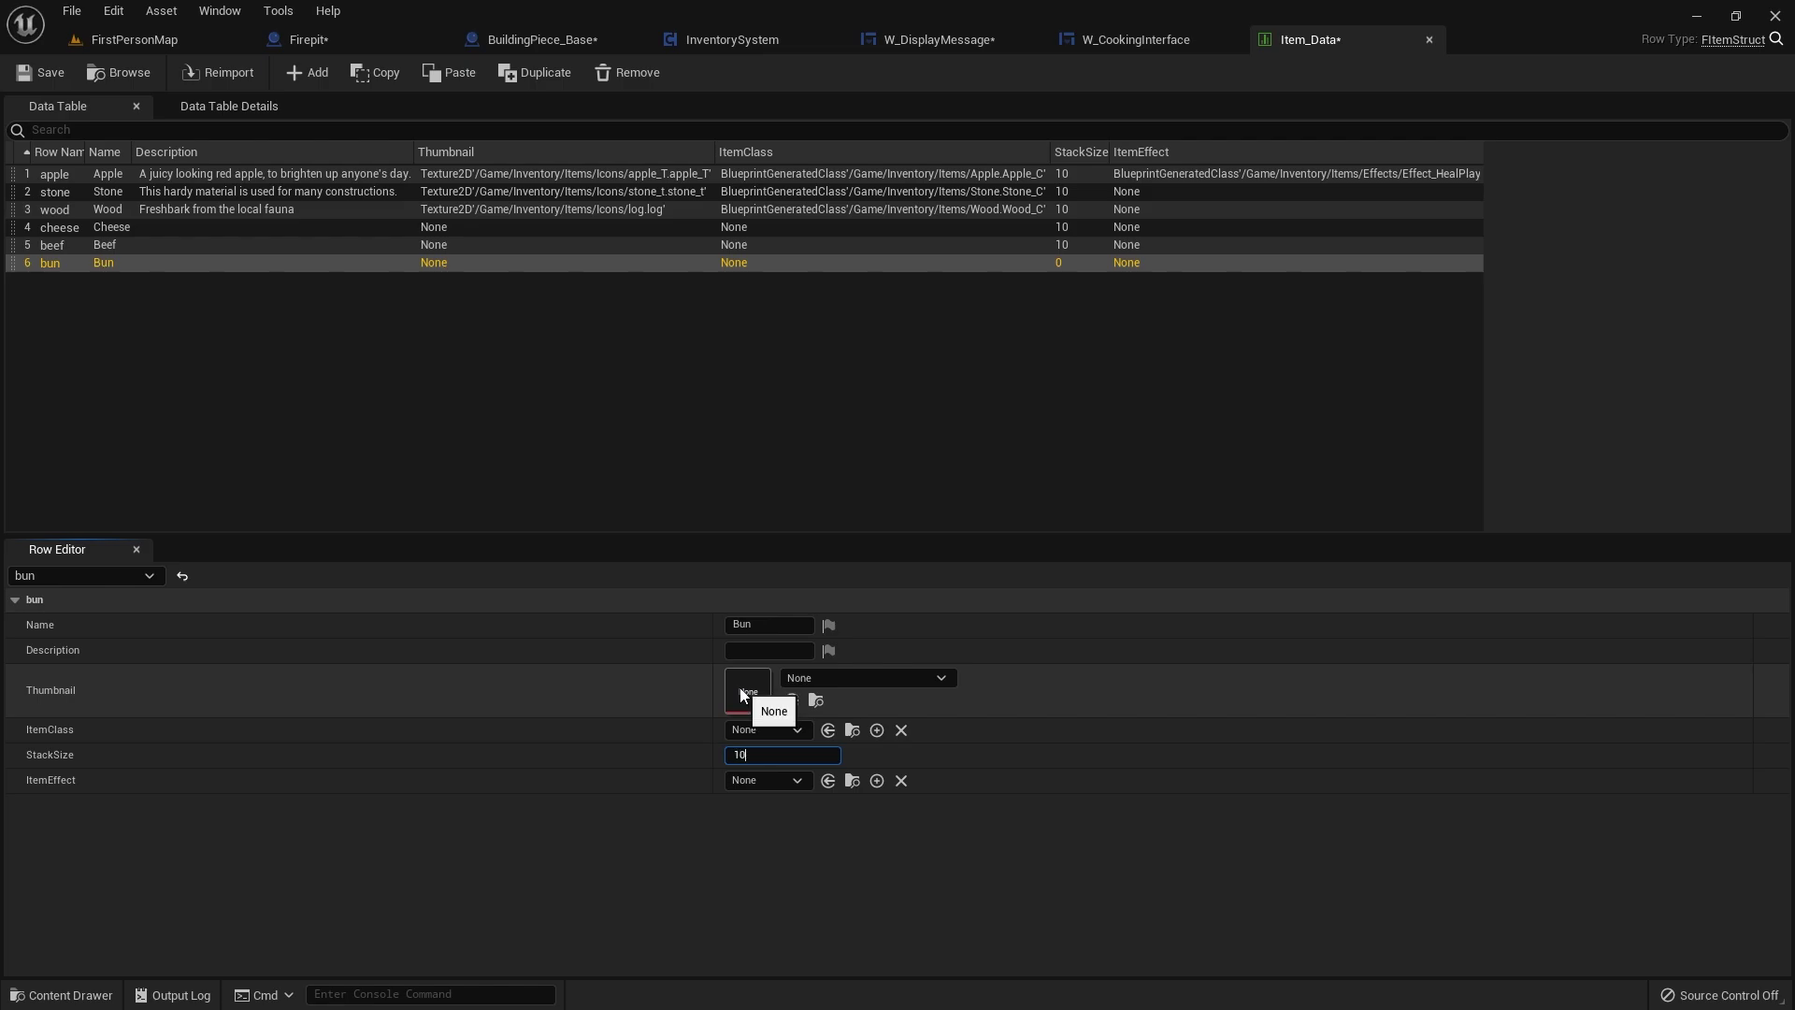
{"action": "key", "text": "Return"}
{"action": "left_click", "coordinate": [500, 300]}
{"action": "left_click", "coordinate": [42, 72]}
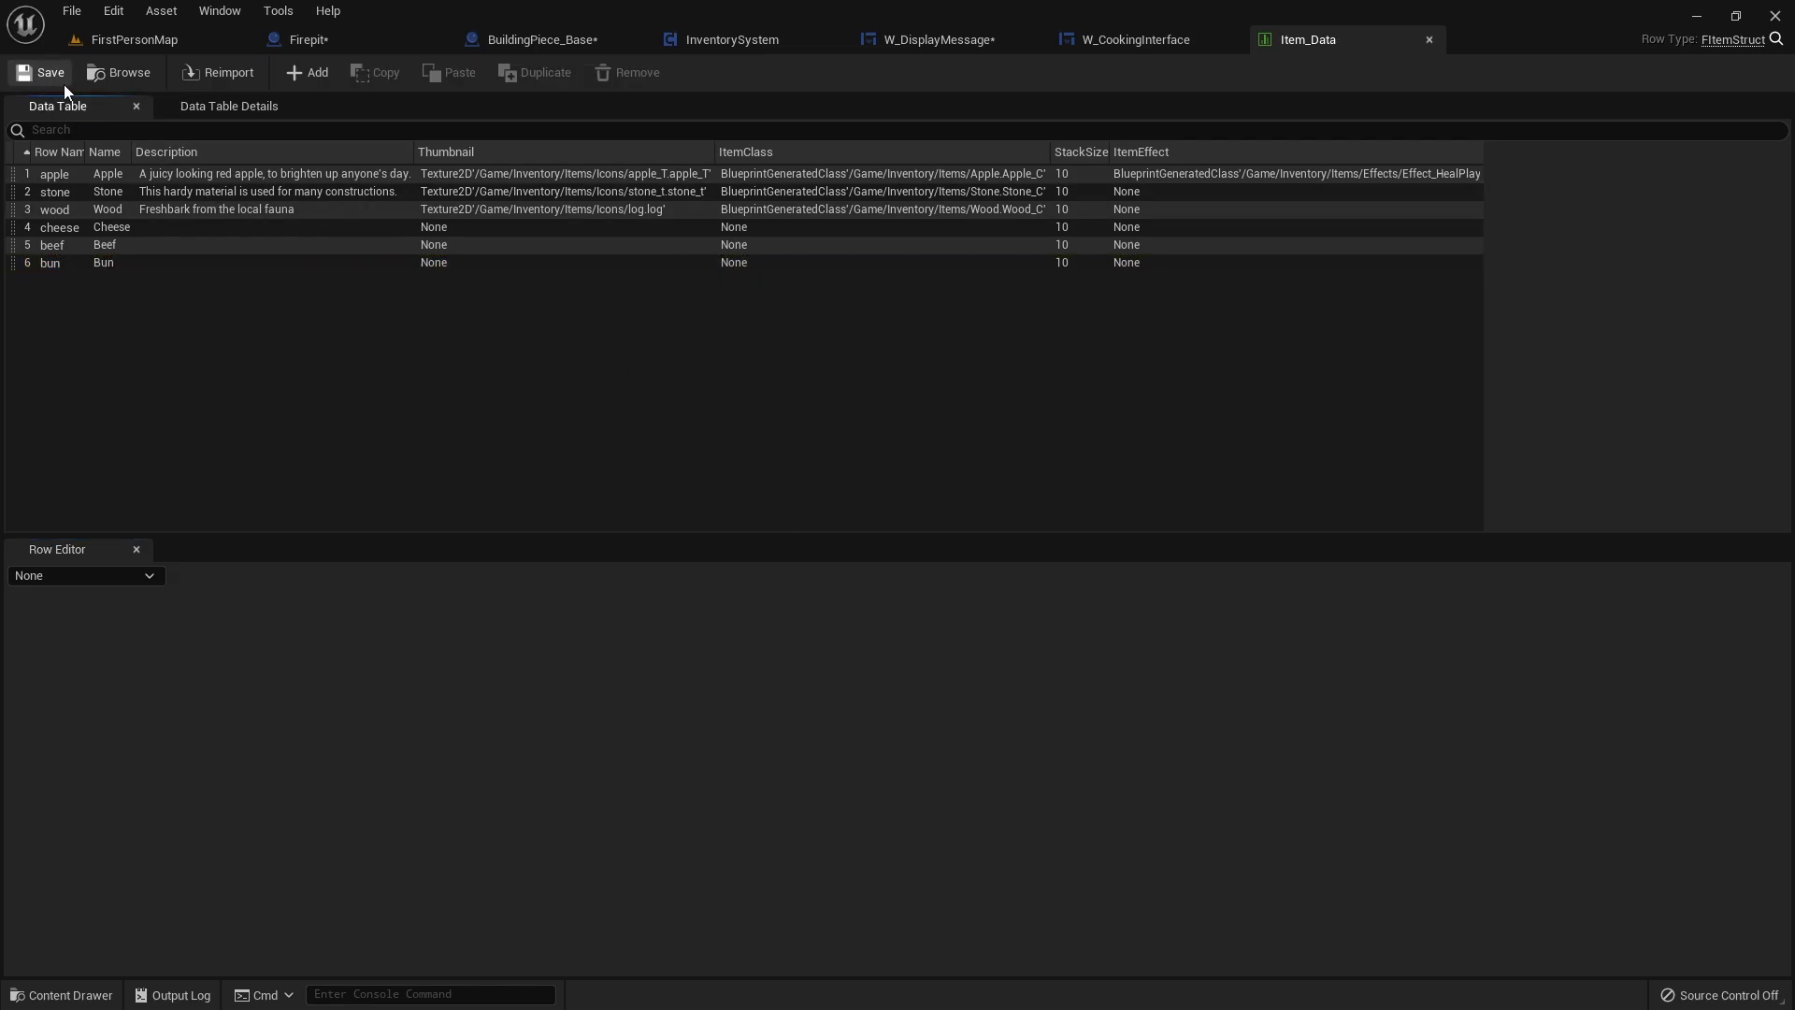
- Reopen Item_Data from the Content Drawer and add a row named burger
{"action": "left_click", "coordinate": [1430, 40]}
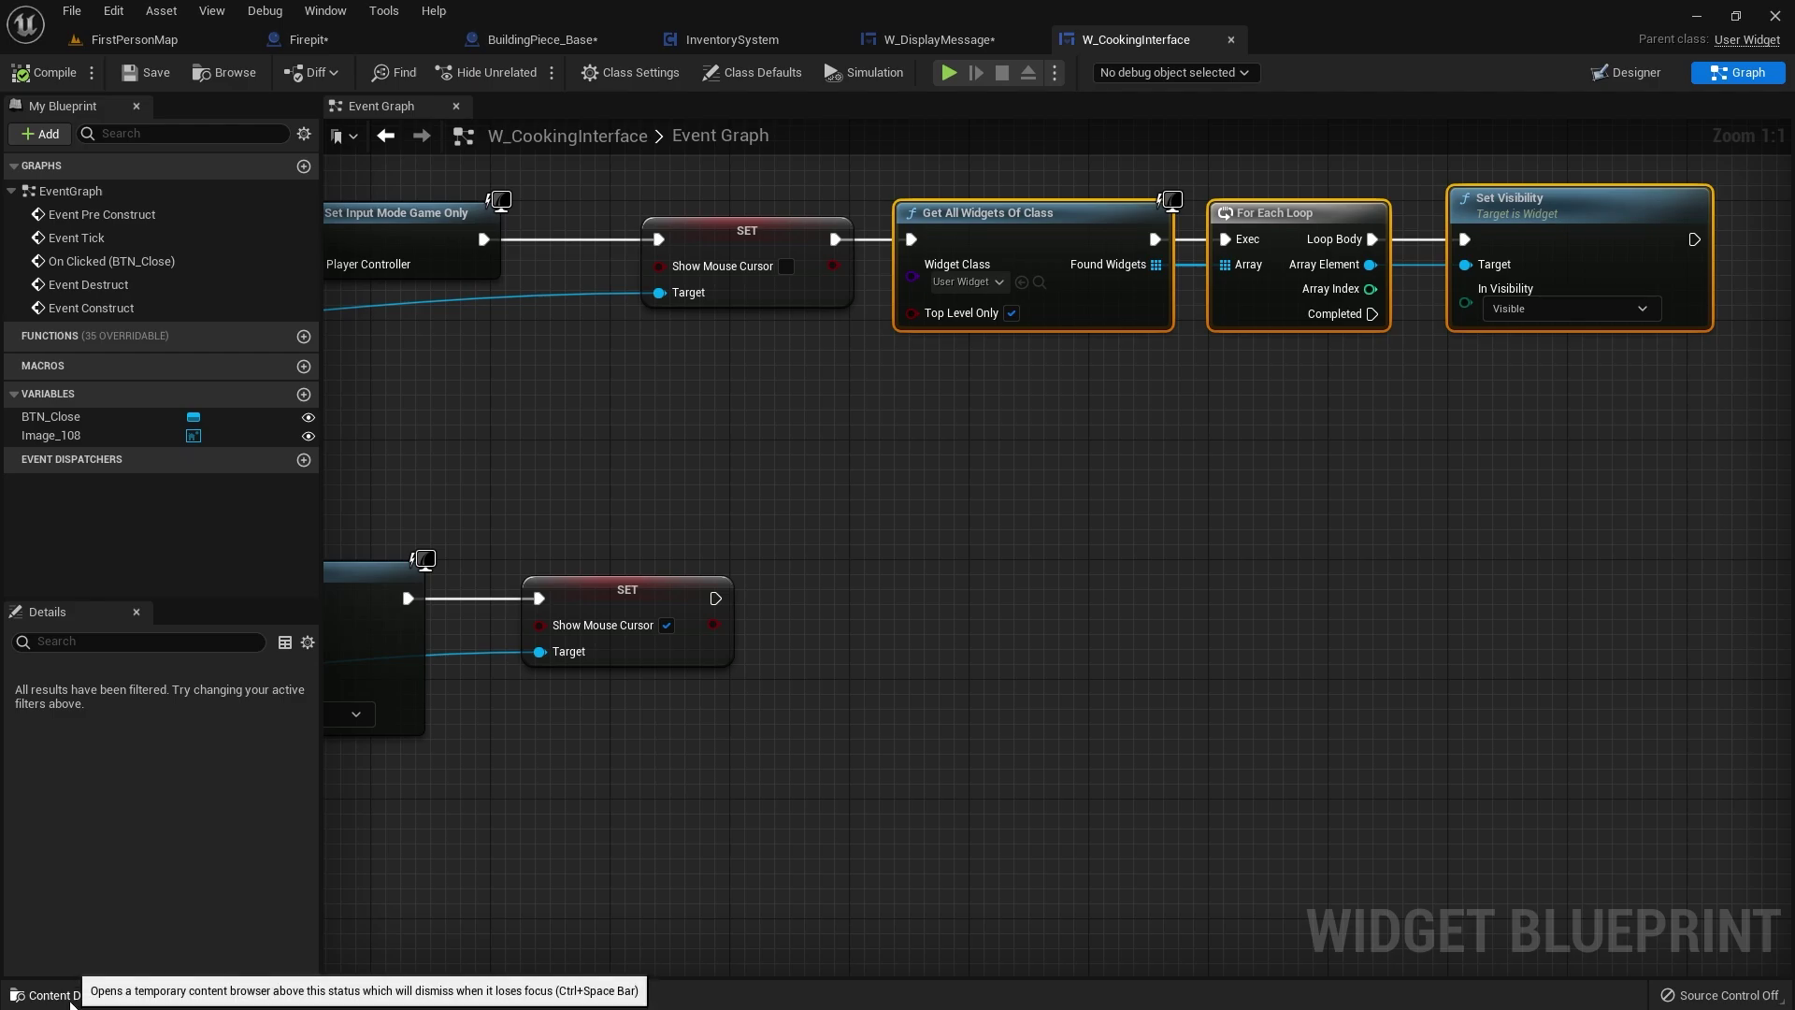
{"action": "left_click", "coordinate": [70, 999]}
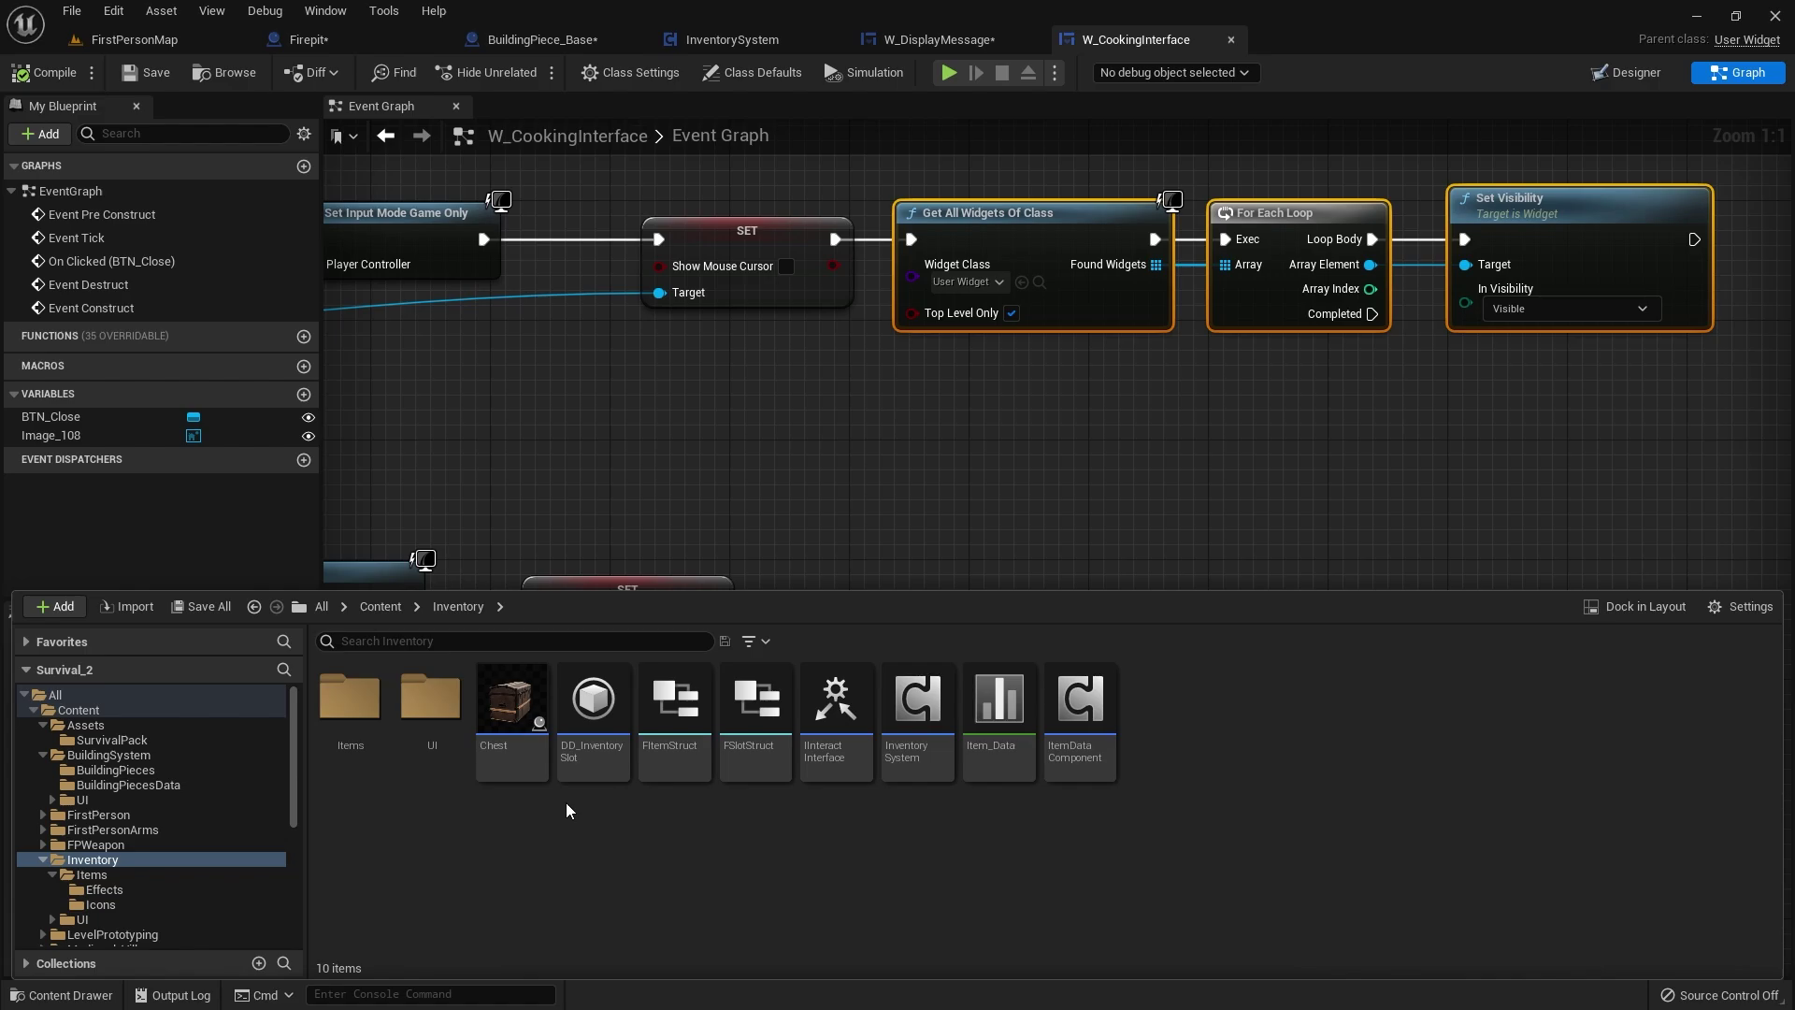
{"action": "double_click", "coordinate": [991, 708]}
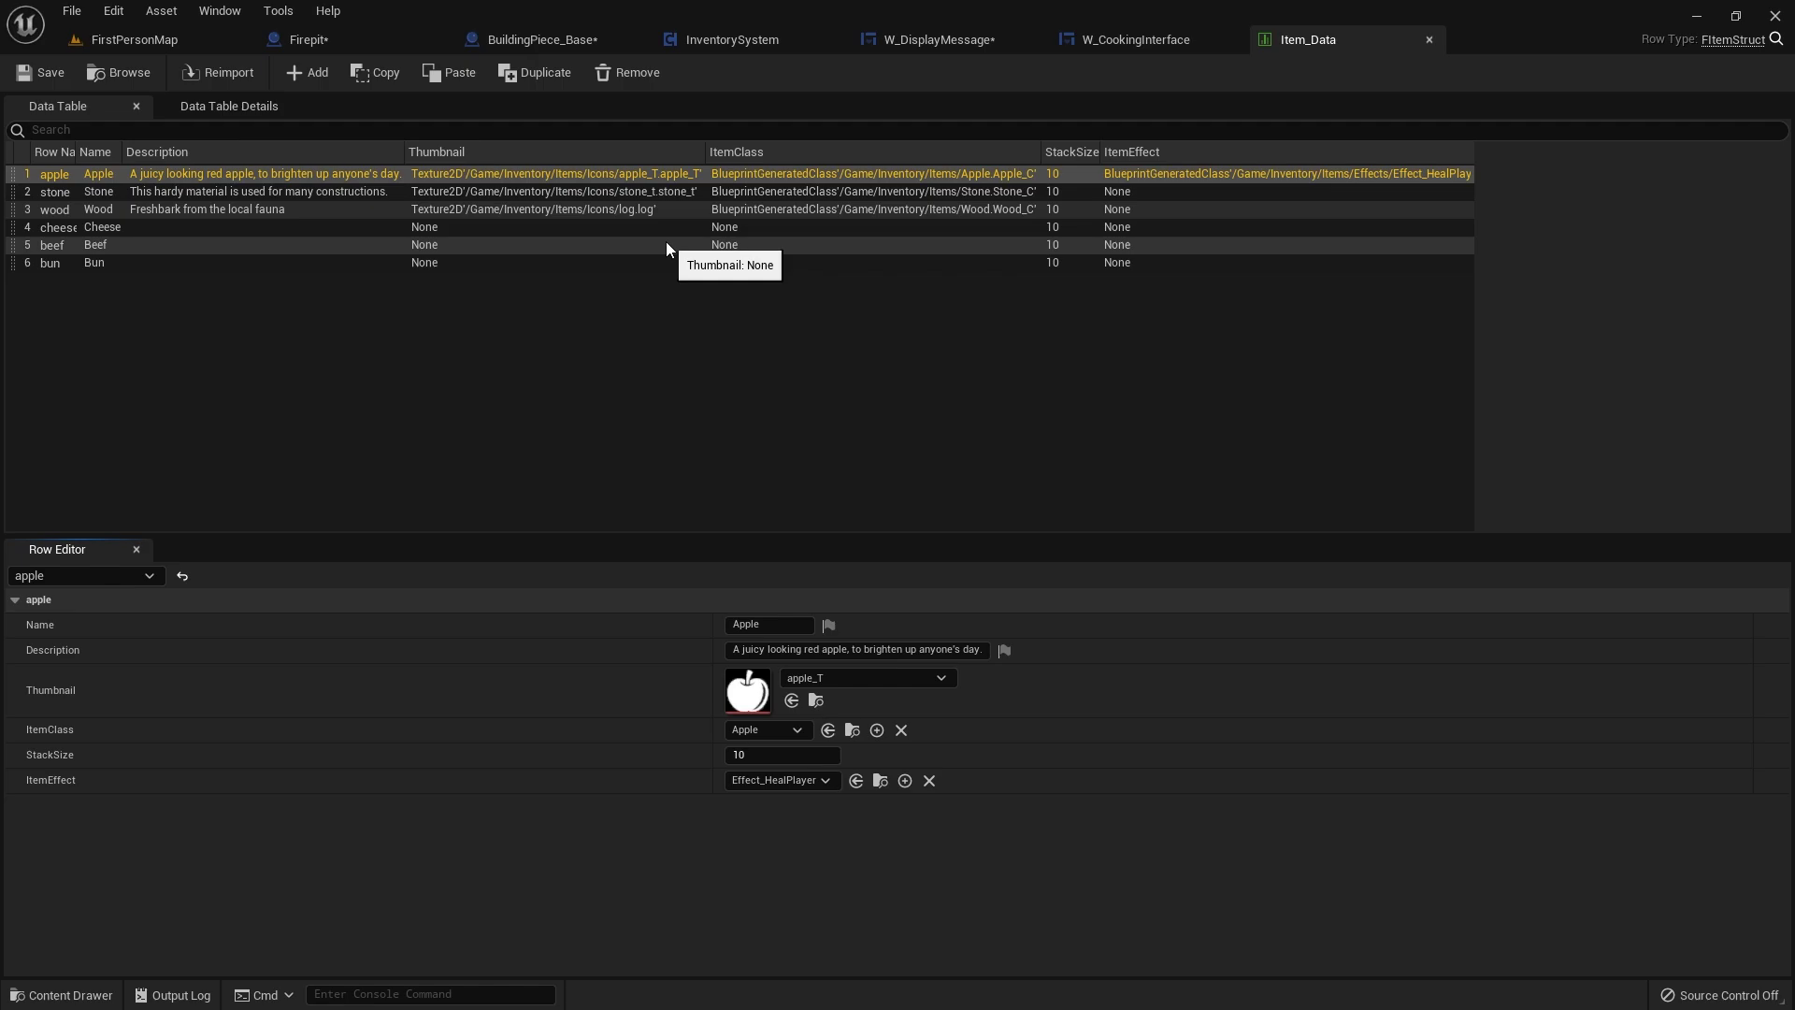
{"action": "left_click", "coordinate": [307, 73]}
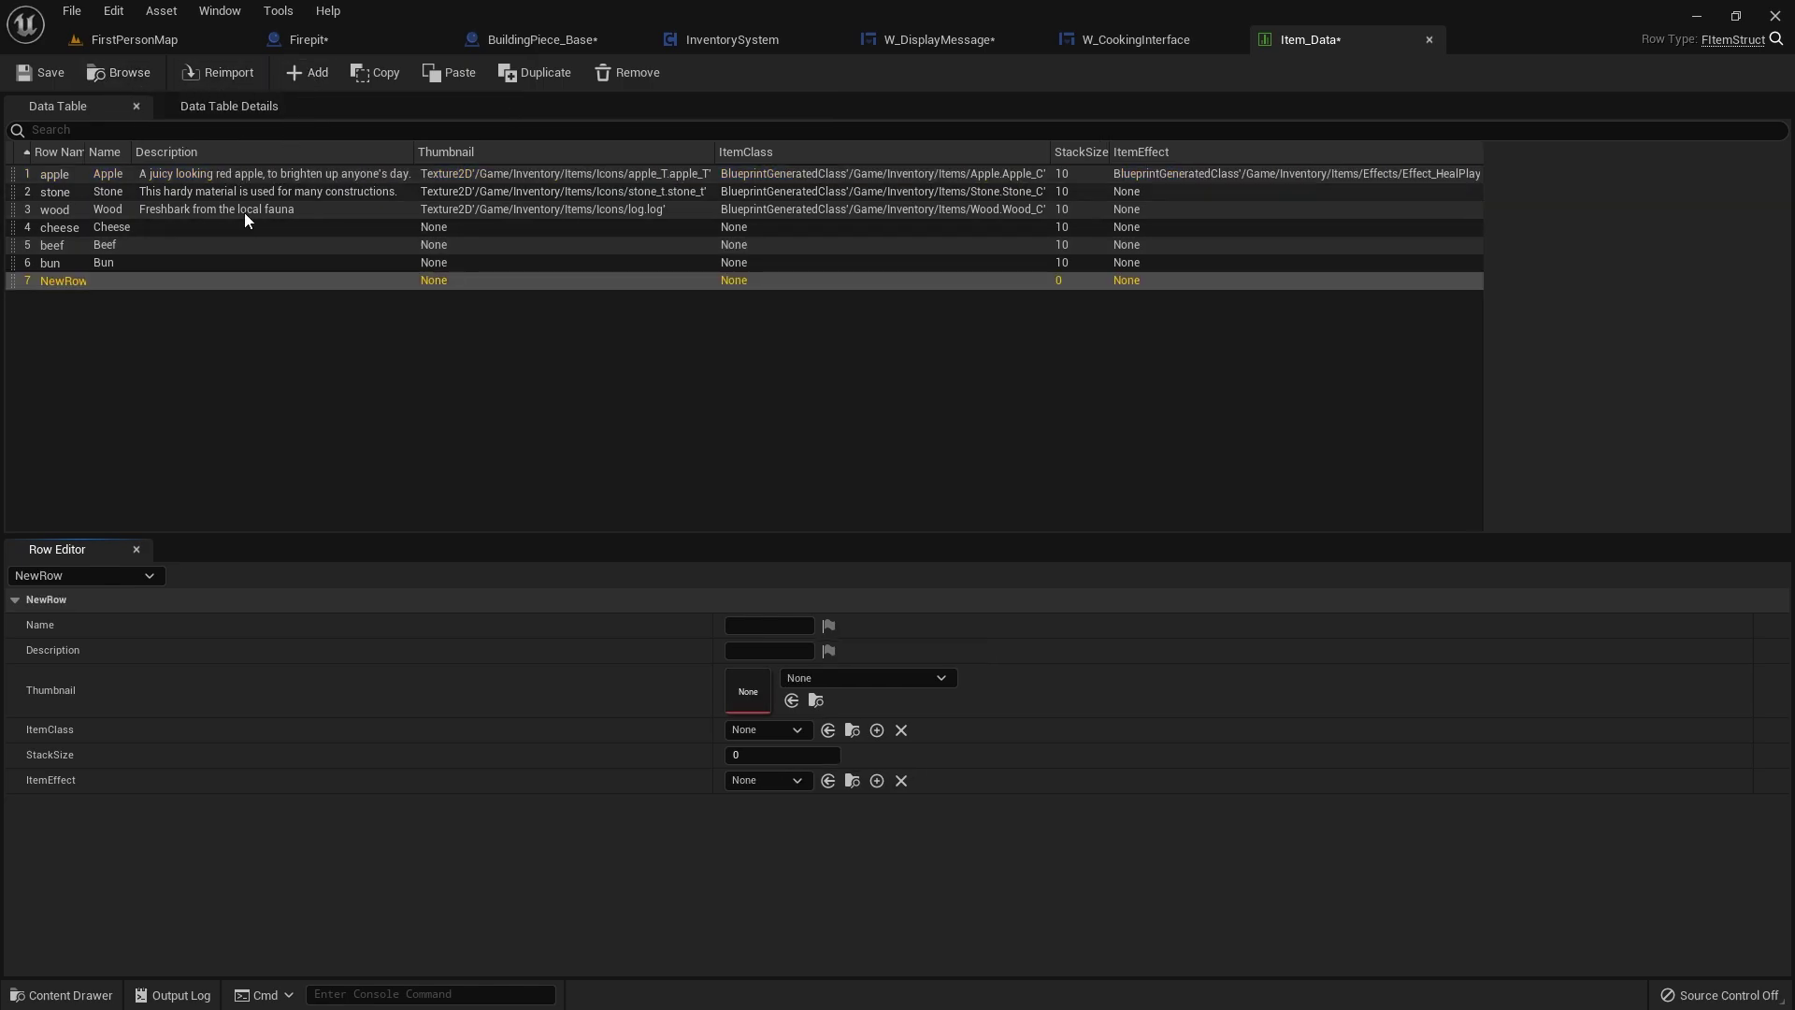
{"action": "double_click", "coordinate": [52, 283]}
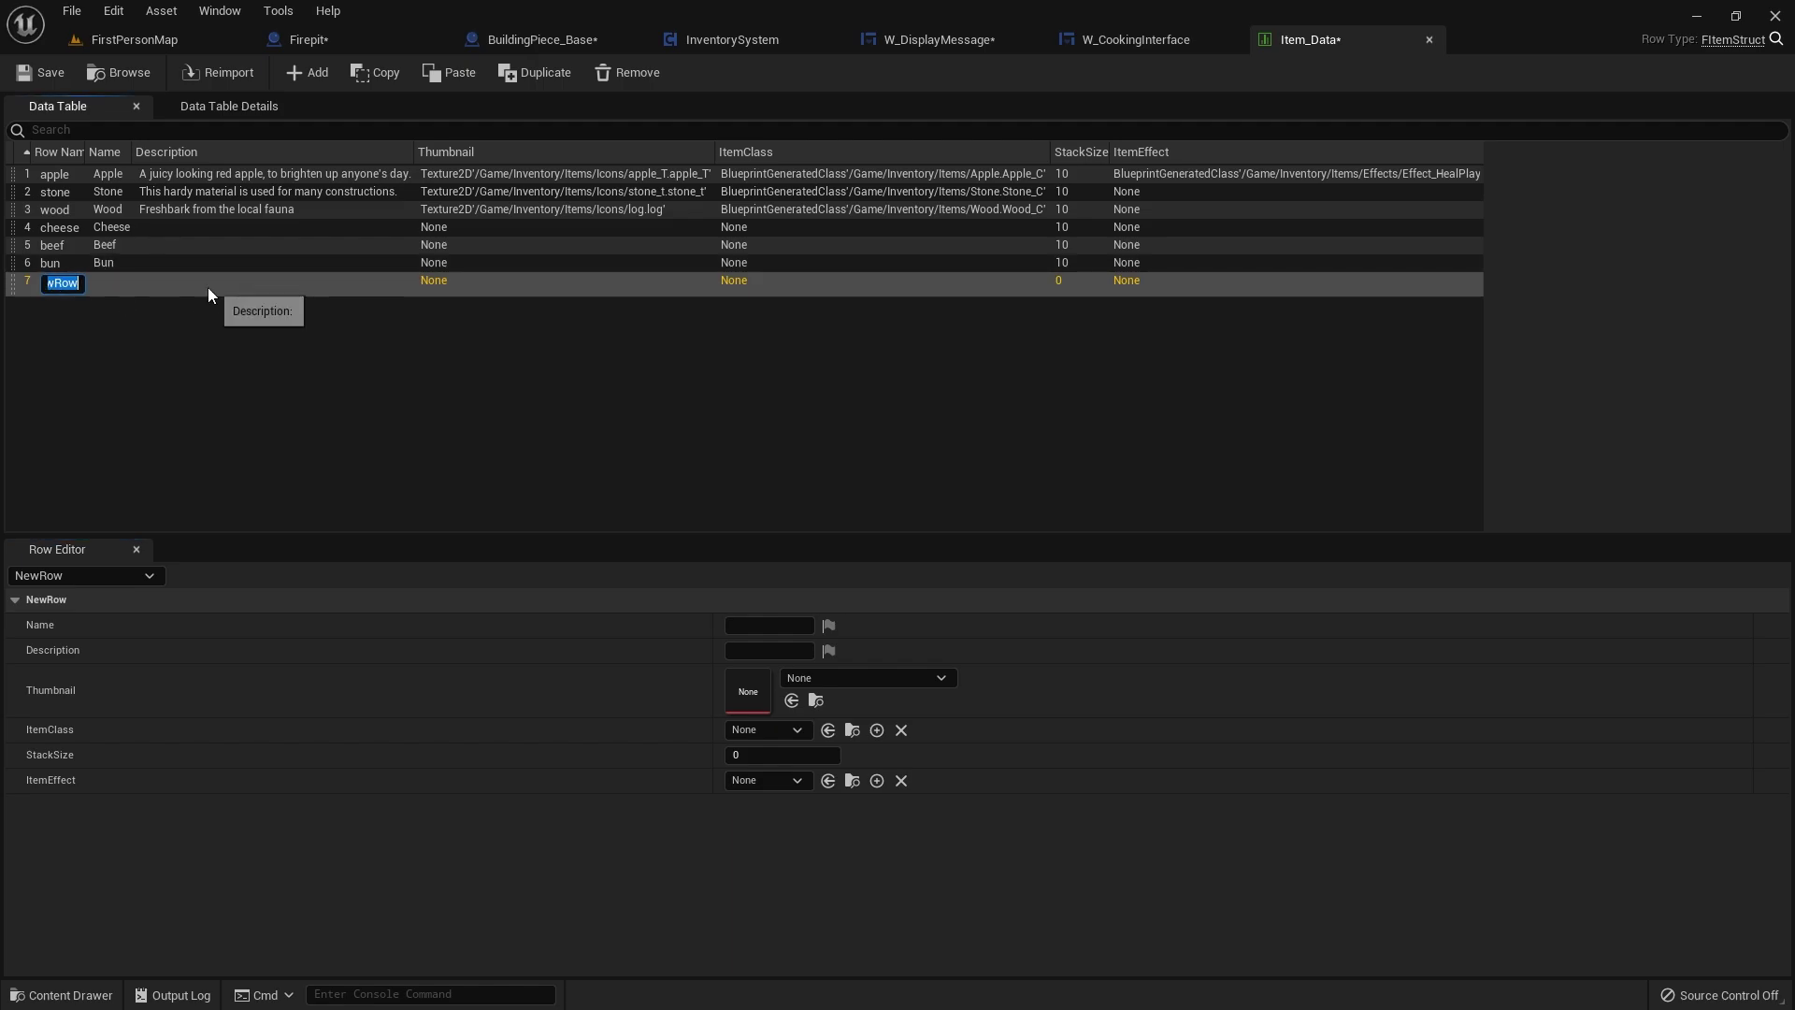
{"action": "type", "text": "burger"}
{"action": "key", "text": "Return"}
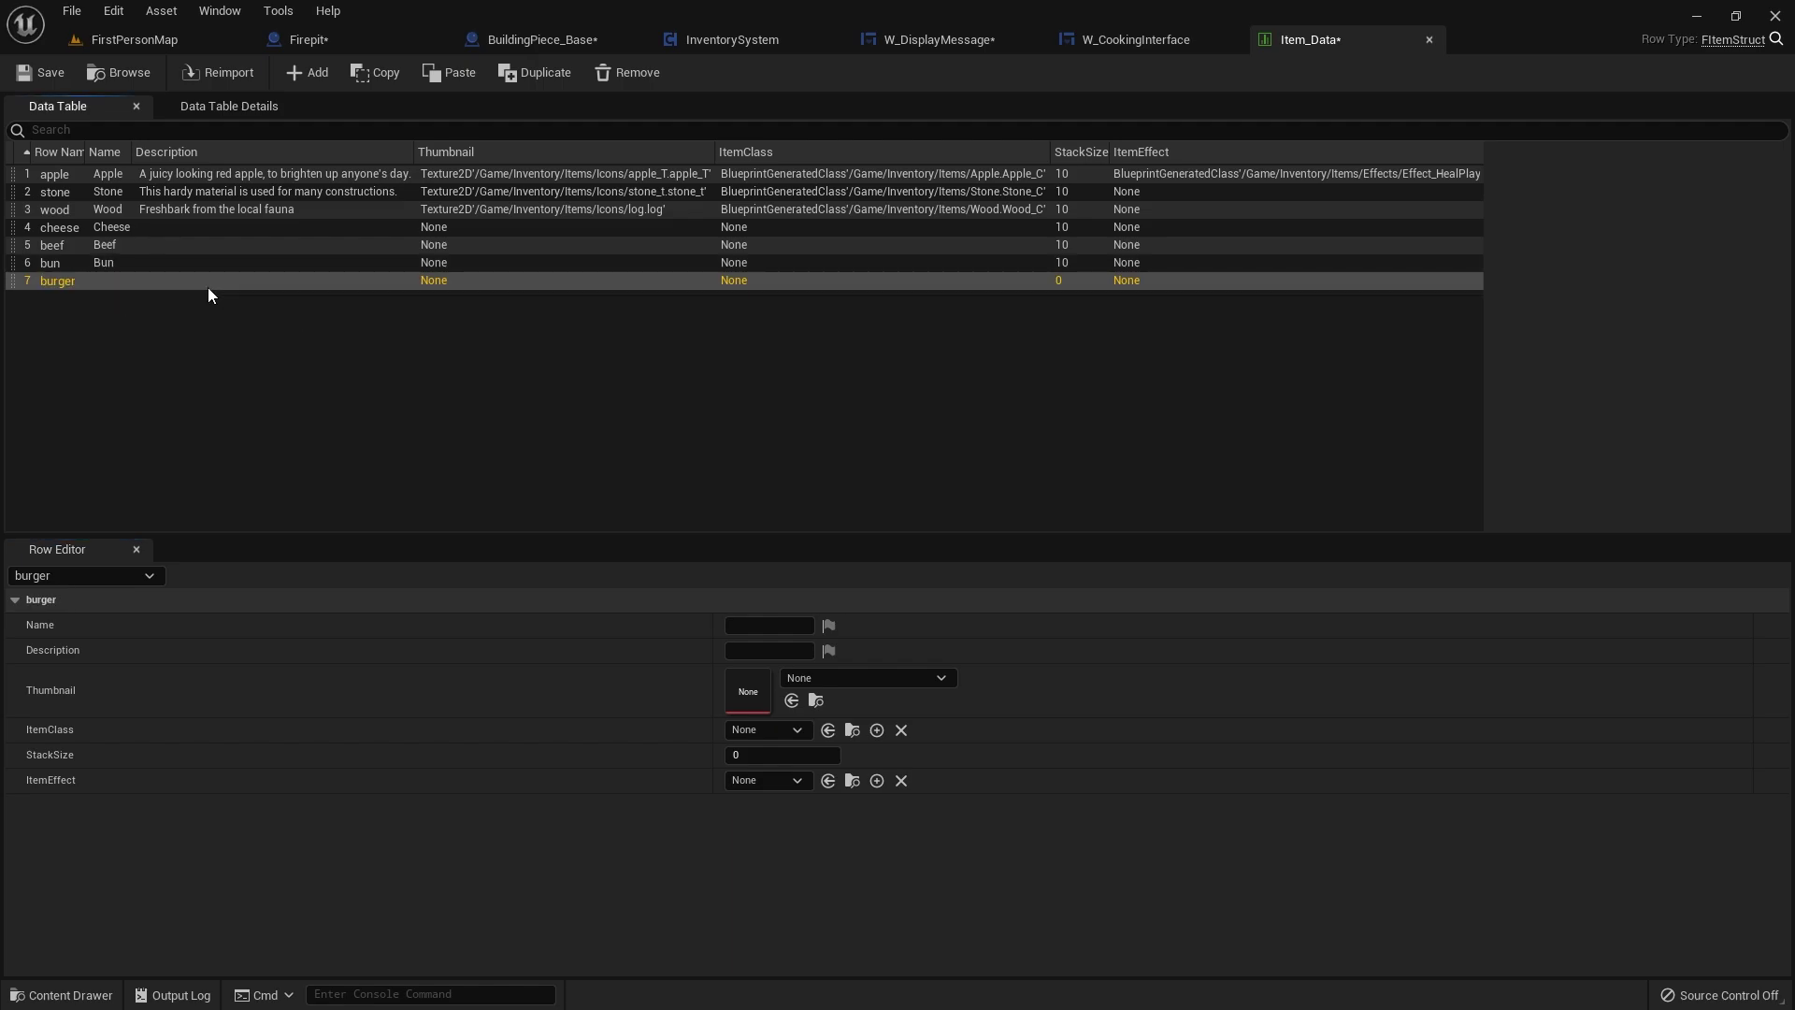
- Give the burger row name Burger, effect Effect_HealPlayer, stack size 5, and save
{"action": "left_click", "coordinate": [749, 629]}
{"action": "type", "text": "Burger"}
{"action": "key", "text": "Return"}
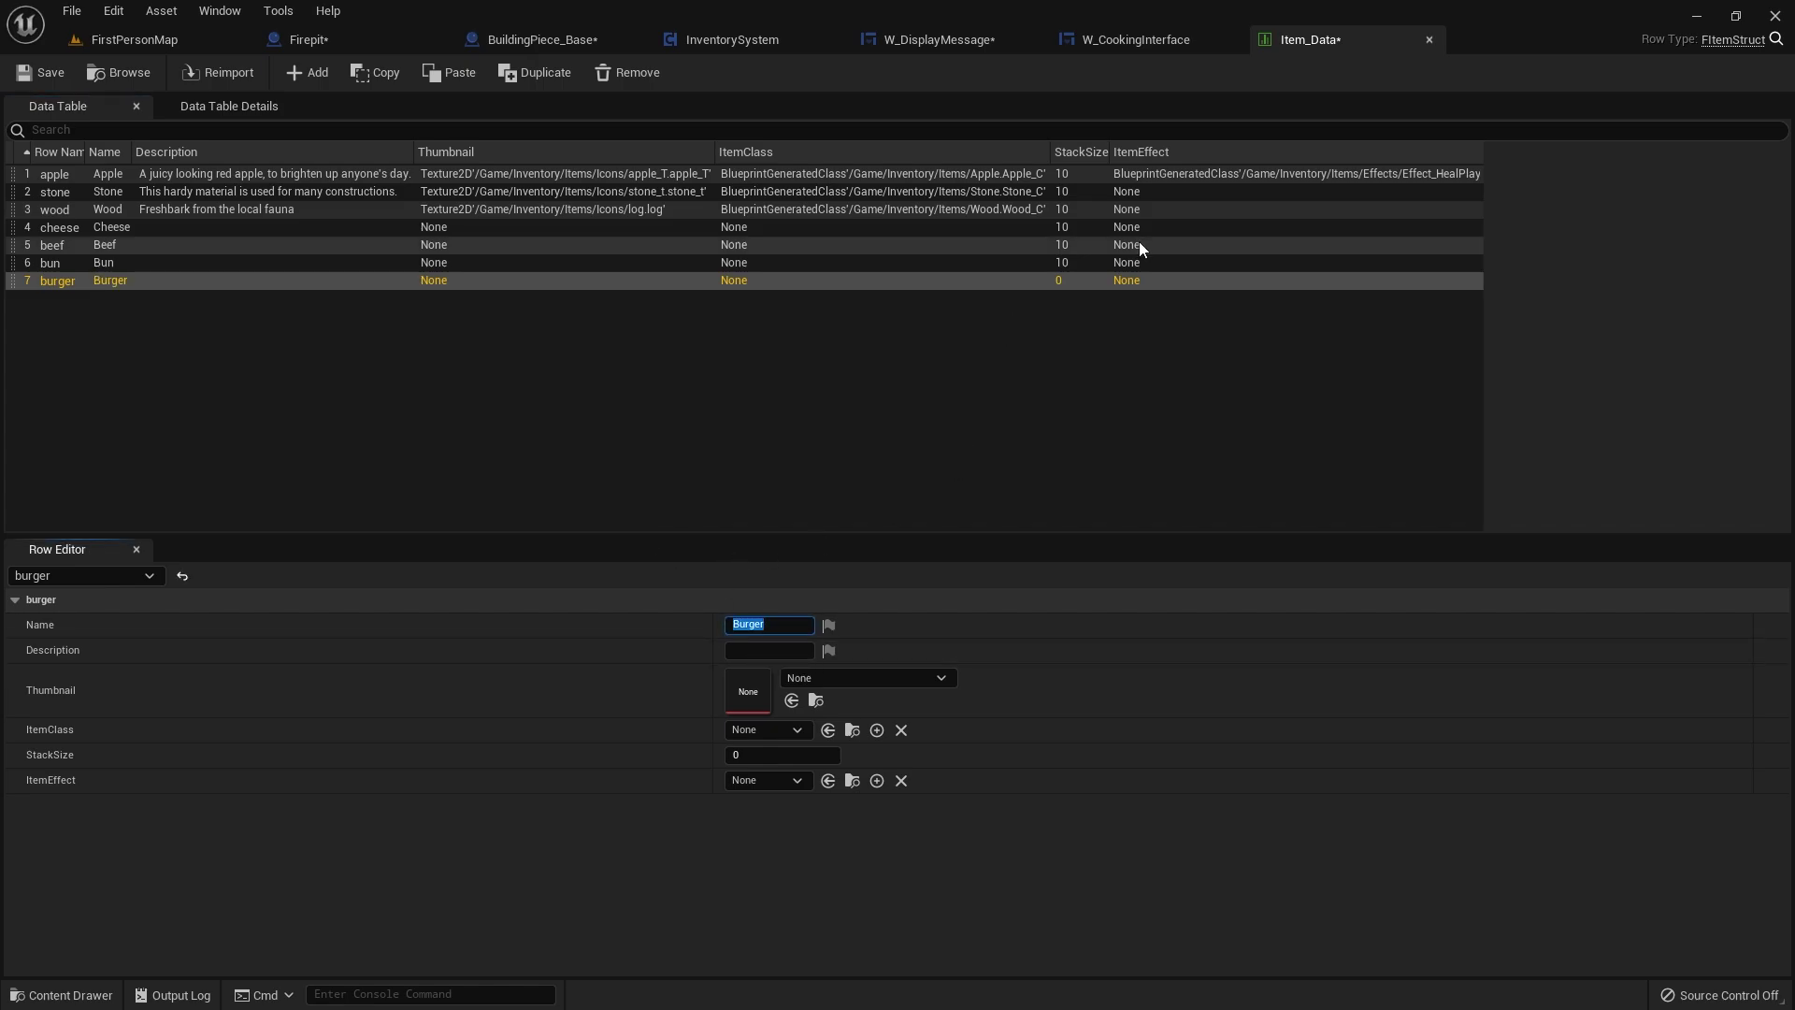
{"action": "left_click", "coordinate": [755, 781]}
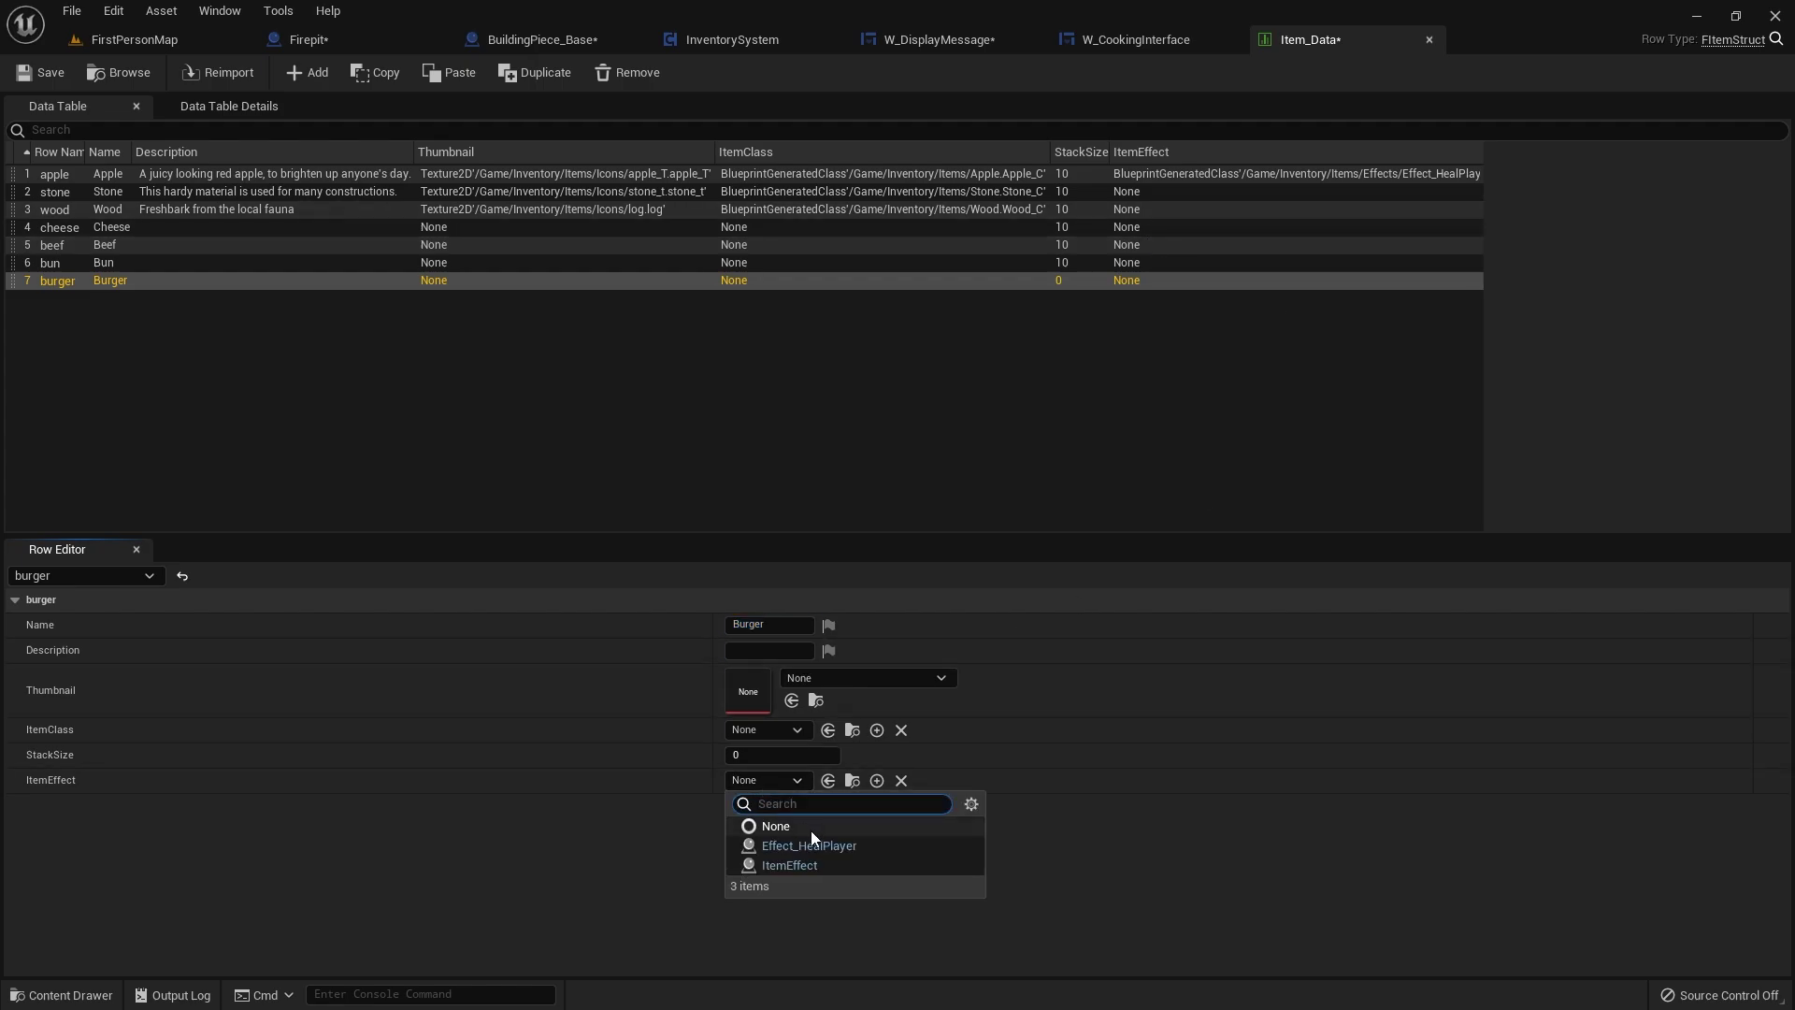
{"action": "left_click", "coordinate": [785, 845]}
{"action": "left_click", "coordinate": [772, 756]}
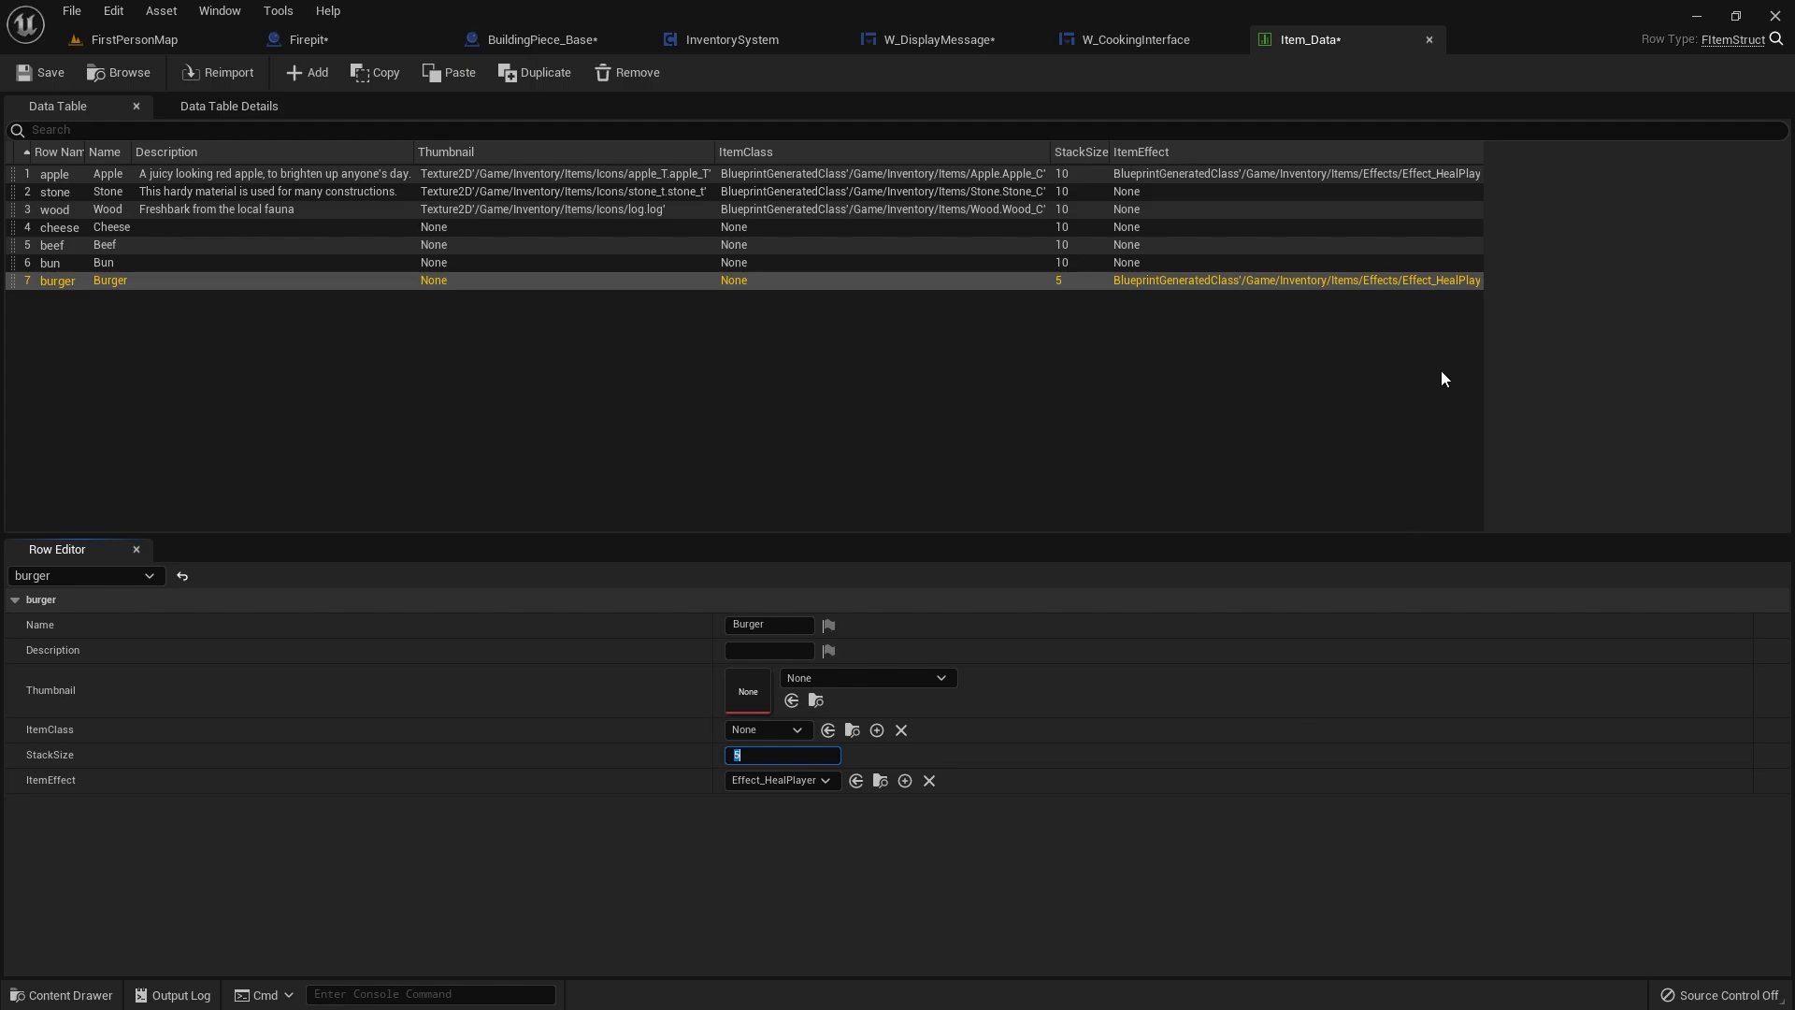
{"action": "left_click", "coordinate": [39, 72]}
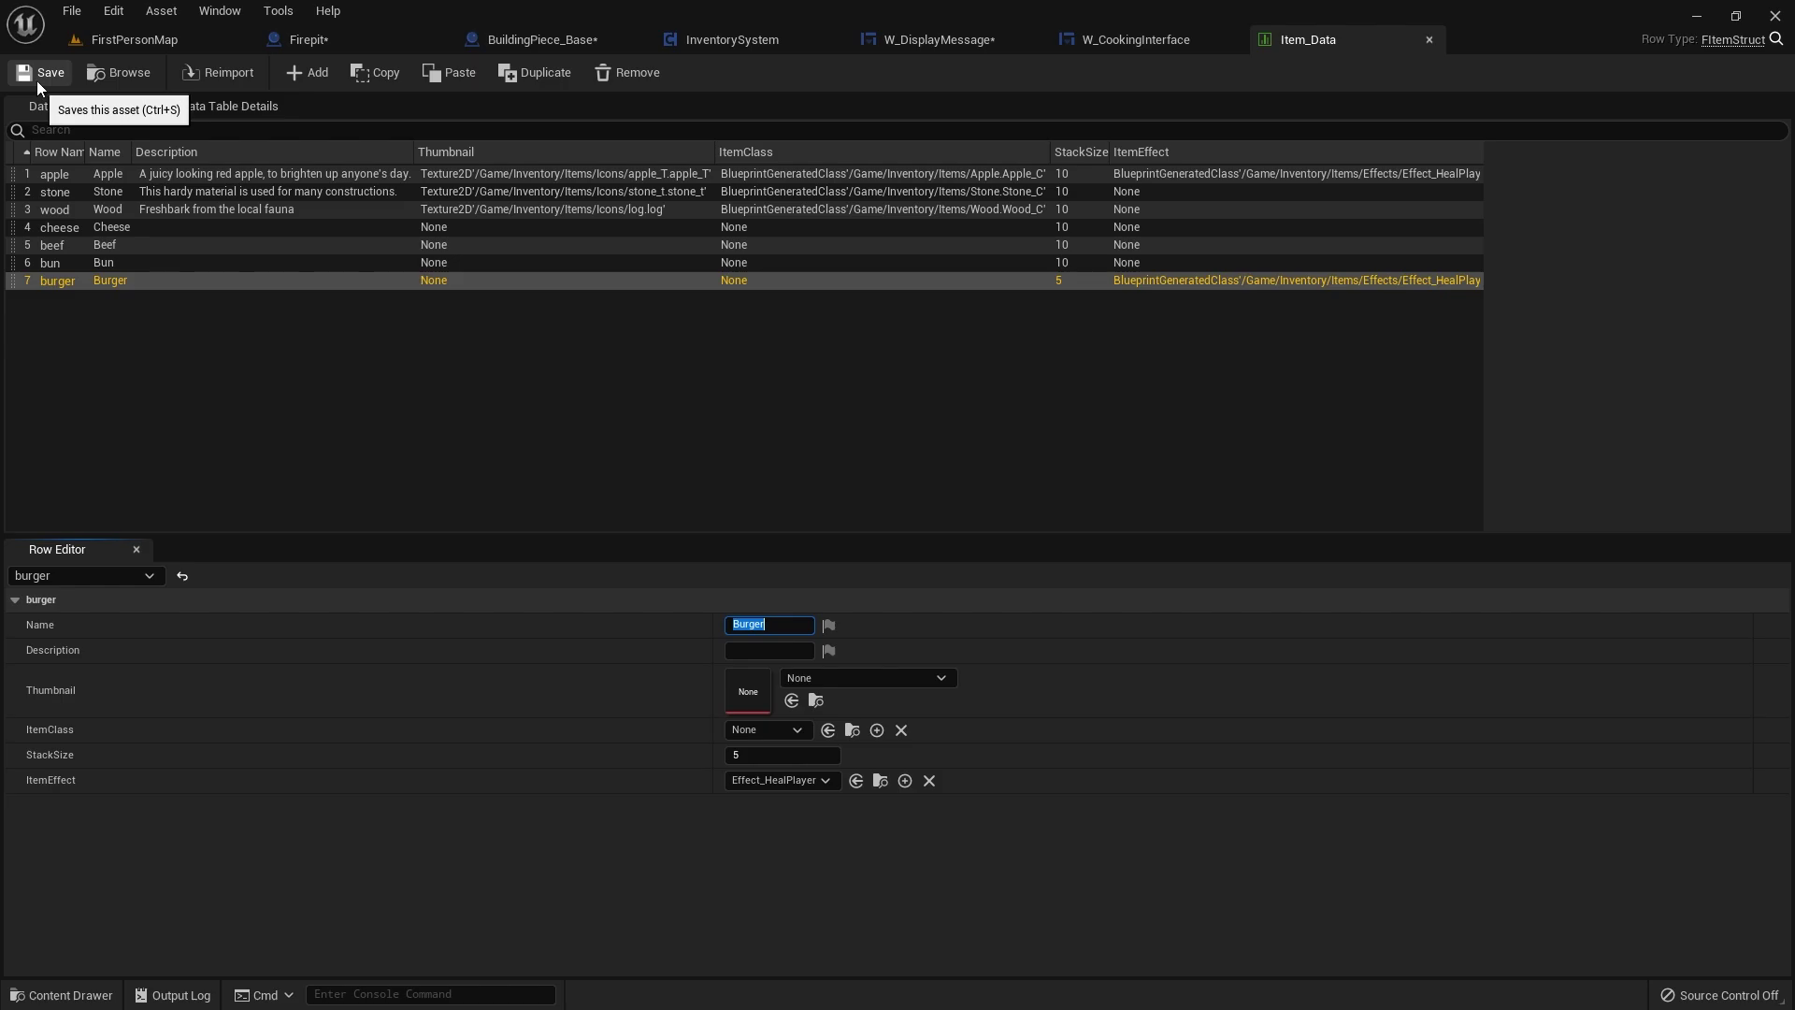
- Close Item_Data and browse the Content Drawer to Content > Inventory > Items
{"action": "left_click", "coordinate": [1429, 39]}
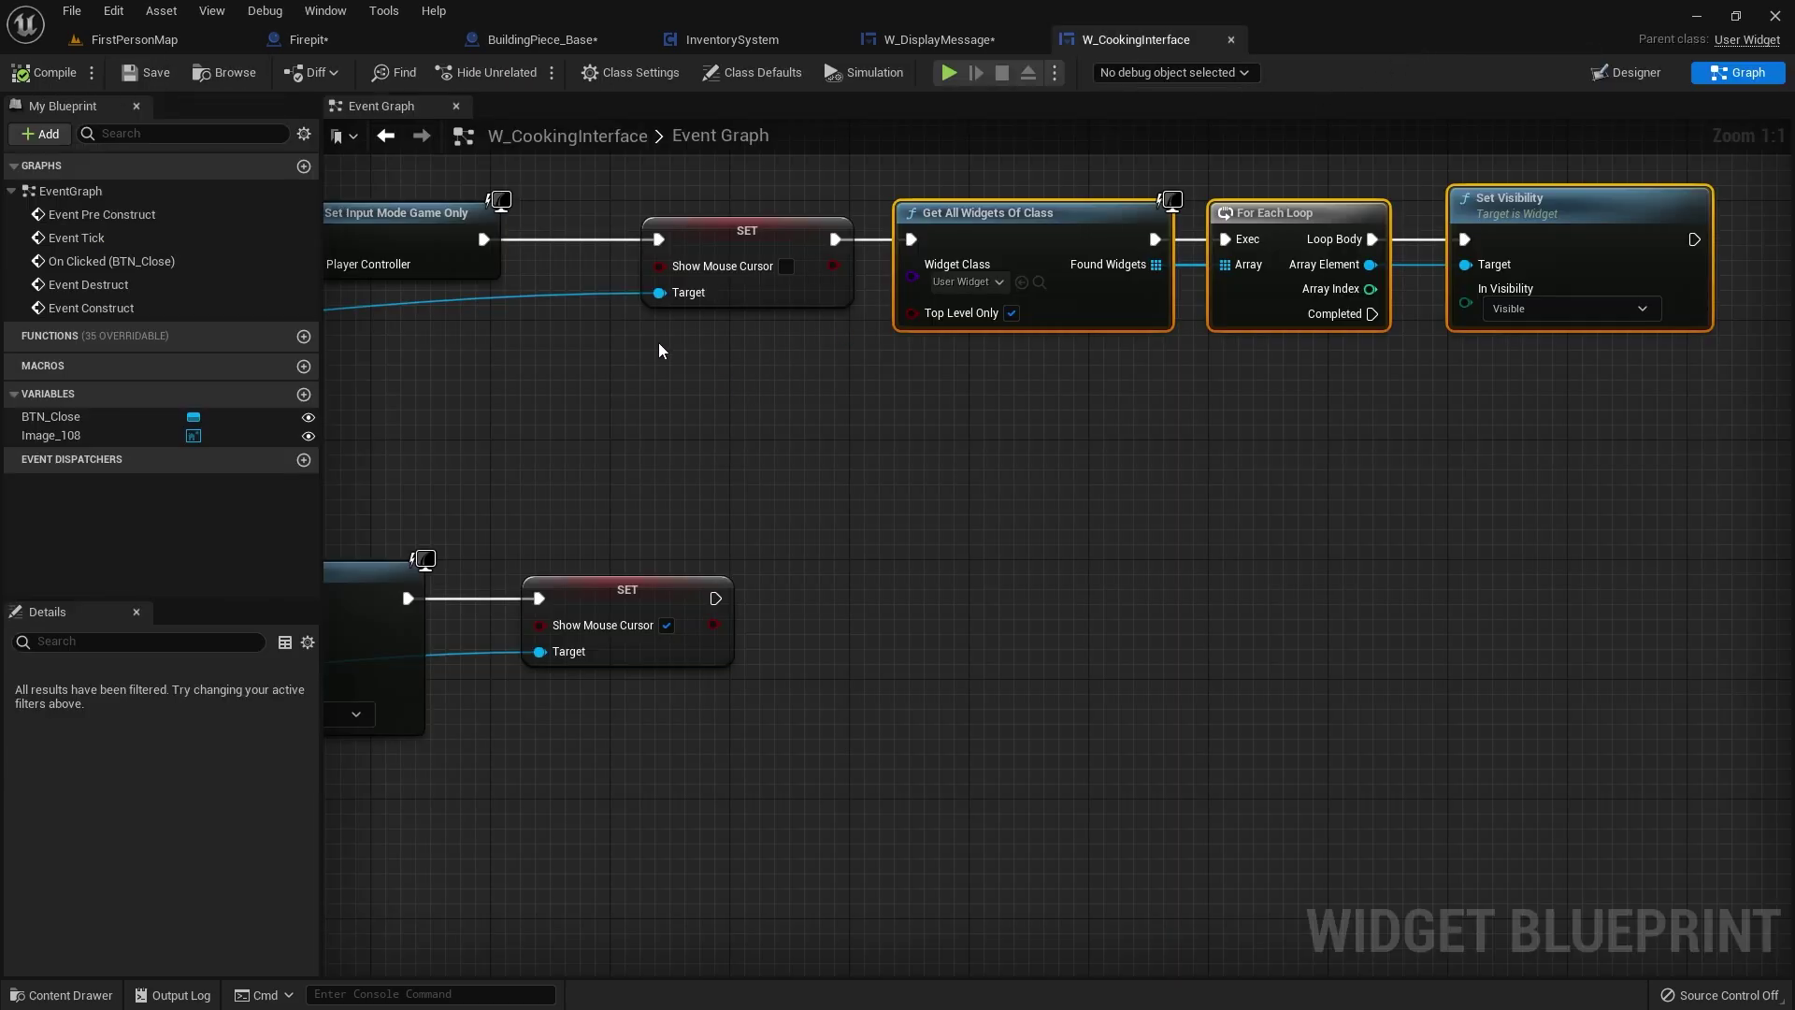
{"action": "left_click", "coordinate": [135, 39]}
{"action": "left_click", "coordinate": [61, 995]}
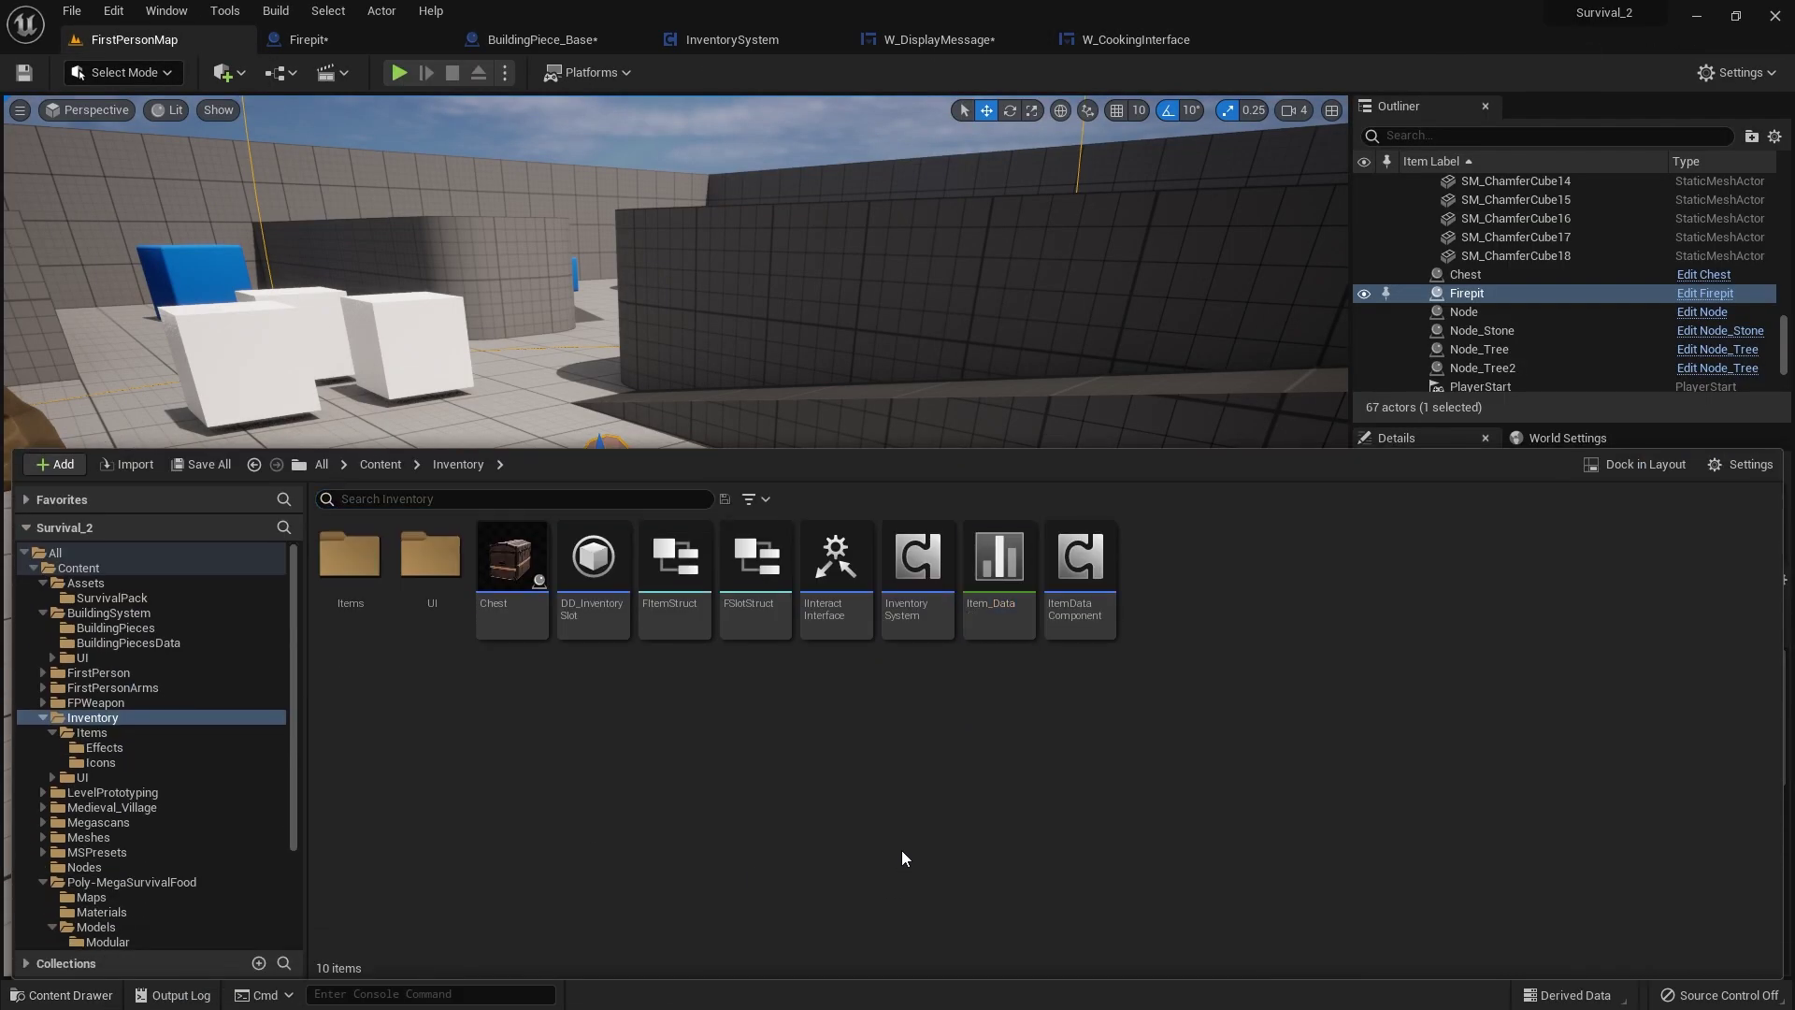
{"action": "left_click", "coordinate": [381, 463]}
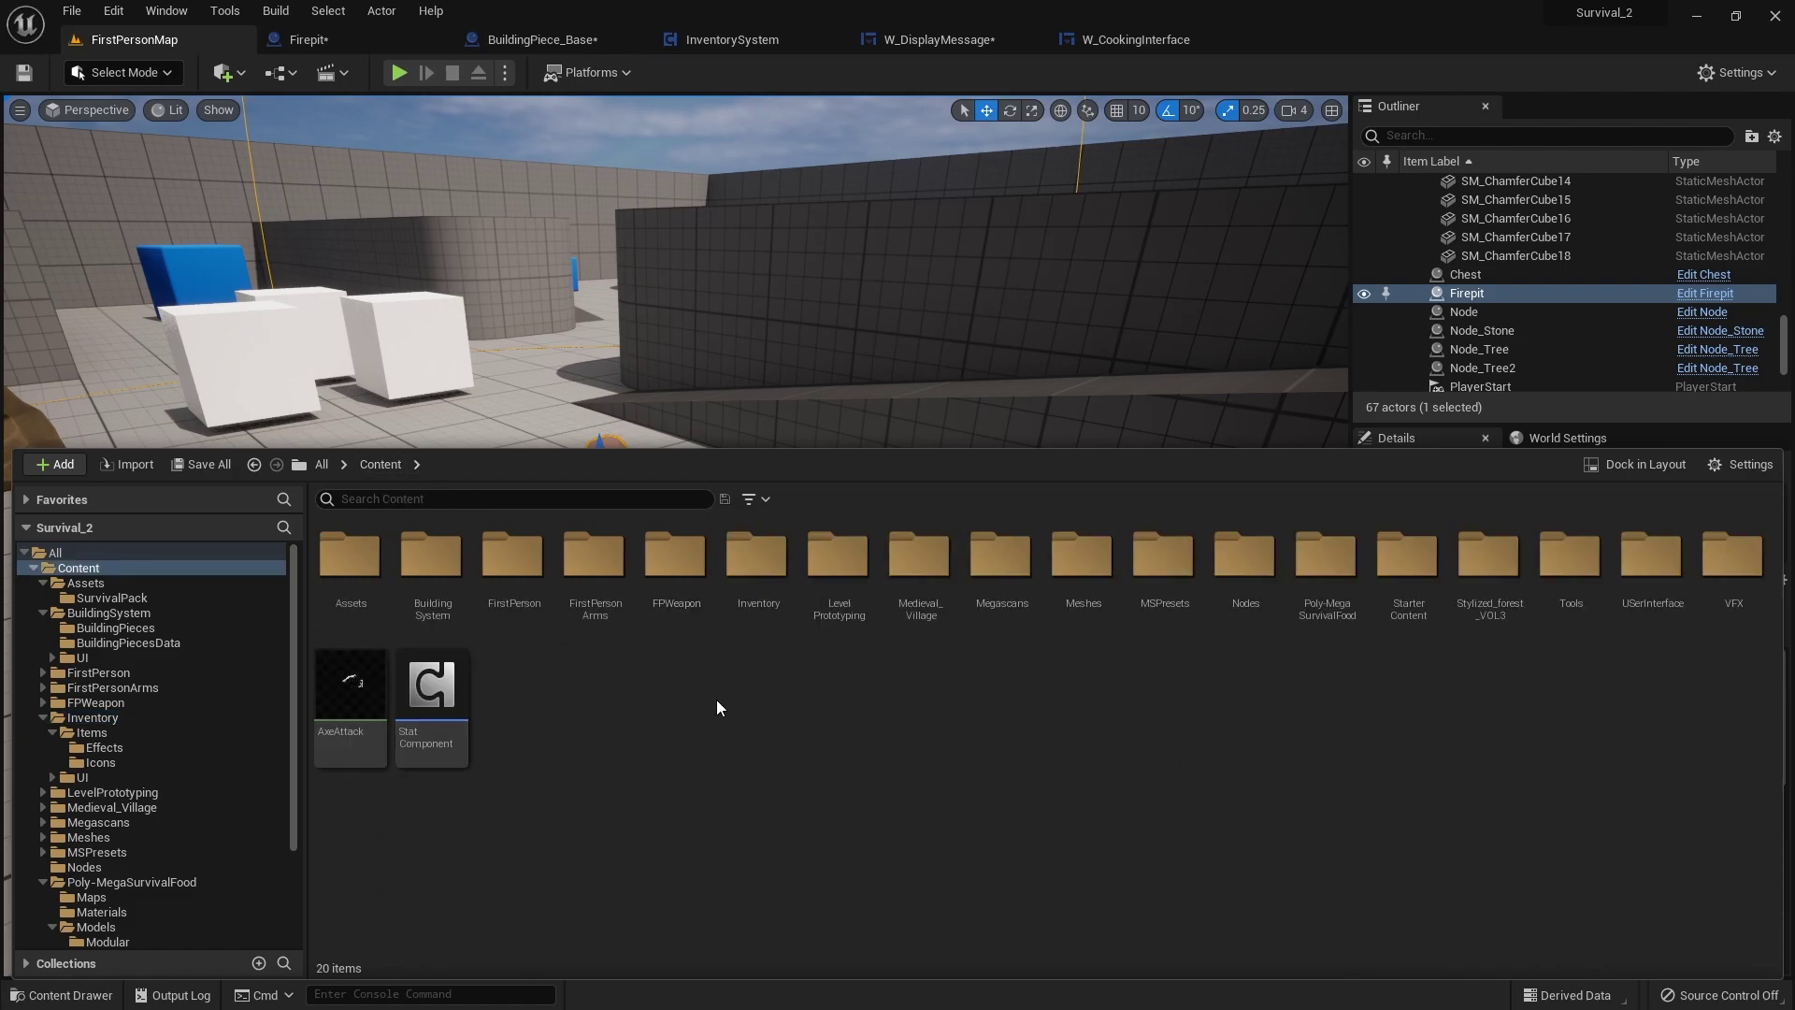
{"action": "double_click", "coordinate": [758, 555]}
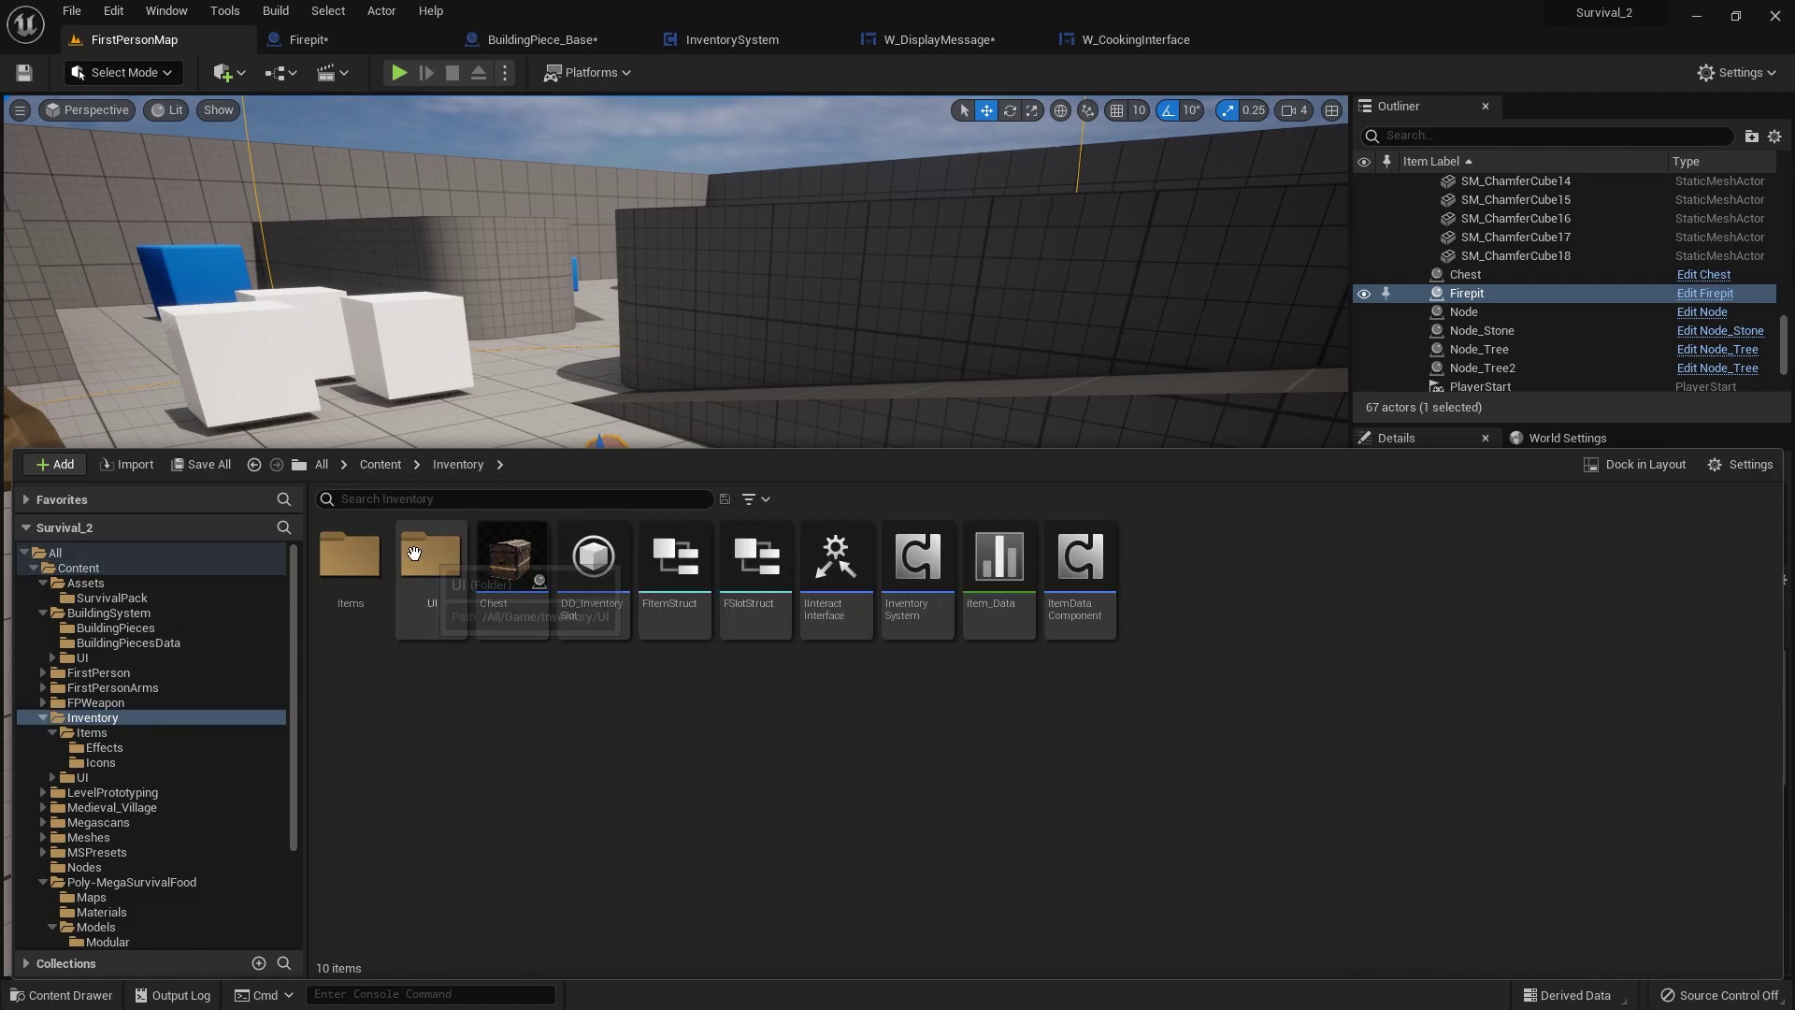
{"action": "double_click", "coordinate": [350, 554]}
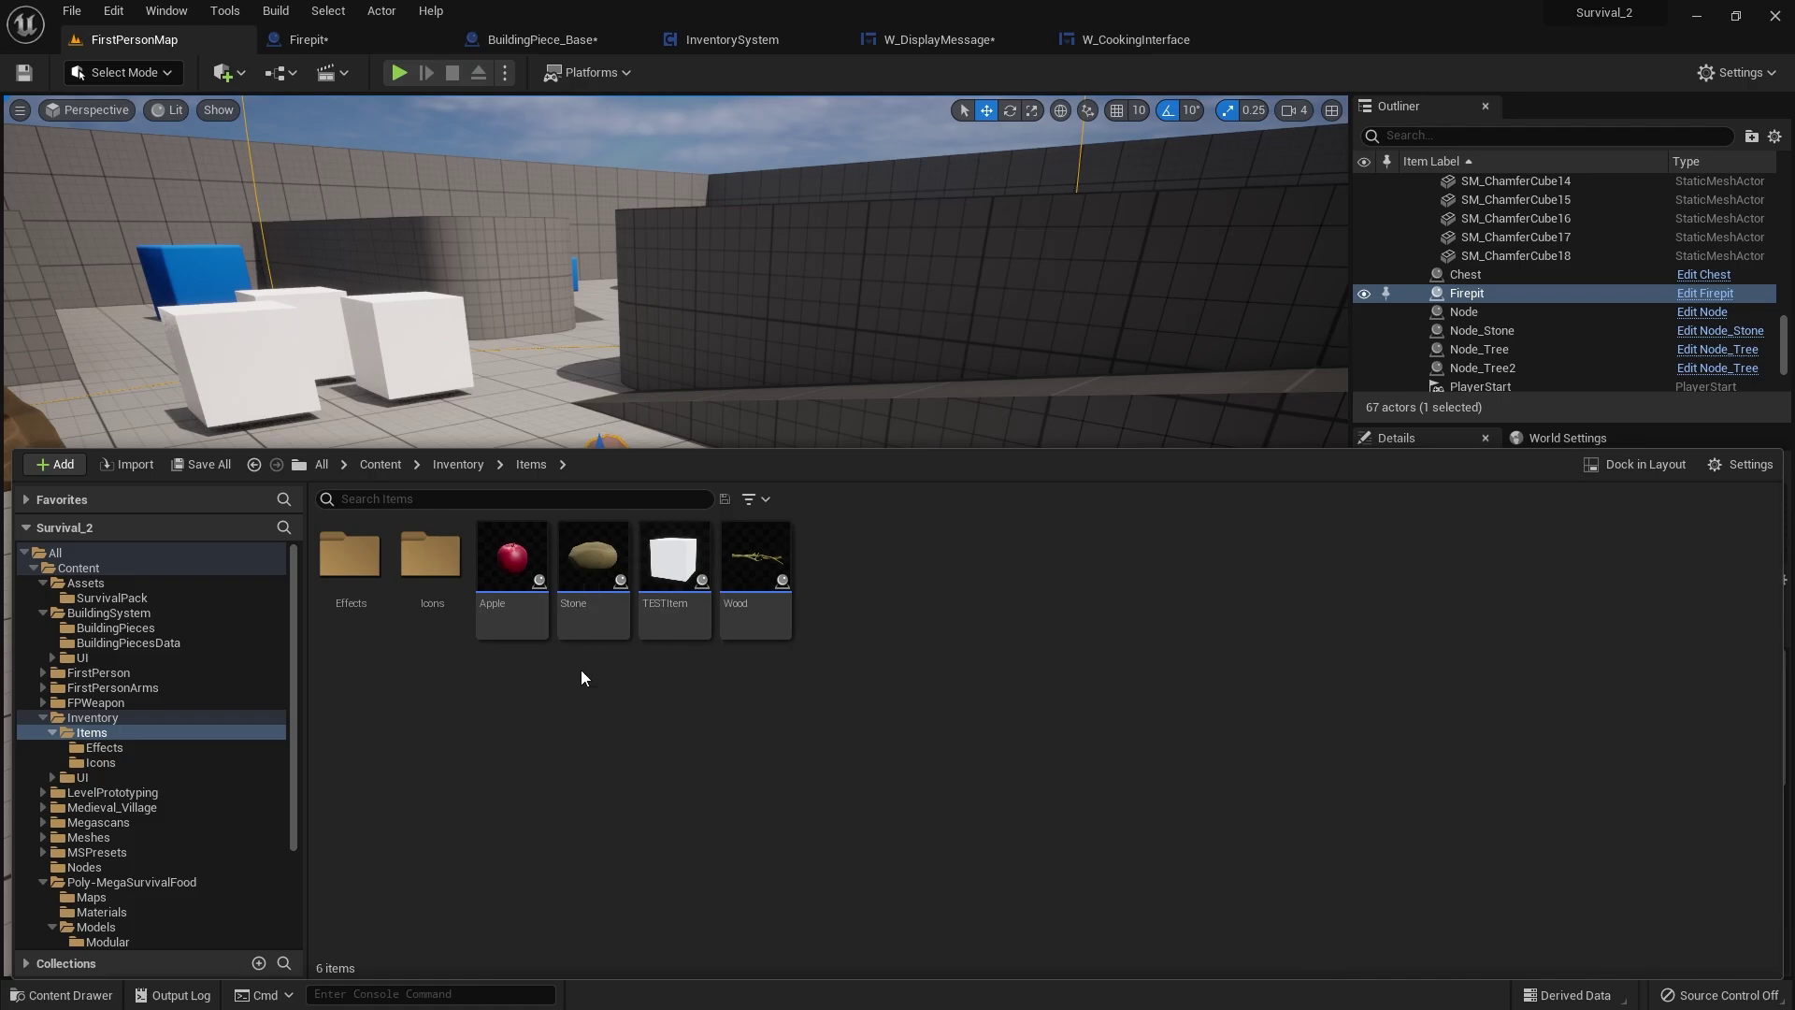
- Duplicate the Apple item as Cheese and open it in the blueprint editor
{"action": "mouse_move", "coordinate": [632, 612]}
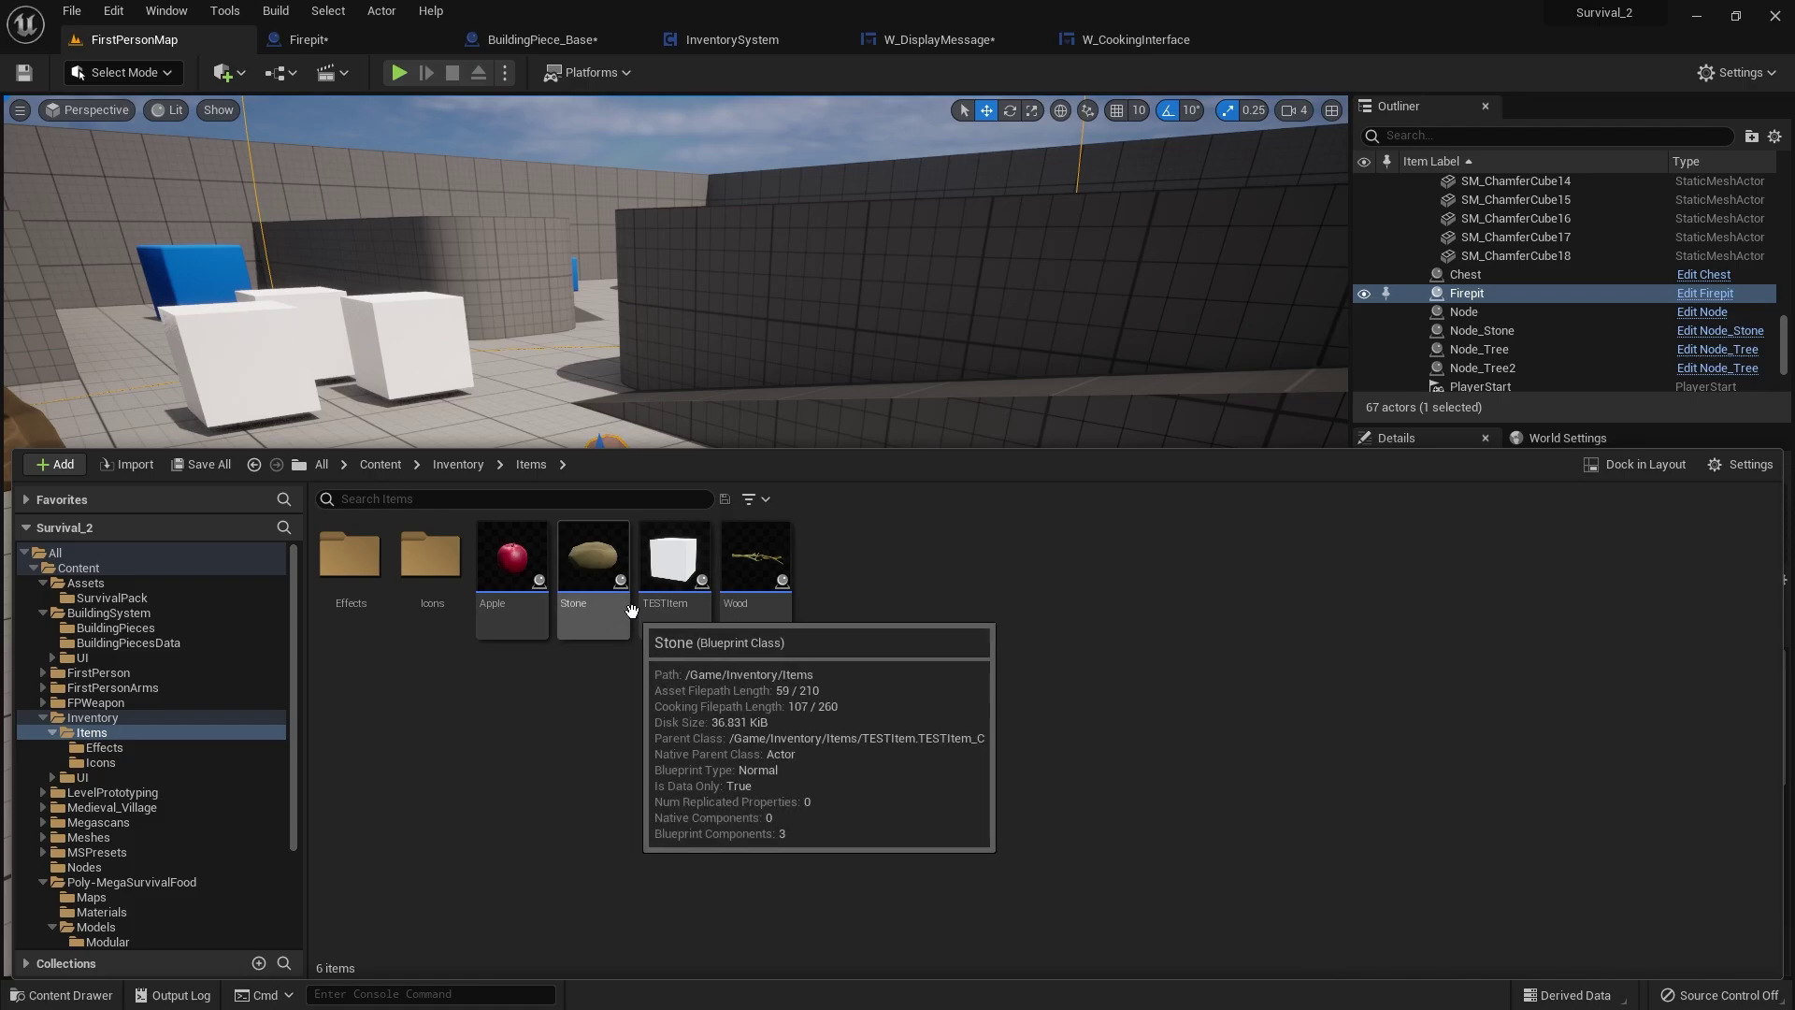
{"action": "right_click", "coordinate": [519, 575]}
{"action": "left_click", "coordinate": [624, 239]}
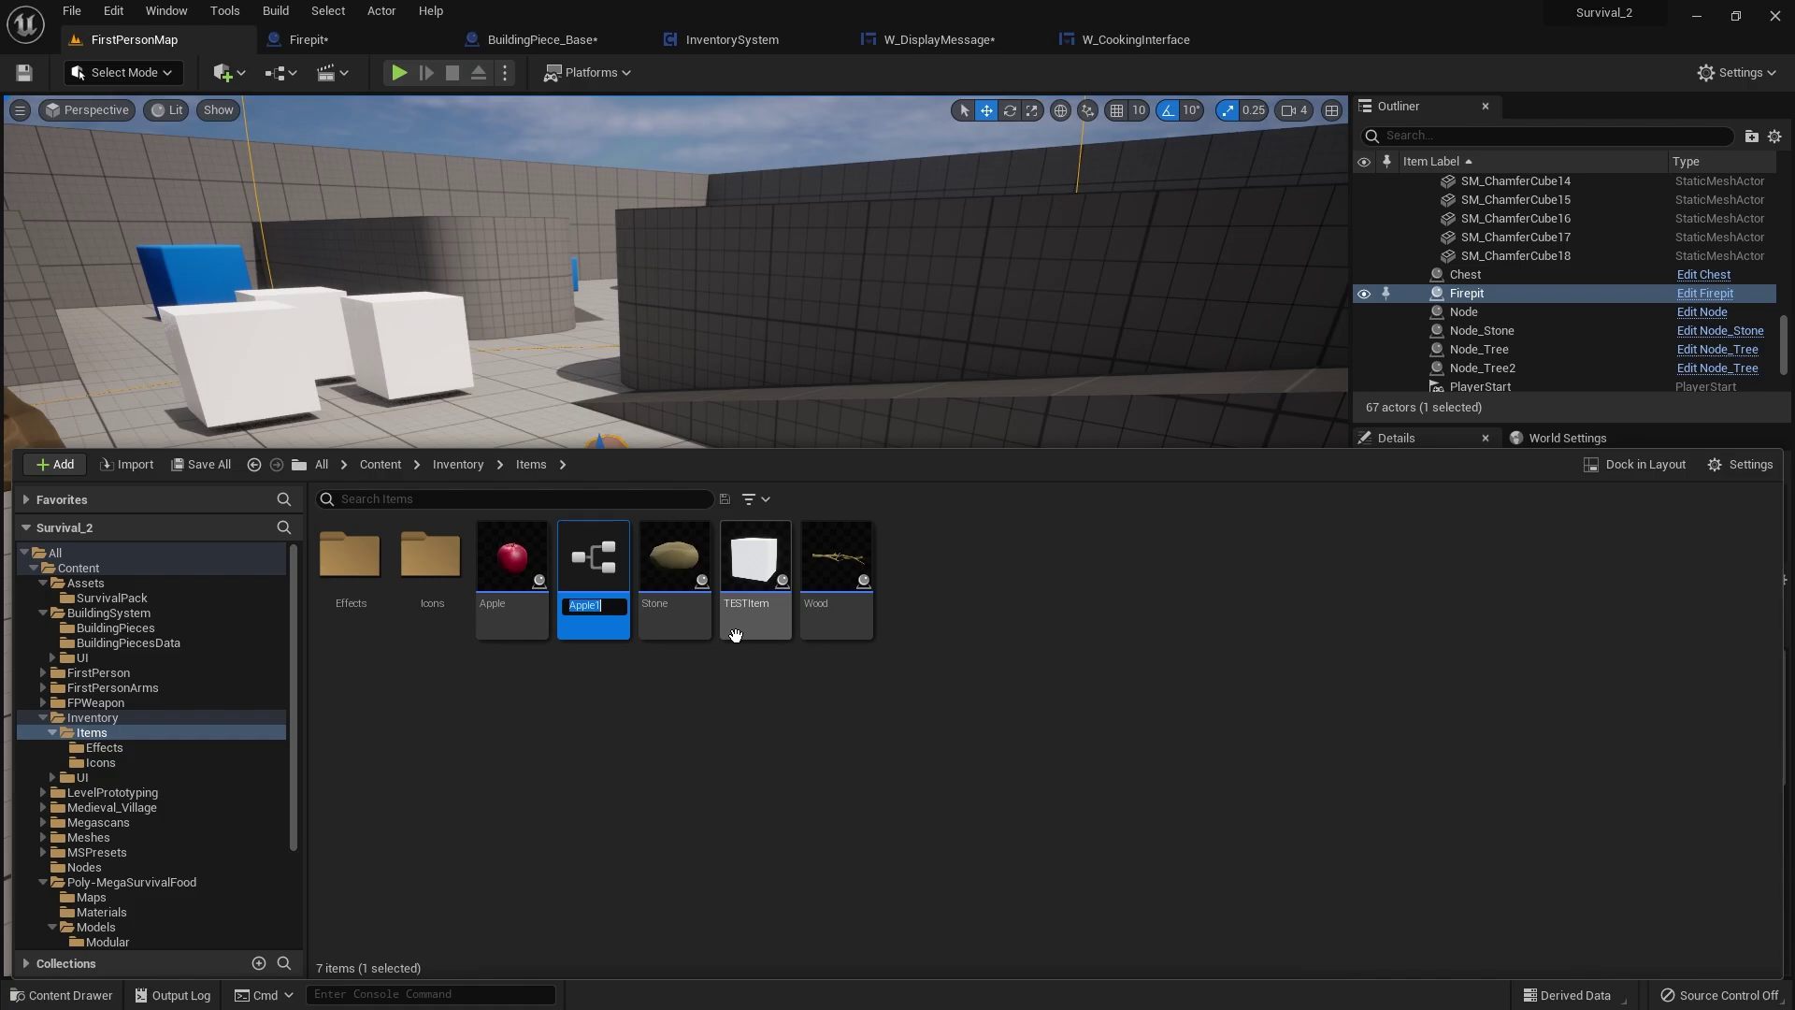
{"action": "type", "text": "Cheese"}
{"action": "key", "text": "Return"}
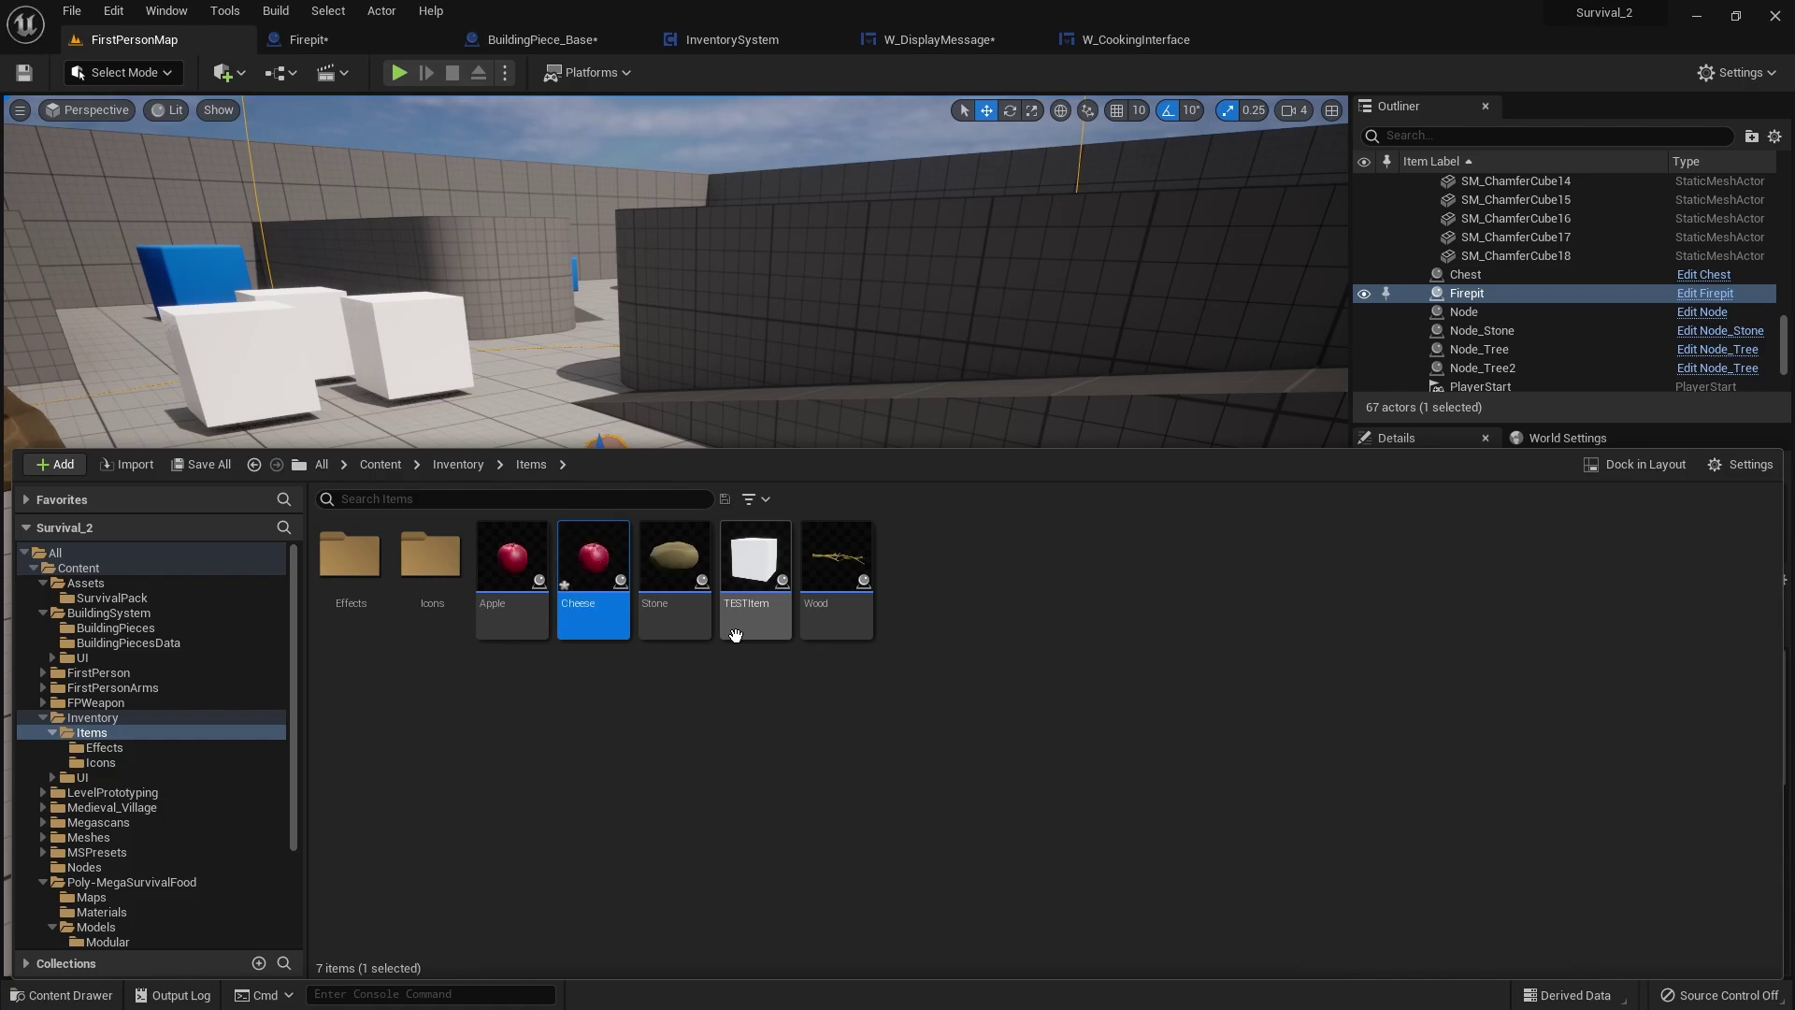
{"action": "double_click", "coordinate": [614, 570]}
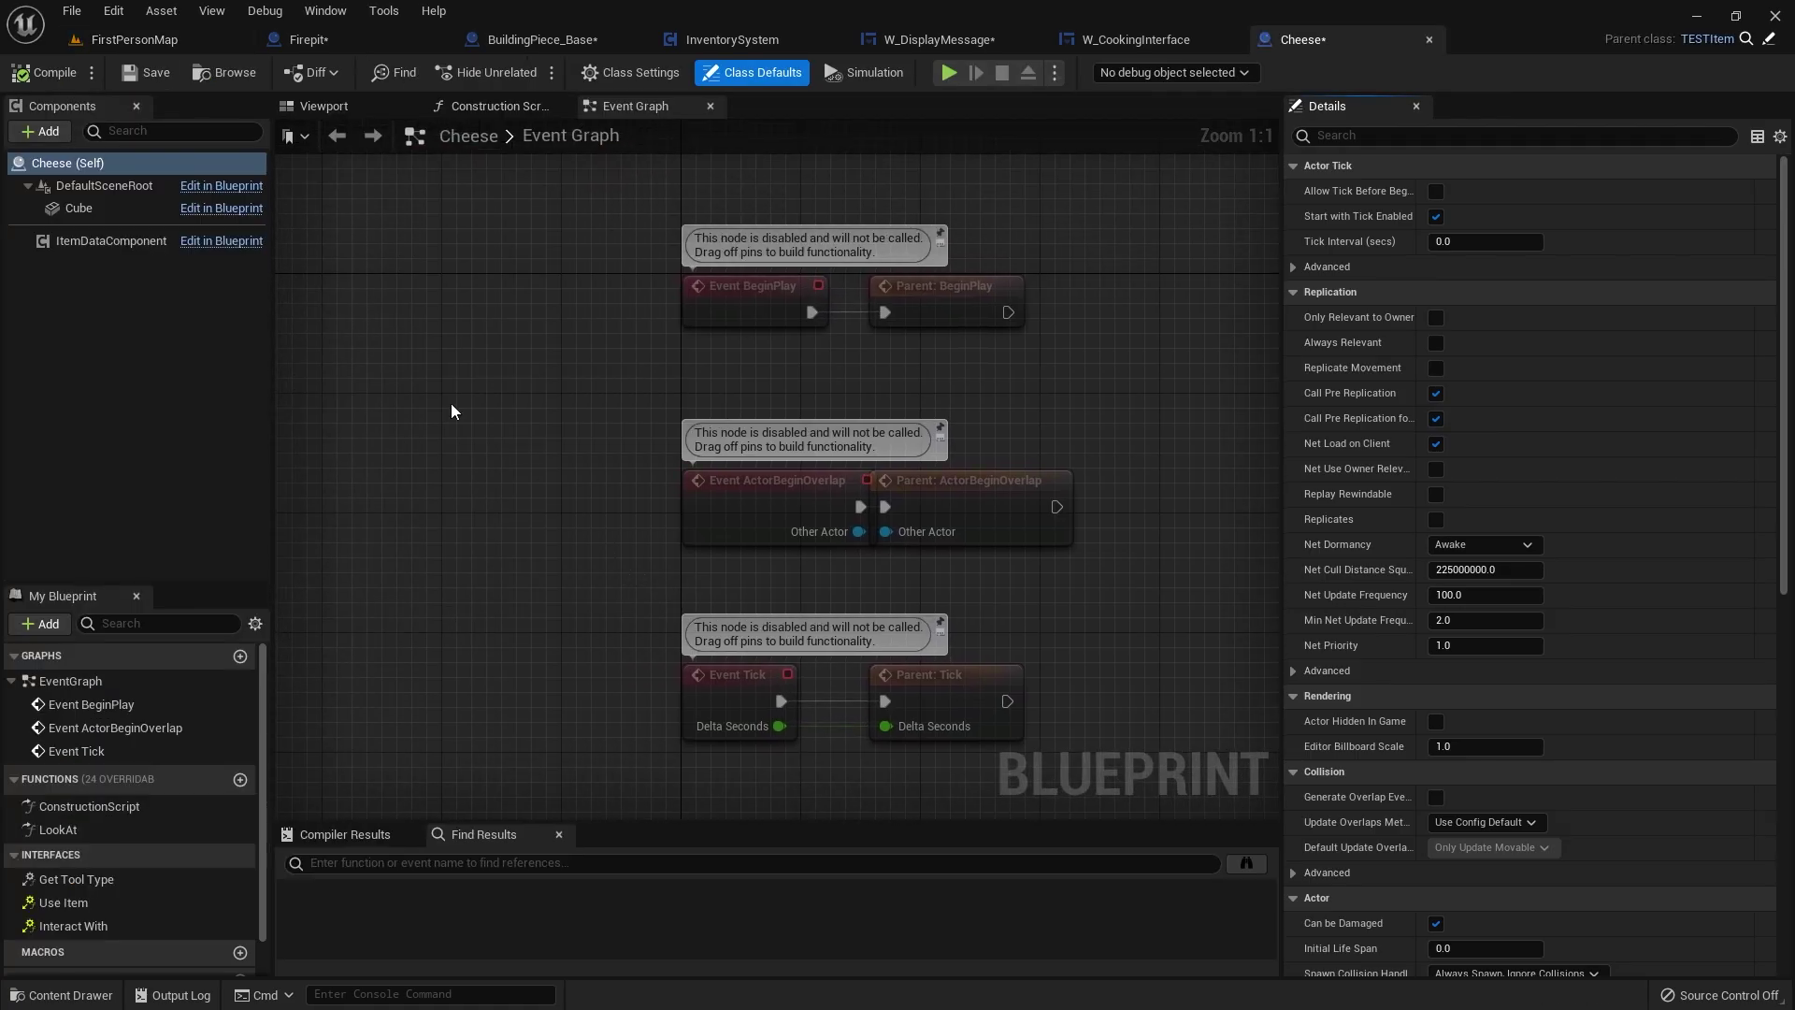
- Set the Cube component's Static Mesh to SM_Cheese and save the blueprint
{"action": "left_click", "coordinate": [313, 111]}
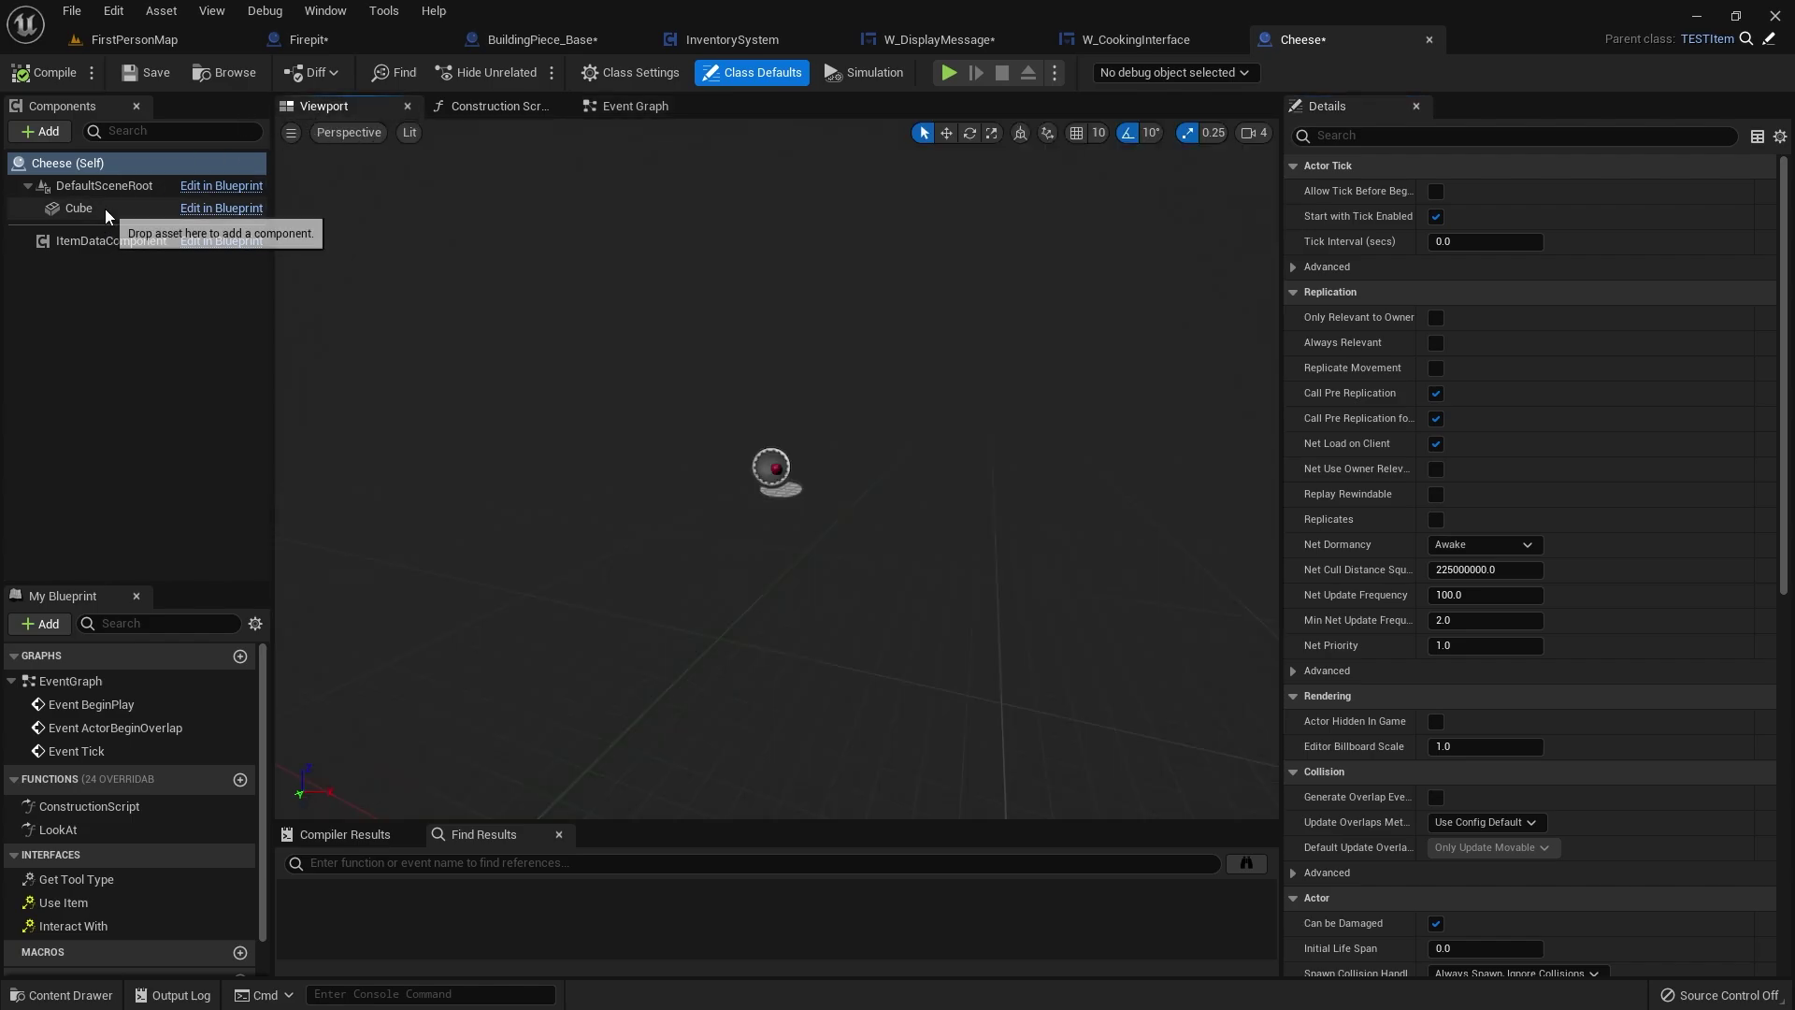
{"action": "left_click", "coordinate": [79, 207]}
{"action": "left_click", "coordinate": [1554, 498]}
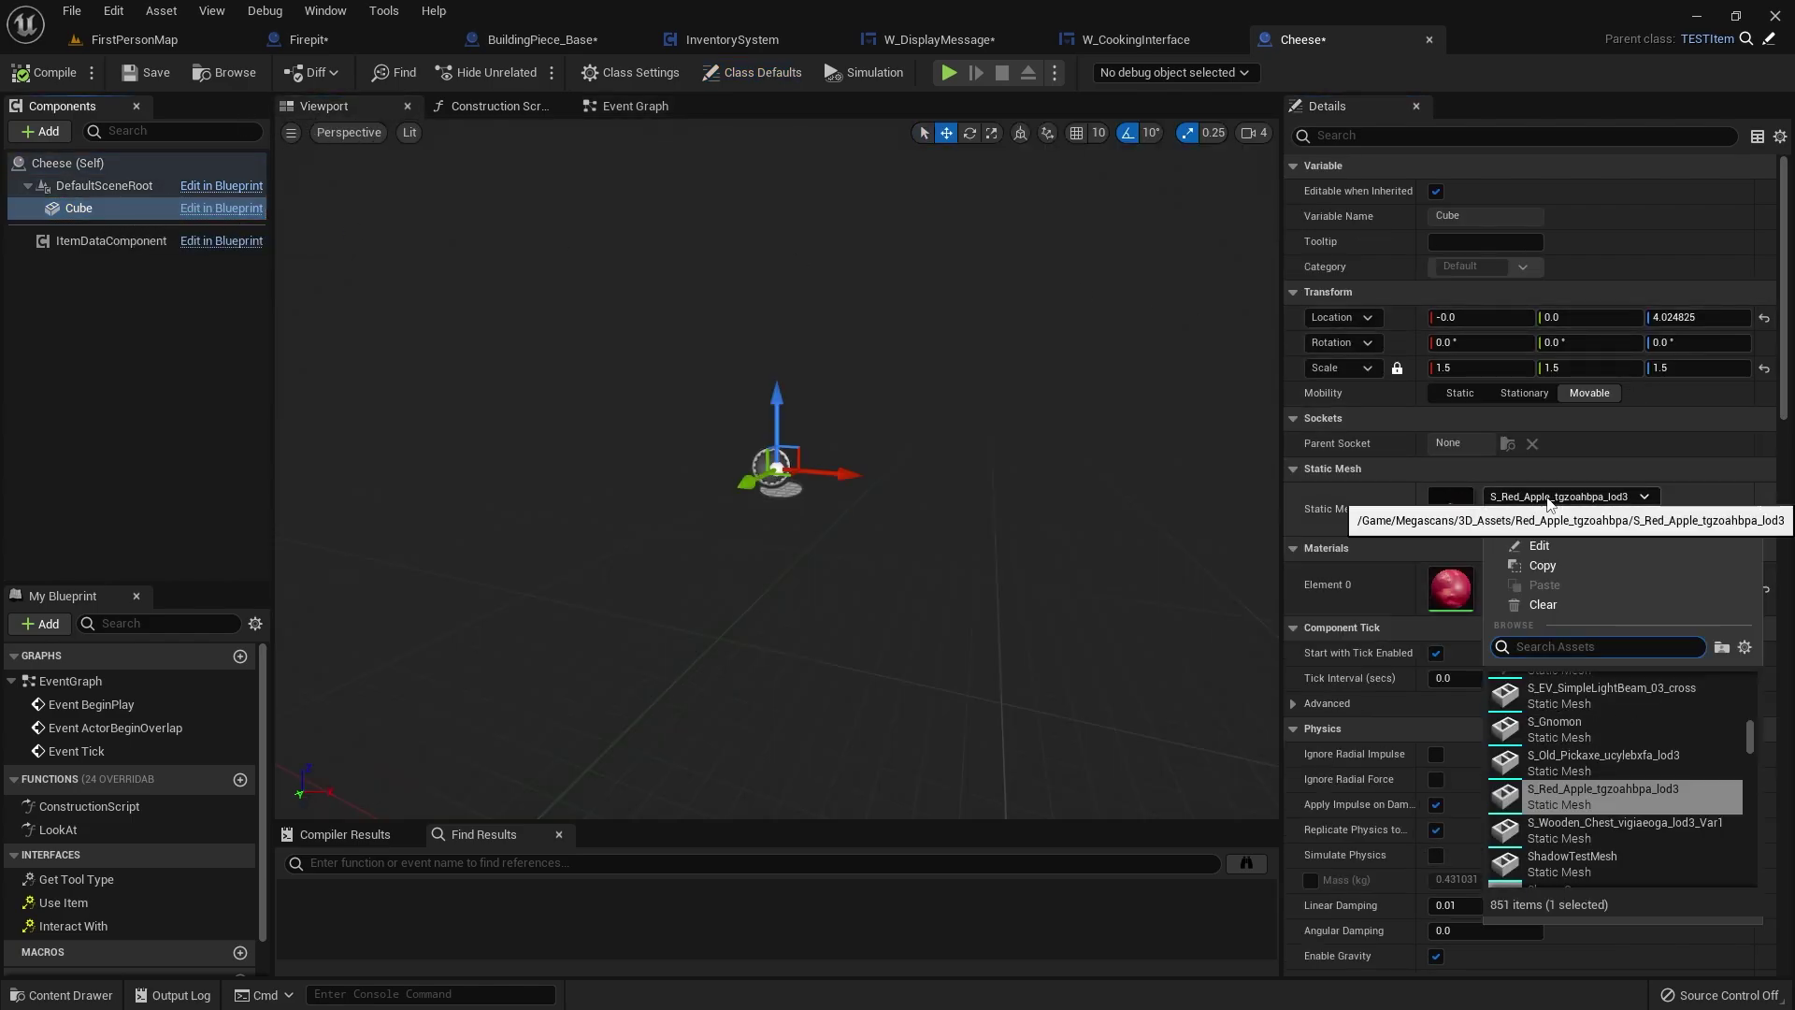
{"action": "type", "text": "cheese"}
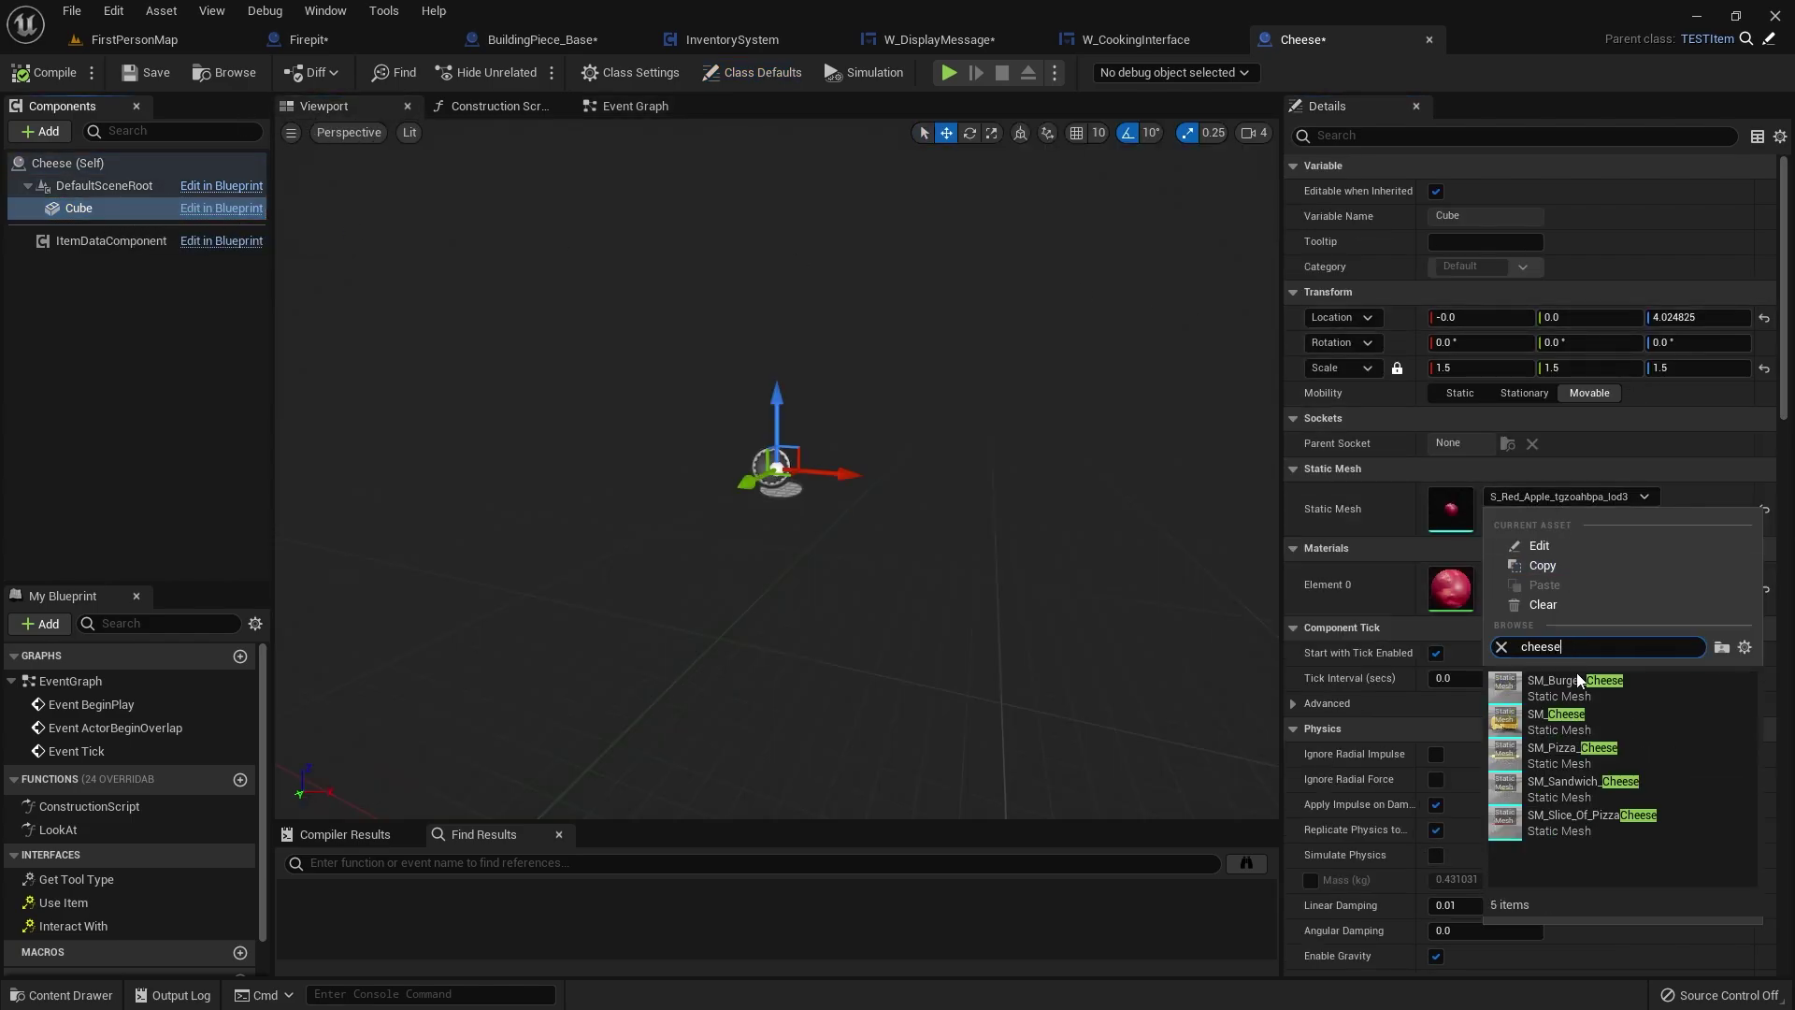
{"action": "left_click", "coordinate": [1567, 726]}
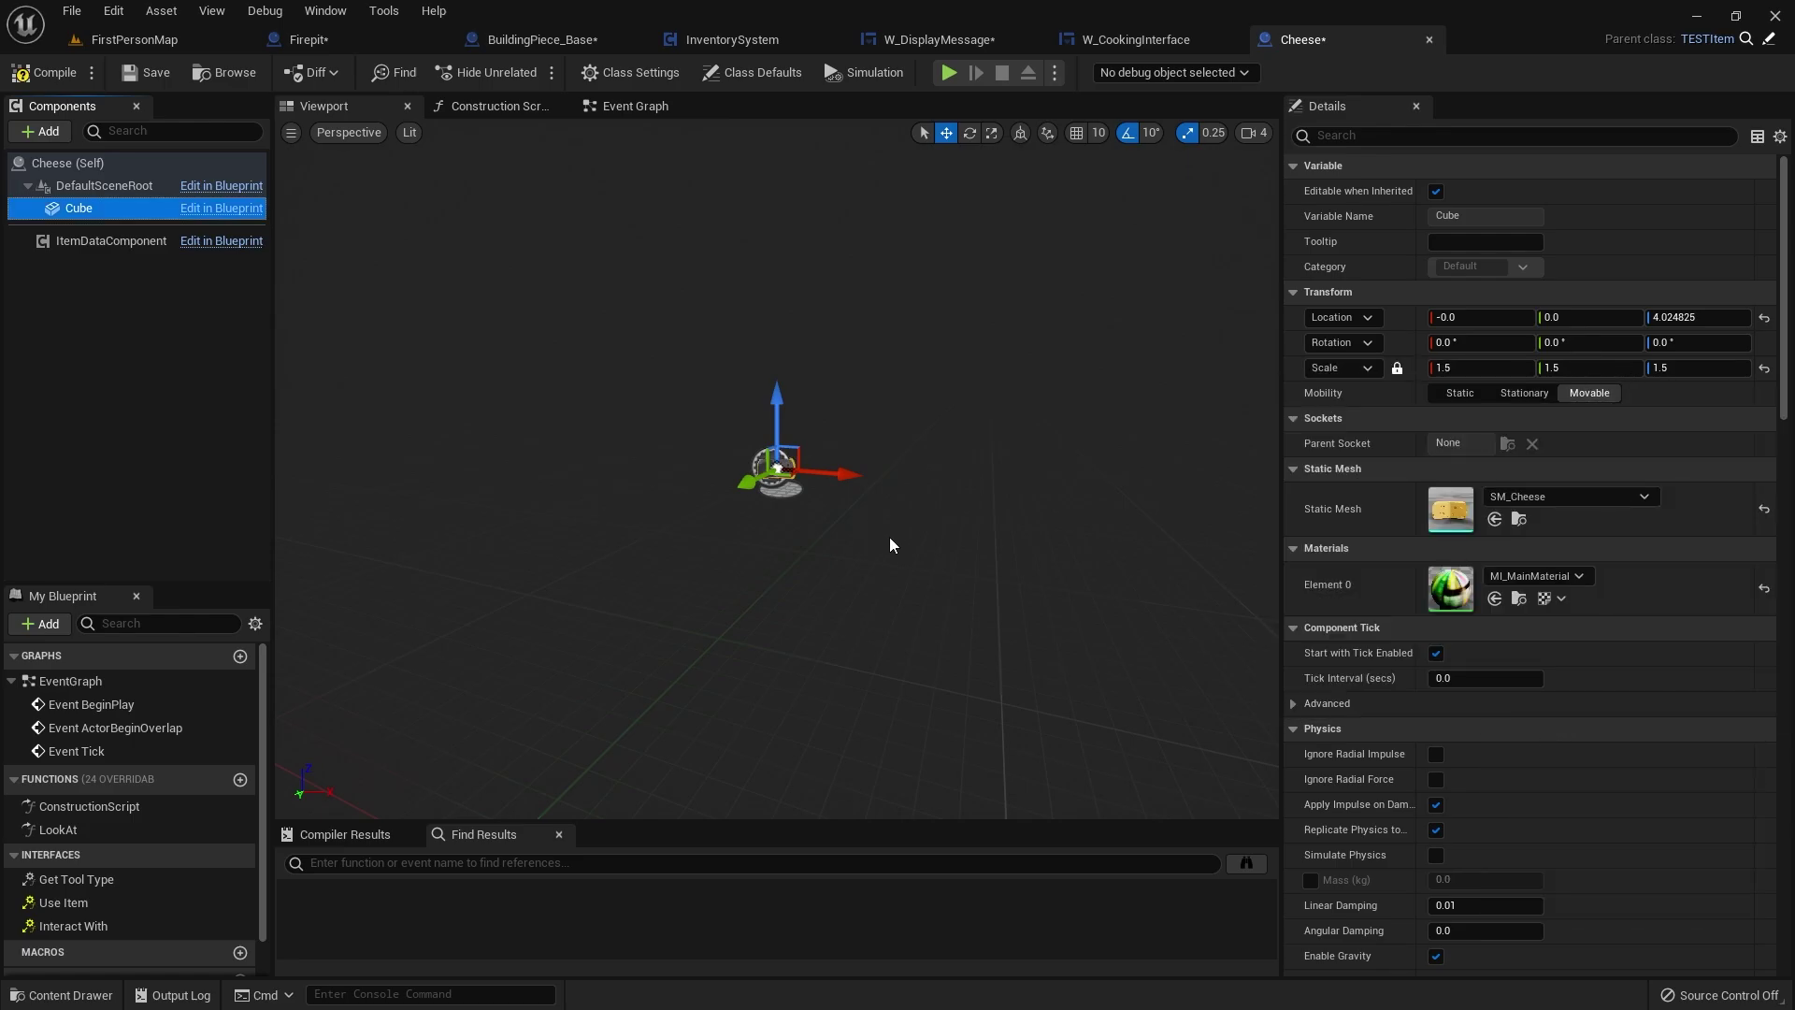
{"action": "right_click_drag", "start_coordinate": [890, 536], "coordinate": [860, 468]}
{"action": "key", "text": "f"}
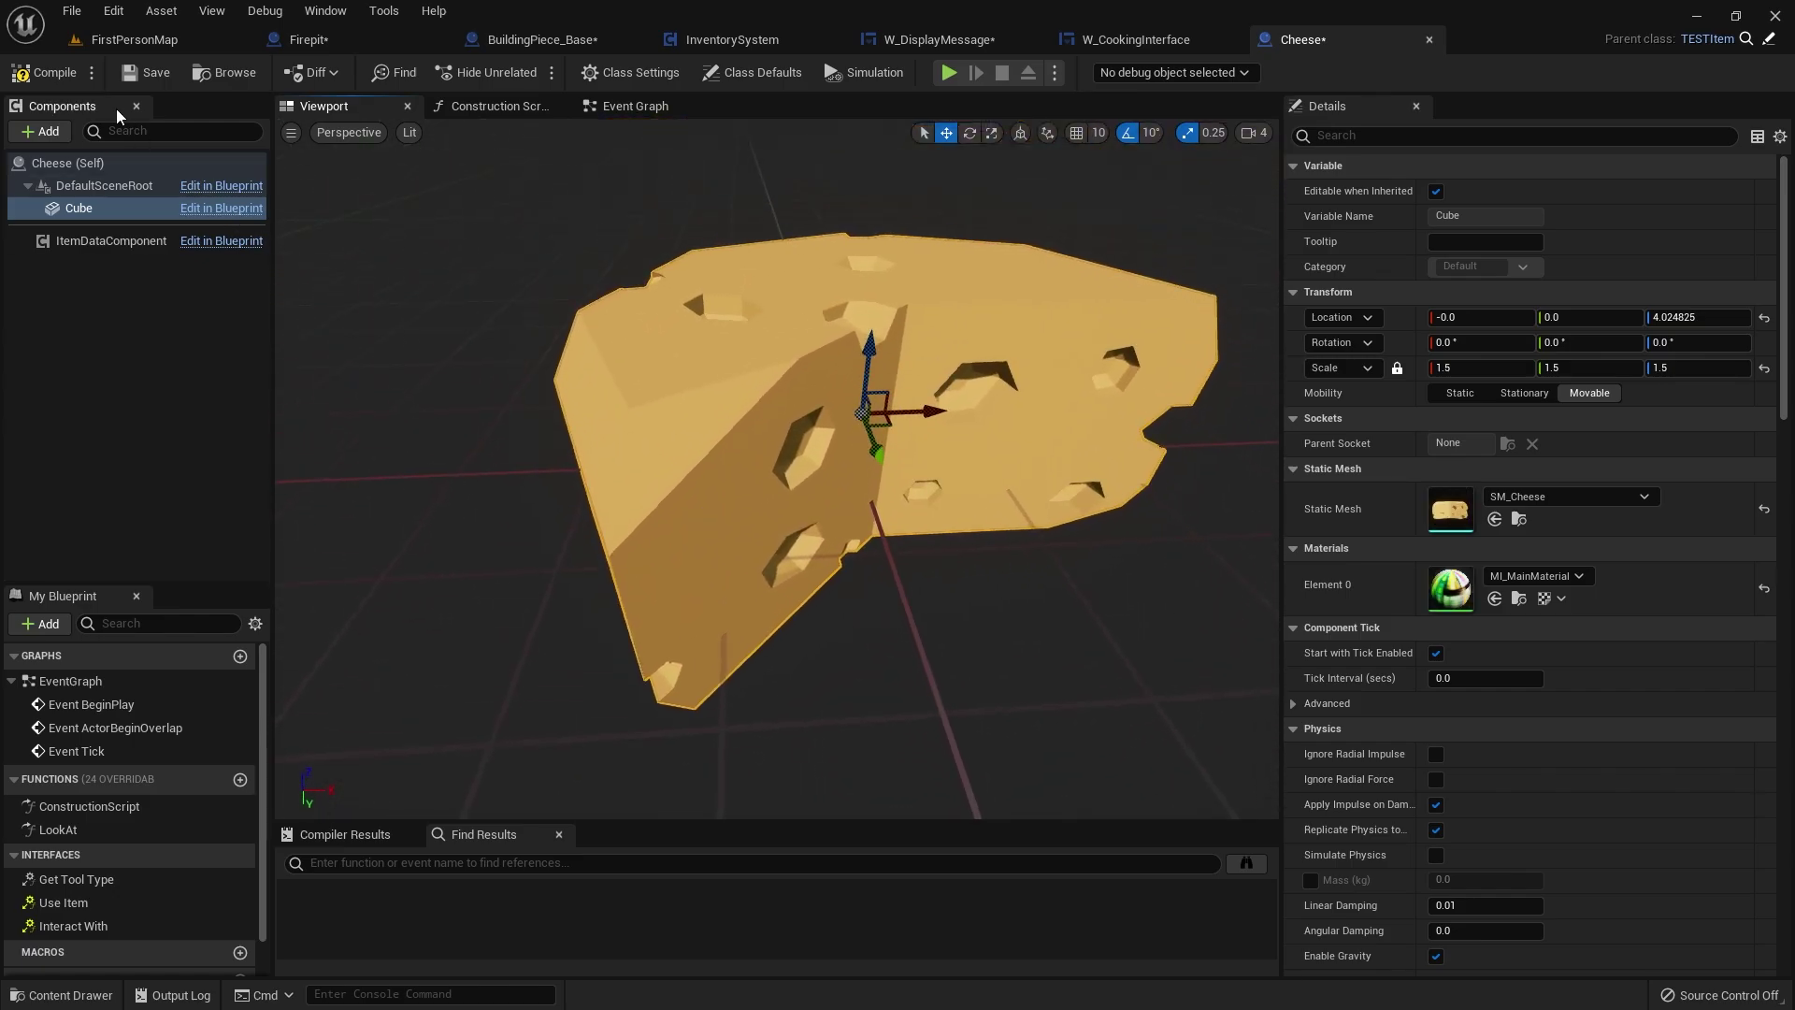
{"action": "left_click", "coordinate": [155, 86]}
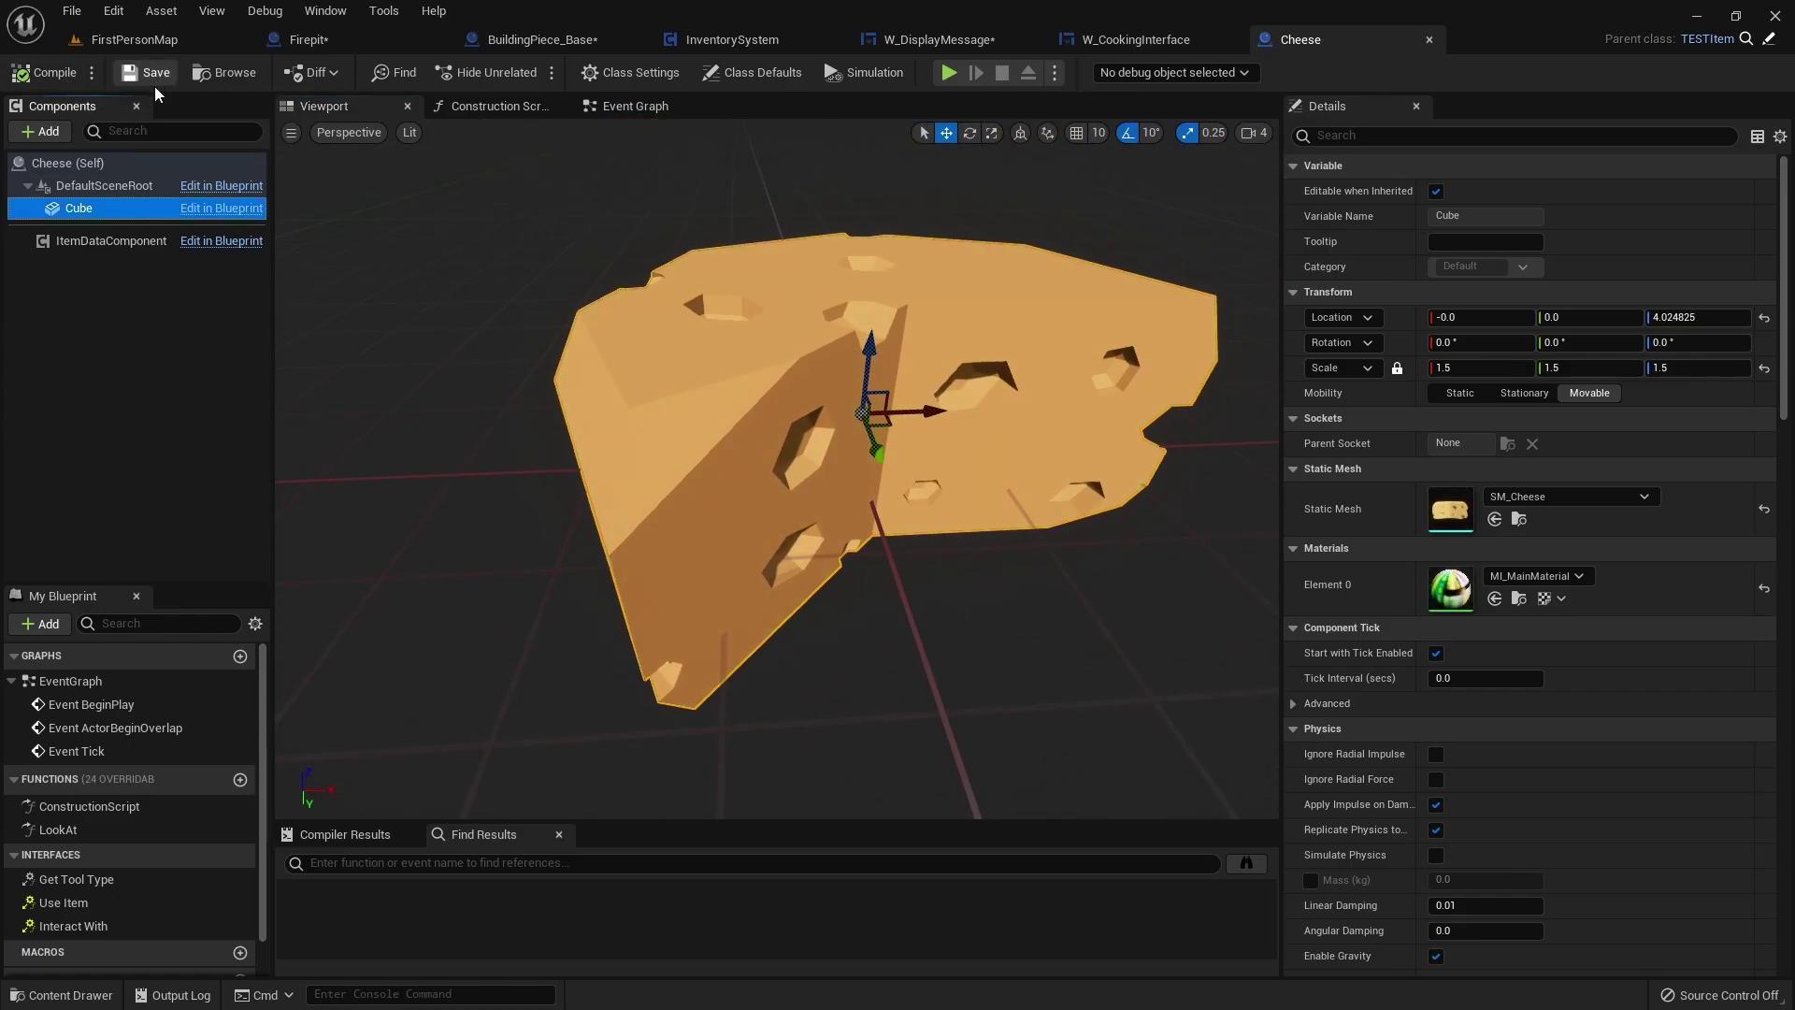
- Set the ItemDataComponent Row Name to cheese and close the Cheese editor
{"action": "left_click", "coordinate": [120, 242]}
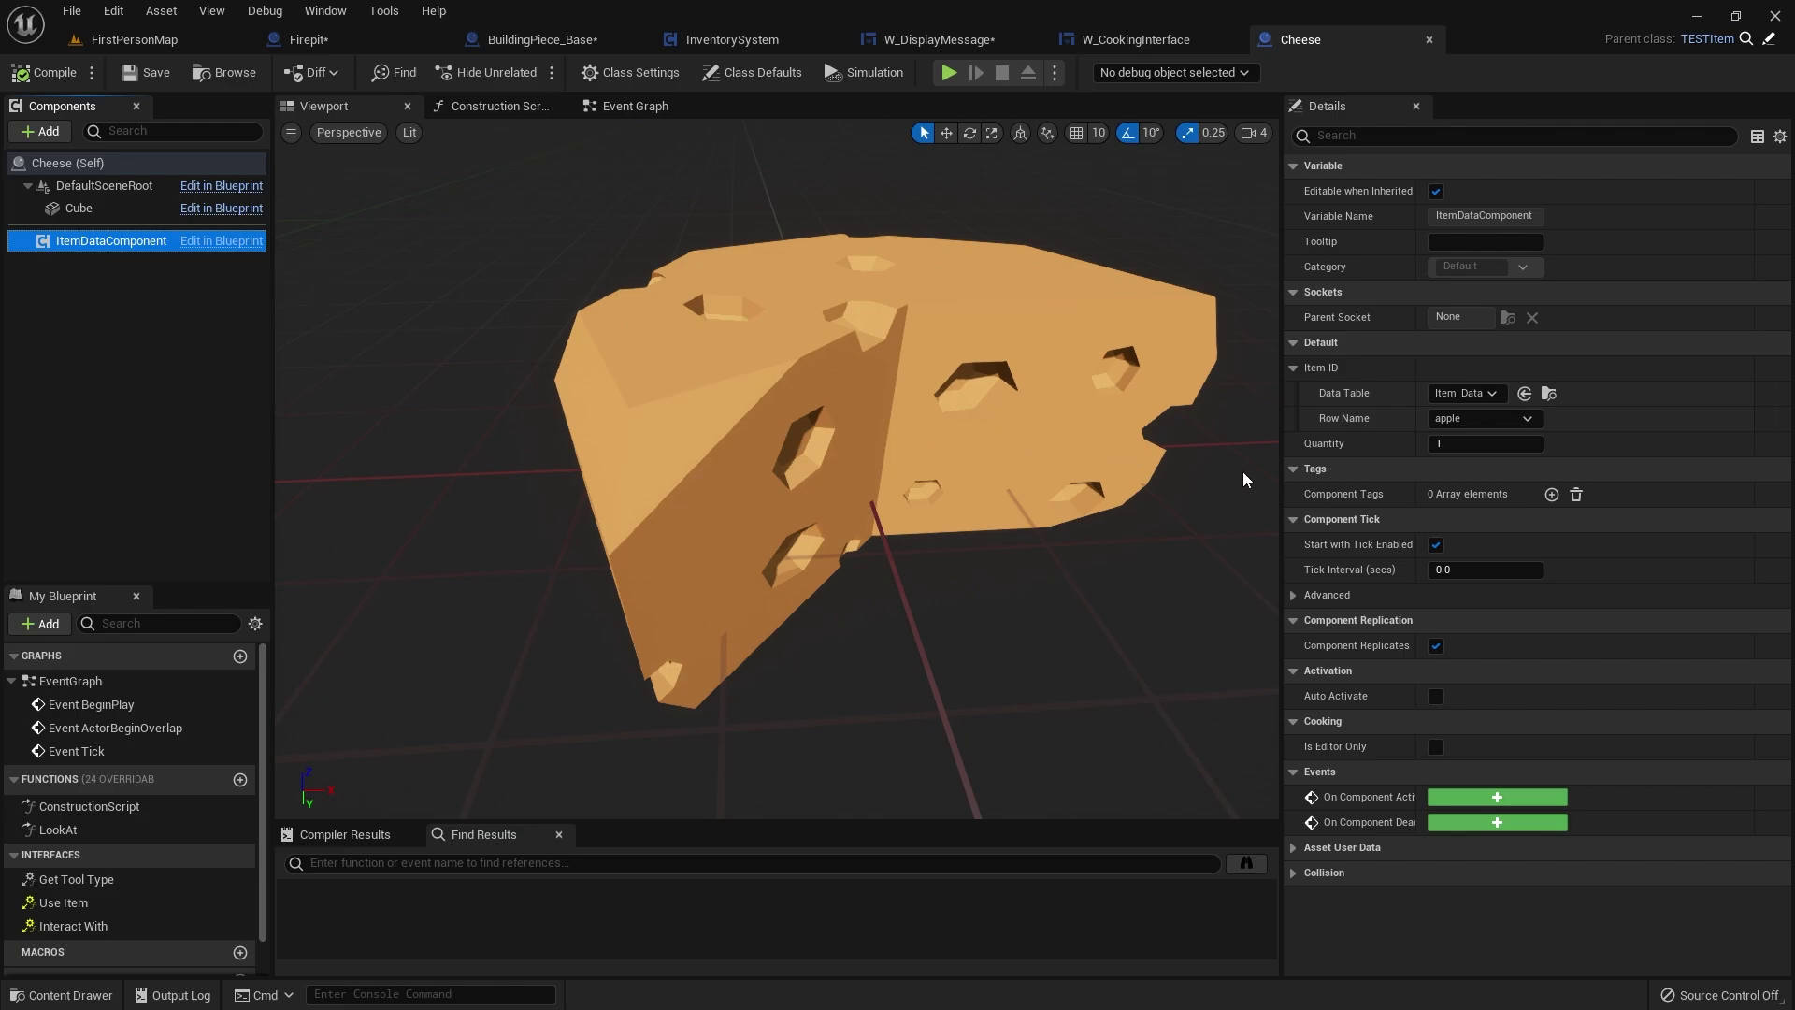
{"action": "left_click", "coordinate": [1490, 424]}
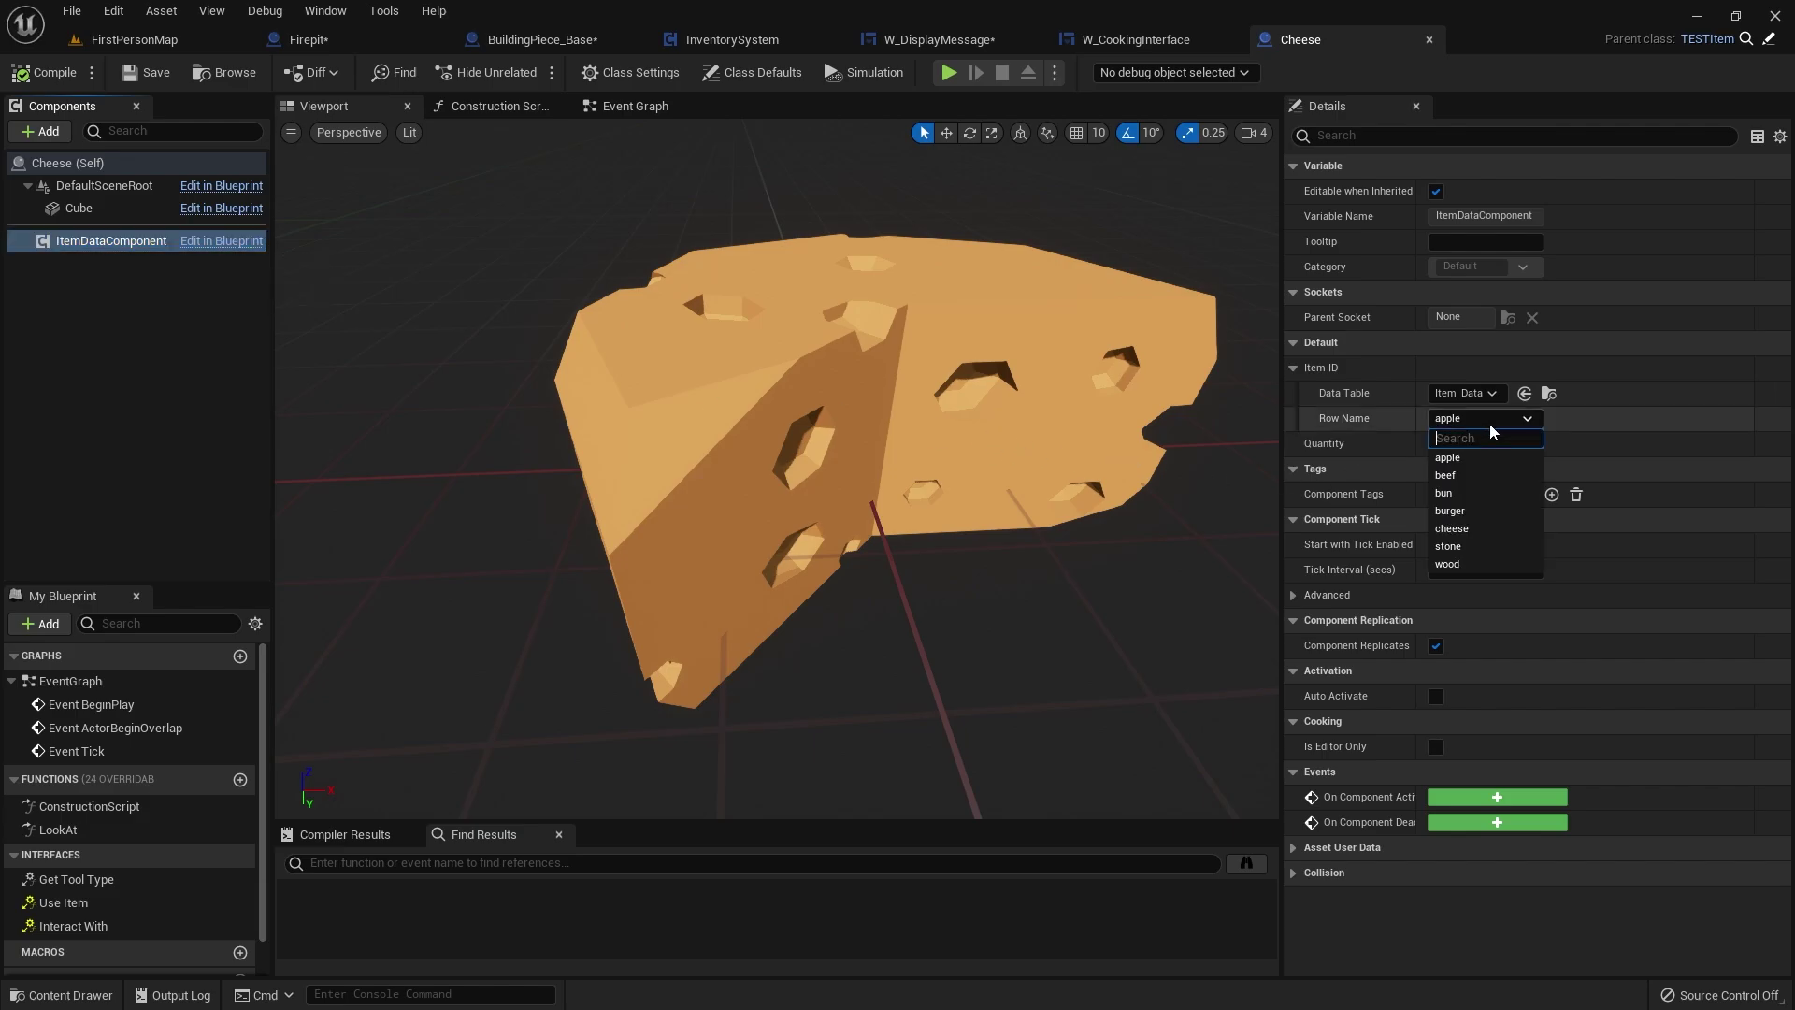
{"action": "left_click", "coordinate": [1467, 526]}
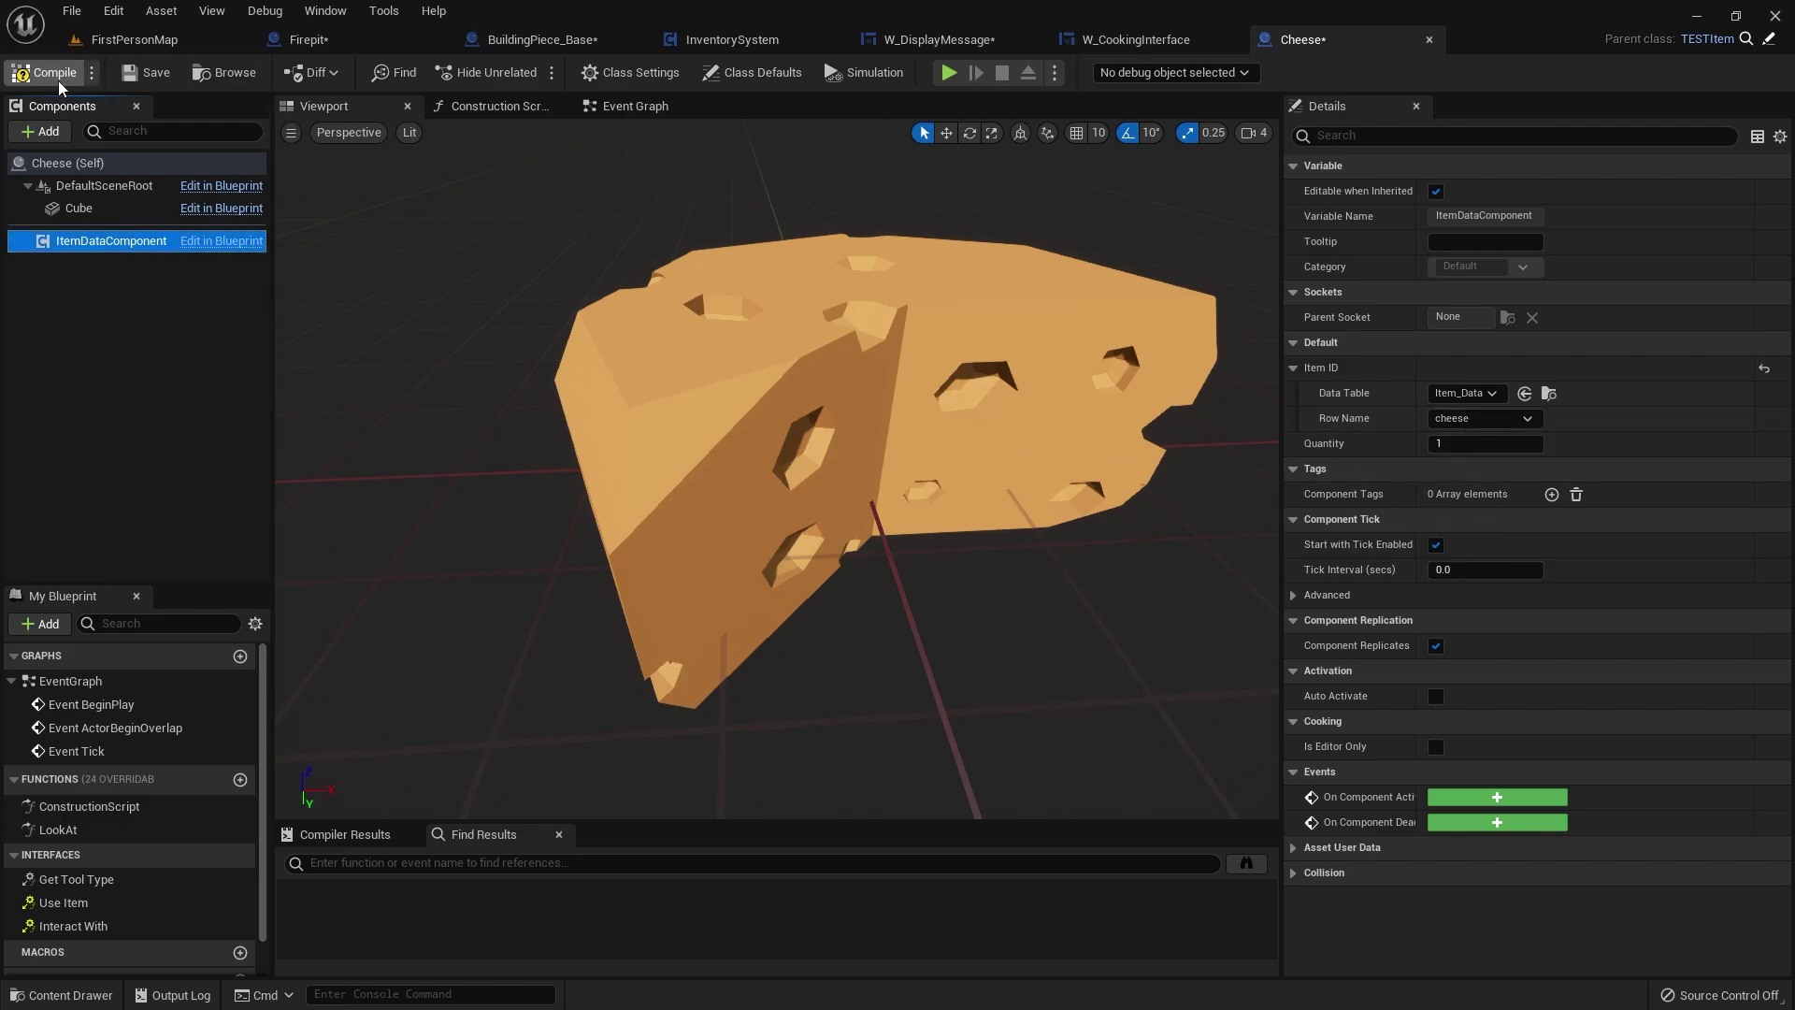
{"action": "left_click", "coordinate": [1428, 39]}
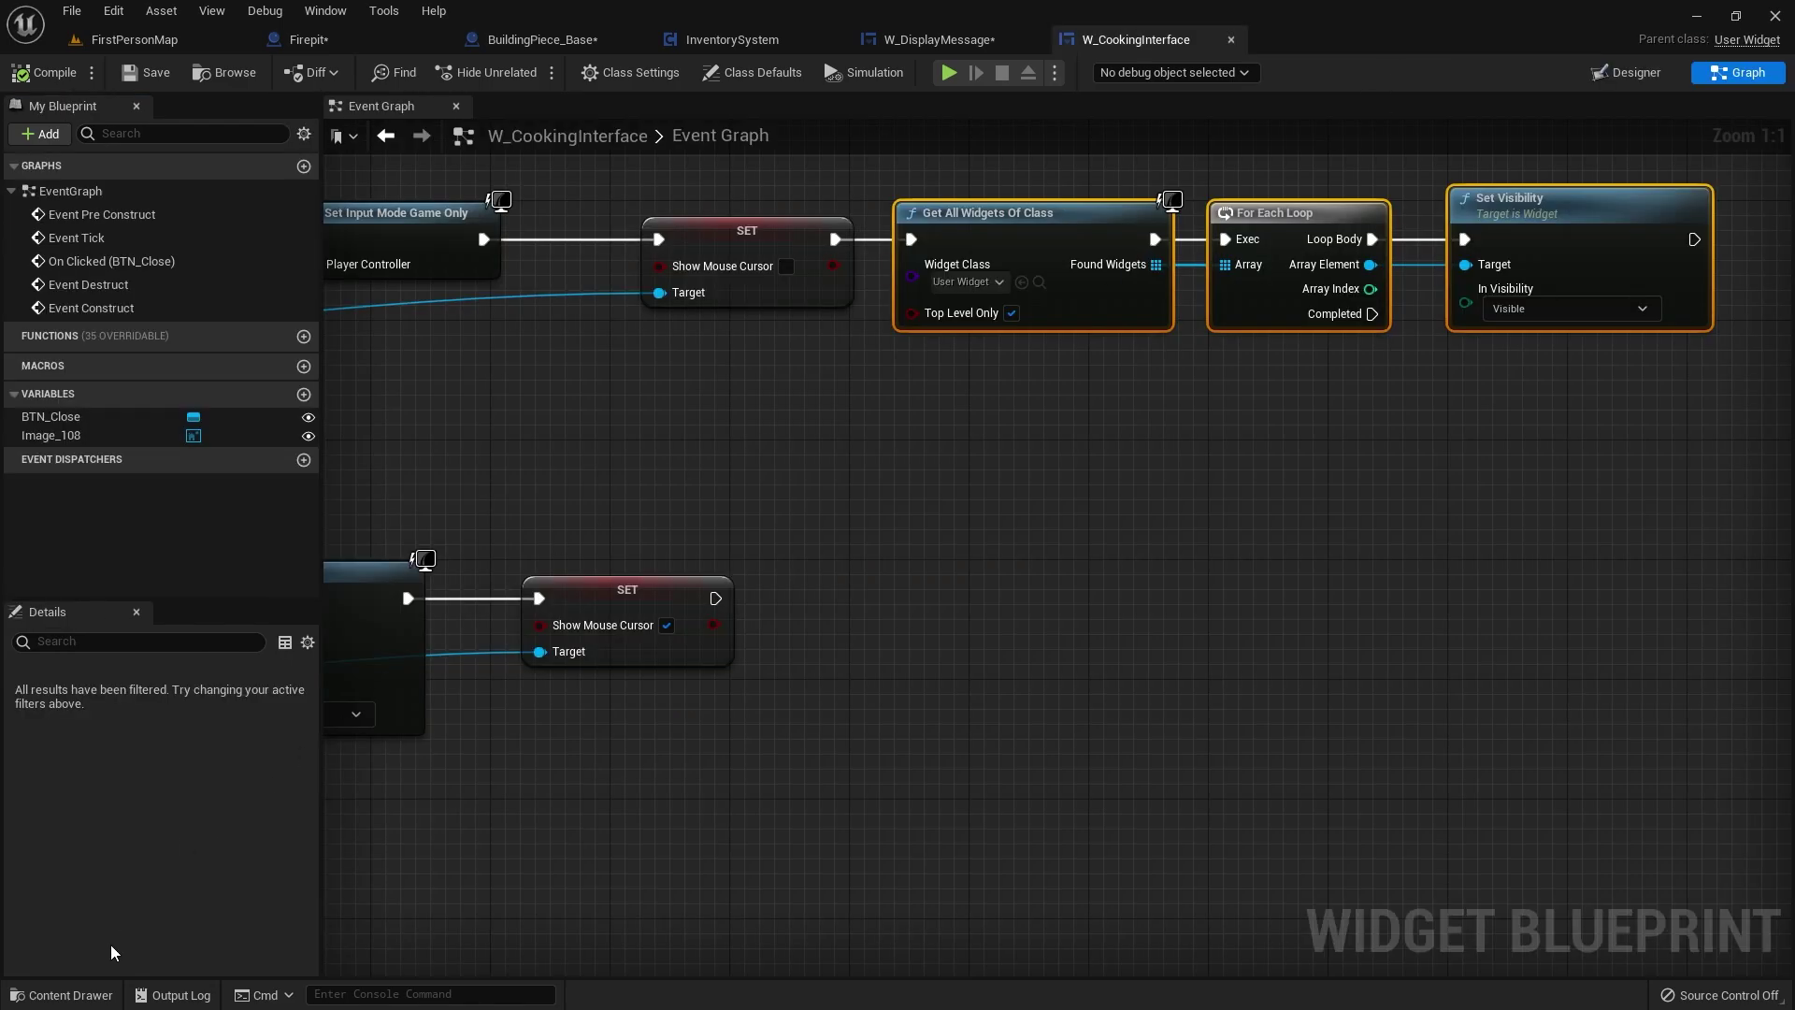
- Create a Cheese_Child blueprint by mistake, then force-delete it
{"action": "left_click", "coordinate": [61, 993]}
{"action": "right_click", "coordinate": [592, 701]}
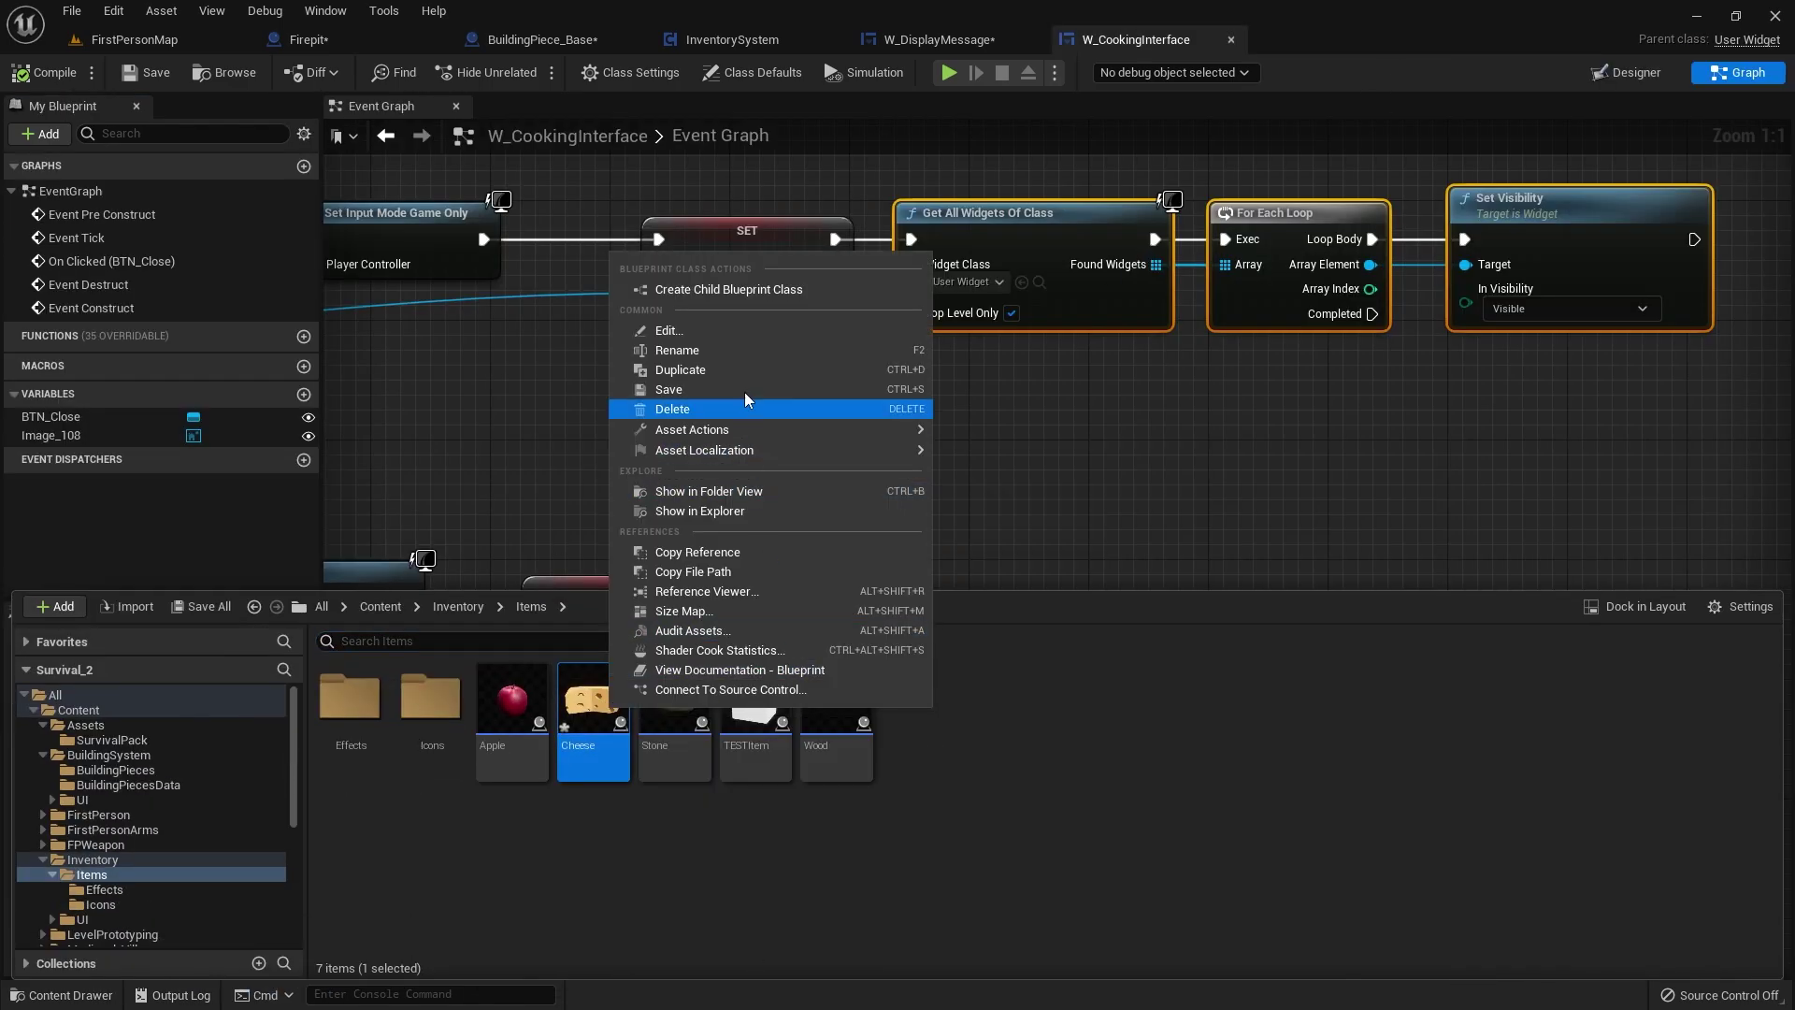
{"action": "left_click", "coordinate": [738, 289]}
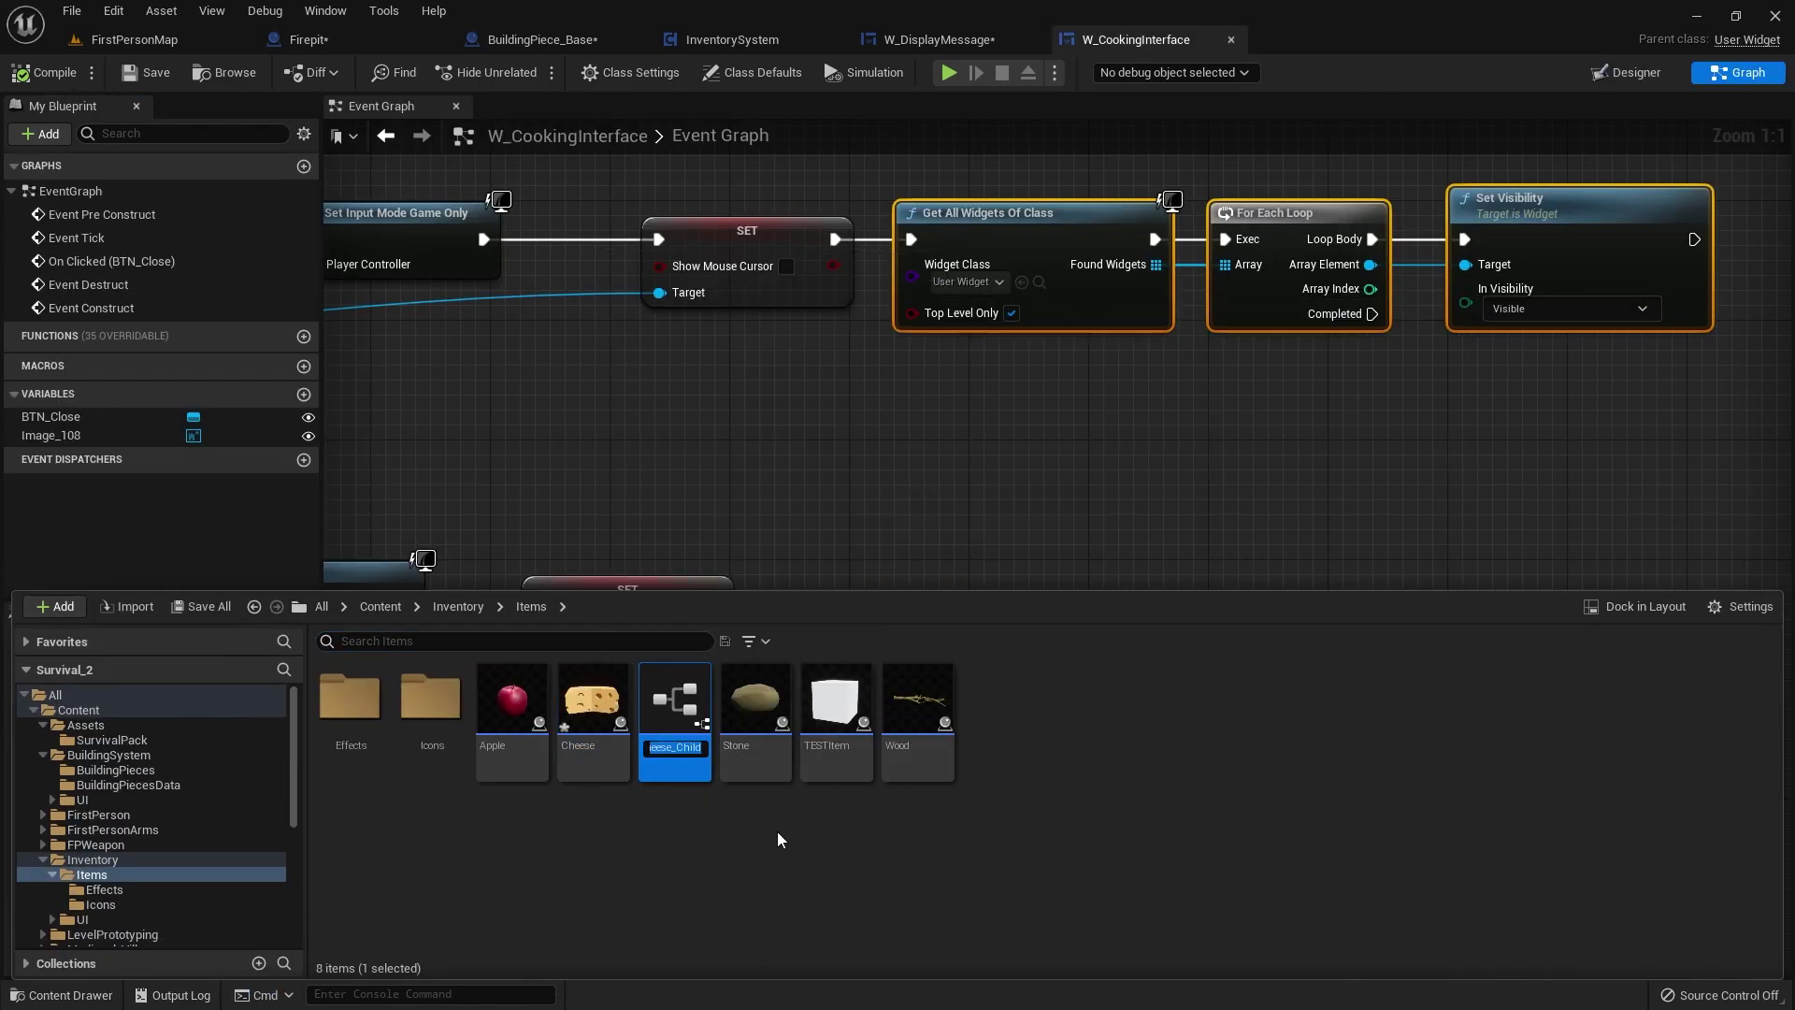
{"action": "key", "text": "Return"}
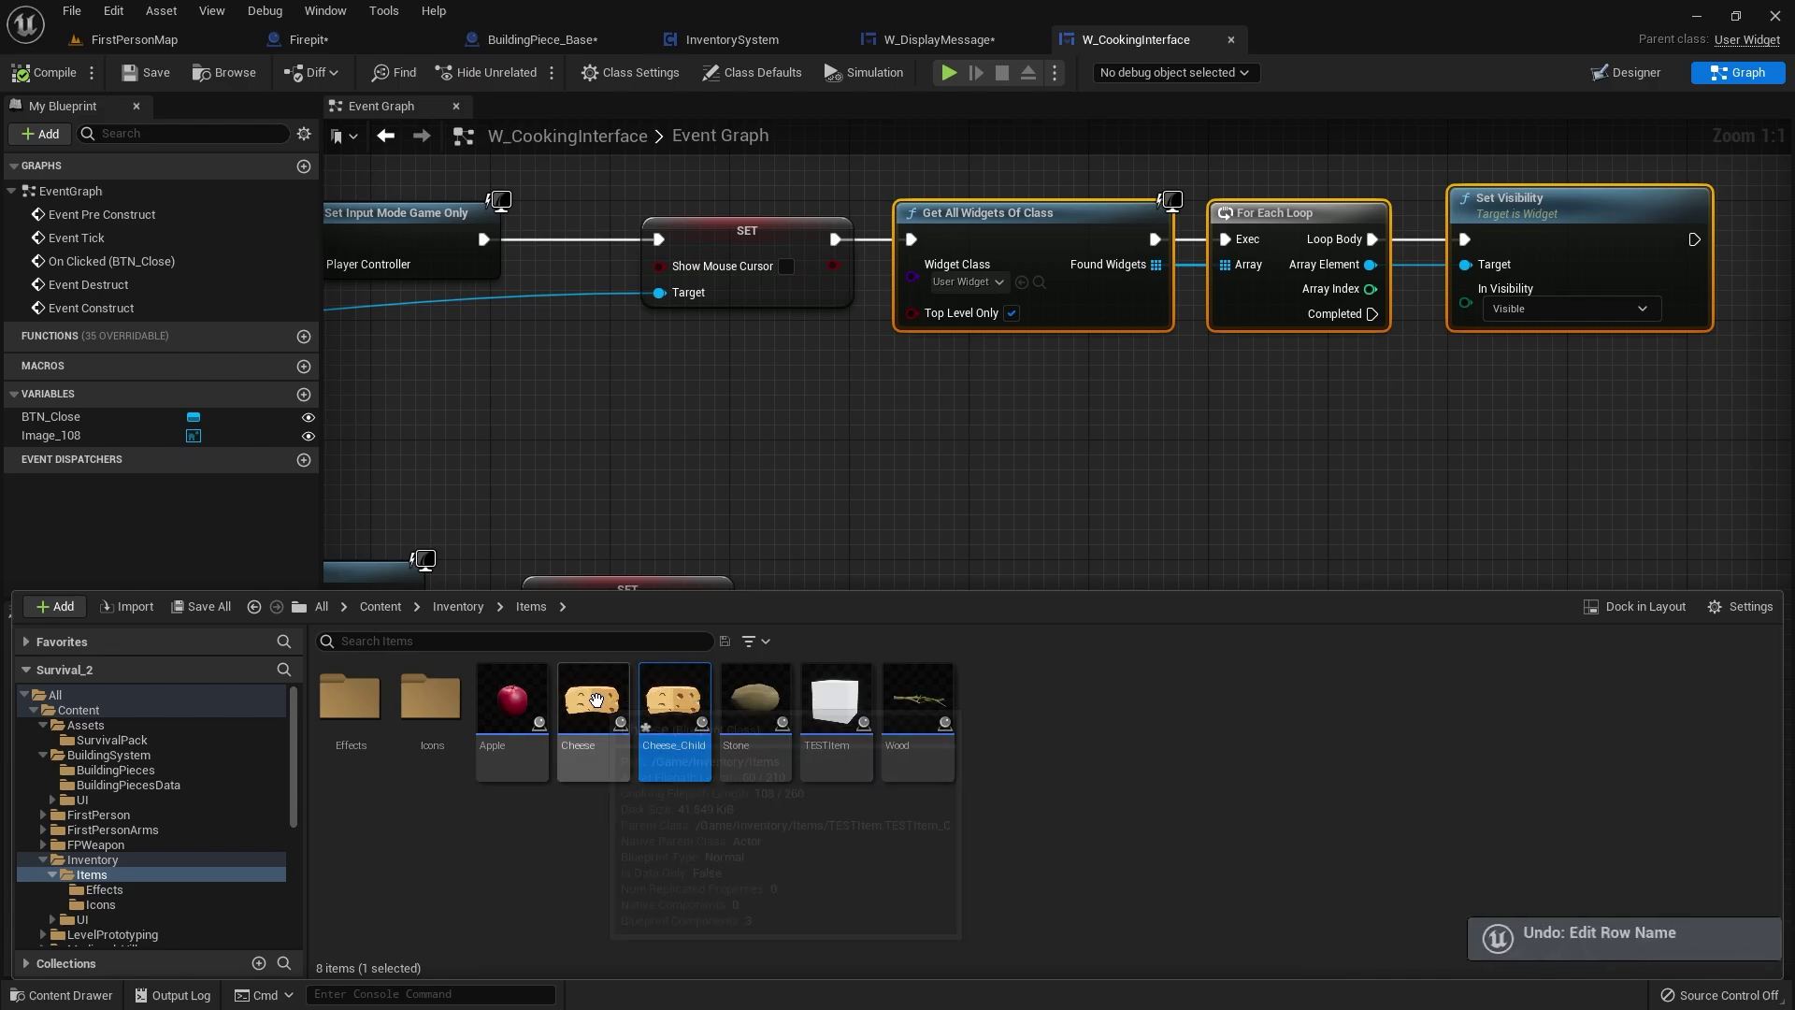
{"action": "key", "text": "Delete"}
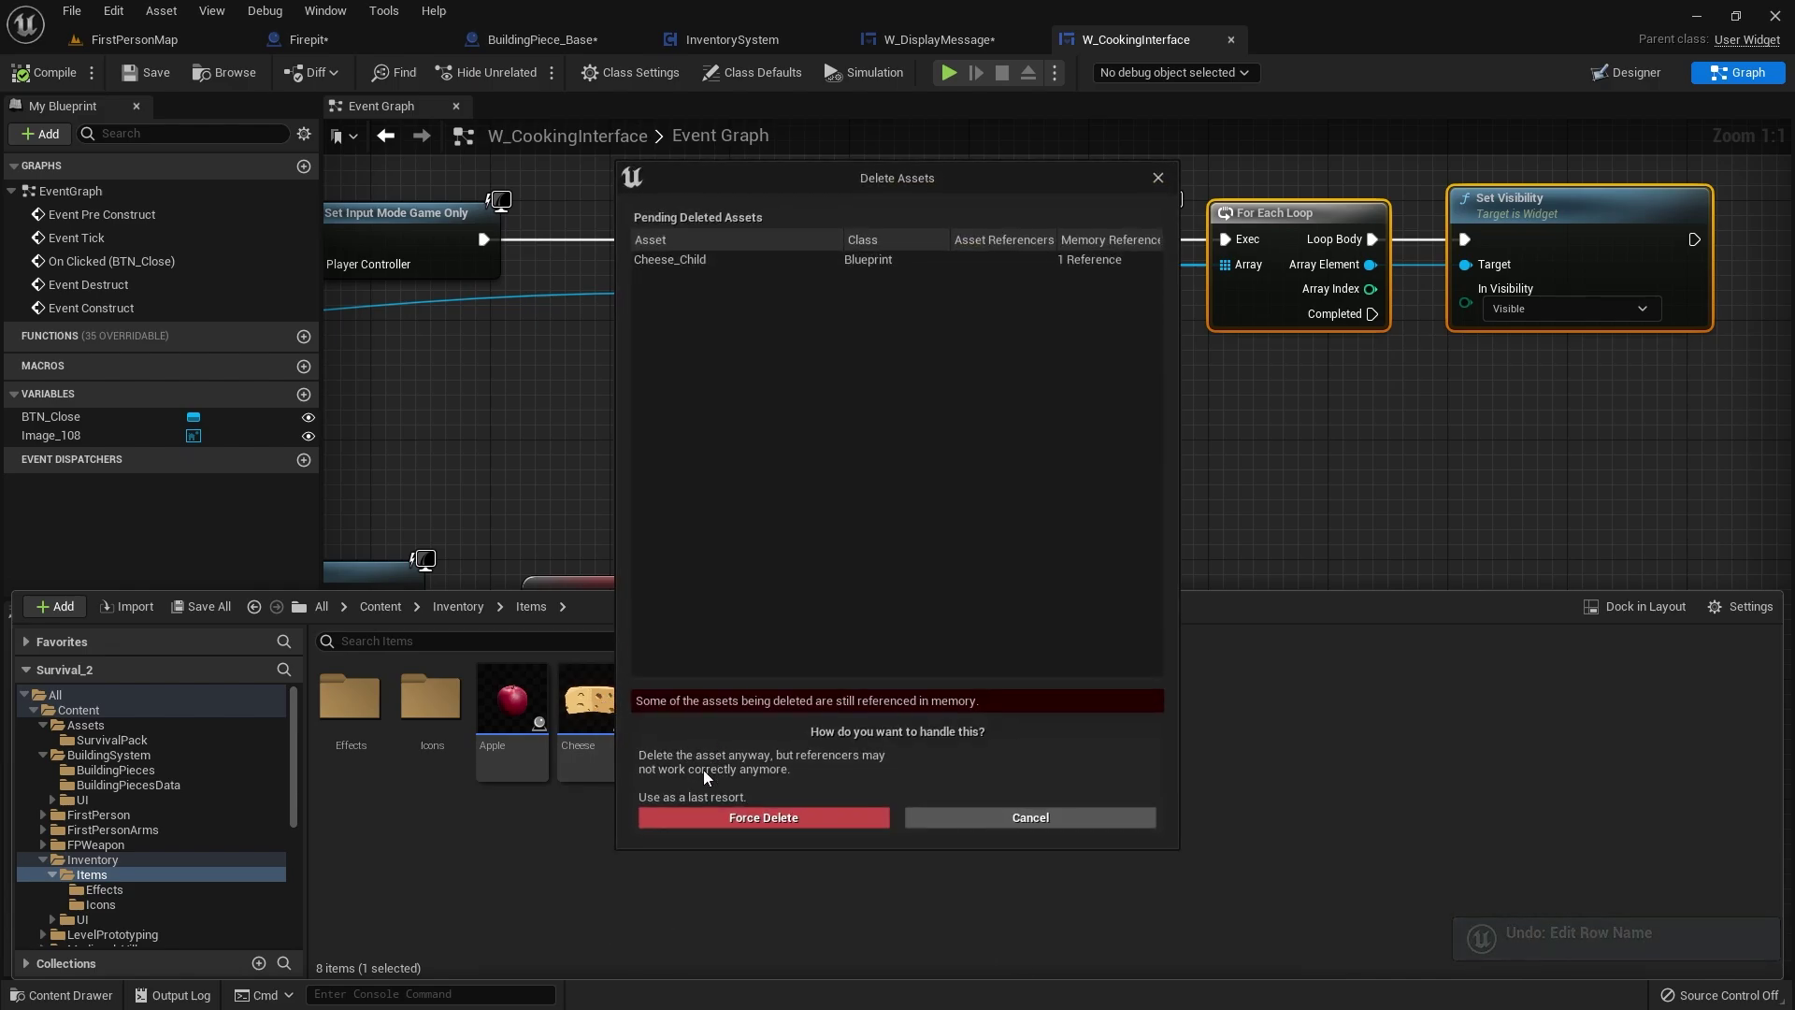
{"action": "left_click", "coordinate": [763, 818]}
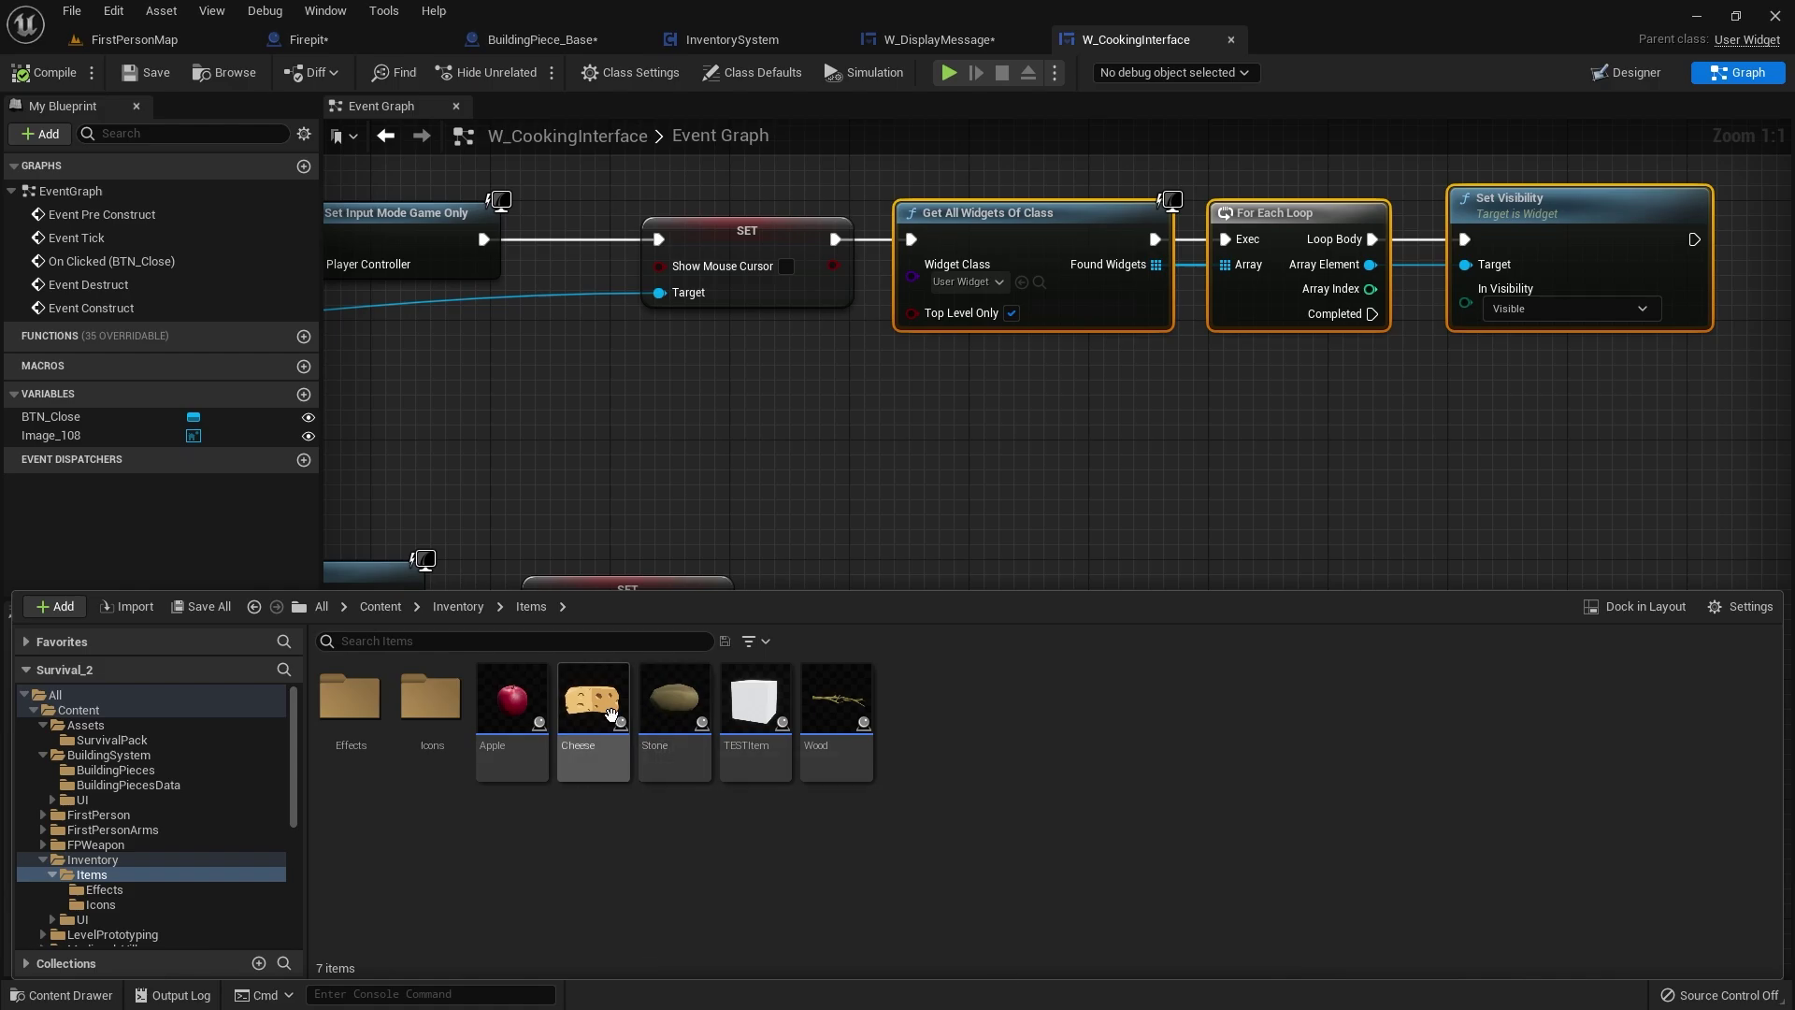
- Duplicate the Cheese item as Beef and open it for editing
{"action": "right_click", "coordinate": [611, 715]}
{"action": "left_click", "coordinate": [707, 375]}
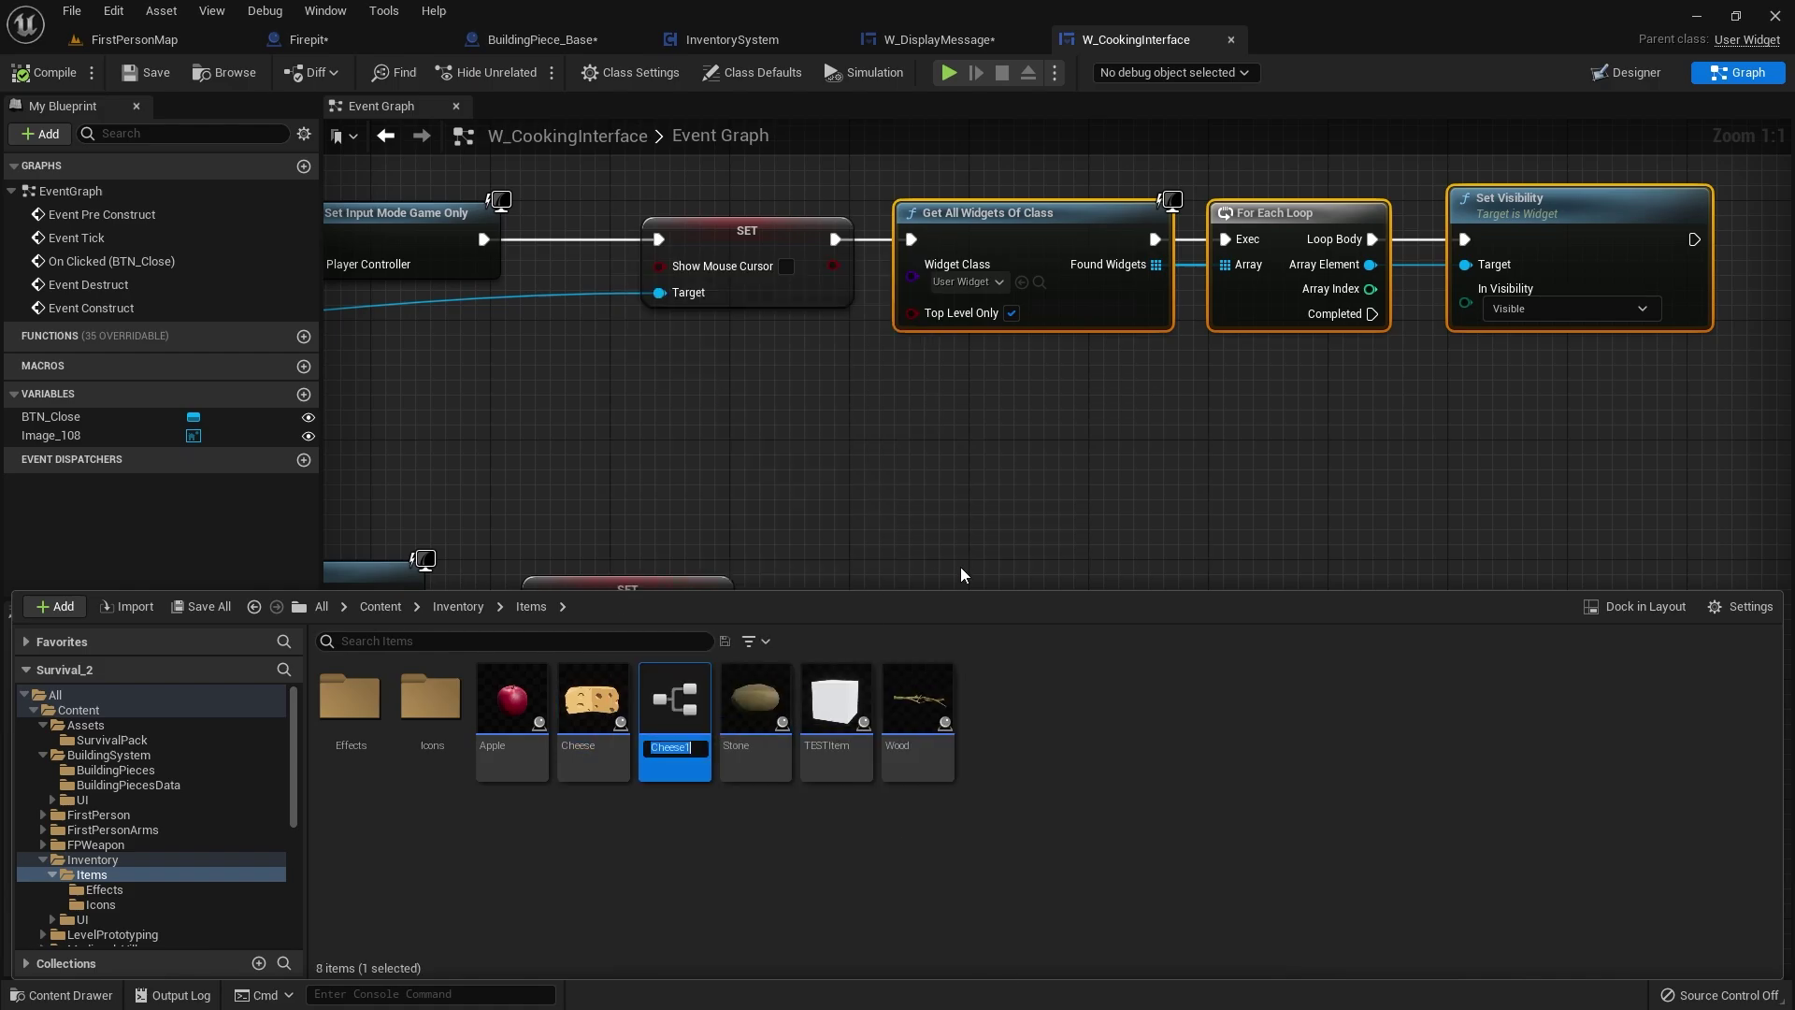
{"action": "type", "text": "Beef"}
{"action": "key", "text": "Return"}
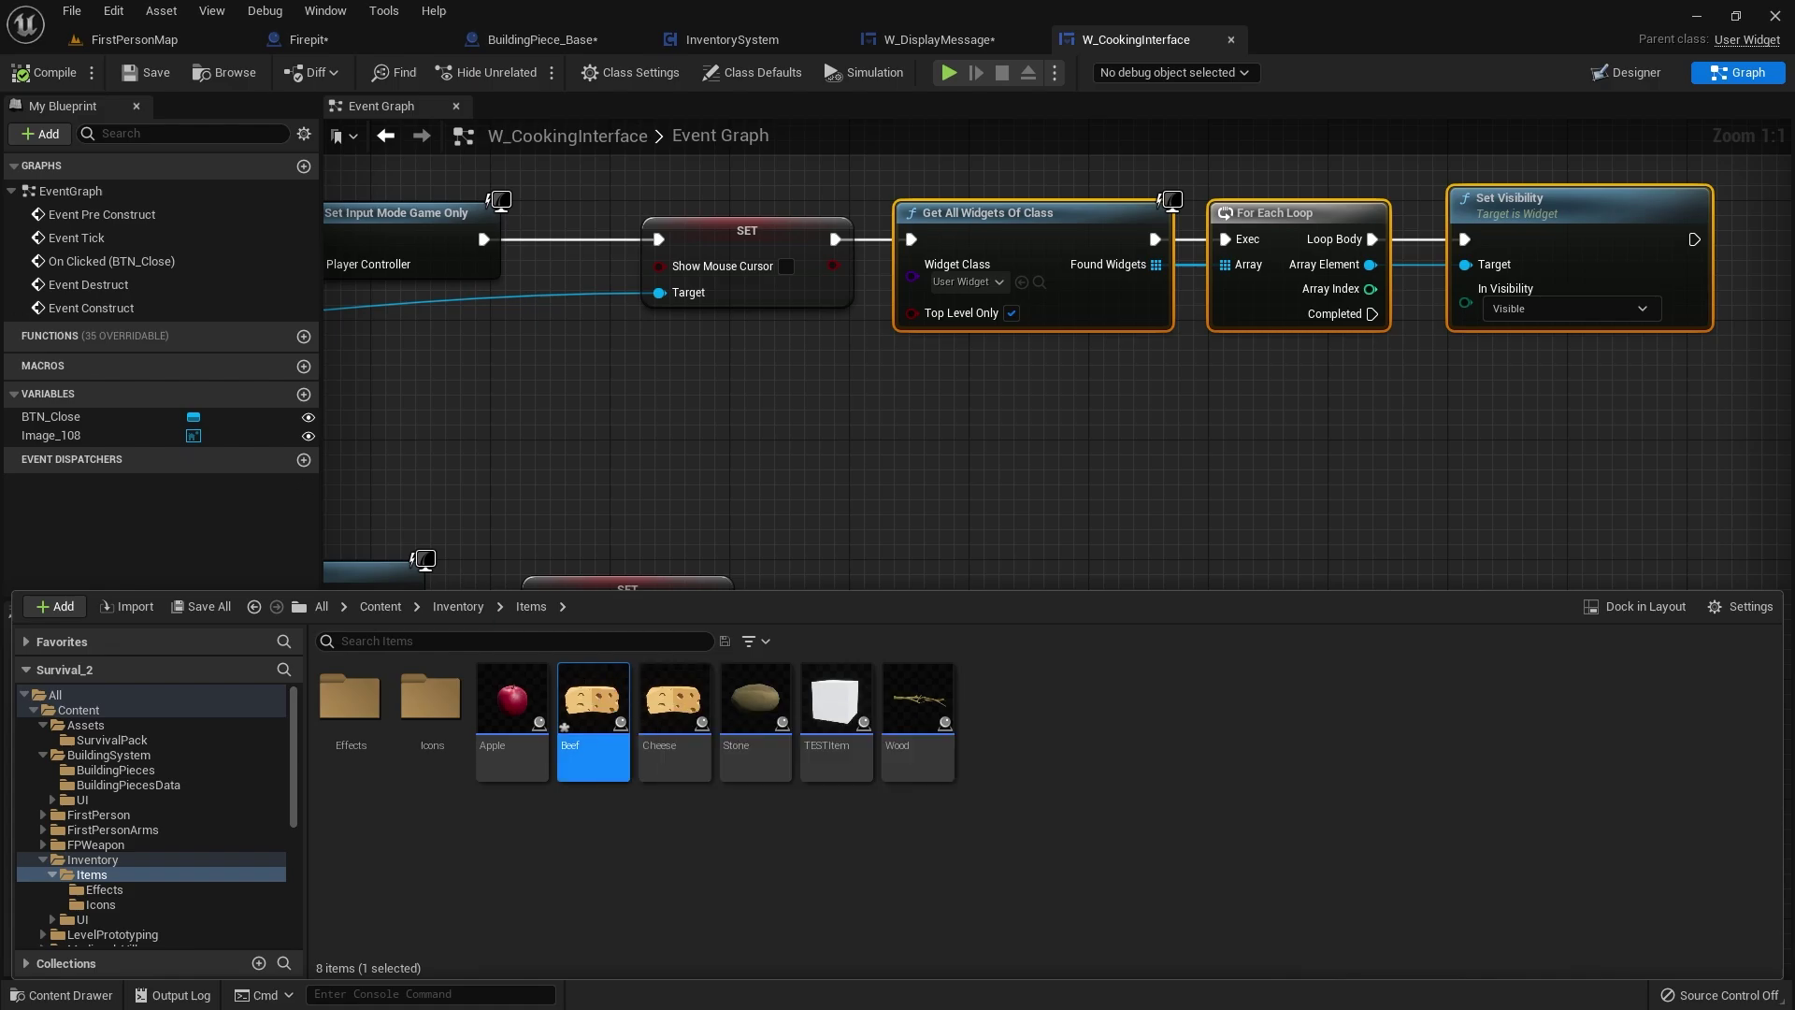
{"action": "double_click", "coordinate": [592, 697]}
- Assign SM_Burger_Cutlet as the Cube component's mesh and save the Beef blueprint
{"action": "left_click", "coordinate": [78, 208]}
{"action": "left_click", "coordinate": [1511, 496]}
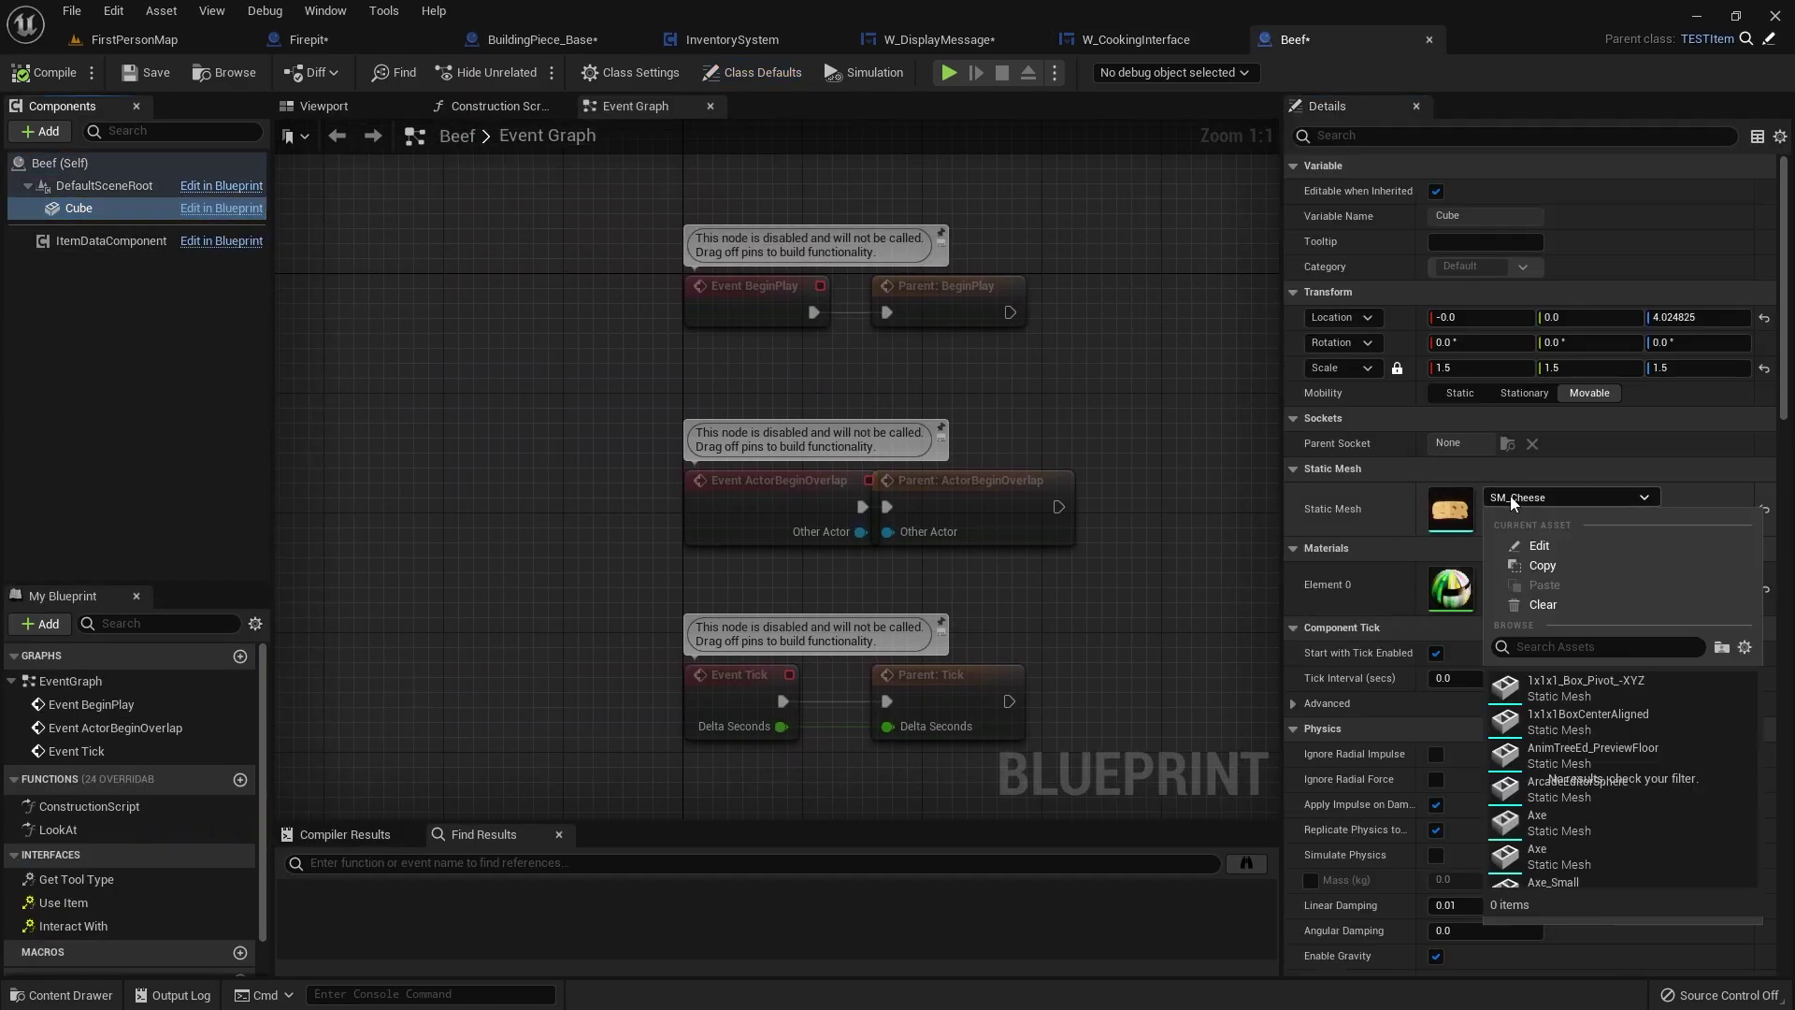
{"action": "type", "text": "burger"}
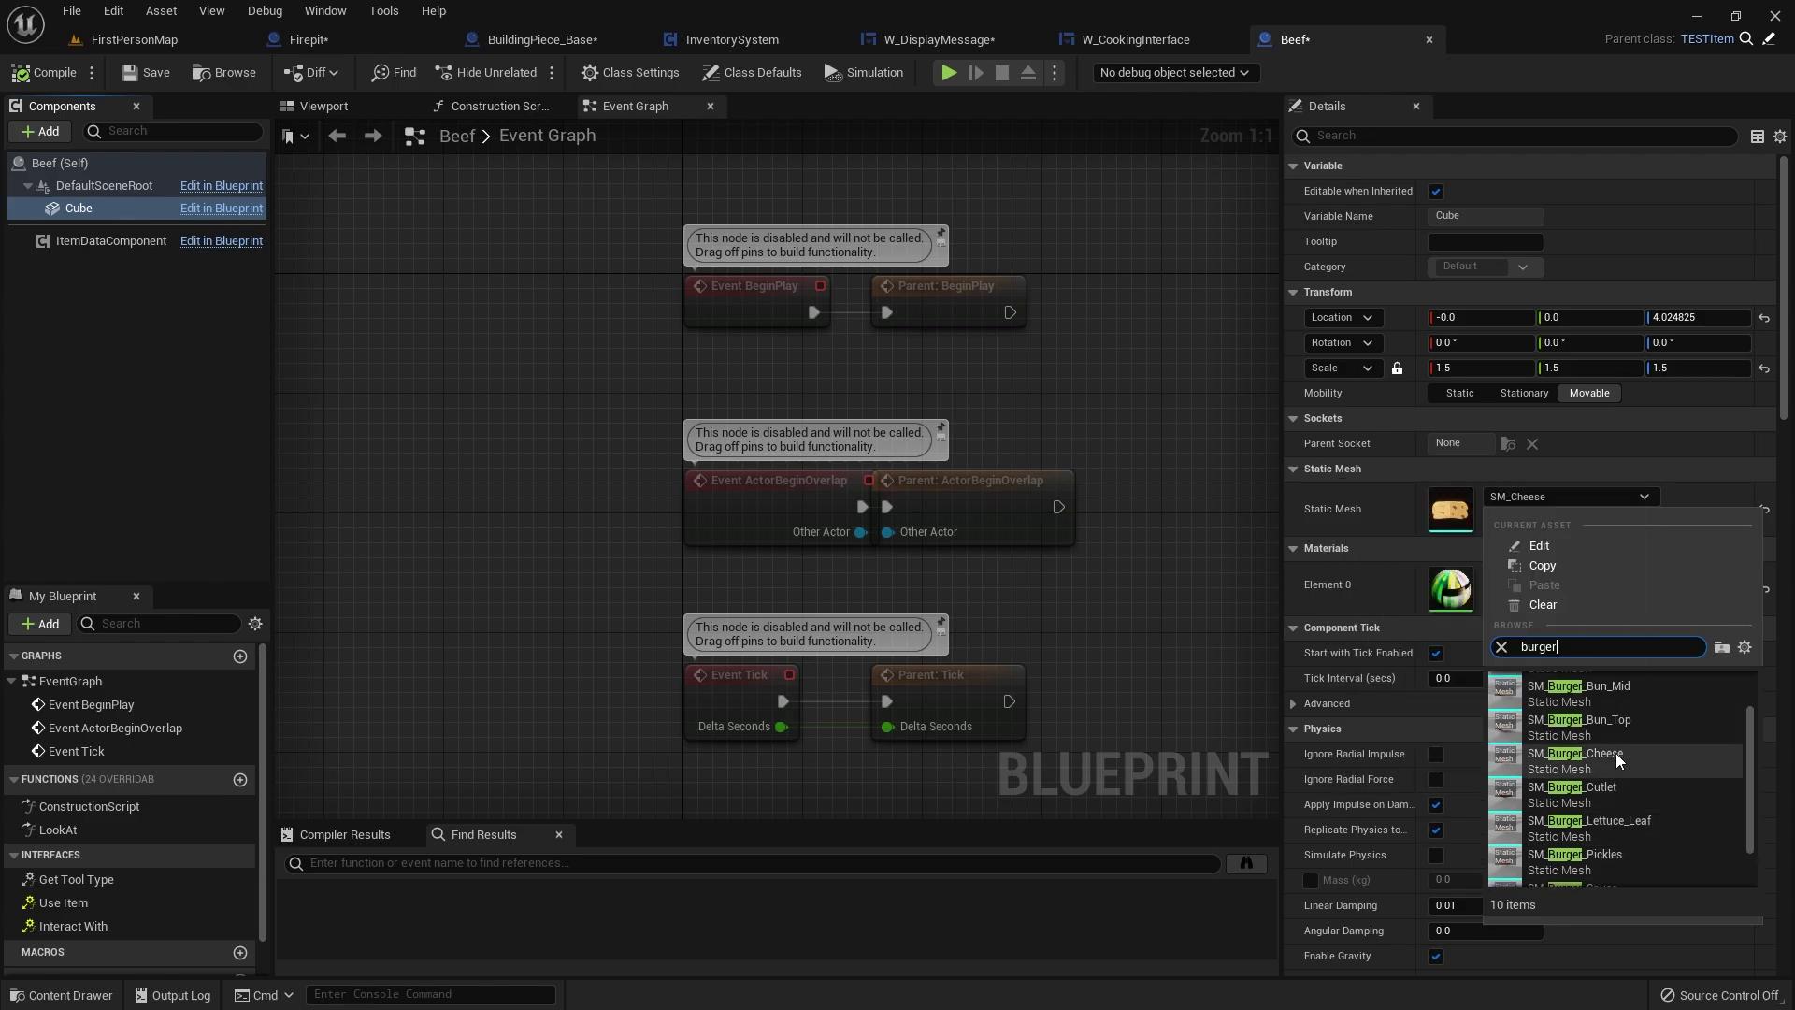
{"action": "scroll", "coordinate": [1602, 722], "scroll_direction": "up", "scroll_amount": 2}
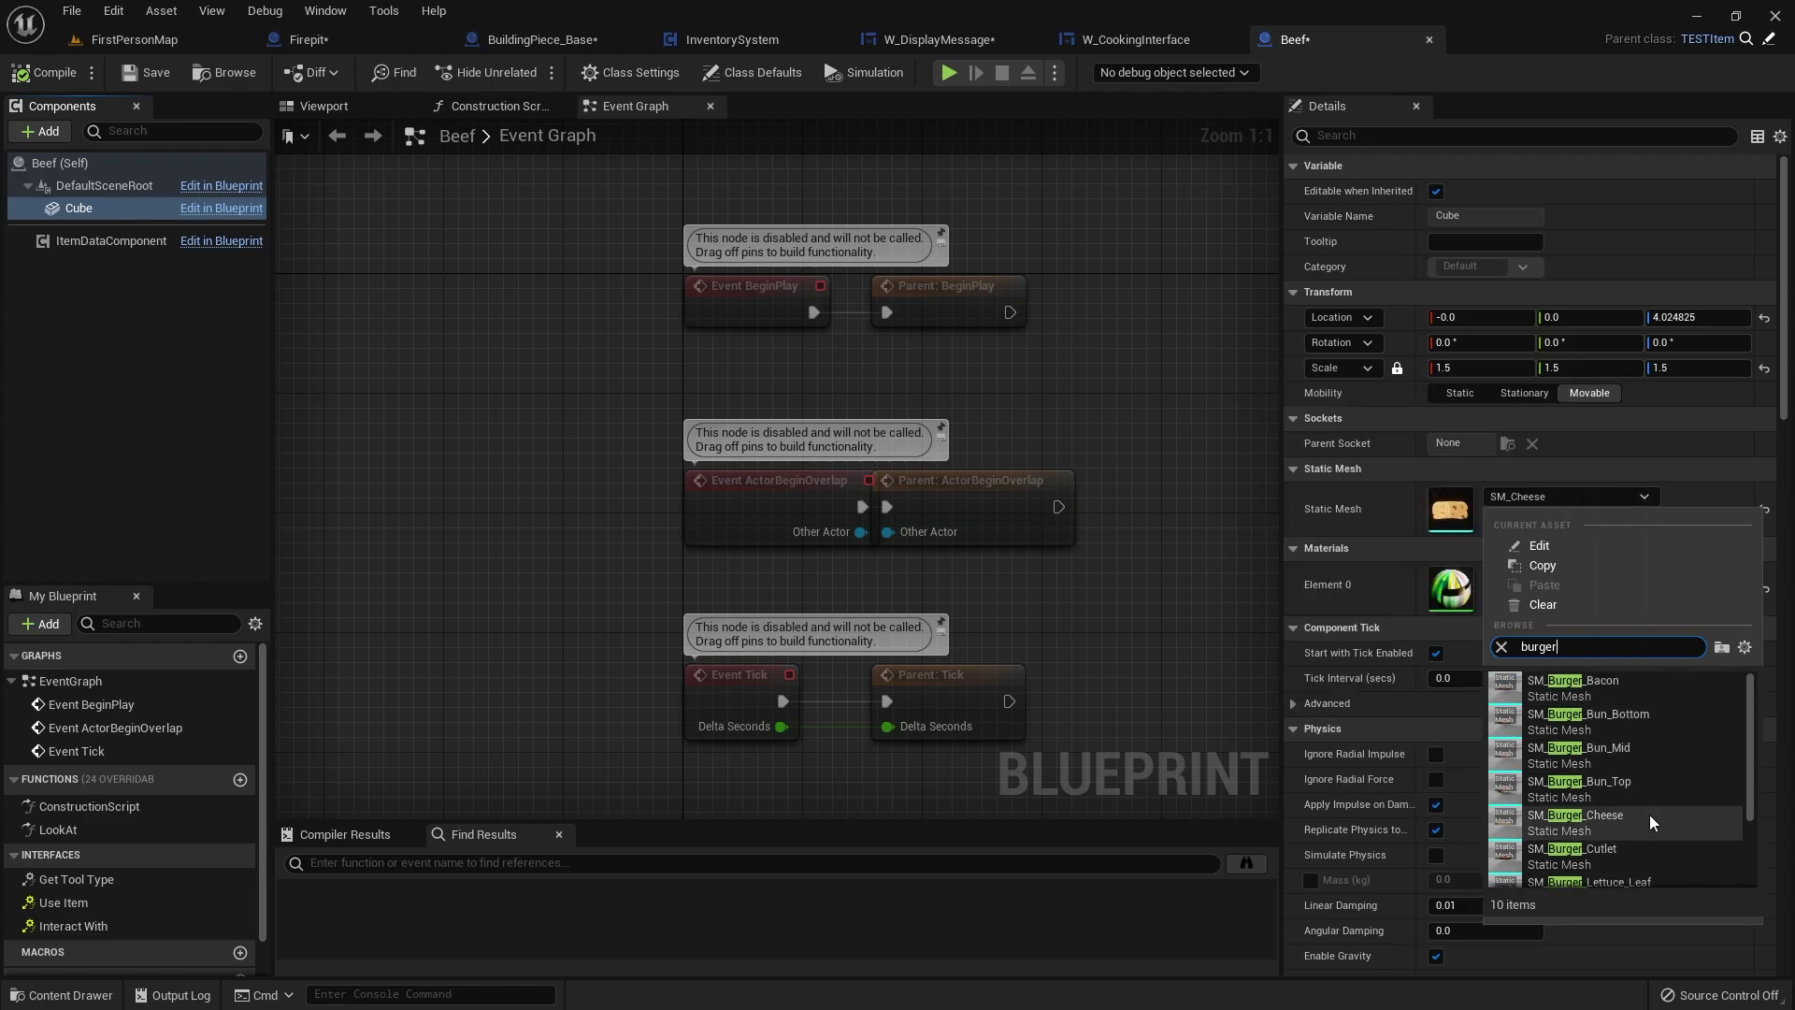
{"action": "scroll", "coordinate": [1651, 818], "scroll_direction": "down", "scroll_amount": 1}
{"action": "left_click", "coordinate": [1624, 798]}
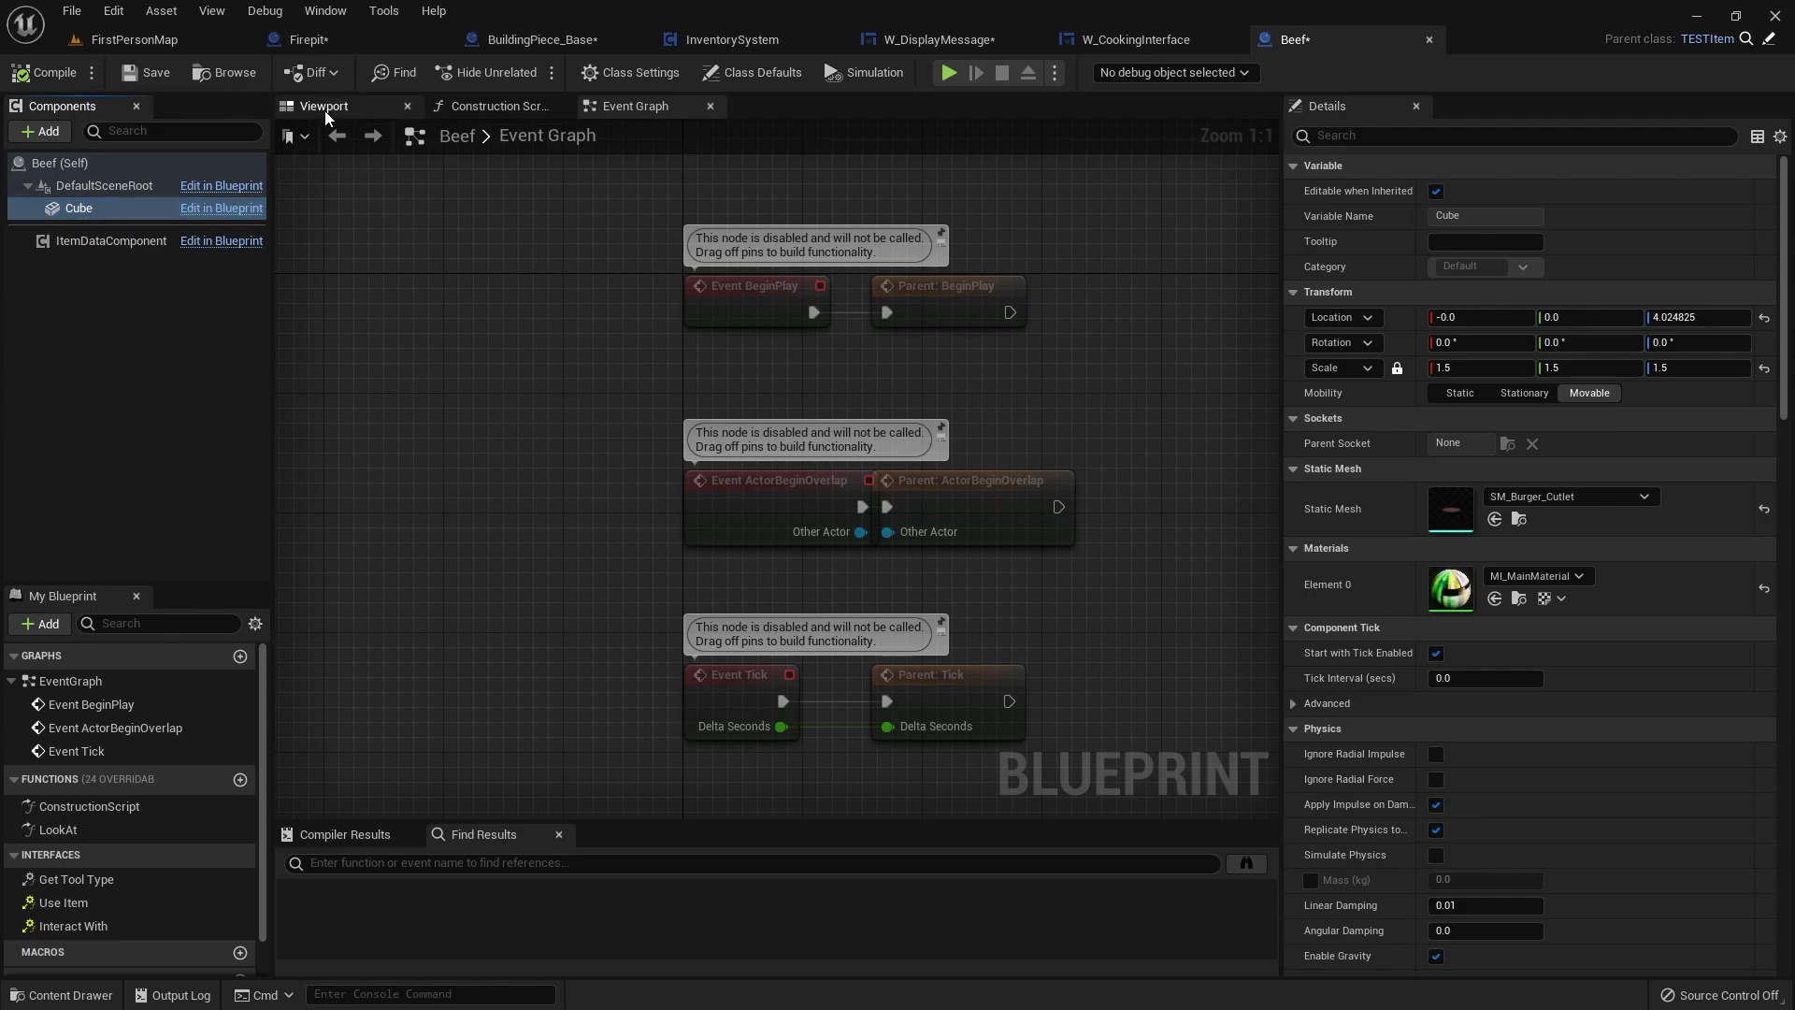
{"action": "left_click", "coordinate": [1552, 496]}
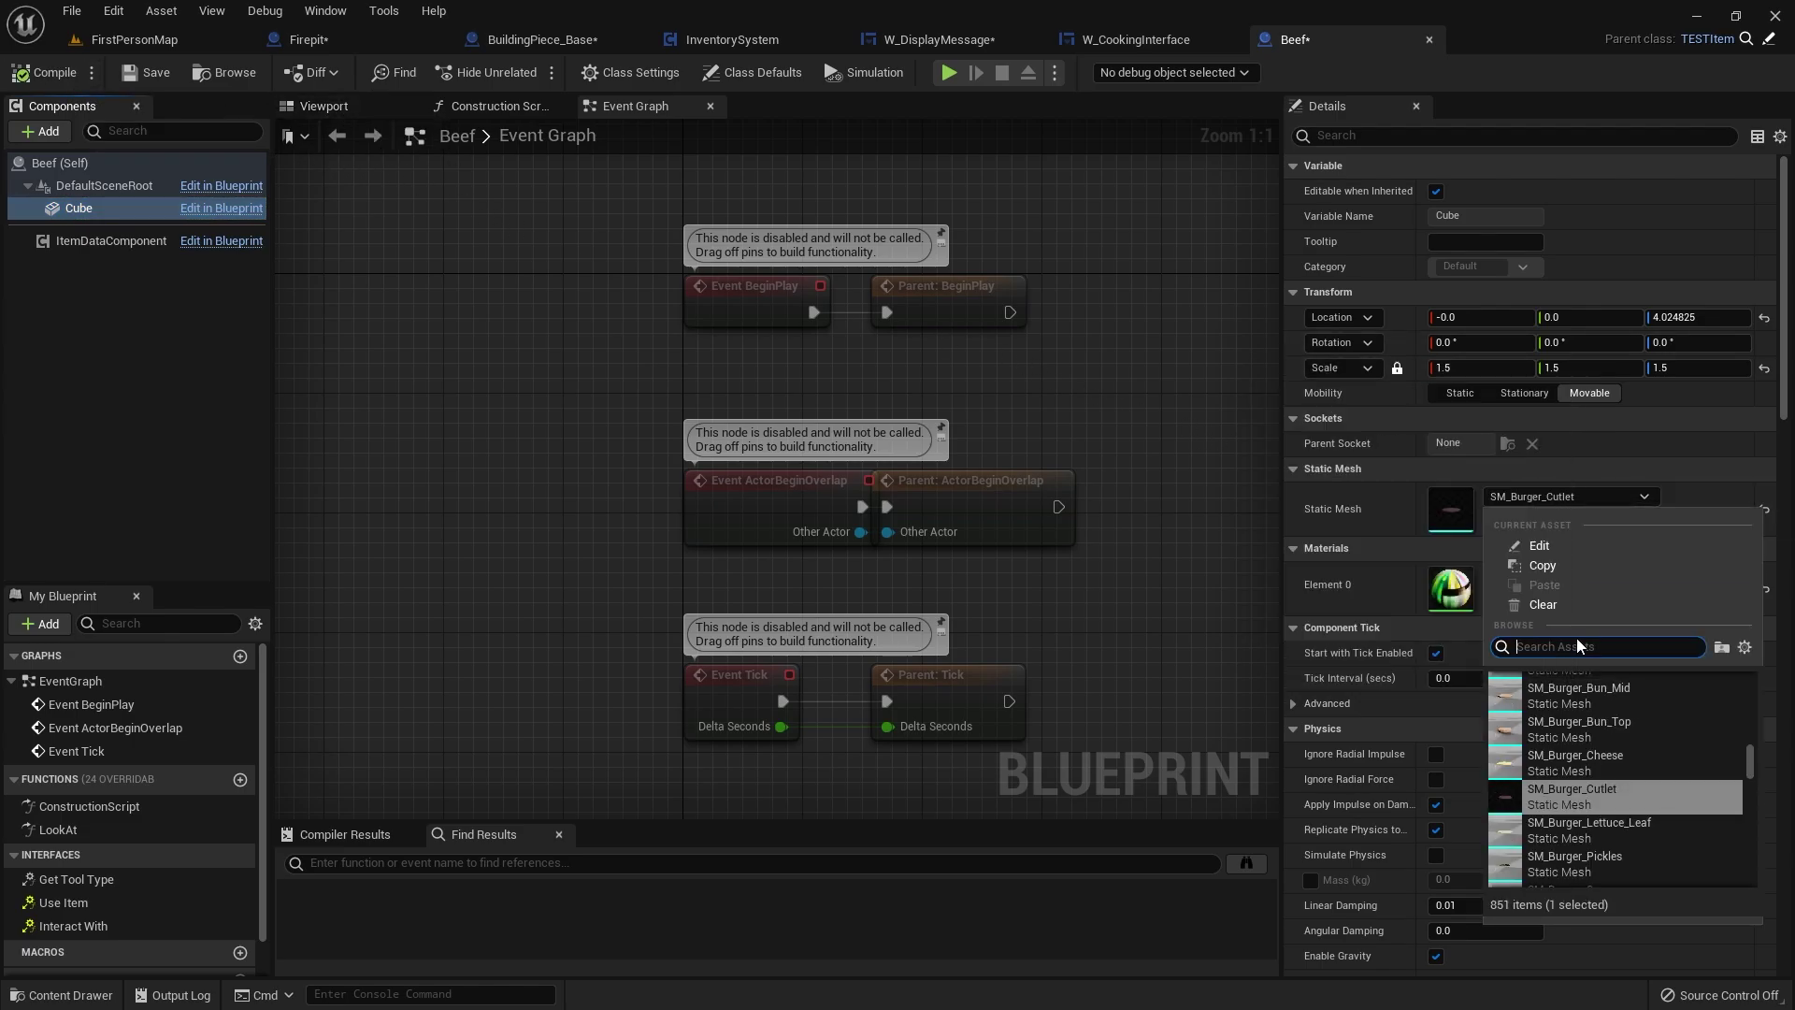
{"action": "type", "text": "beef"}
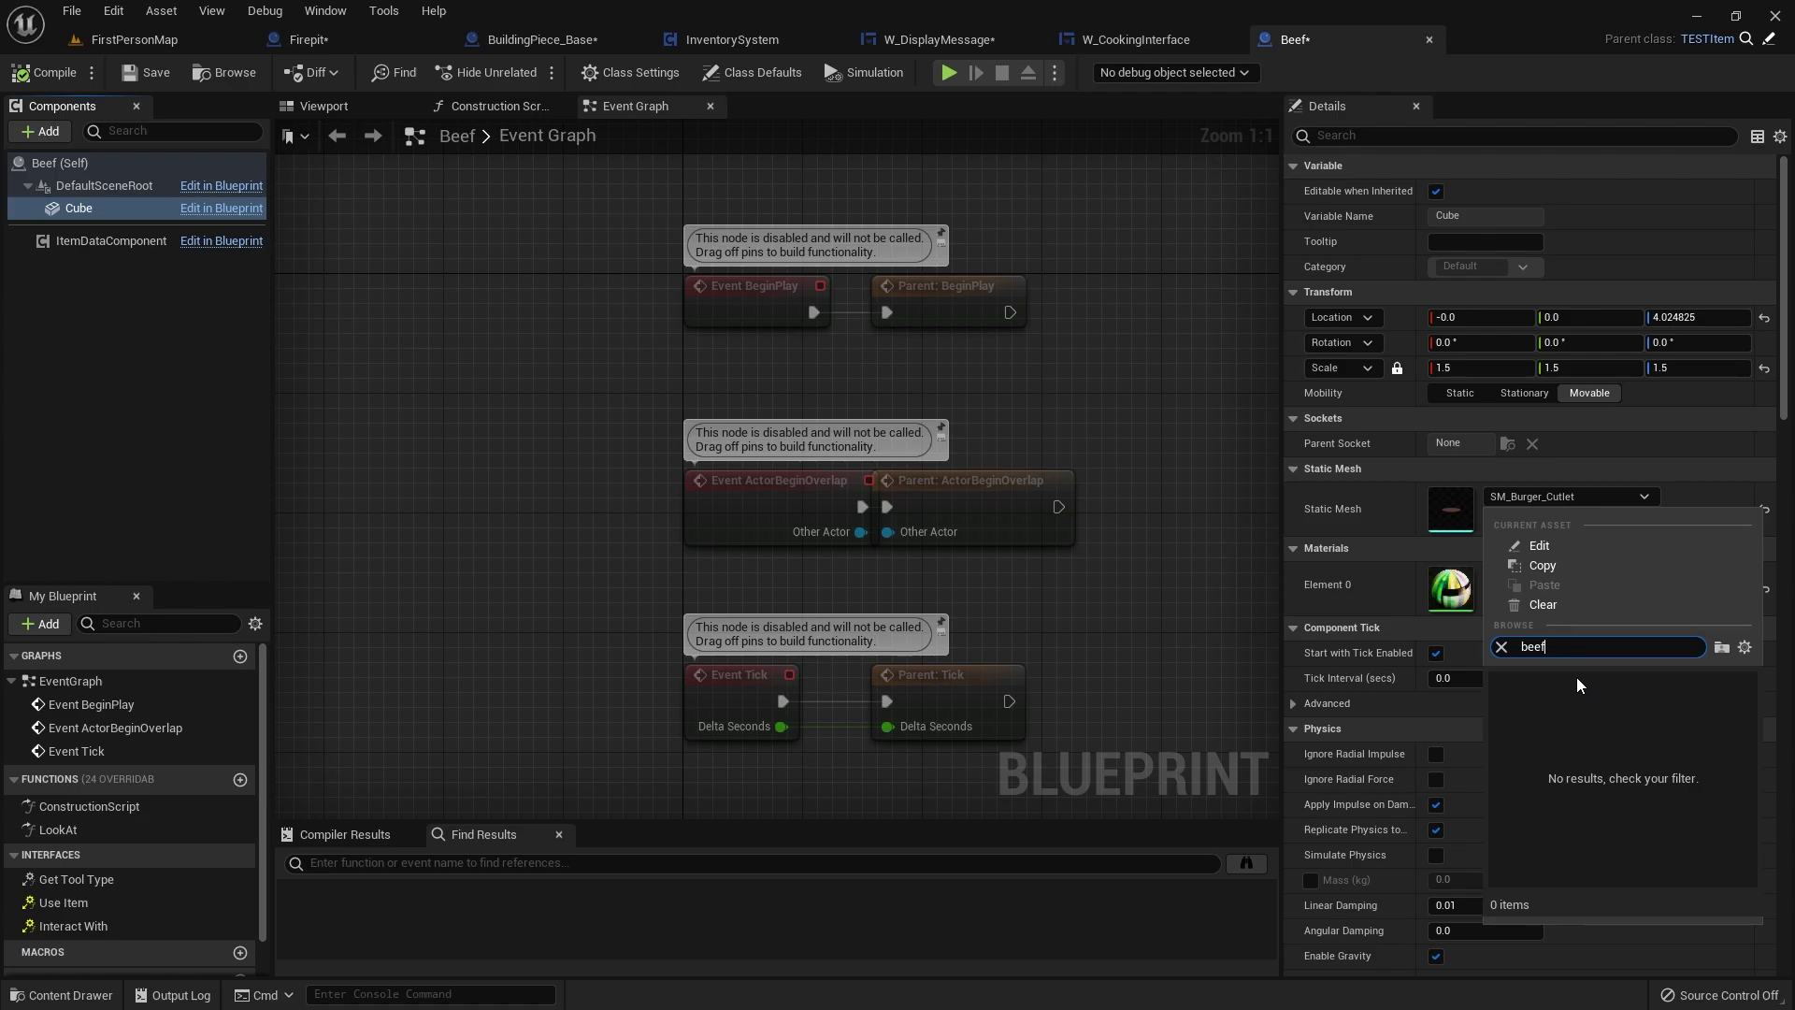
{"action": "key", "text": "BackSpace"}
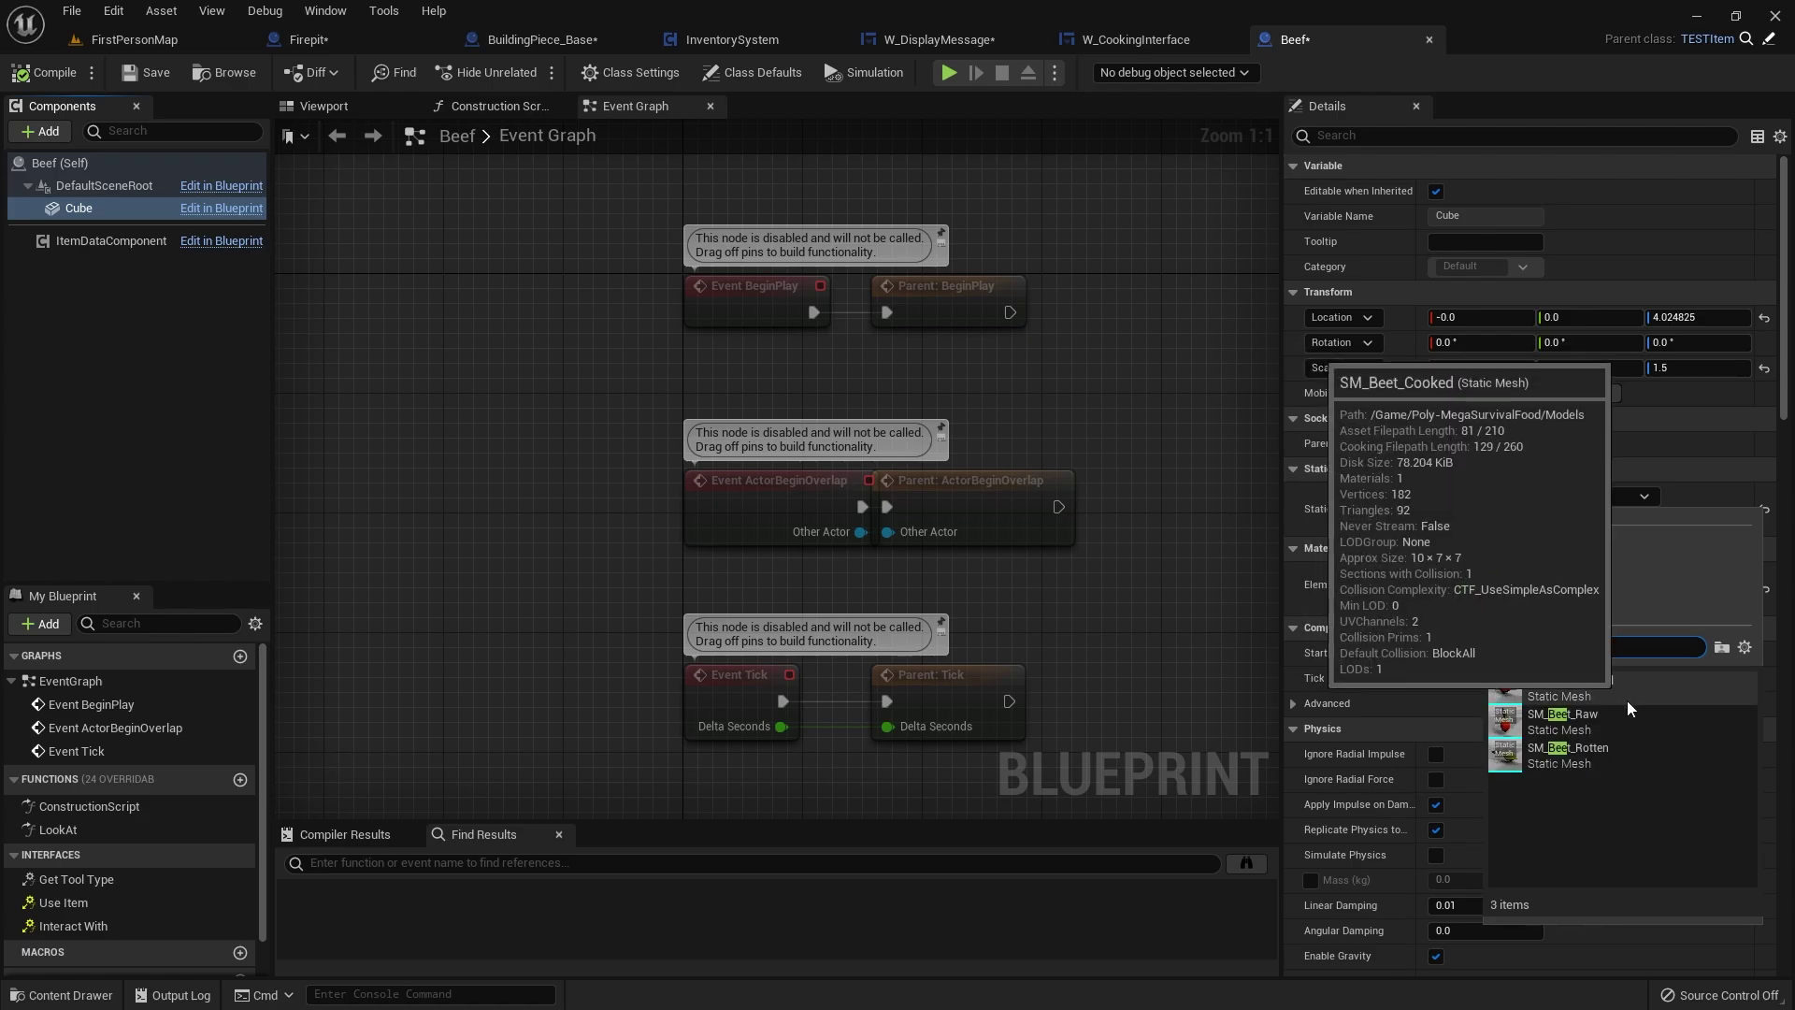
{"action": "key", "text": "BackSpace"}
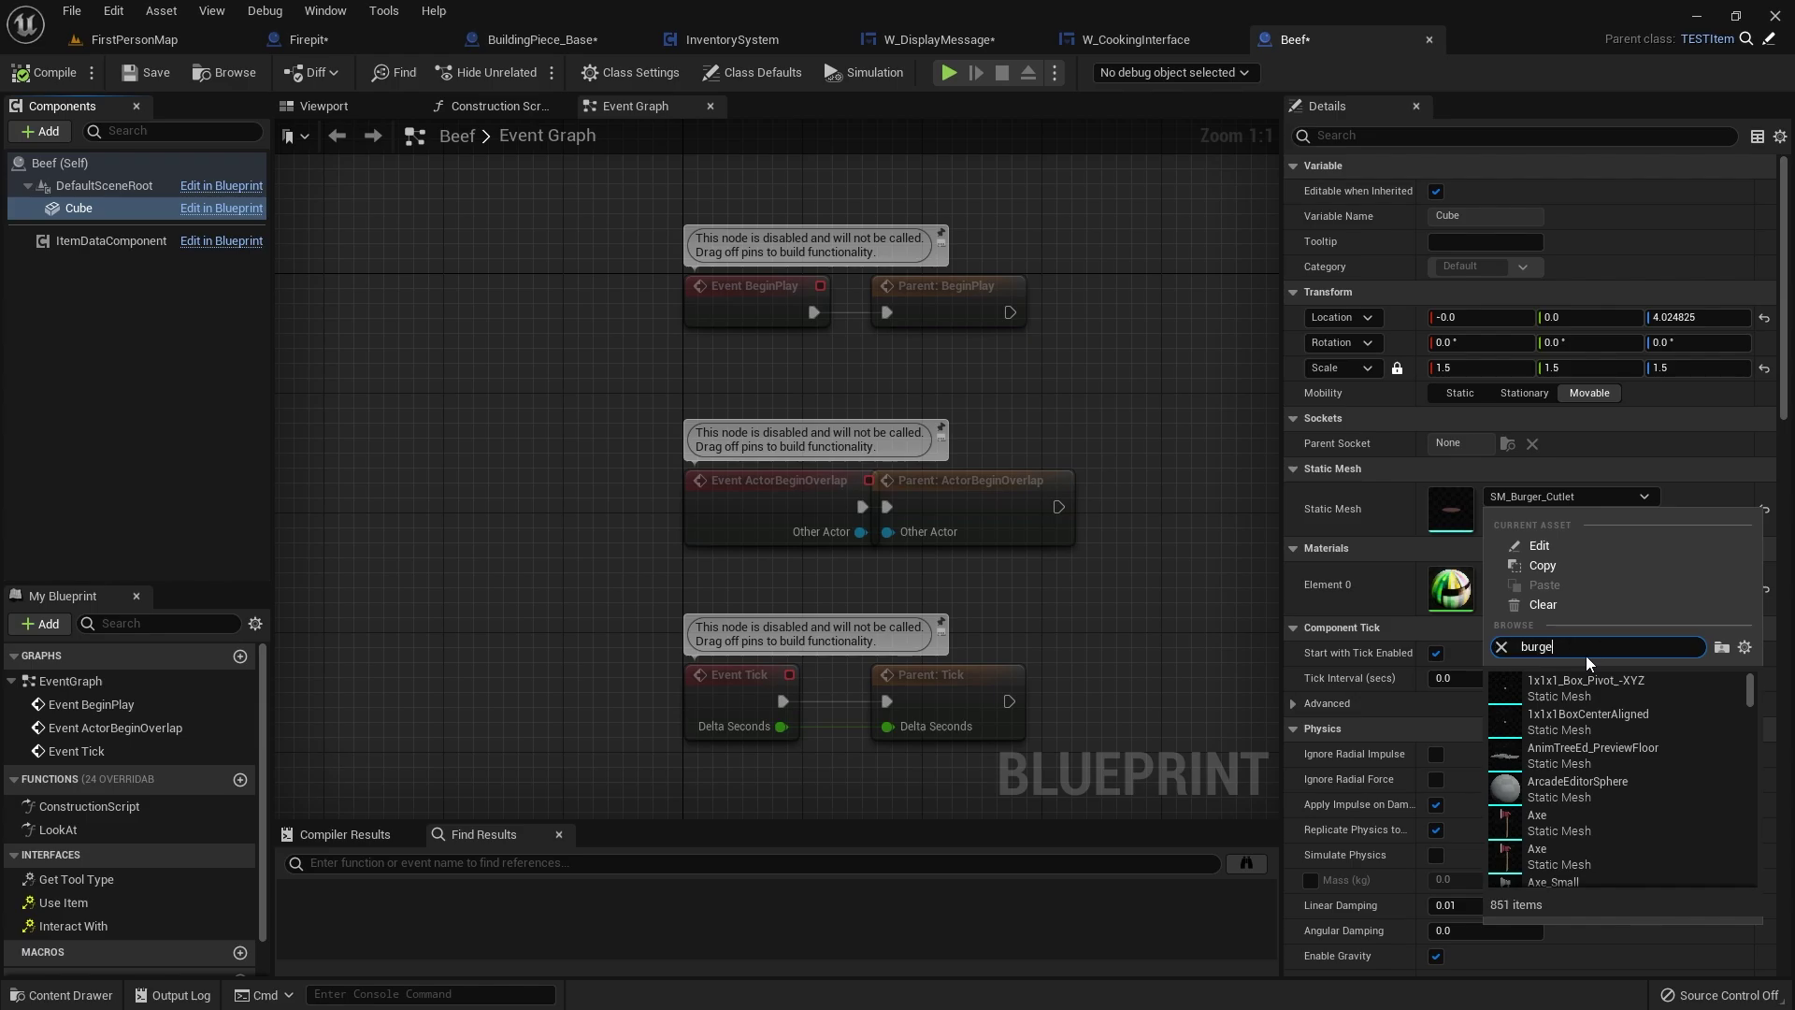
{"action": "left_click", "coordinate": [1624, 849]}
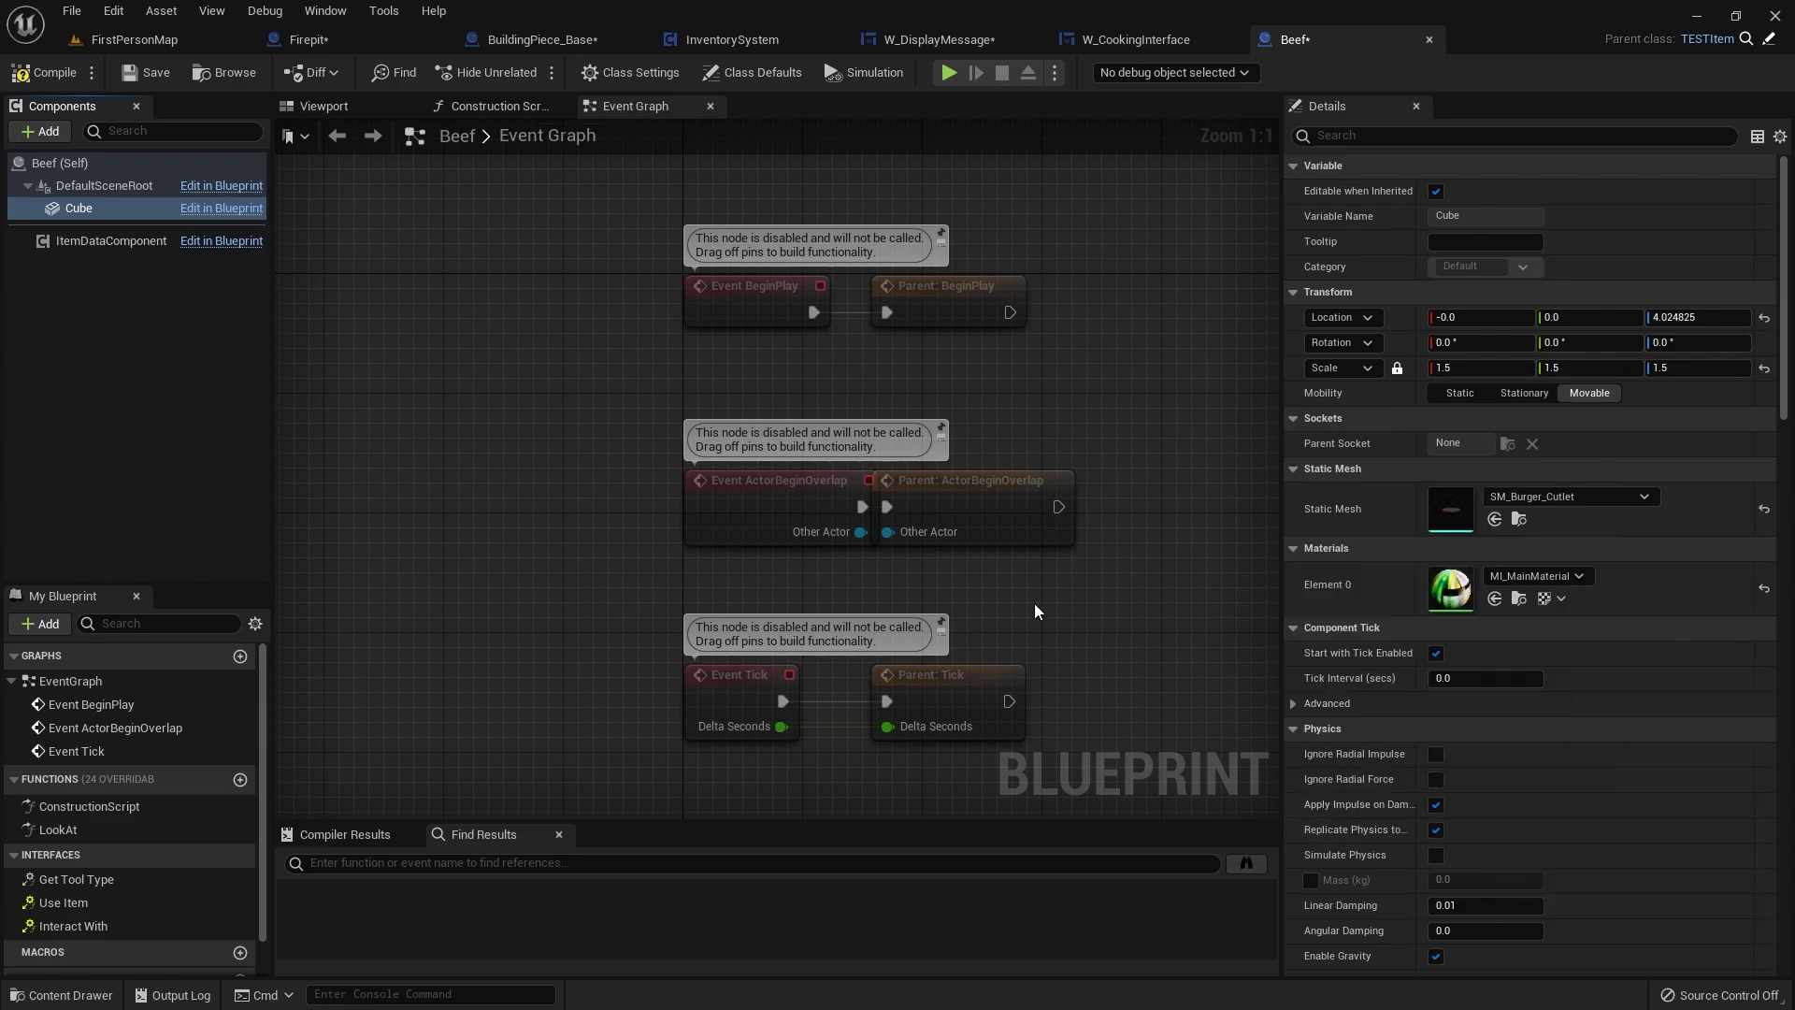
{"action": "left_click", "coordinate": [148, 72]}
- Set the ItemDataComponent Row Name to beef, save, and close the Beef blueprint
{"action": "left_click", "coordinate": [105, 240]}
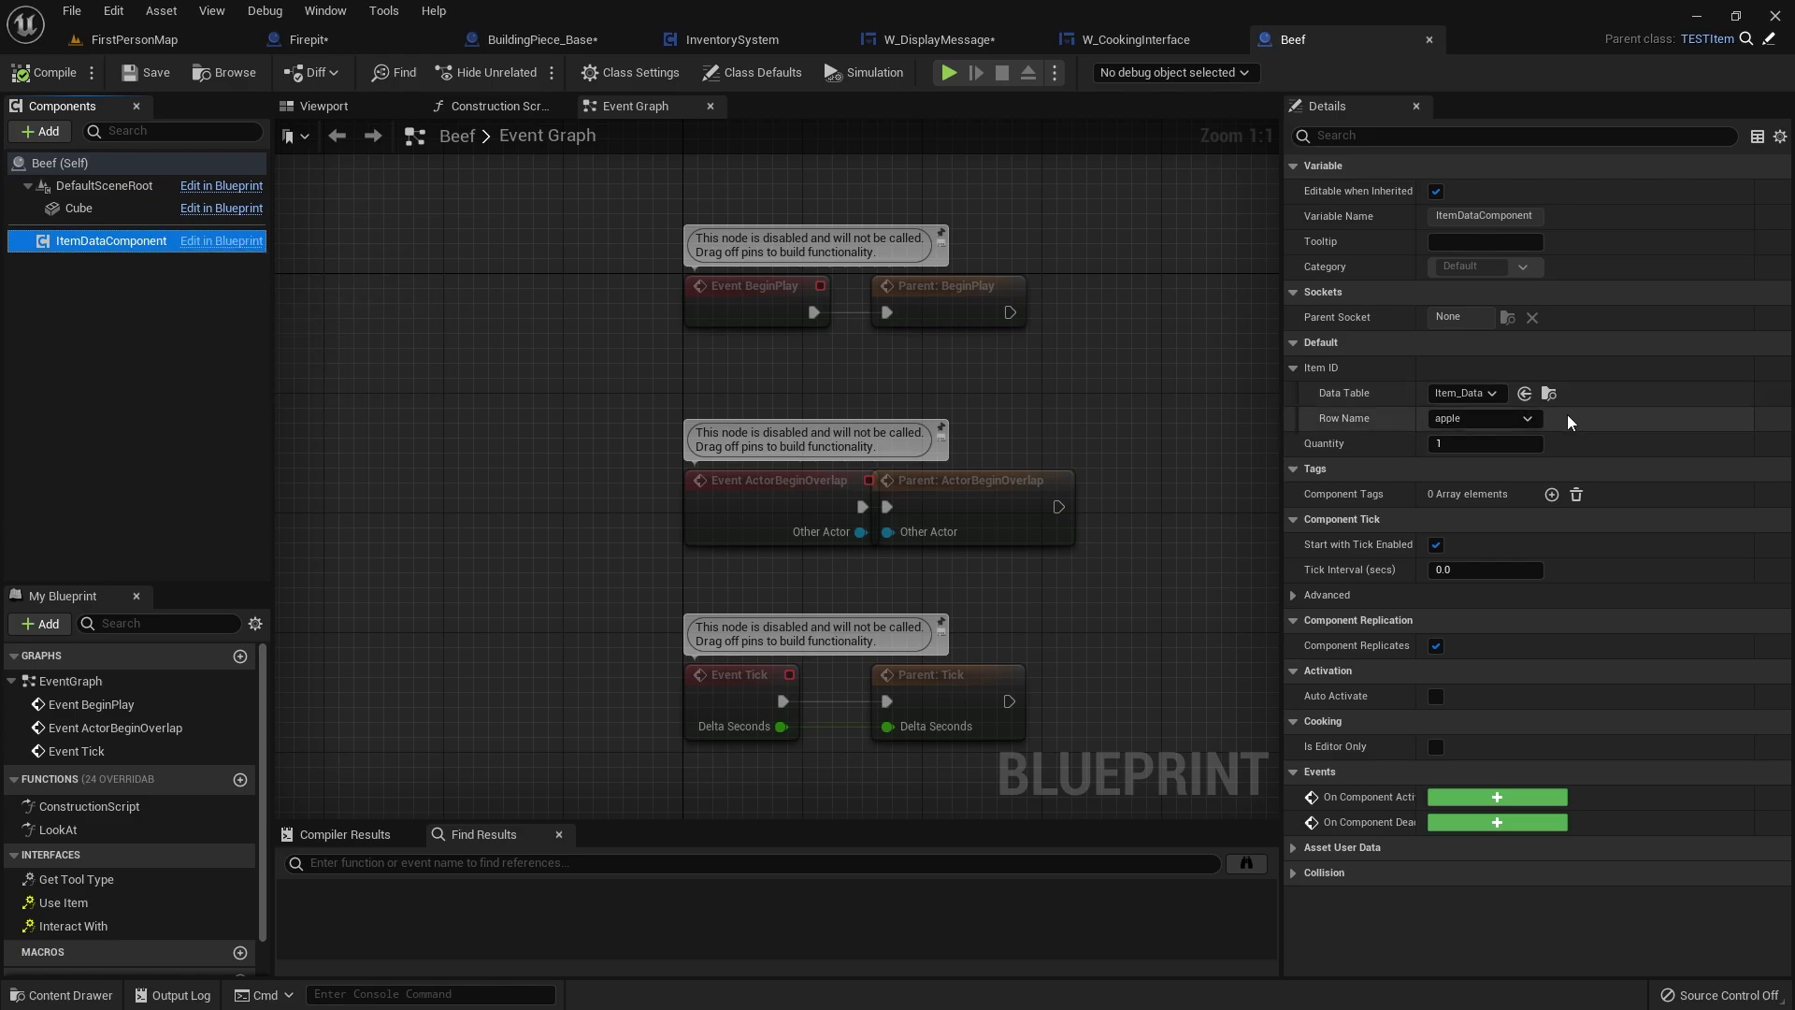
{"action": "left_click", "coordinate": [1486, 421]}
{"action": "left_click", "coordinate": [1464, 514]}
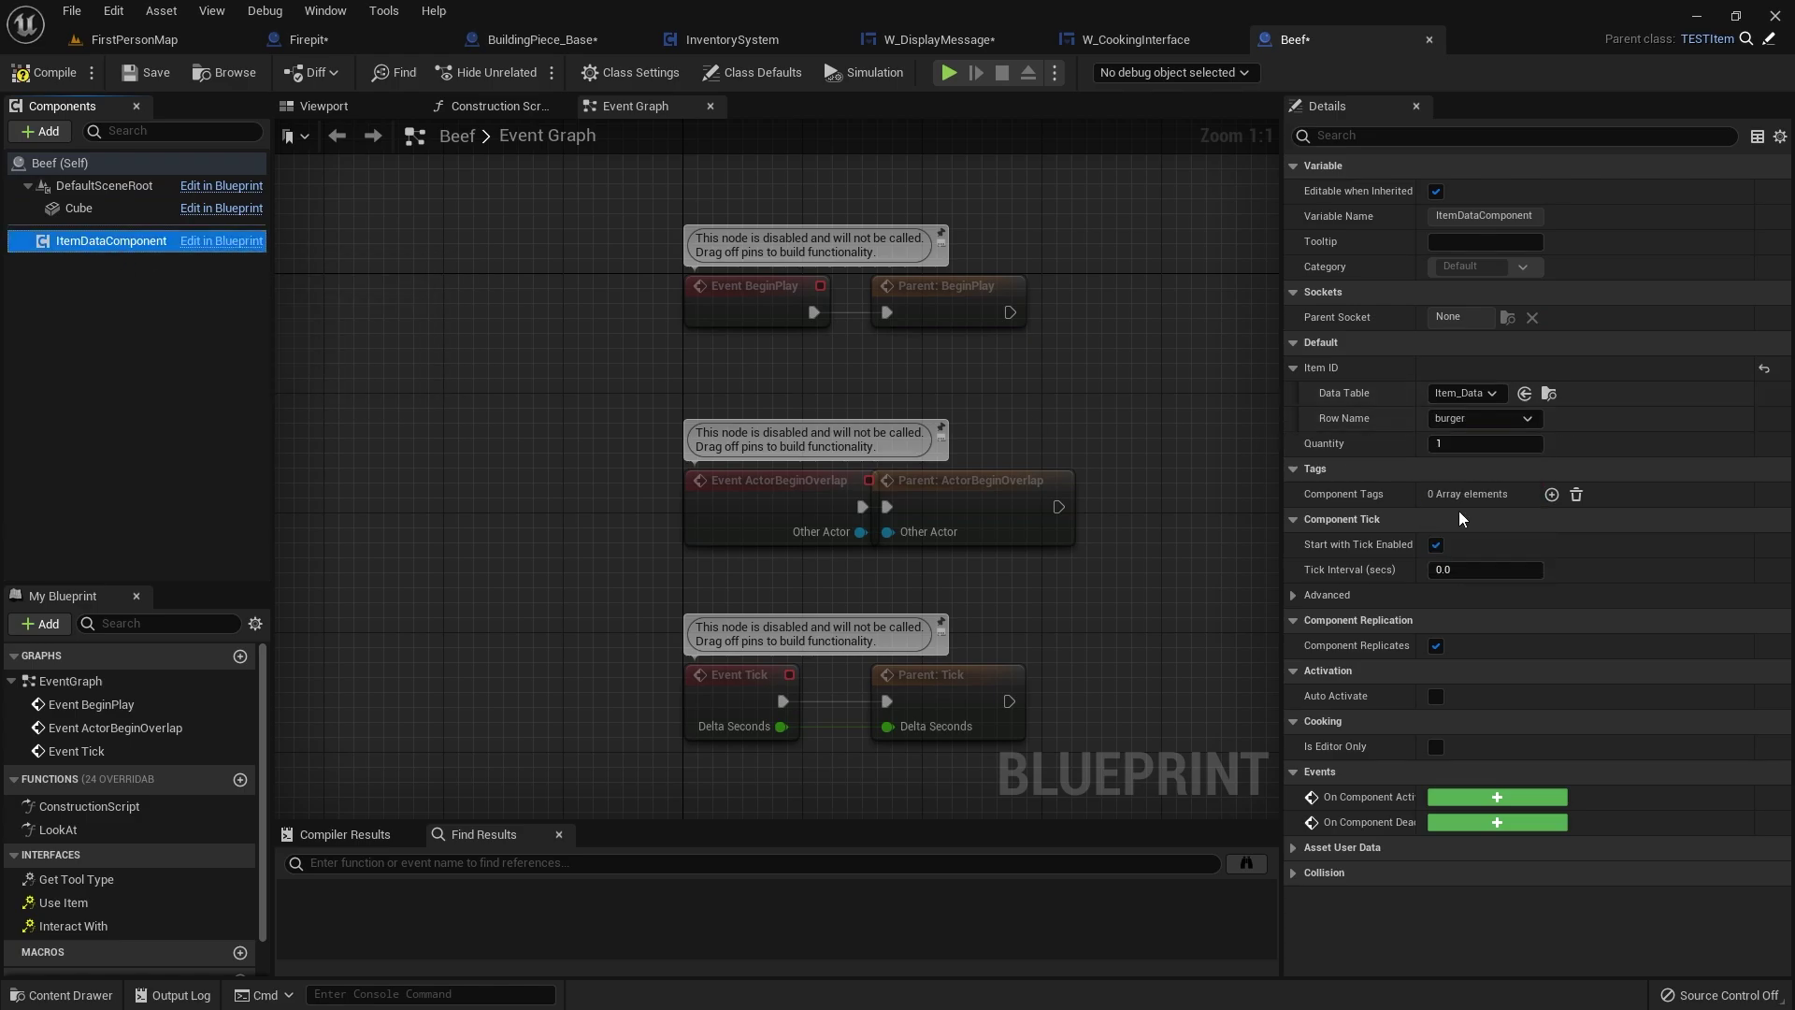
{"action": "left_click", "coordinate": [1524, 420]}
{"action": "left_click", "coordinate": [1469, 462]}
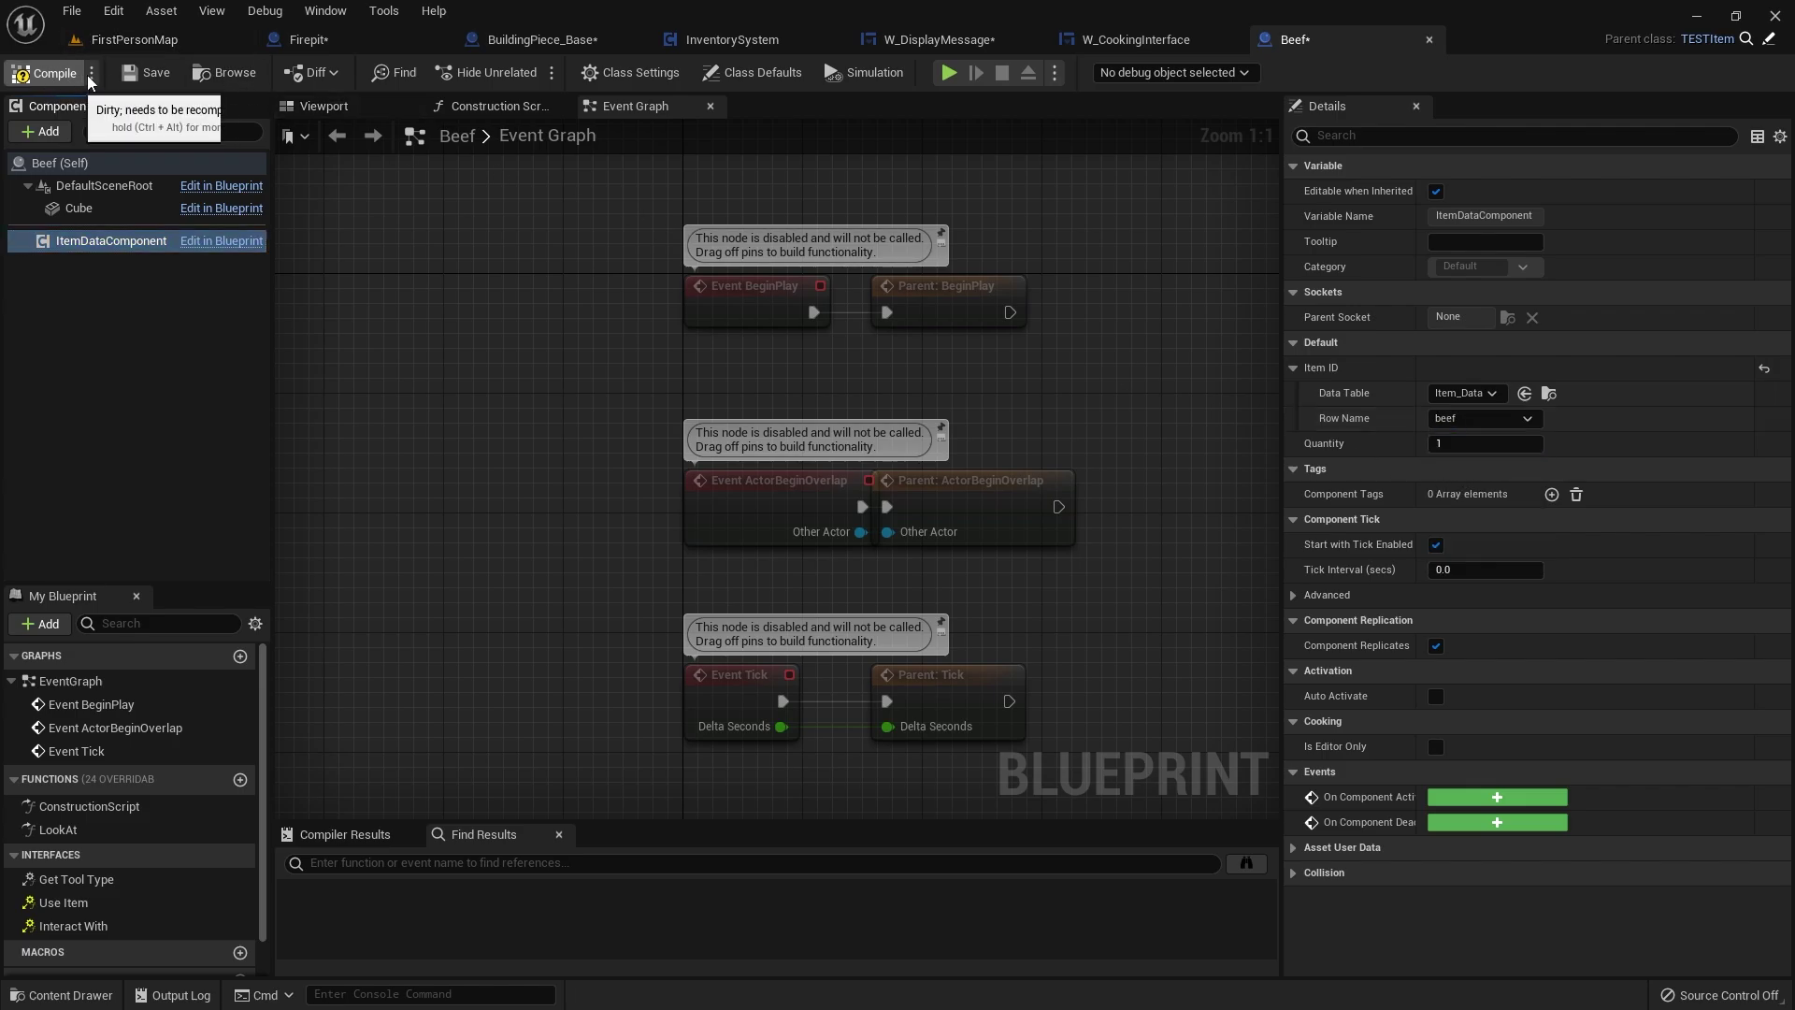
{"action": "left_click", "coordinate": [146, 73]}
{"action": "left_click", "coordinate": [325, 107]}
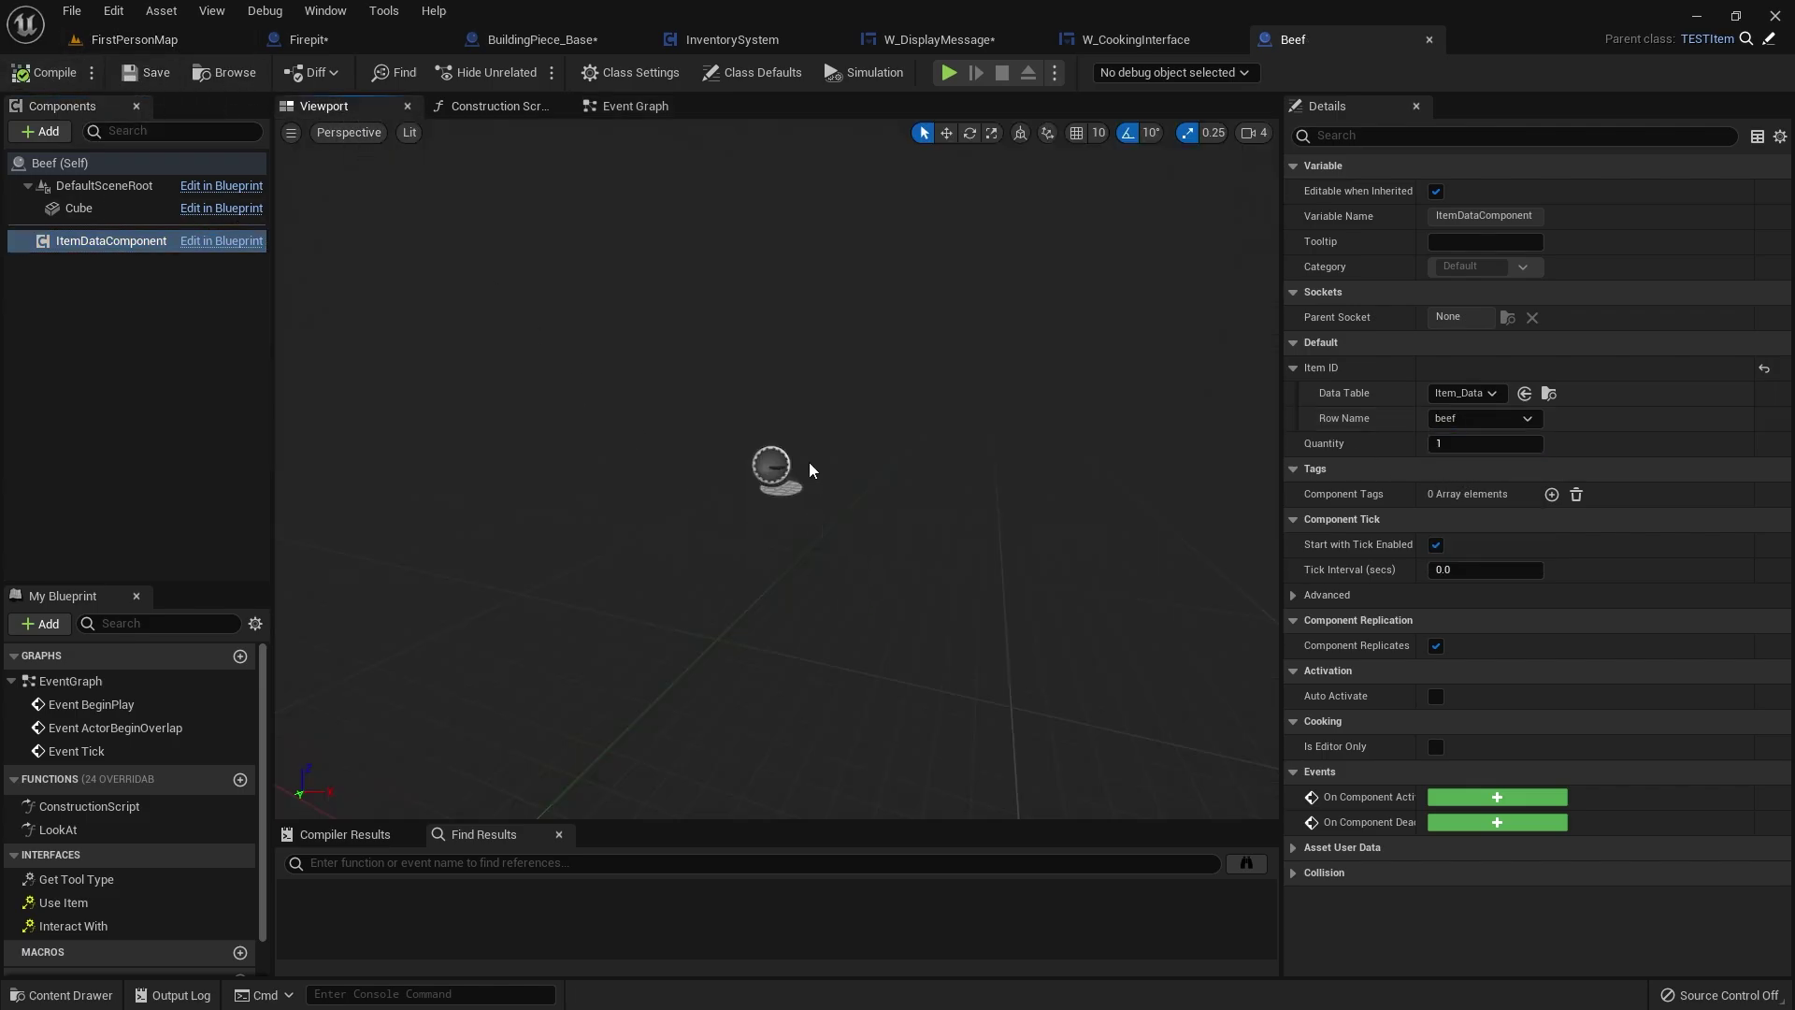
{"action": "scroll", "coordinate": [804, 458], "scroll_direction": "up", "scroll_amount": 6}
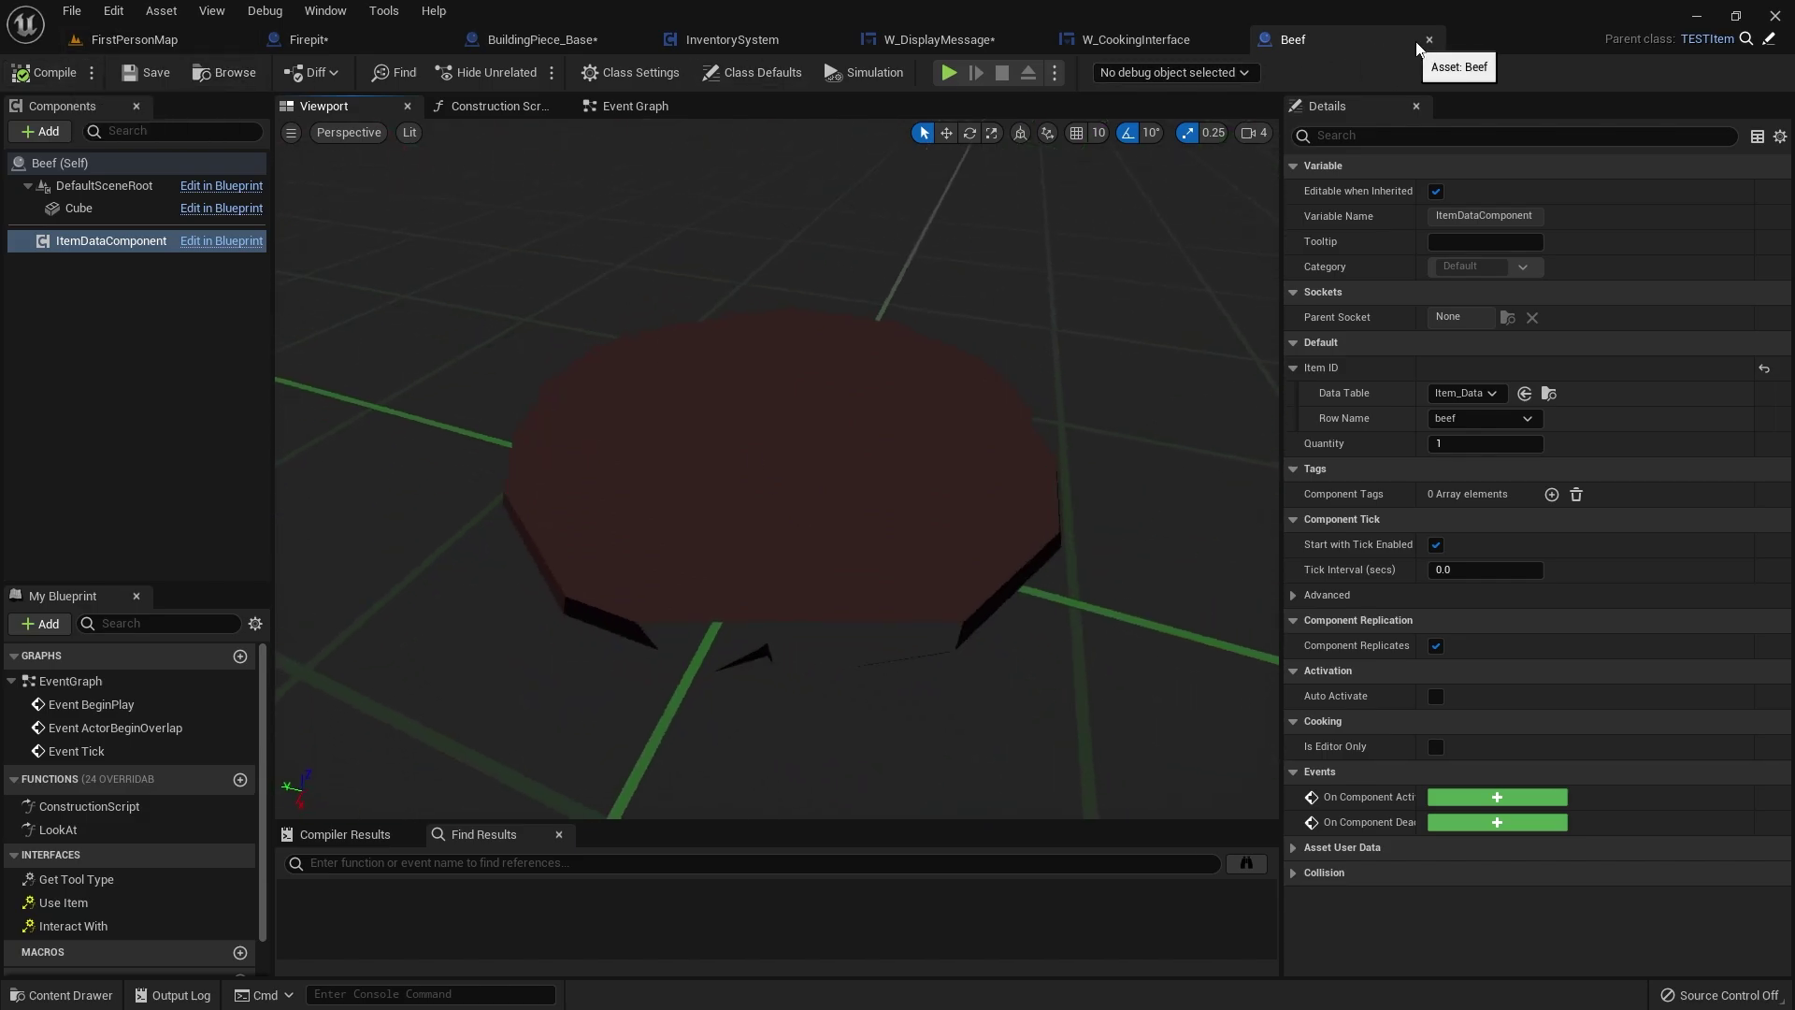
{"action": "left_click", "coordinate": [1428, 39]}
- Duplicate the Beef item as Bun and open it for editing
{"action": "left_click", "coordinate": [111, 991]}
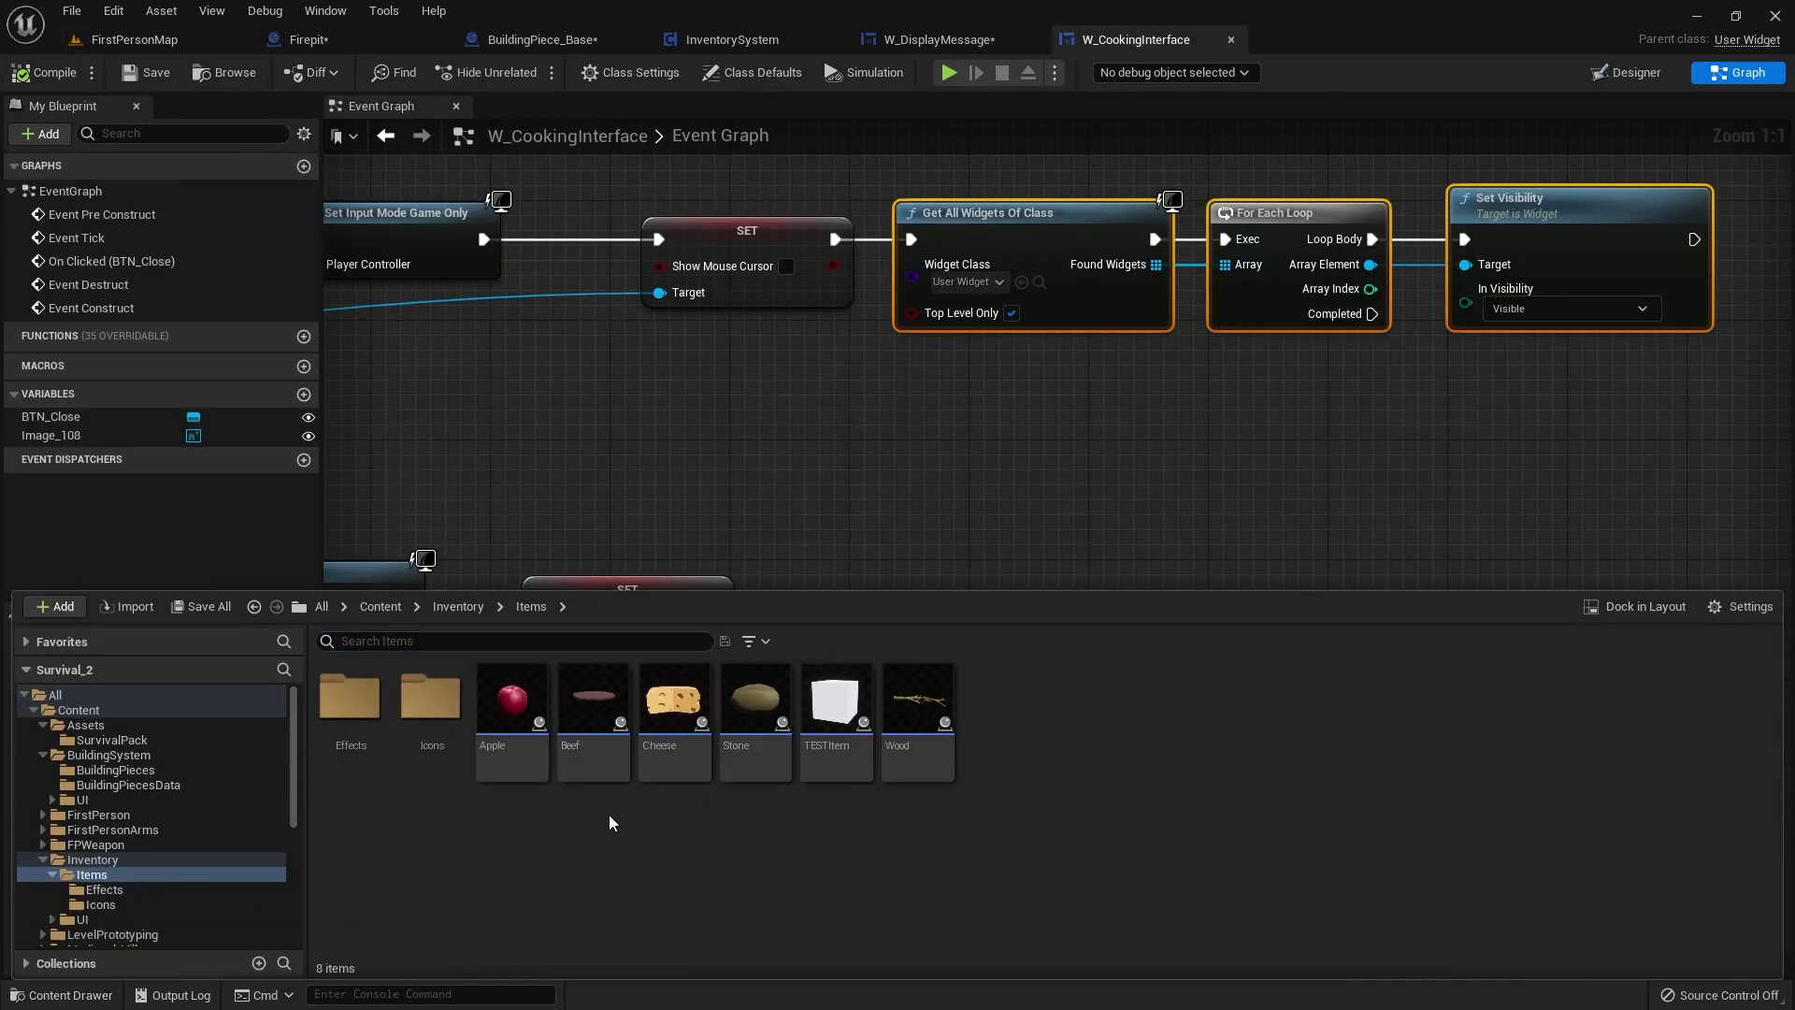
{"action": "right_click", "coordinate": [580, 696]}
{"action": "left_click", "coordinate": [667, 359]}
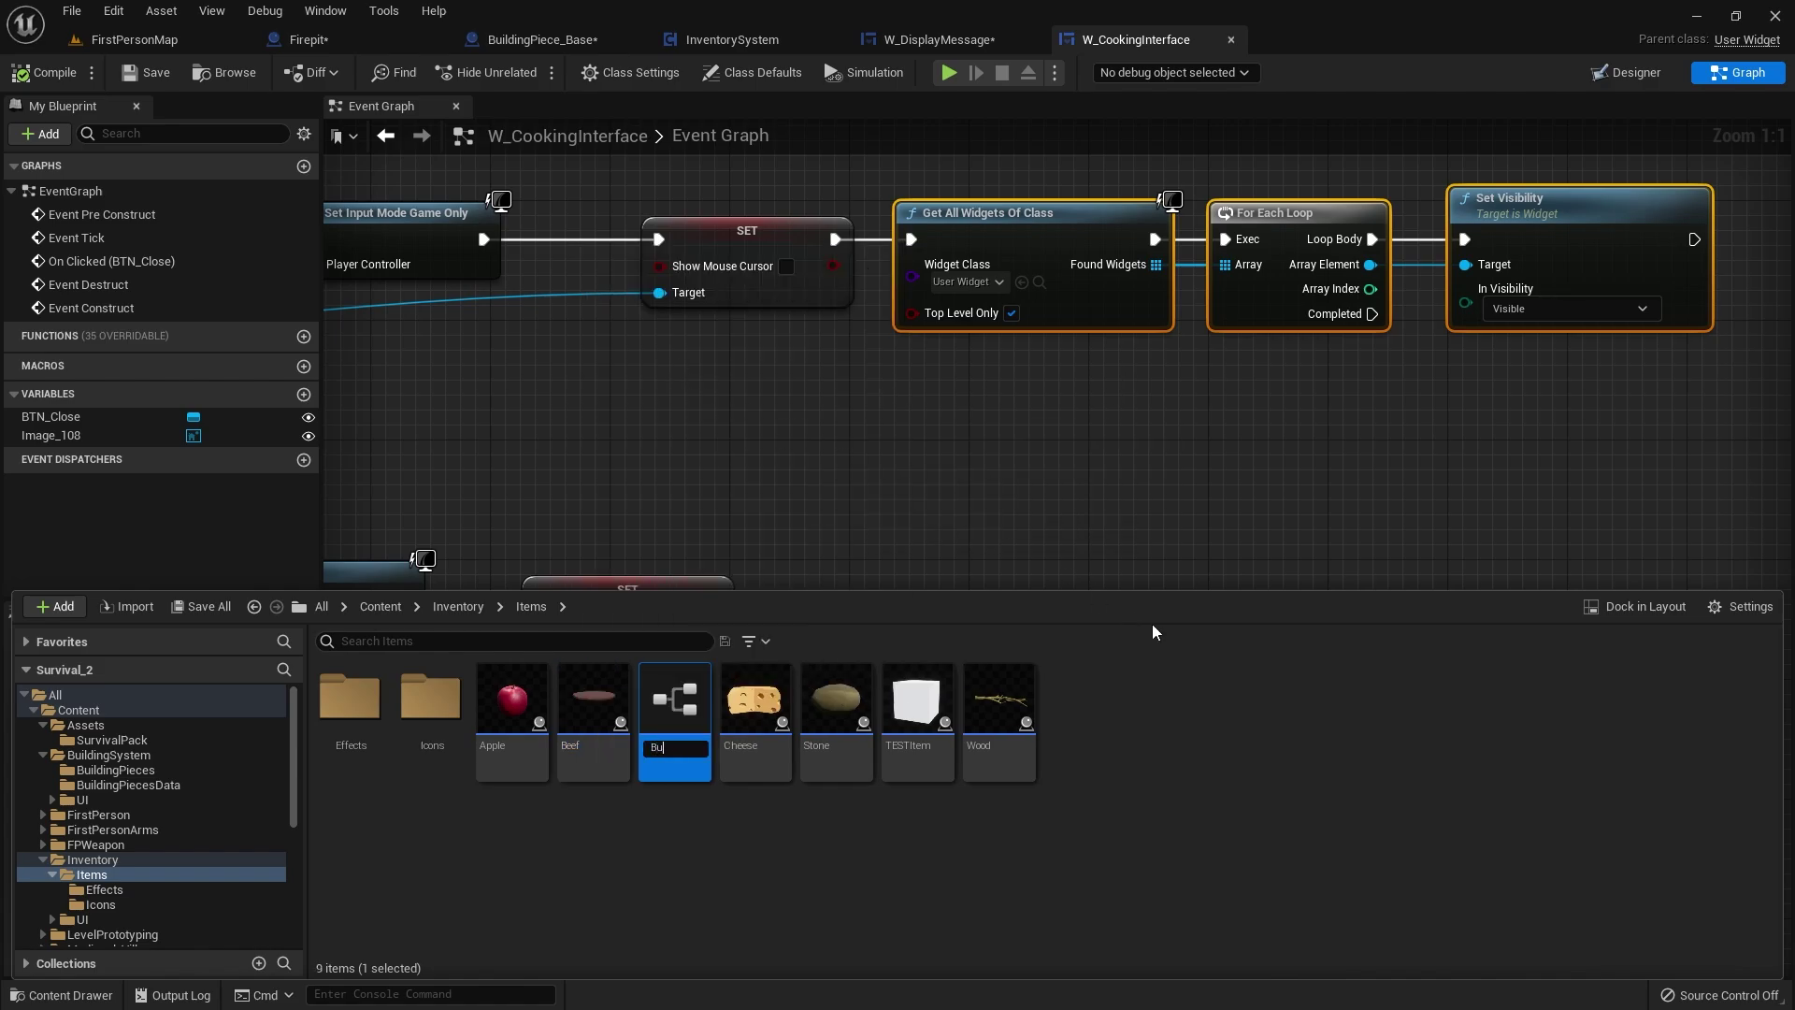
{"action": "key", "text": "Return"}
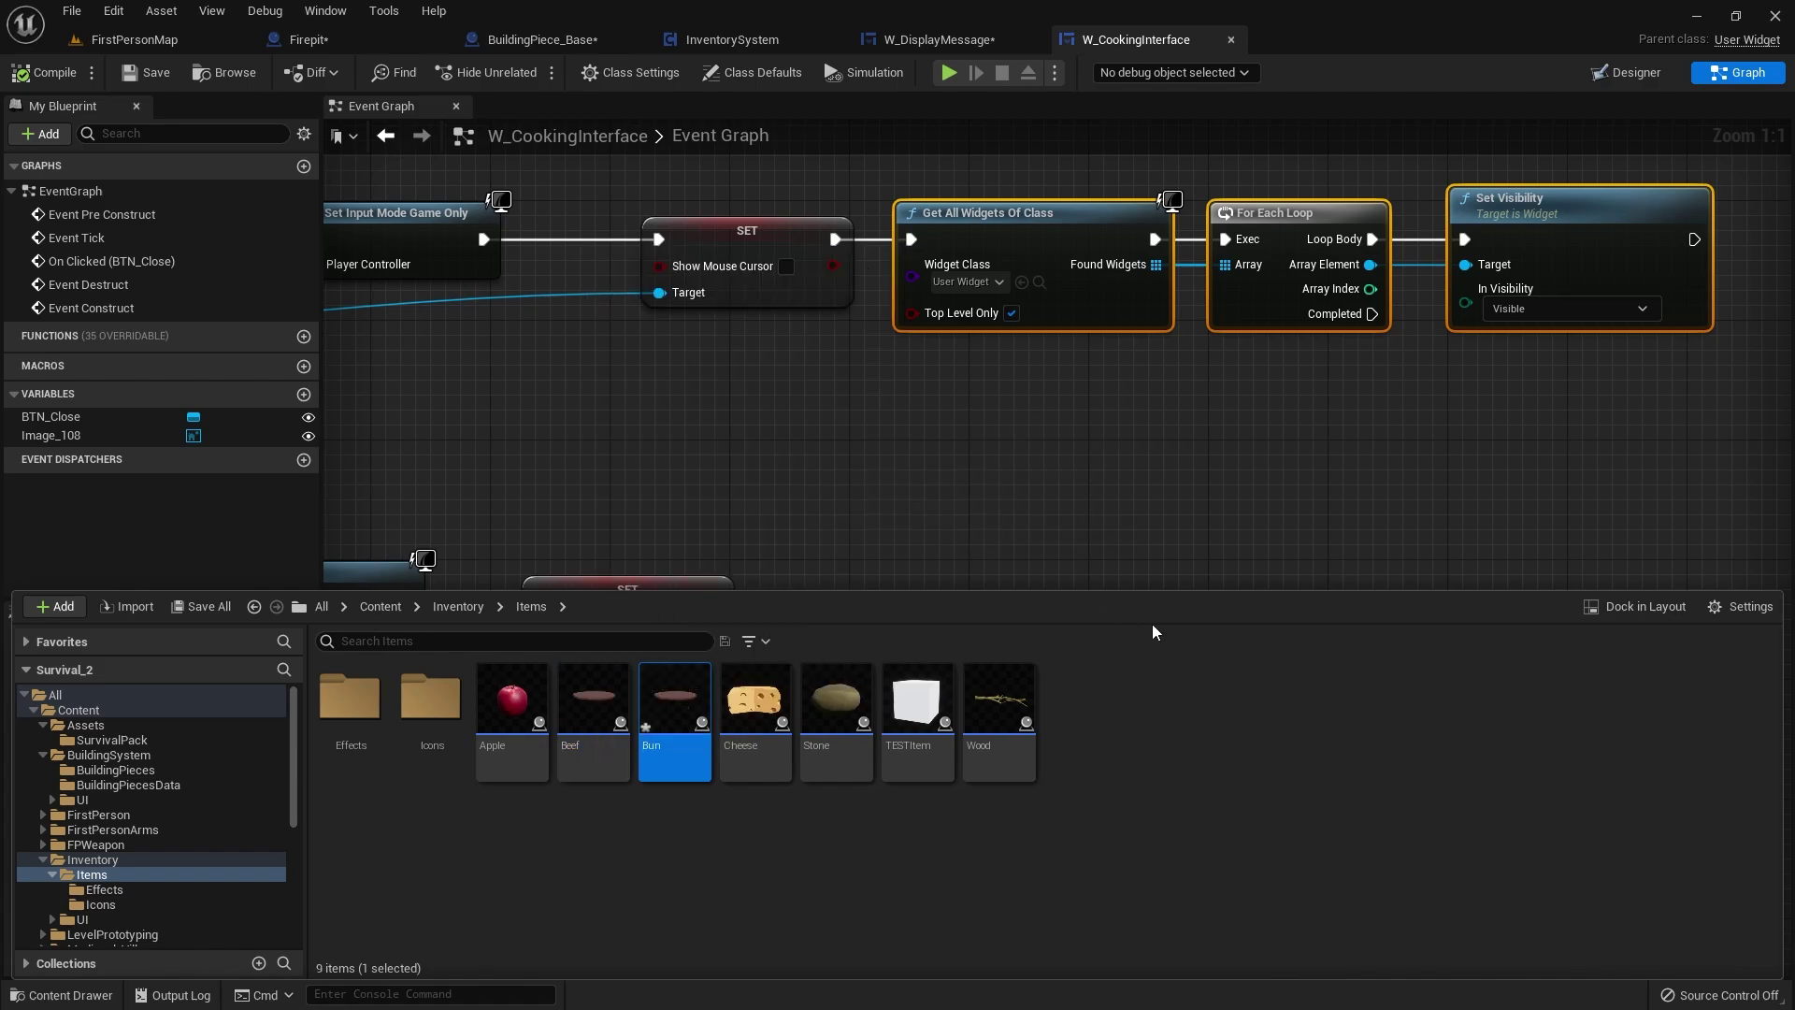
{"action": "double_click", "coordinate": [675, 699]}
- Set Cube's Static Mesh to SM_Burger_Bun_Bottom and add a second Cube mesh component
{"action": "left_click", "coordinate": [109, 212]}
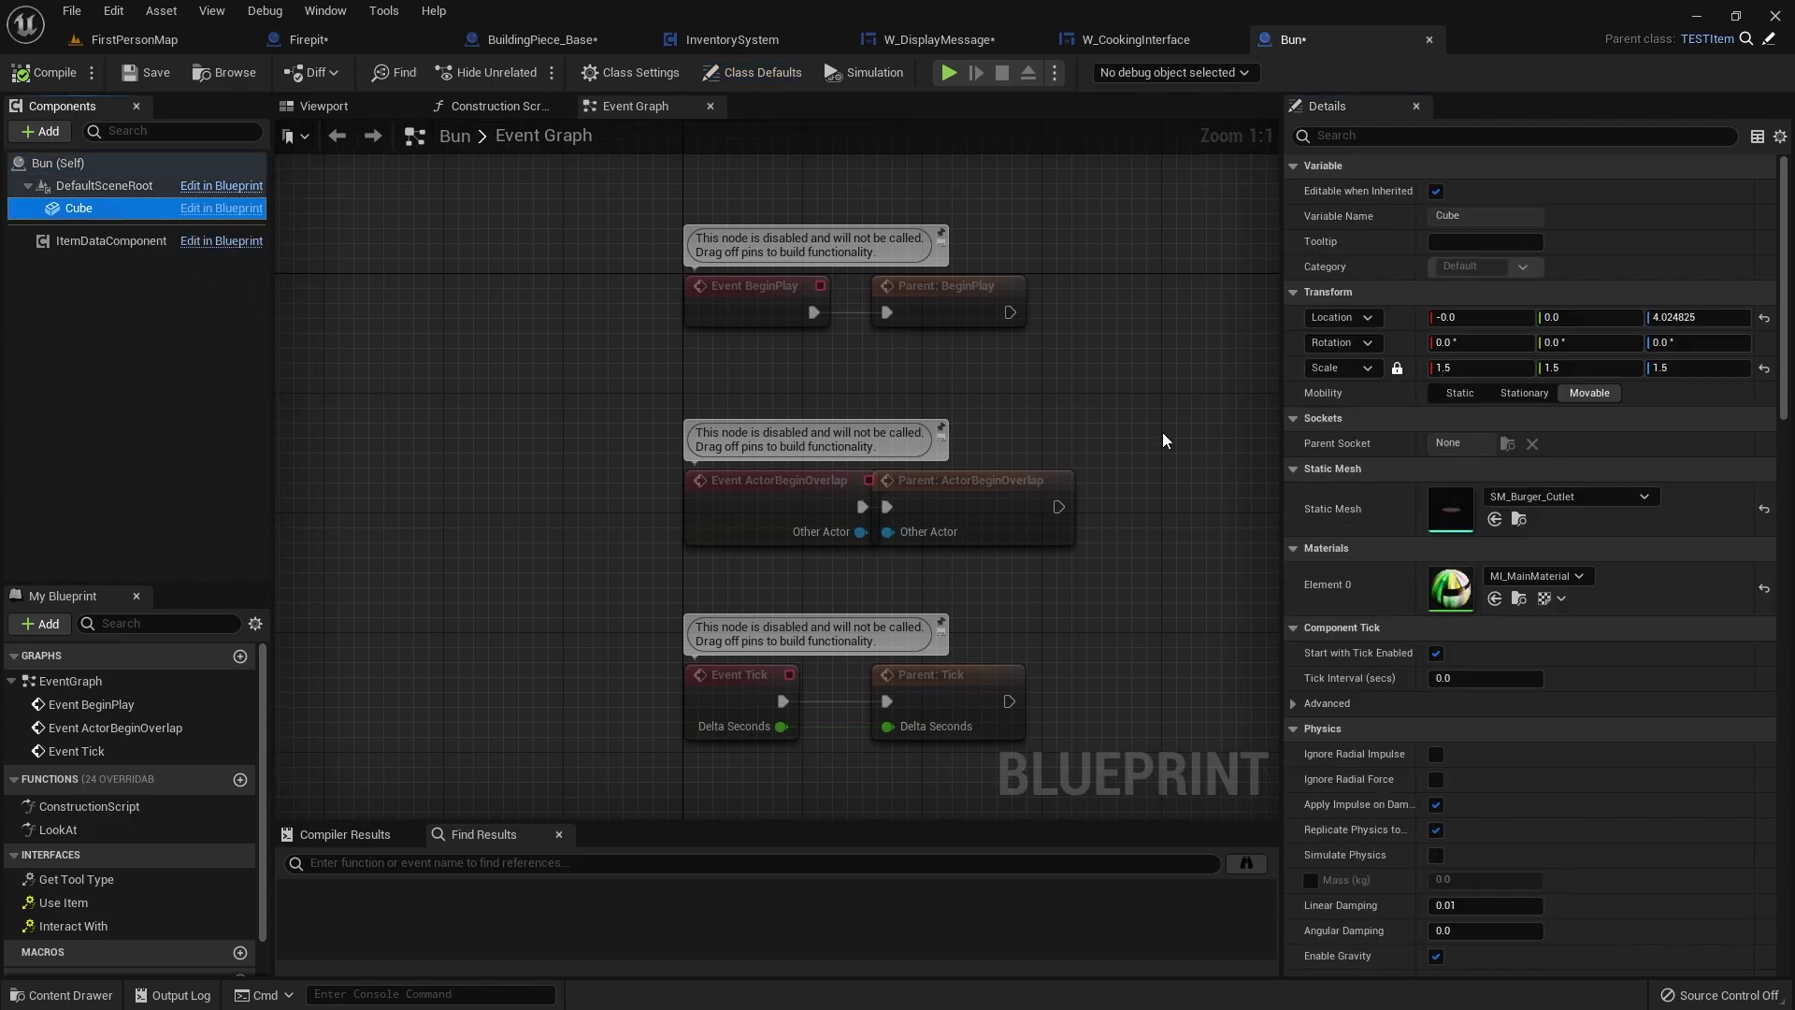
{"action": "left_click", "coordinate": [1552, 497]}
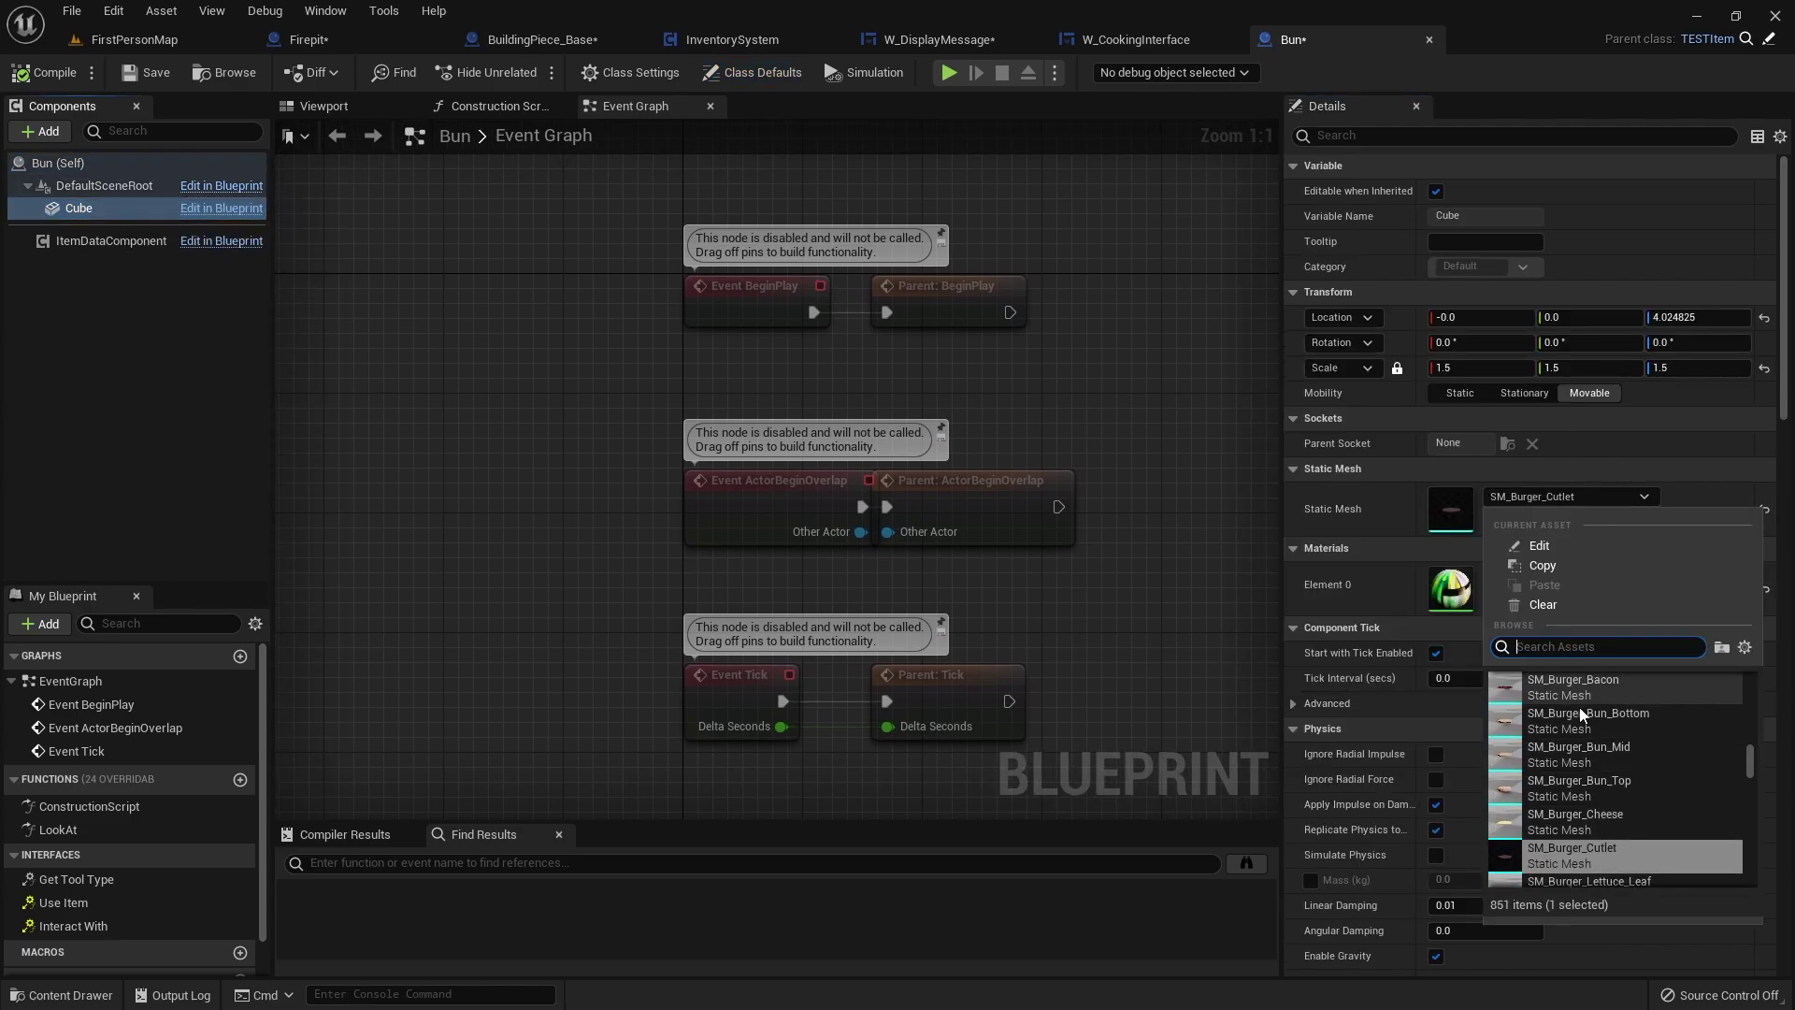
{"action": "left_click", "coordinate": [1582, 718]}
{"action": "left_click", "coordinate": [339, 111]}
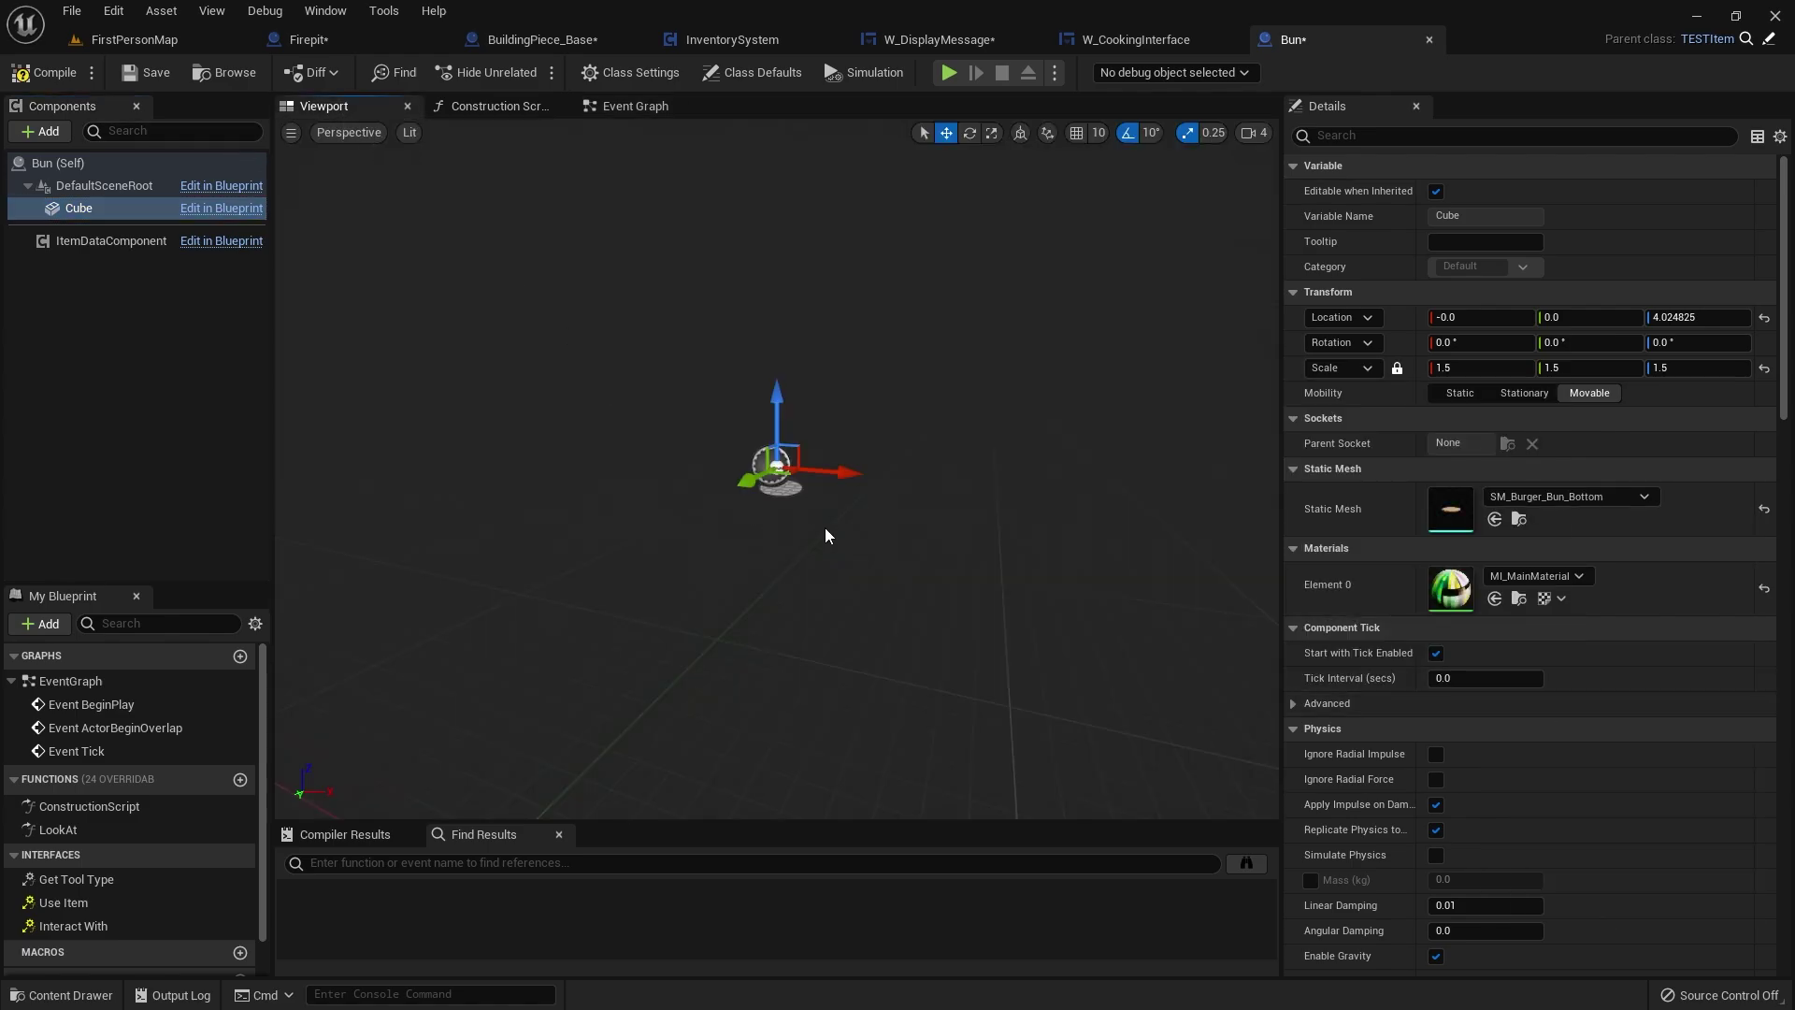
{"action": "key", "text": "f"}
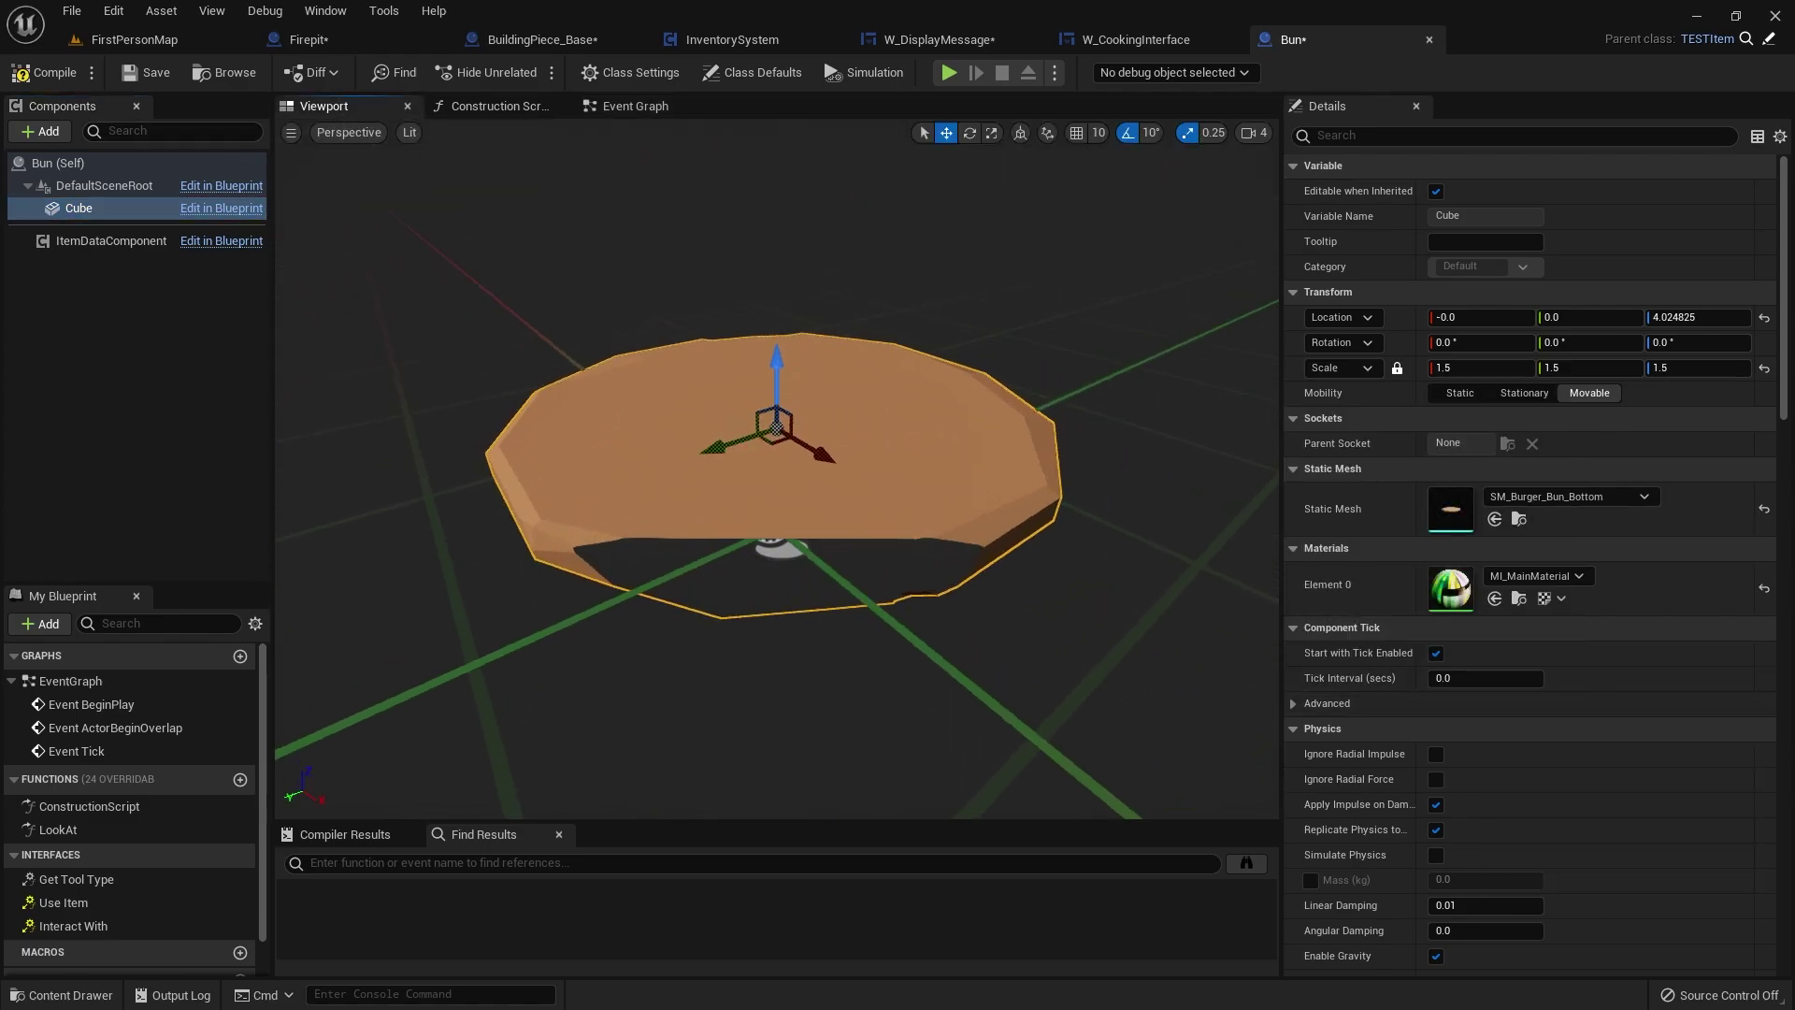
{"action": "scroll", "coordinate": [894, 490], "scroll_direction": "down", "scroll_amount": 5}
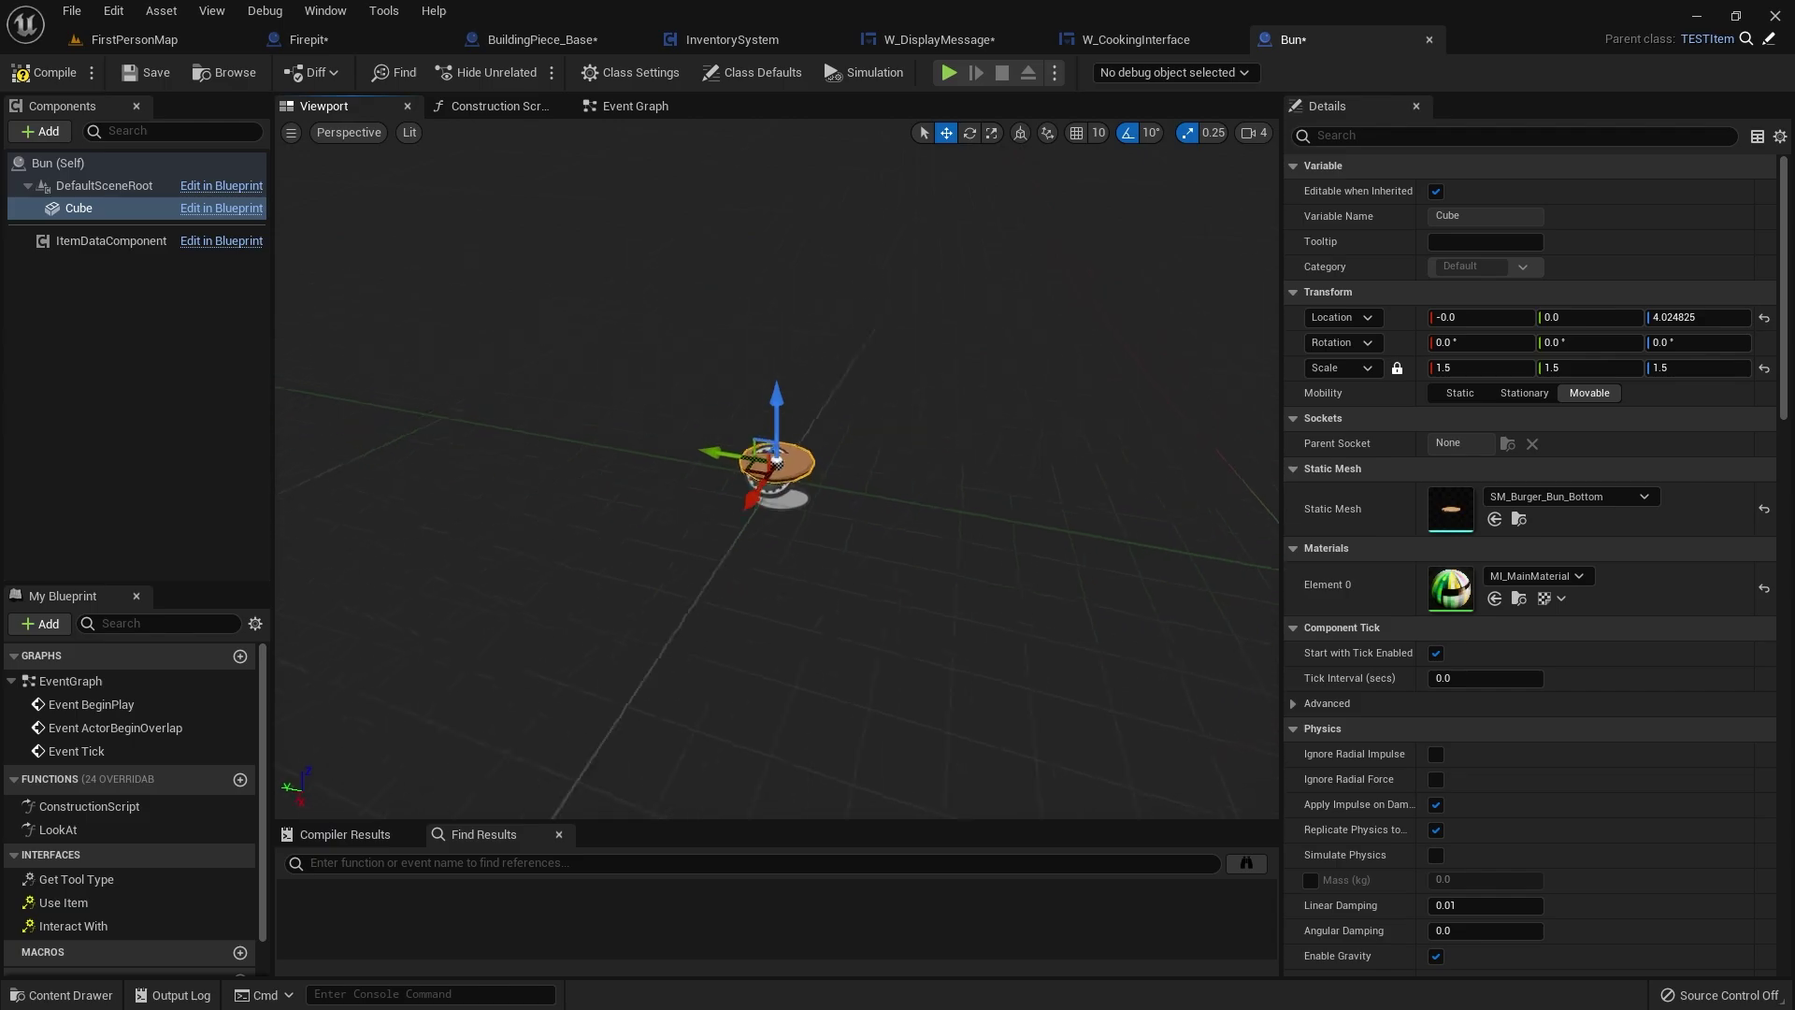
{"action": "scroll", "coordinate": [815, 458], "scroll_direction": "up", "scroll_amount": 5}
{"action": "left_click_drag", "start_coordinate": [31, 205], "coordinate": [99, 217]}
- Set the Cube1 component's static mesh to SM_Burger_Bun_Top
{"action": "left_click", "coordinate": [110, 366]}
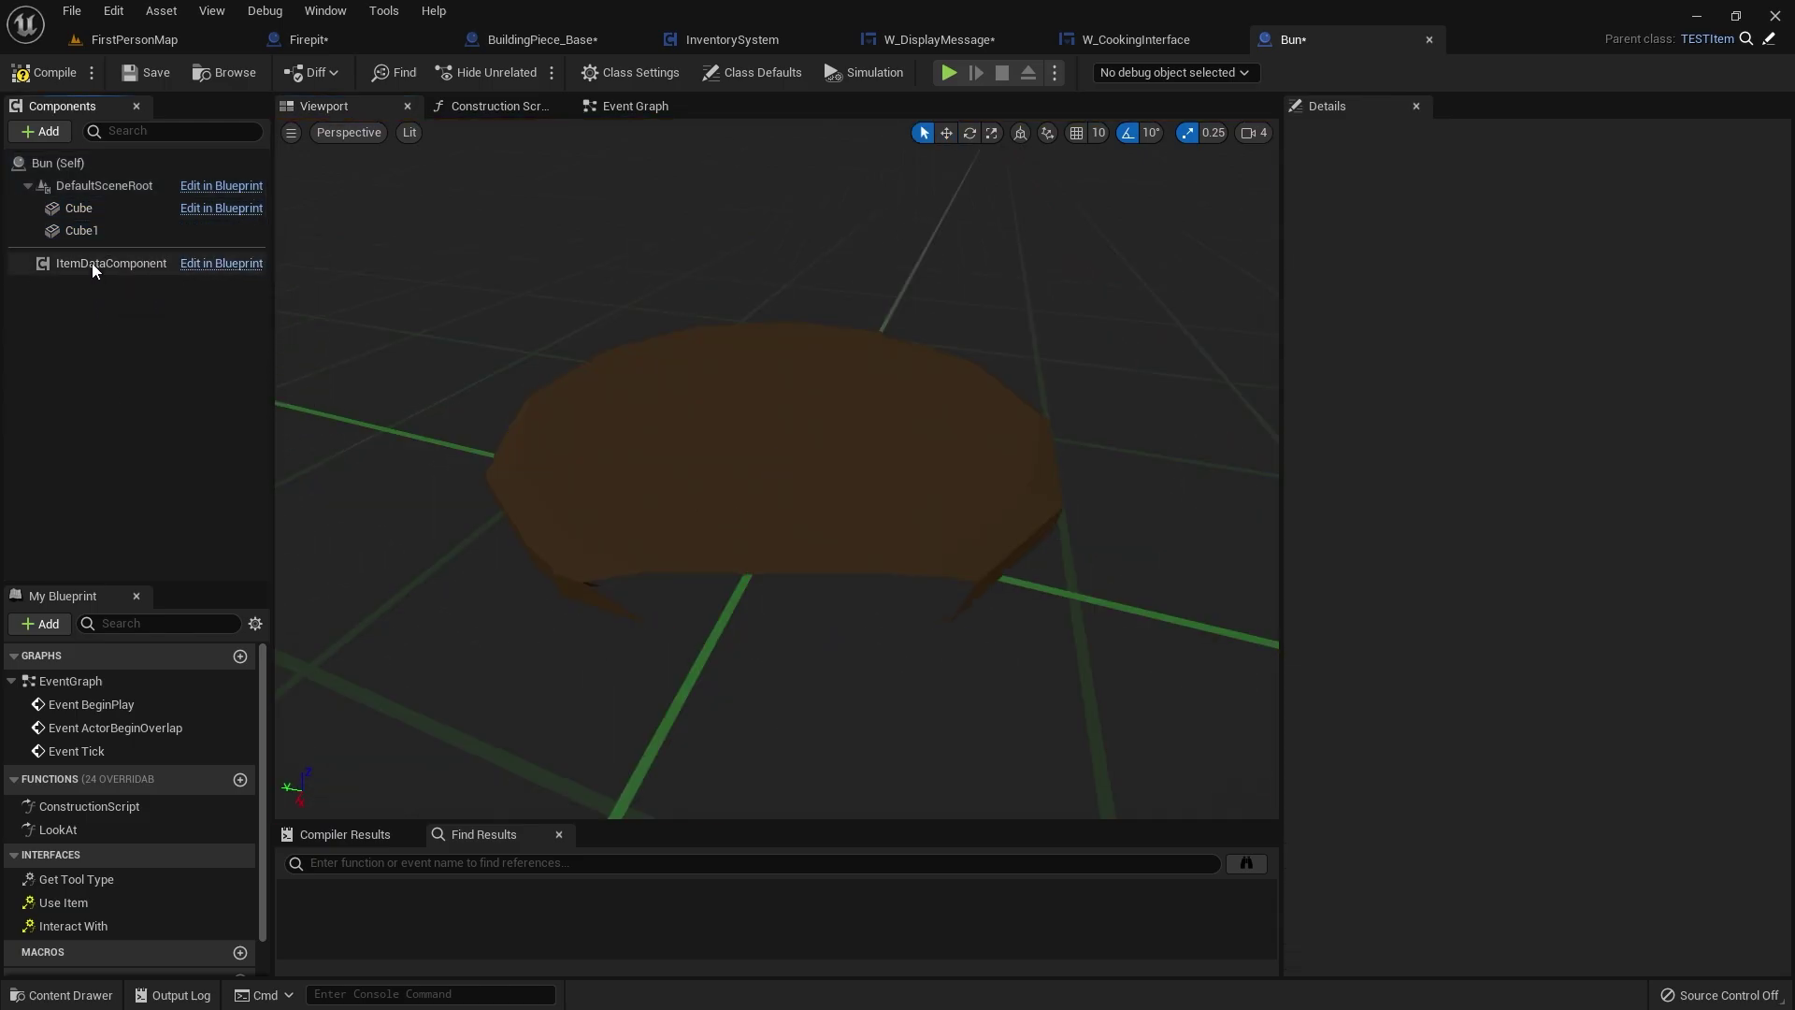
{"action": "left_click", "coordinate": [92, 231]}
{"action": "left_click", "coordinate": [1545, 496]}
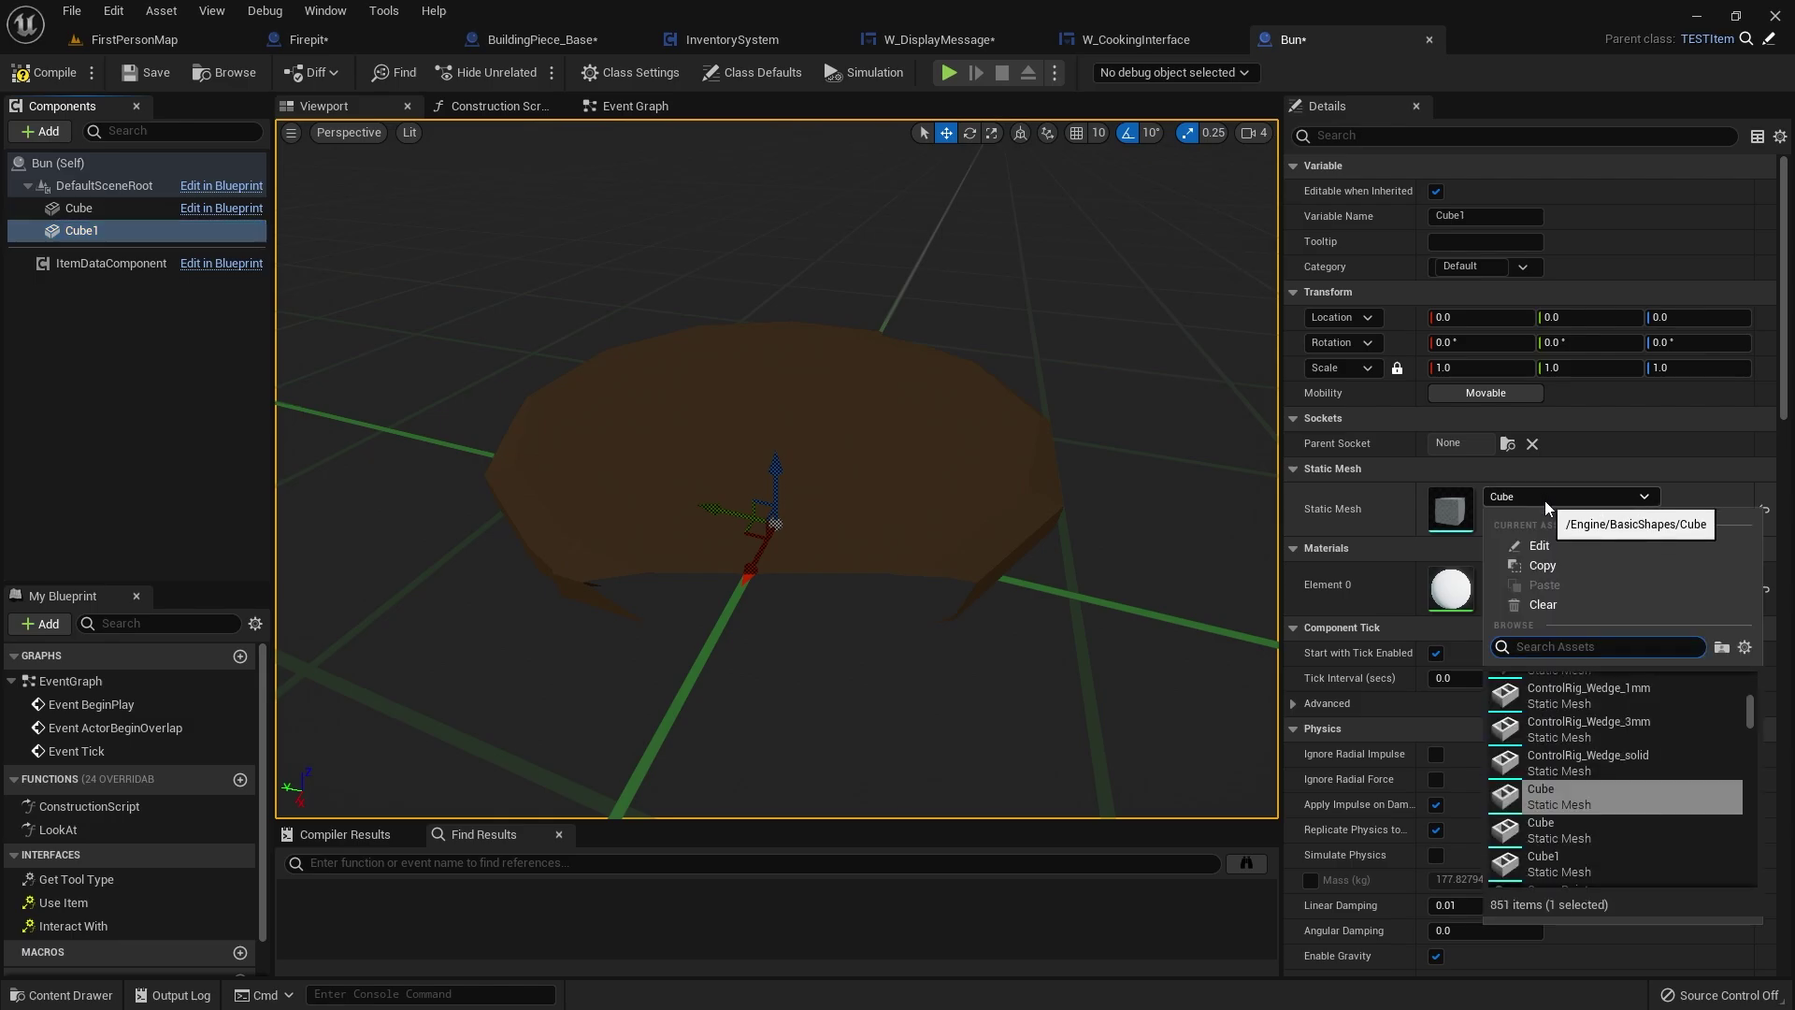
{"action": "type", "text": "burger"}
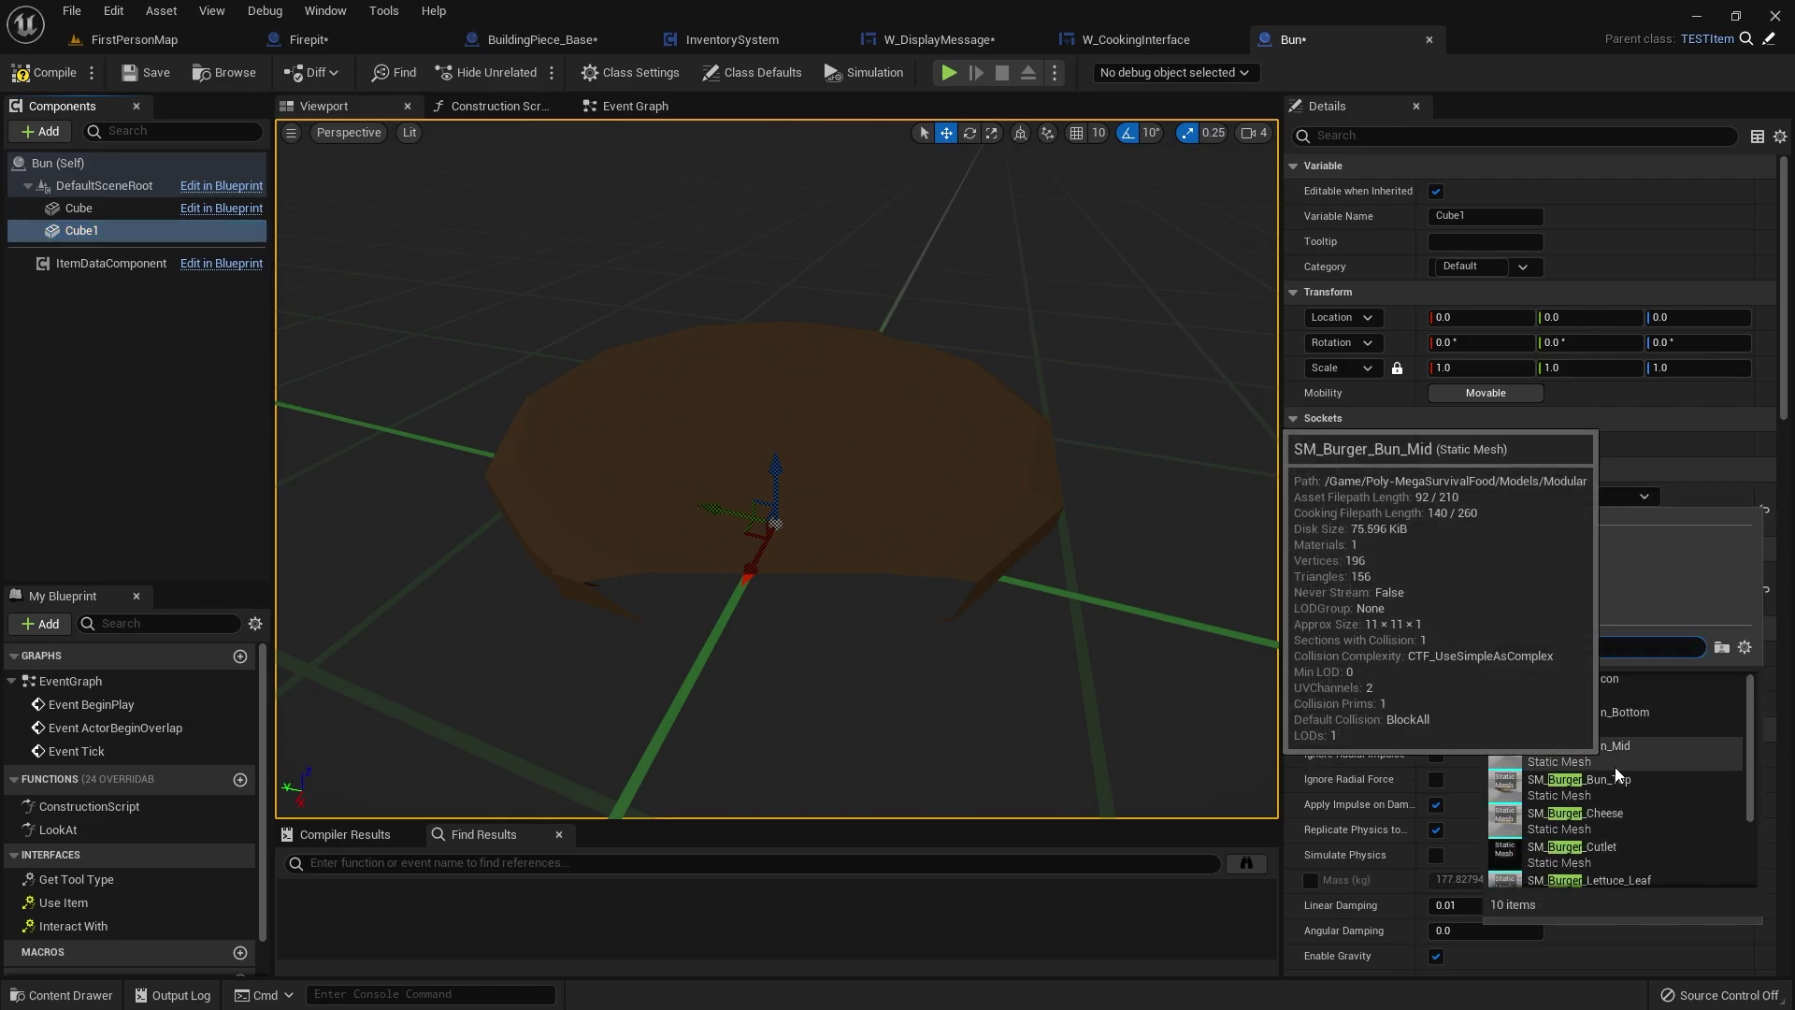
{"action": "left_click", "coordinate": [1616, 774]}
- Raise the bottom bun to Z 6.63
{"action": "left_click", "coordinate": [122, 212]}
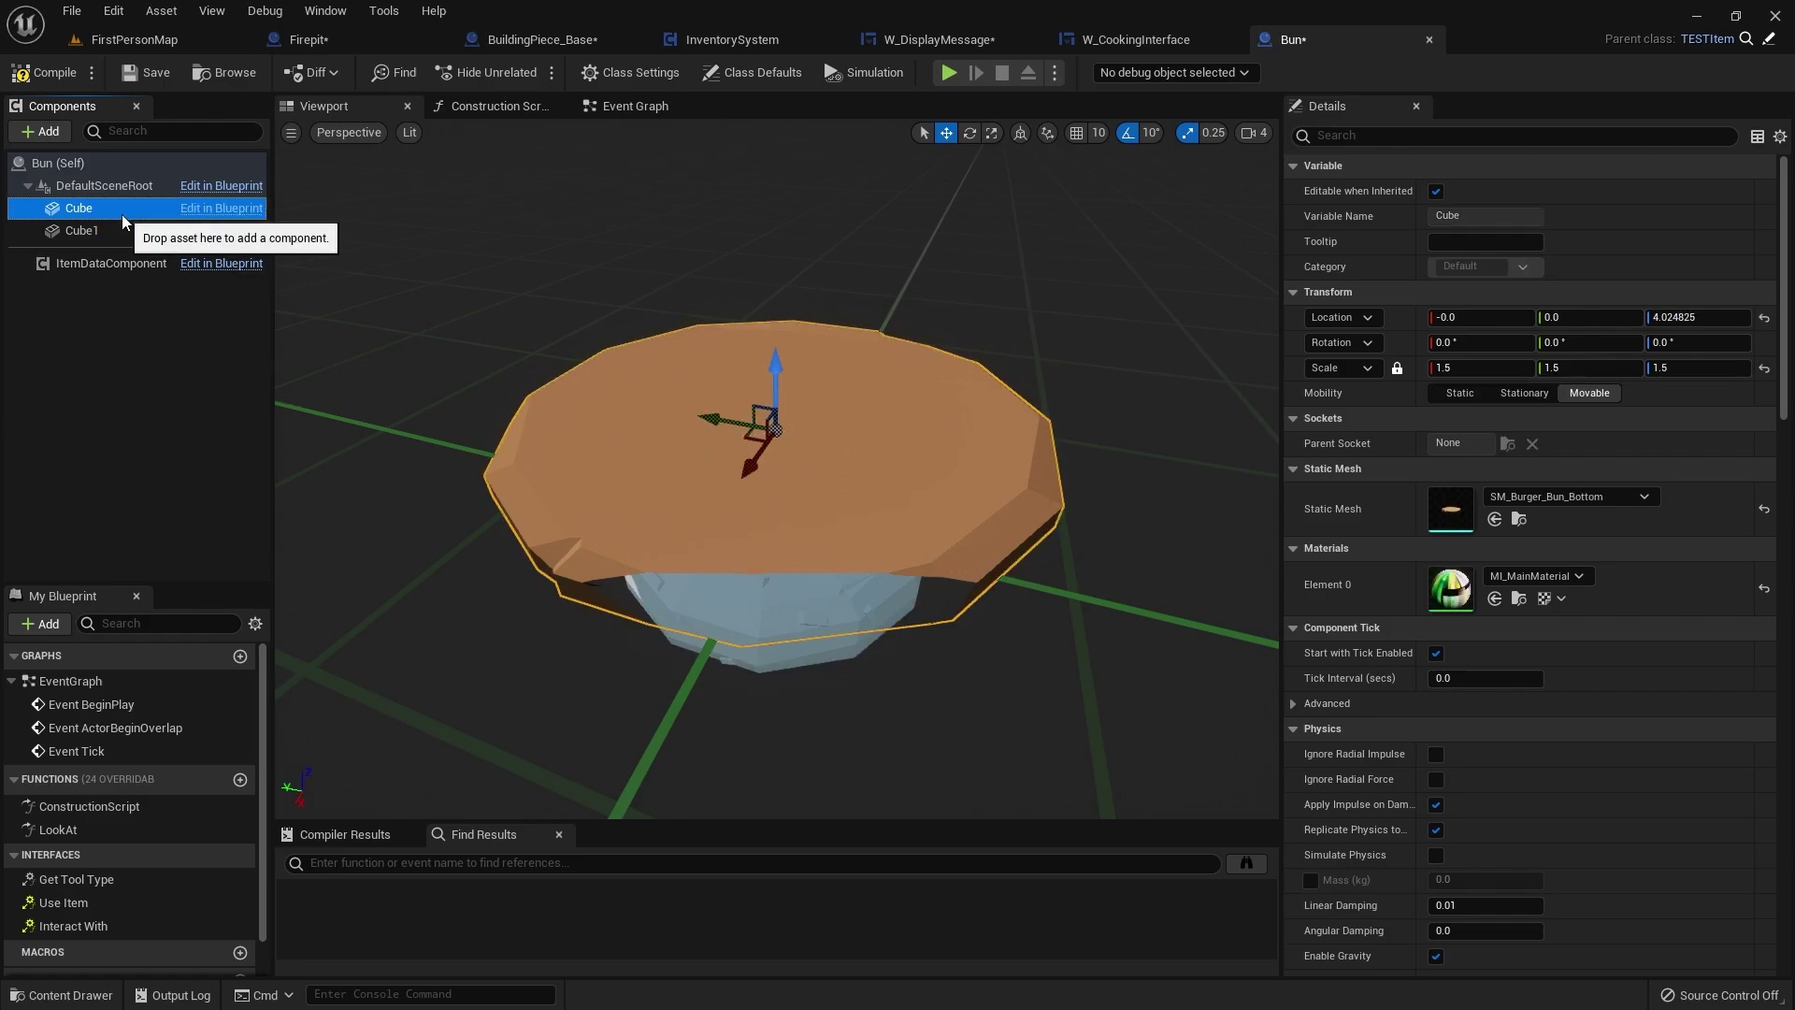
{"action": "scroll", "coordinate": [960, 503], "scroll_direction": "down", "scroll_amount": 5}
{"action": "key", "text": "f"}
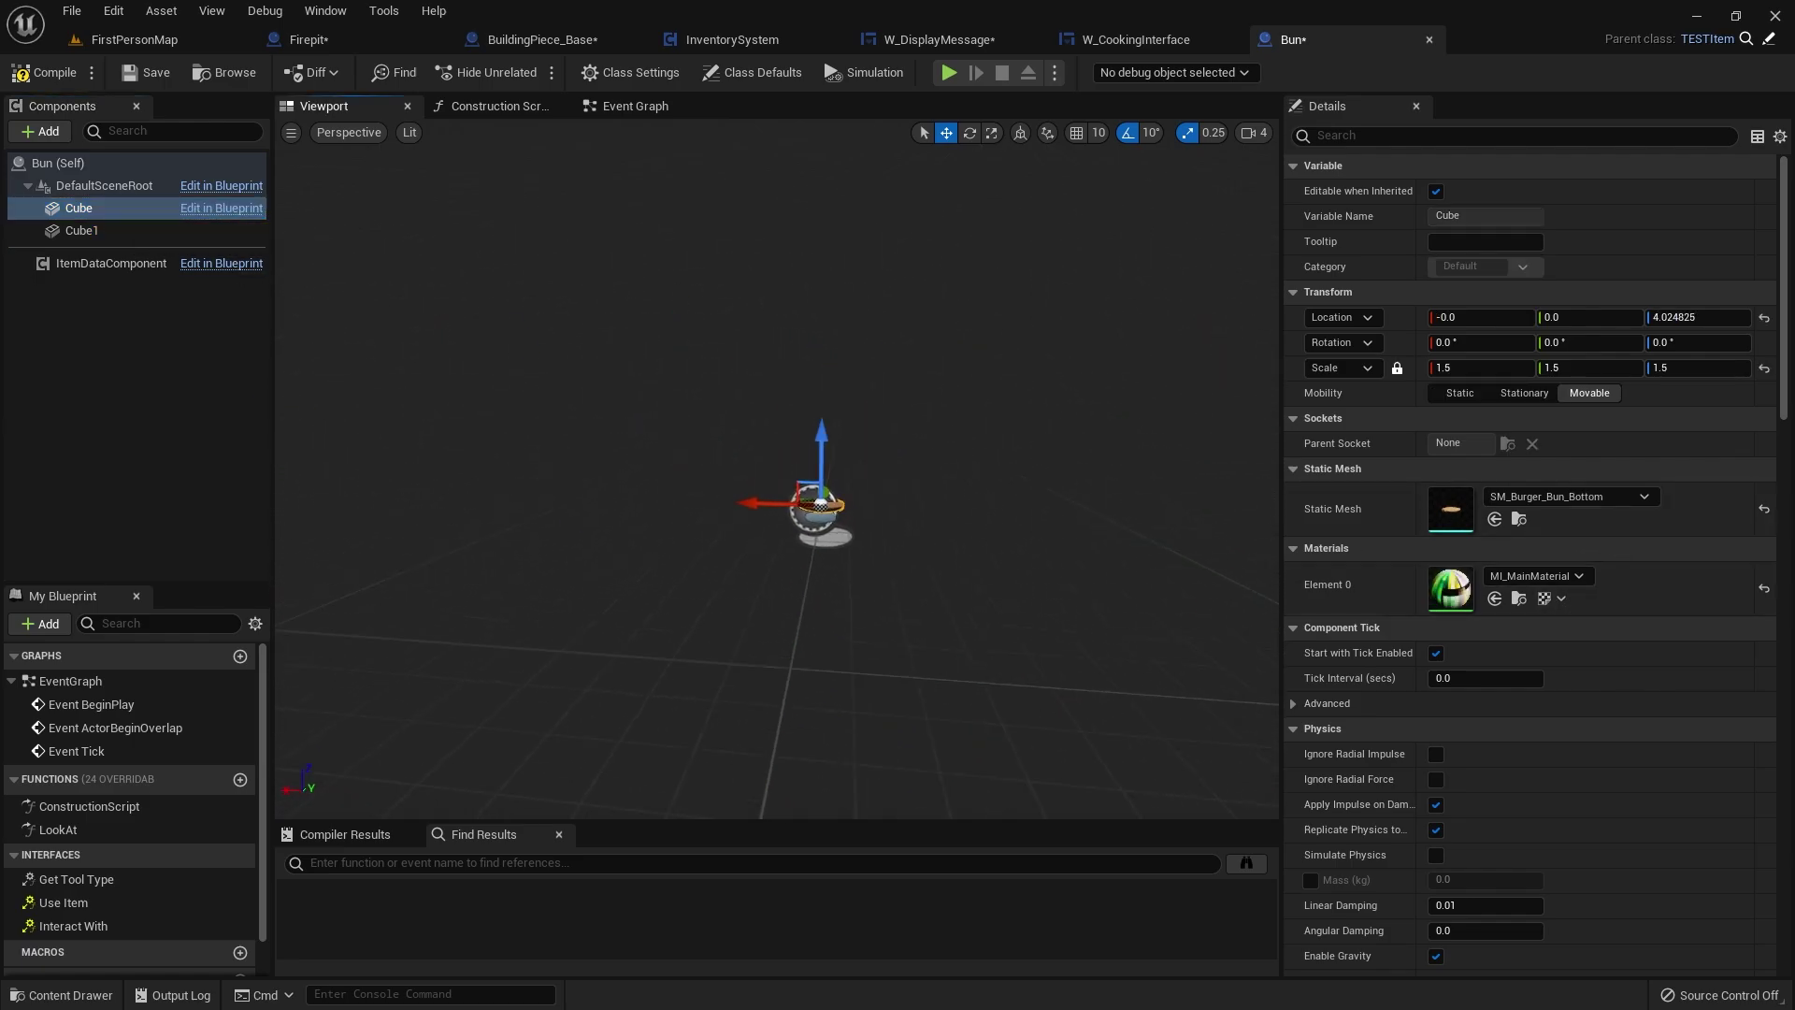
{"action": "scroll", "coordinate": [878, 448], "scroll_direction": "up", "scroll_amount": 3}
{"action": "mouse_move", "coordinate": [879, 448]}
{"action": "left_mouse_down"}
{"action": "mouse_move", "coordinate": [882, 346]}
{"action": "mouse_move", "coordinate": [887, 420]}
{"action": "left_mouse_up"}
- Restore the top bun's material to MI_MainMaterial and lift it to Z 10.65
{"action": "left_click", "coordinate": [878, 540]}
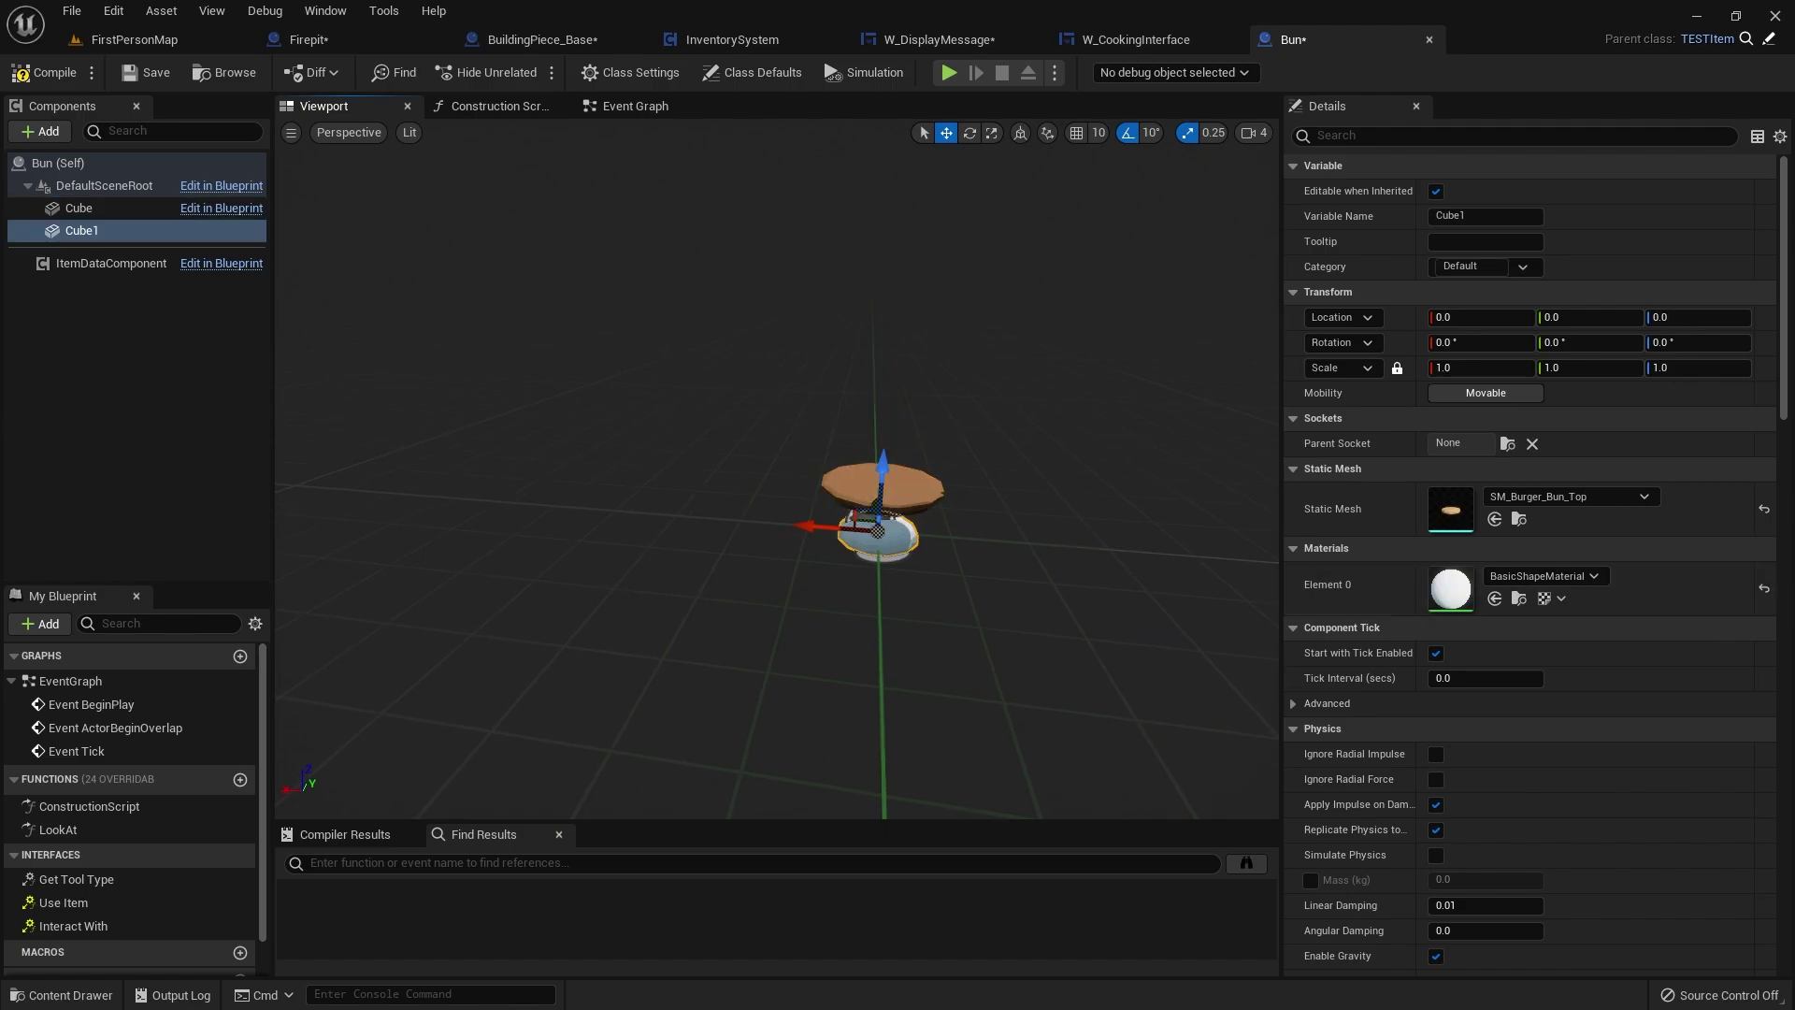
{"action": "left_click", "coordinate": [1763, 588]}
{"action": "left_click_drag", "start_coordinate": [882, 470], "coordinate": [879, 398]}
{"action": "key", "text": "f"}
{"action": "right_click_drag", "start_coordinate": [872, 568], "coordinate": [872, 569]}
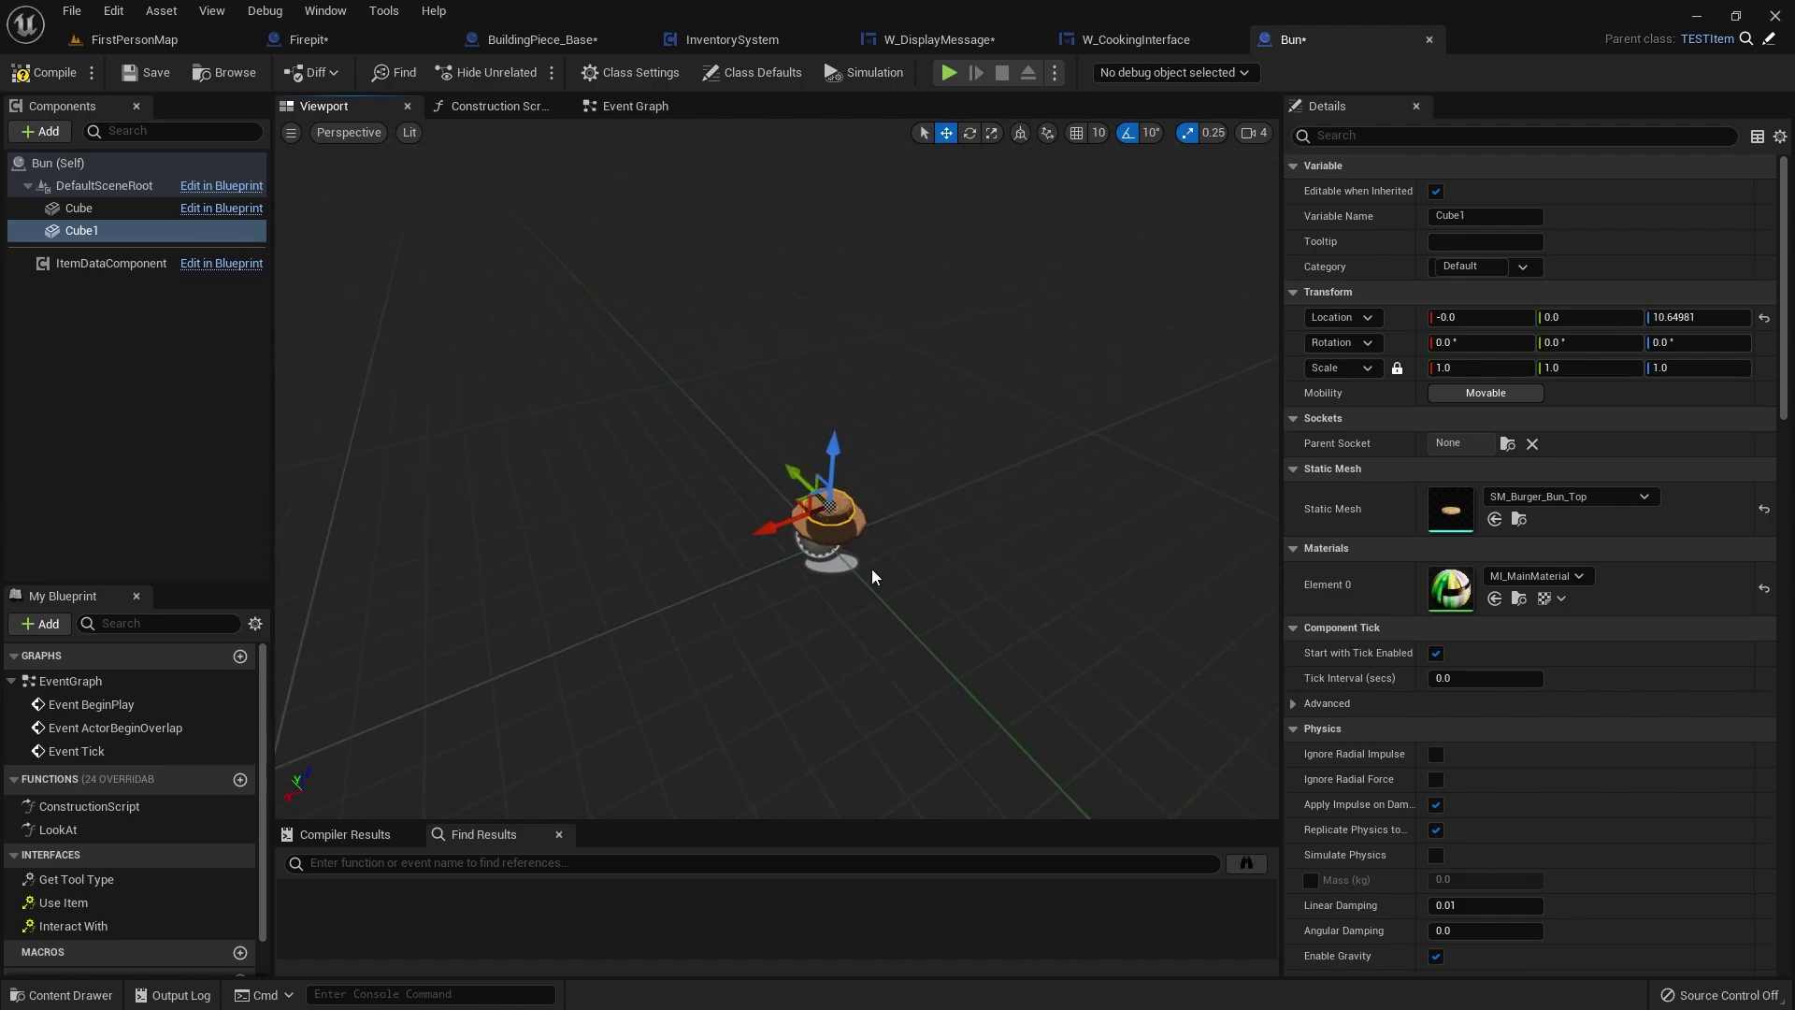
- Reset the bottom bun's scale to 1.0
{"action": "left_click", "coordinate": [829, 534]}
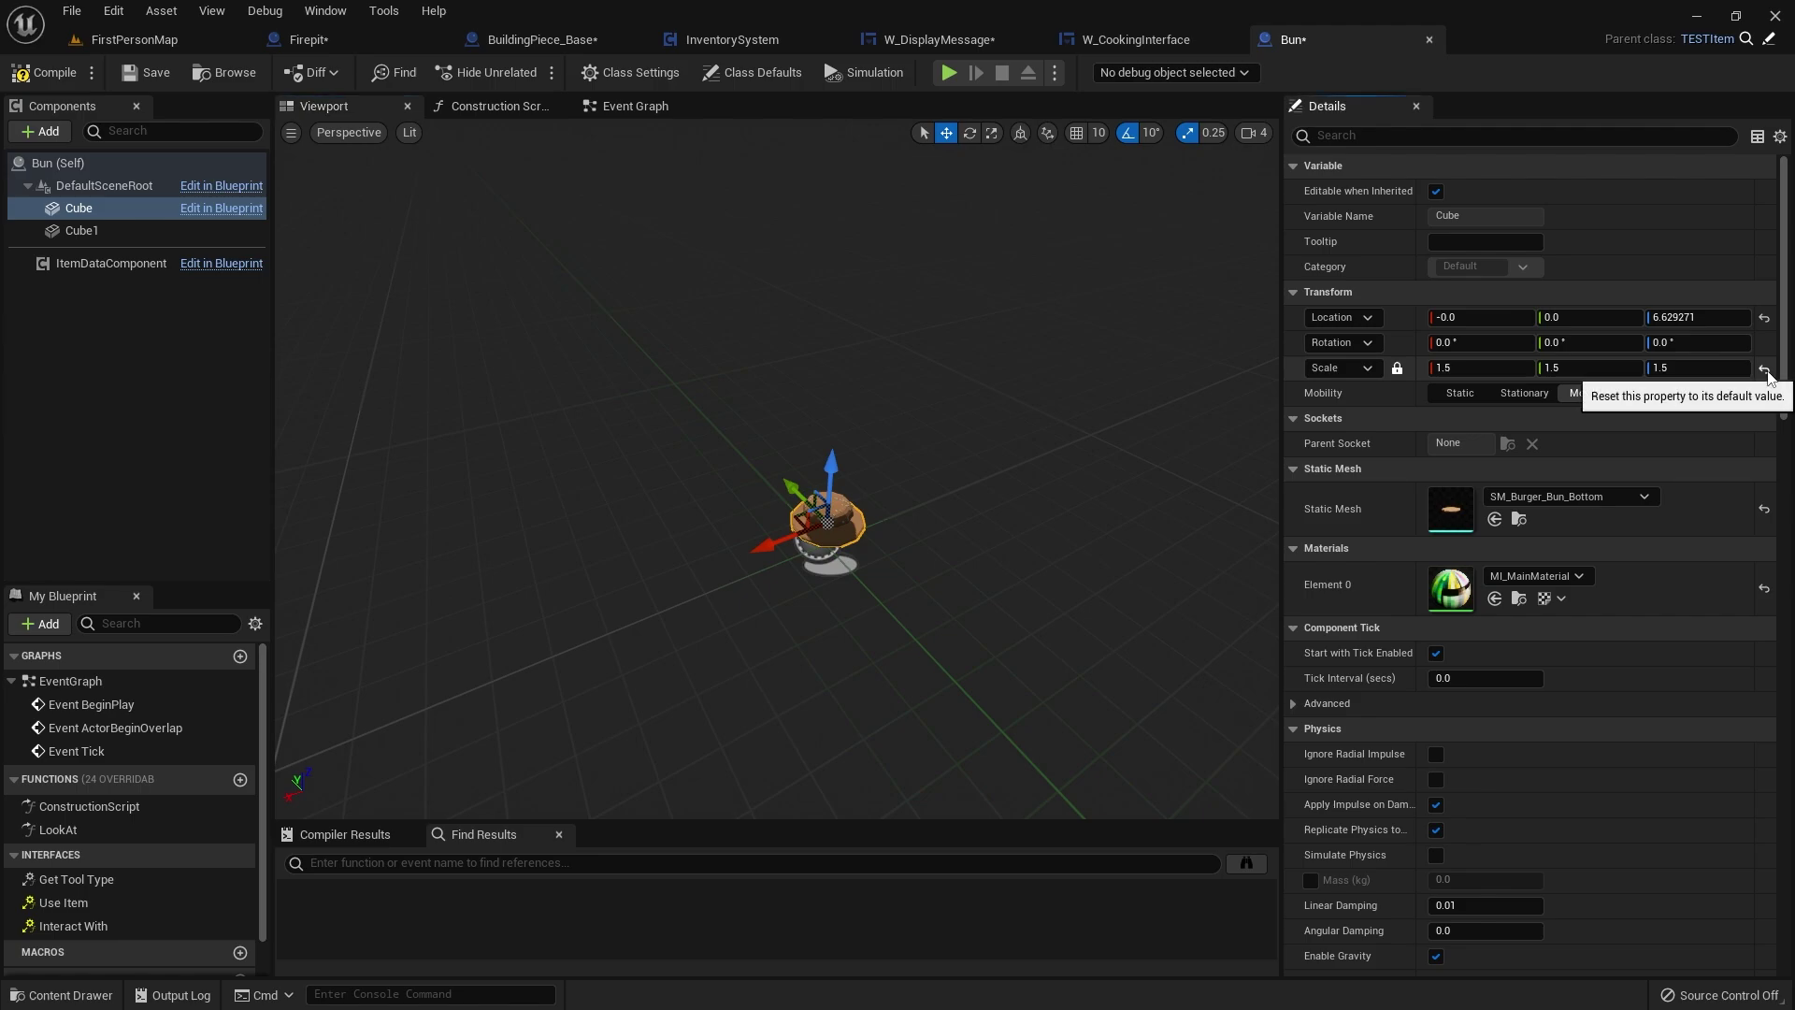
{"action": "left_click", "coordinate": [1764, 368]}
{"action": "right_click_drag", "start_coordinate": [776, 467], "coordinate": [776, 468]}
{"action": "right_click_drag", "start_coordinate": [972, 495], "coordinate": [973, 495]}
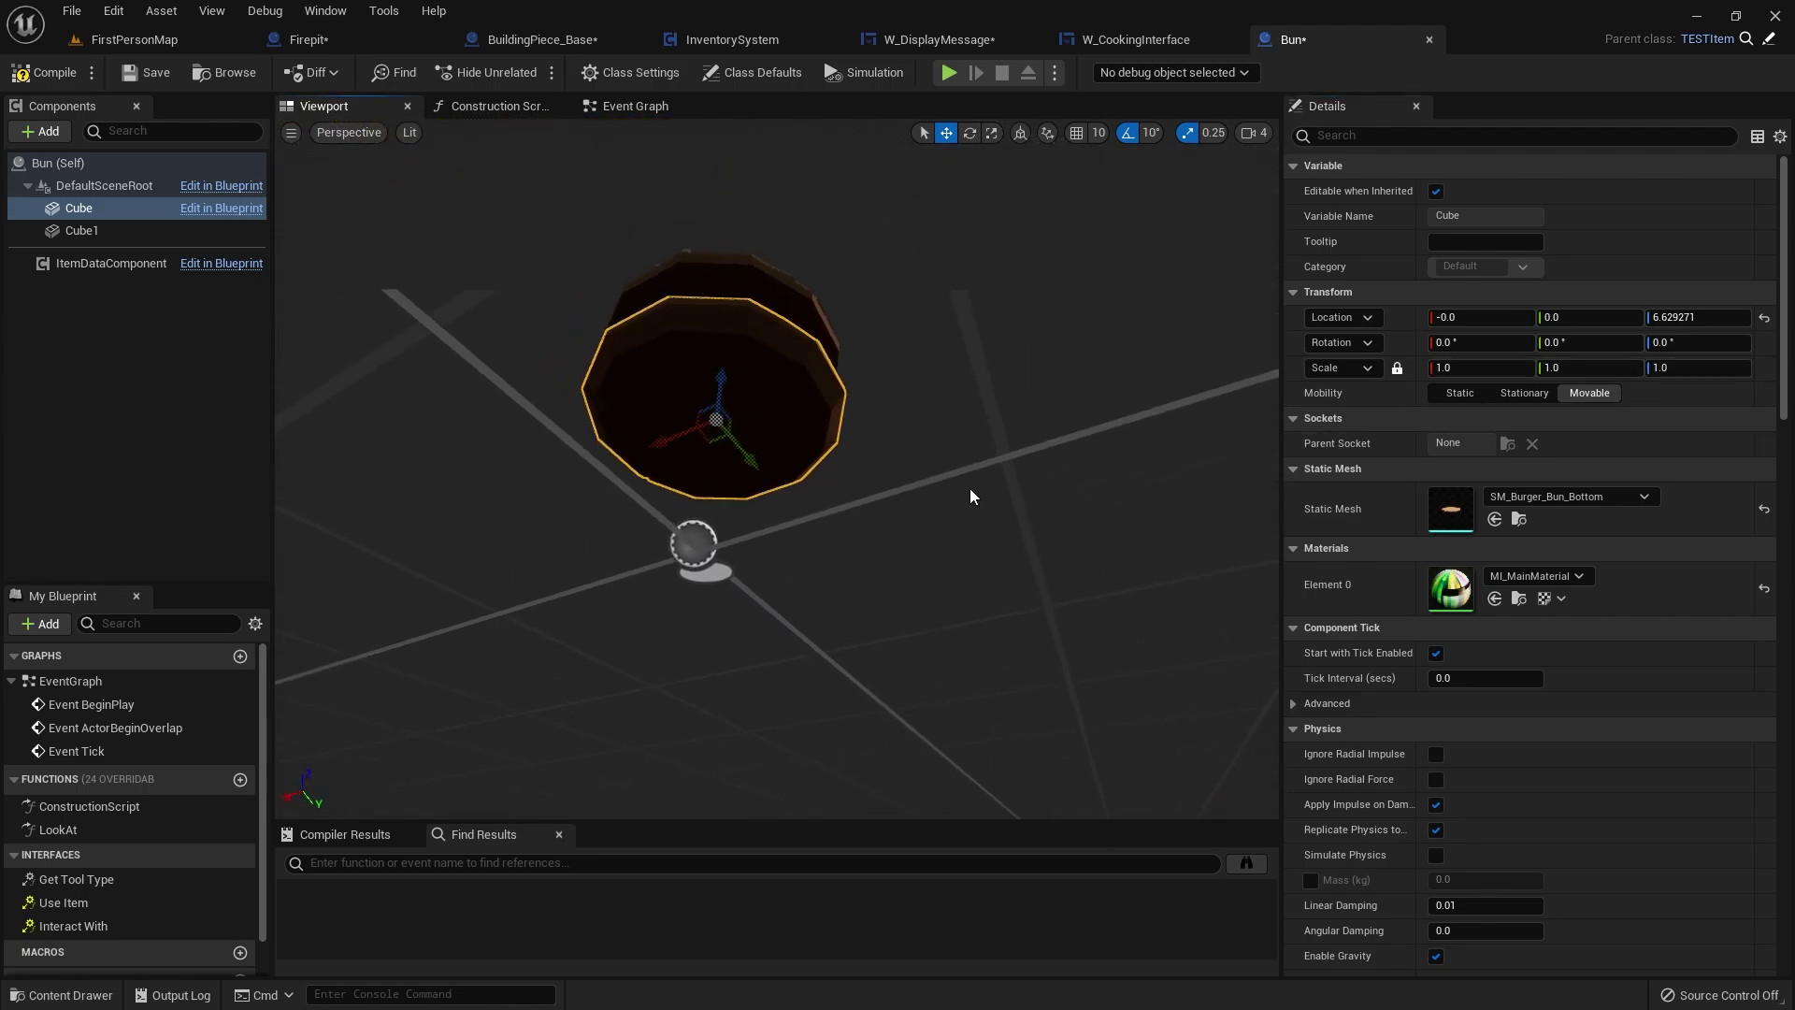
{"action": "left_click", "coordinate": [725, 277]}
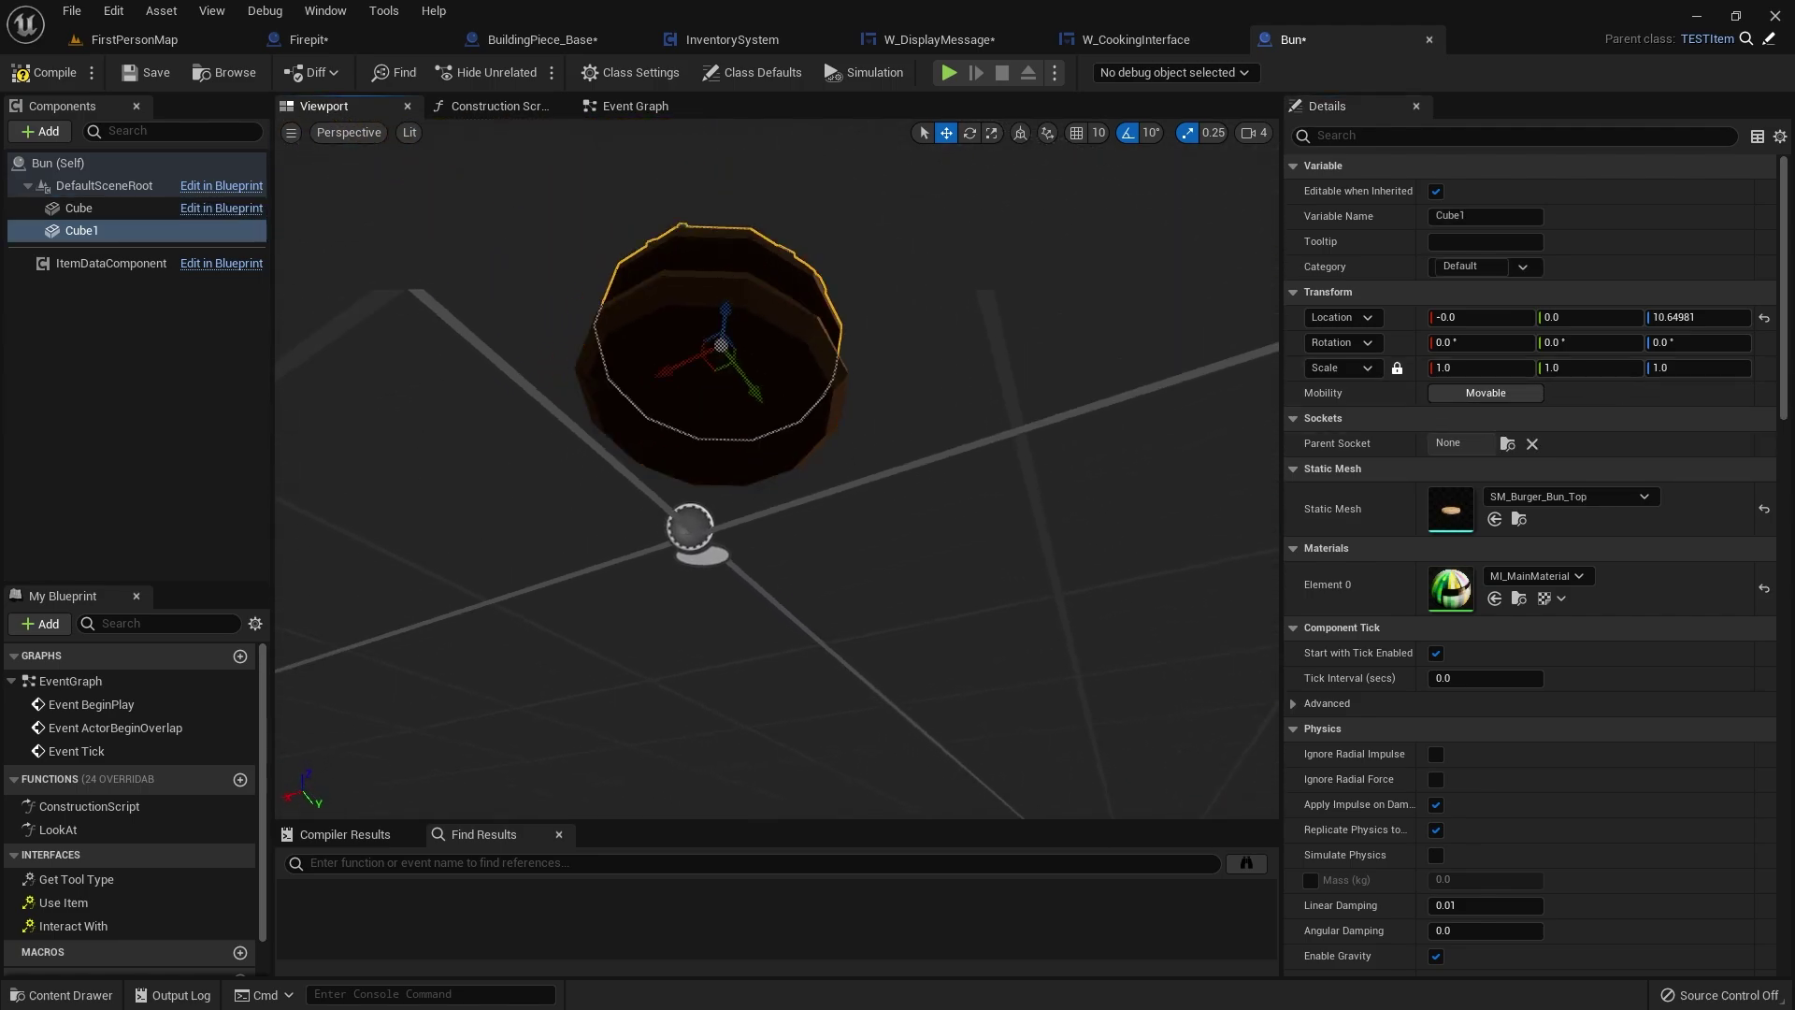
{"action": "left_click", "coordinate": [710, 458]}
- Lower the top bun onto the bottom bun and select both bun components
{"action": "right_click_drag", "start_coordinate": [706, 316], "coordinate": [757, 393]}
{"action": "left_click_drag", "start_coordinate": [766, 391], "coordinate": [777, 305]}
{"action": "left_click", "coordinate": [762, 271]}
{"action": "right_click_drag", "start_coordinate": [779, 332], "coordinate": [789, 372]}
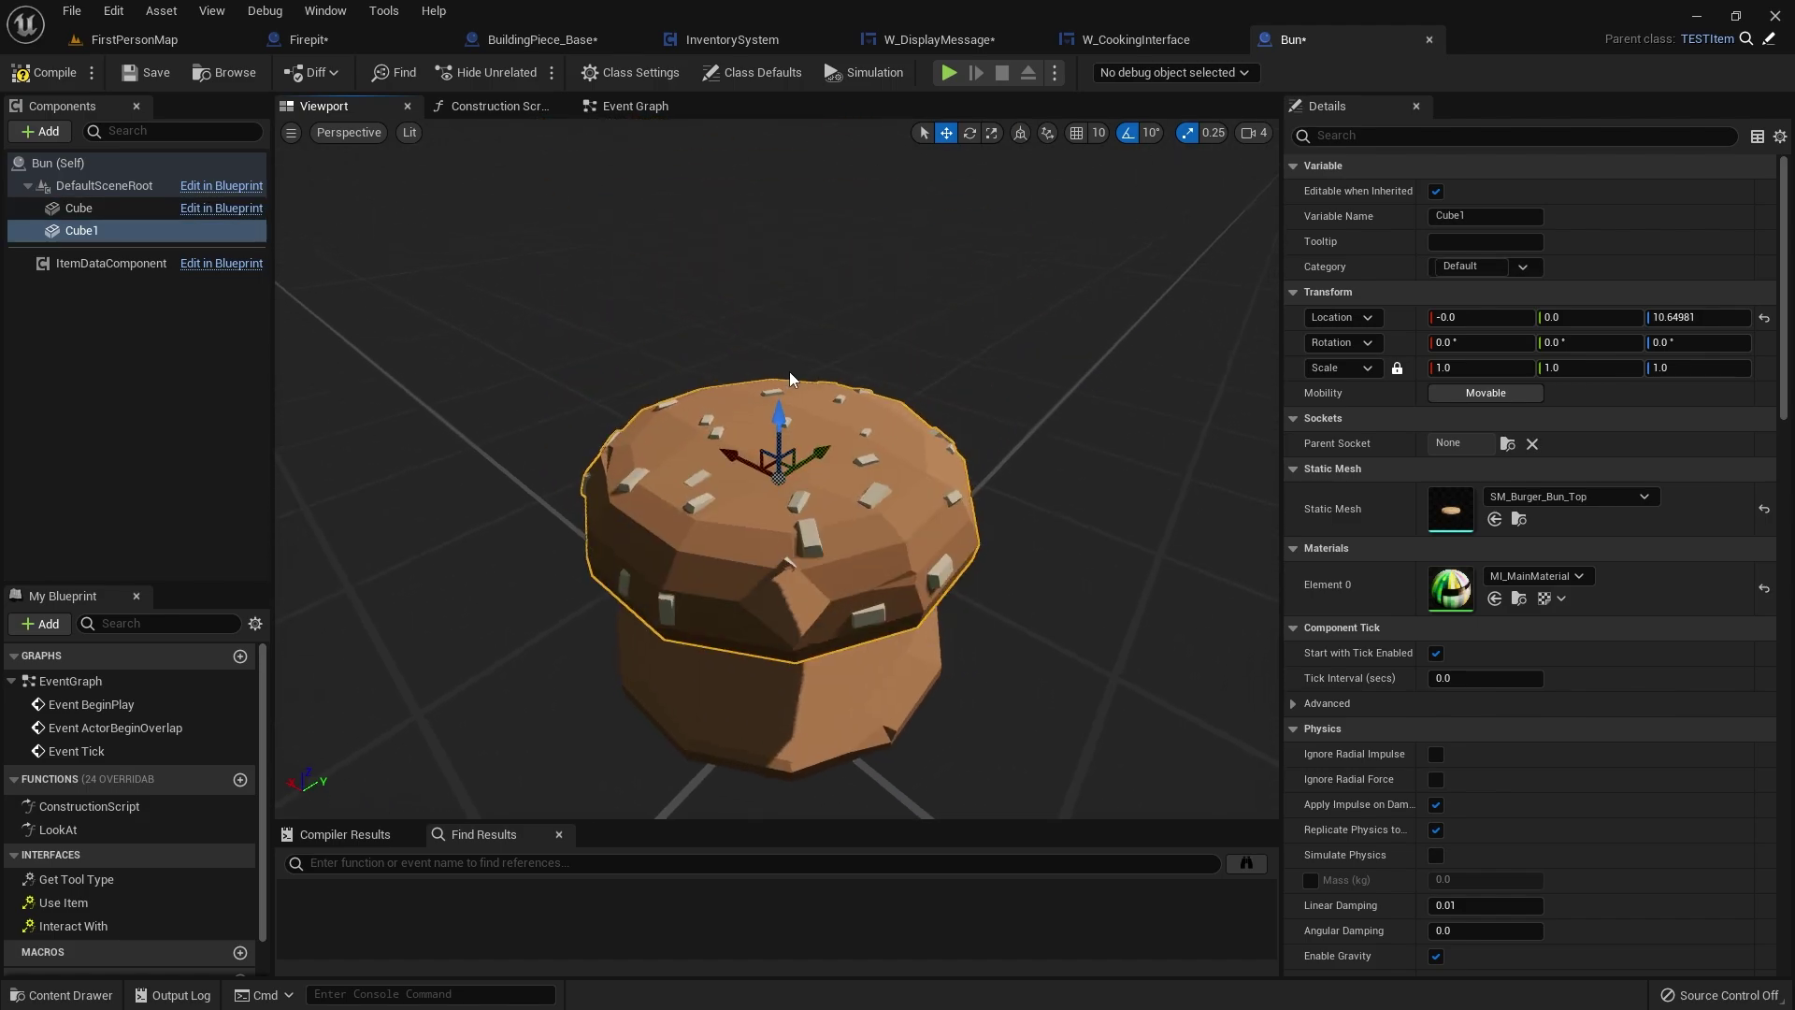
{"action": "left_click_drag", "start_coordinate": [778, 423], "coordinate": [791, 559]}
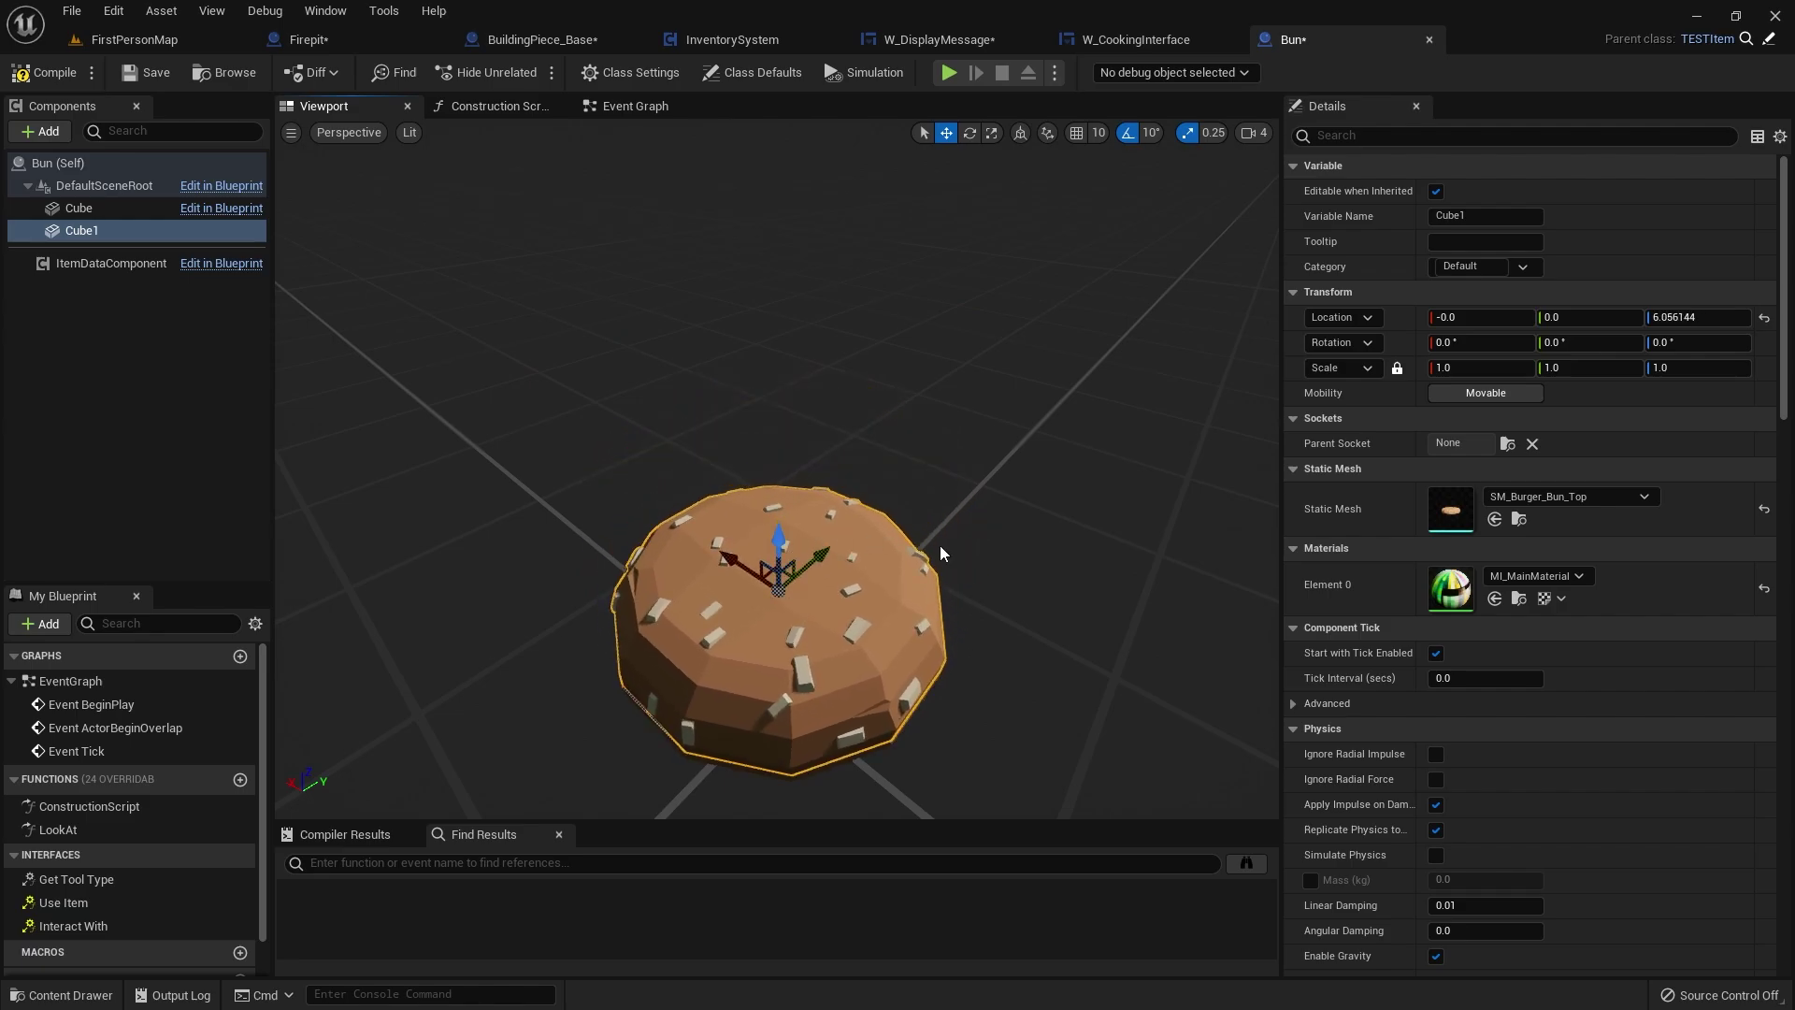
{"action": "left_click", "coordinate": [78, 208], "text": "ctrl"}
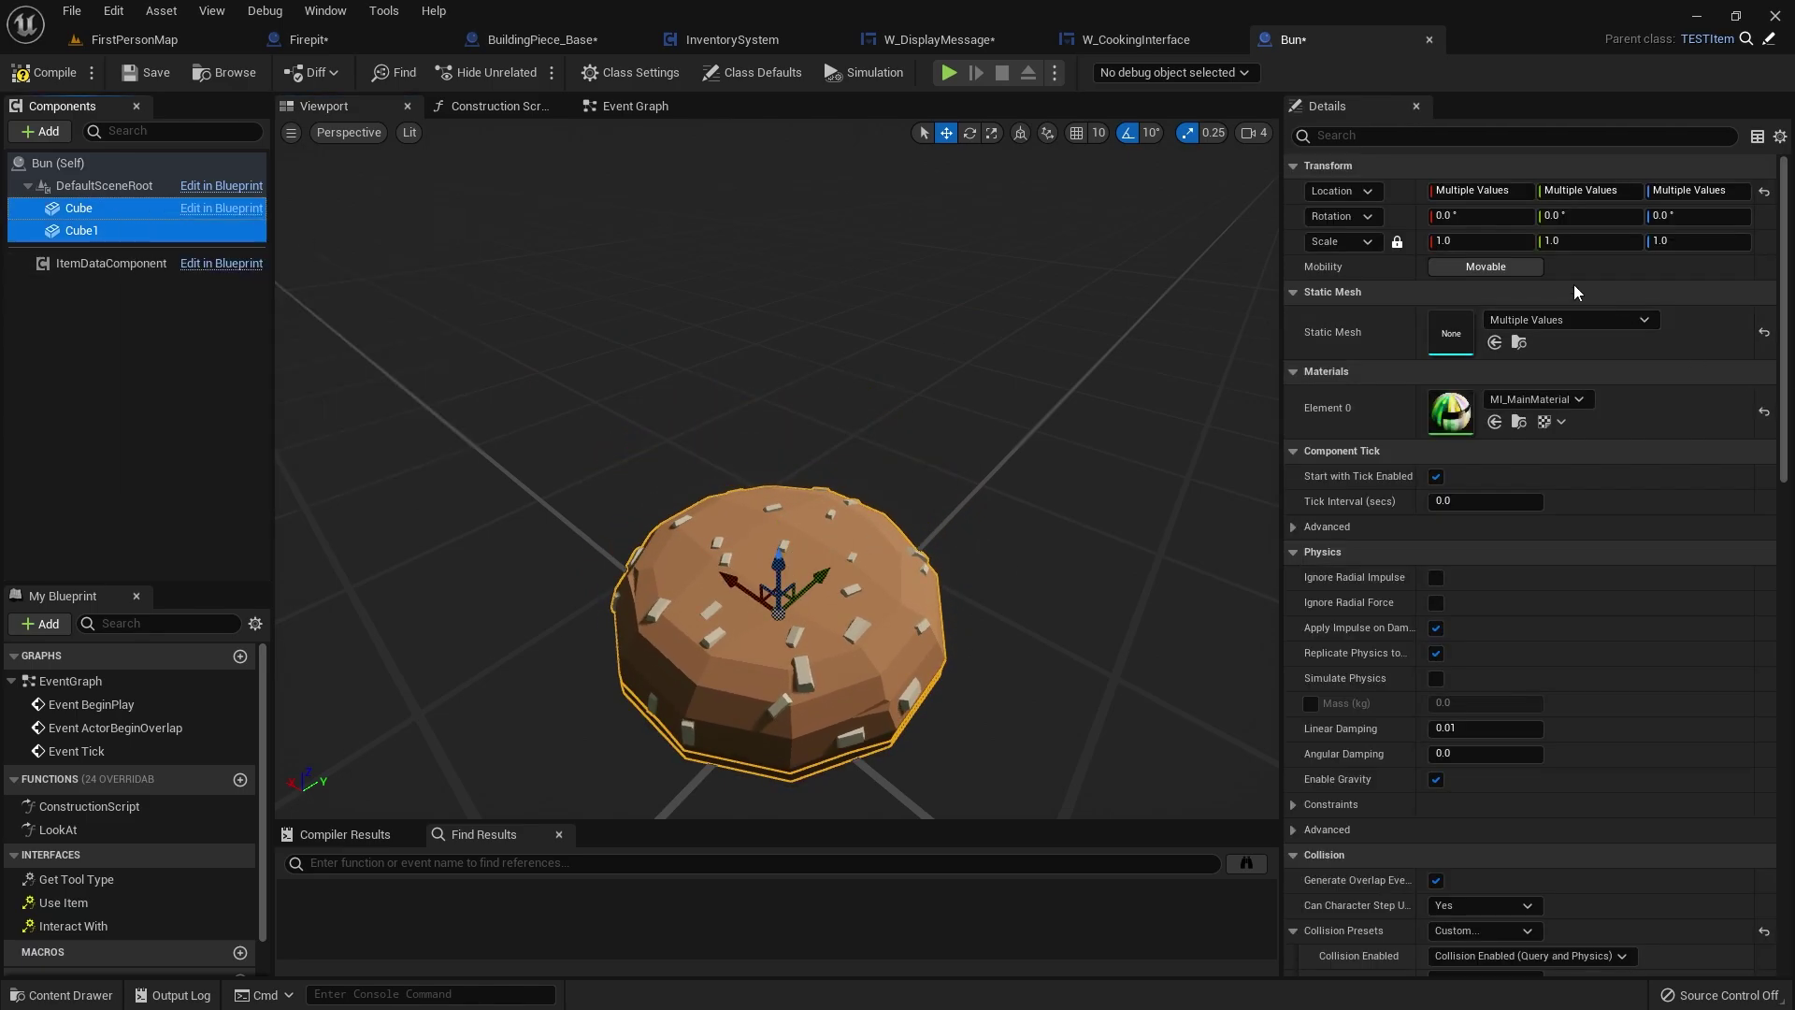
- Scale both bun pieces to 1.5 on X, Y and Z
{"action": "left_click", "coordinate": [1477, 241]}
{"action": "type", "text": "1.5"}
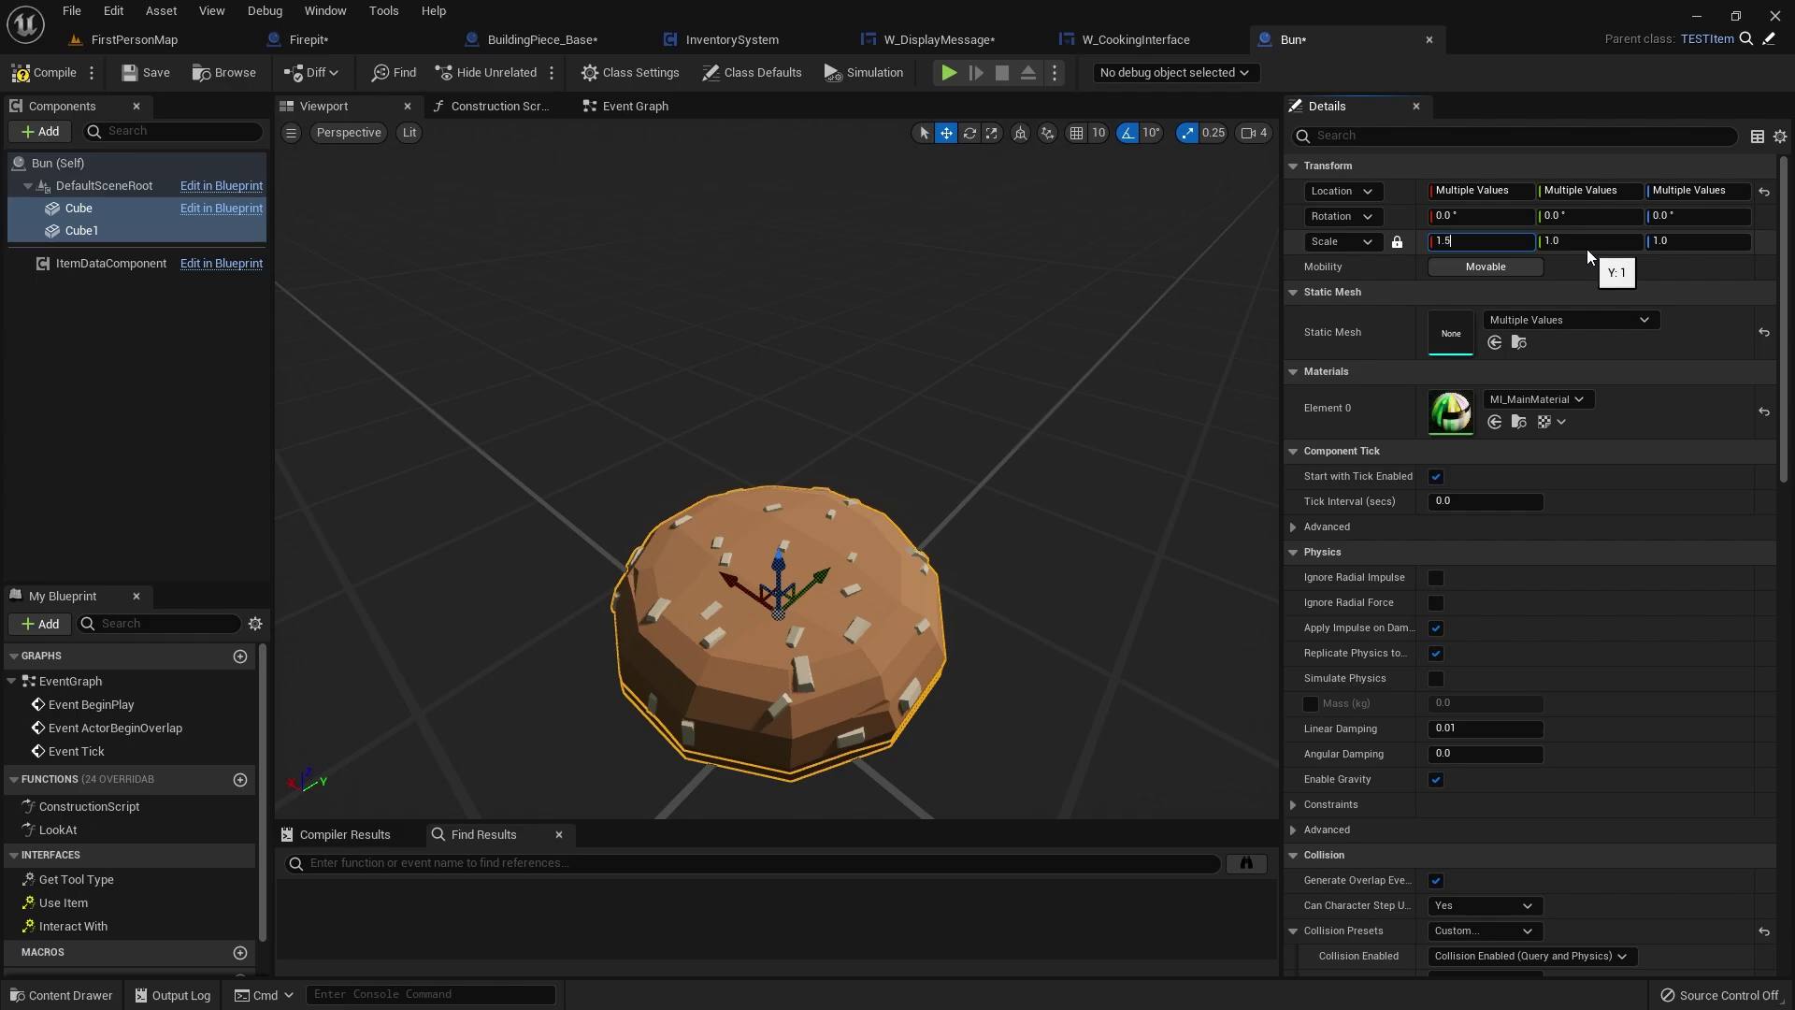
{"action": "key", "text": "Tab"}
{"action": "type", "text": "1.5"}
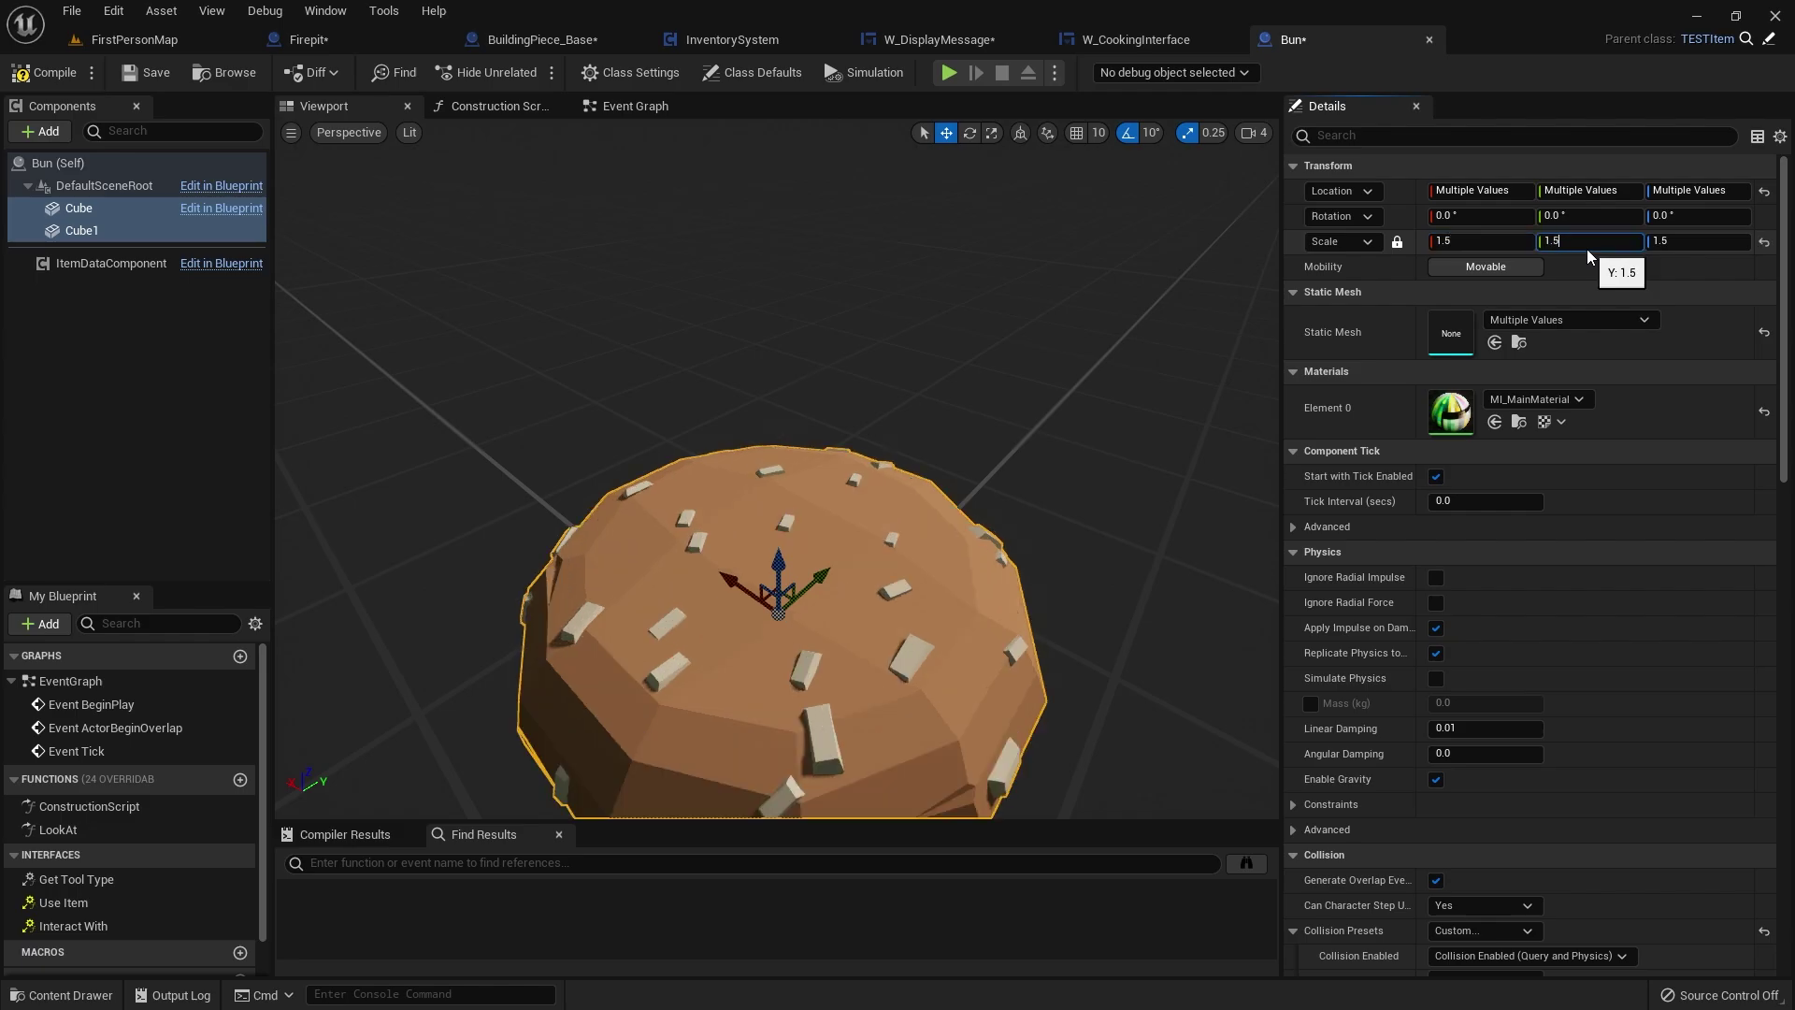
{"action": "key", "text": "Tab"}
{"action": "type", "text": "1.5"}
{"action": "key", "text": "Return"}
- Raise the top bun slightly, then save and close the Bun blueprint
{"action": "scroll", "coordinate": [1114, 495], "scroll_direction": "down", "scroll_amount": 3}
{"action": "right_click_drag", "start_coordinate": [938, 320], "coordinate": [938, 321]}
{"action": "left_click", "coordinate": [861, 383]}
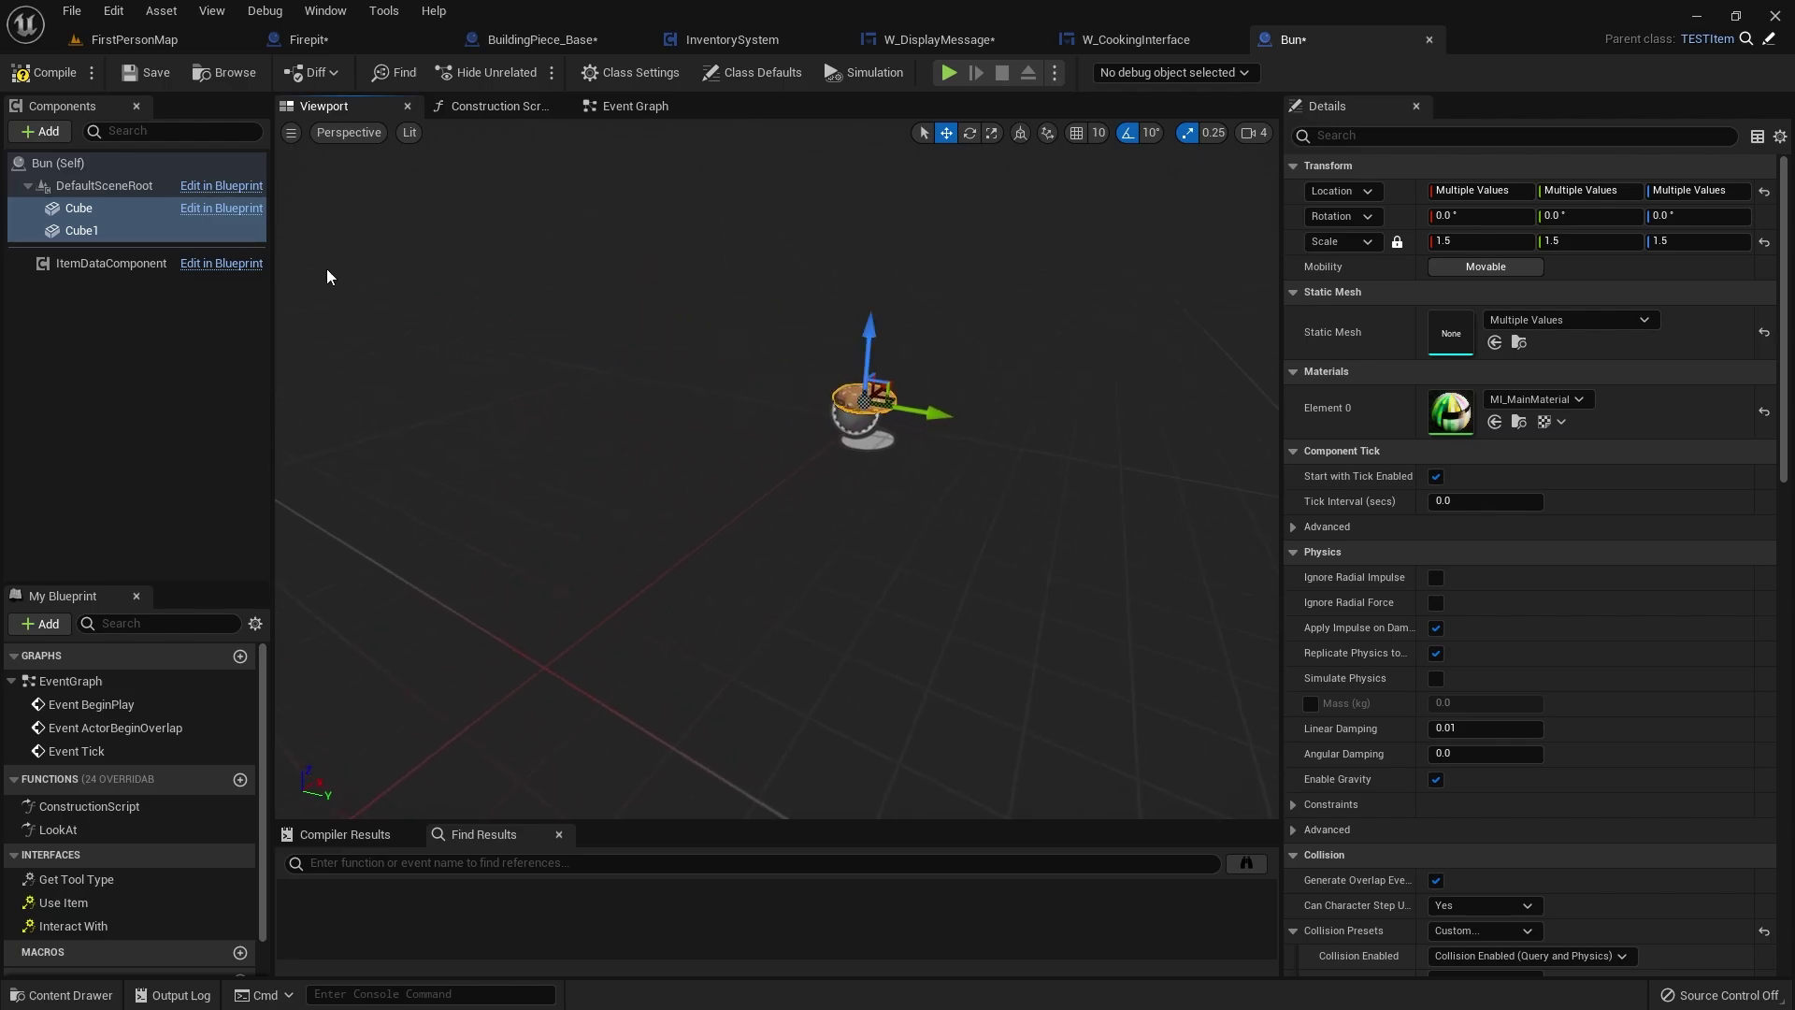
{"action": "left_click_drag", "start_coordinate": [864, 310], "coordinate": [870, 311]}
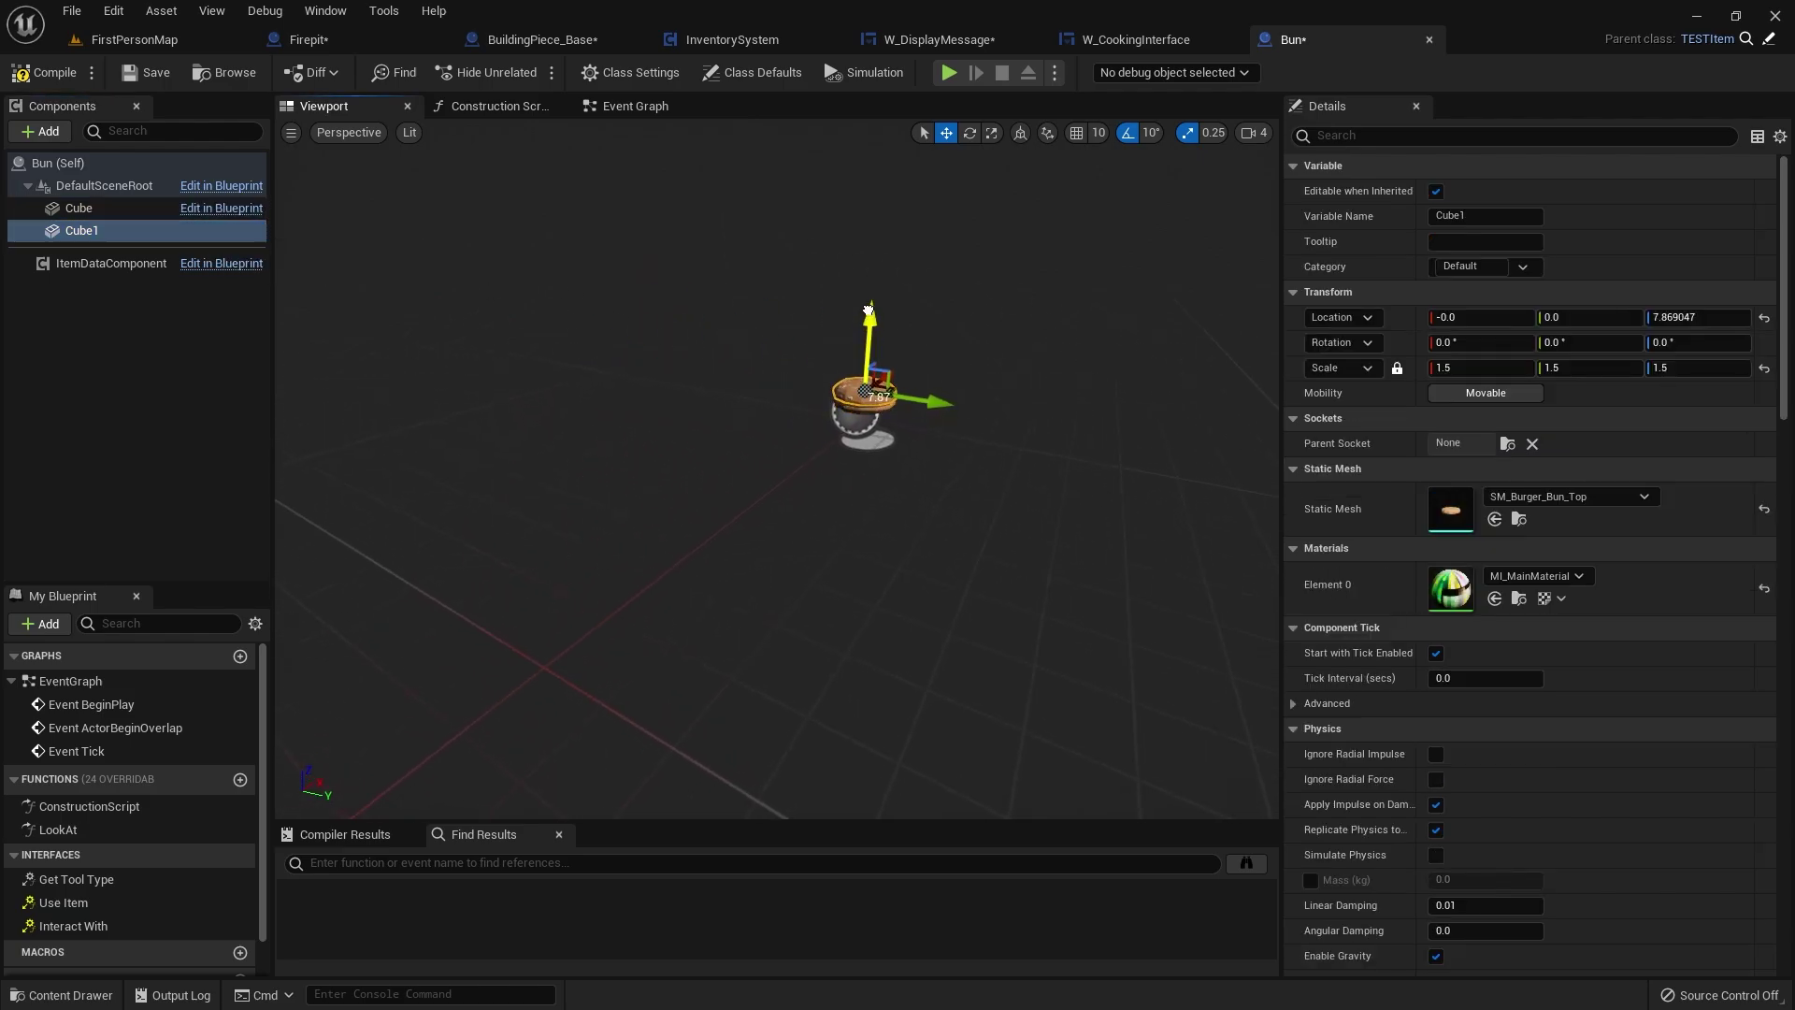
{"action": "left_click", "coordinate": [132, 75]}
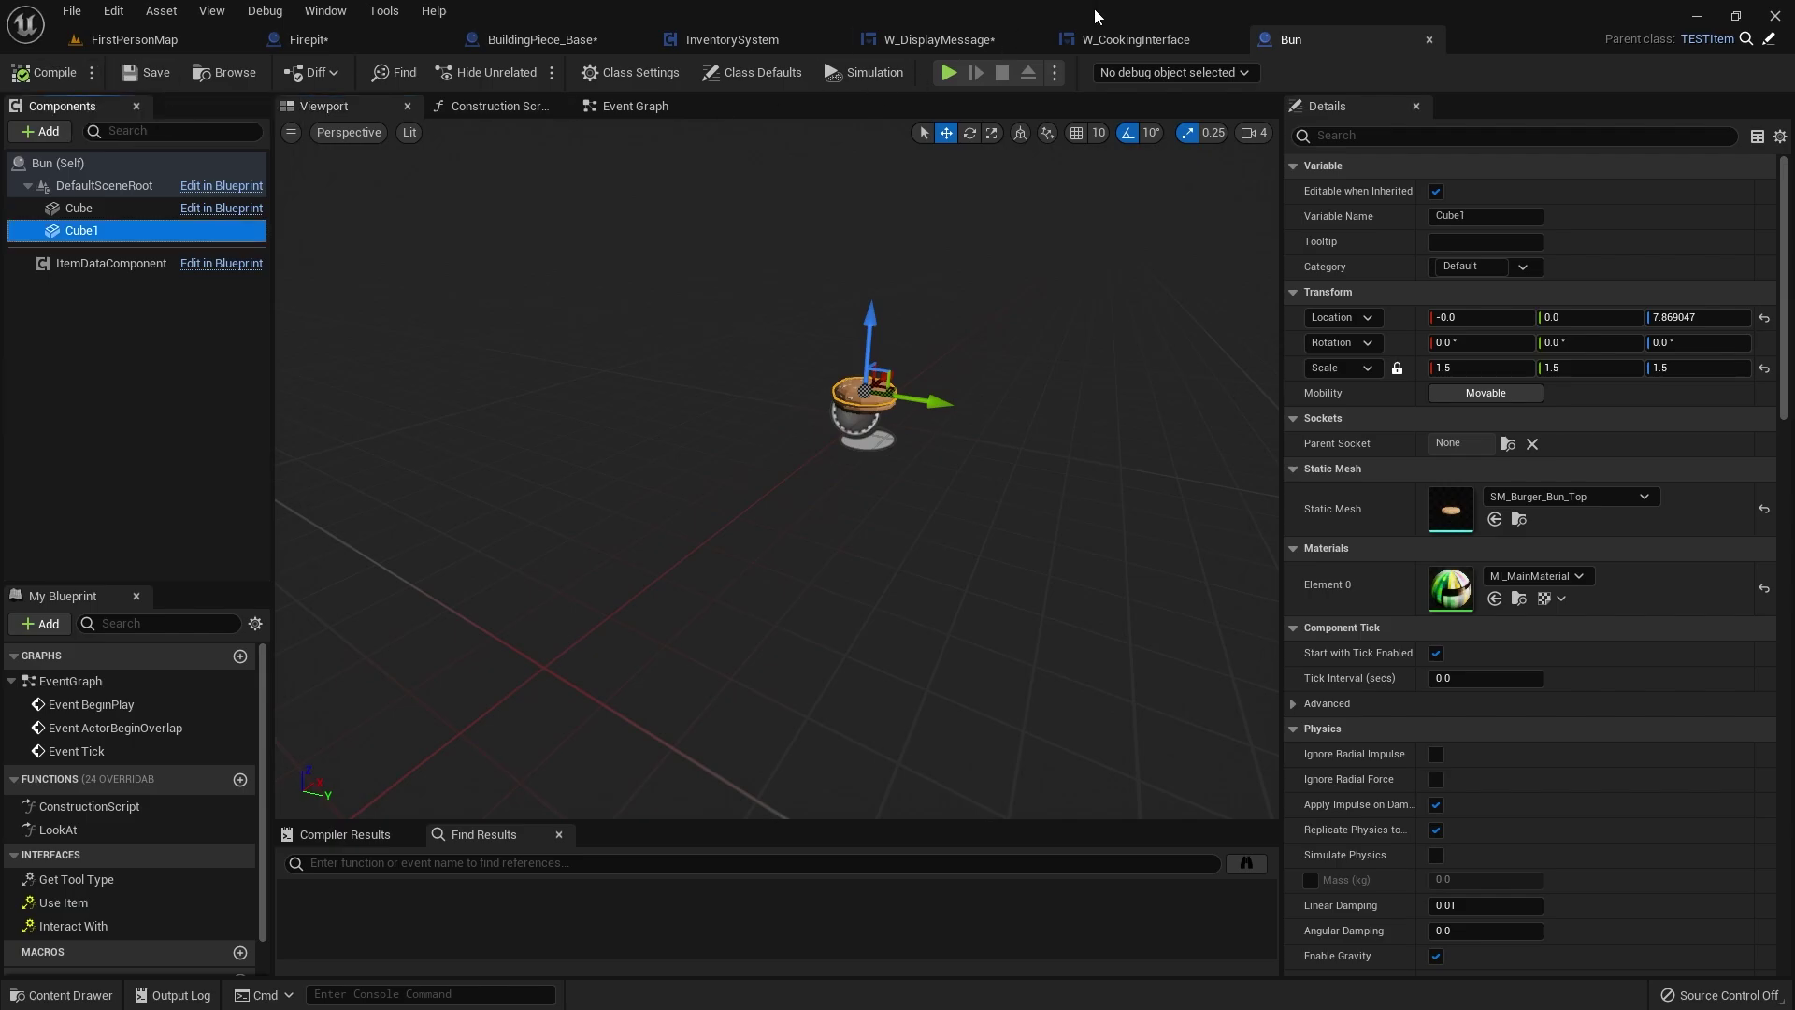
{"action": "left_click", "coordinate": [1429, 39]}
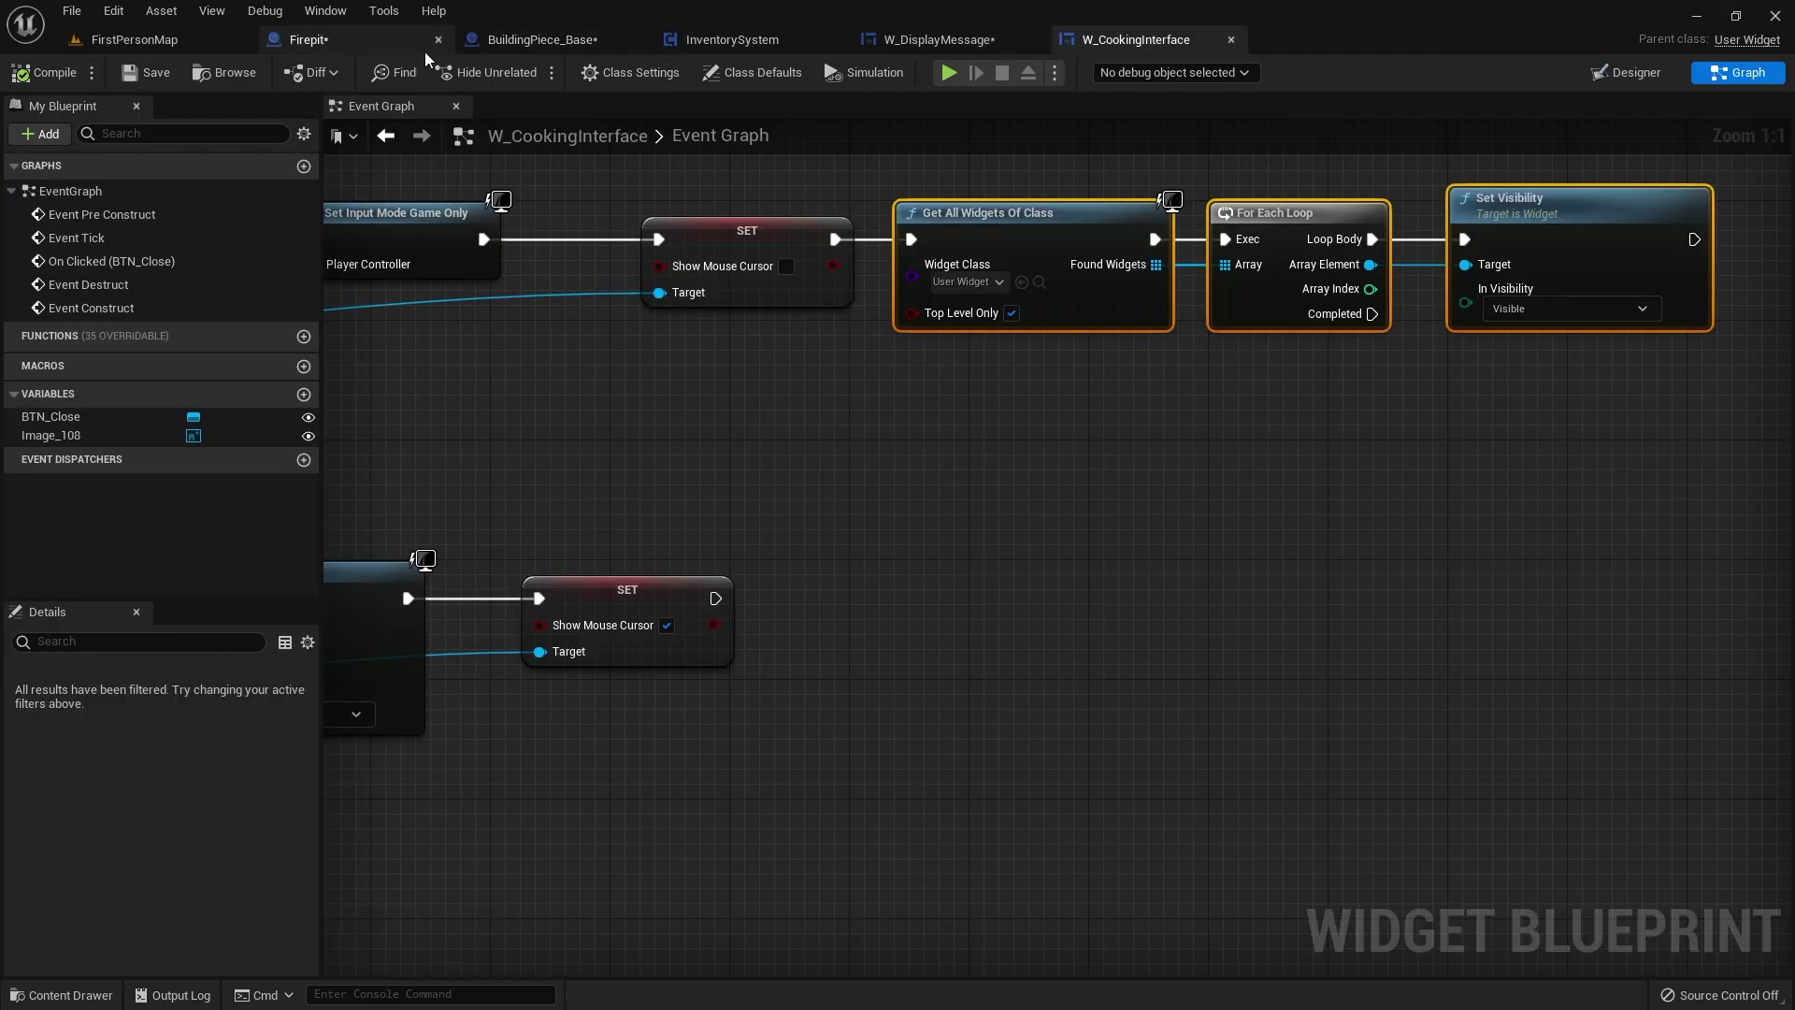
- Open the Item_Data data table from the Inventory folder
{"action": "left_click", "coordinate": [62, 995]}
{"action": "left_click", "coordinate": [1028, 881]}
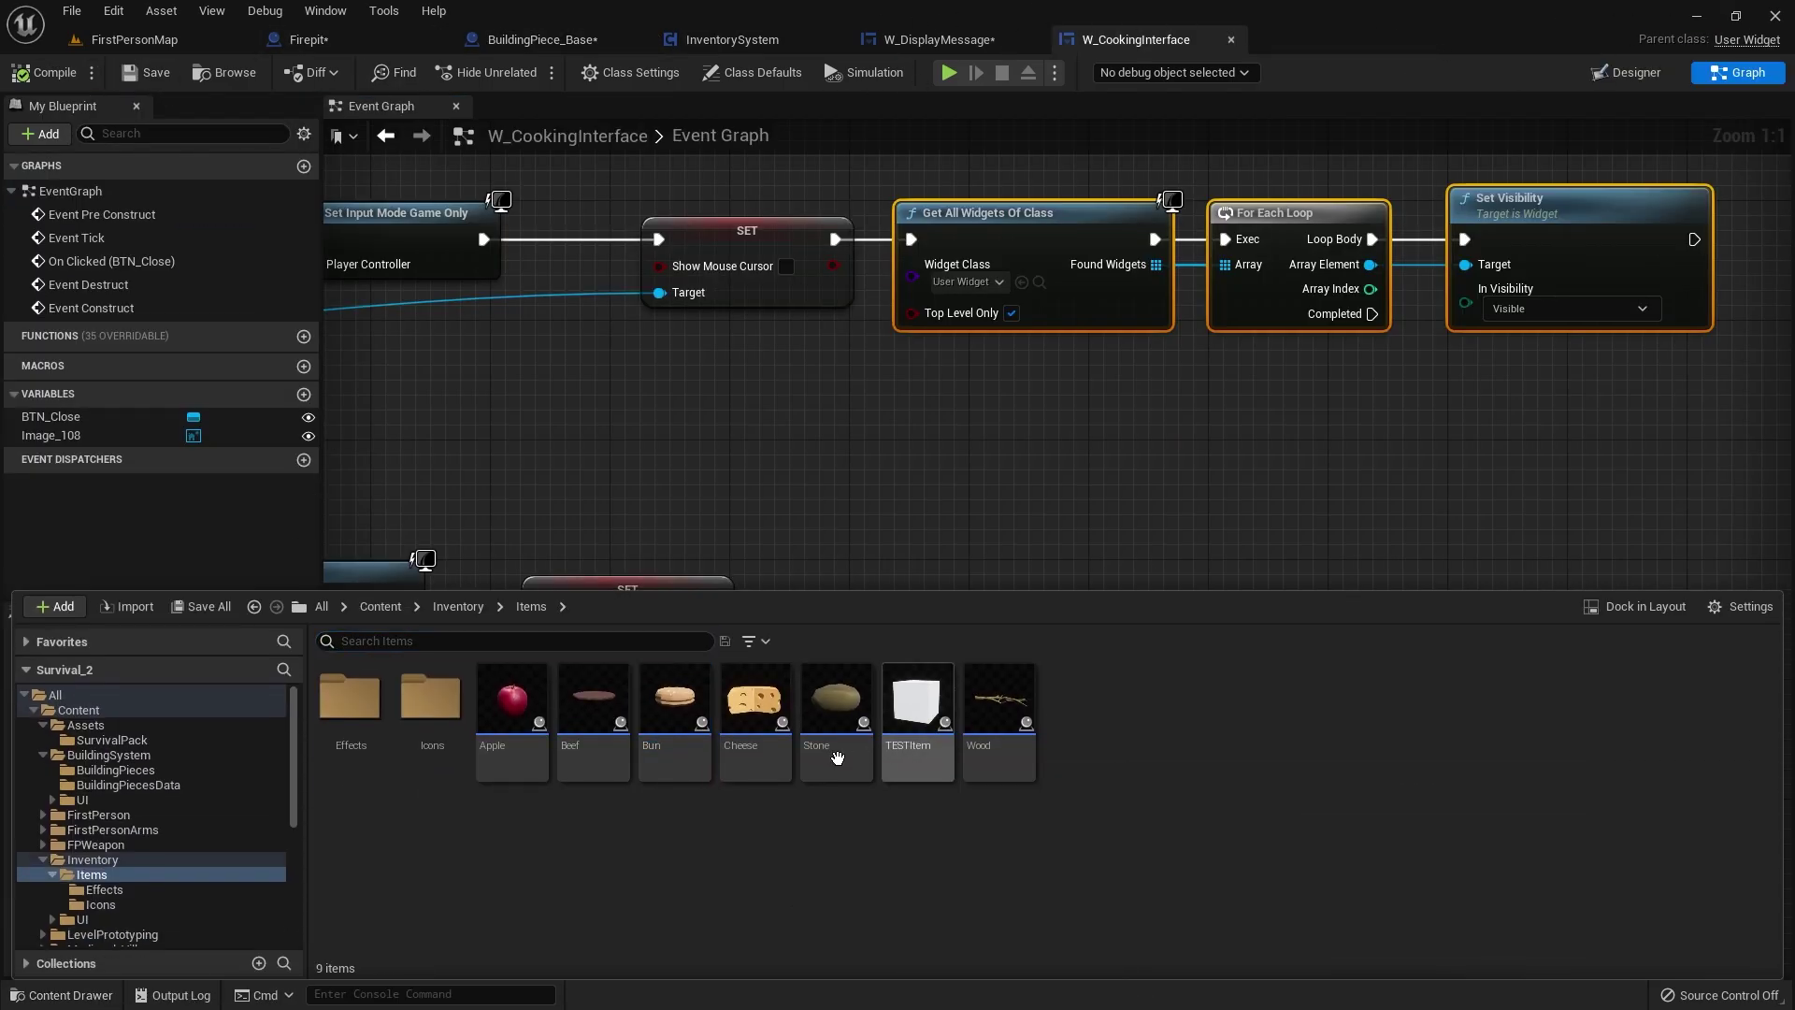
{"action": "left_click", "coordinate": [458, 606]}
{"action": "left_click", "coordinate": [993, 720]}
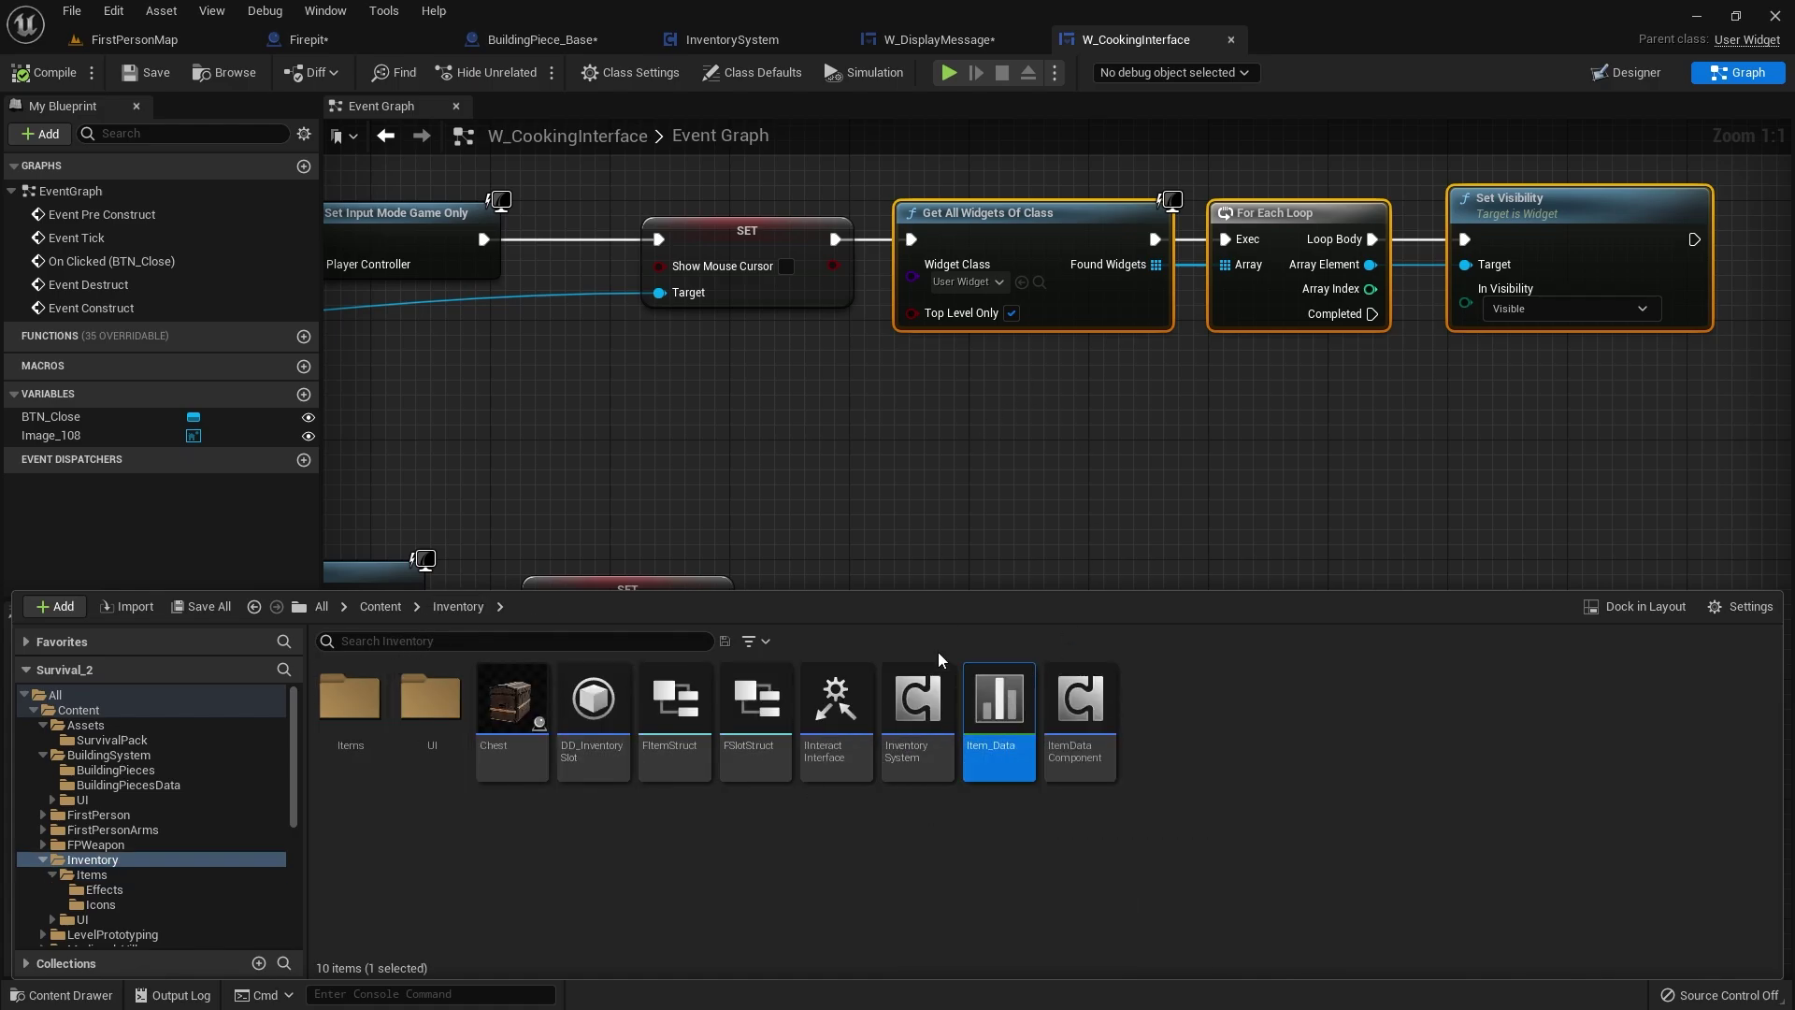
{"action": "double_click", "coordinate": [987, 702]}
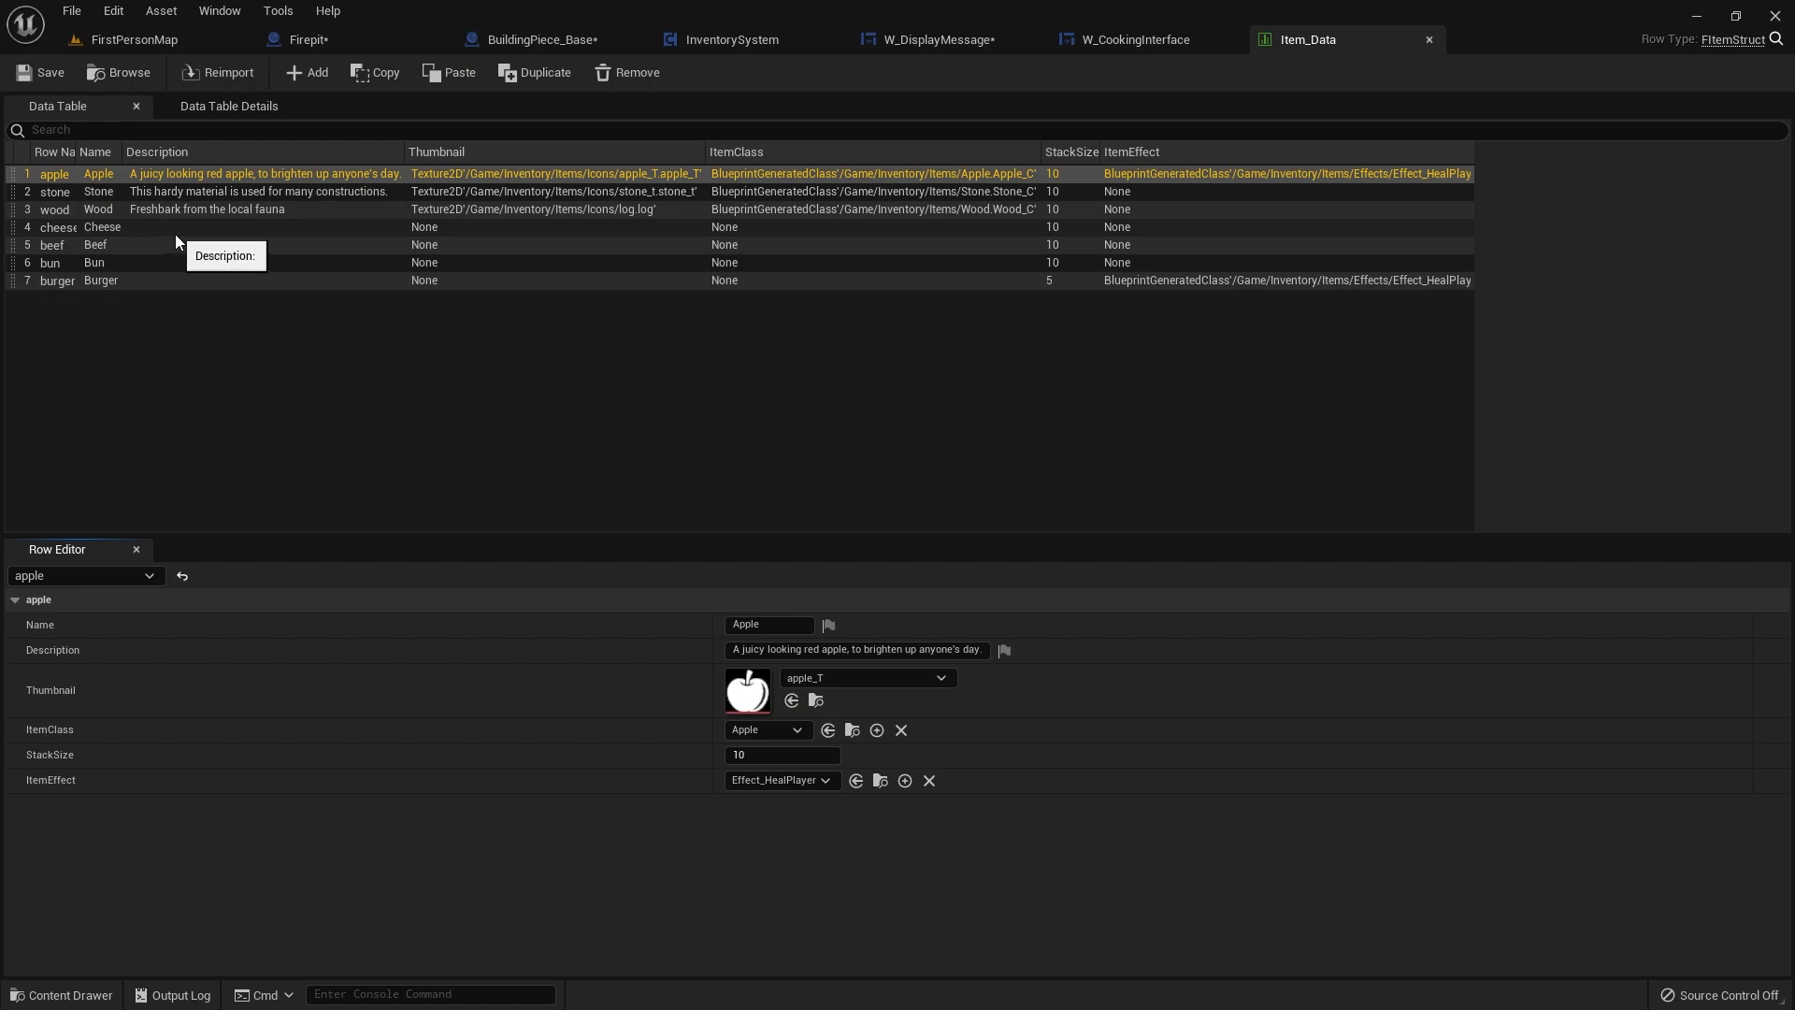
- Set the cheese and beef rows' ItemClass to Cheese and Beef
{"action": "left_click", "coordinate": [794, 228]}
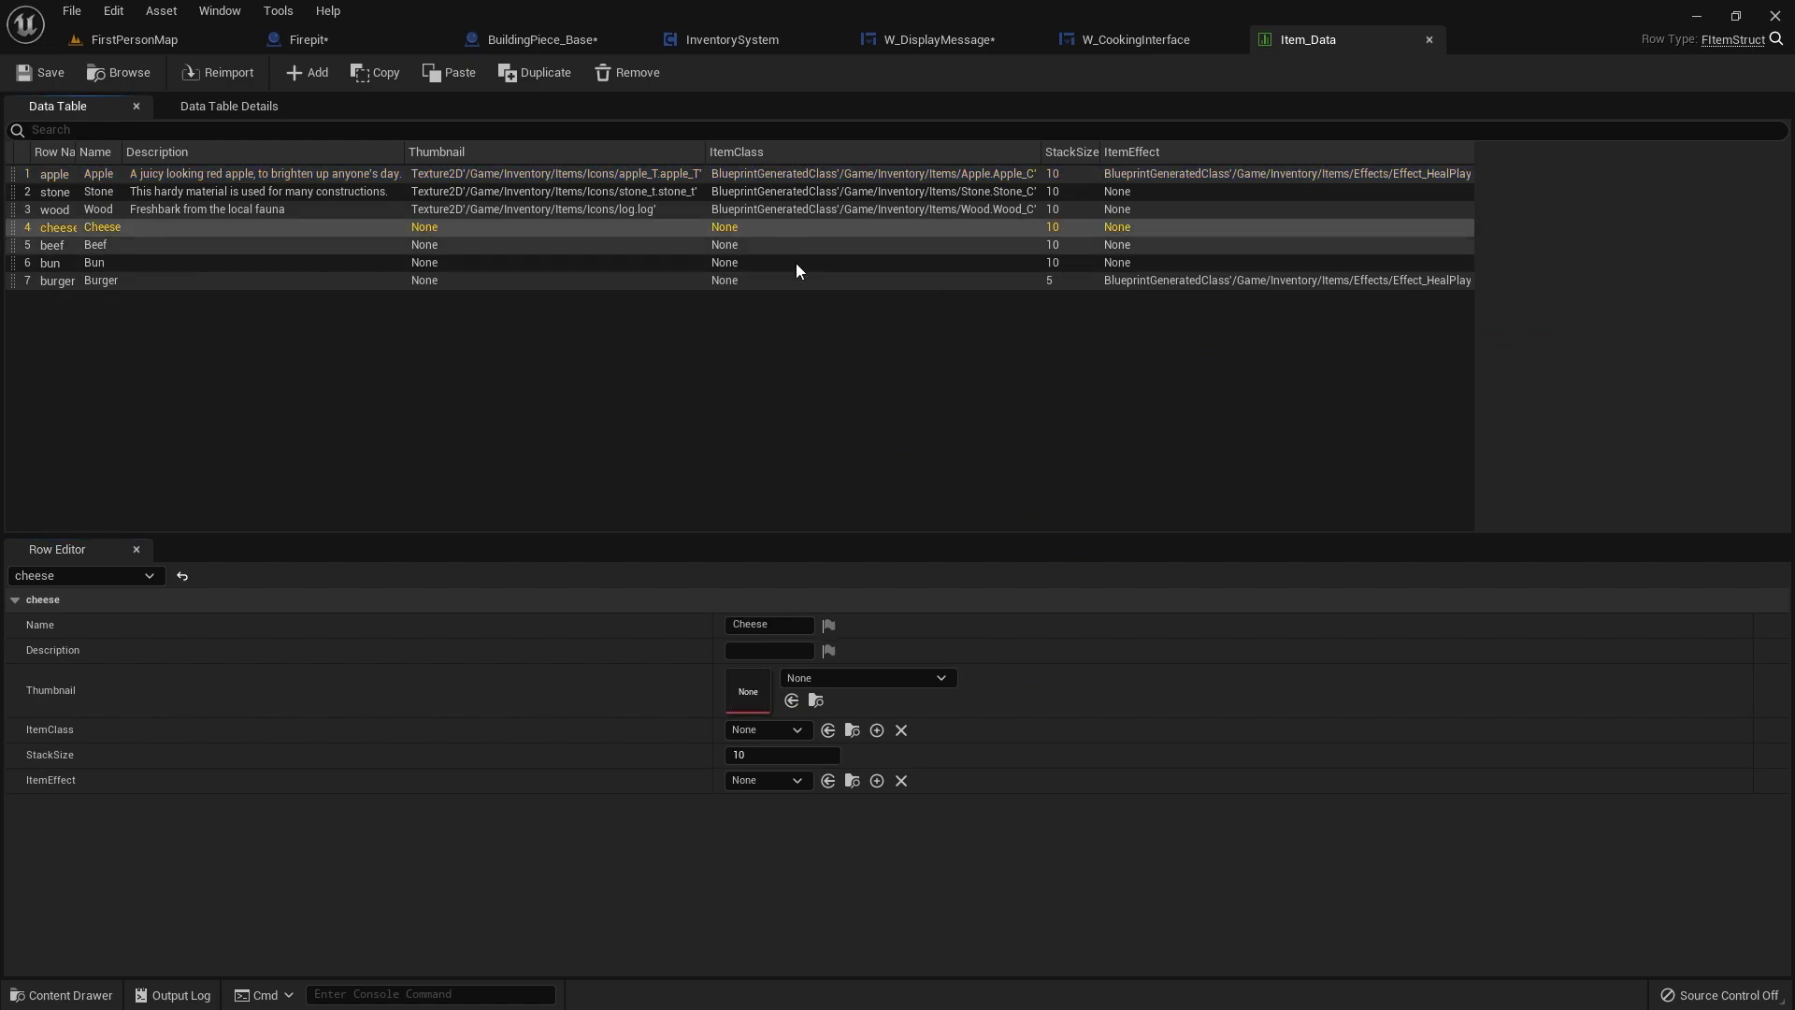
{"action": "left_click", "coordinate": [763, 730]}
{"action": "type", "text": "ch"}
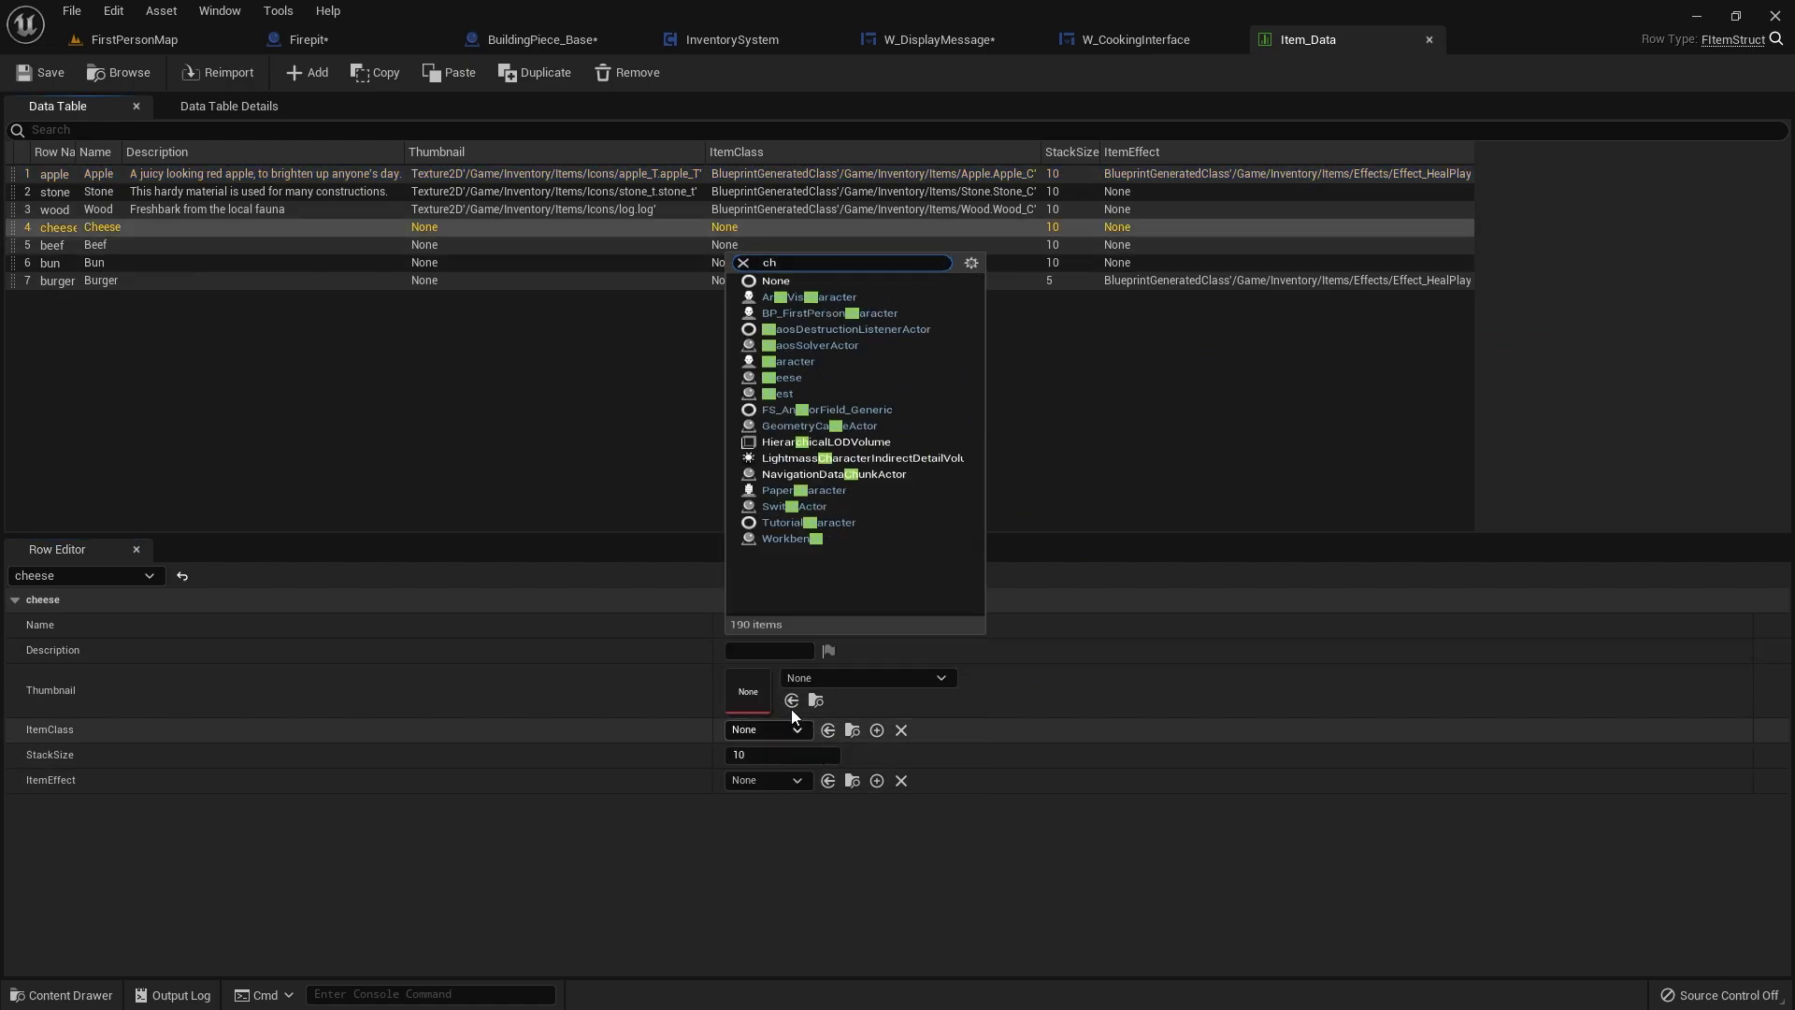
{"action": "left_click", "coordinate": [809, 489]}
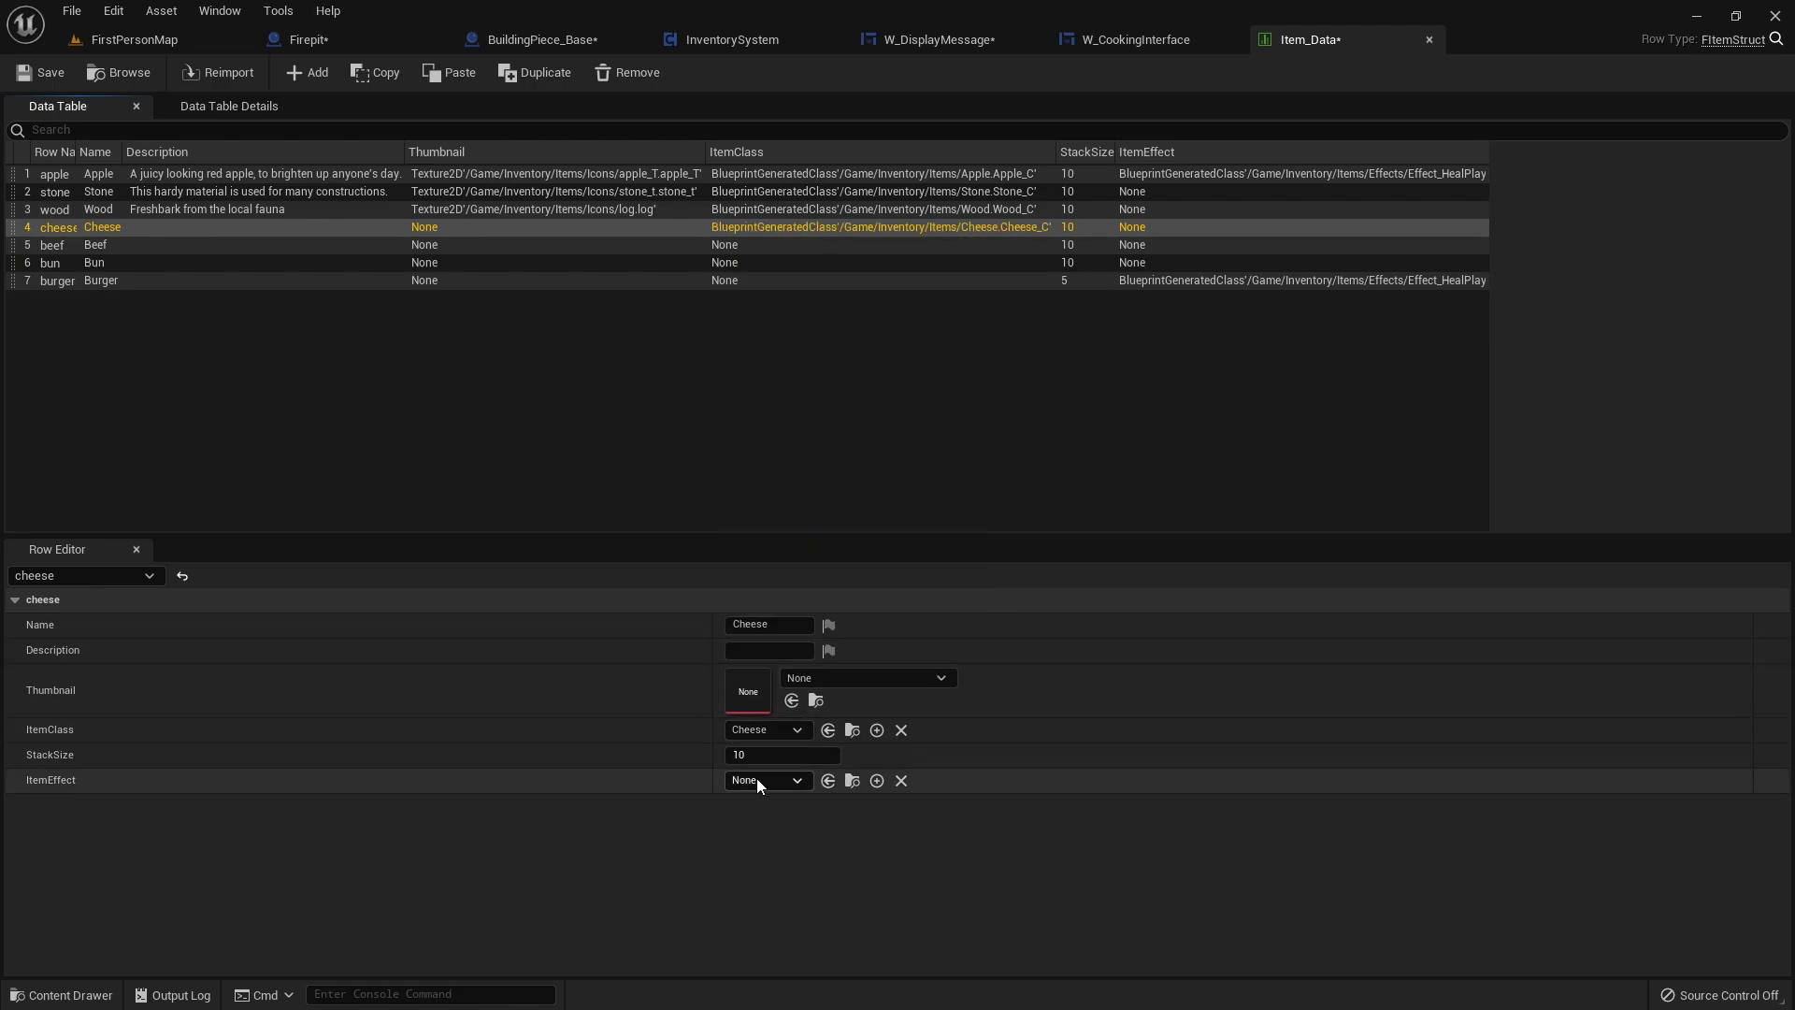
{"action": "left_click", "coordinate": [496, 245]}
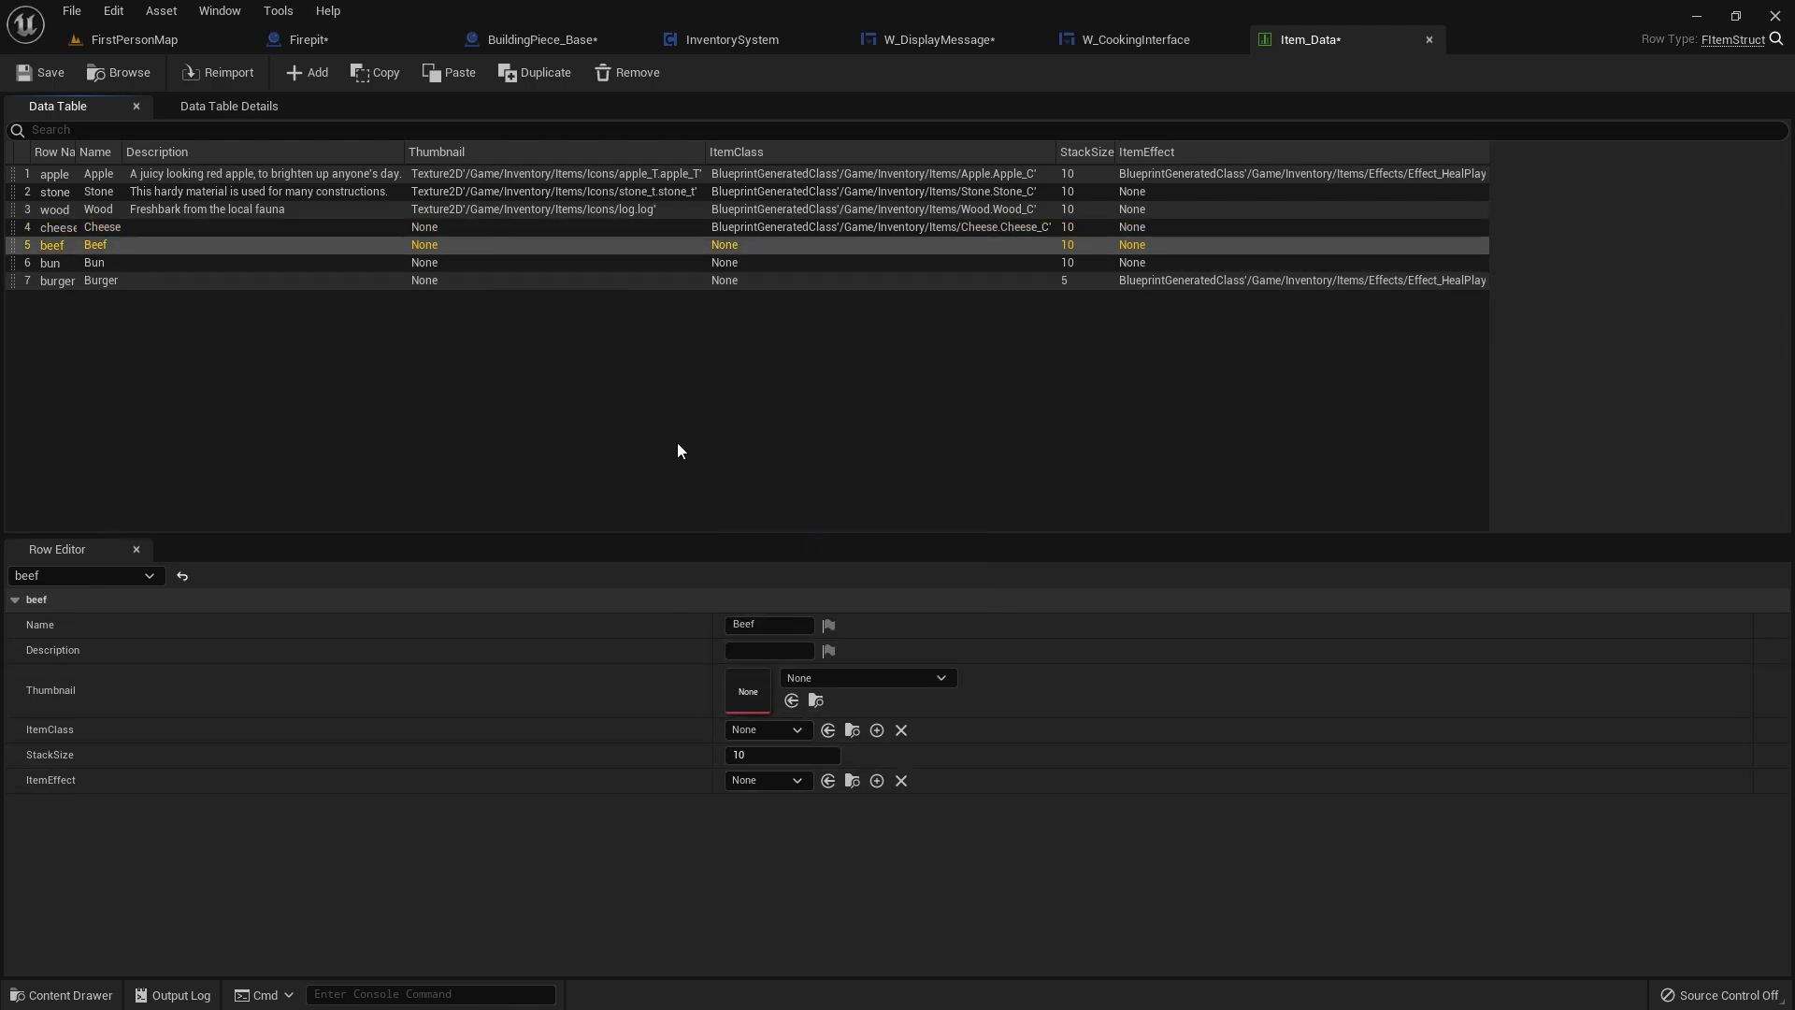
{"action": "left_click", "coordinate": [778, 730]}
{"action": "type", "text": "b"}
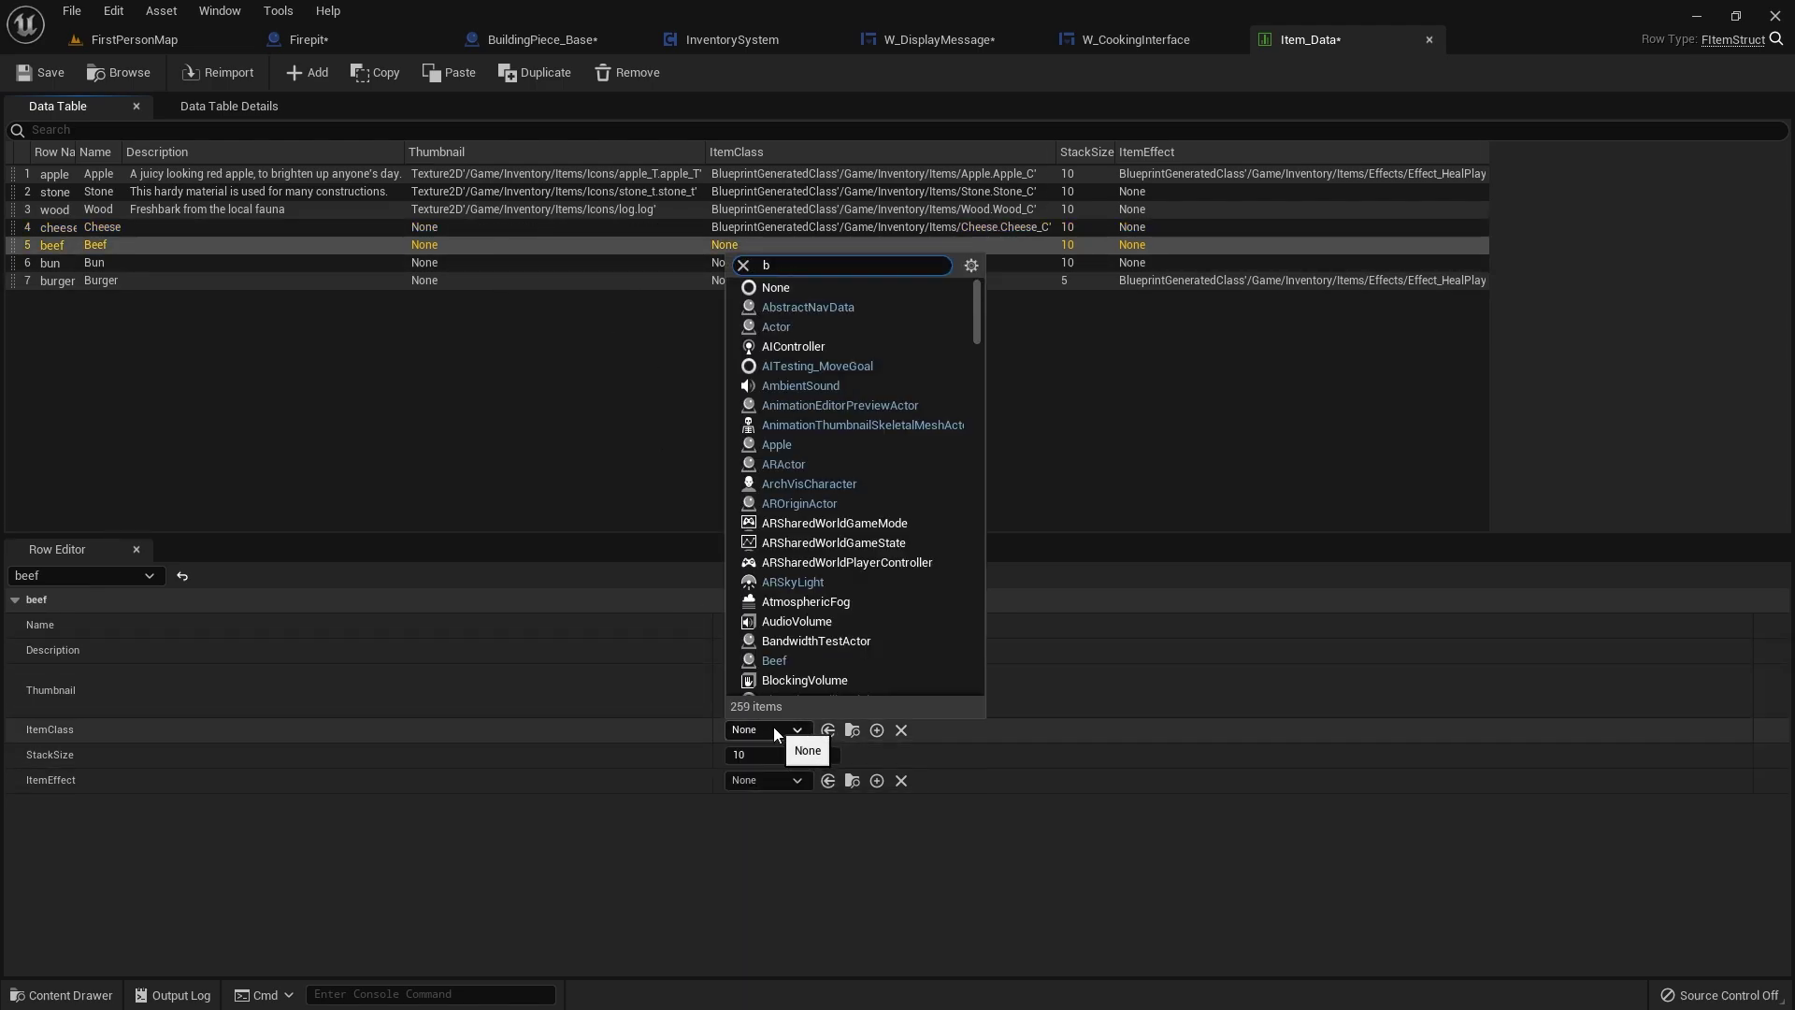
{"action": "type", "text": "eef"}
{"action": "left_click", "coordinate": [810, 791]}
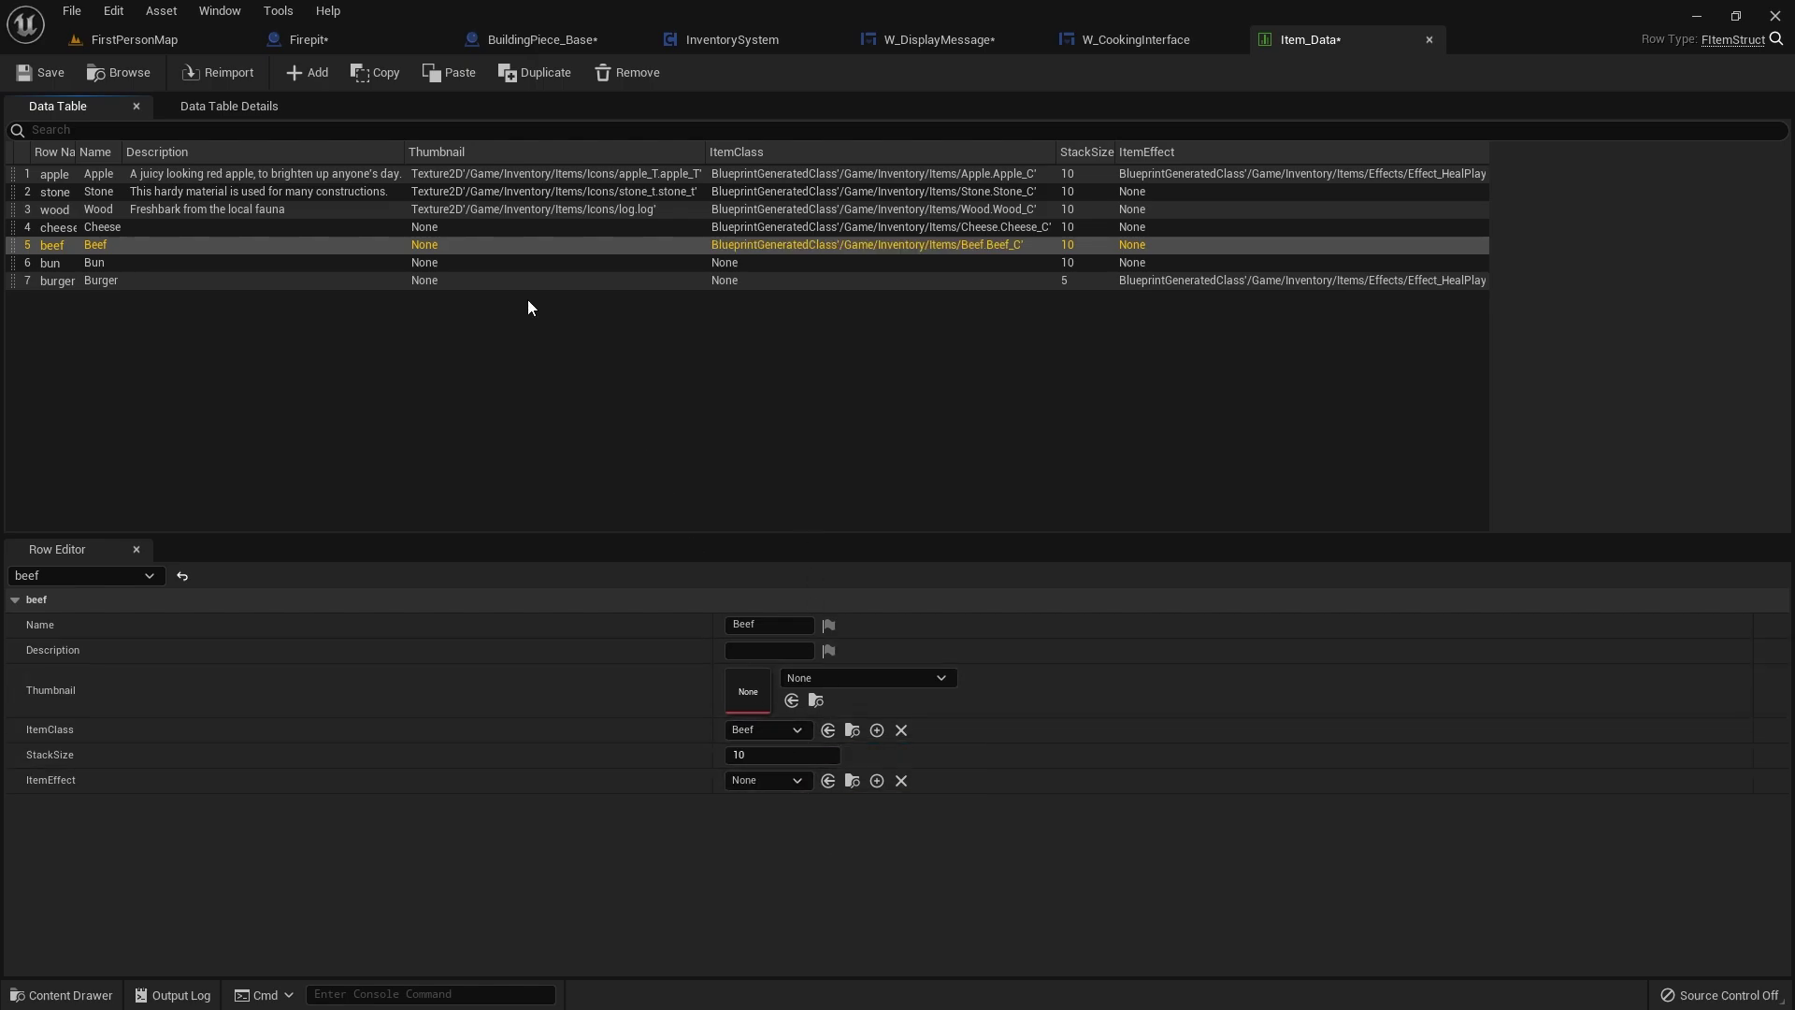
- Set the bun row's ItemClass to Bun, save the table, and select the burger row
{"action": "left_click", "coordinate": [391, 262]}
{"action": "left_click", "coordinate": [767, 730]}
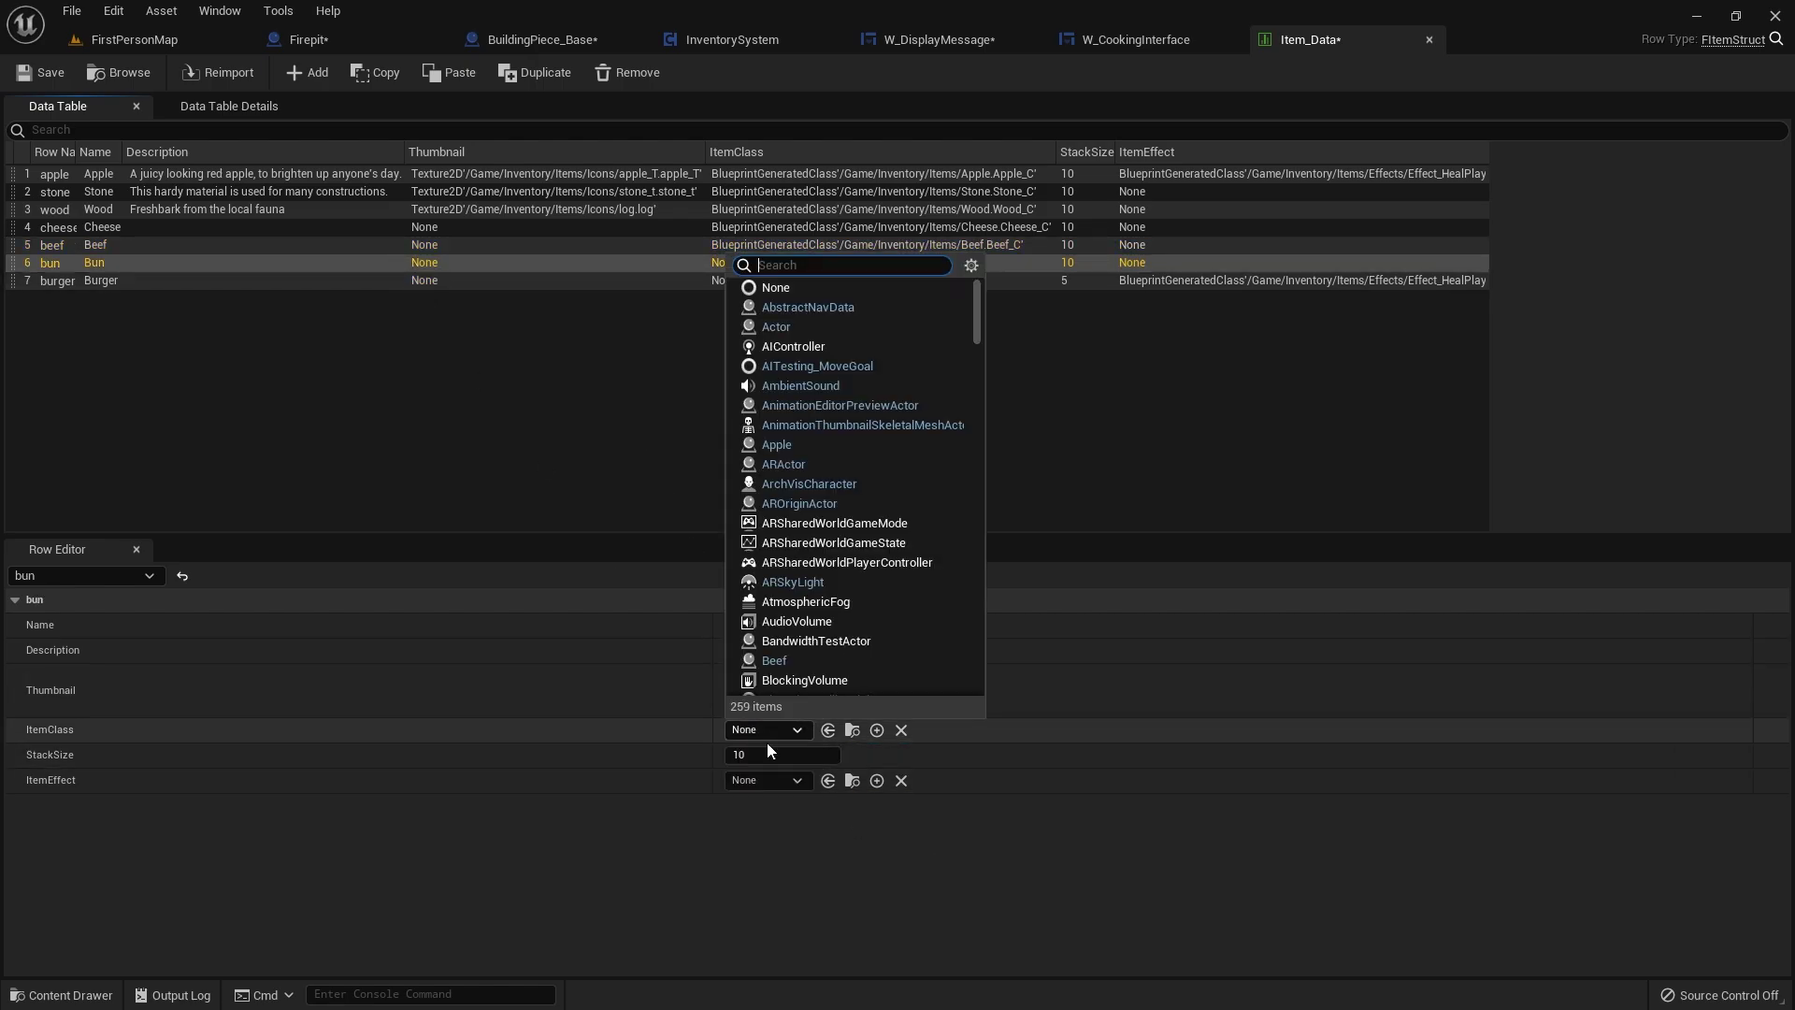
{"action": "type", "text": "bun"}
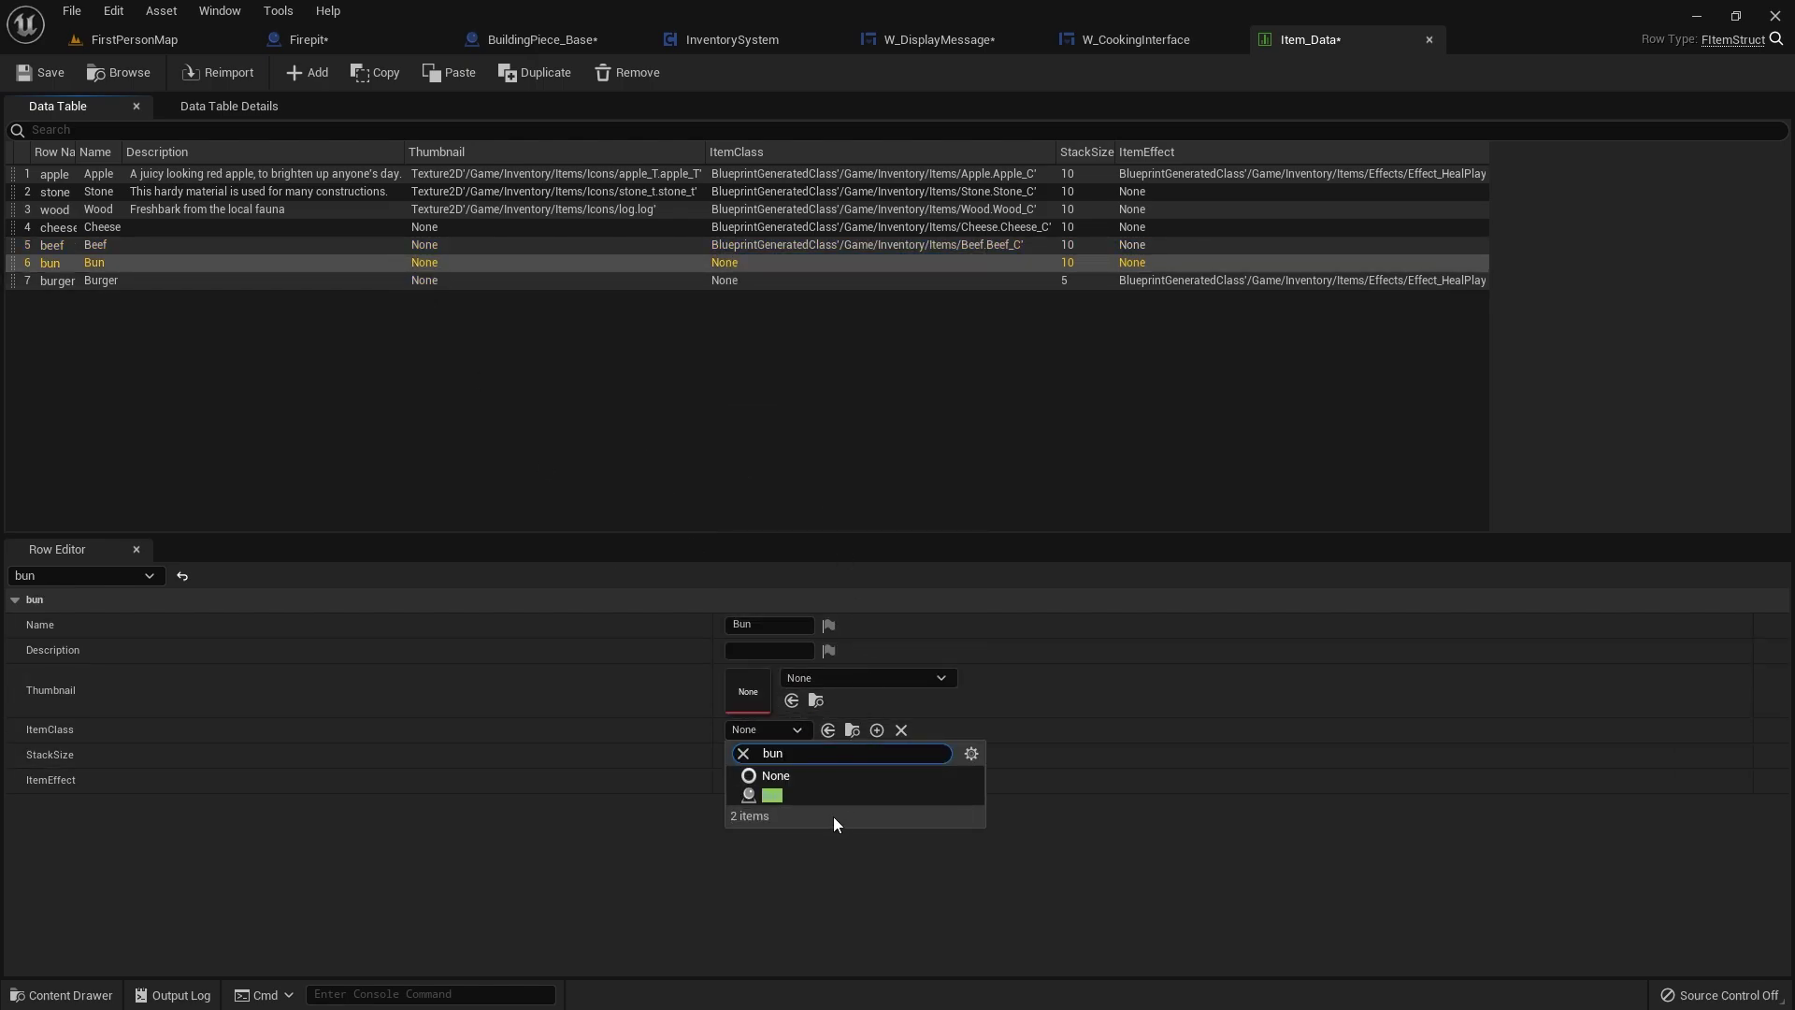
{"action": "left_click", "coordinate": [787, 793]}
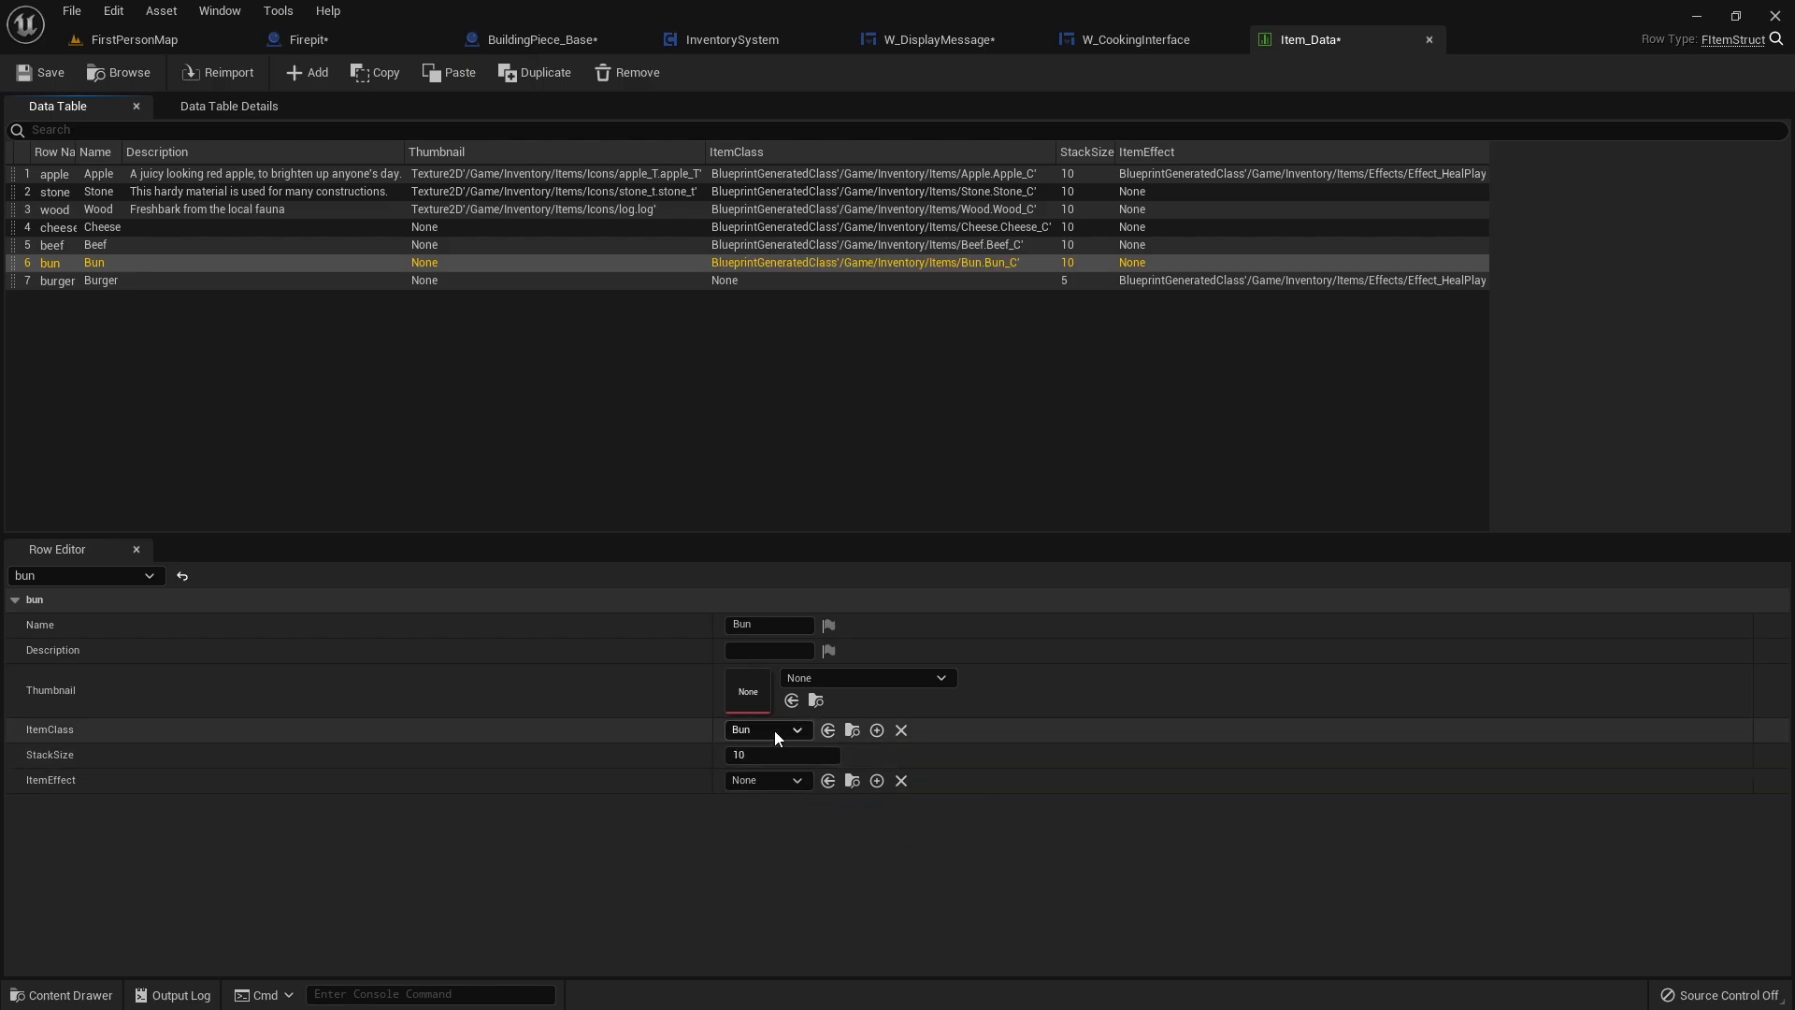
{"action": "left_click", "coordinate": [49, 72]}
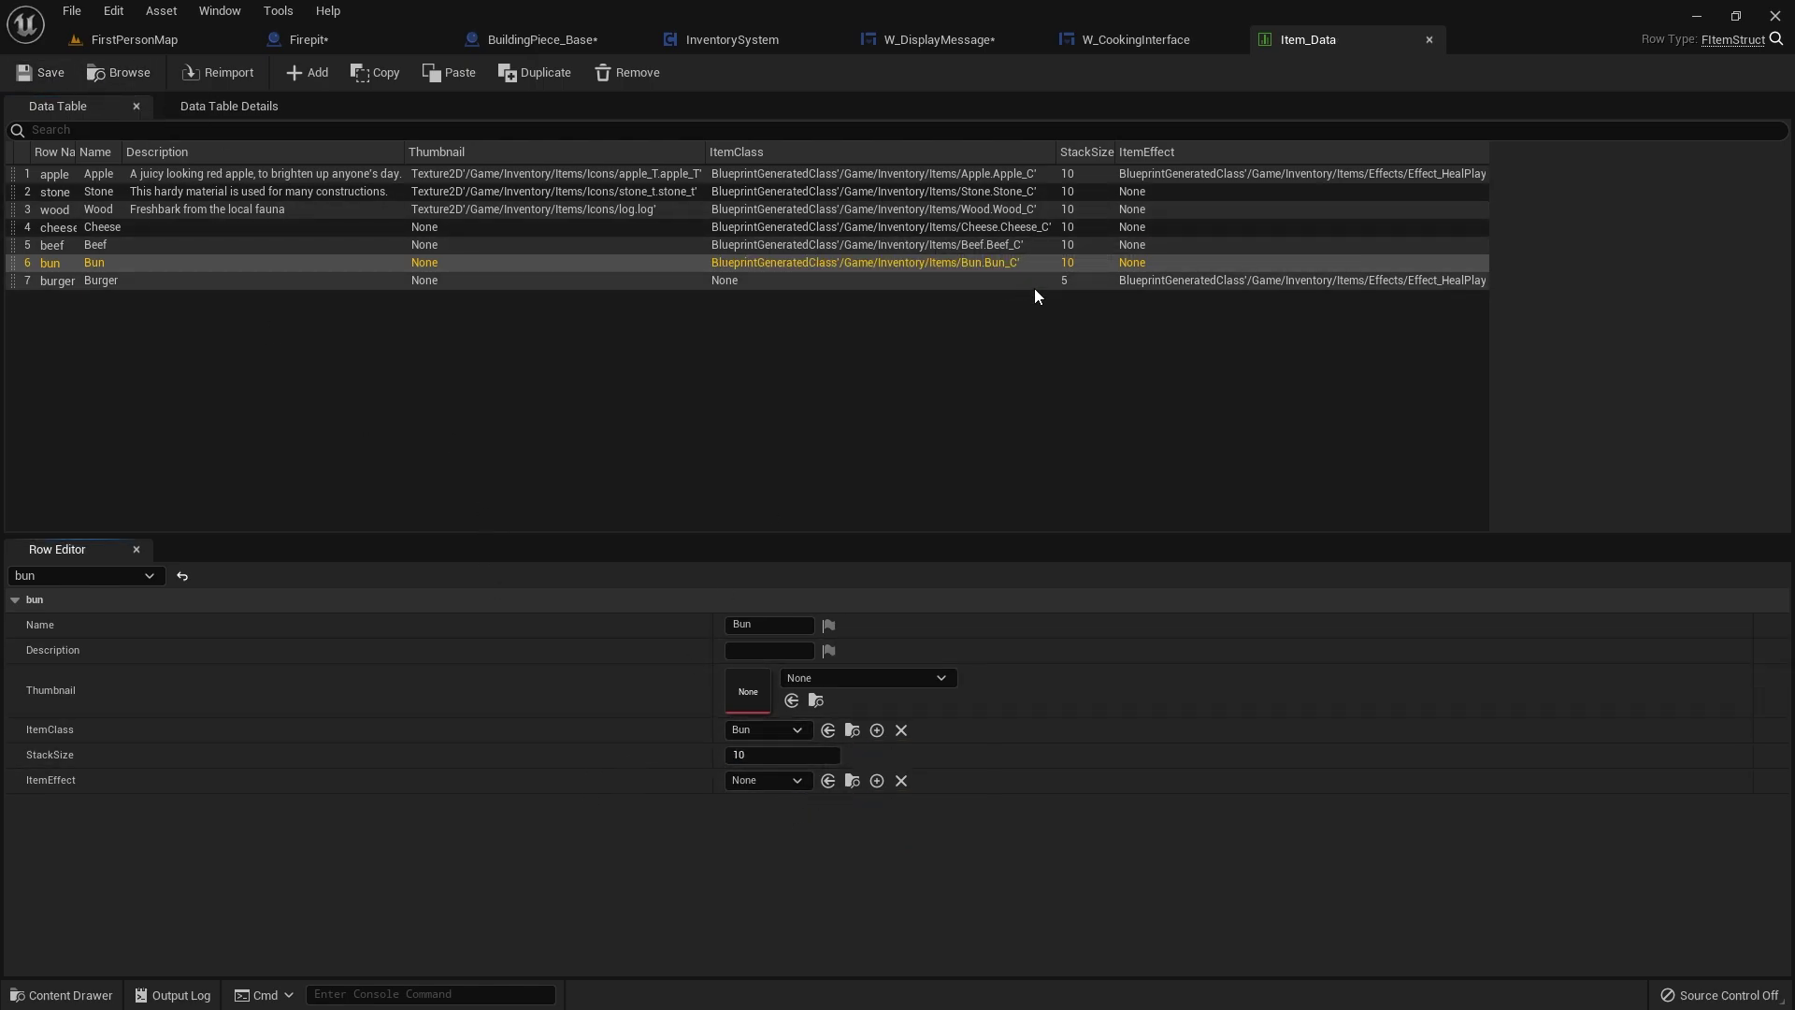
{"action": "left_click", "coordinate": [1234, 278]}
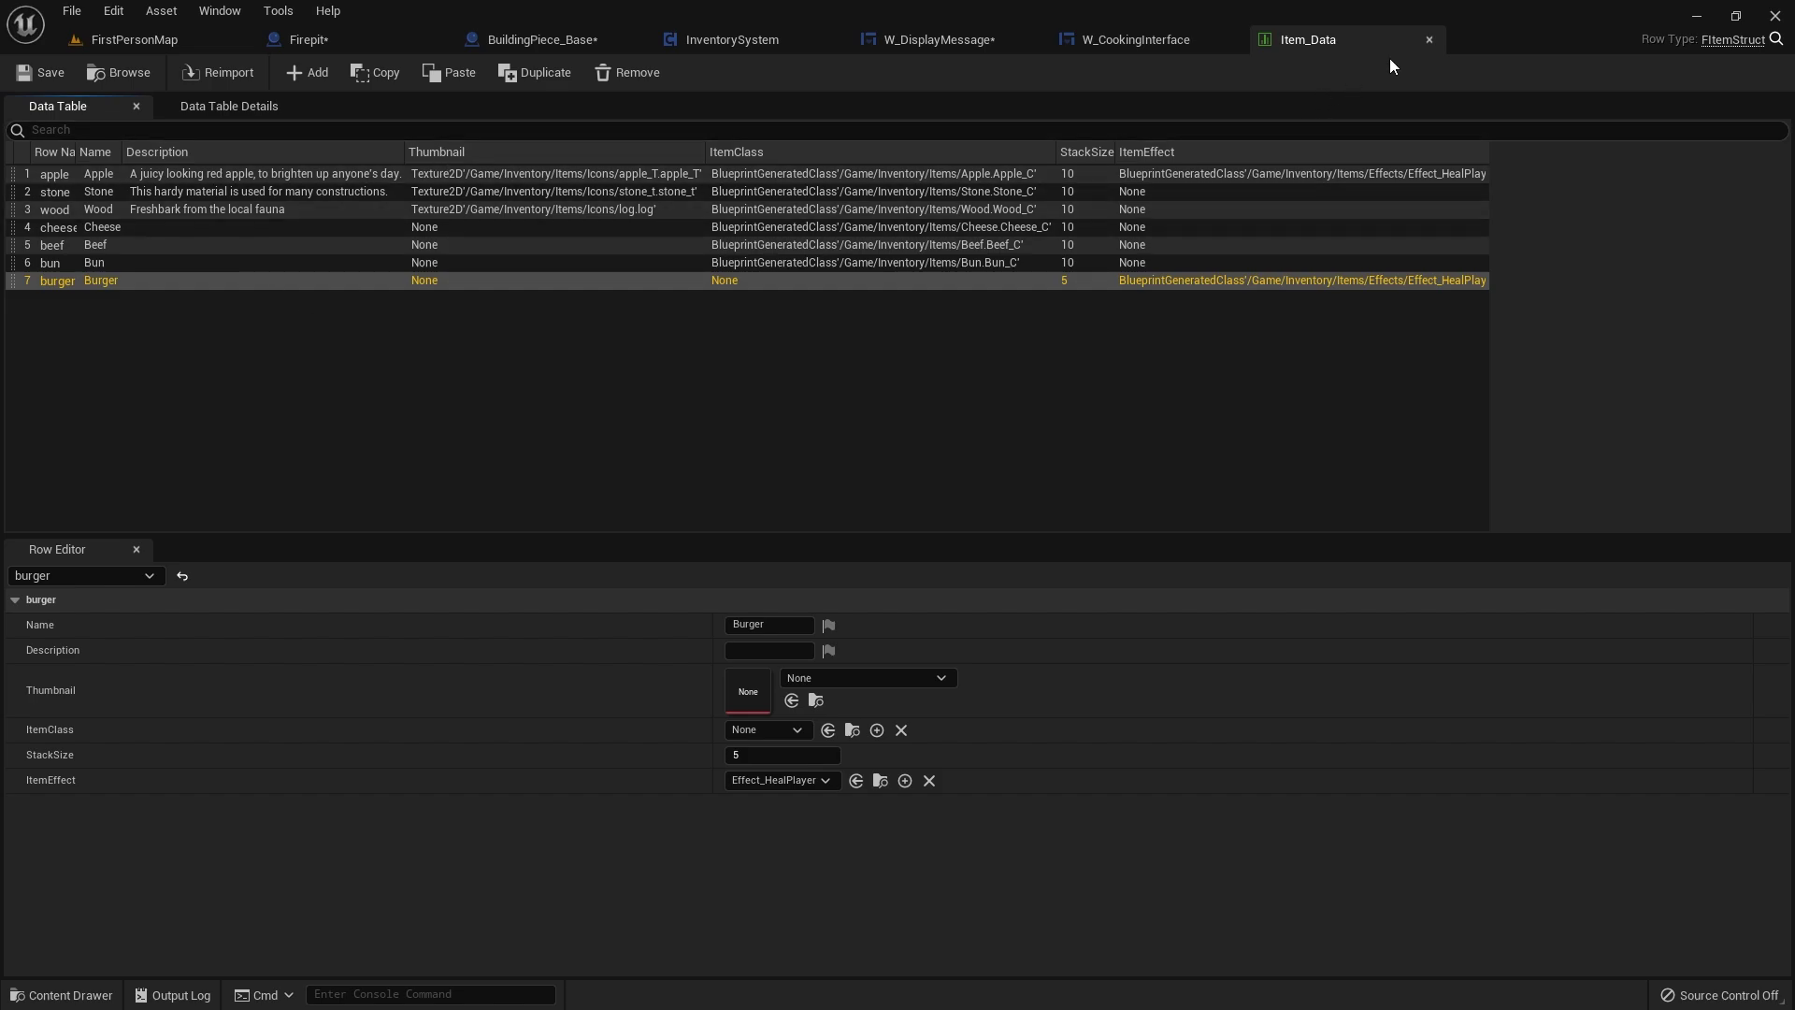
- Create a PrimaryDataAsset-based Blueprint named DA_Food in Inventory and open it
{"action": "left_click", "coordinate": [85, 995]}
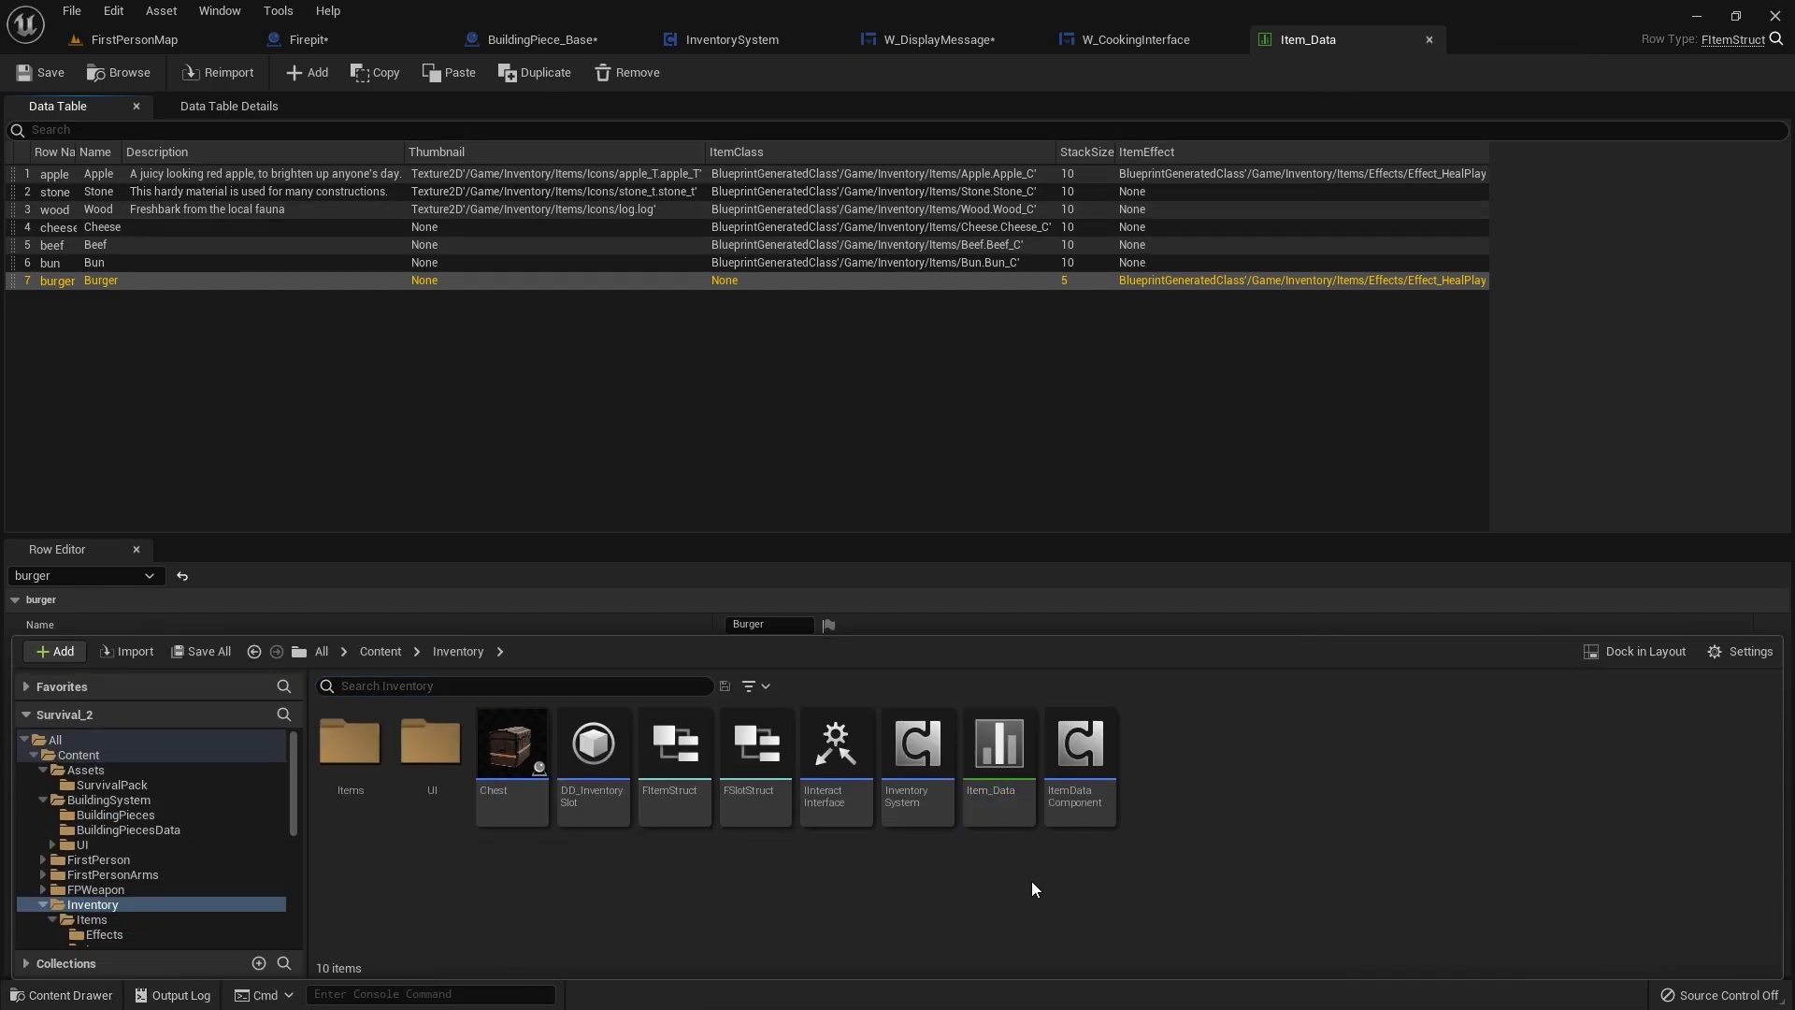
{"action": "right_click", "coordinate": [1186, 827]}
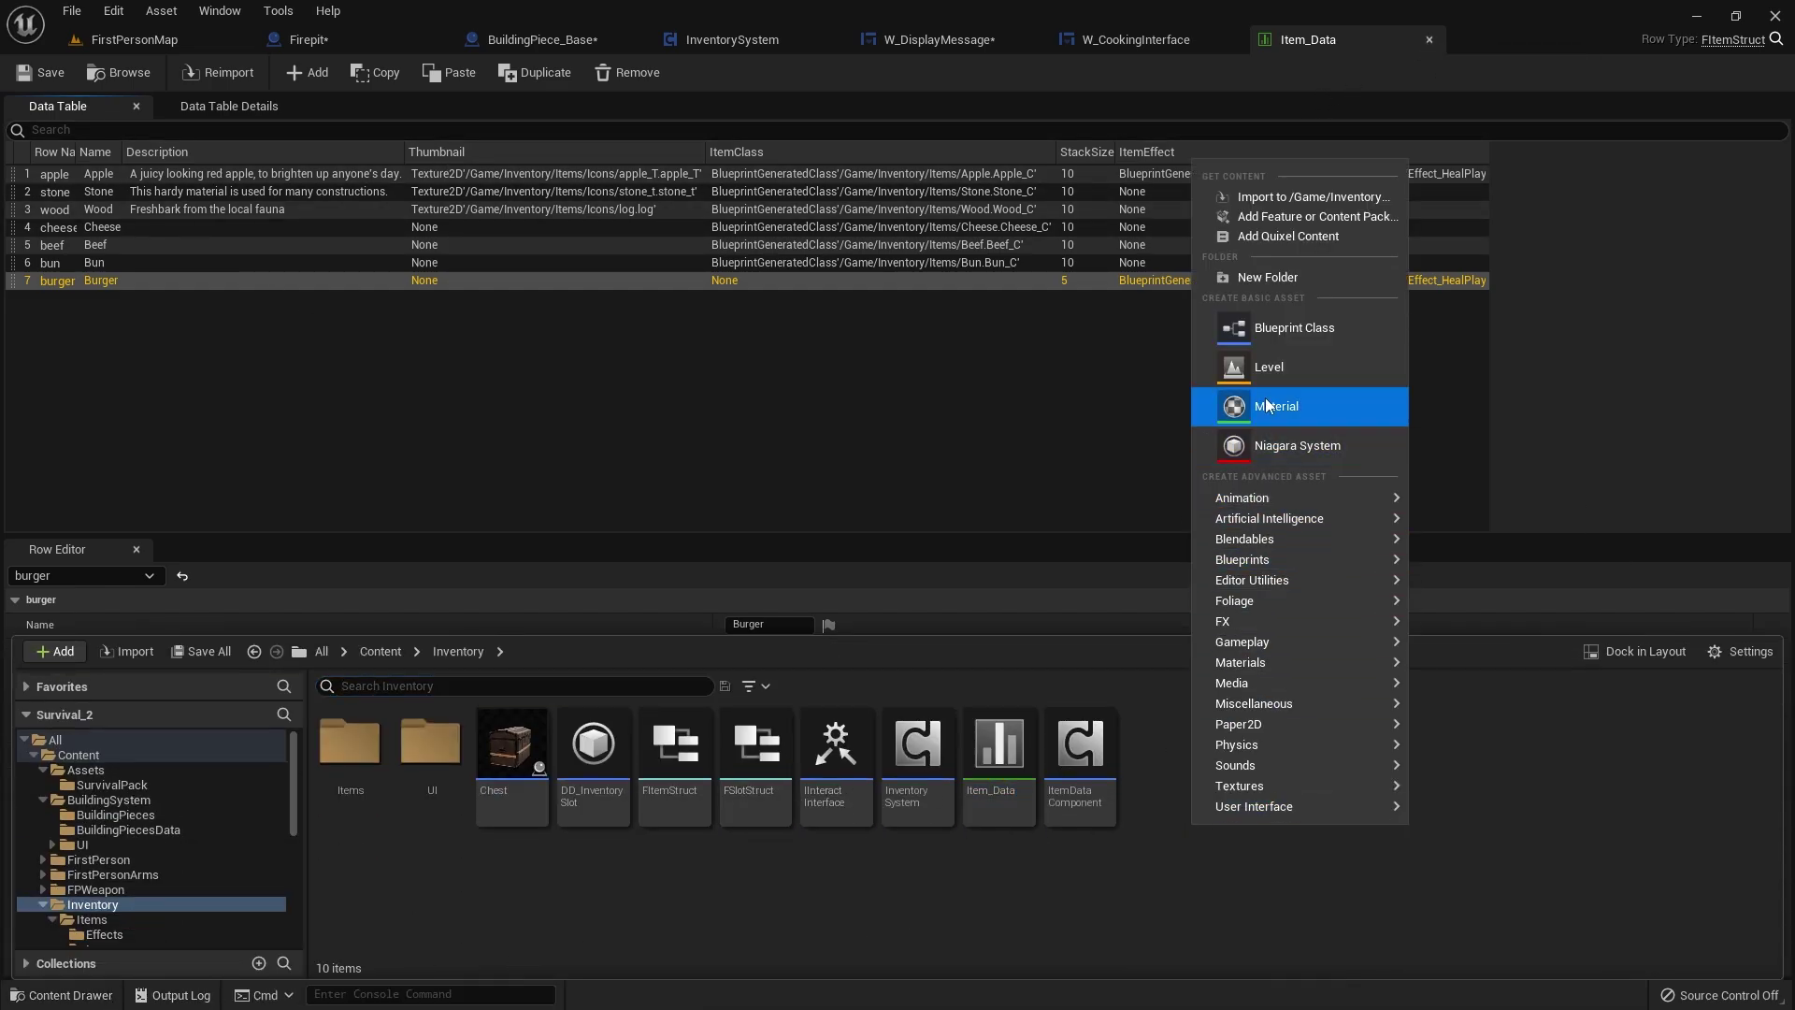
{"action": "left_click", "coordinate": [1269, 319]}
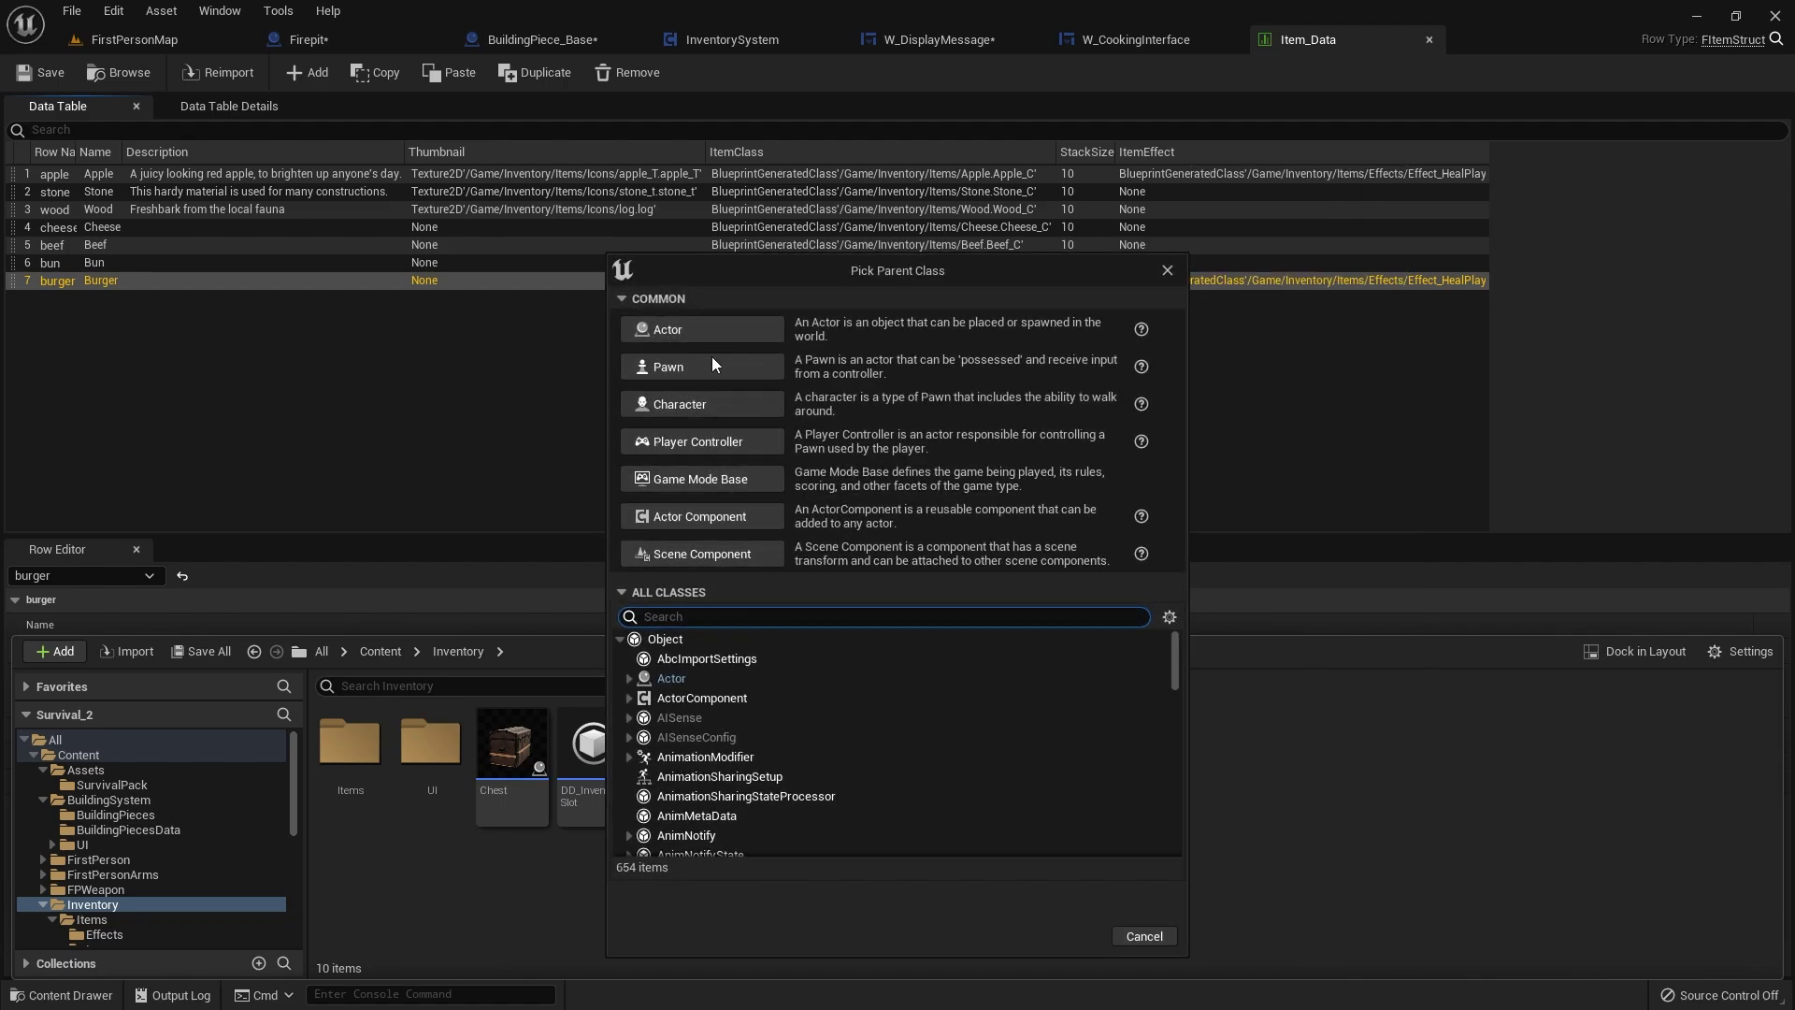
{"action": "type", "text": "primary data"}
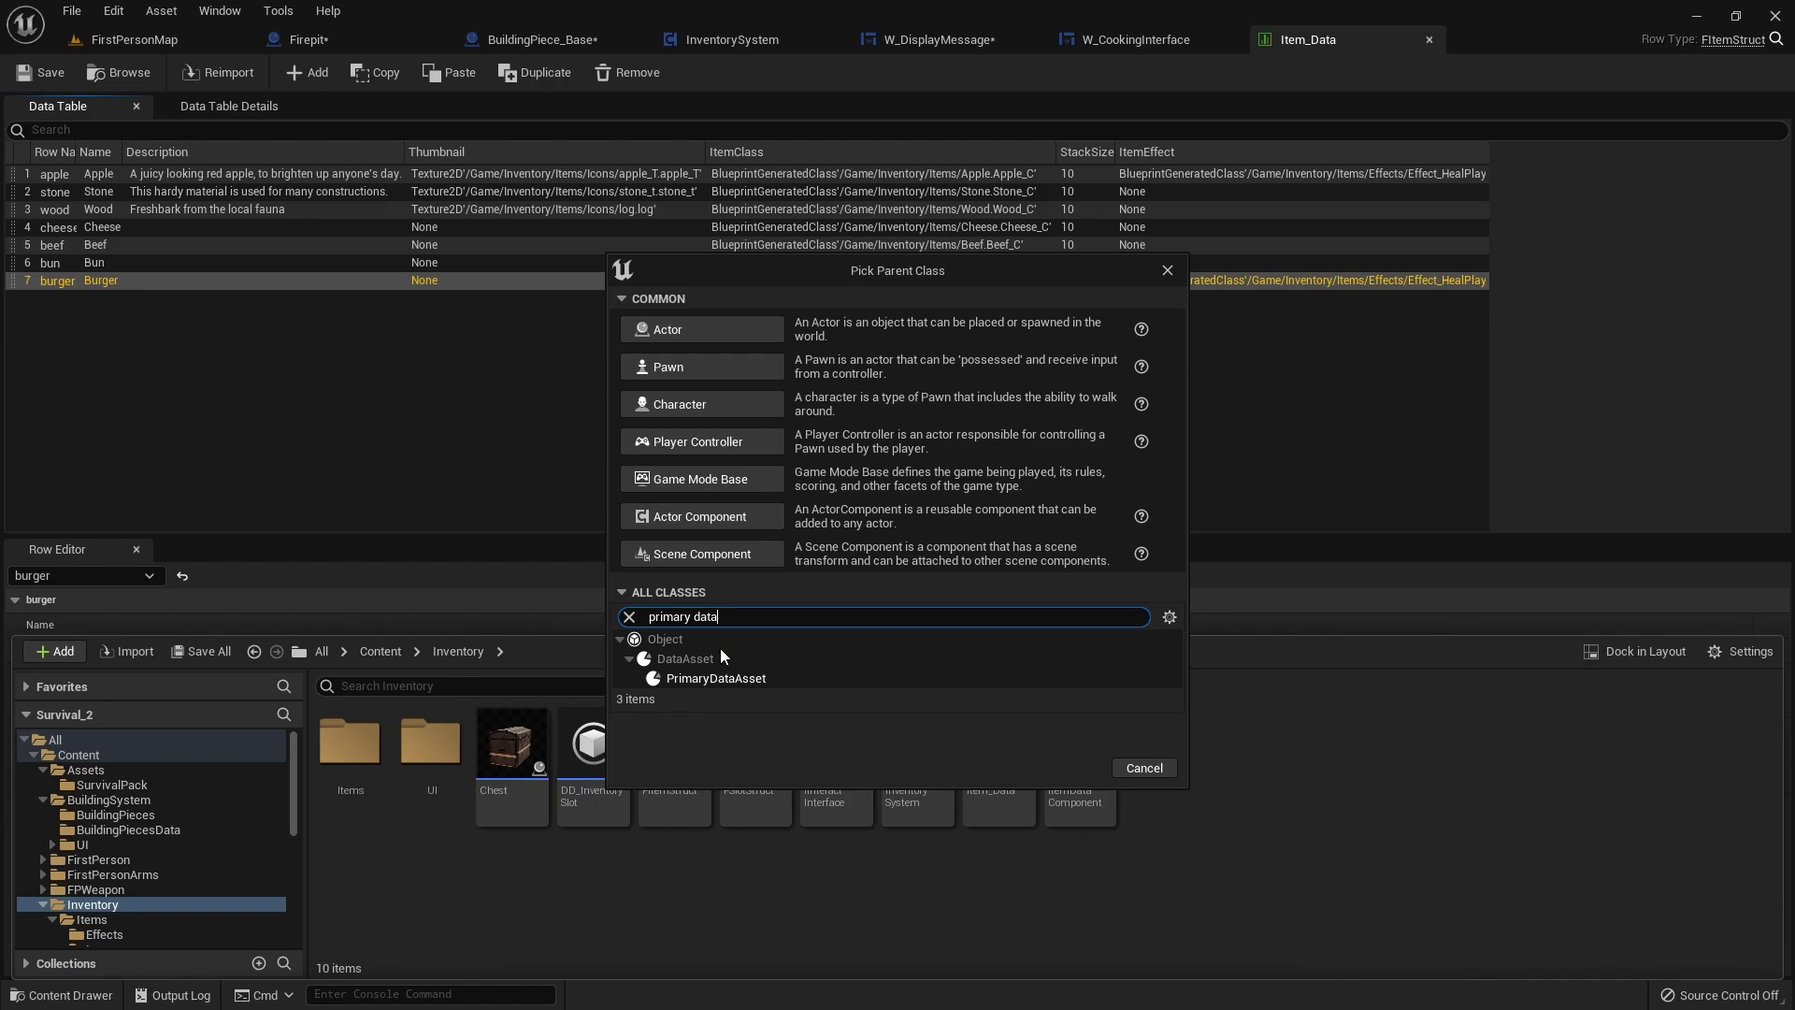
{"action": "left_click", "coordinate": [795, 678]}
{"action": "left_click", "coordinate": [1072, 768]}
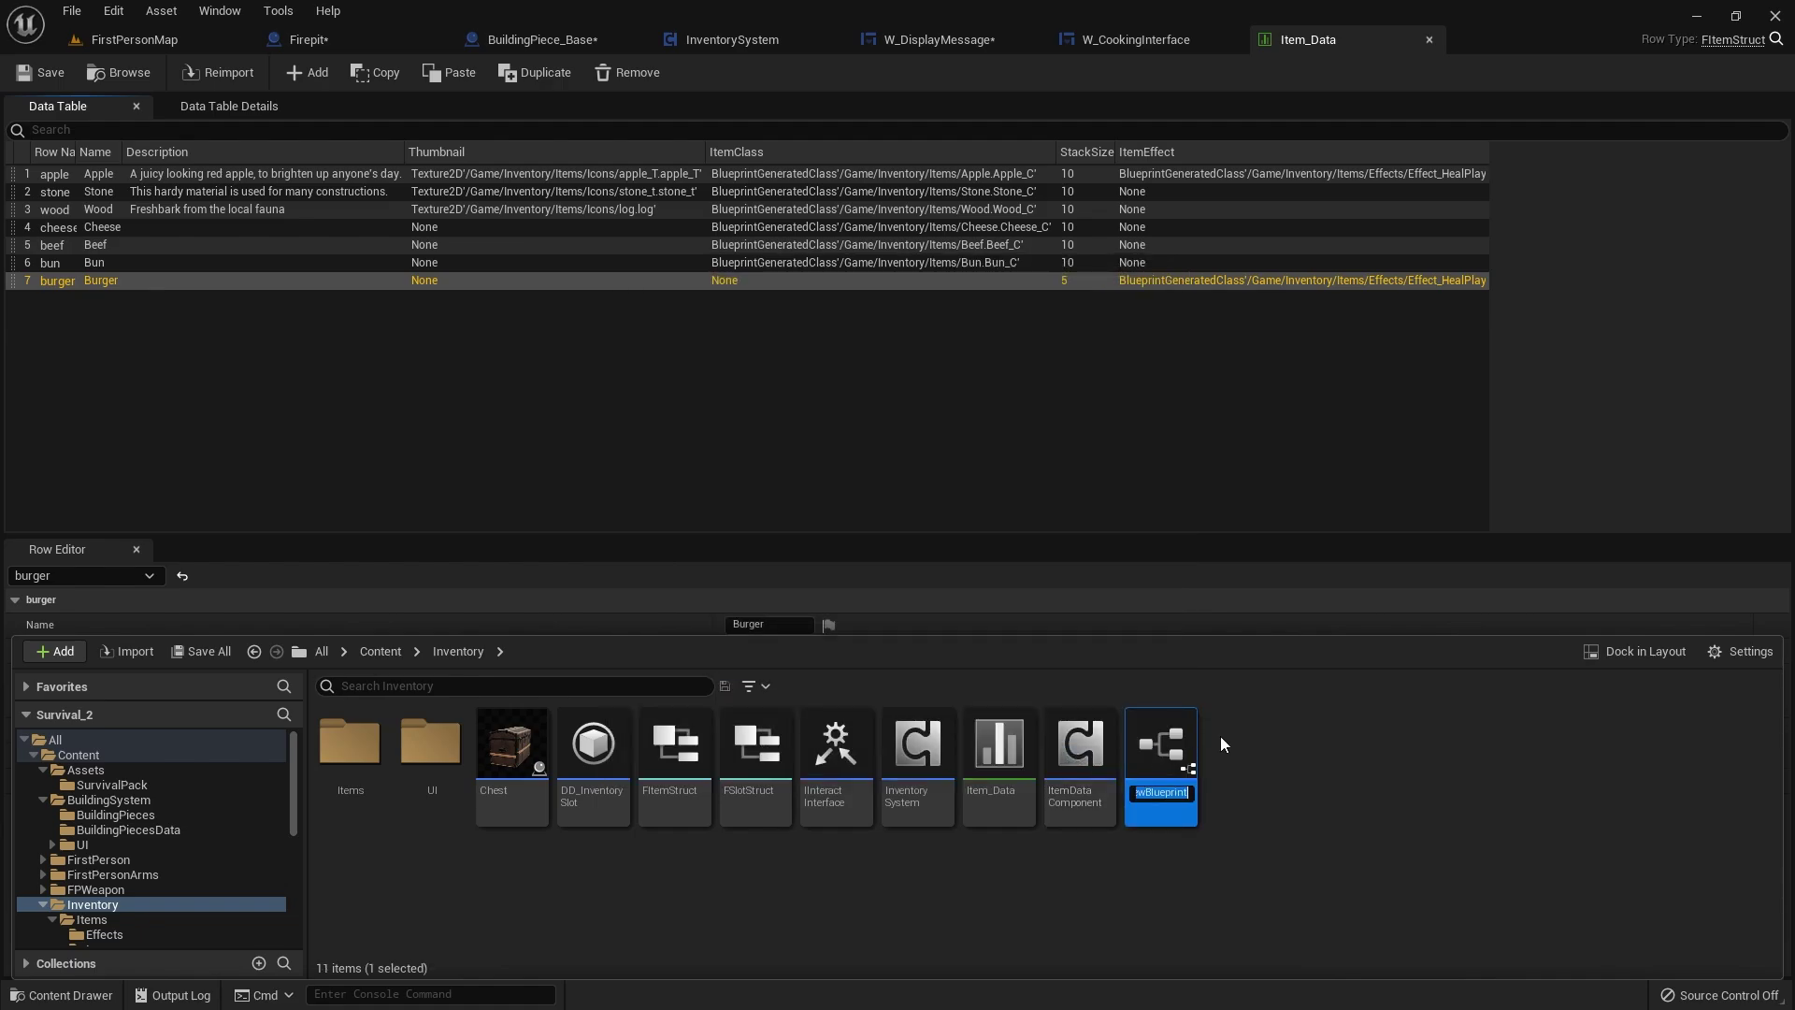
{"action": "type", "text": "DA_Food"}
{"action": "key", "text": "Return"}
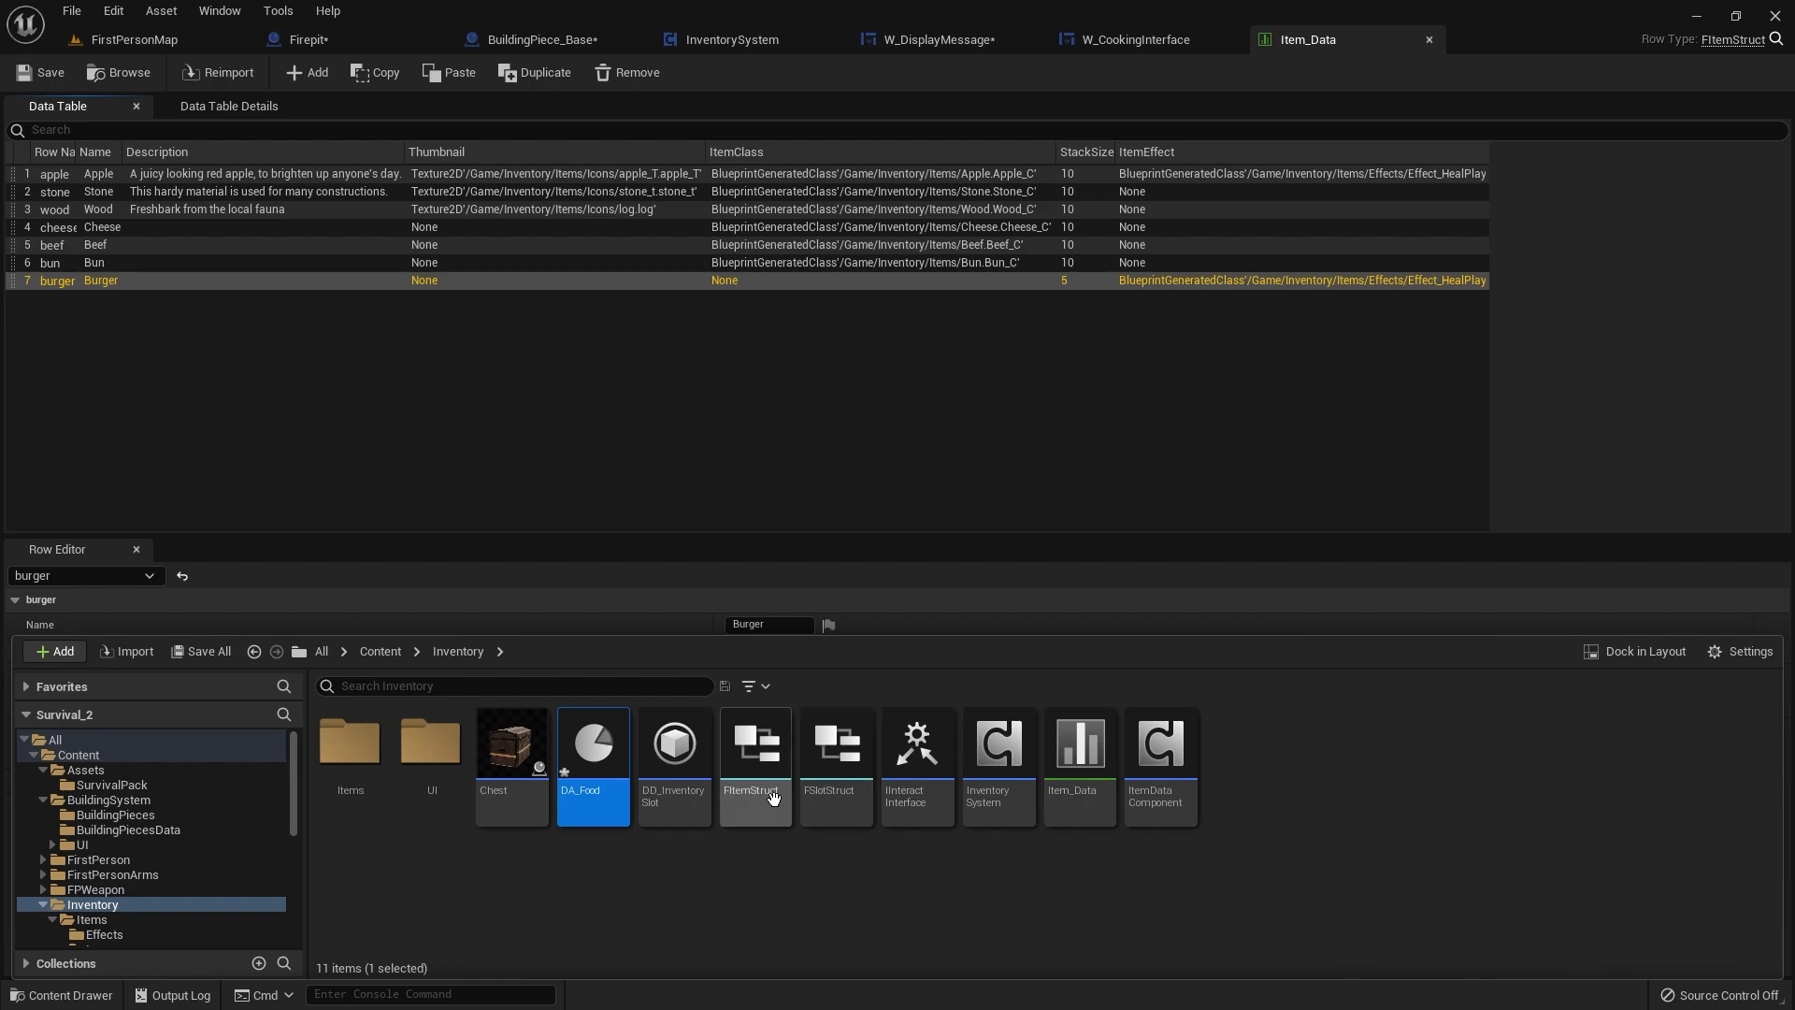
{"action": "double_click", "coordinate": [581, 748]}
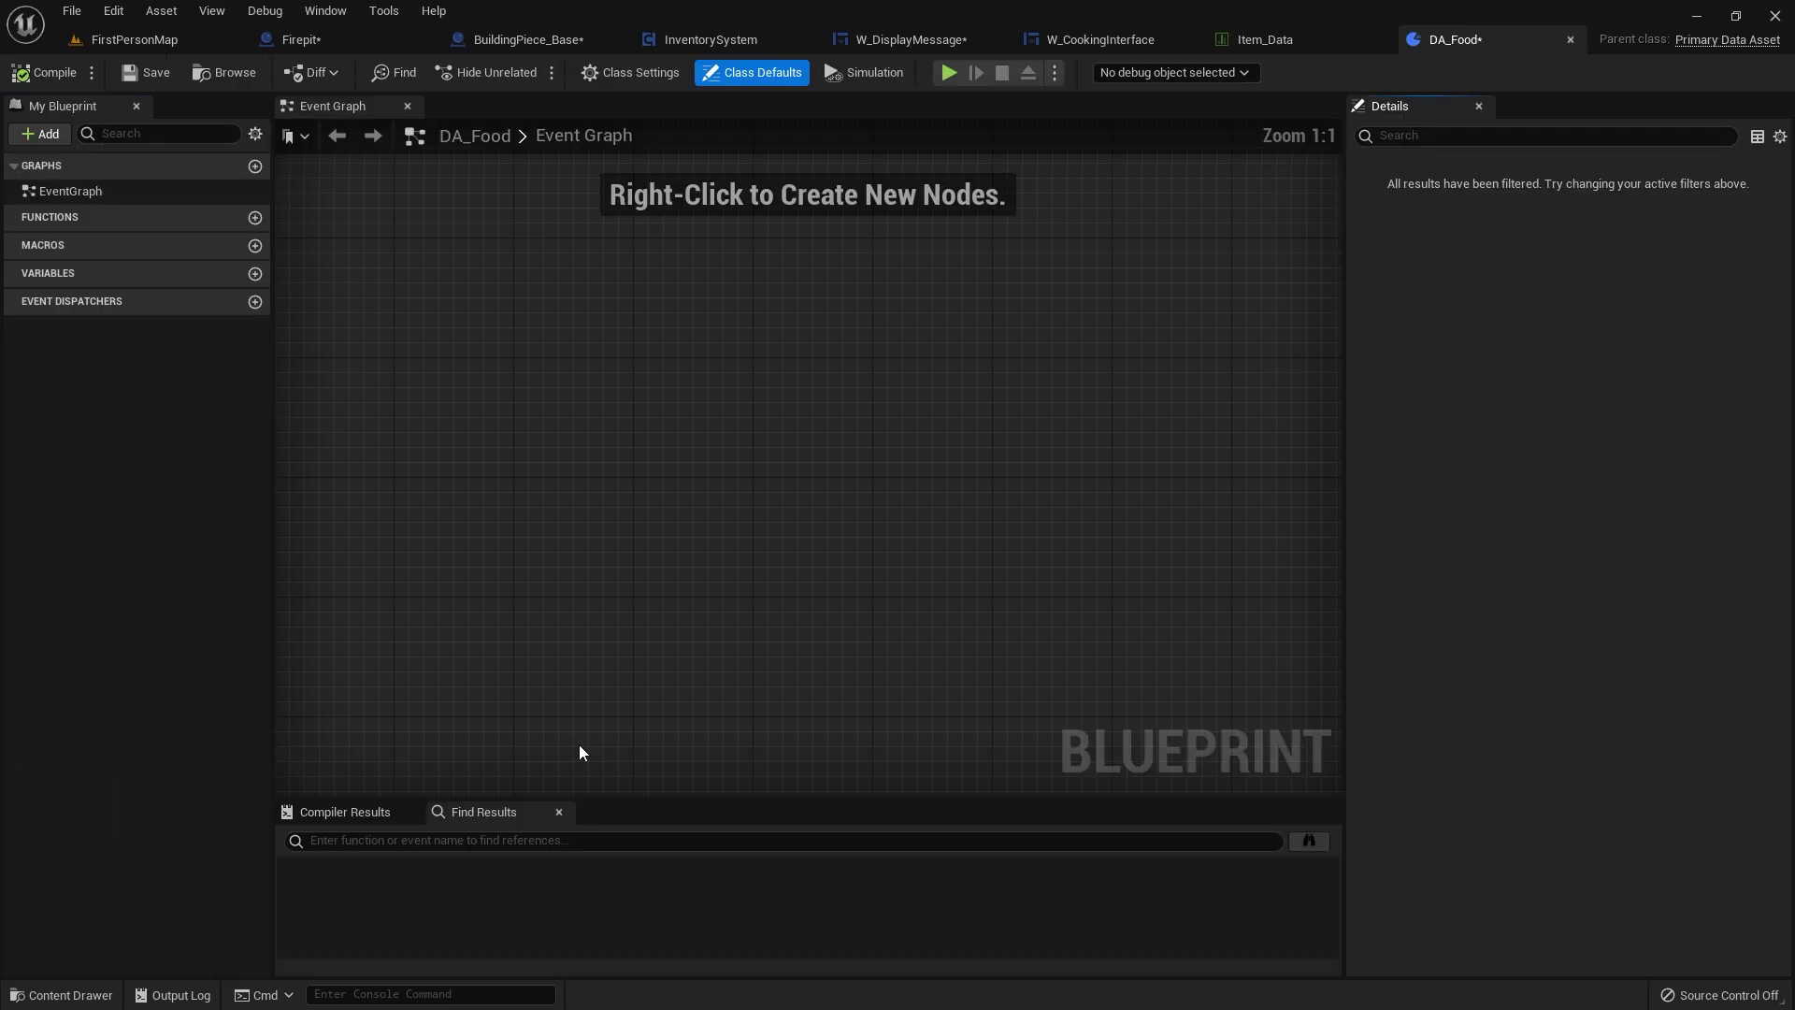
- Add a Text variable Name and a Description variable to DA_Food
{"action": "left_click", "coordinate": [255, 273]}
{"action": "type", "text": "Name"}
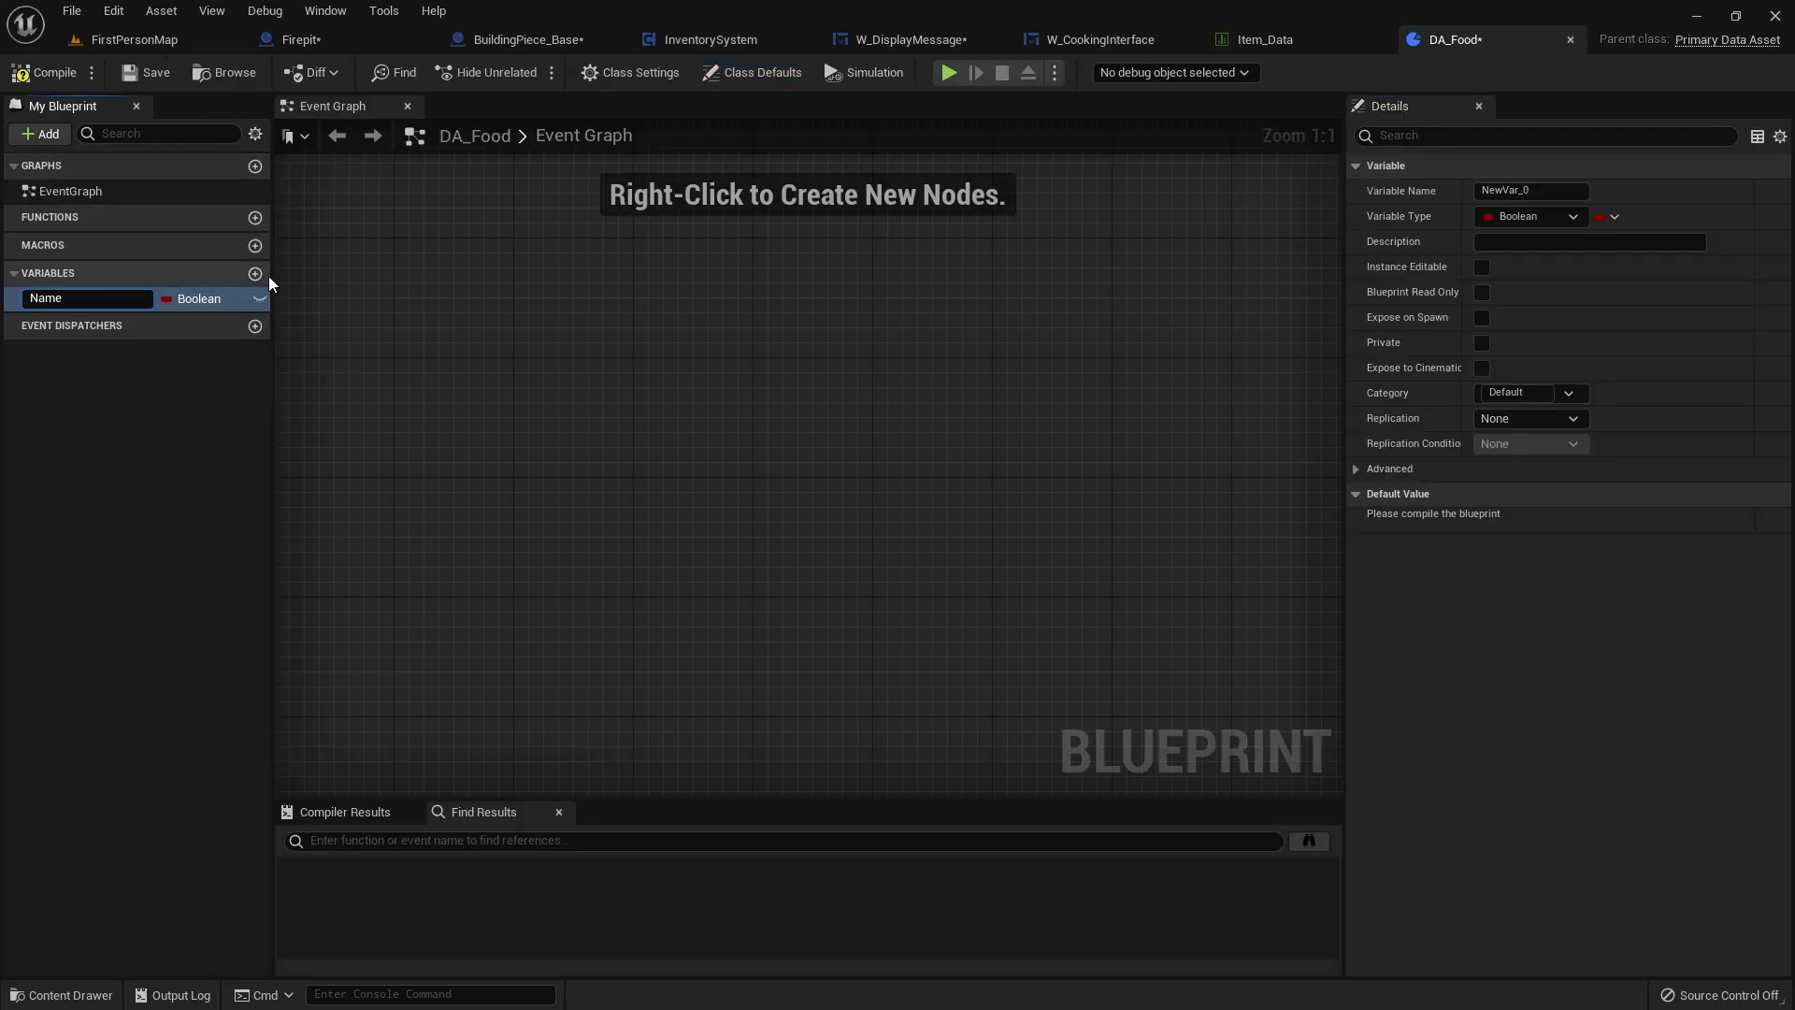
{"action": "key", "text": "Return"}
{"action": "left_click", "coordinate": [204, 300]}
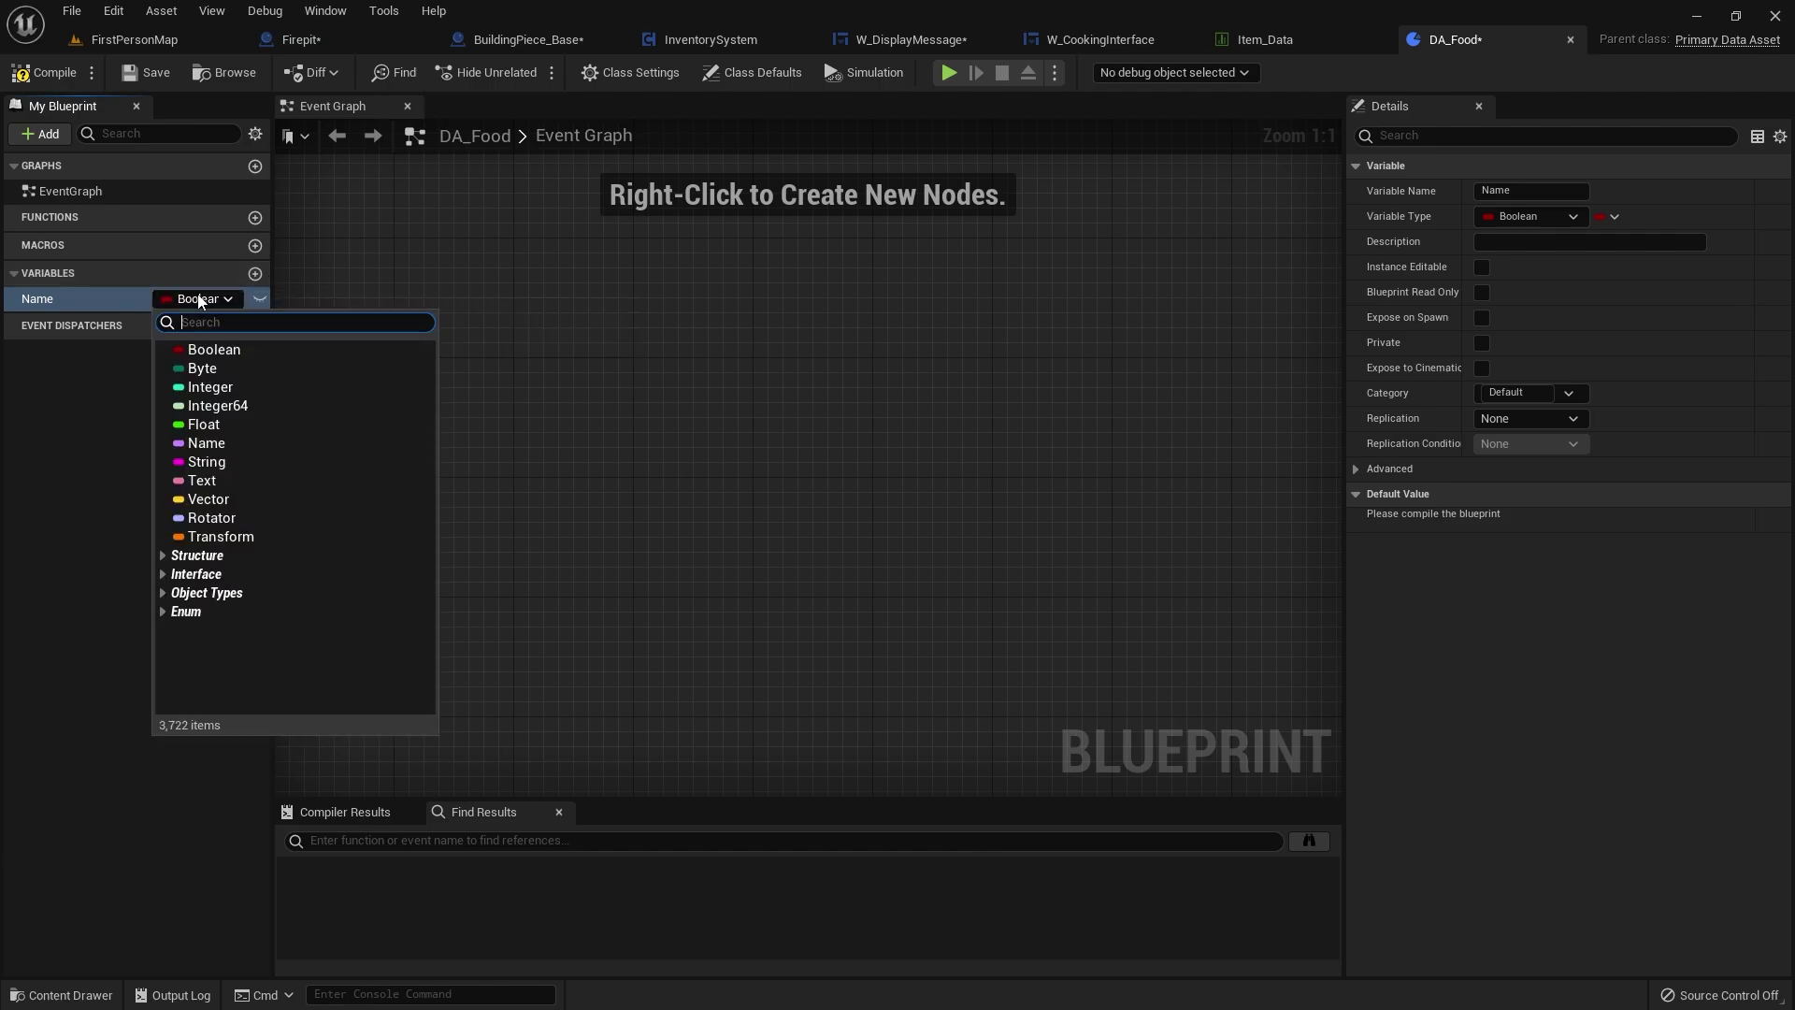
{"action": "left_click", "coordinate": [215, 480]}
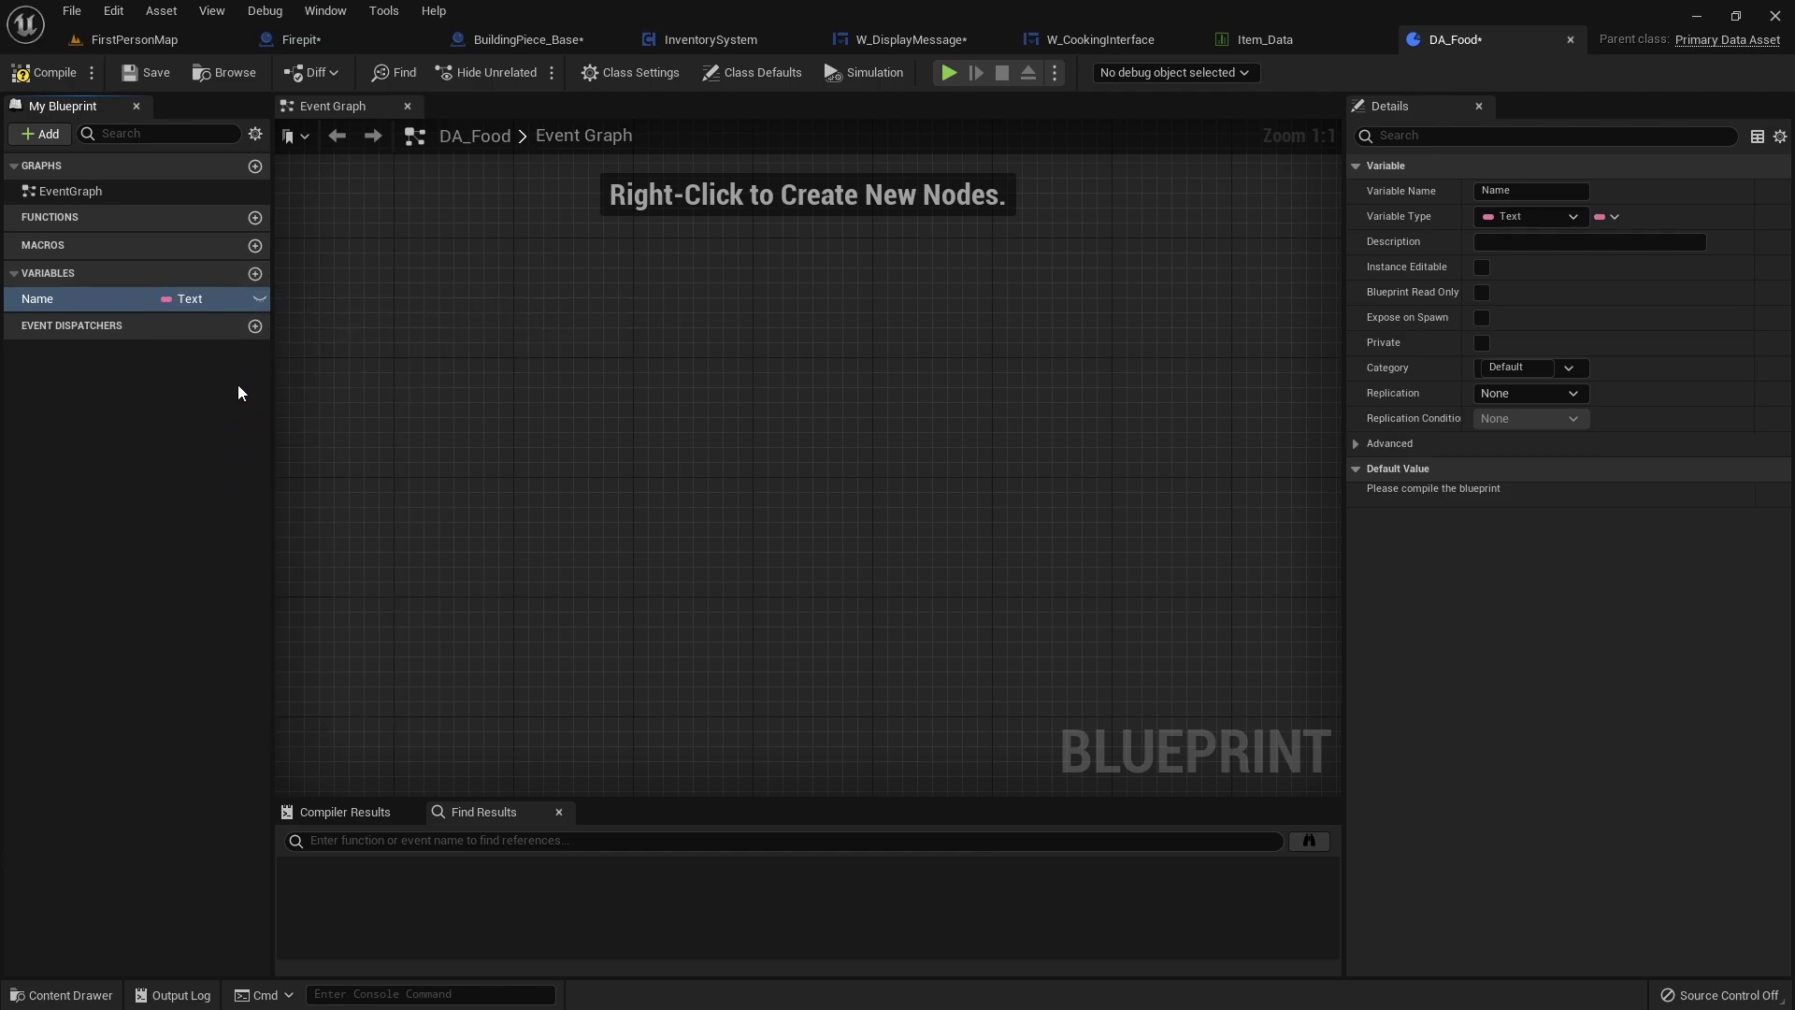
{"action": "left_click", "coordinate": [255, 273]}
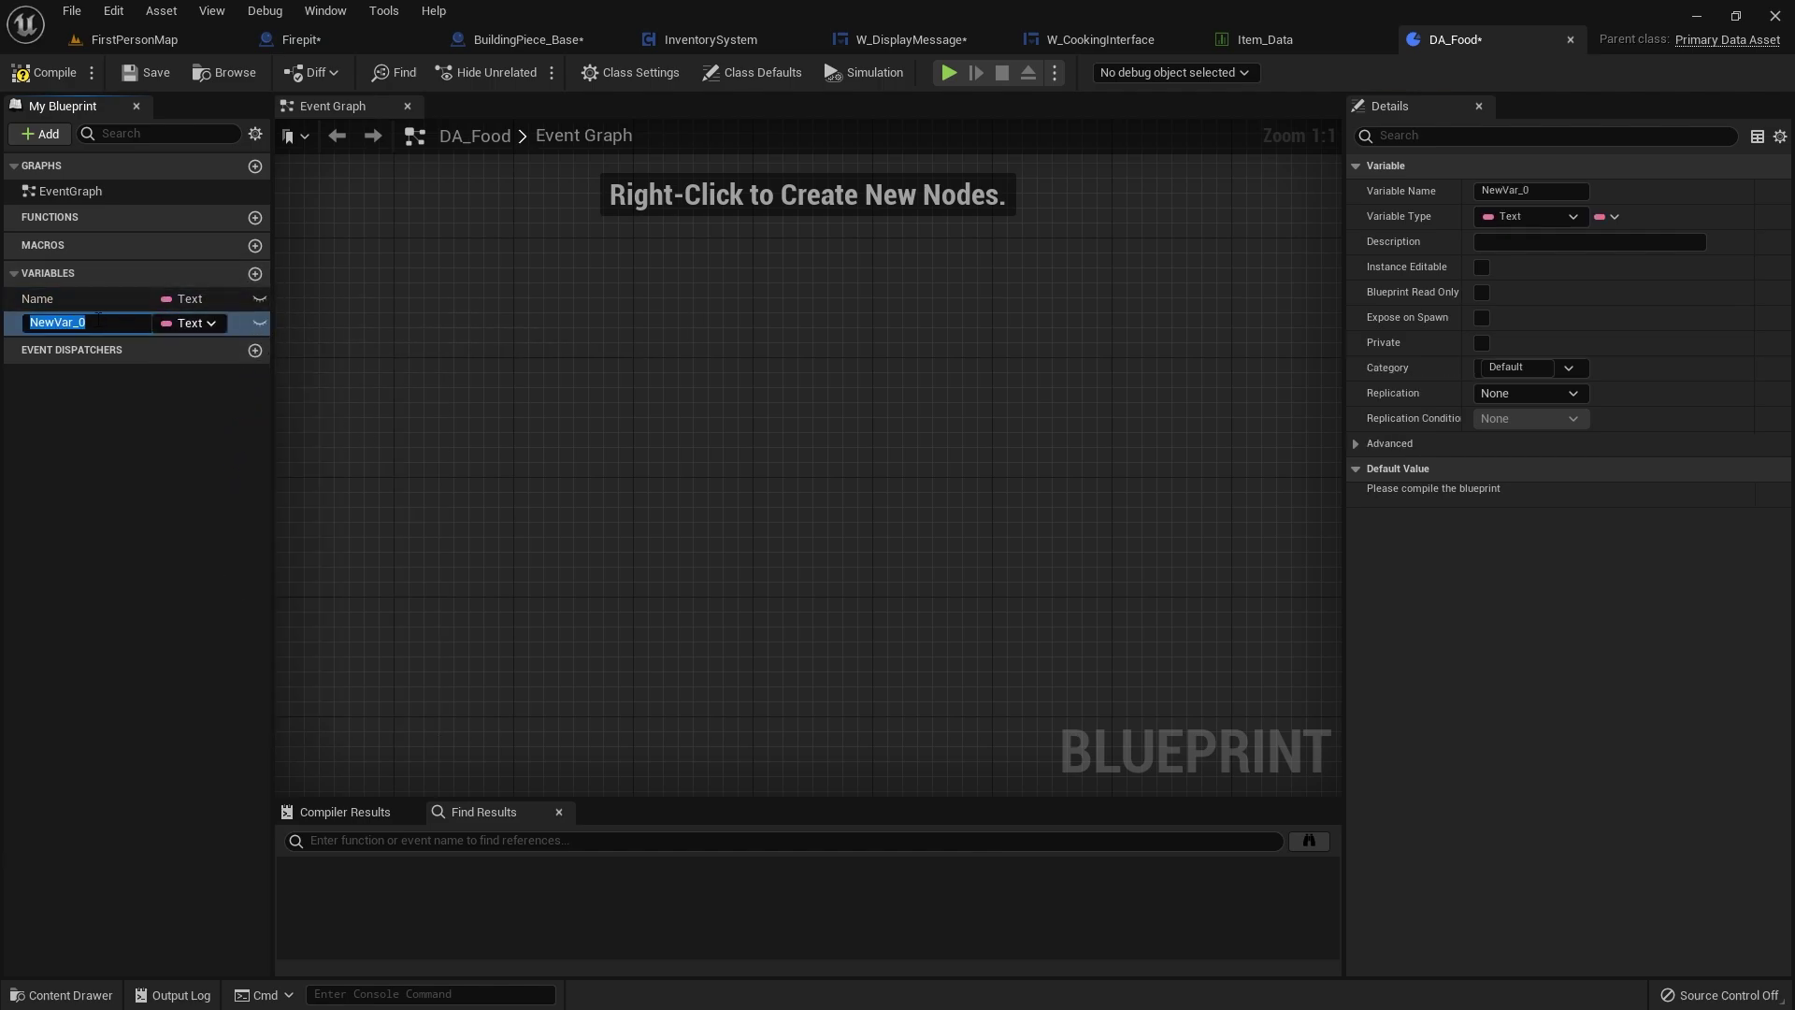
{"action": "type", "text": "Descript"}
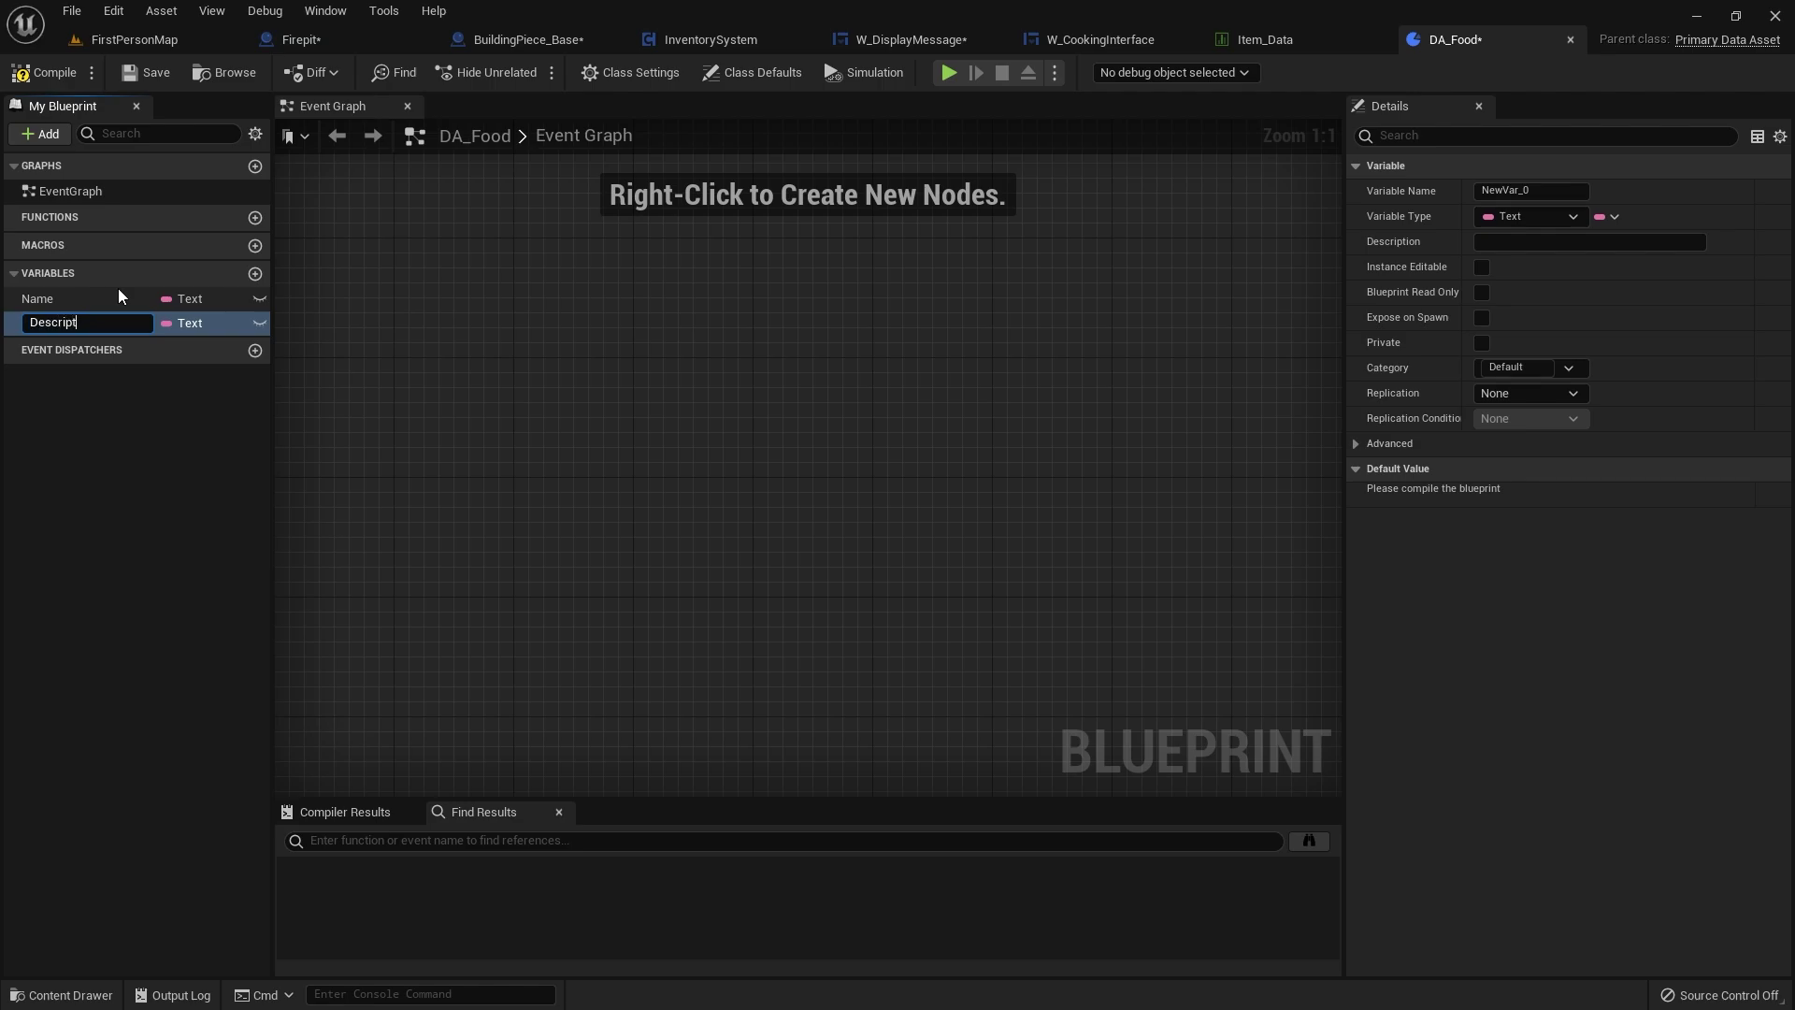
{"action": "type", "text": "ion"}
{"action": "key", "text": "Return"}
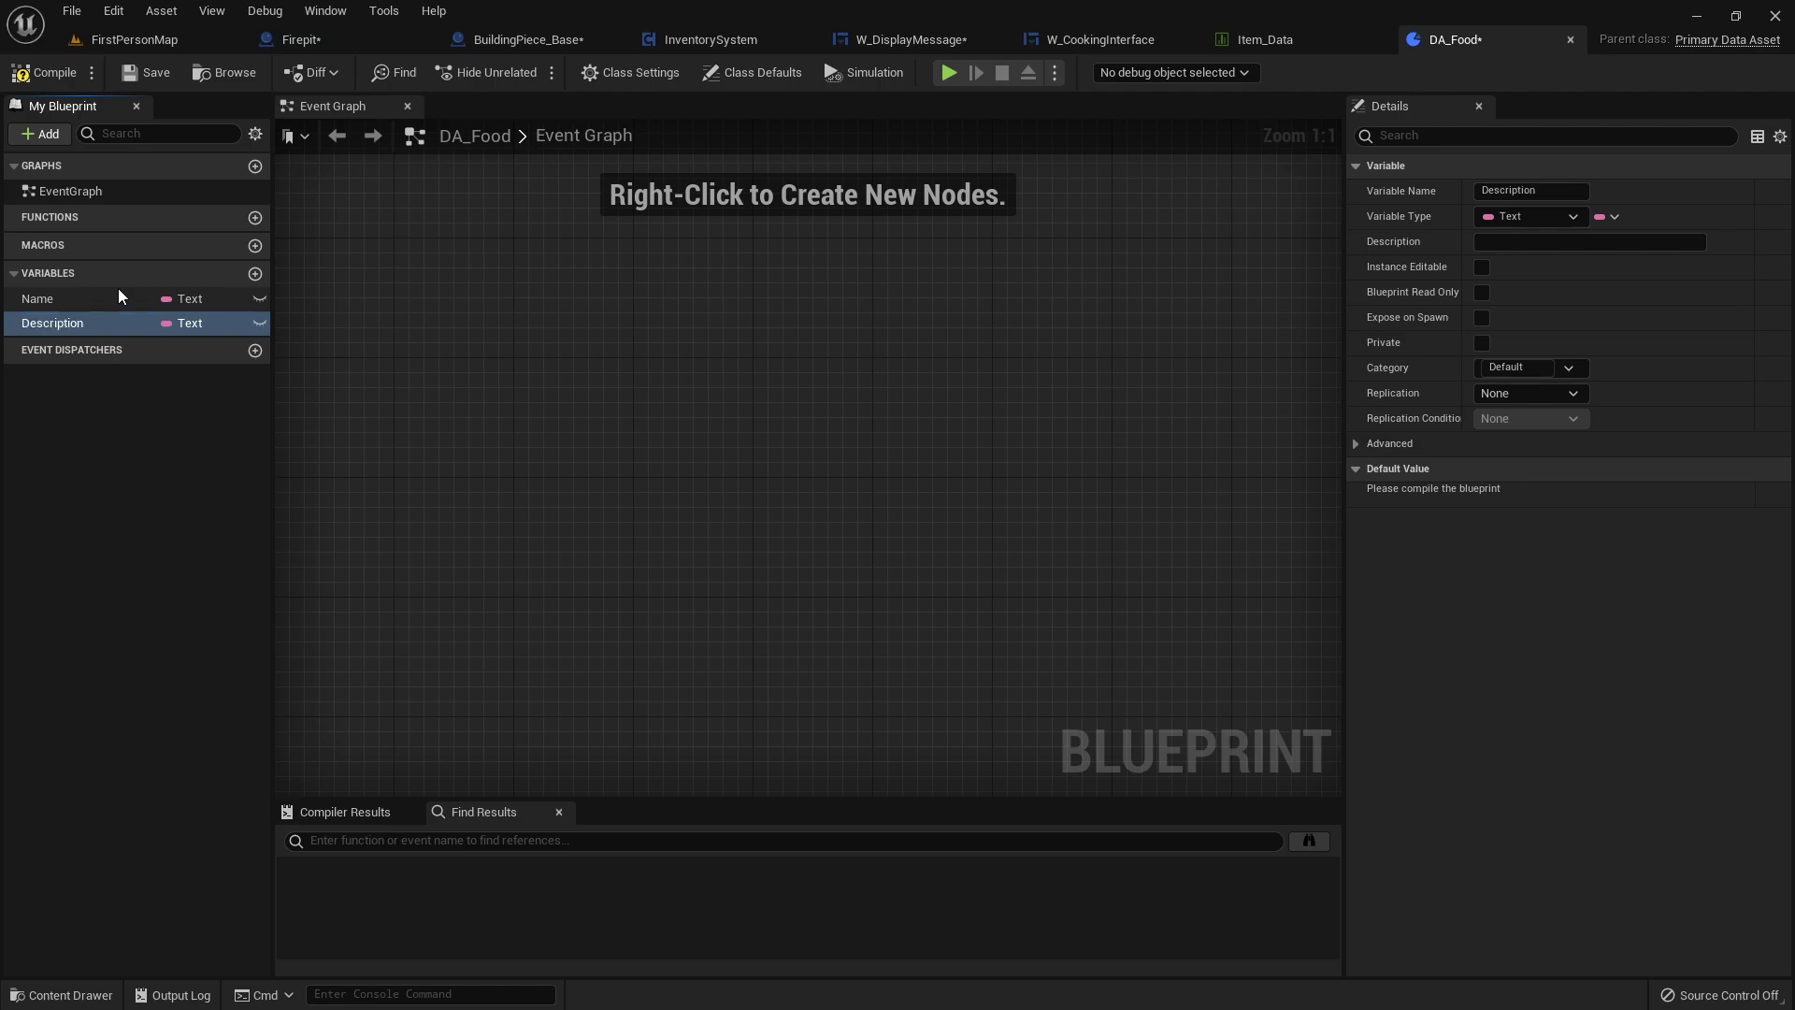
- Add a Mesh variable typed as a Static Mesh reference, then one more new variable
{"action": "left_click", "coordinate": [255, 274]}
{"action": "type", "text": "Mesh"}
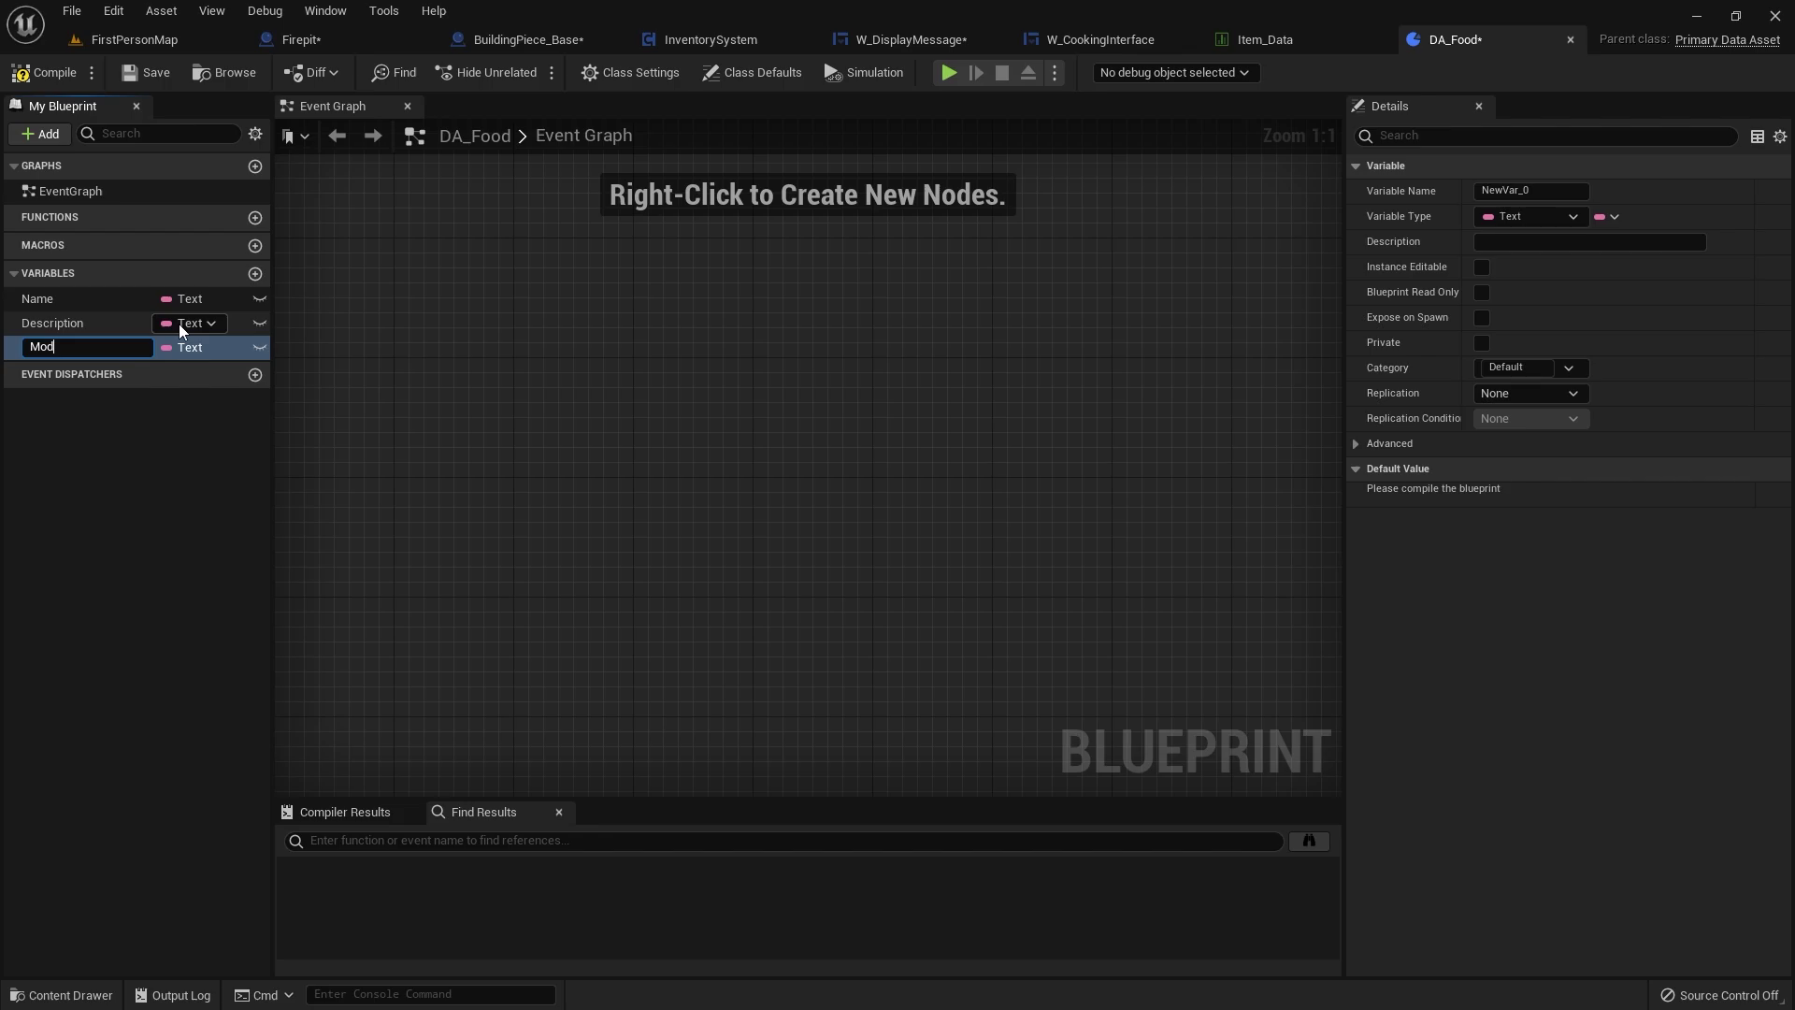
{"action": "key", "text": "Return"}
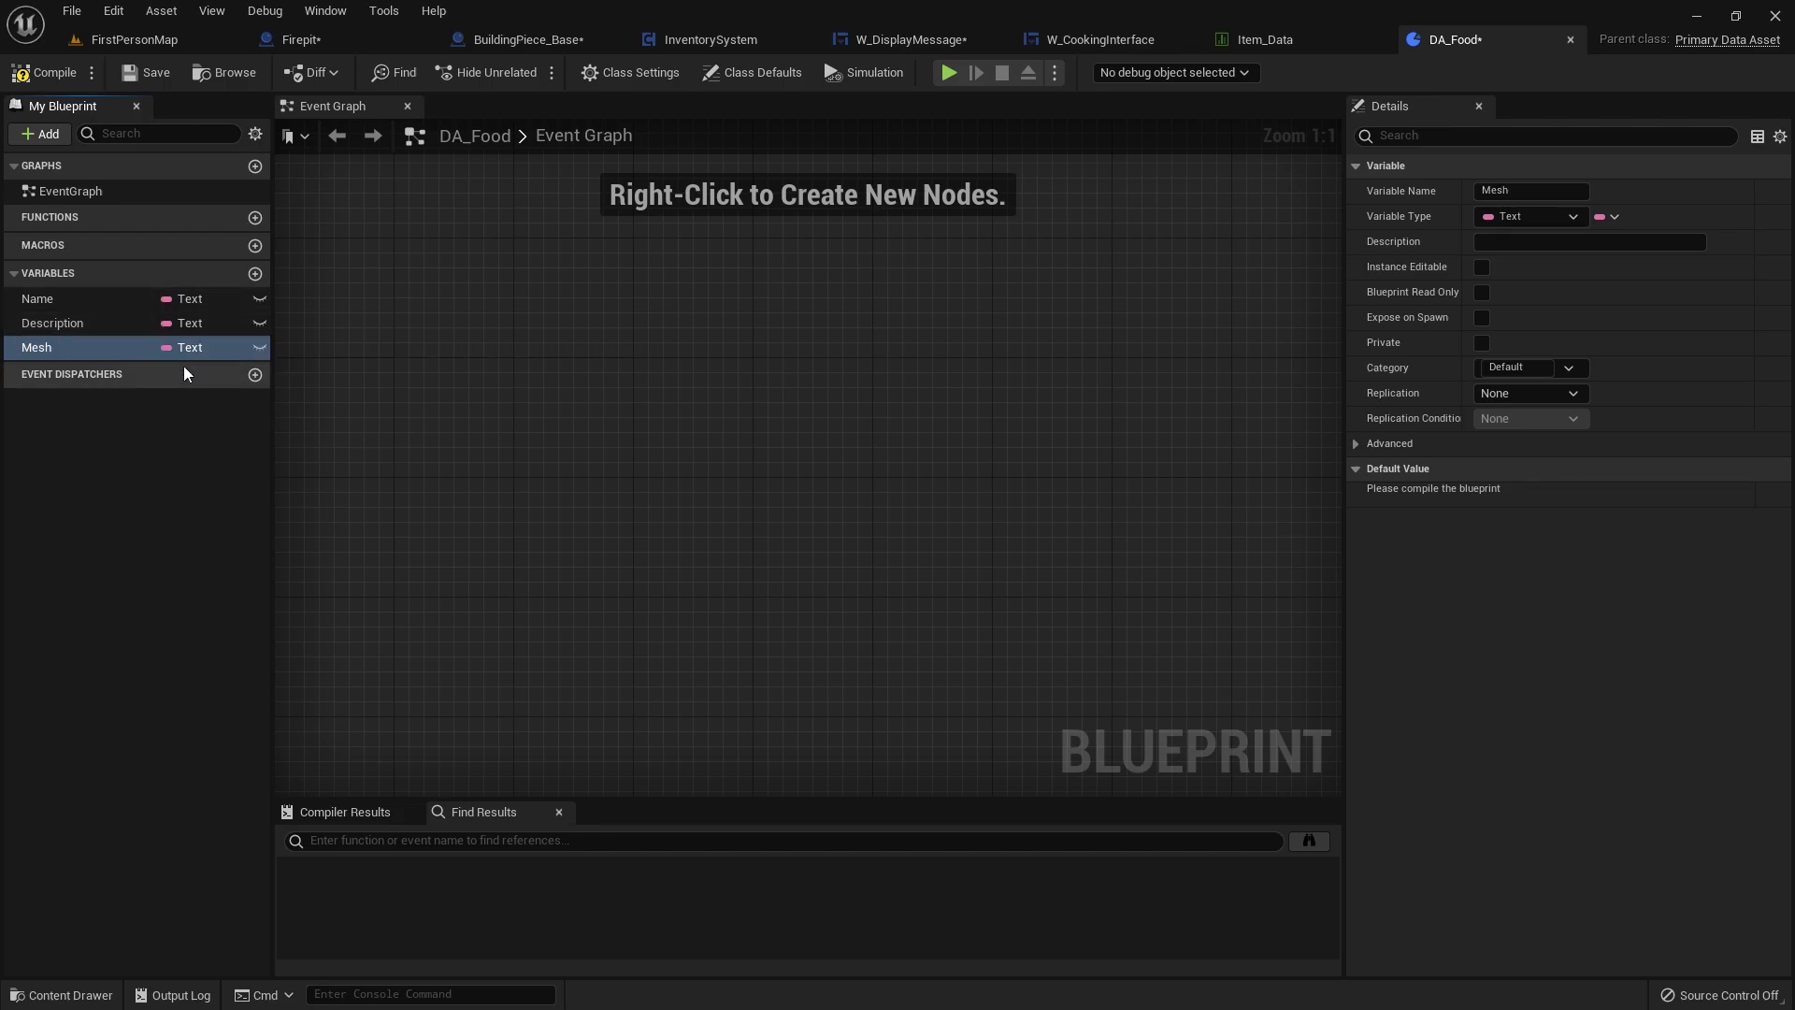
{"action": "left_click", "coordinate": [179, 349]}
{"action": "type", "text": "static"}
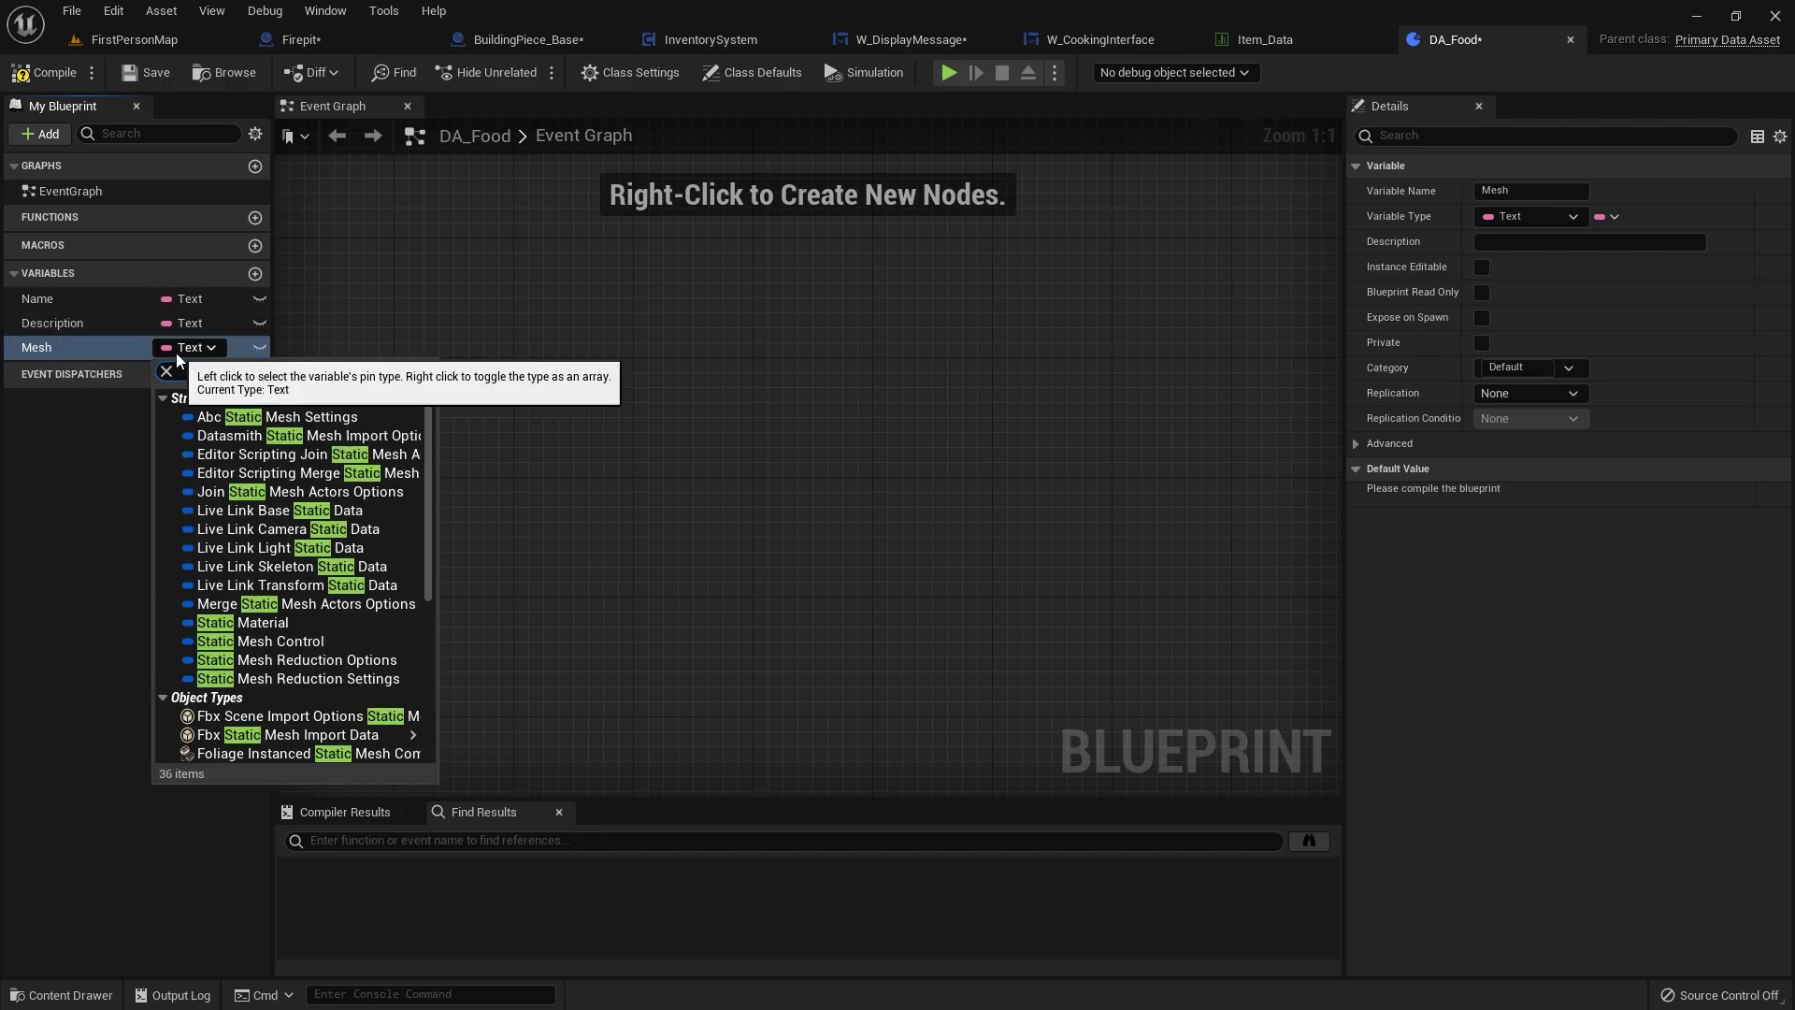
{"action": "scroll", "coordinate": [308, 622], "scroll_direction": "down", "scroll_amount": 6}
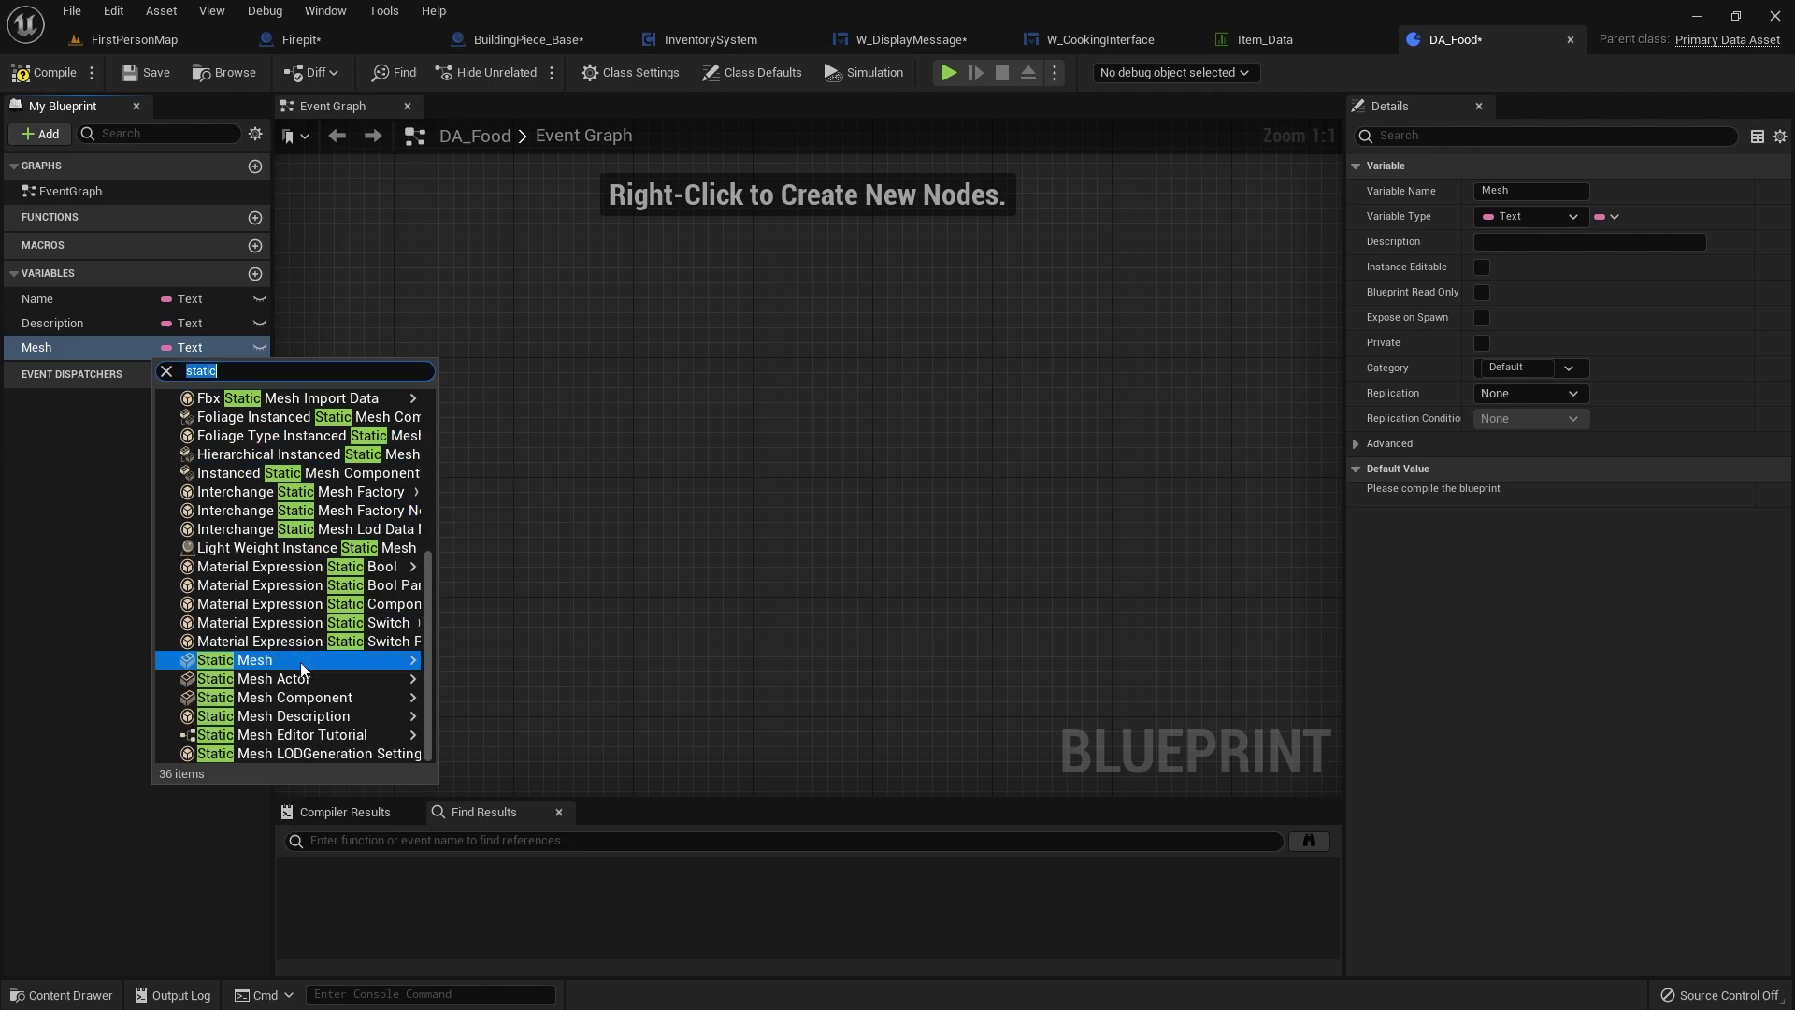
{"action": "left_click", "coordinate": [295, 662]}
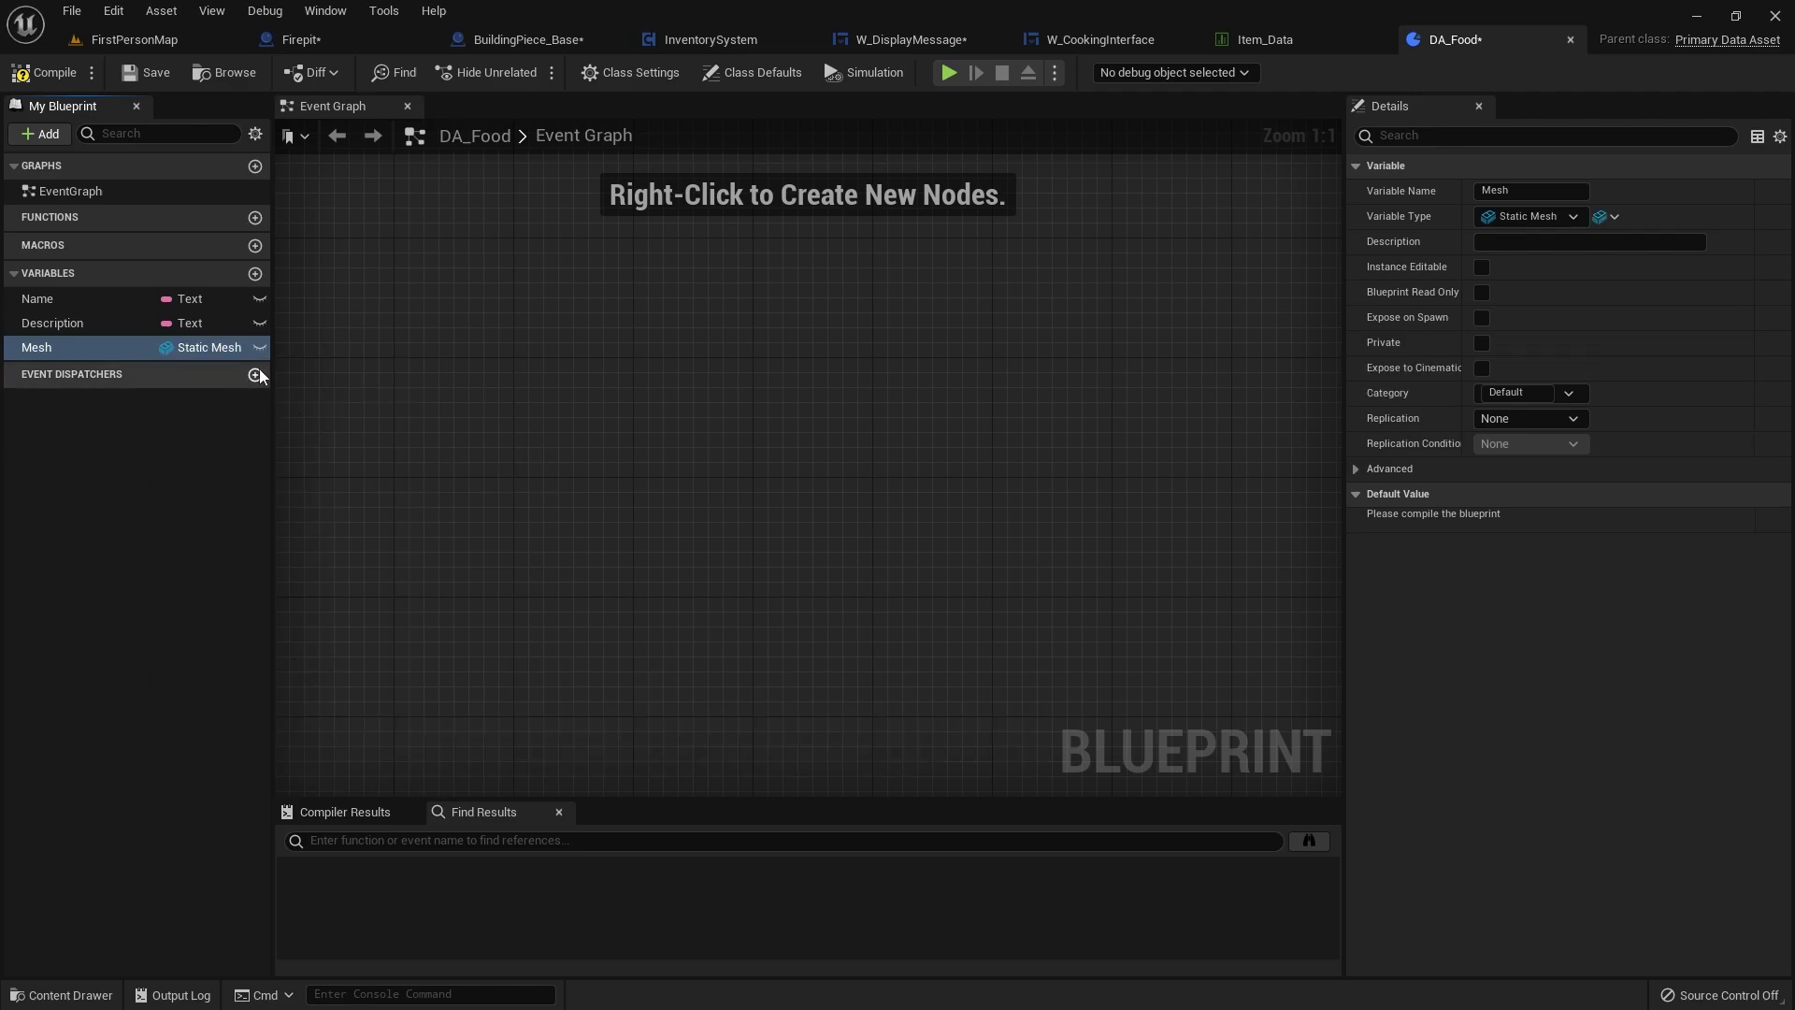
{"action": "left_click", "coordinate": [254, 274]}
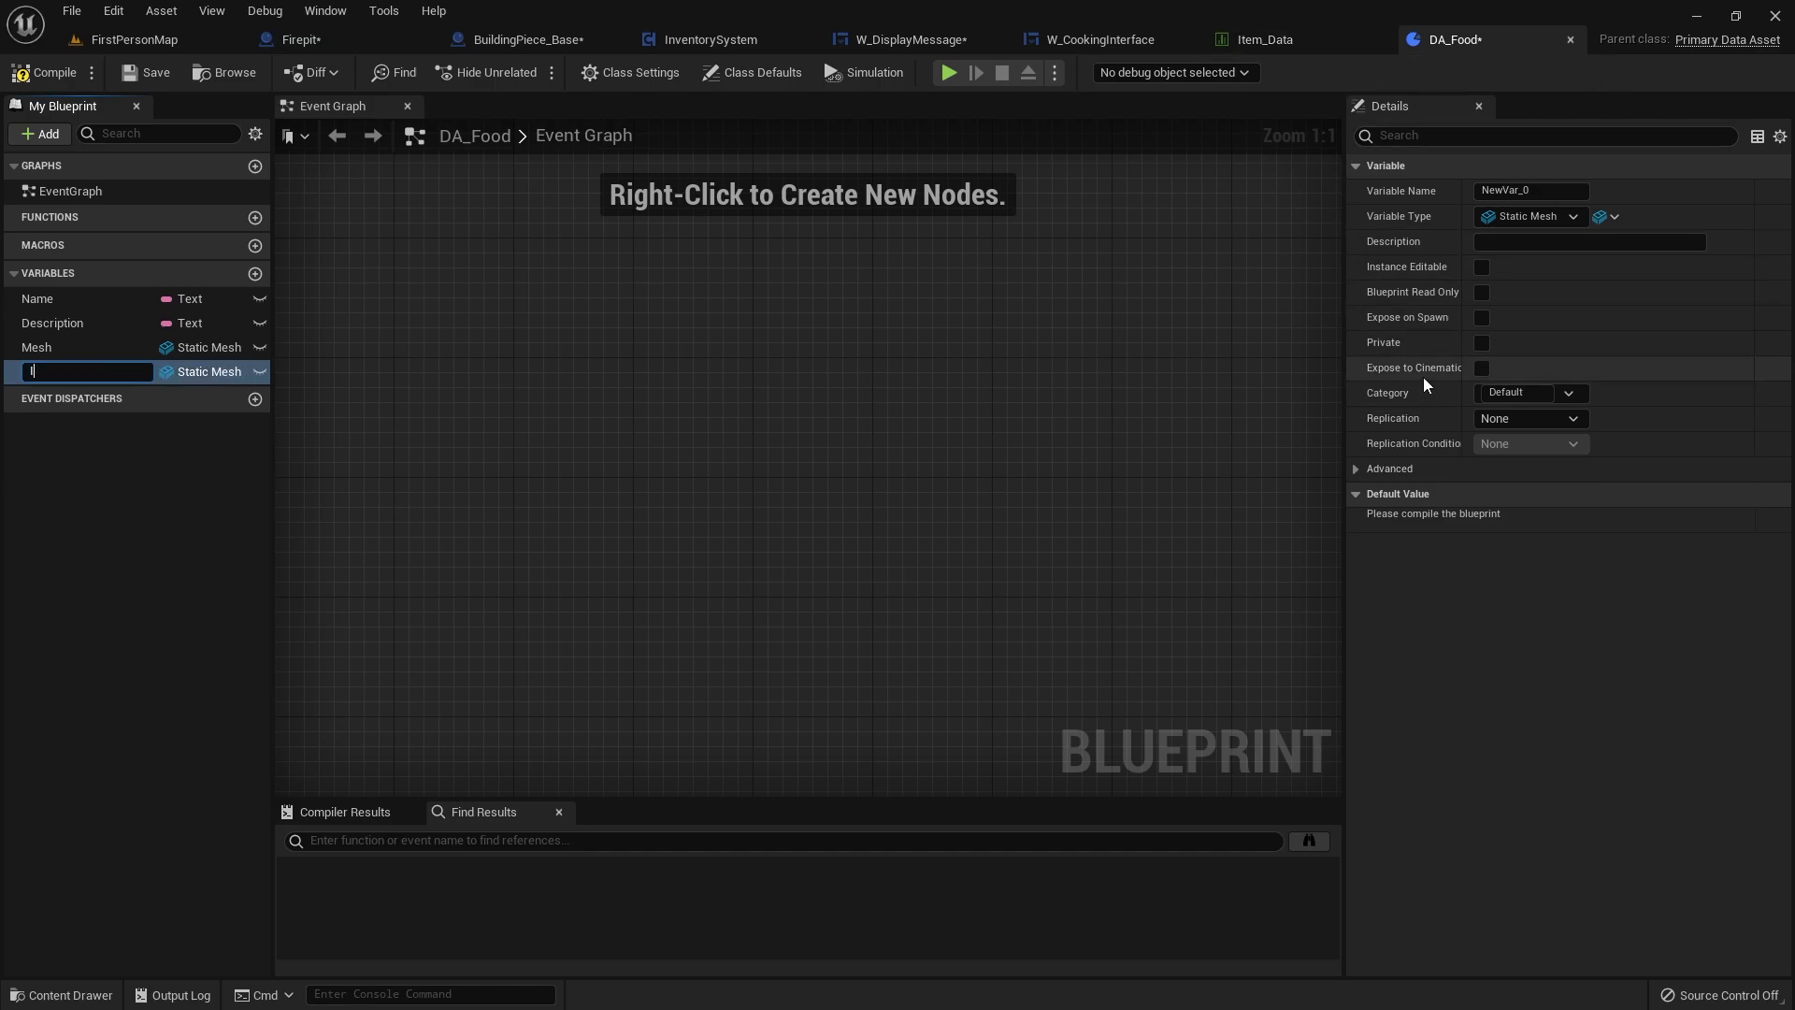
- Name the new variable ItemData and make it a Data Table Row Handle
{"action": "type", "text": "ItemData"}
{"action": "key", "text": "Return"}
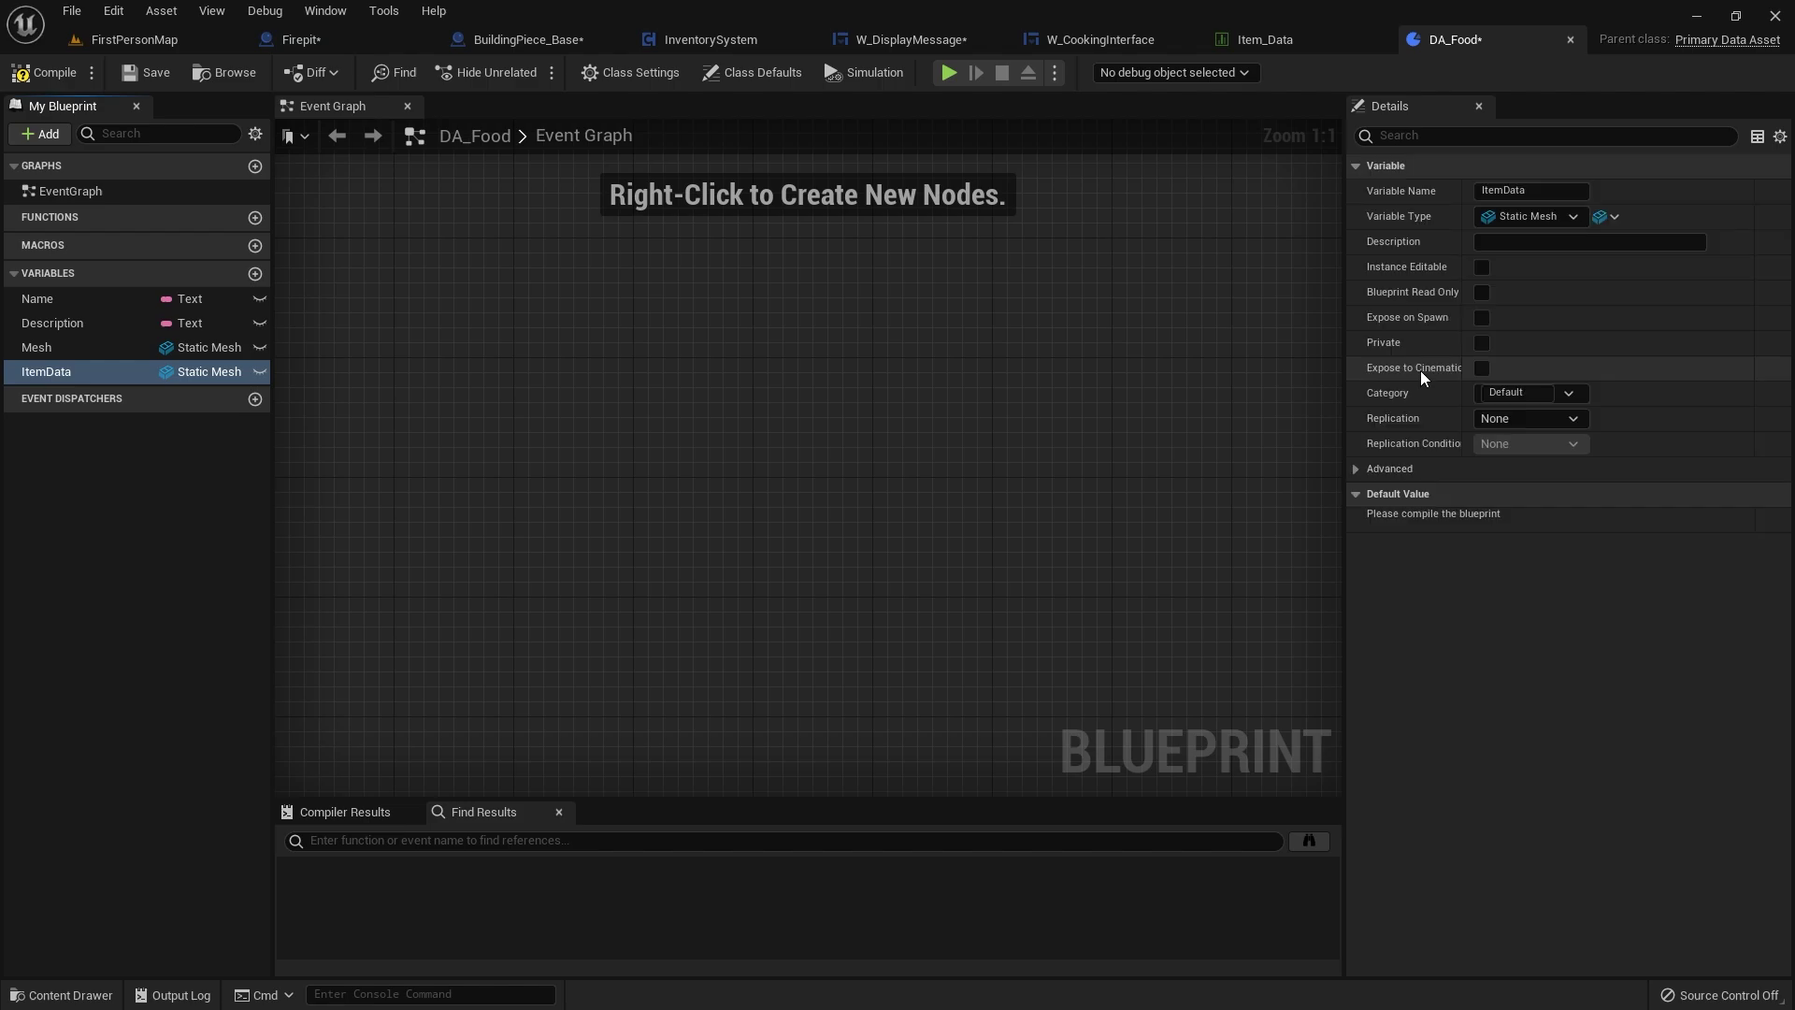
{"action": "left_click", "coordinate": [1567, 213]}
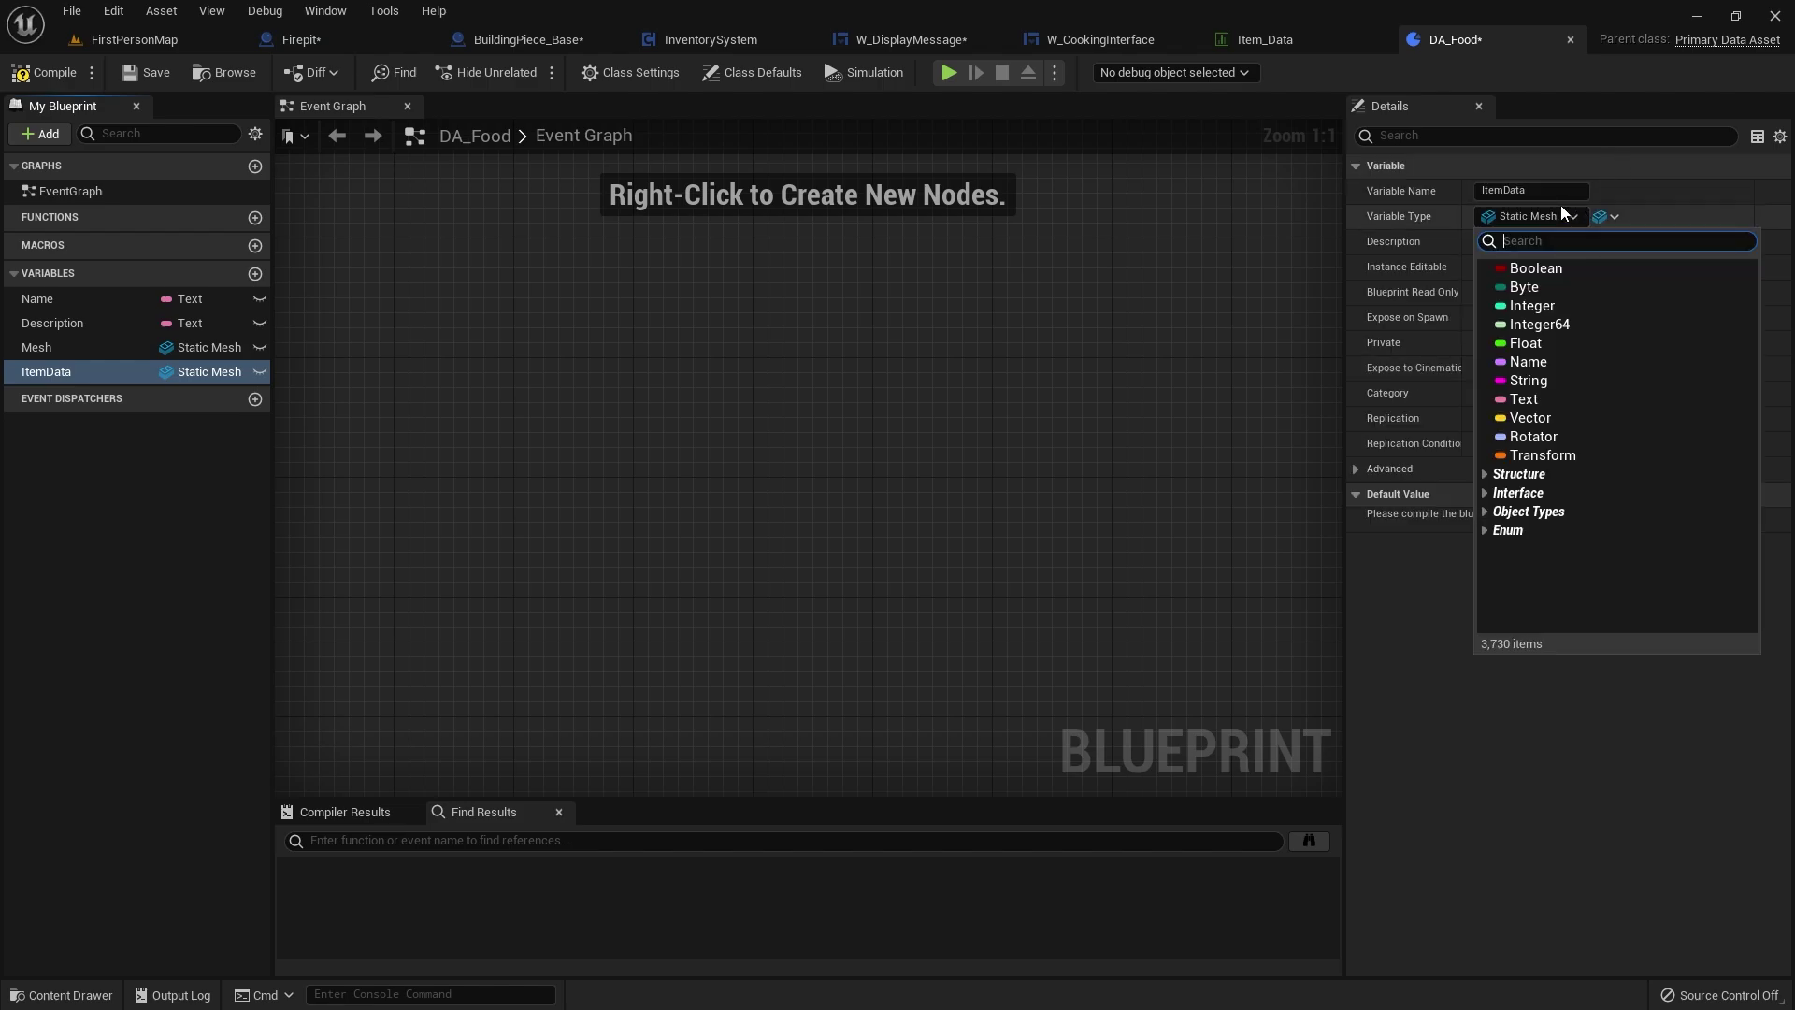
{"action": "type", "text": "datatable"}
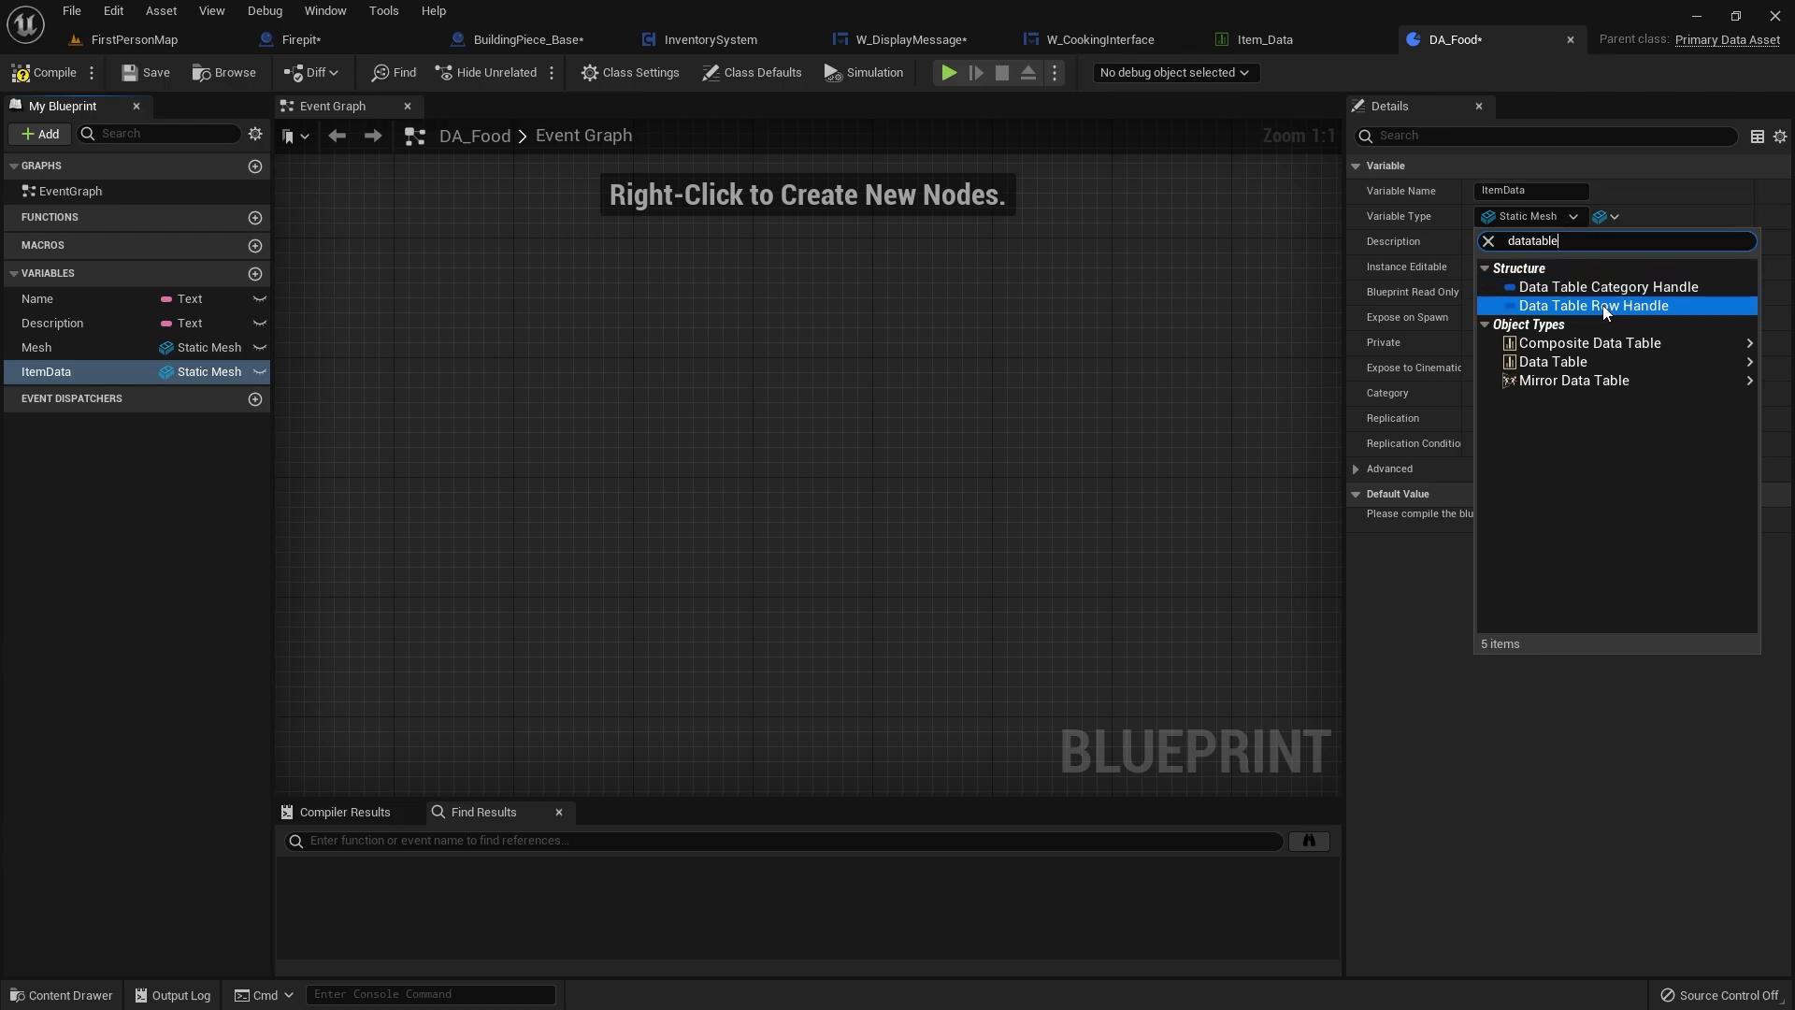
{"action": "left_click", "coordinate": [1593, 306]}
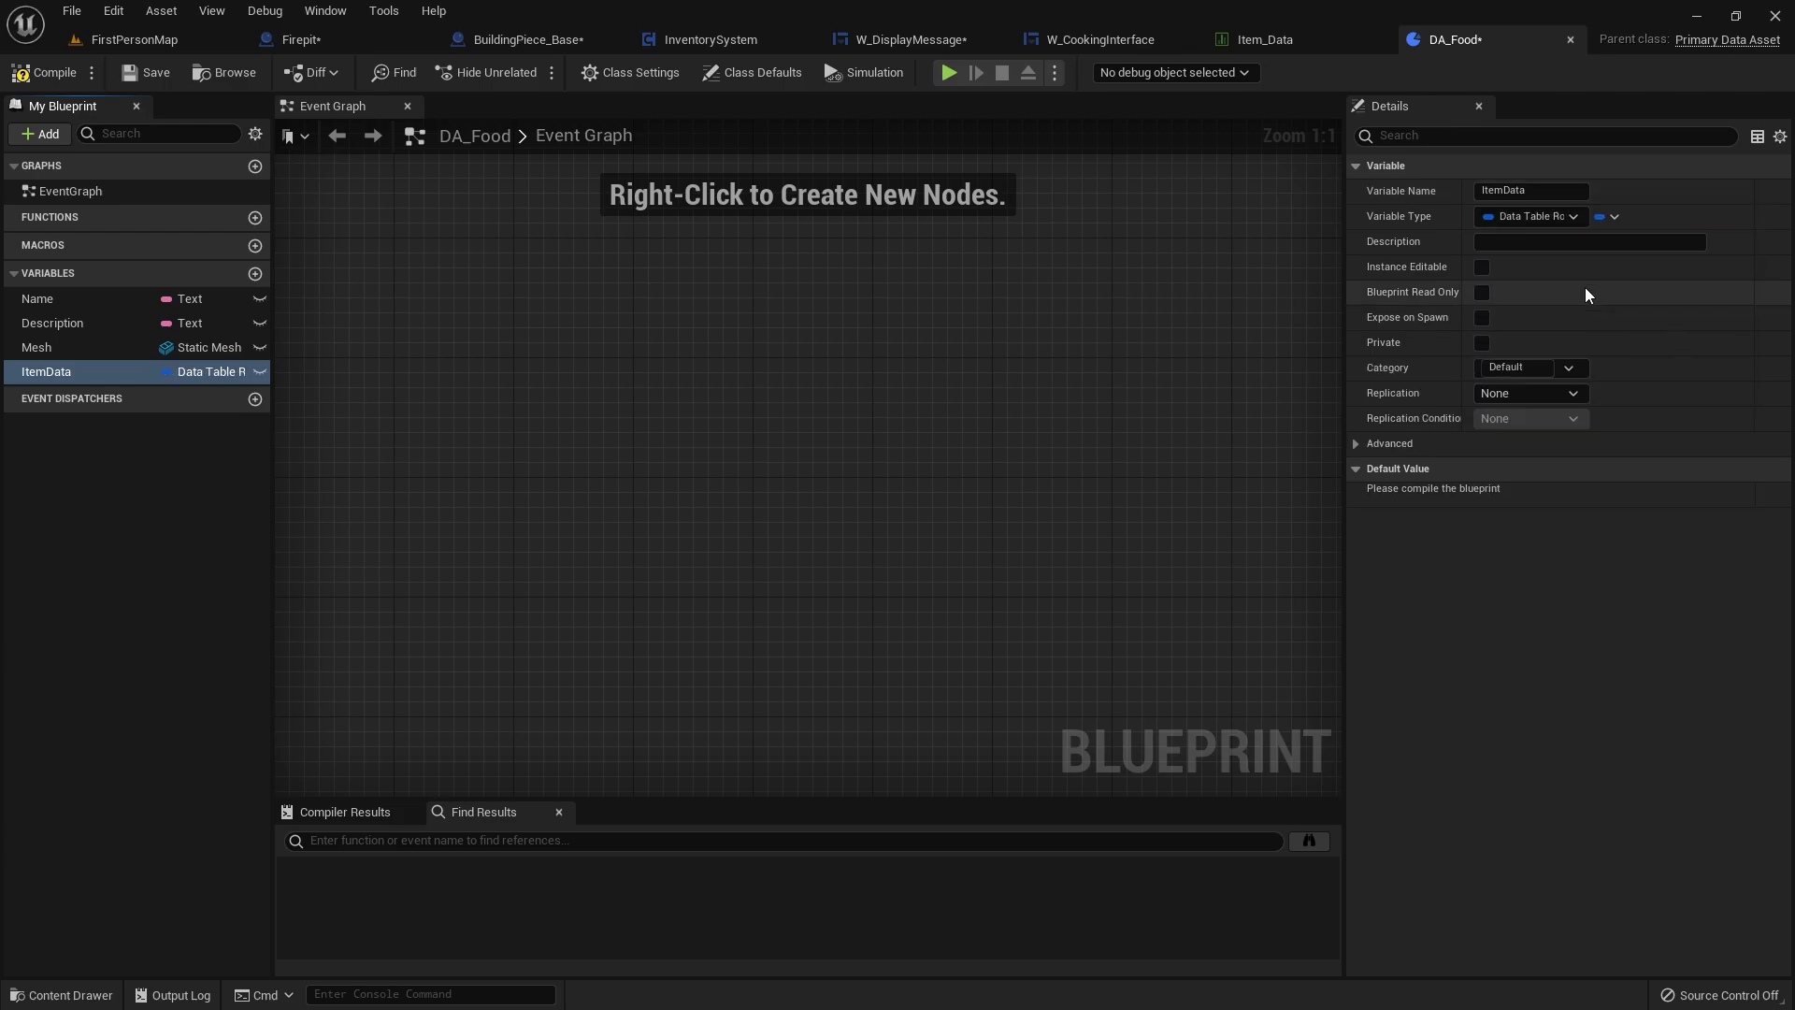
- Compile, save and close the DA_Food blueprint
{"action": "left_click", "coordinate": [43, 72]}
{"action": "left_click", "coordinate": [147, 72]}
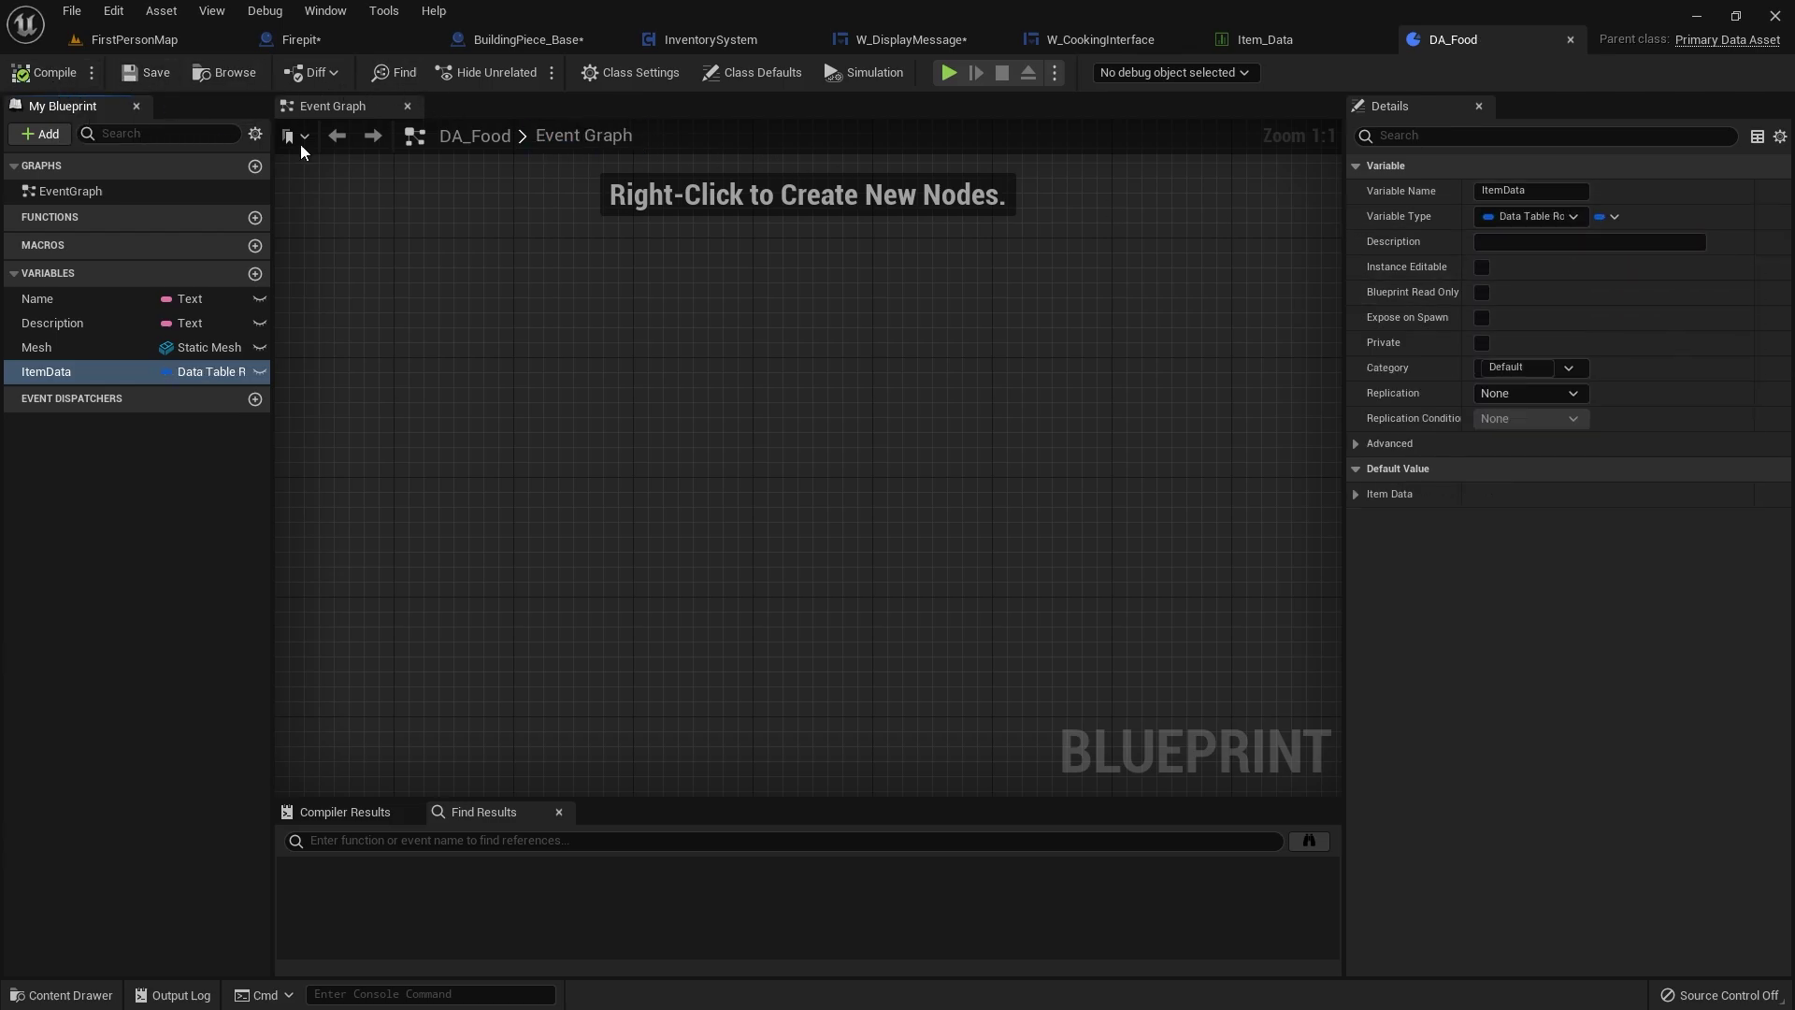
{"action": "left_click", "coordinate": [1571, 40]}
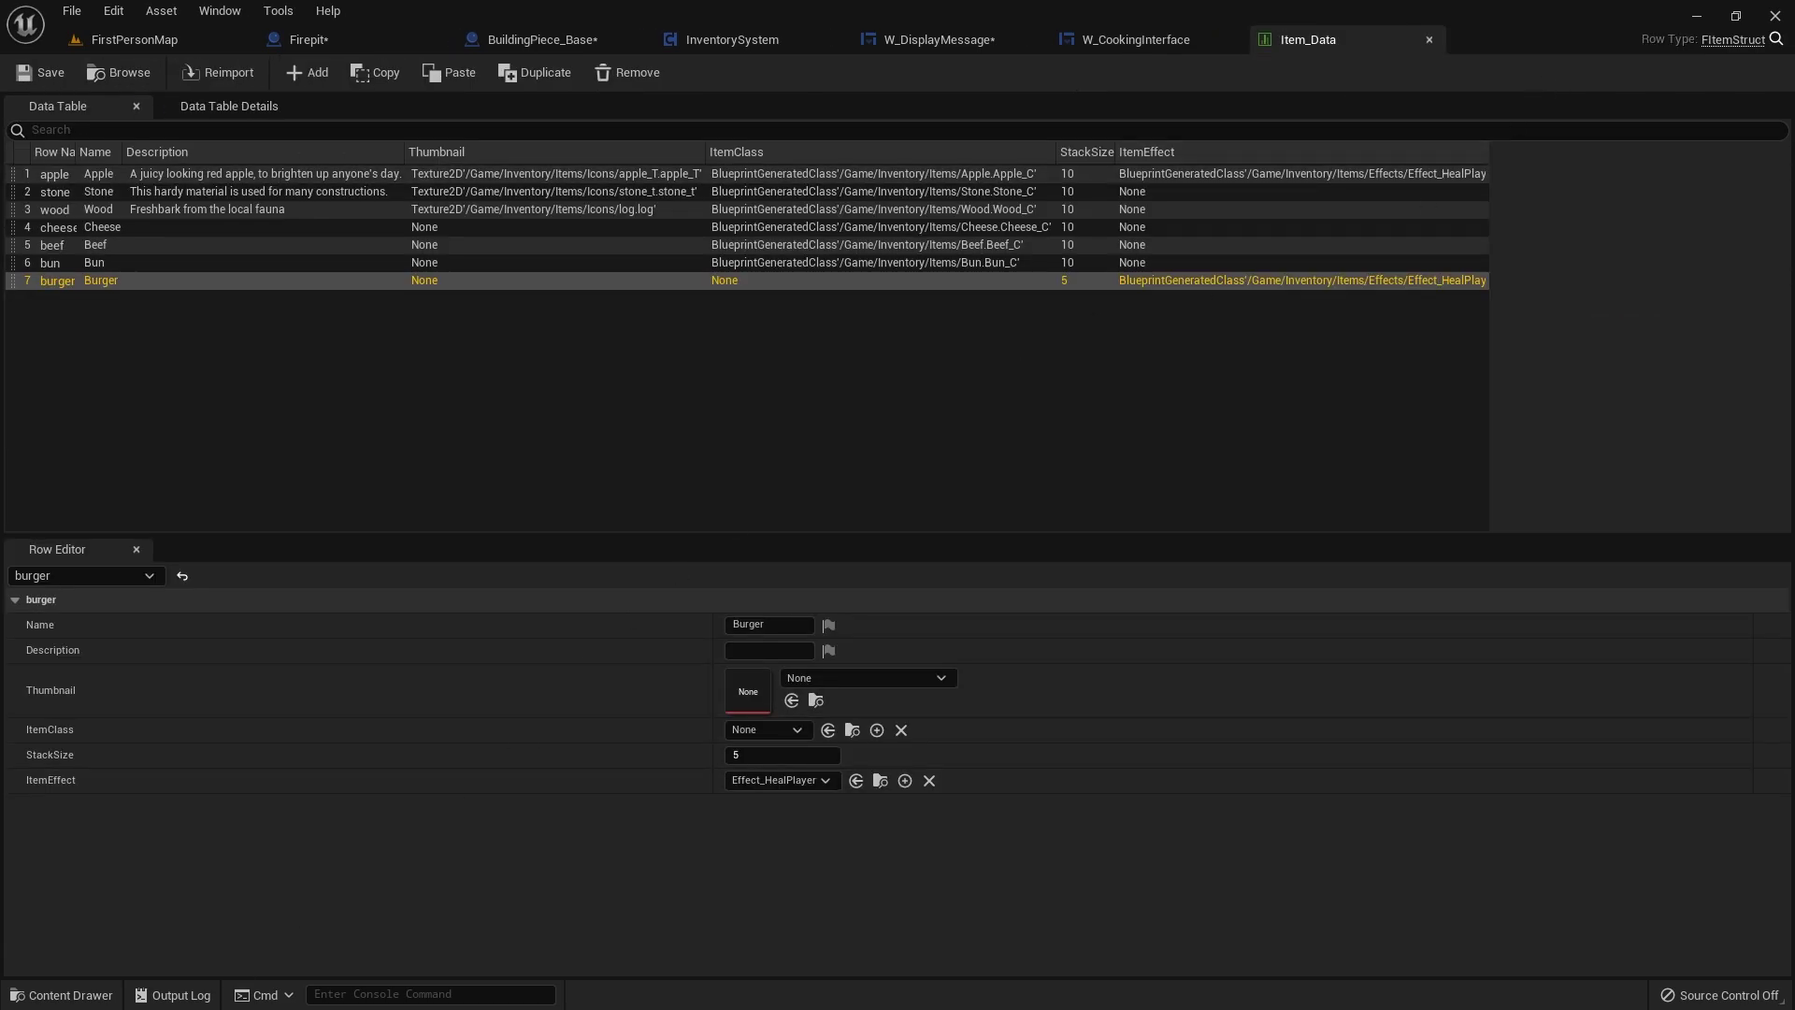
- Create a DA_Food data asset named Burger in Inventory and open it
{"action": "left_click", "coordinate": [47, 997]}
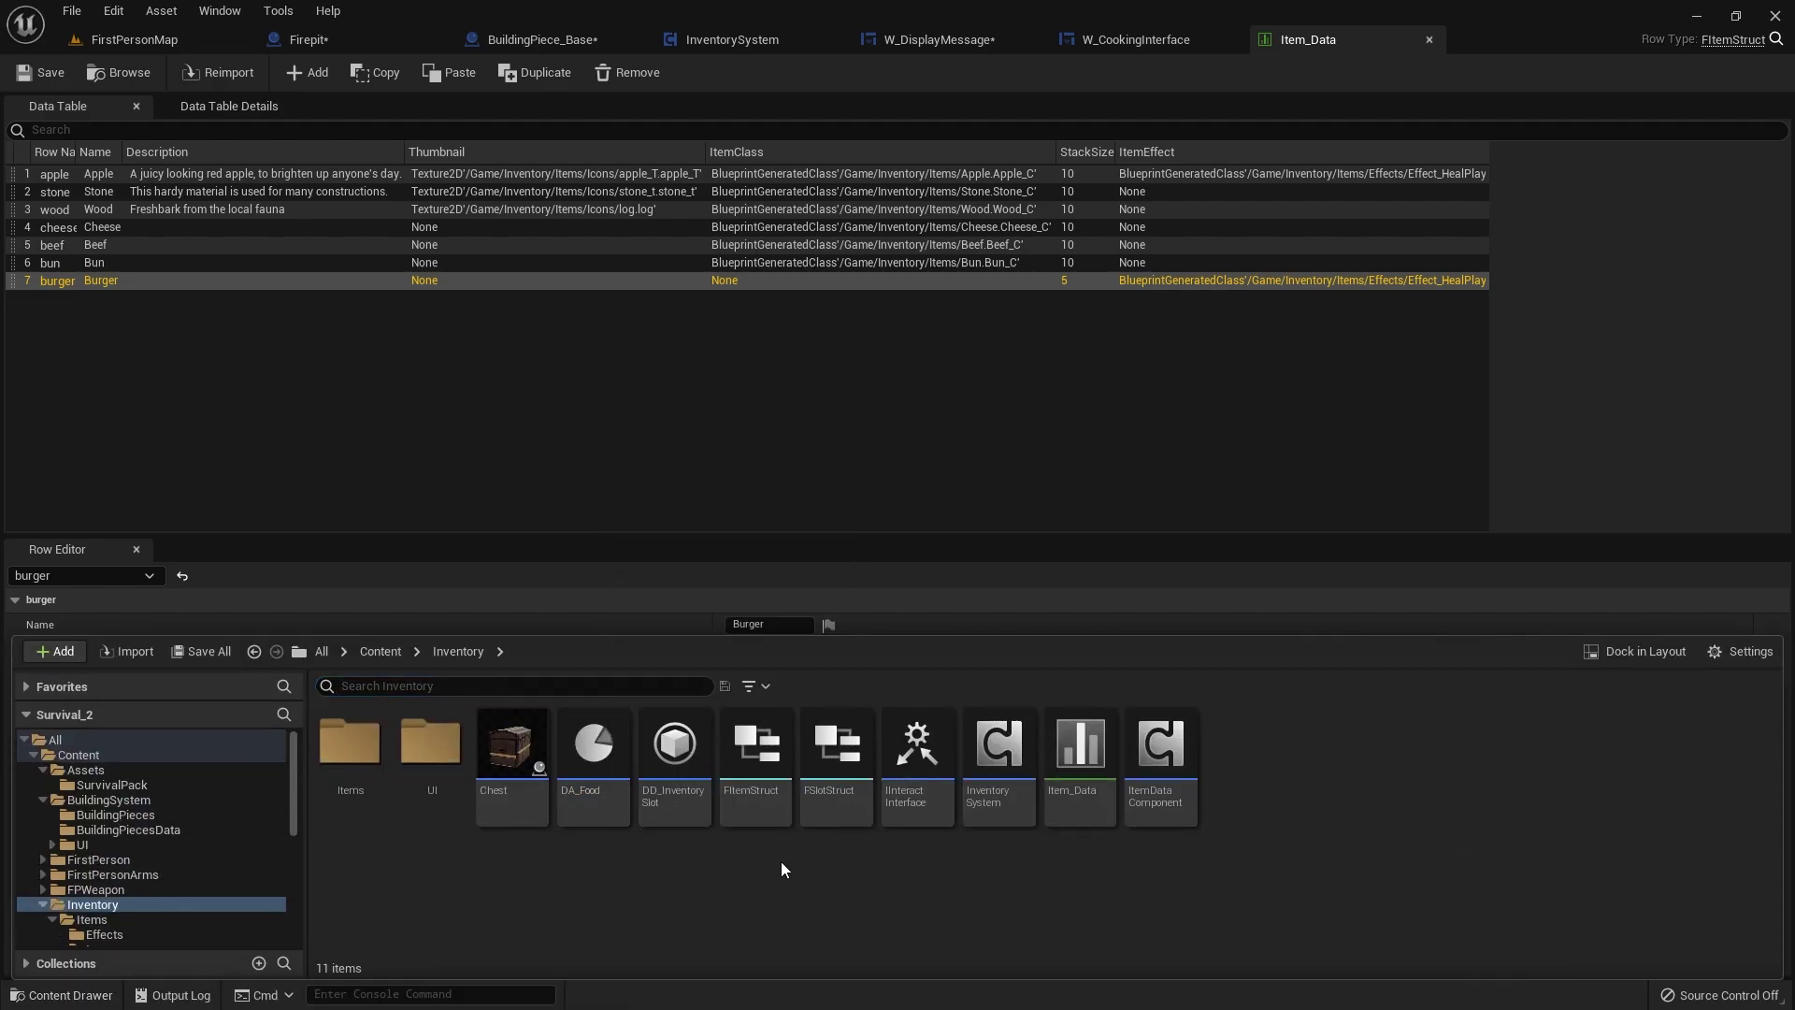
{"action": "right_click", "coordinate": [1258, 753]}
{"action": "mouse_move", "coordinate": [1331, 622]}
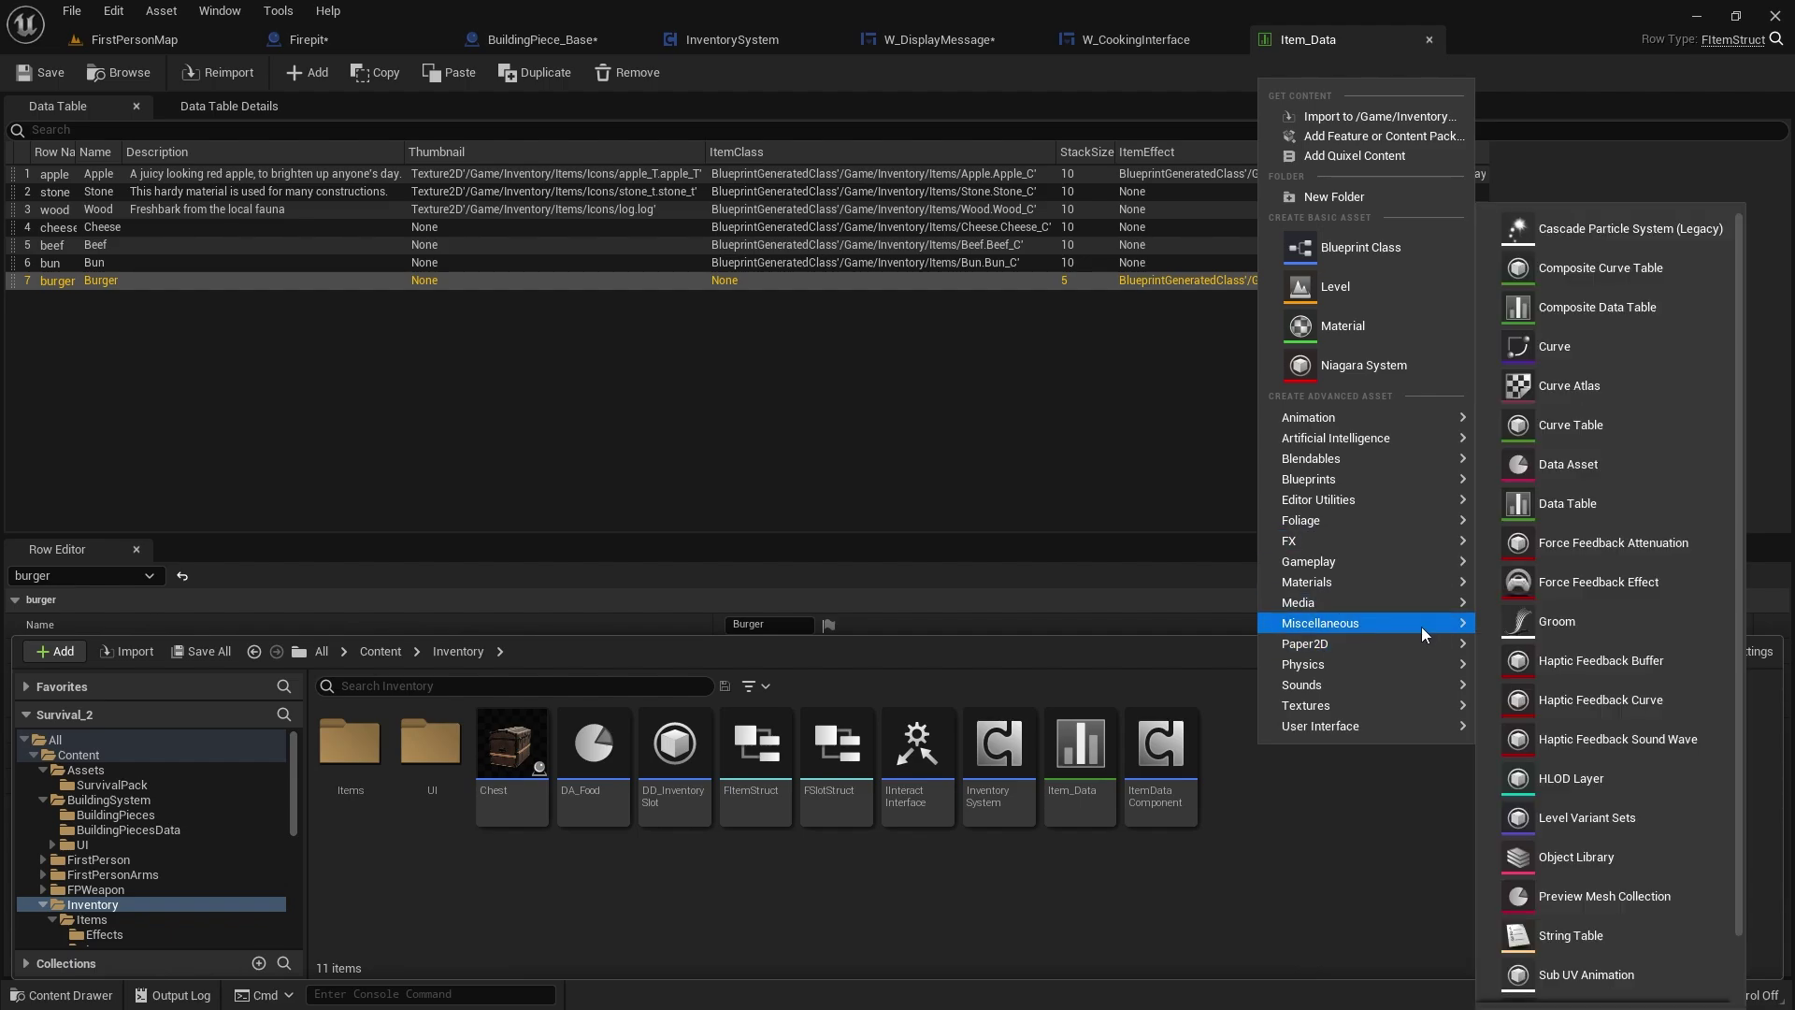
{"action": "left_click", "coordinate": [1569, 465]}
{"action": "left_click", "coordinate": [681, 497]}
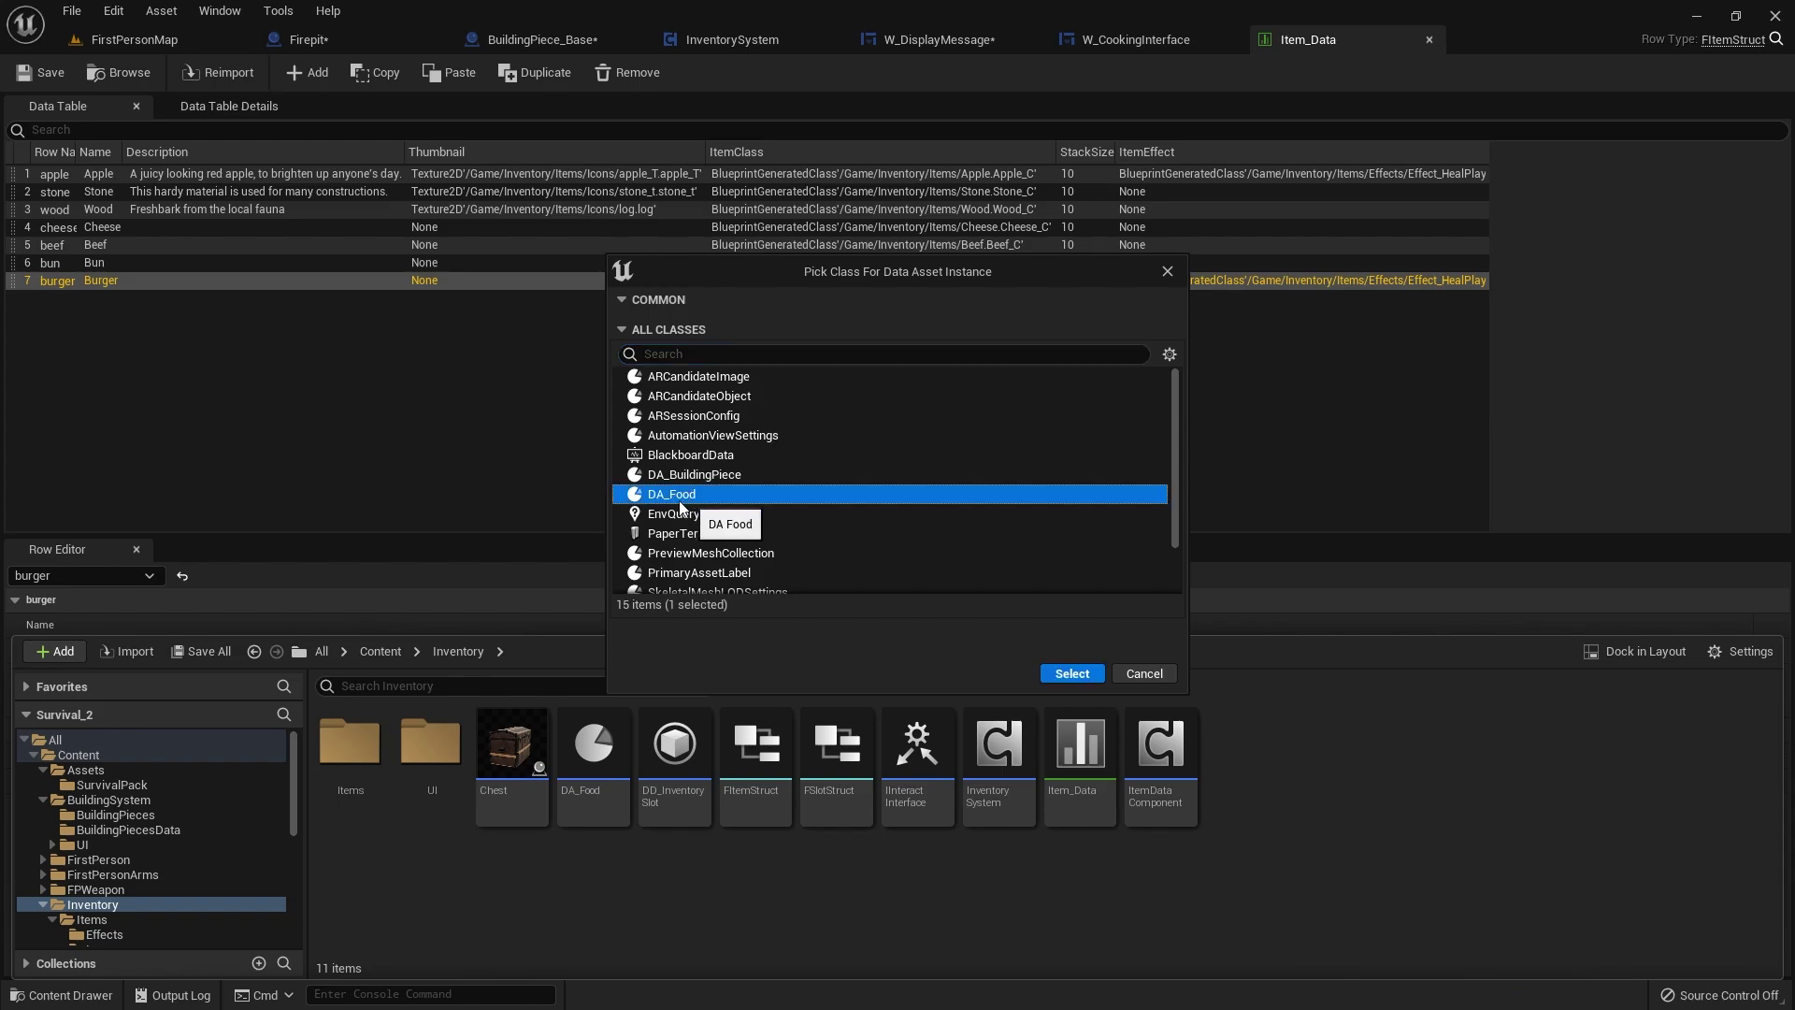
{"action": "left_click", "coordinate": [1072, 673]}
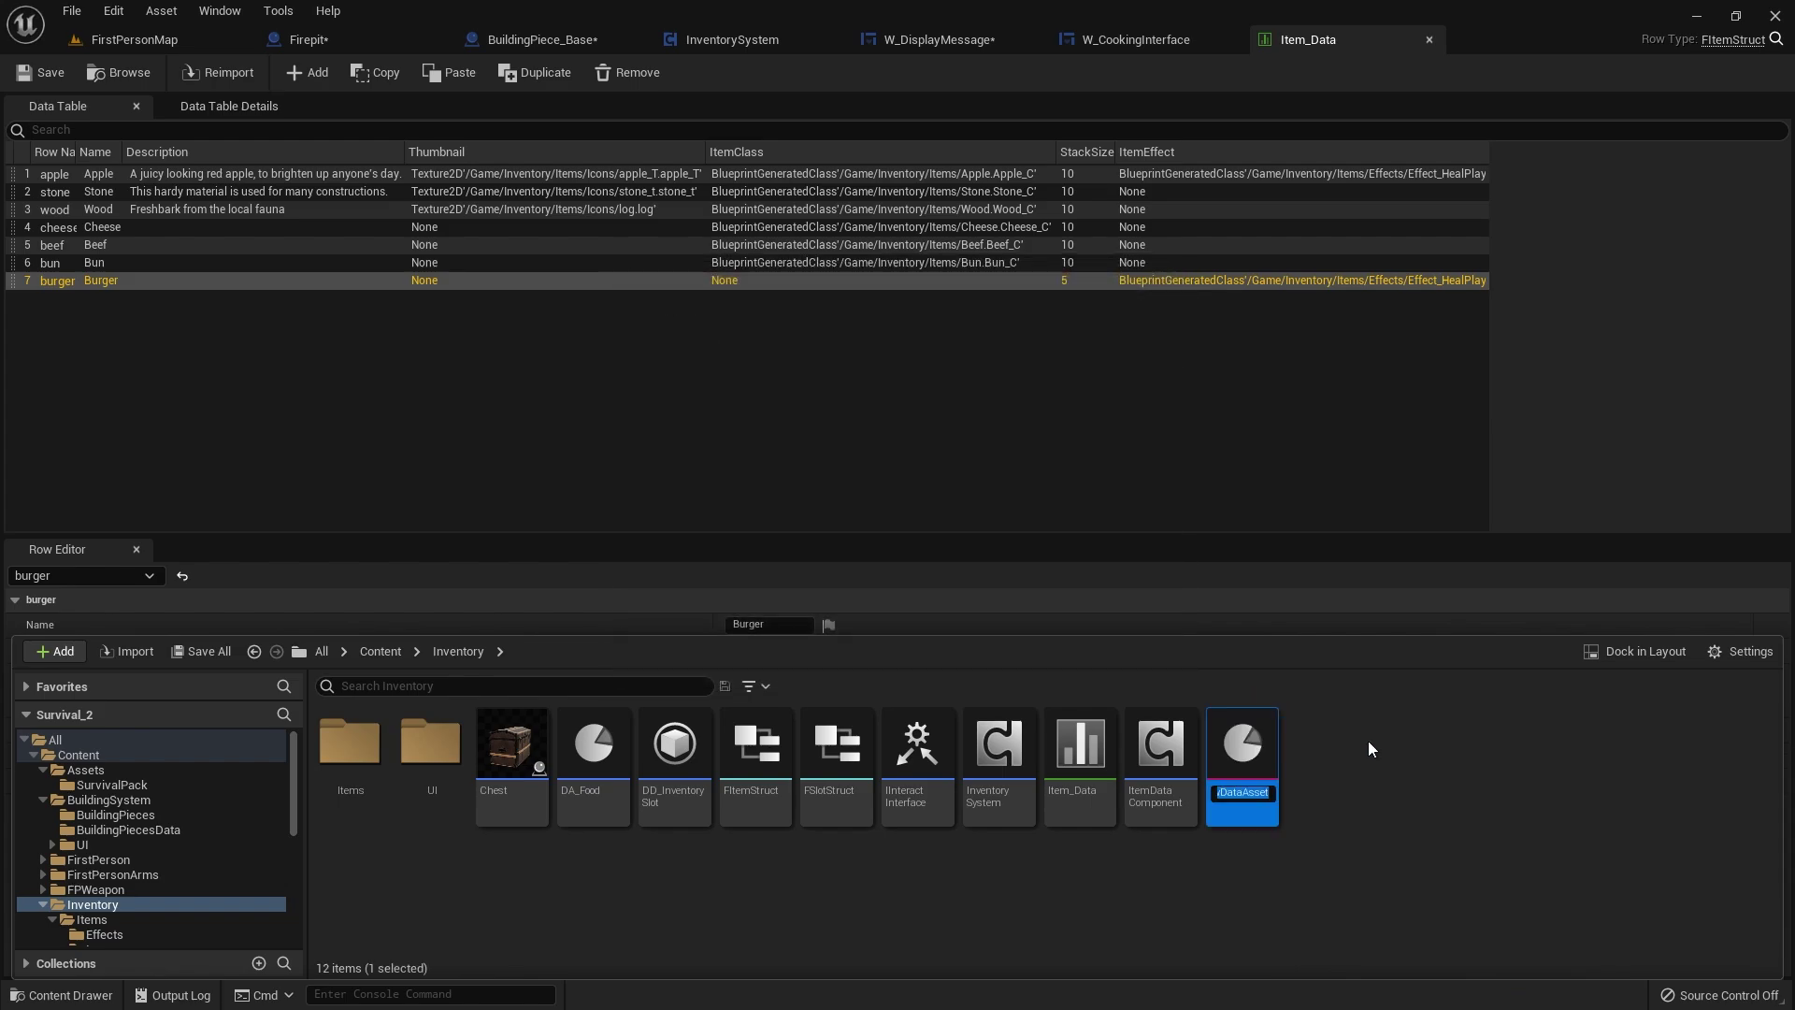
{"action": "key", "text": "BackSpace"}
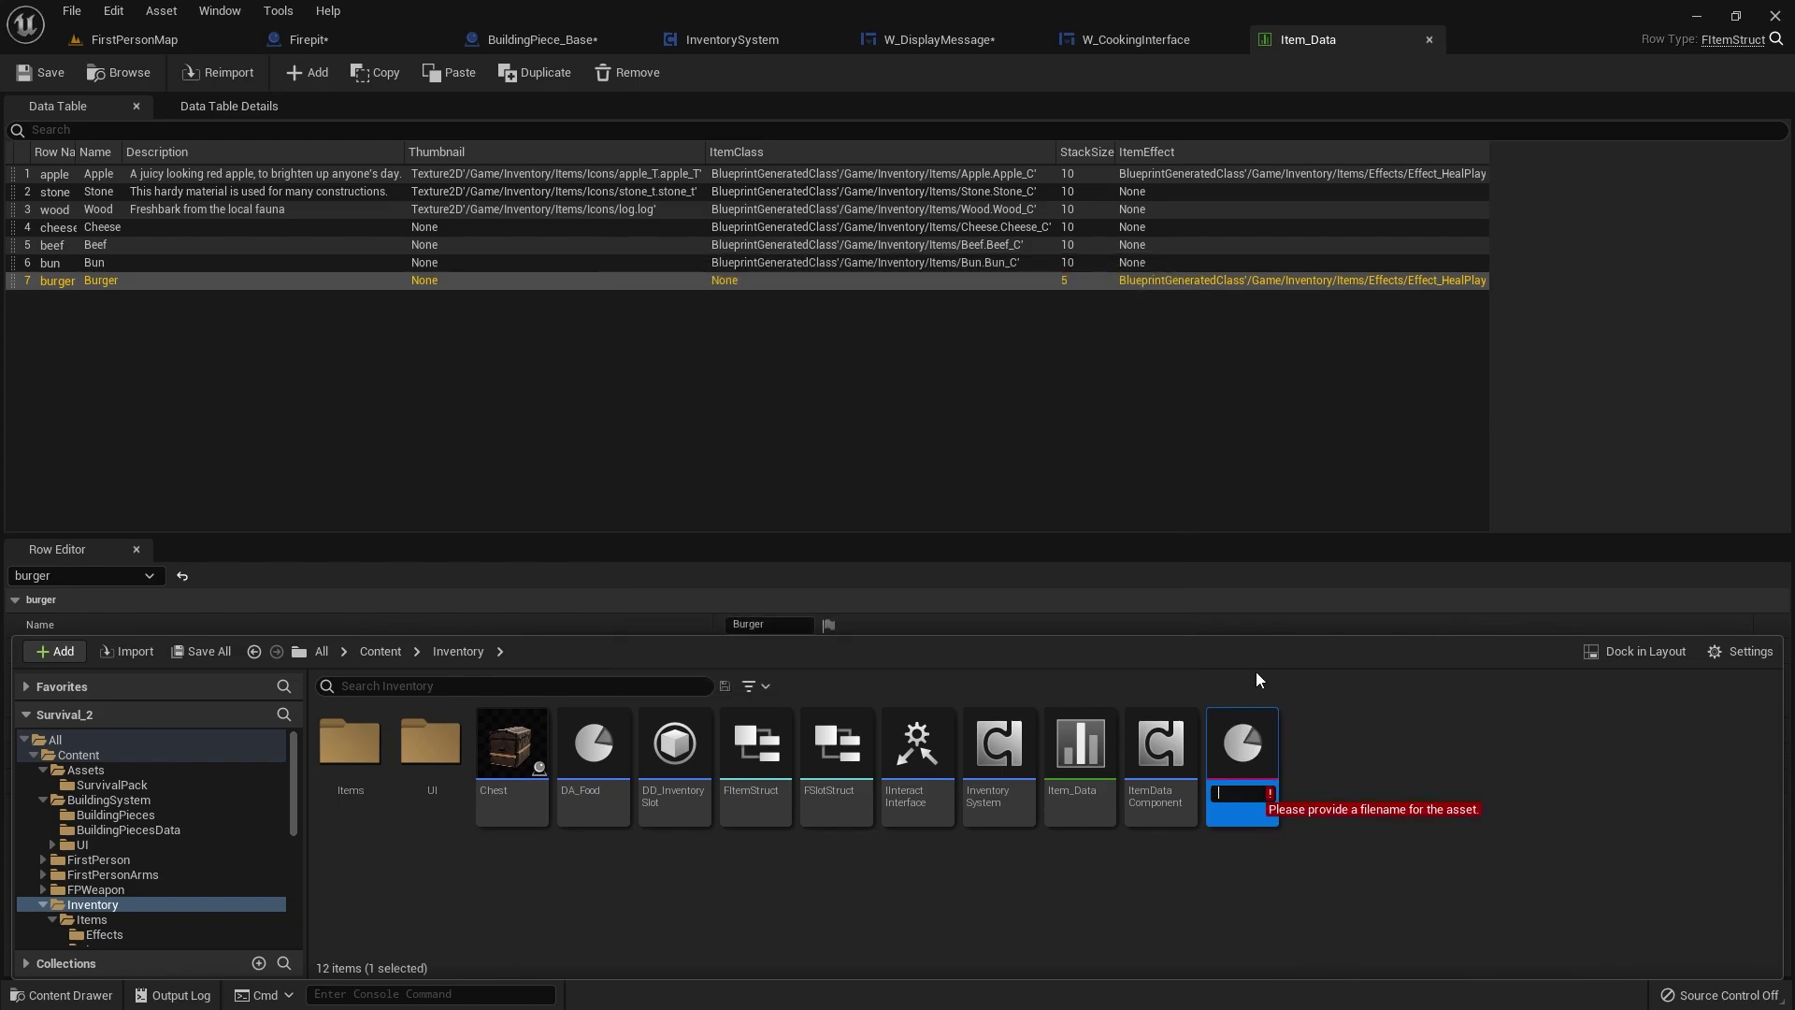
{"action": "type", "text": "Burger"}
{"action": "key", "text": "Return"}
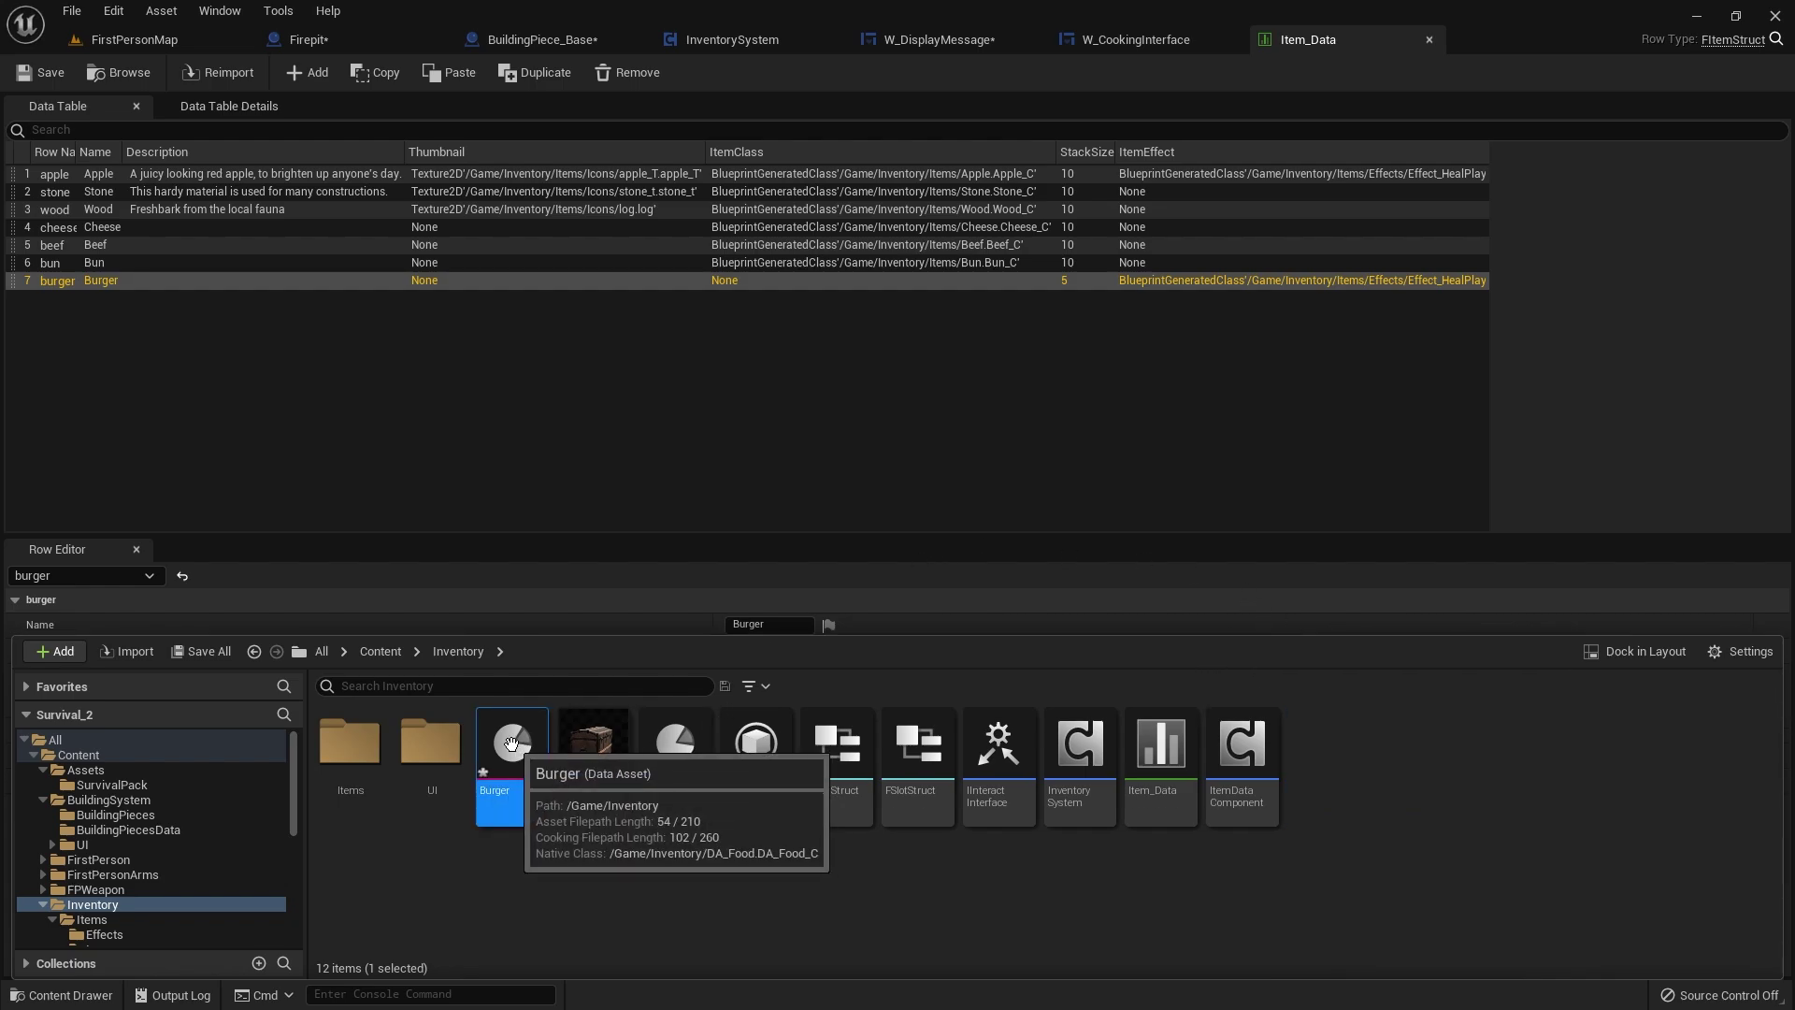
{"action": "double_click", "coordinate": [535, 798]}
- Set the Burger asset's Name to Burger and enter its beef-cheese-buns description
{"action": "left_click", "coordinate": [846, 192]}
{"action": "type", "text": "Burger"}
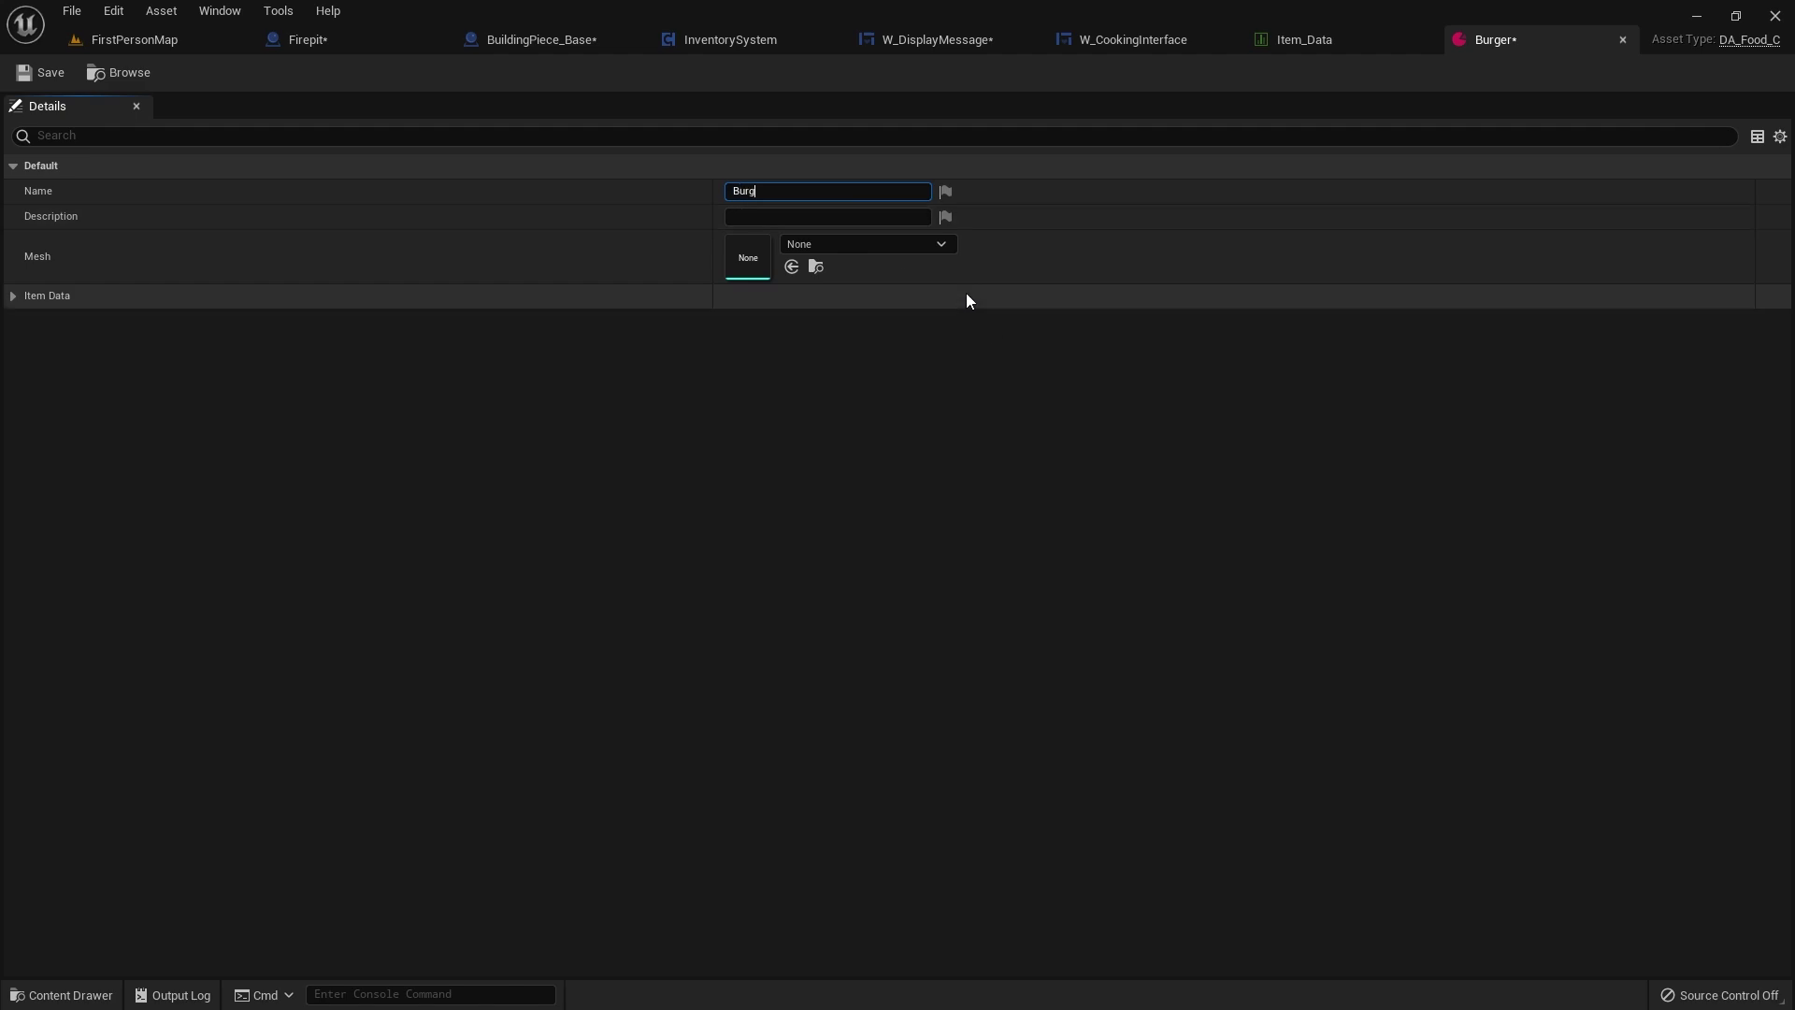
{"action": "left_click", "coordinate": [844, 217]}
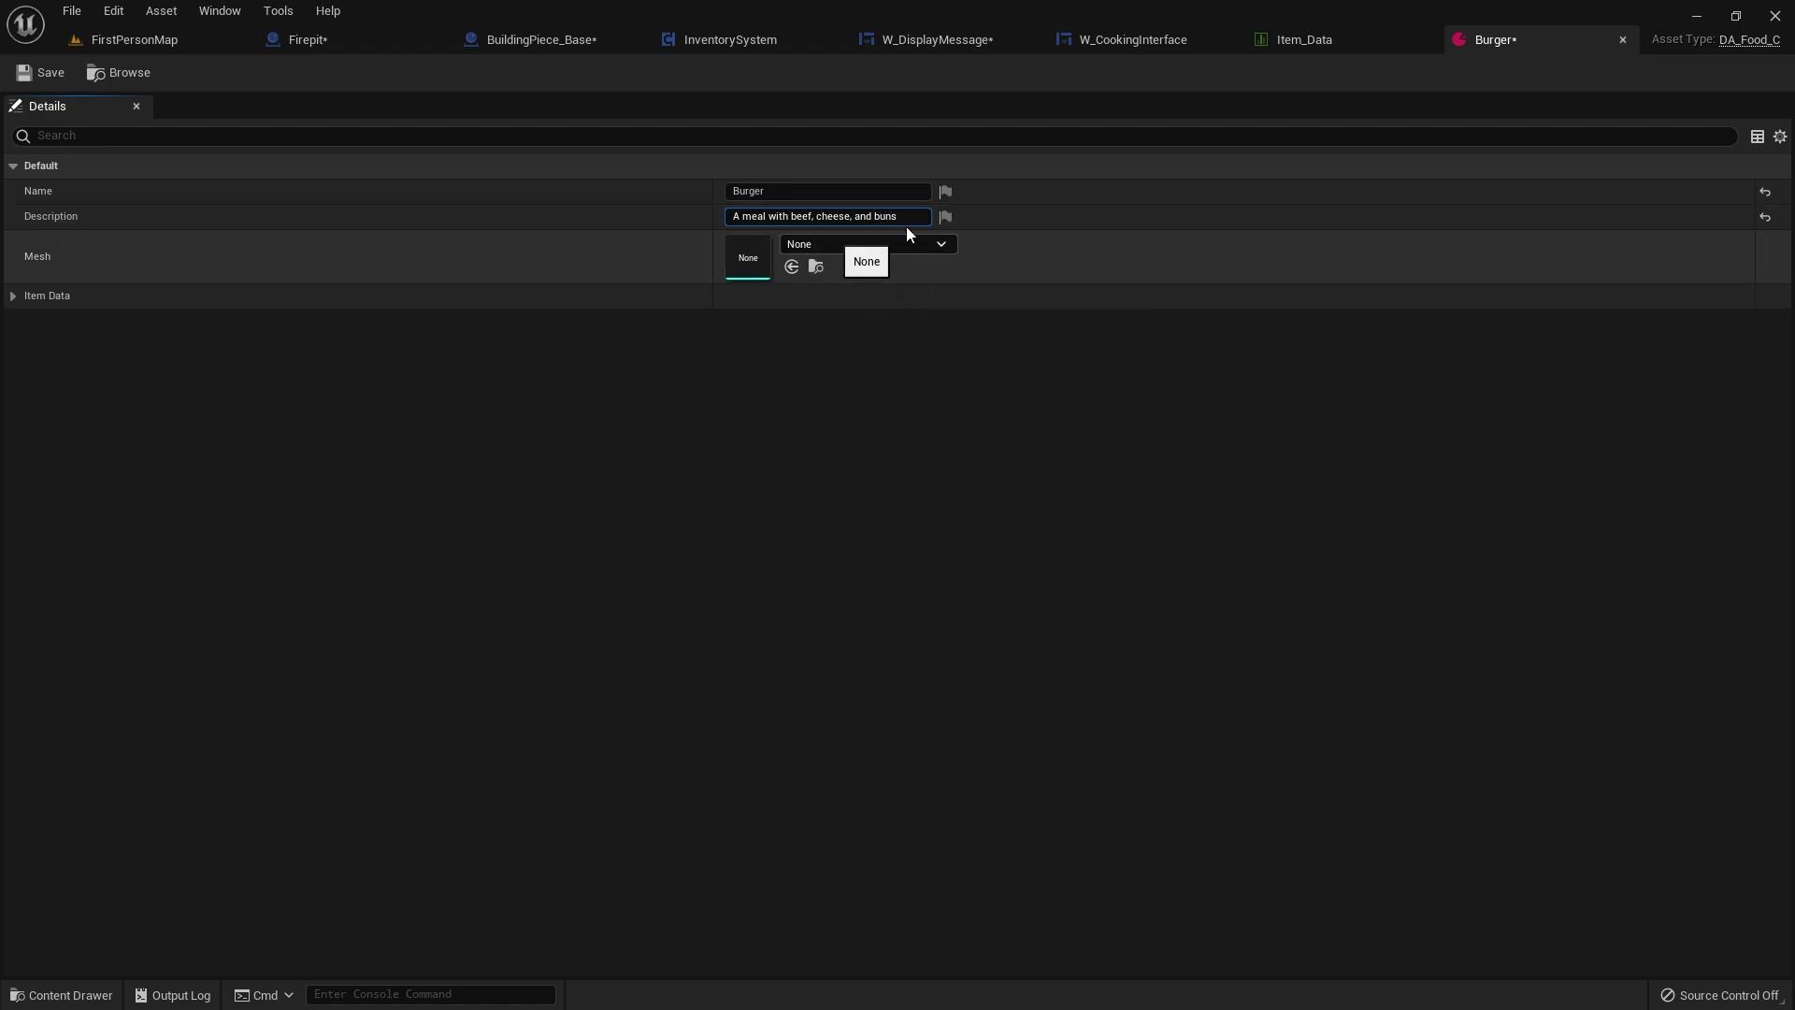
{"action": "left_click", "coordinate": [14, 295]}
- Point Item Data at the Item_Data table's burger row, save, and reopen DA_Food
{"action": "left_click", "coordinate": [14, 295]}
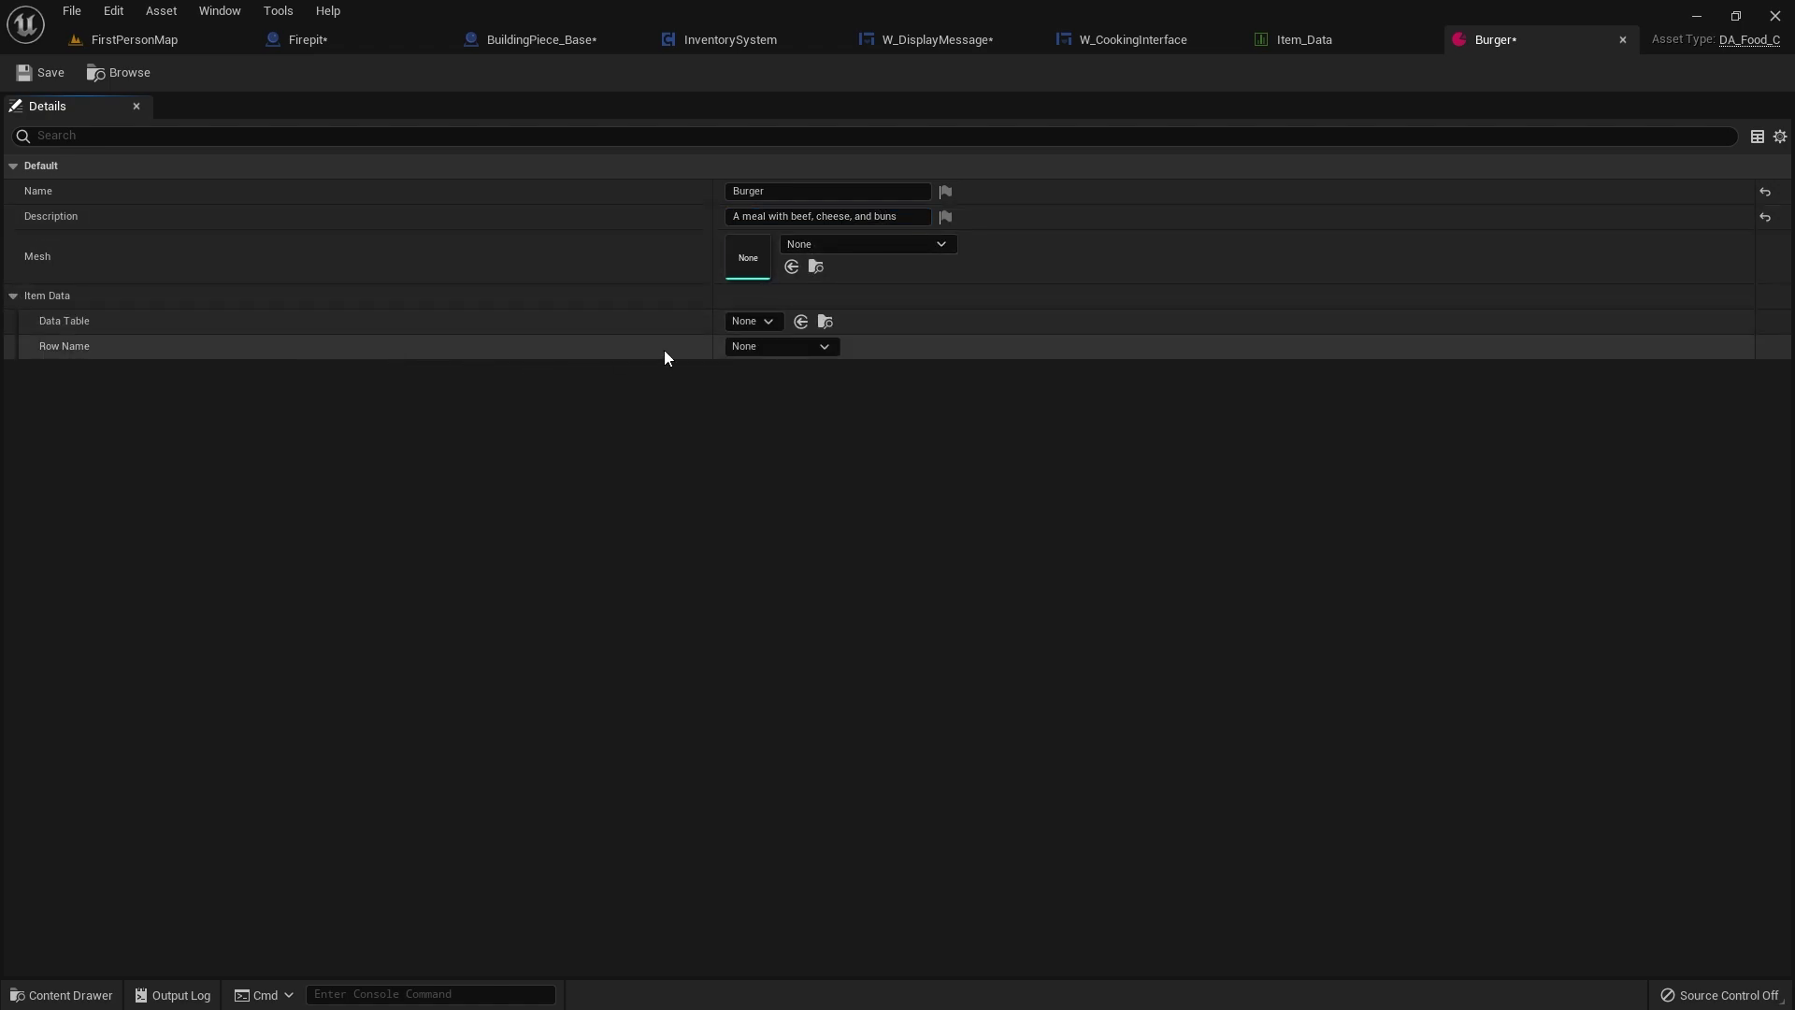
{"action": "left_click", "coordinate": [753, 321]}
{"action": "left_click", "coordinate": [811, 610]}
{"action": "left_click", "coordinate": [760, 352]}
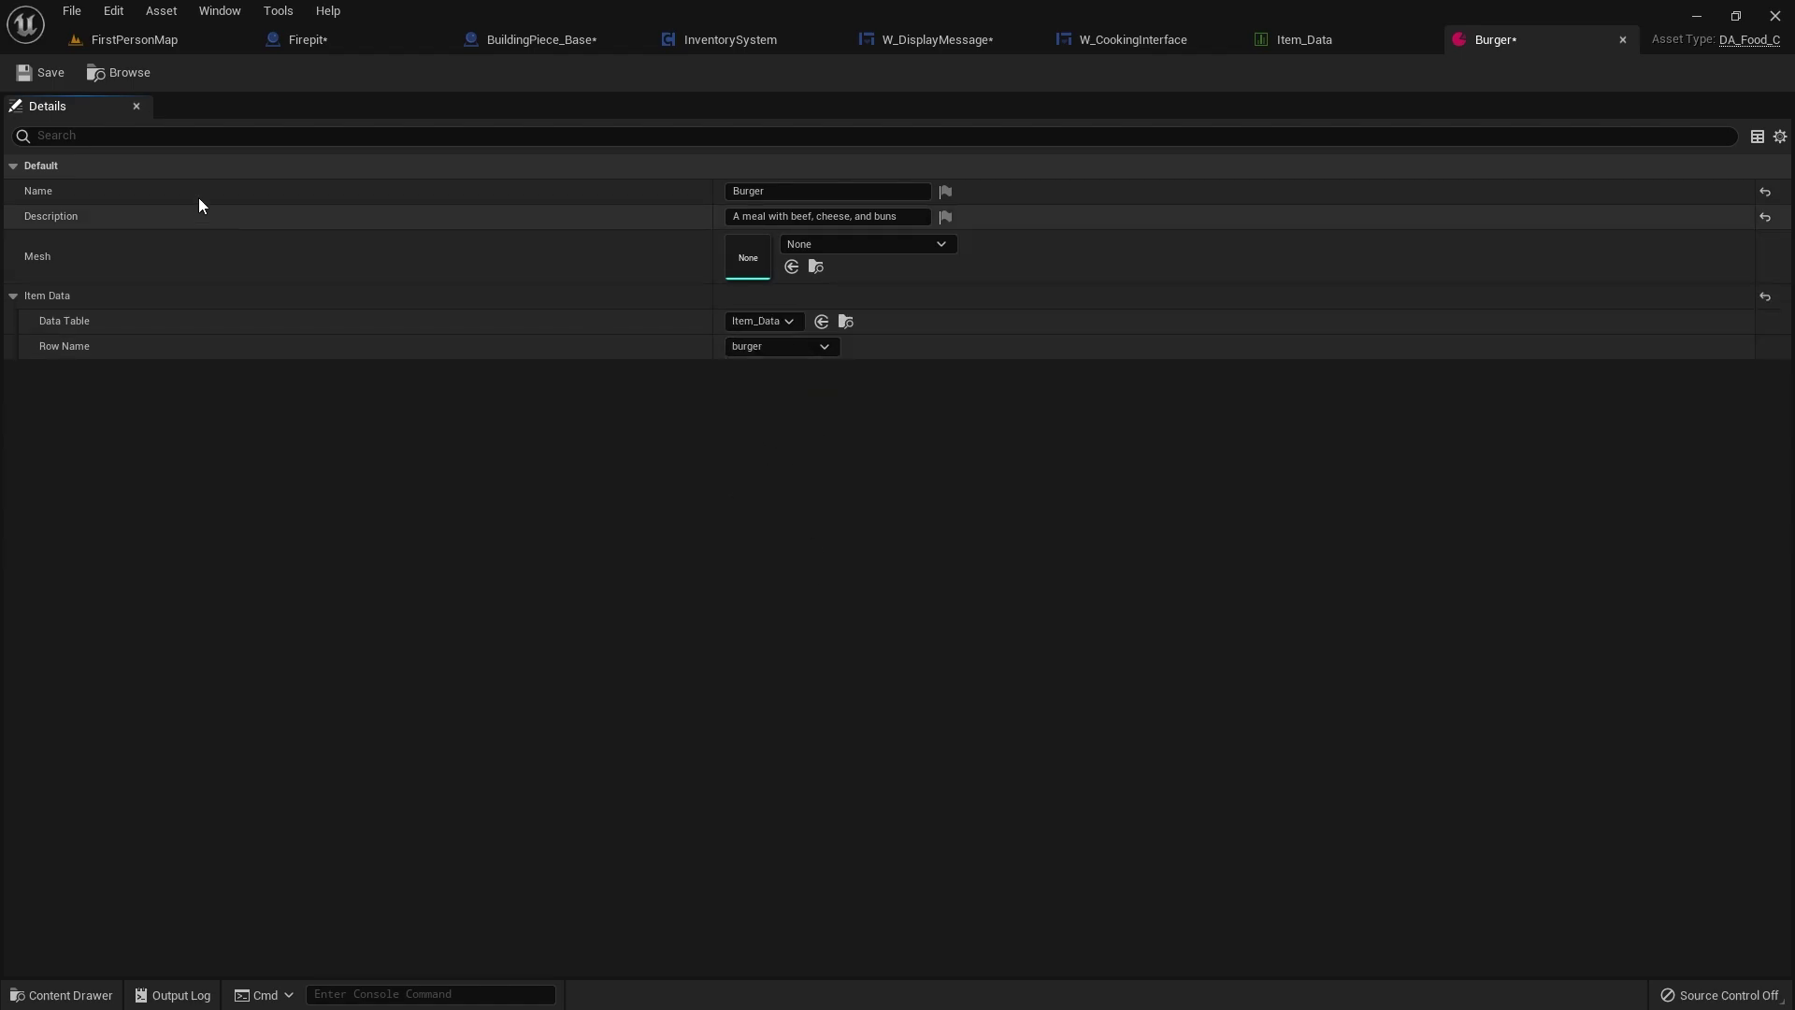
{"action": "left_click", "coordinate": [46, 72]}
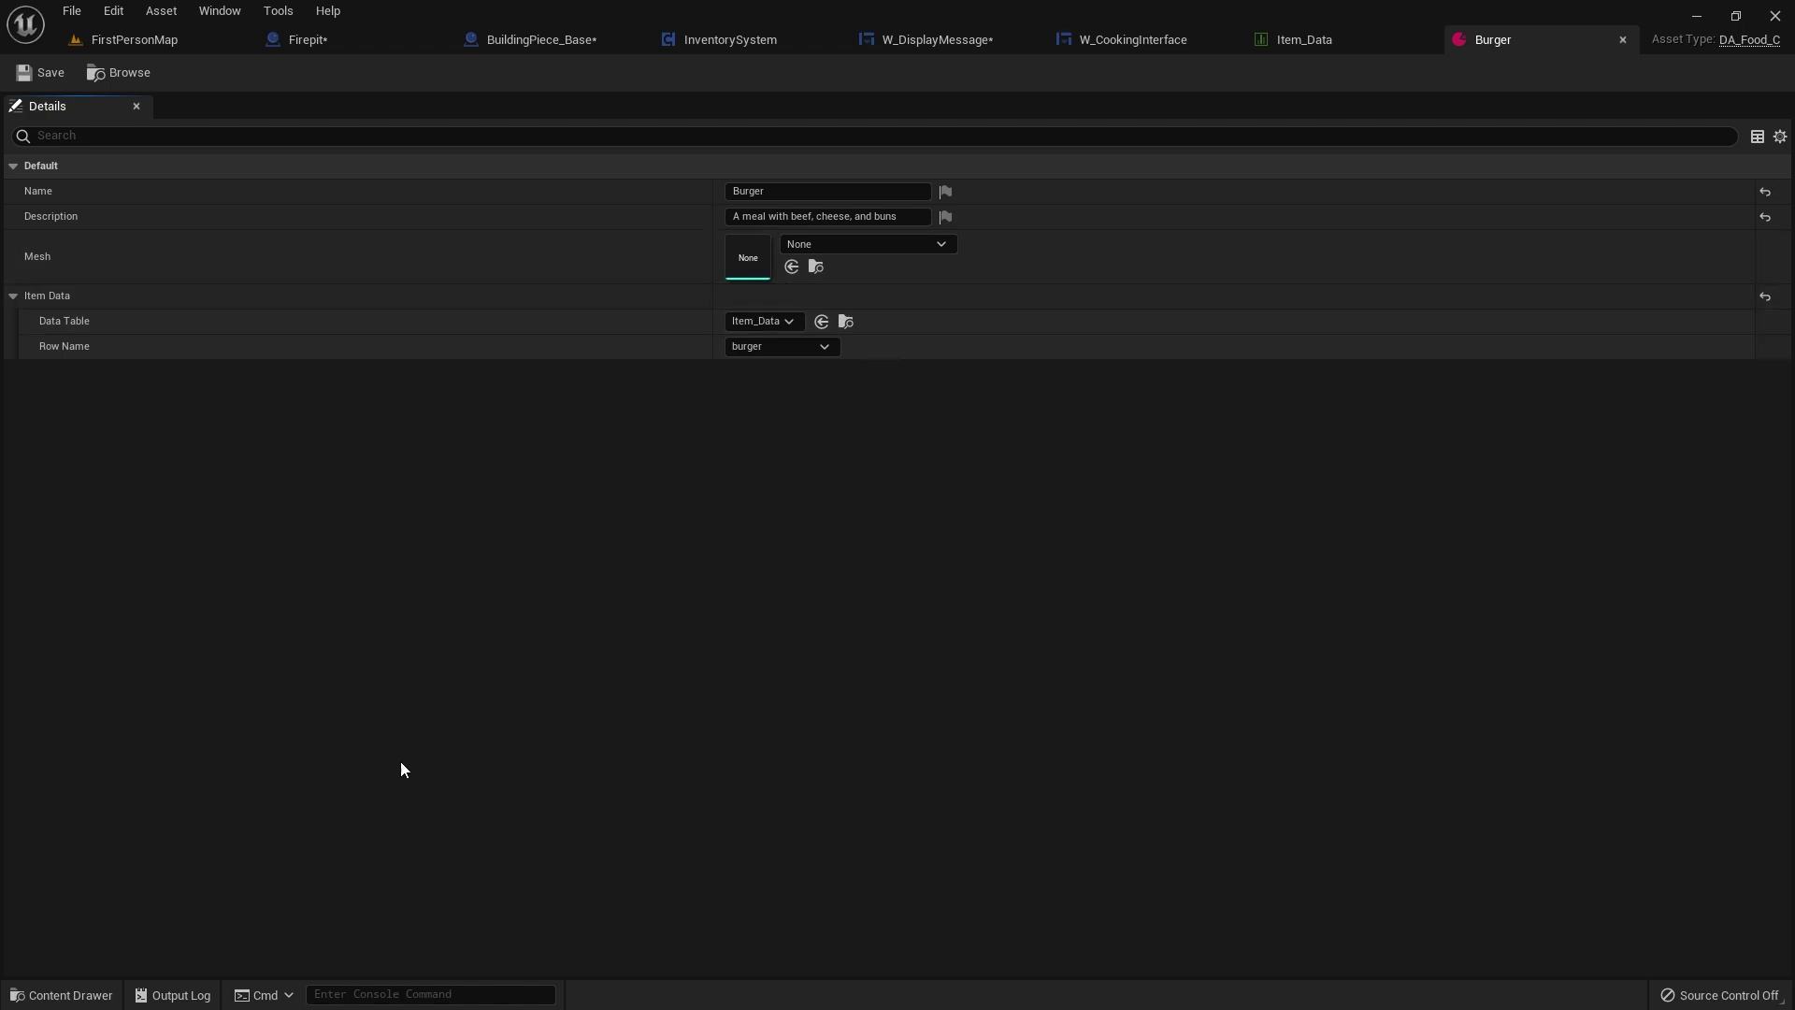
{"action": "left_click", "coordinate": [66, 995]}
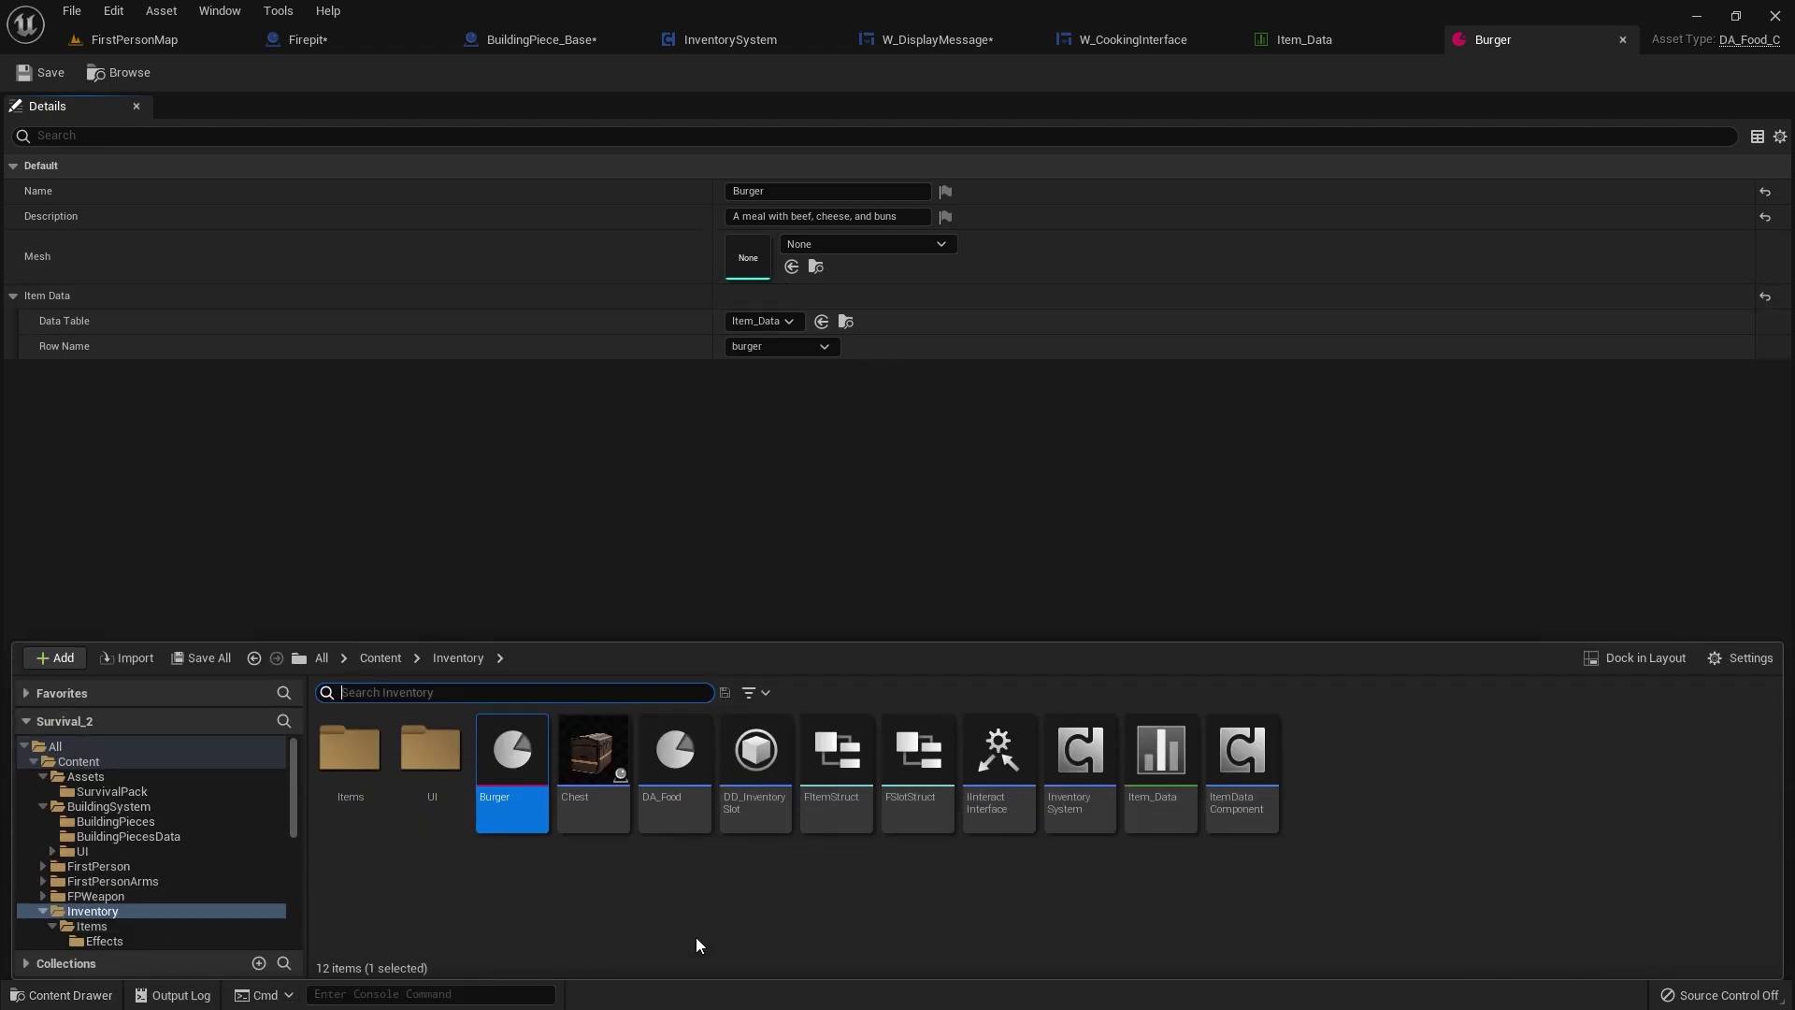
{"action": "double_click", "coordinate": [669, 830]}
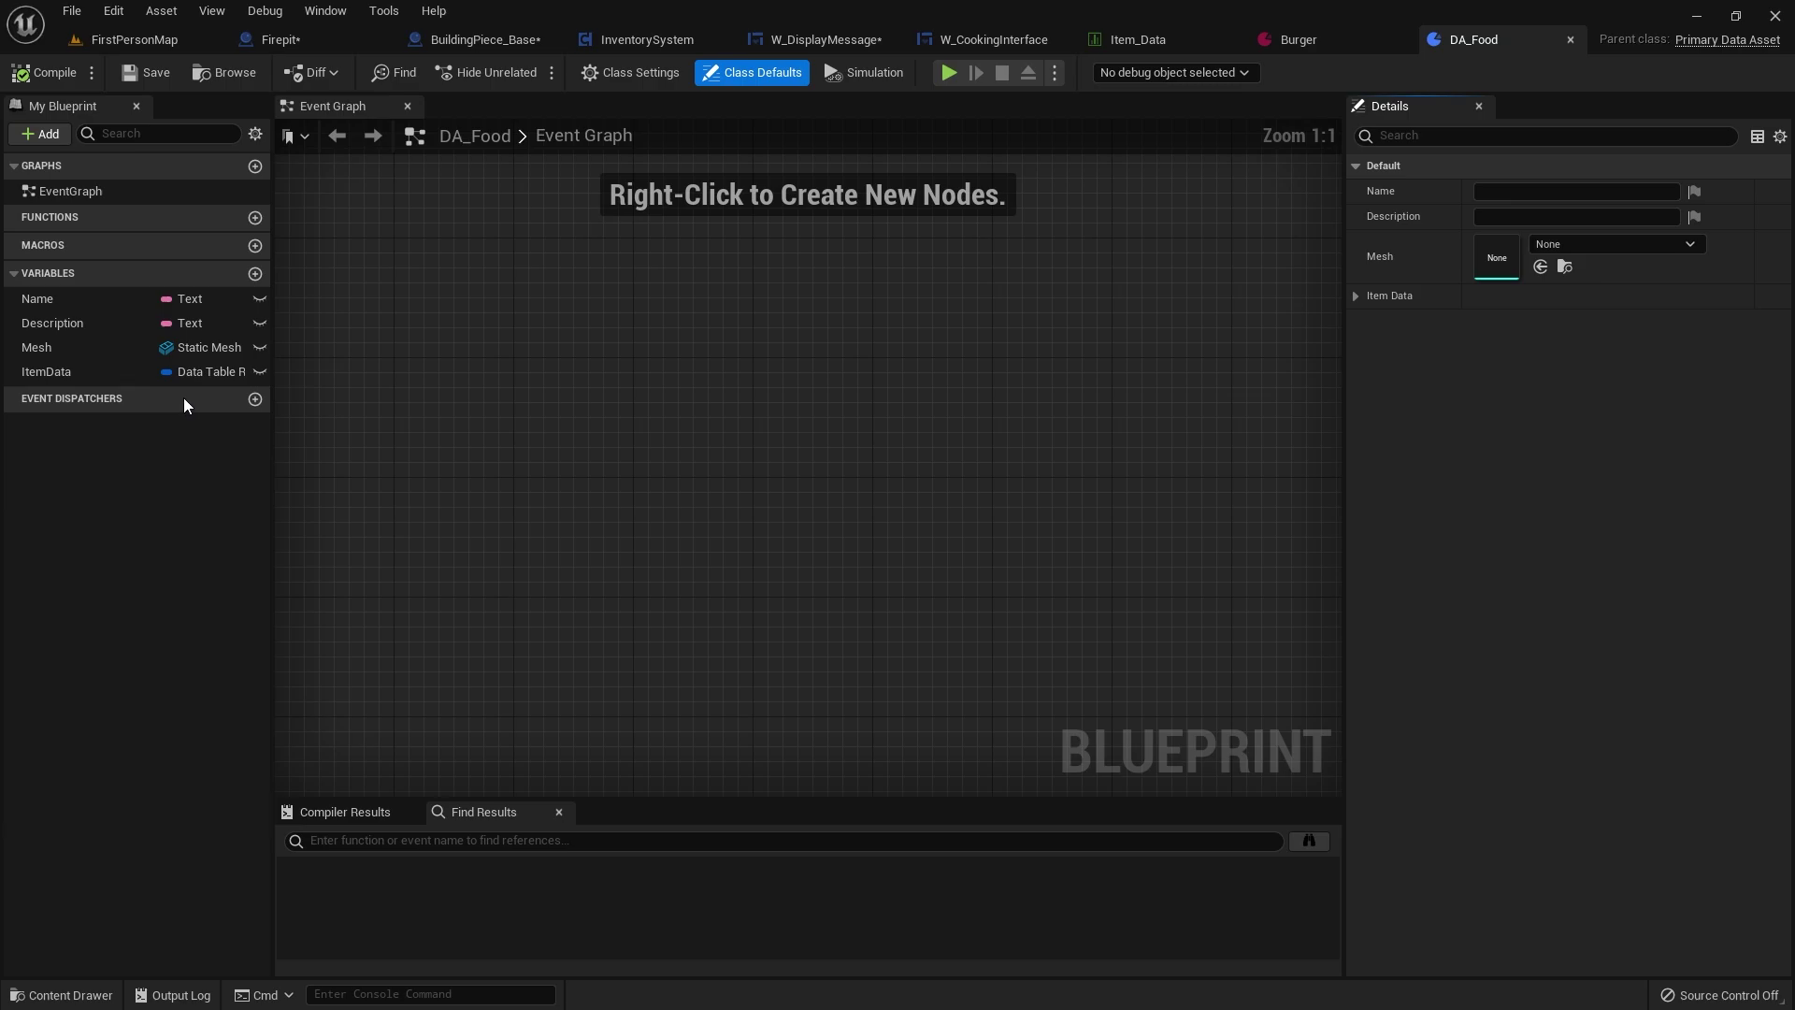
- Add a Recipe variable and check DA_BuildingPiece's Recipe type for reference
{"action": "left_click", "coordinate": [254, 273]}
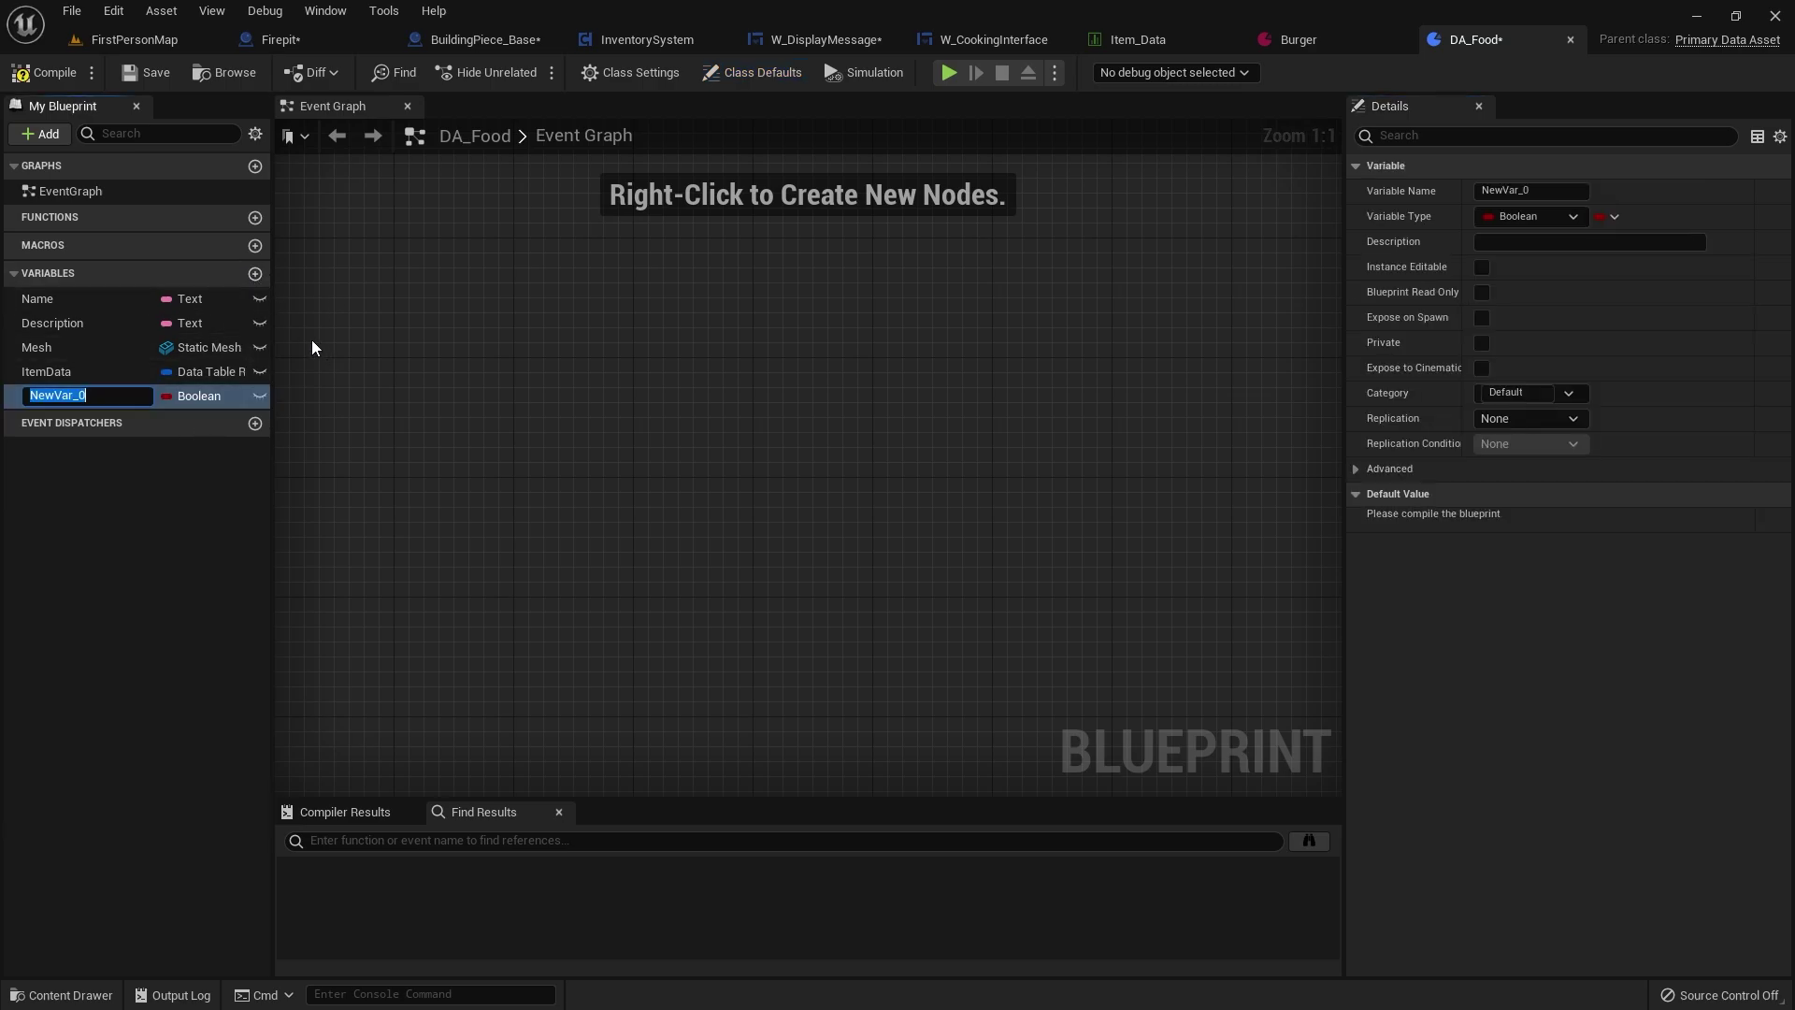
{"action": "type", "text": "Recipe"}
{"action": "key", "text": "Return"}
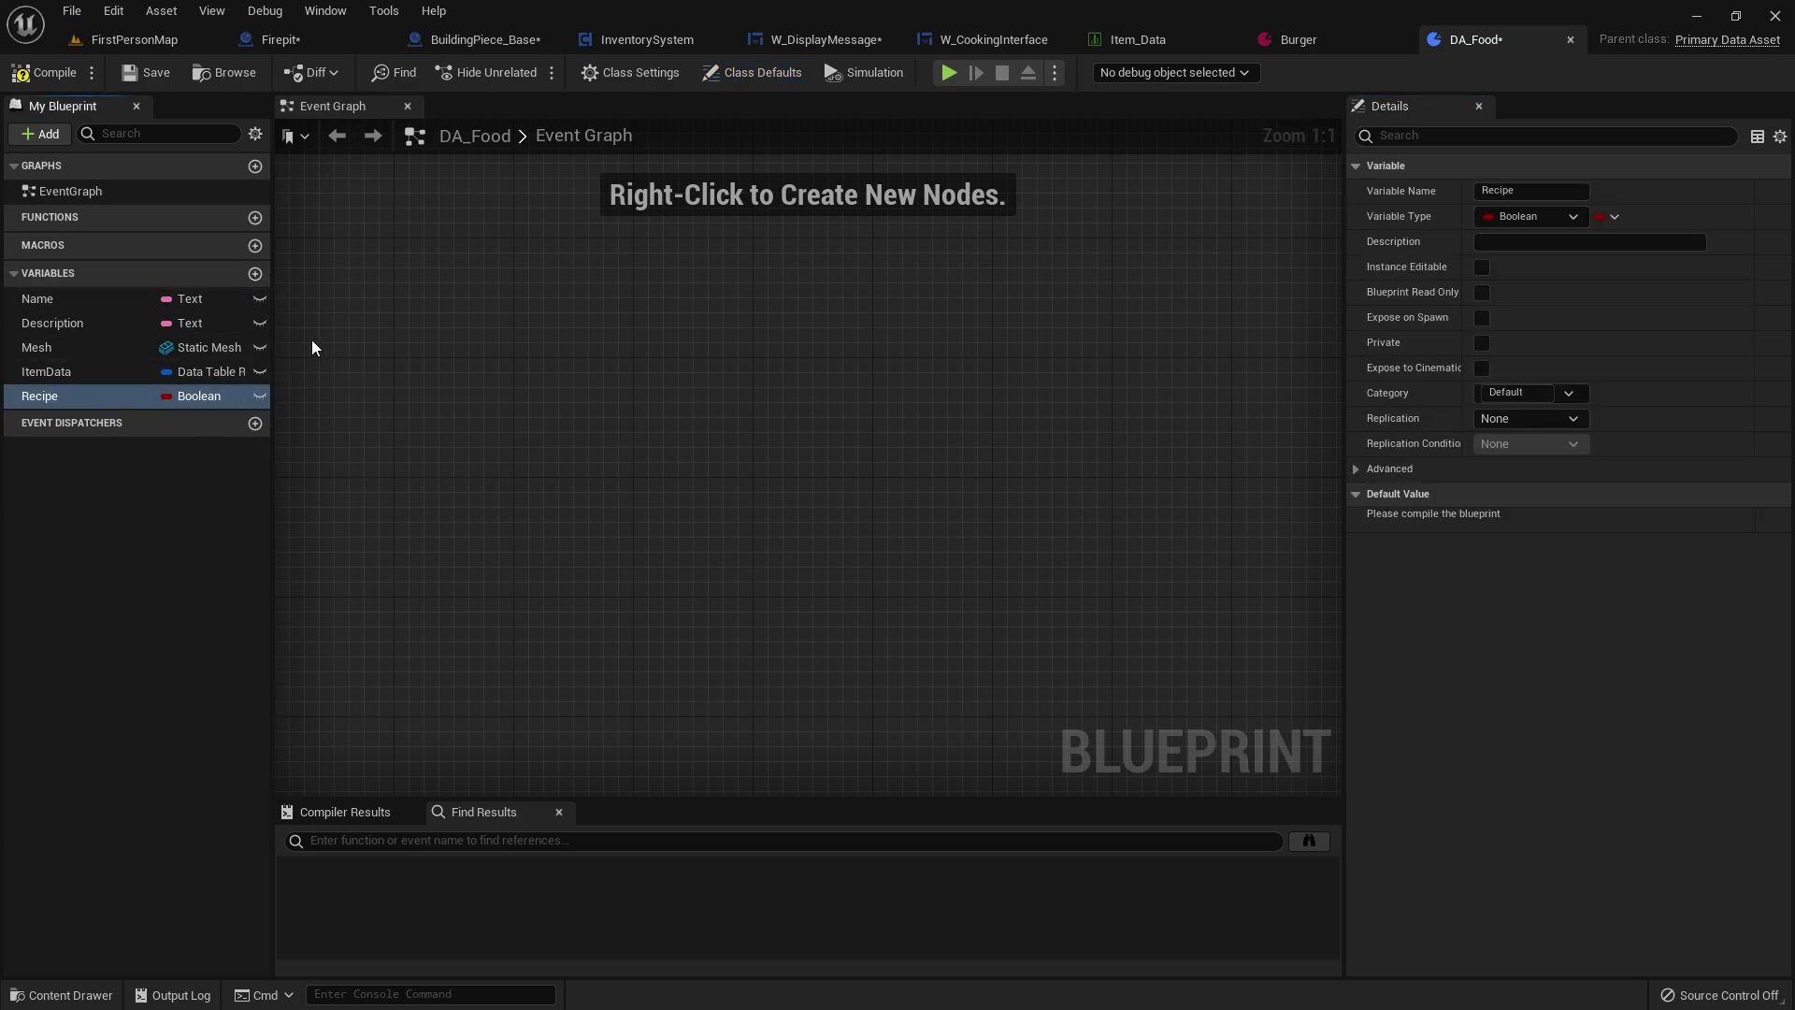
{"action": "left_click", "coordinate": [61, 994]}
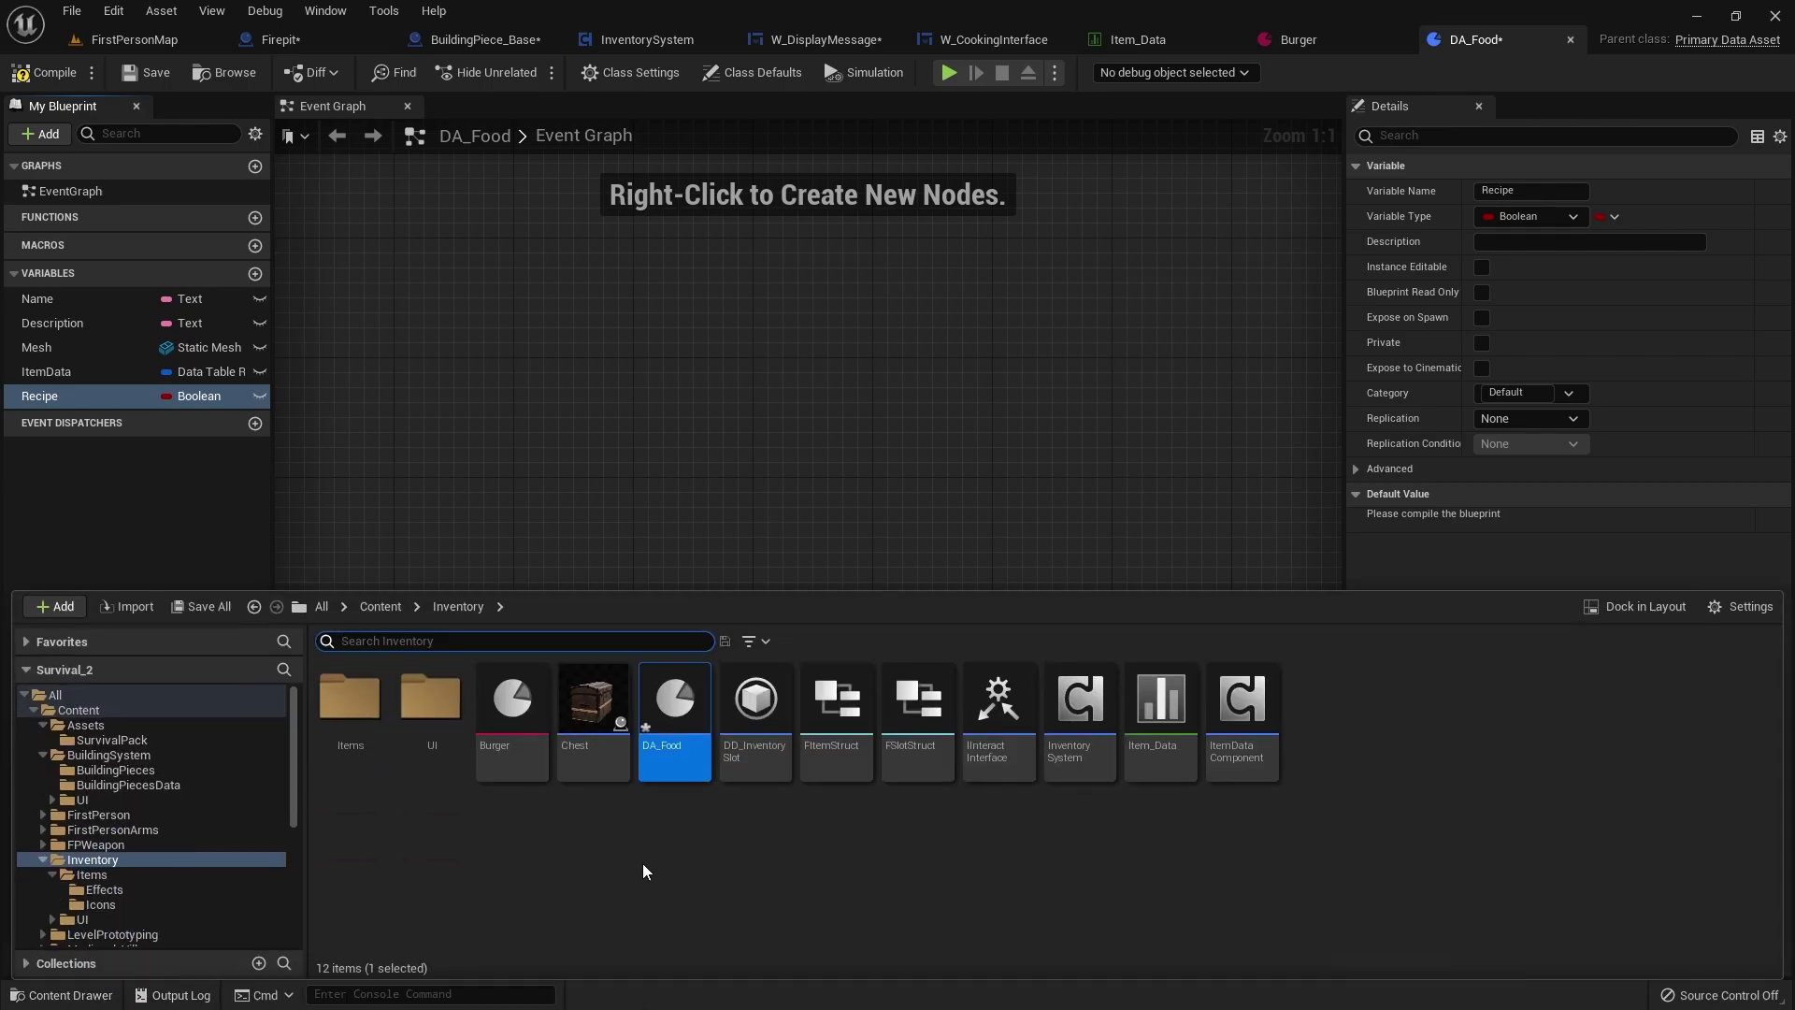
{"action": "left_click", "coordinate": [380, 607]}
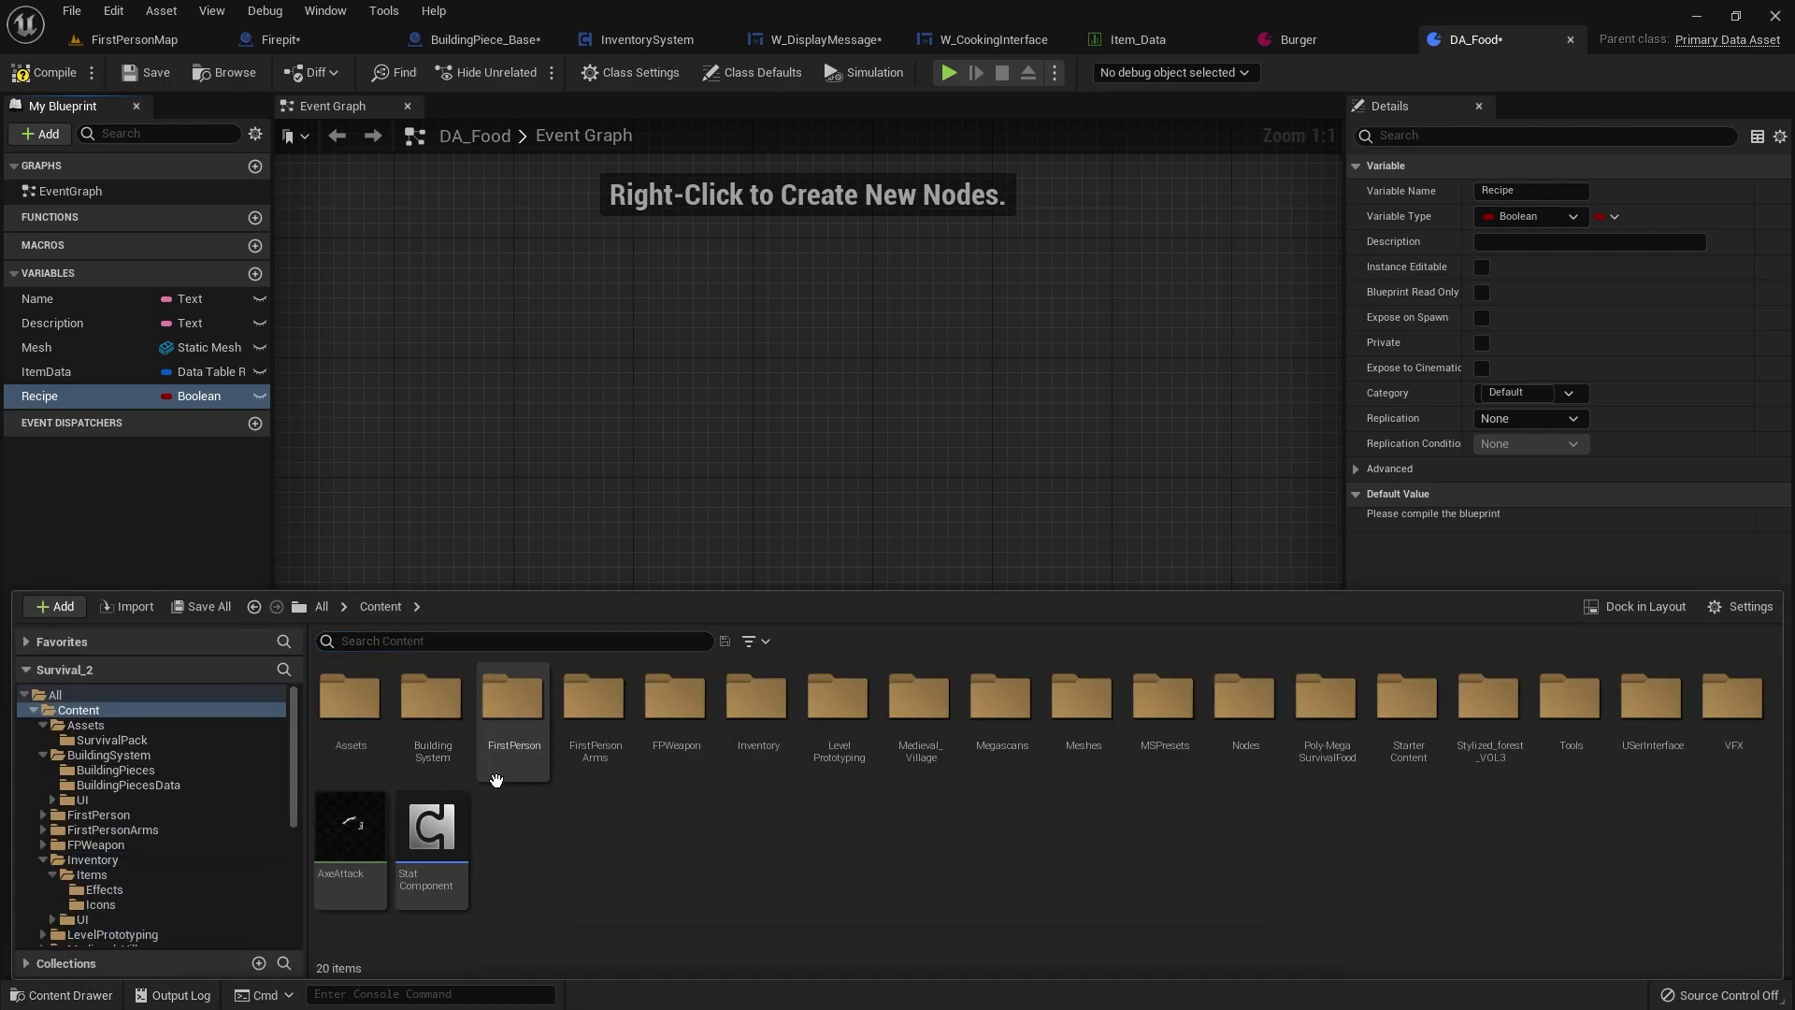
{"action": "double_click", "coordinate": [431, 706]}
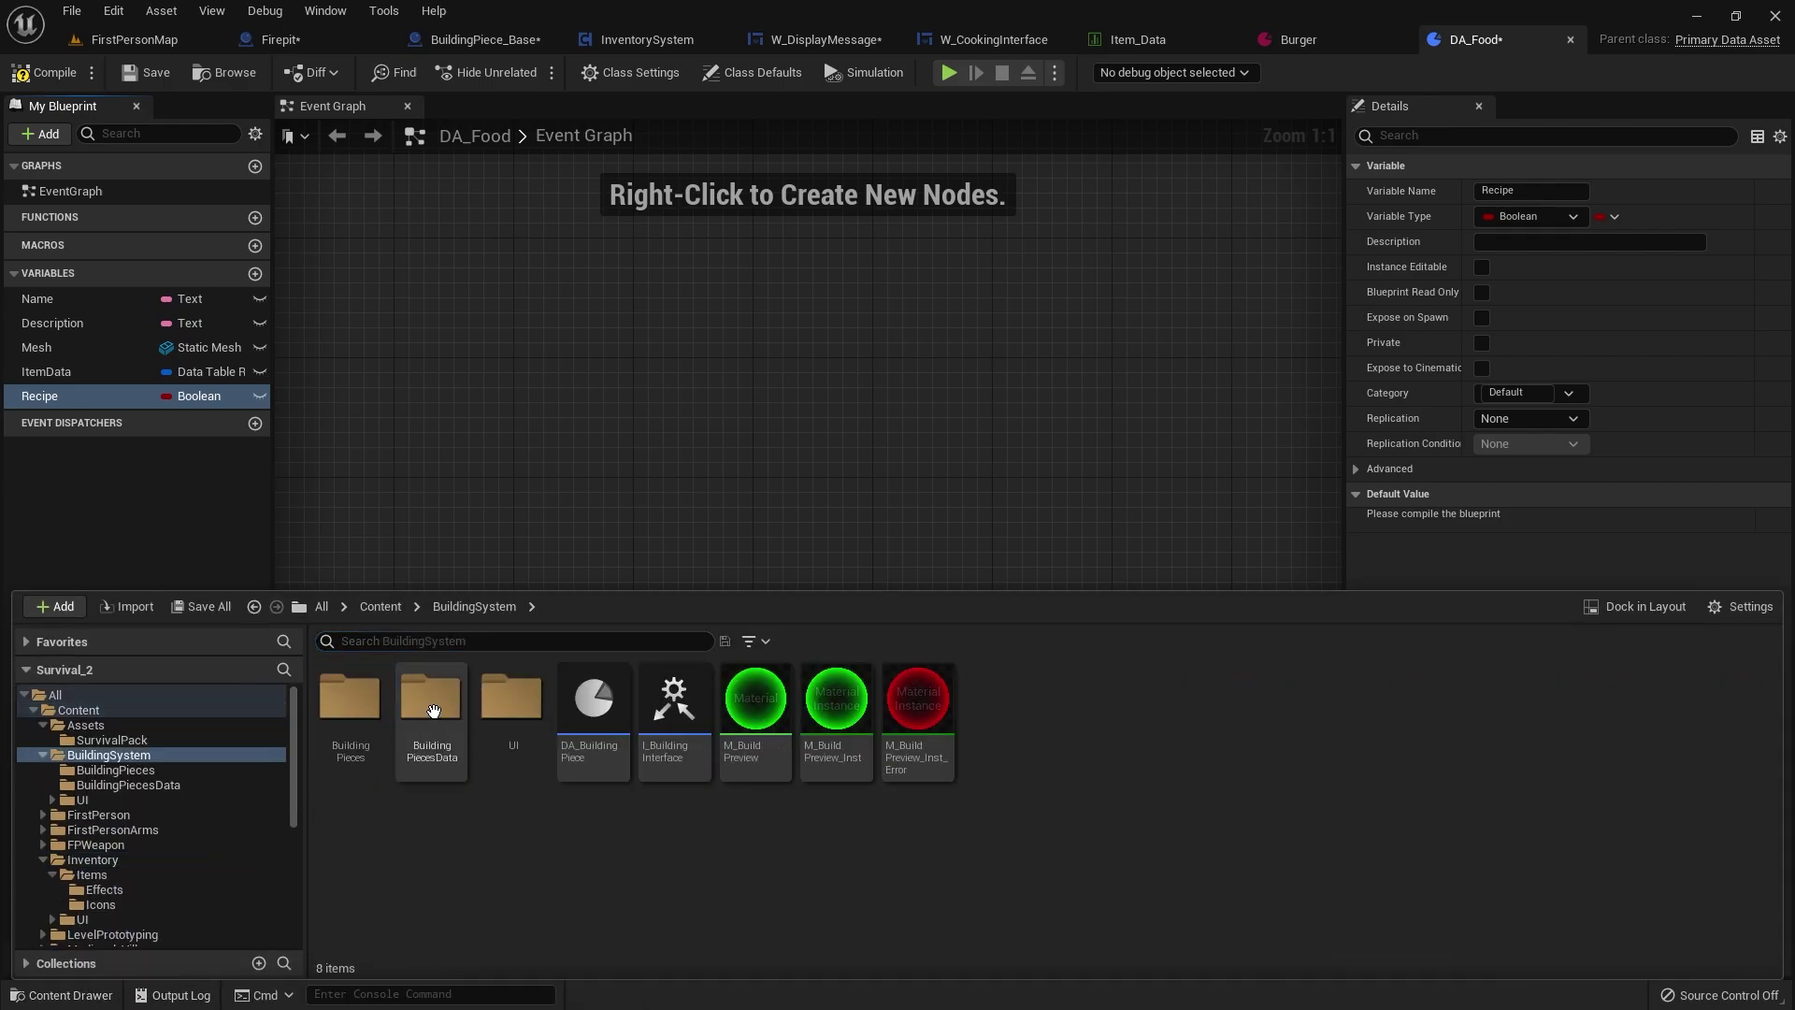
{"action": "double_click", "coordinate": [580, 716]}
{"action": "left_click", "coordinate": [81, 372]}
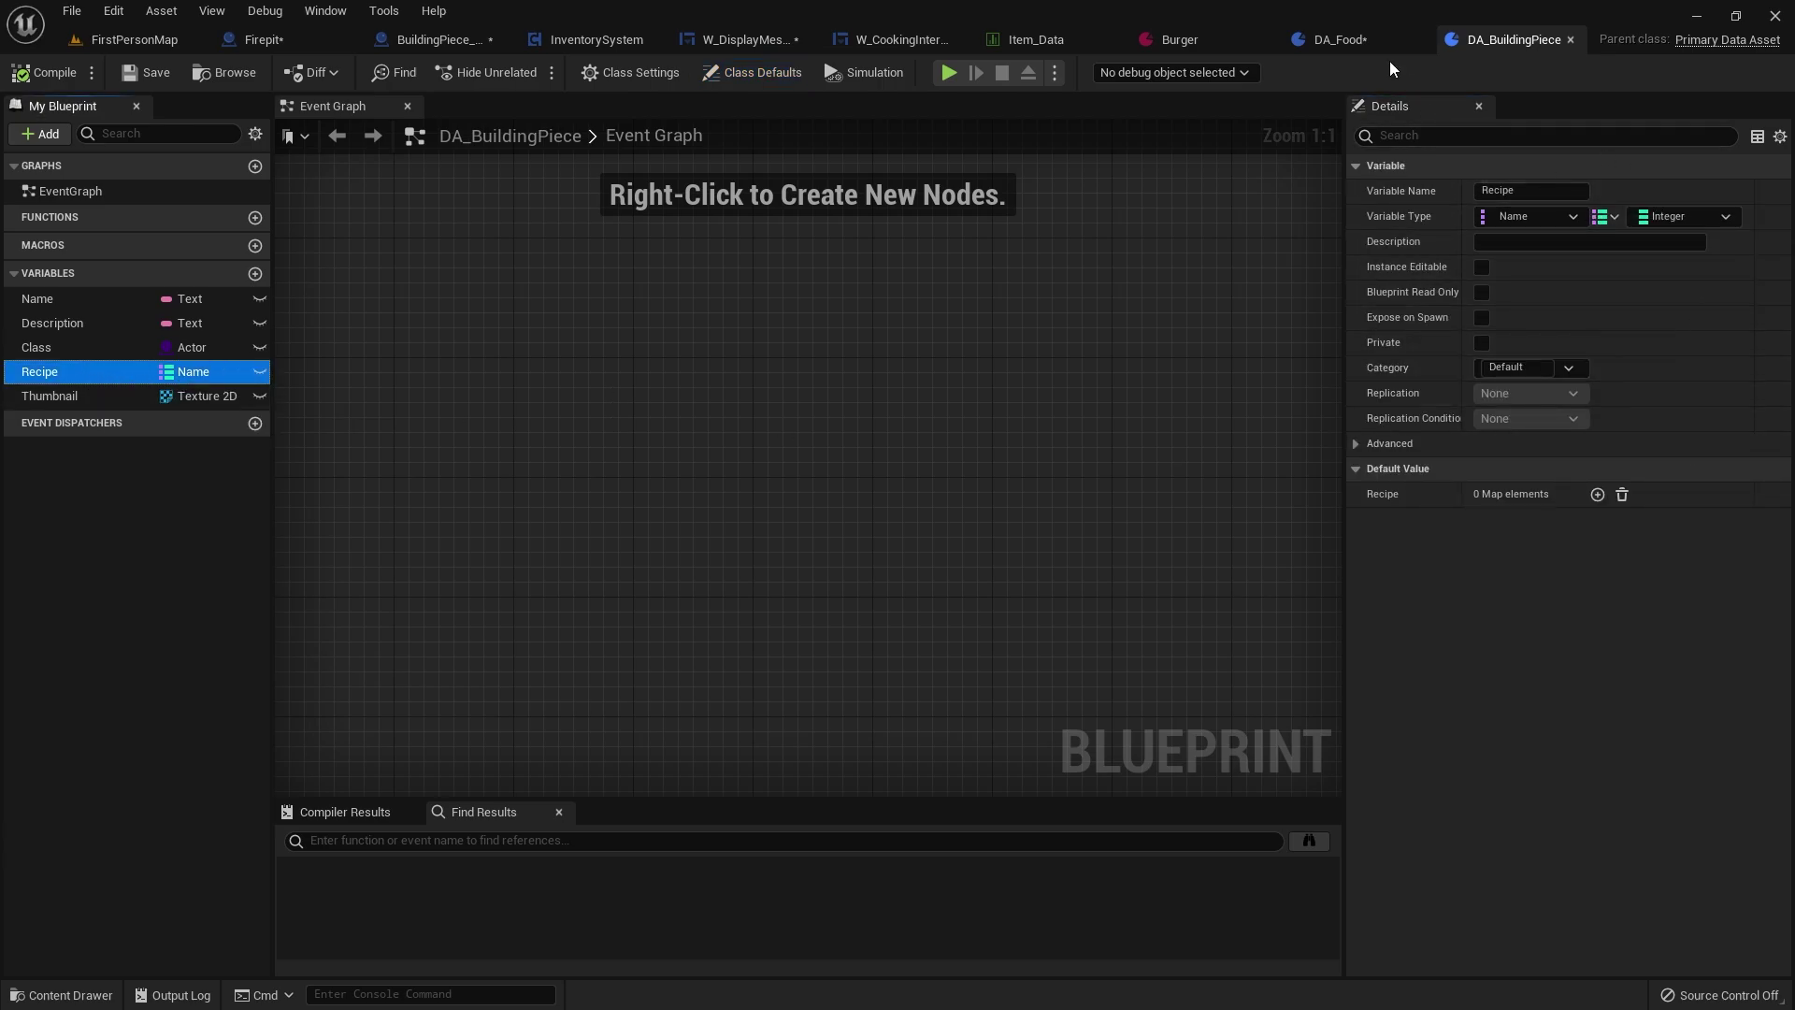
{"action": "left_click", "coordinate": [1327, 41]}
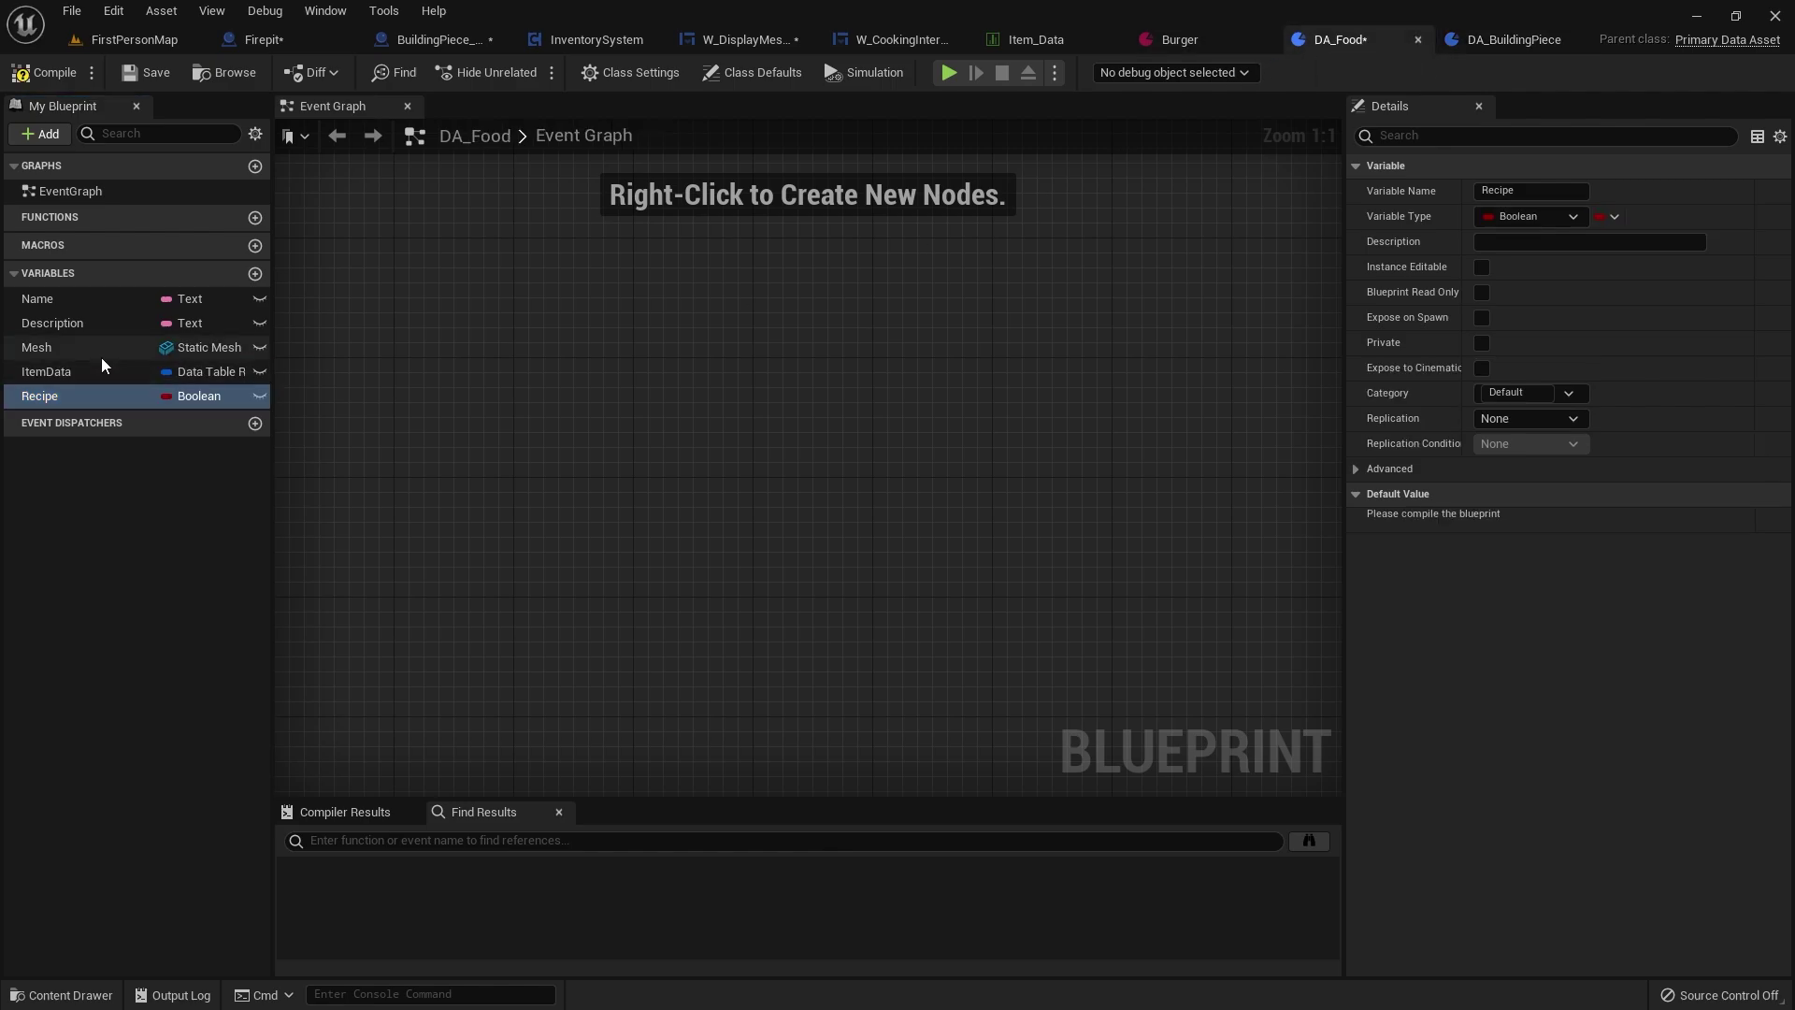
- Make Recipe a Name-to-Integer map, then compile, save and close DA_Food
{"action": "left_click", "coordinate": [191, 397]}
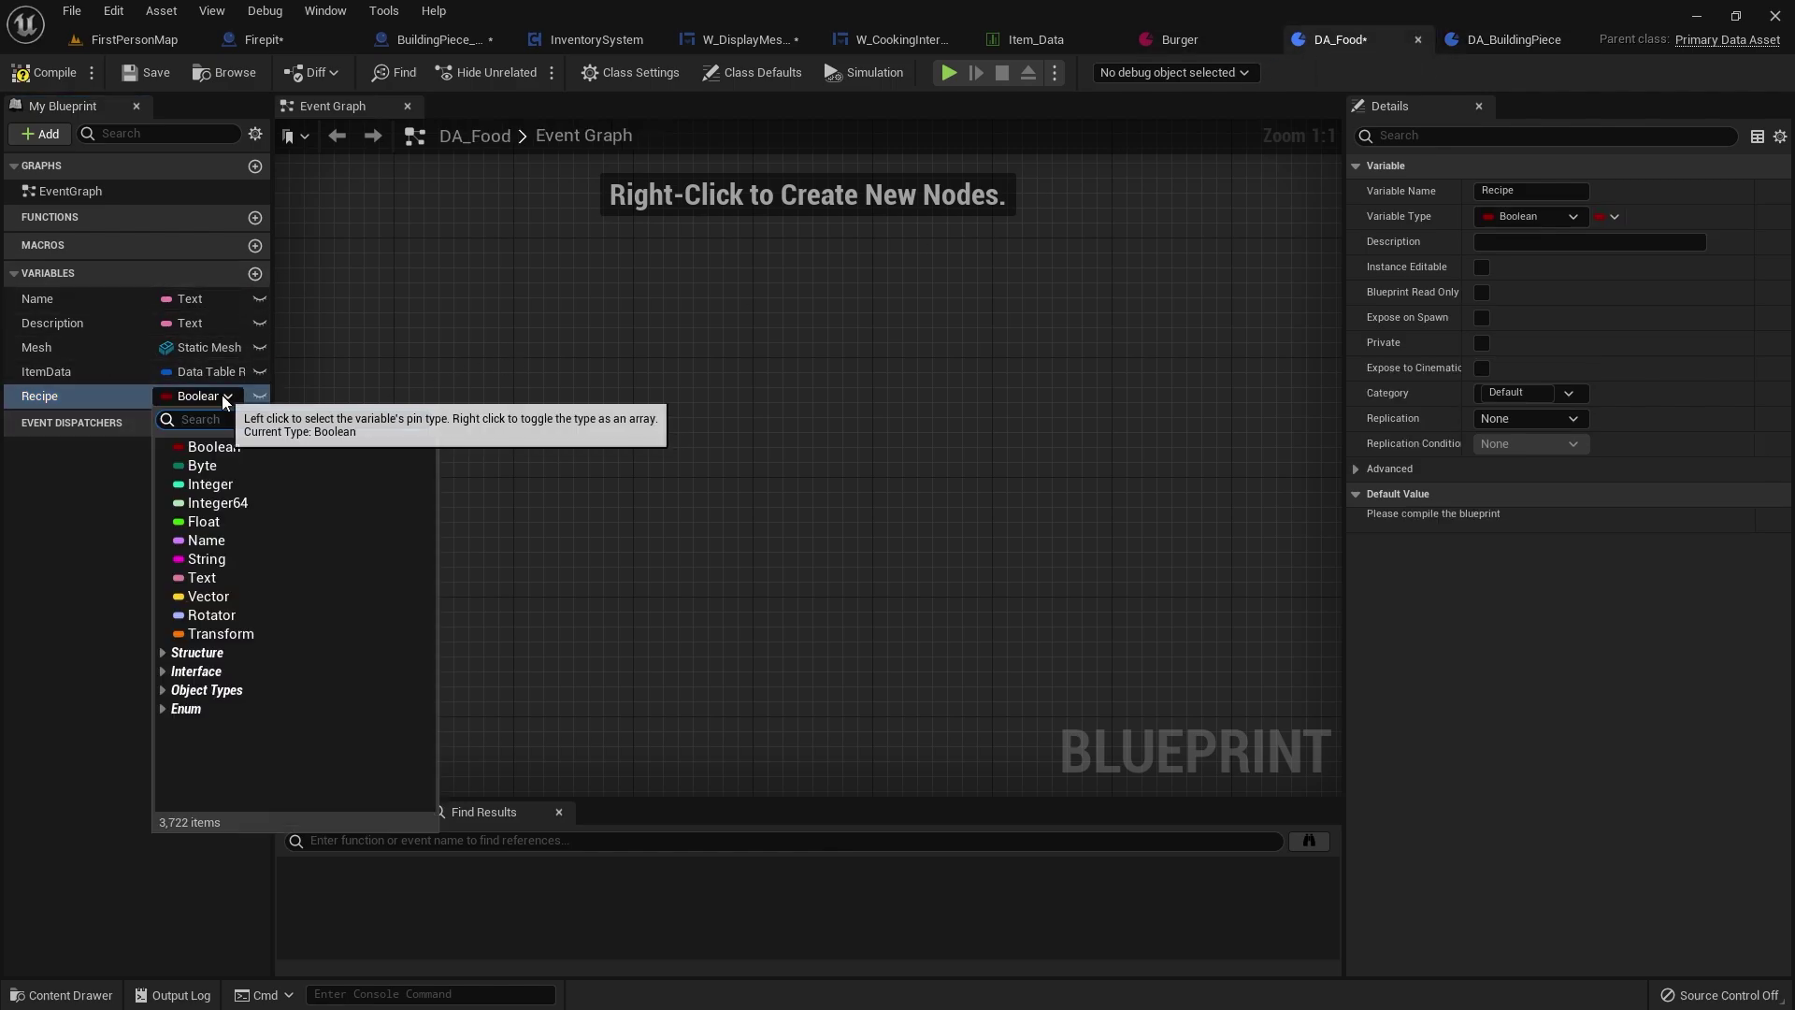
{"action": "left_click", "coordinate": [226, 558]}
{"action": "left_click", "coordinate": [1606, 217]}
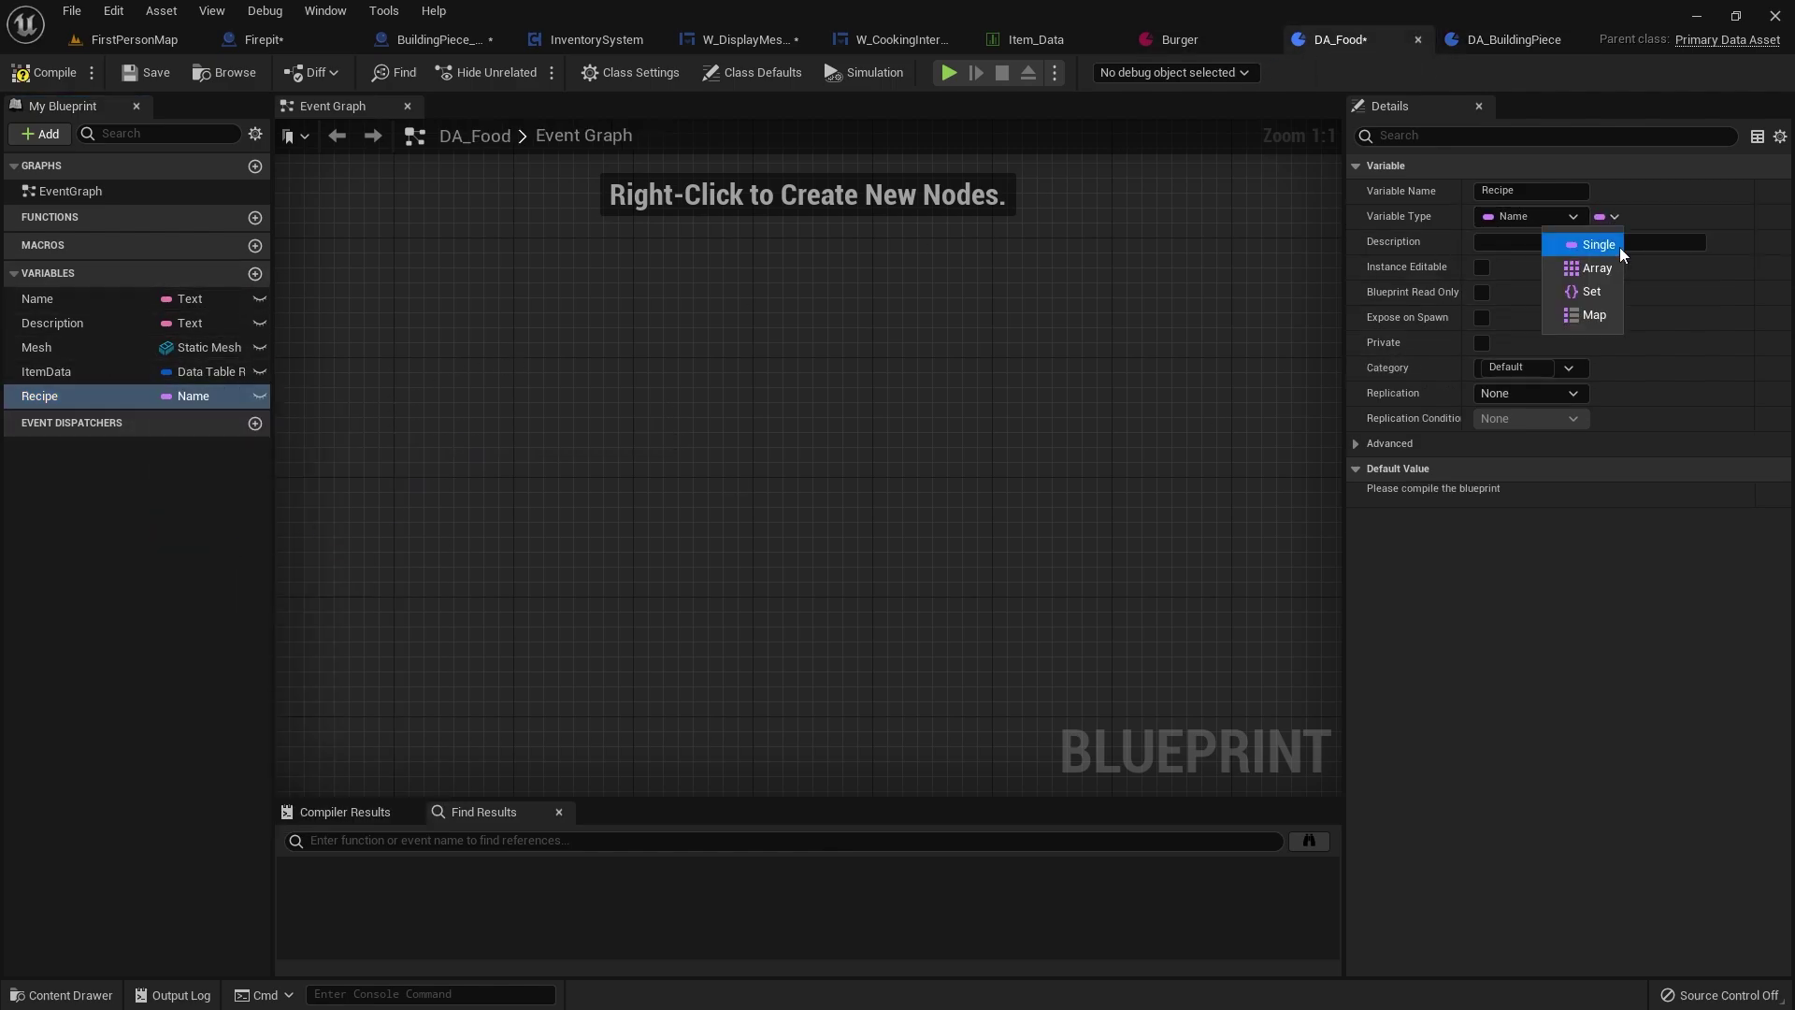
{"action": "left_click", "coordinate": [1590, 319]}
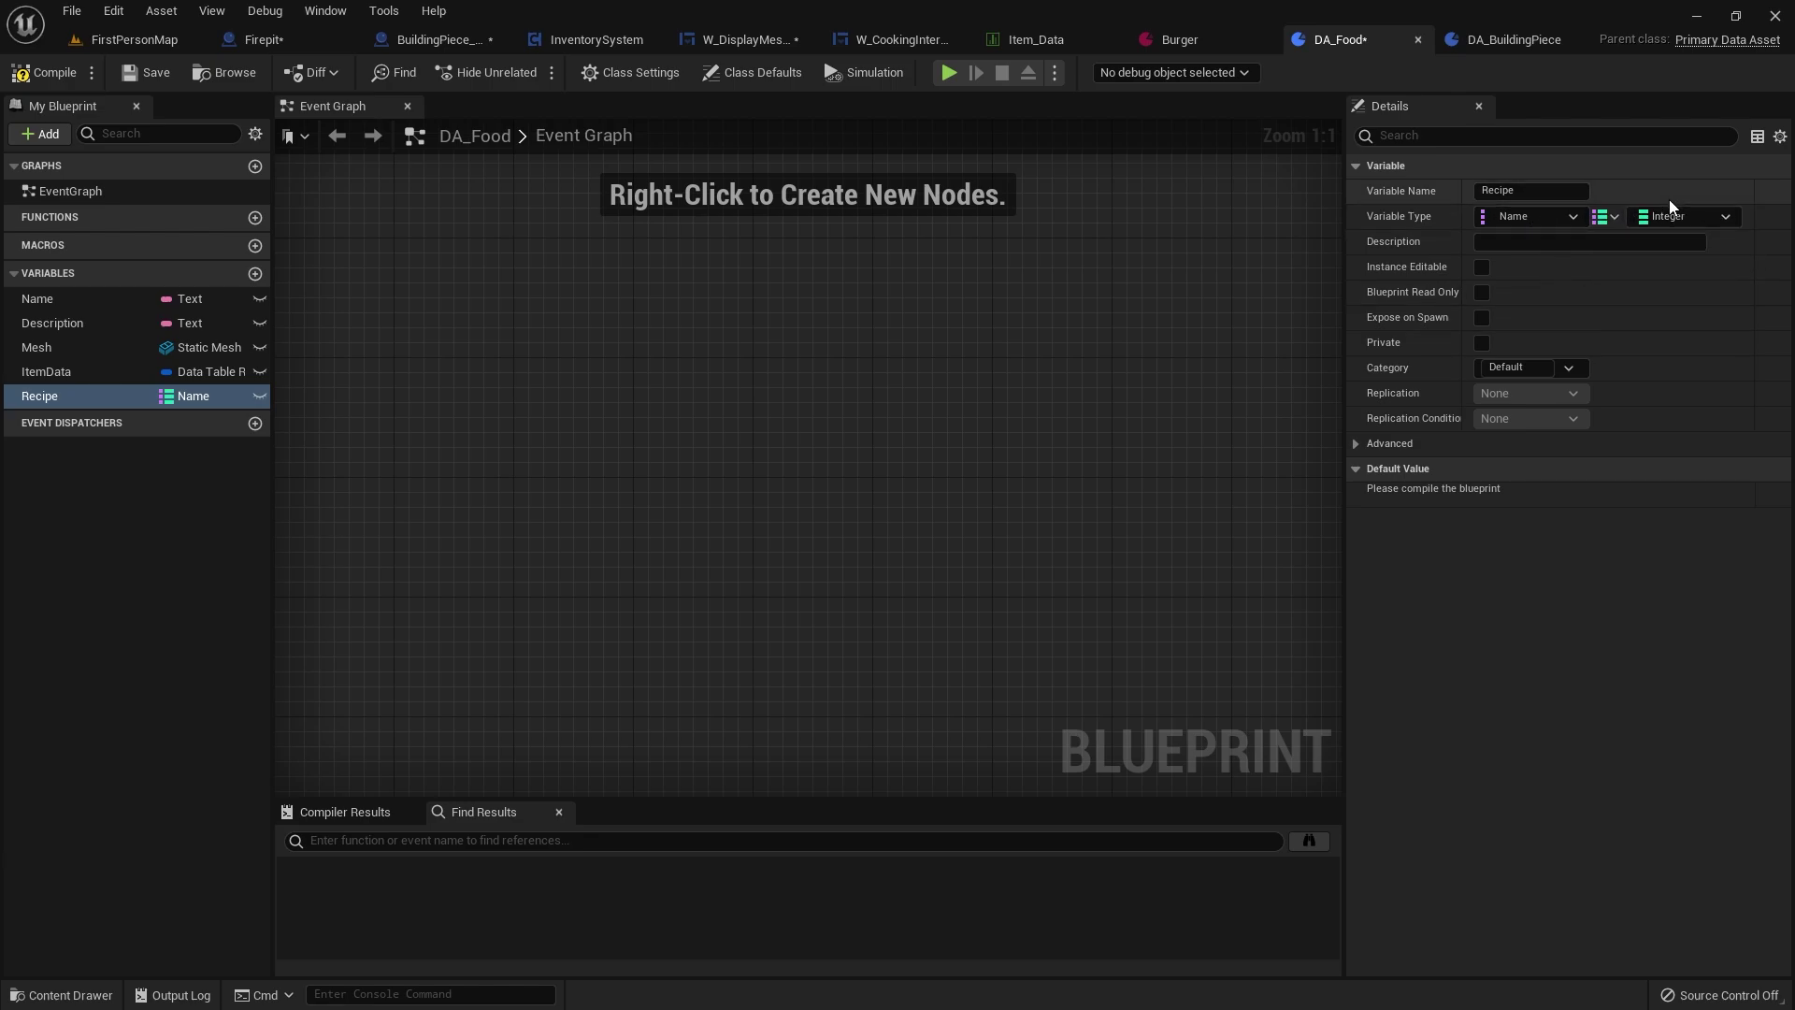
{"action": "left_click", "coordinate": [43, 72]}
{"action": "left_click", "coordinate": [145, 73]}
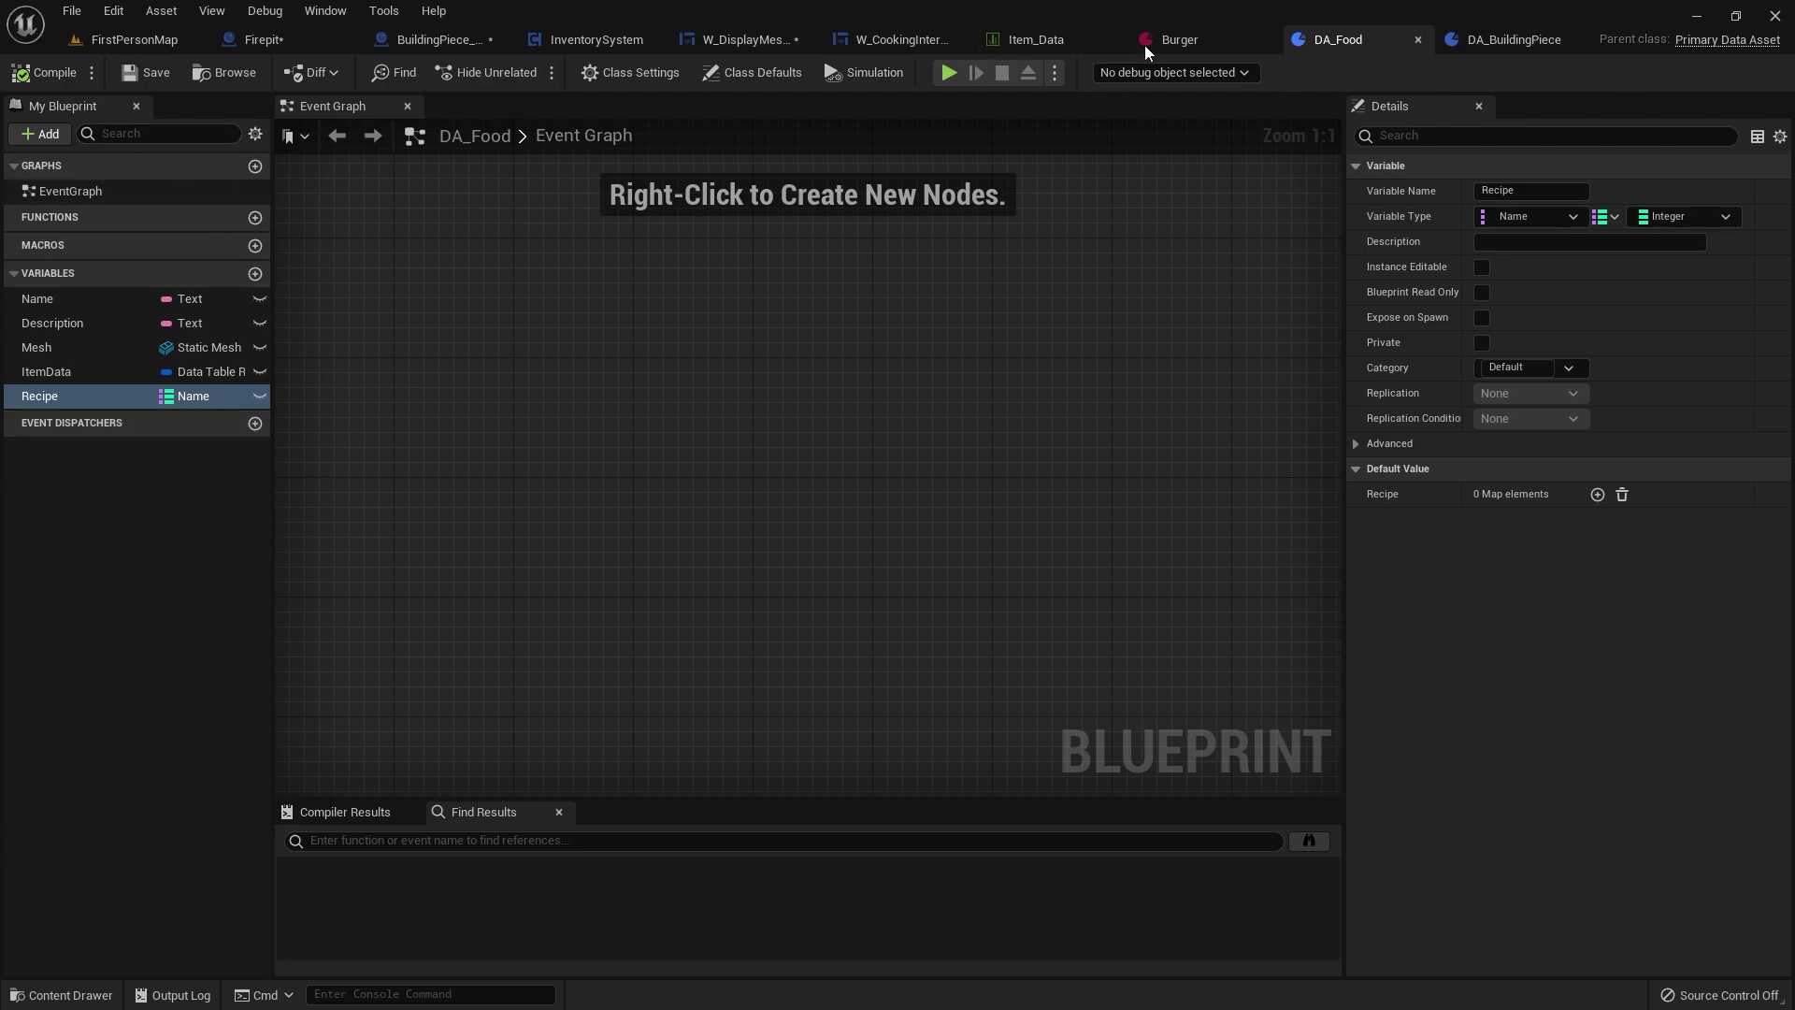
{"action": "left_click", "coordinate": [1419, 39]}
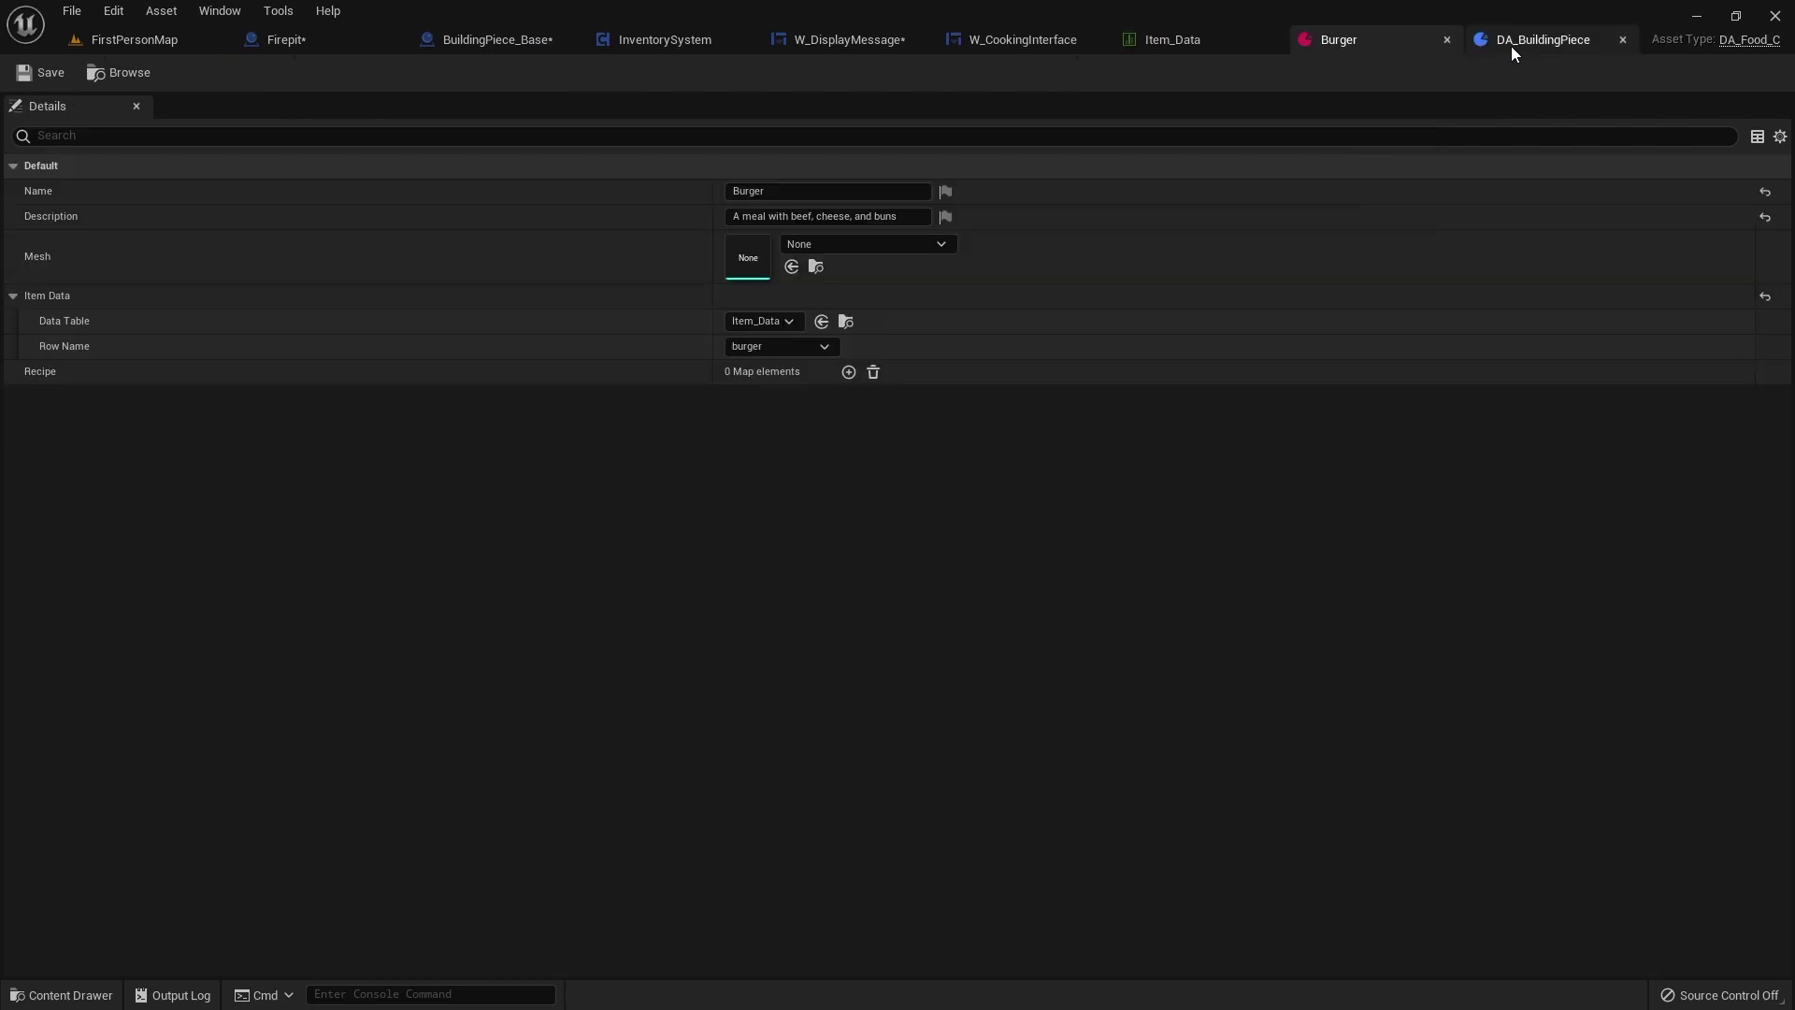
- Close DA_BuildingPiece and add a 'cheese' entry with quantity 1 to Burger's Recipe
{"action": "left_click", "coordinate": [1622, 39]}
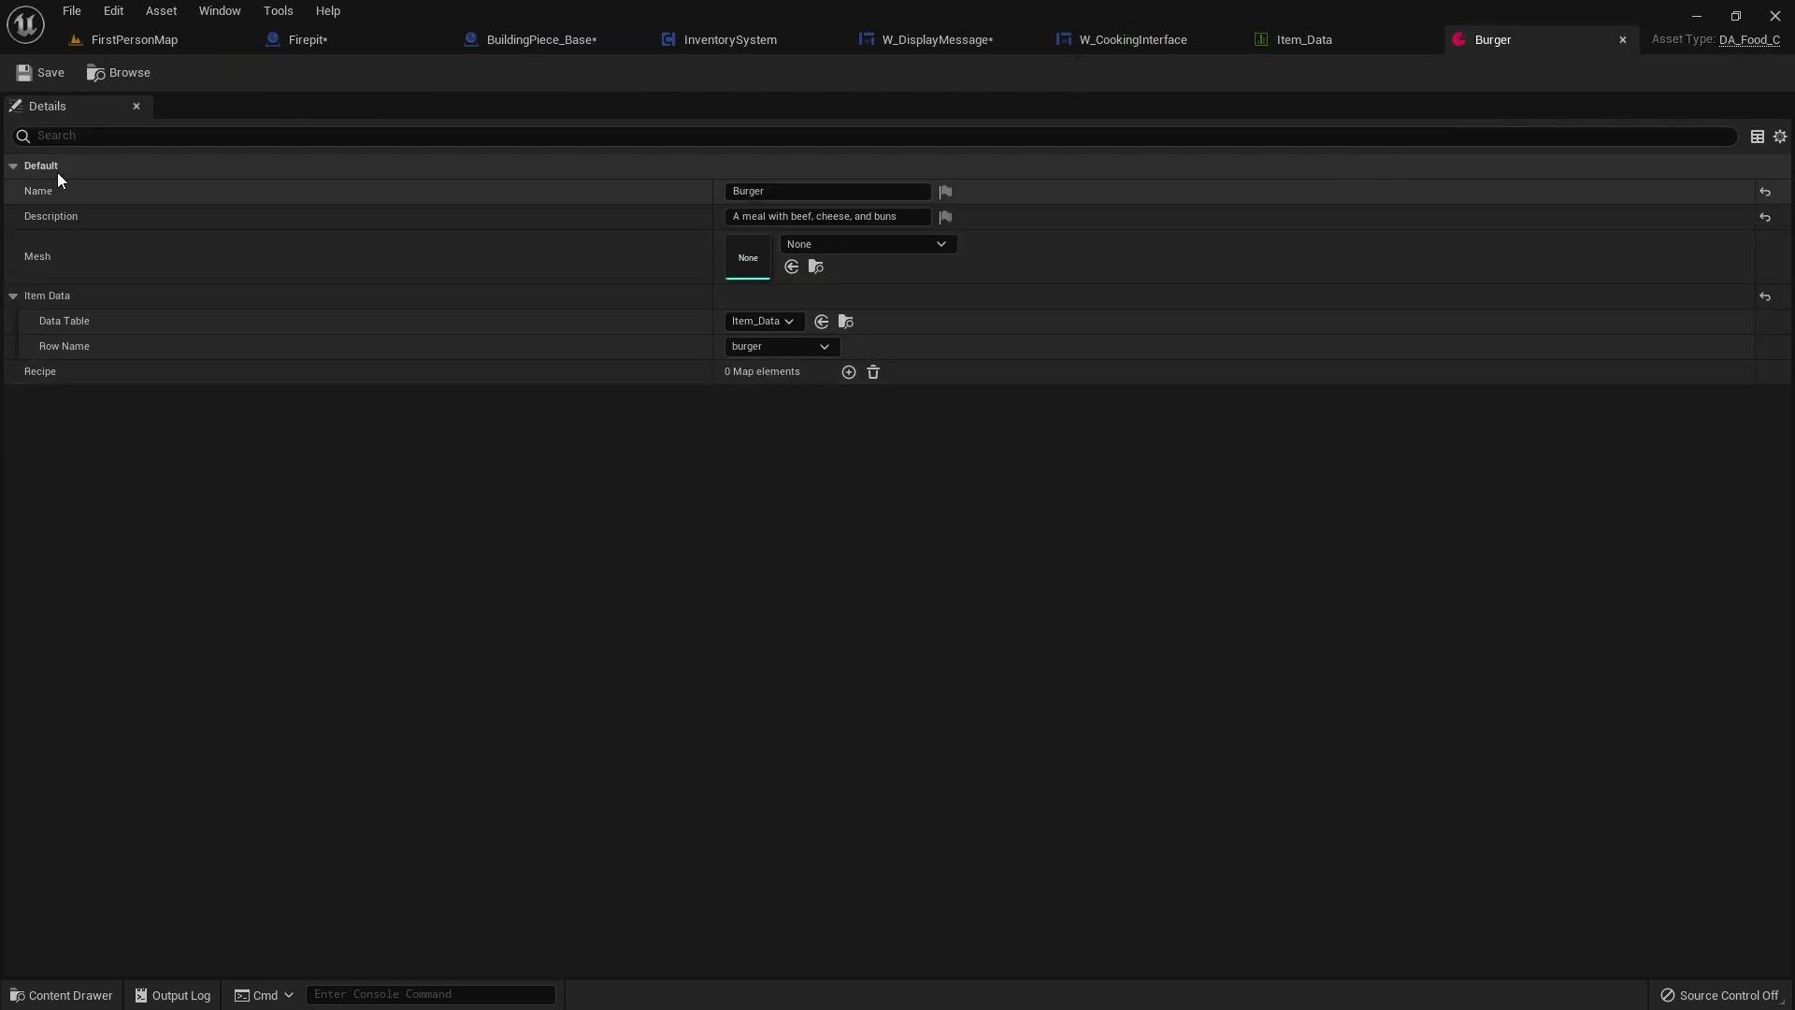
{"action": "left_click", "coordinate": [848, 371]}
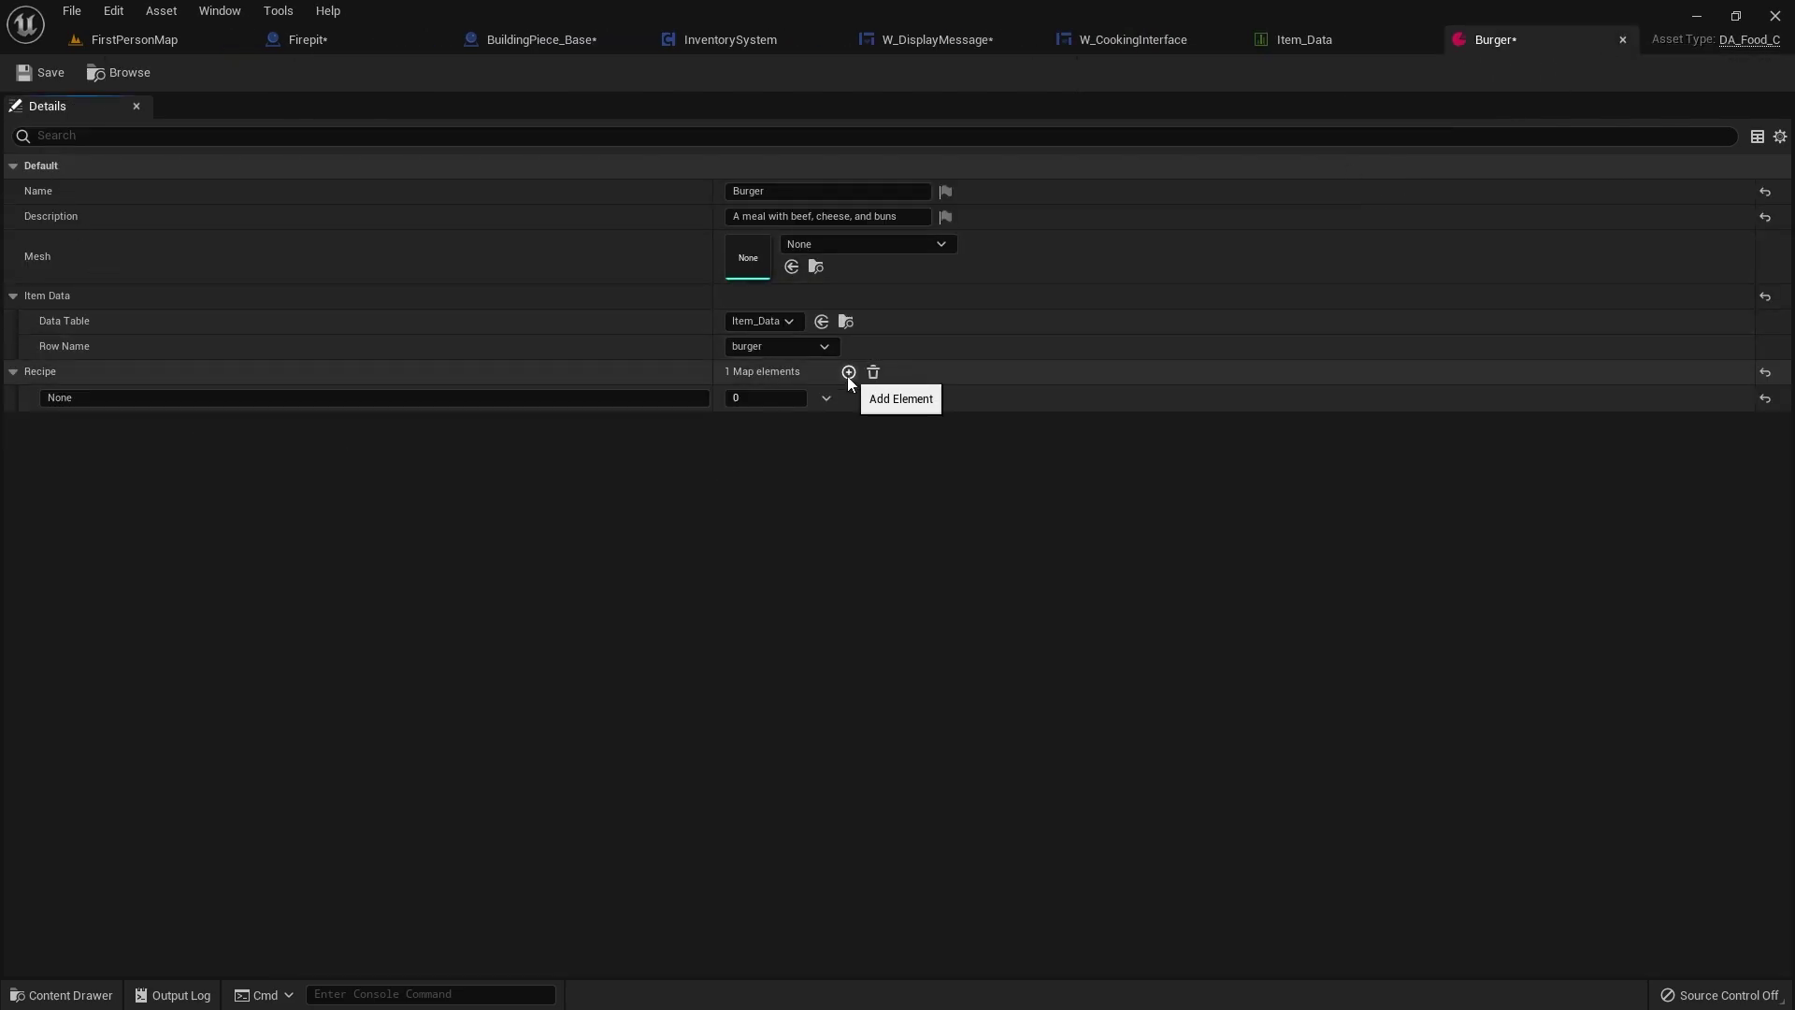
{"action": "key", "text": "ctrl+a"}
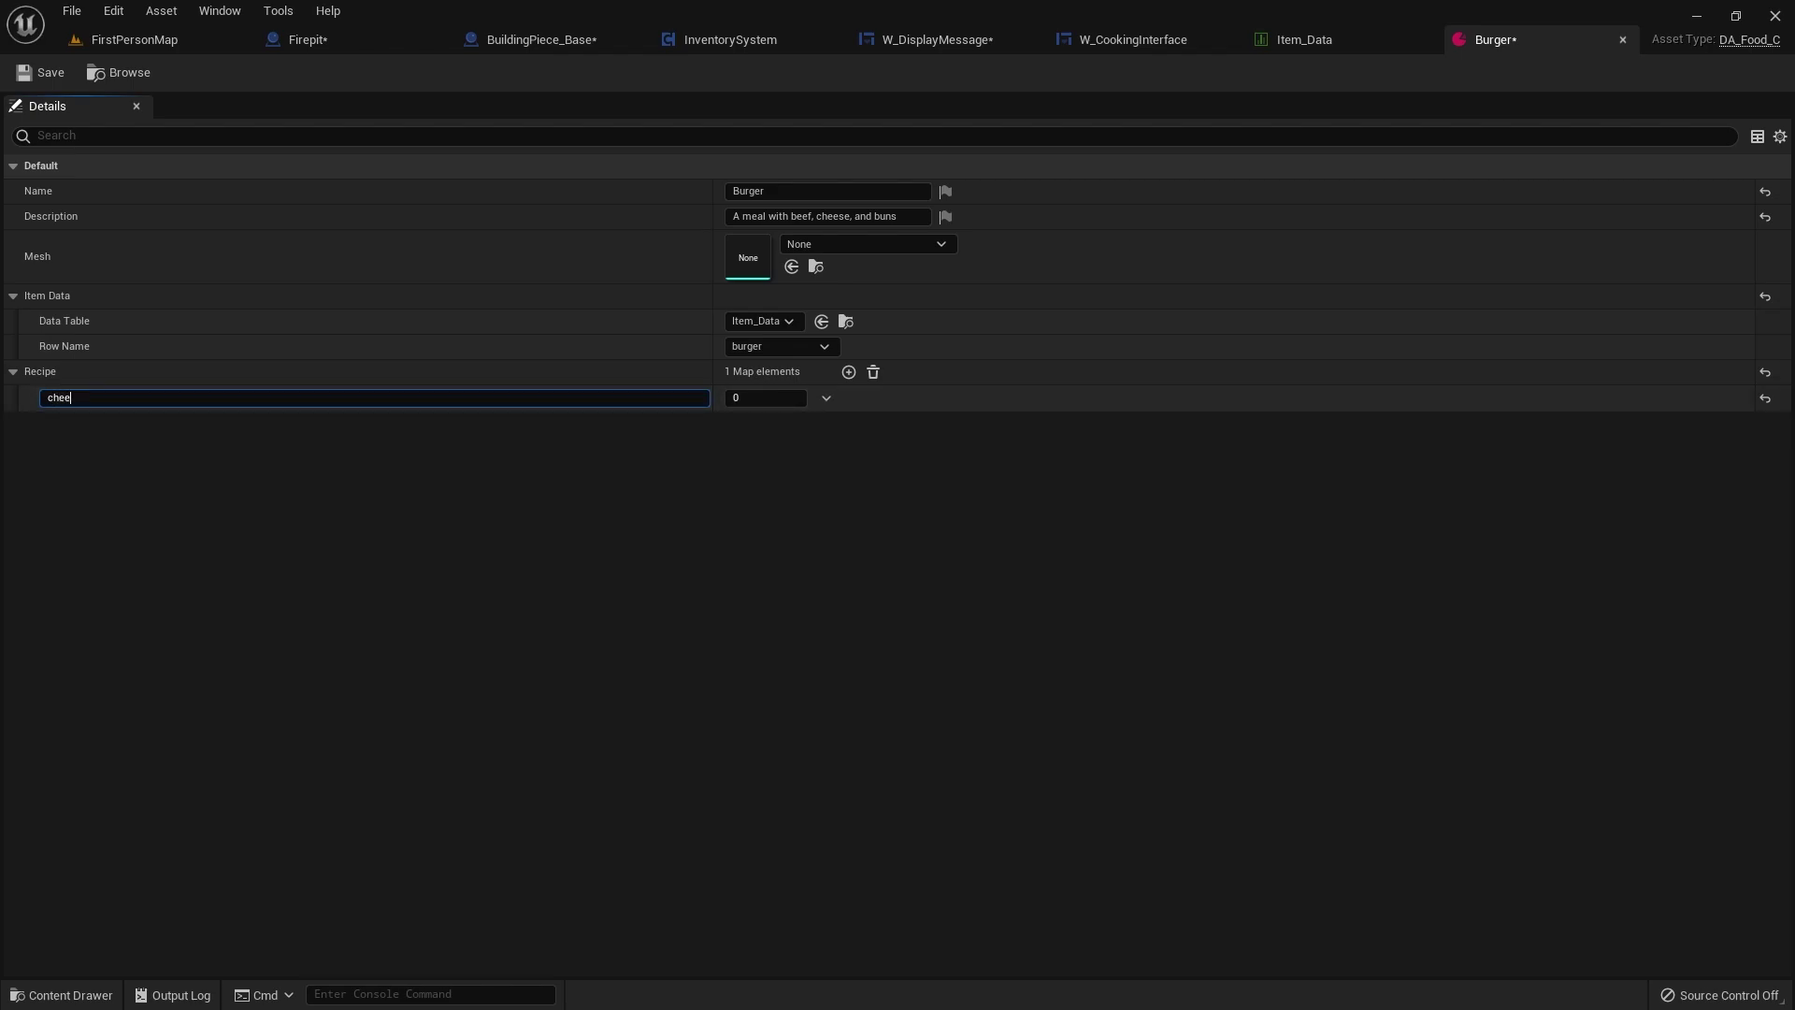
{"action": "type", "text": "cheese"}
{"action": "key", "text": "Tab"}
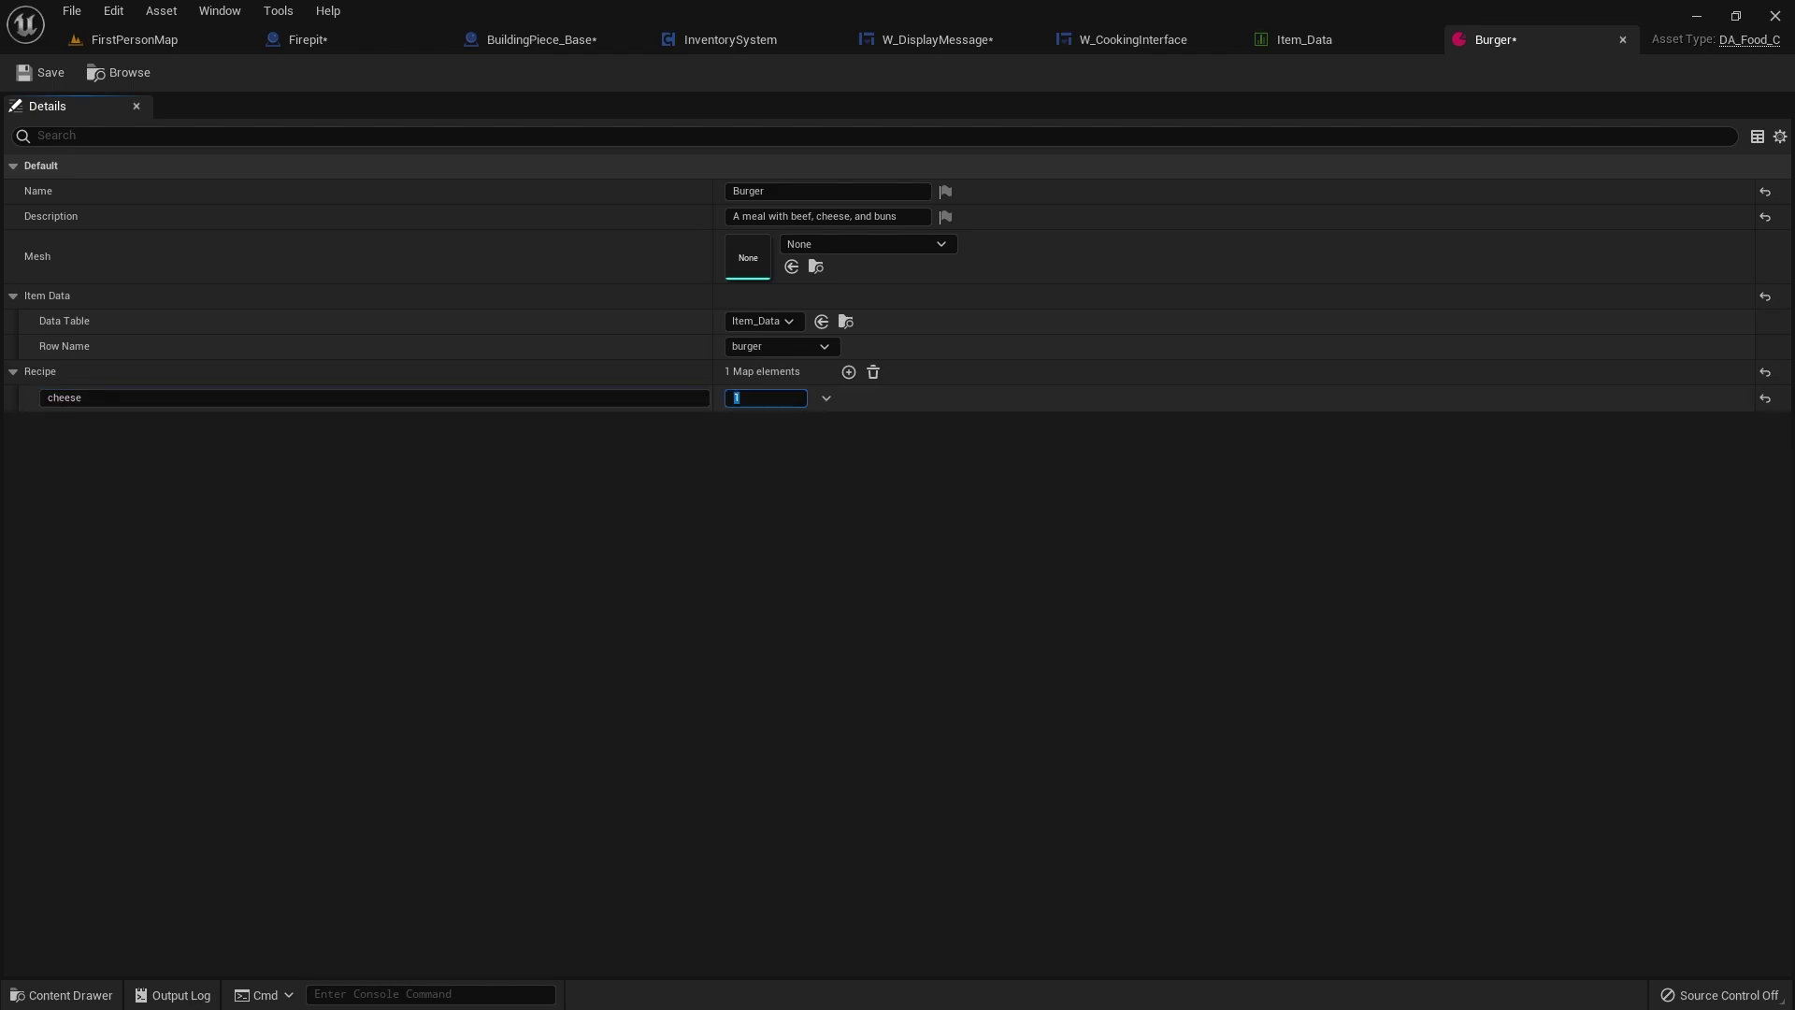
{"action": "type", "text": "1"}
{"action": "left_click", "coordinate": [848, 371]}
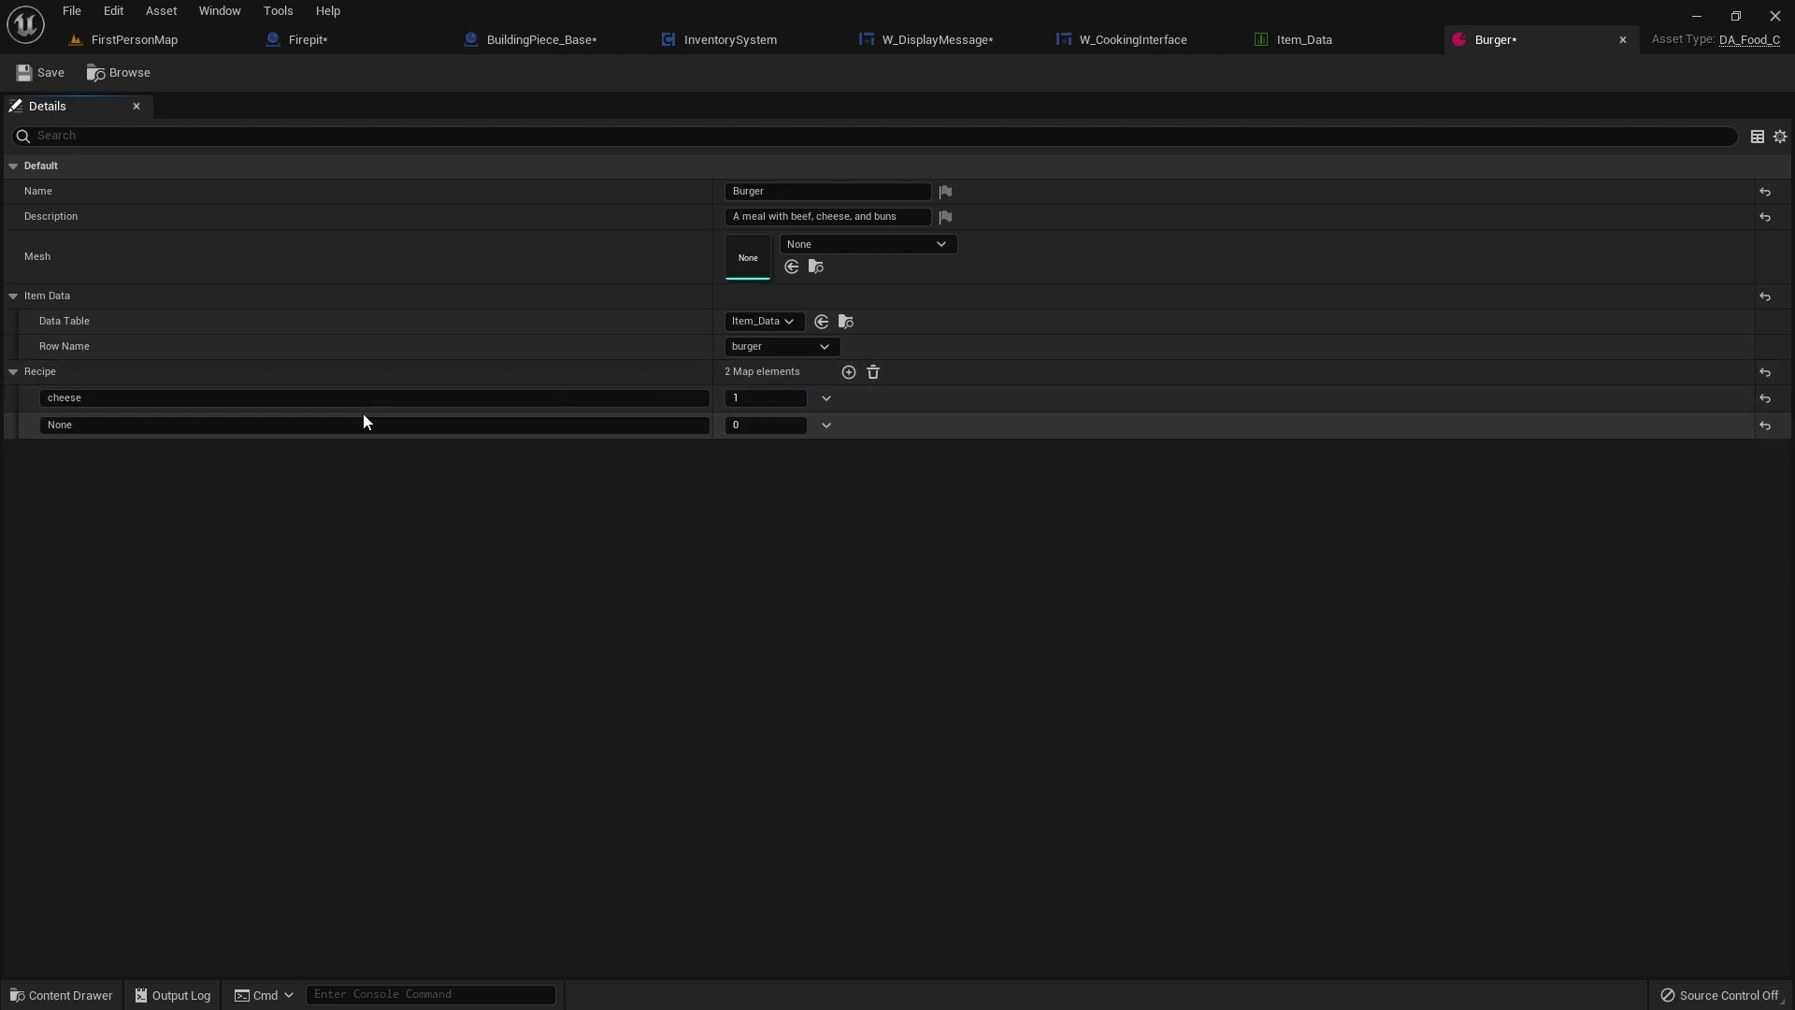
- Add 'beef' and 'bun' Recipe entries at quantity 1 each, then return to FirstPersonMap
{"action": "left_click", "coordinate": [191, 426]}
{"action": "key", "text": "ctrl+a"}
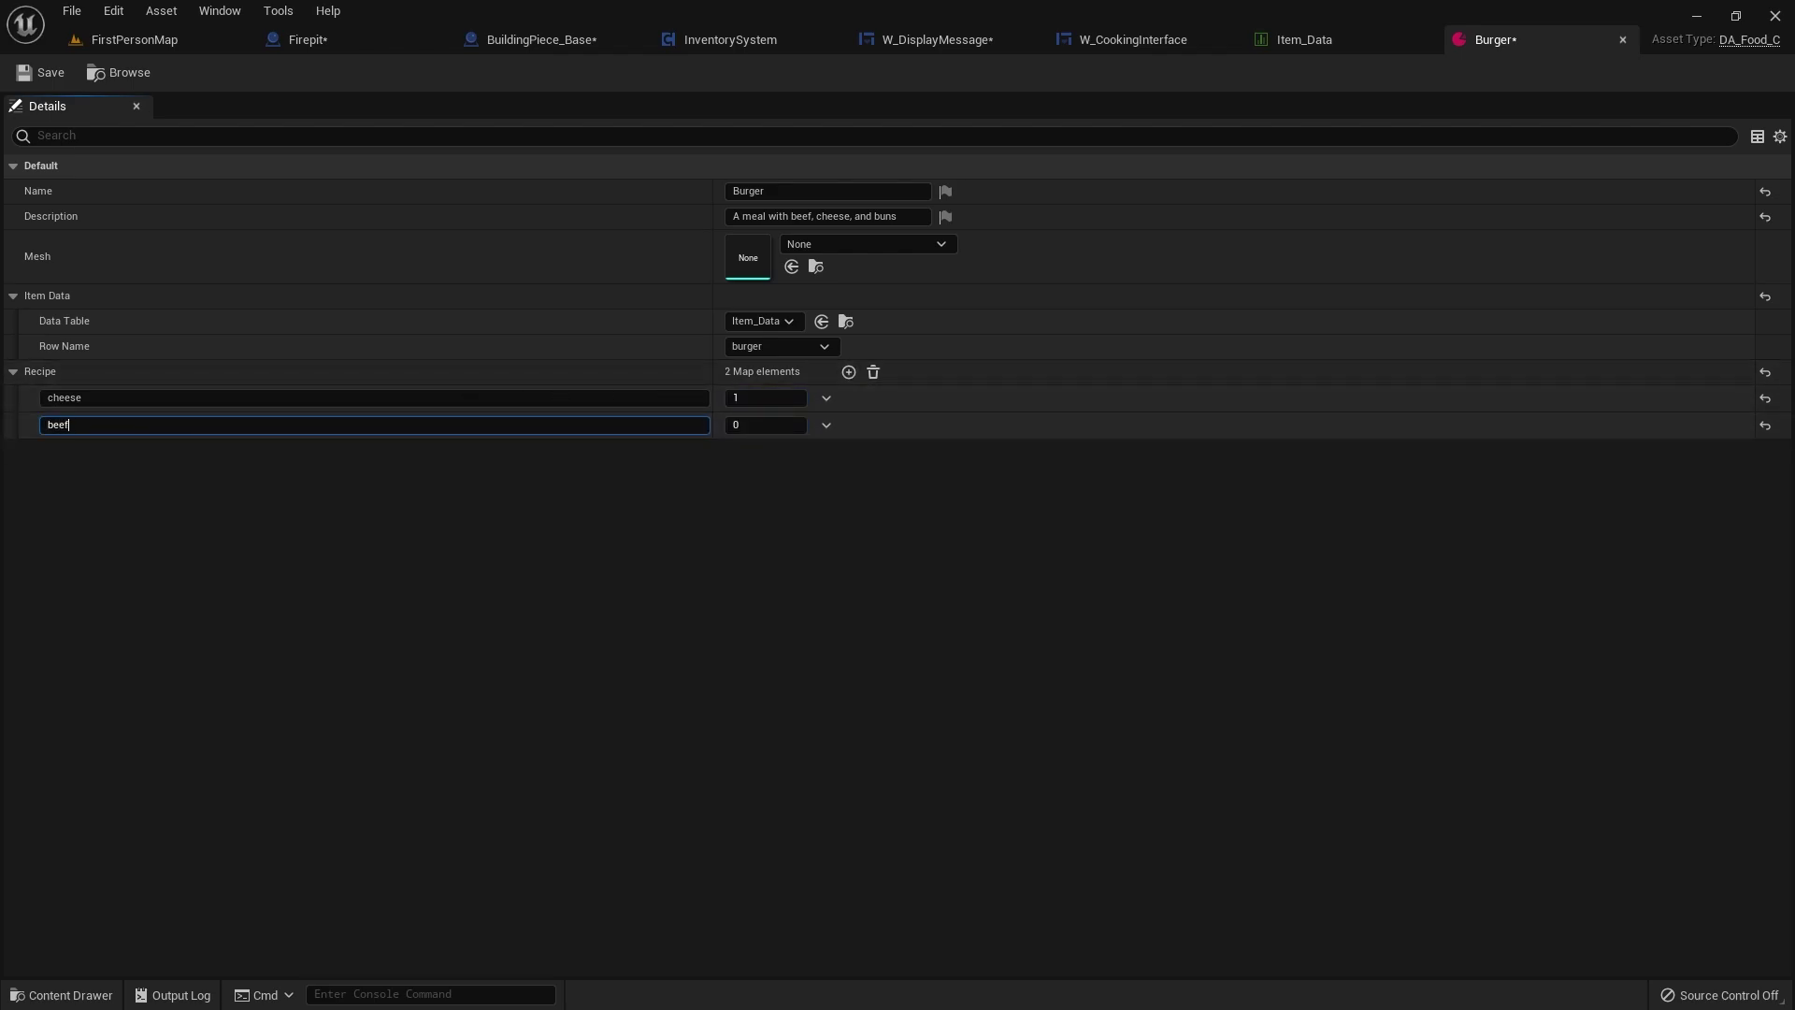
{"action": "type", "text": "beef"}
{"action": "key", "text": "Tab"}
{"action": "type", "text": "1"}
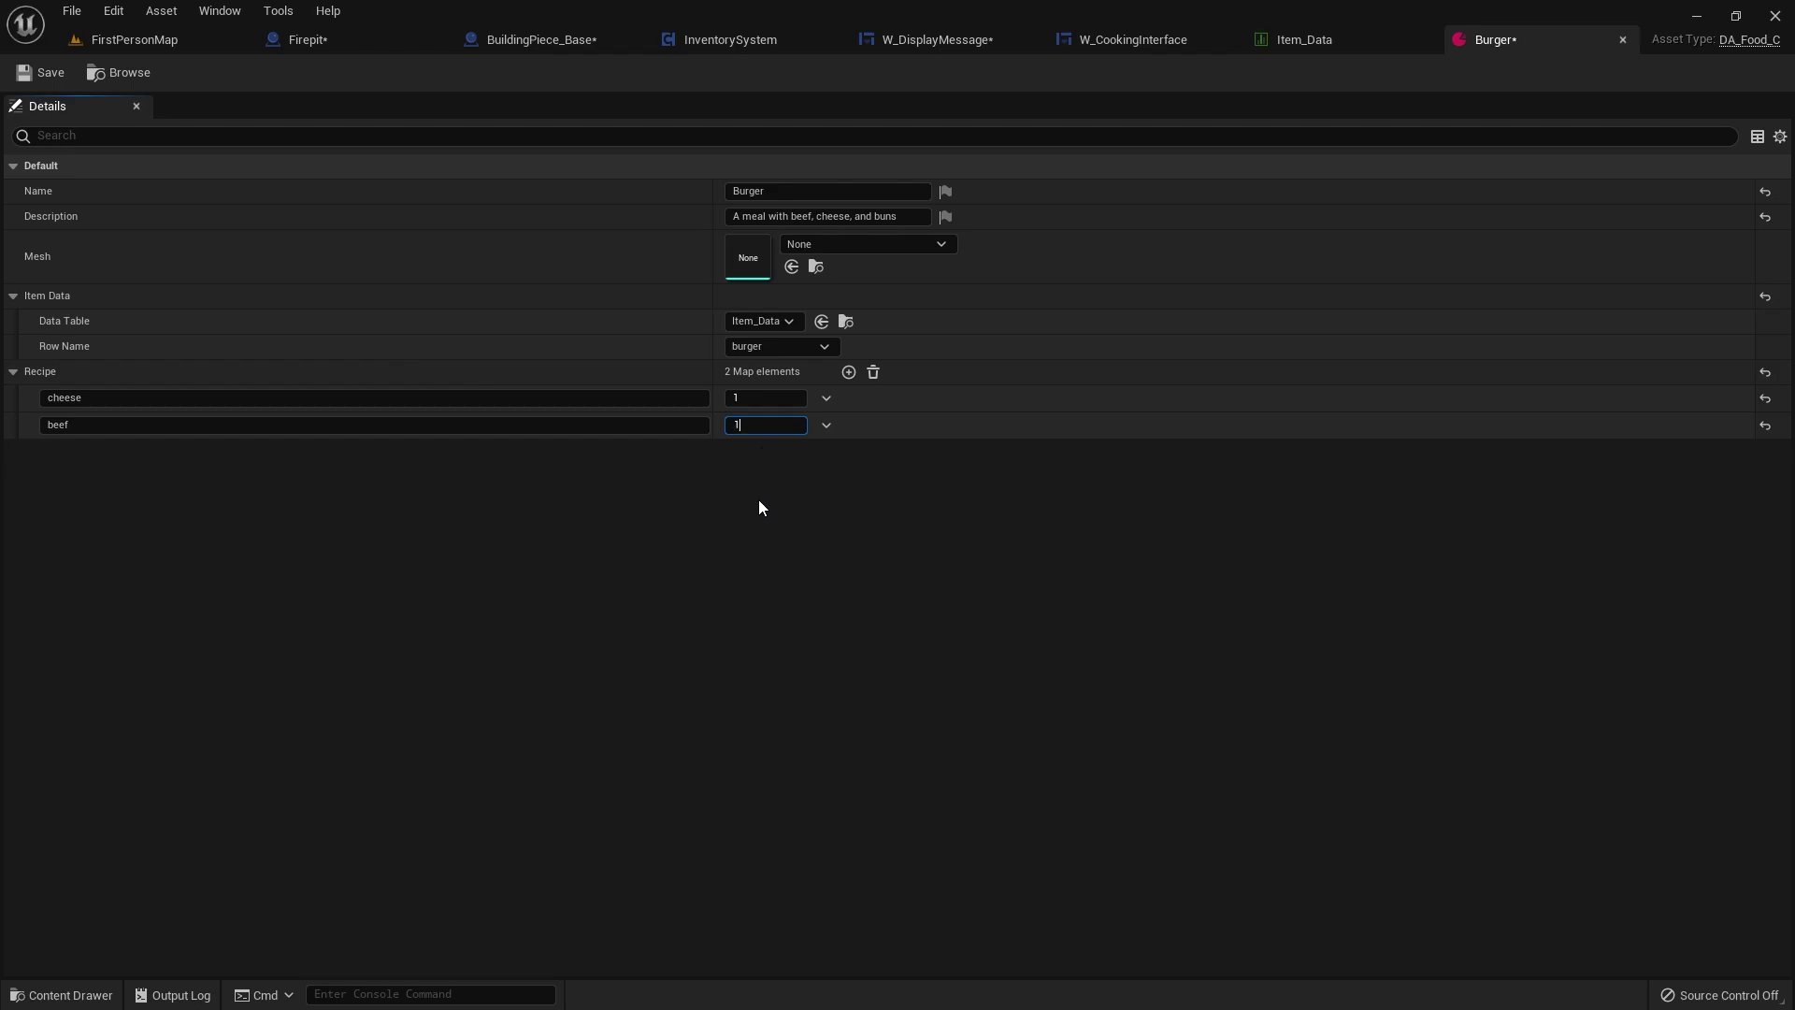
{"action": "left_click", "coordinate": [849, 372]}
{"action": "left_click", "coordinate": [256, 455]}
{"action": "key", "text": "ctrl+a"}
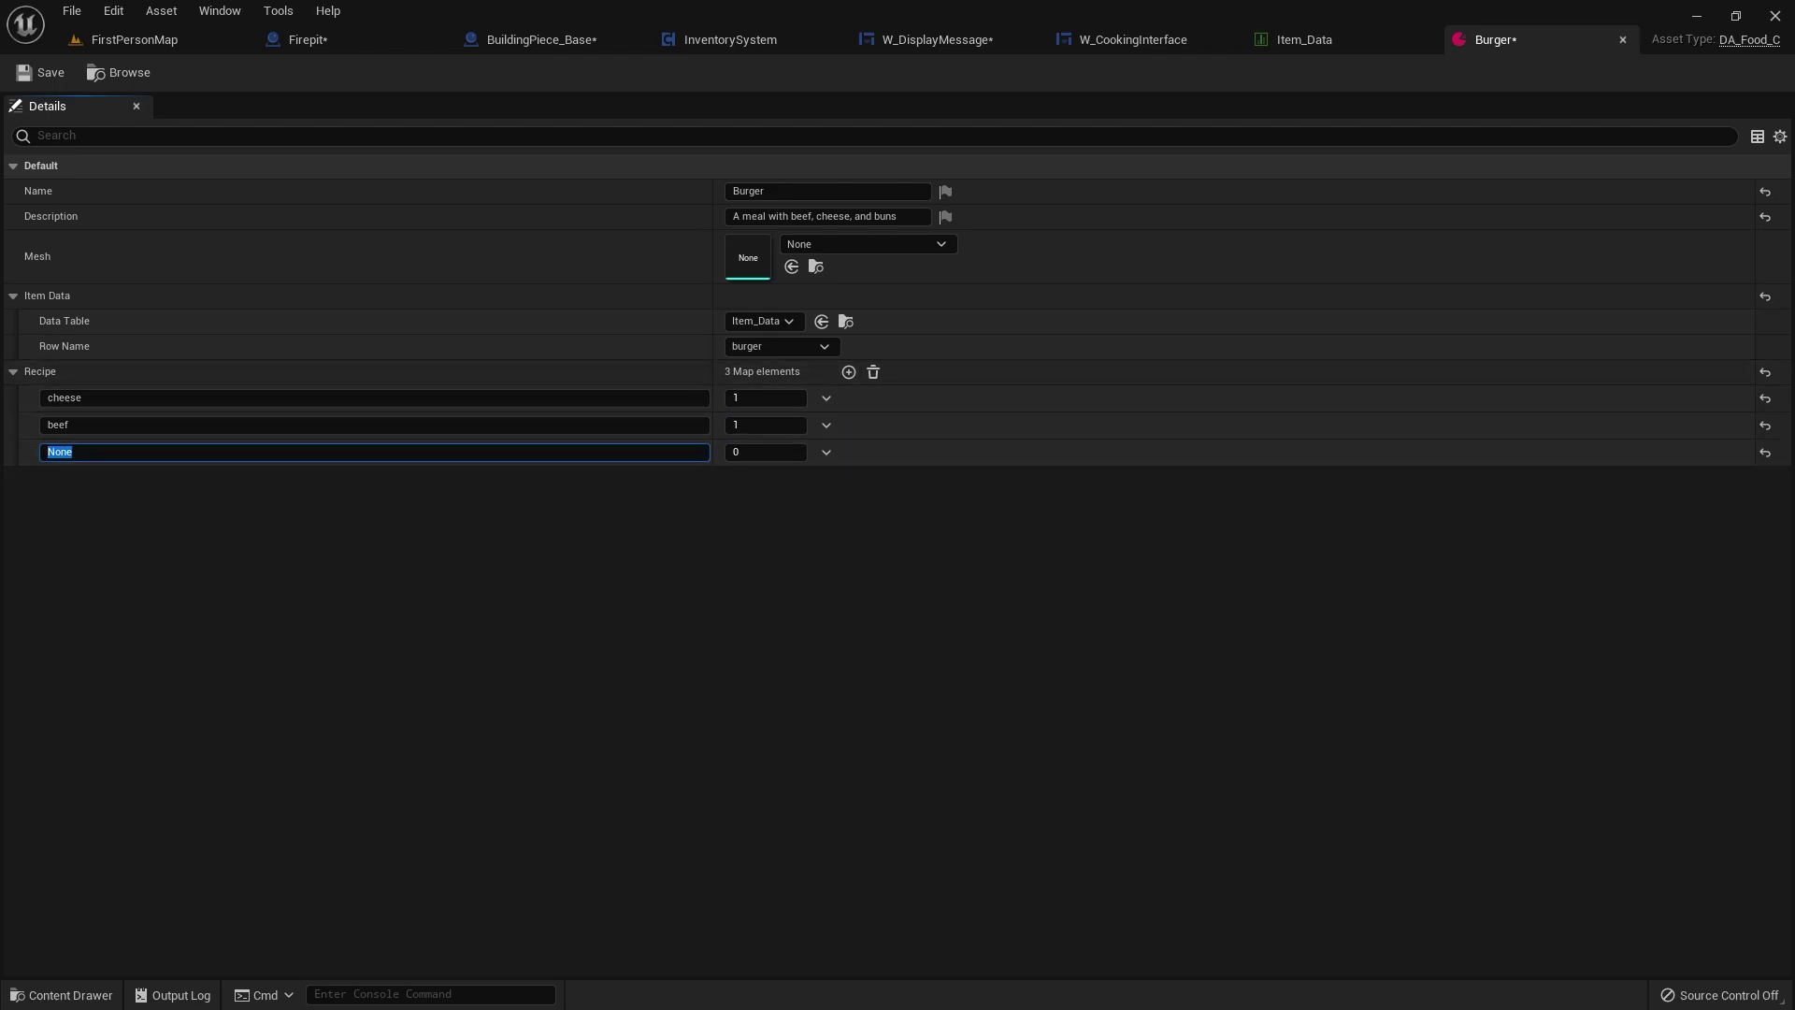
{"action": "key", "text": "Return"}
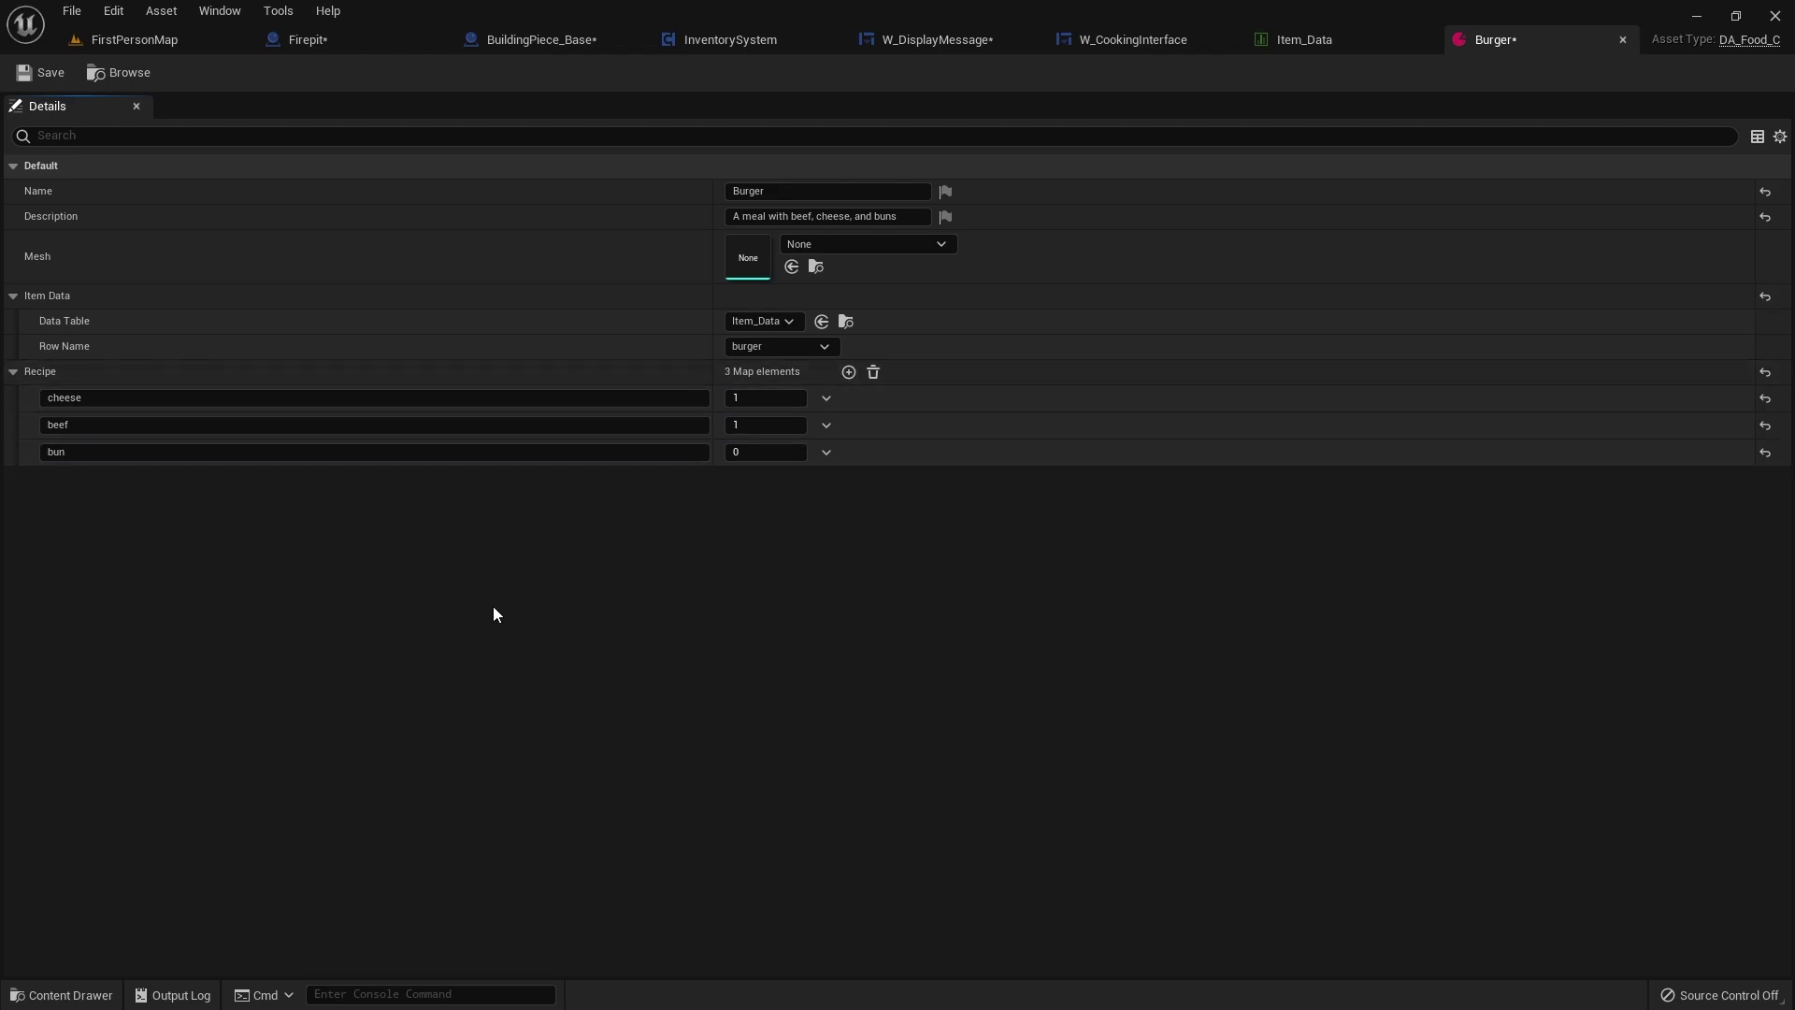
{"action": "key", "text": "Return"}
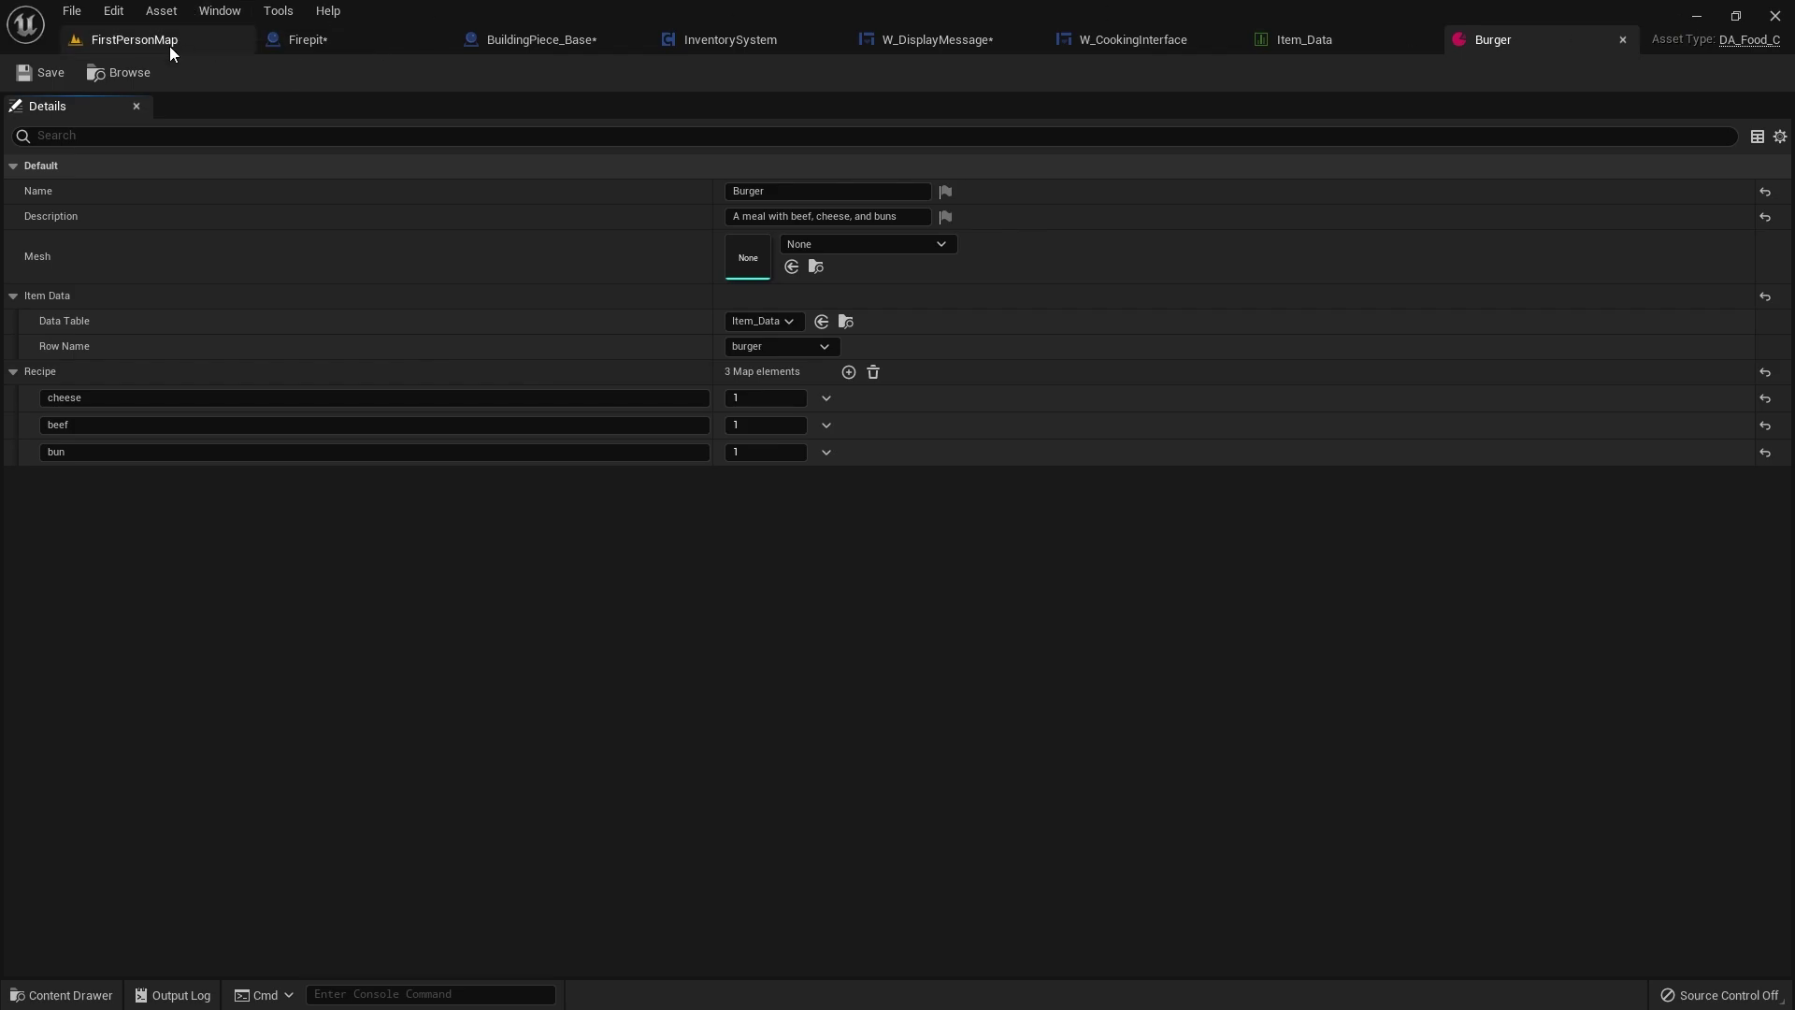
{"action": "left_click", "coordinate": [140, 39]}
- Browse the Content Drawer to Poly-MegaSurvivalFood > Models > Modular
{"action": "right_click_drag", "start_coordinate": [752, 582], "coordinate": [707, 532]}
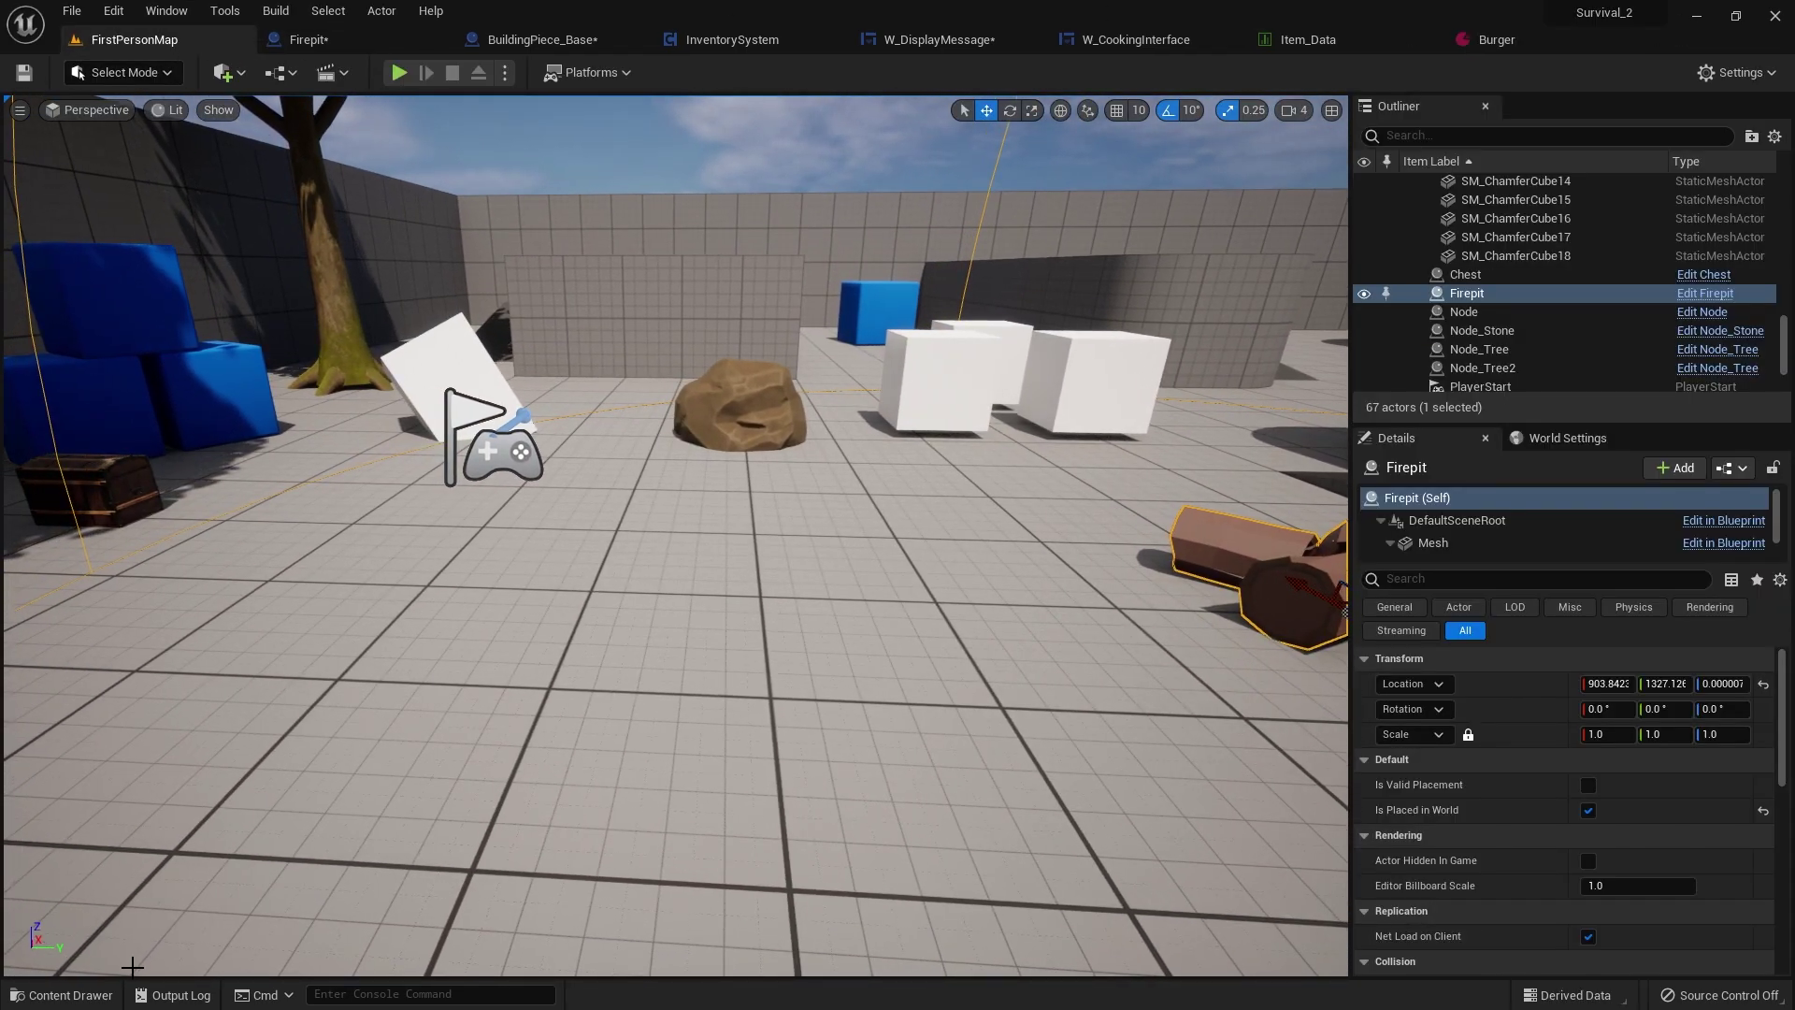
{"action": "left_click", "coordinate": [98, 997]}
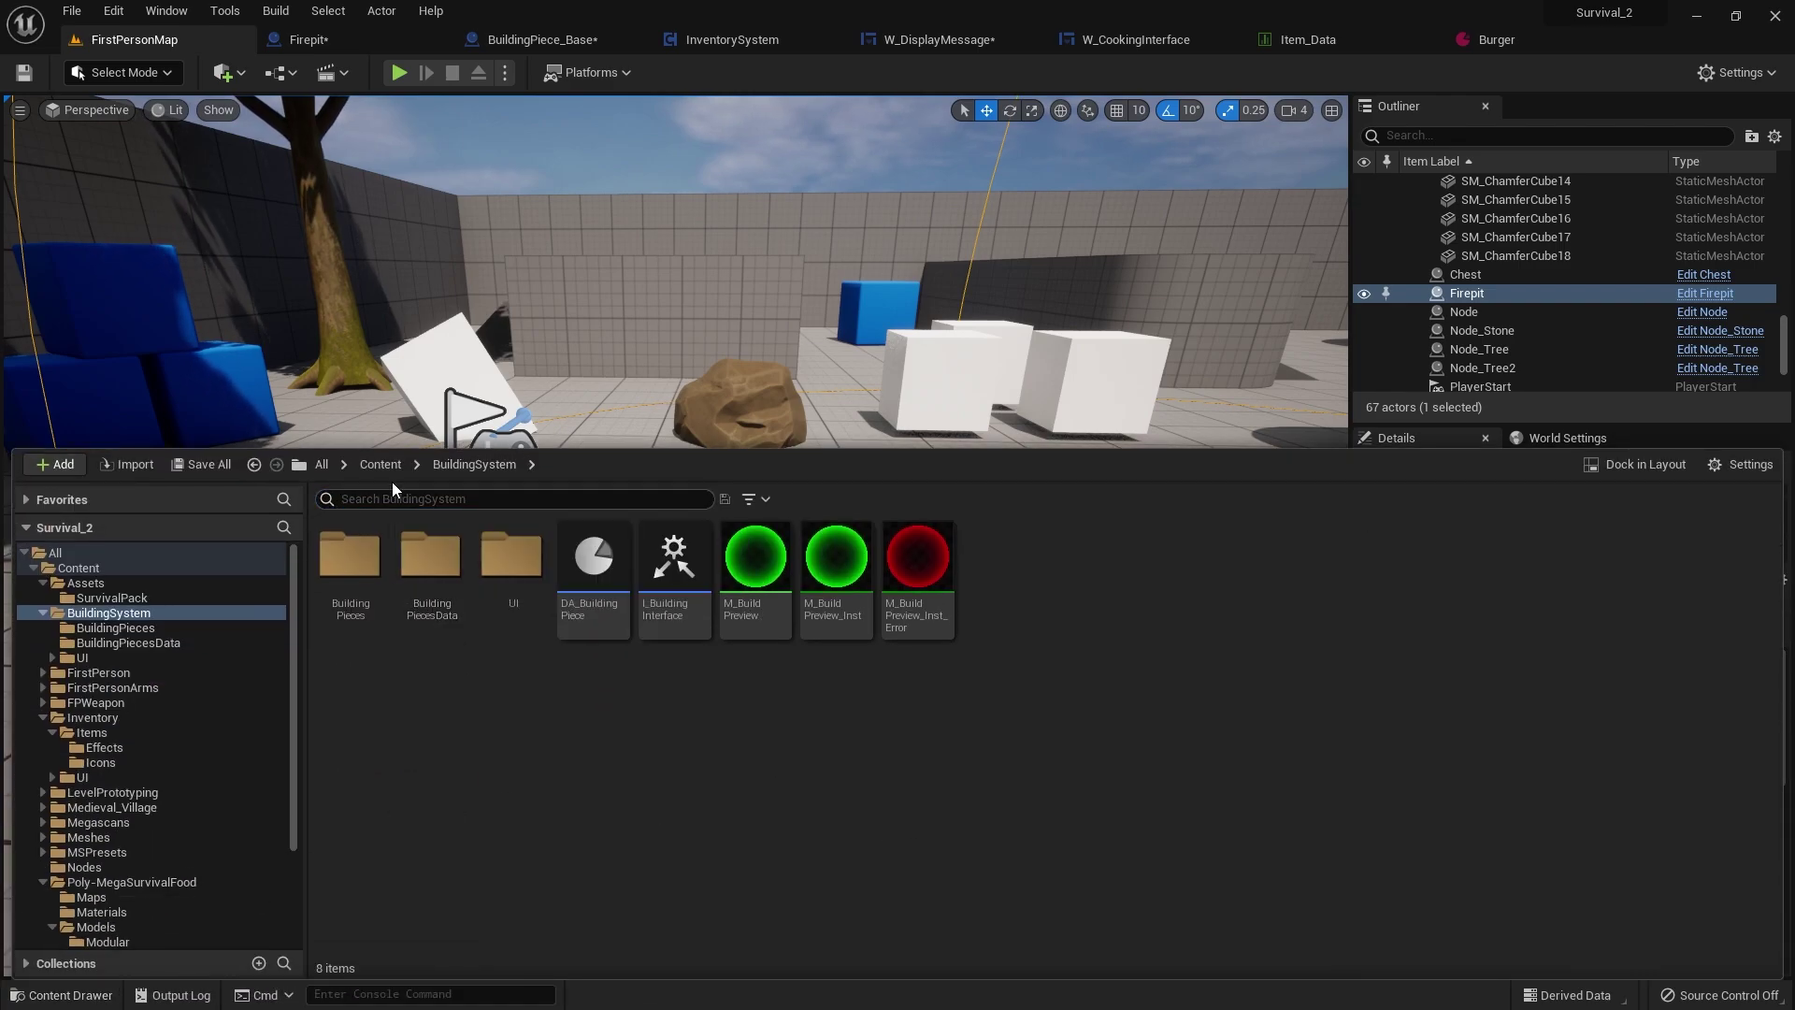
{"action": "left_click", "coordinate": [381, 465]}
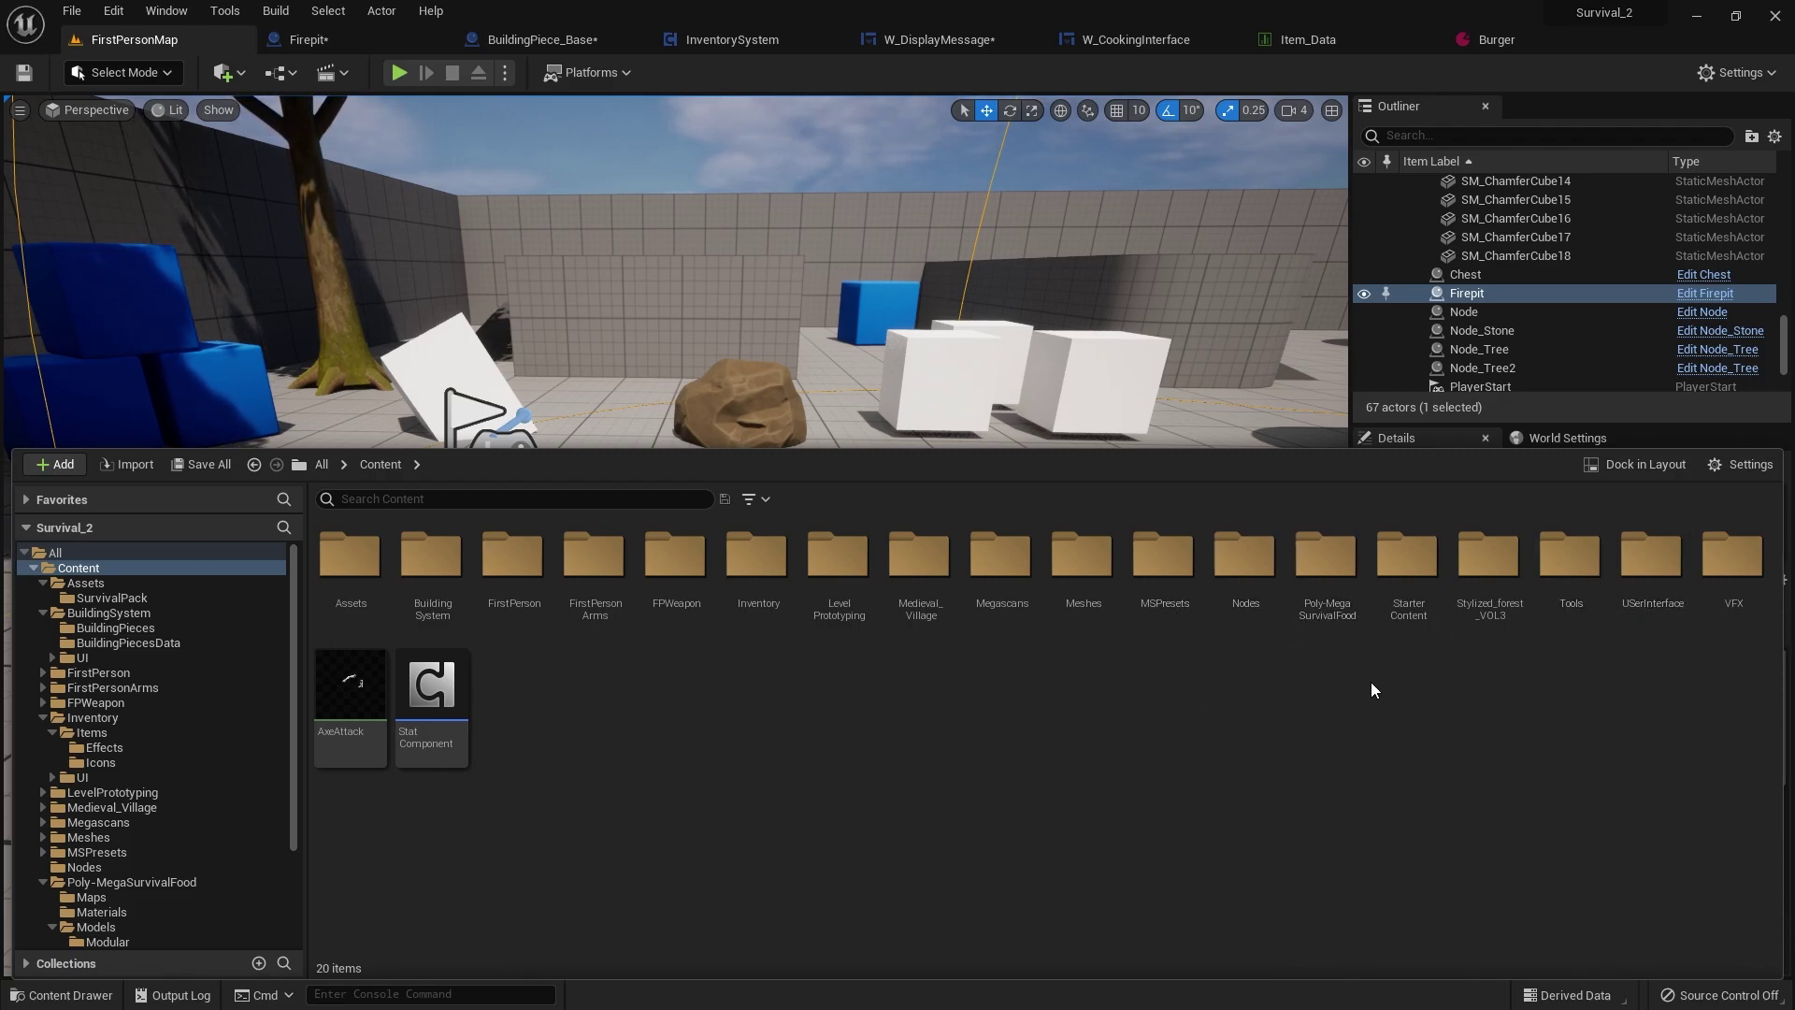
{"action": "double_click", "coordinate": [1325, 556]}
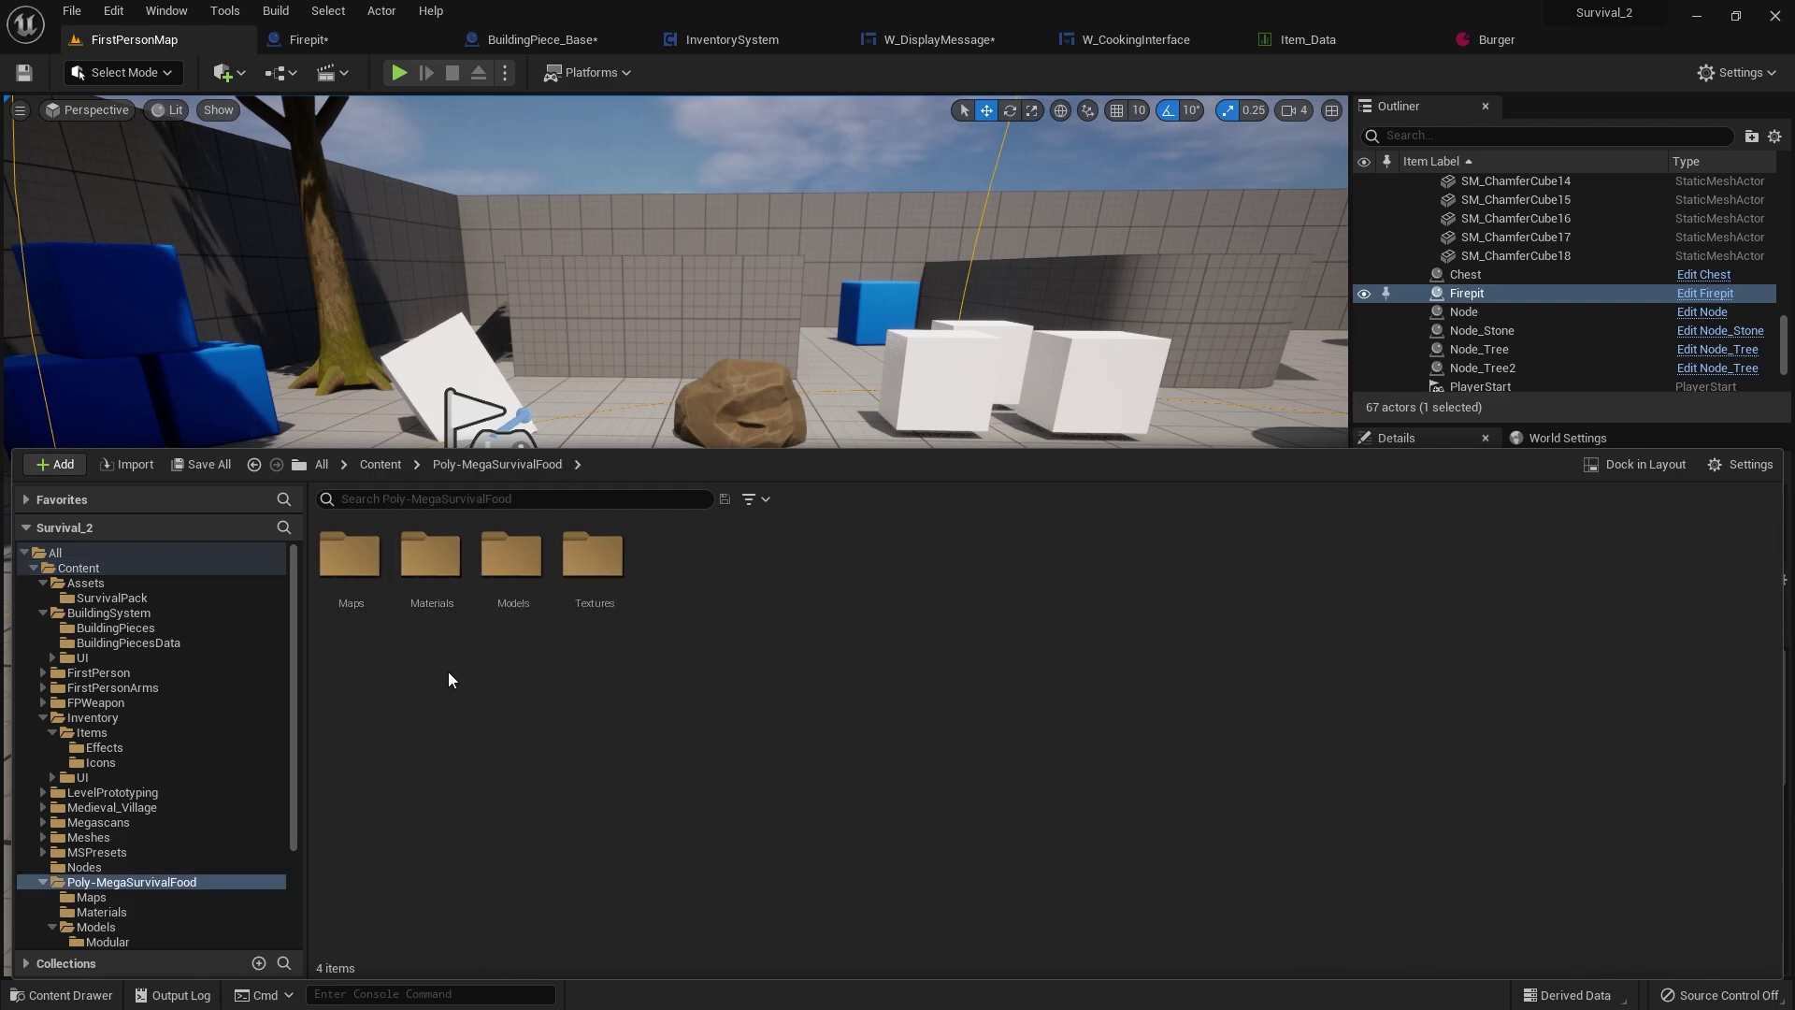
{"action": "double_click", "coordinate": [512, 559]}
{"action": "double_click", "coordinate": [351, 561]}
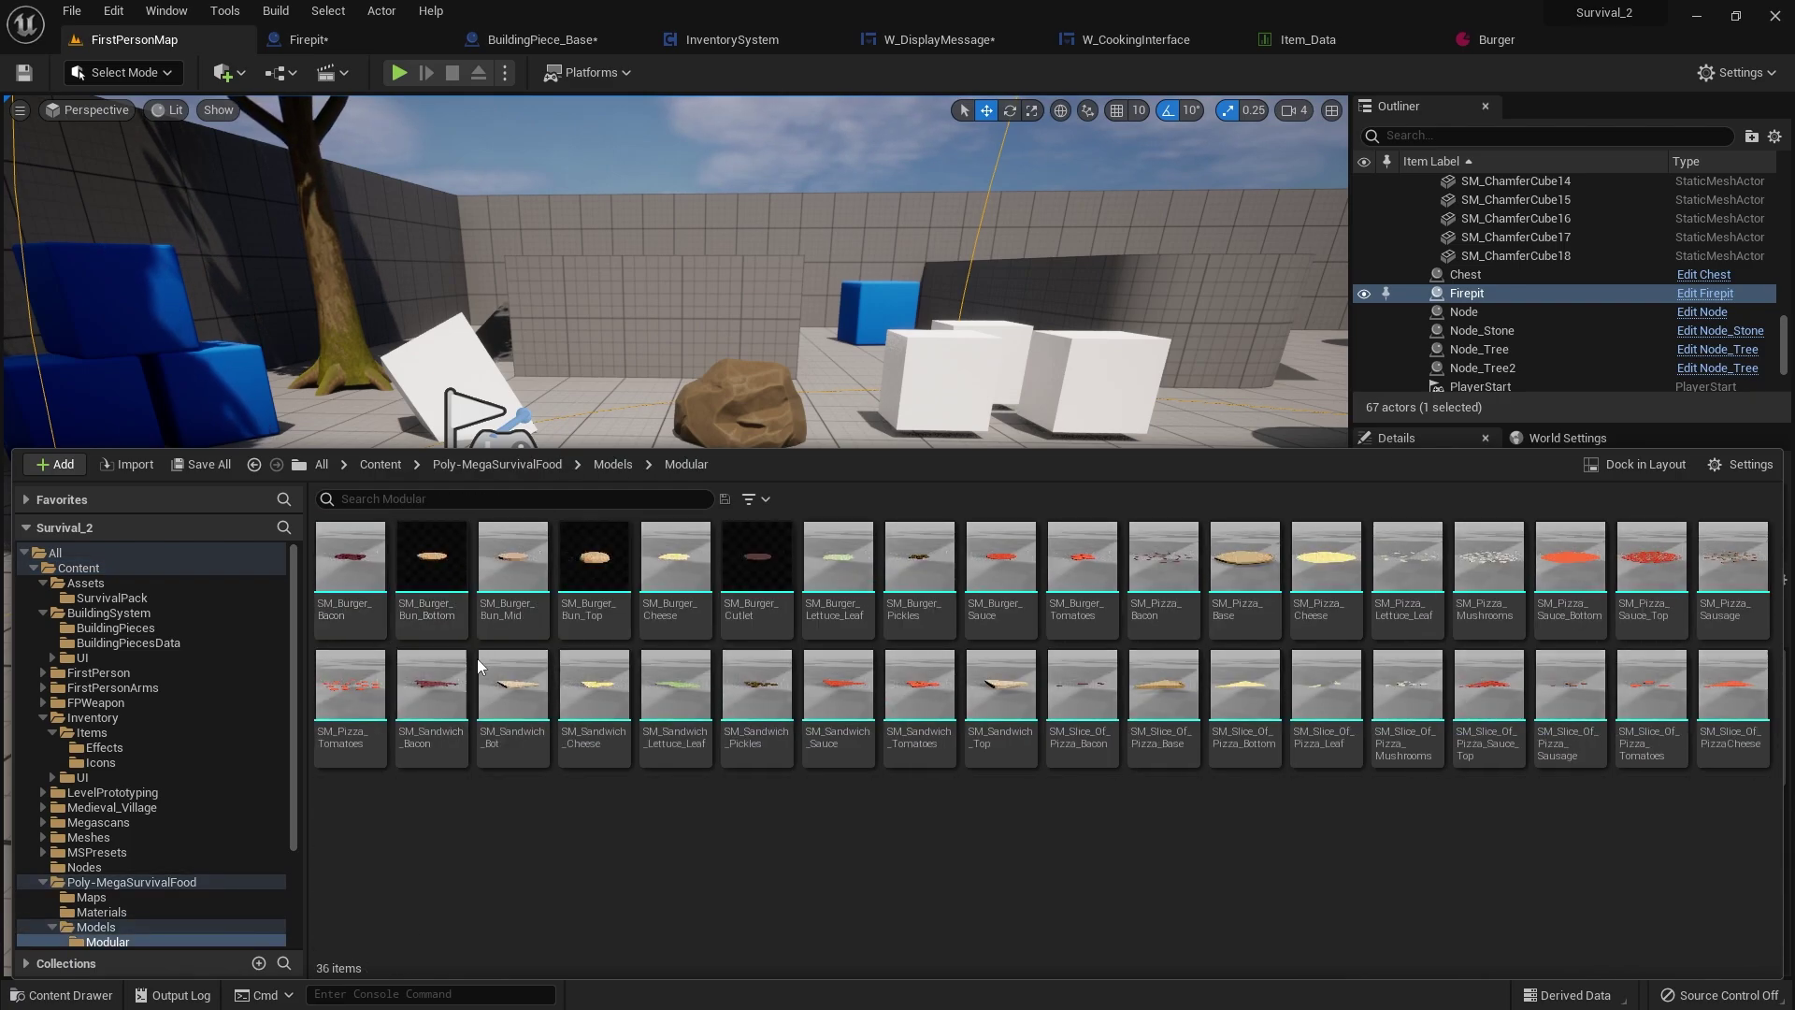
- Drop SM_Burger_Bun_Bottom, Bun_Top, Cutlet and Cheese into the level, then enter Modeling Mode
{"action": "left_click", "coordinate": [431, 589]}
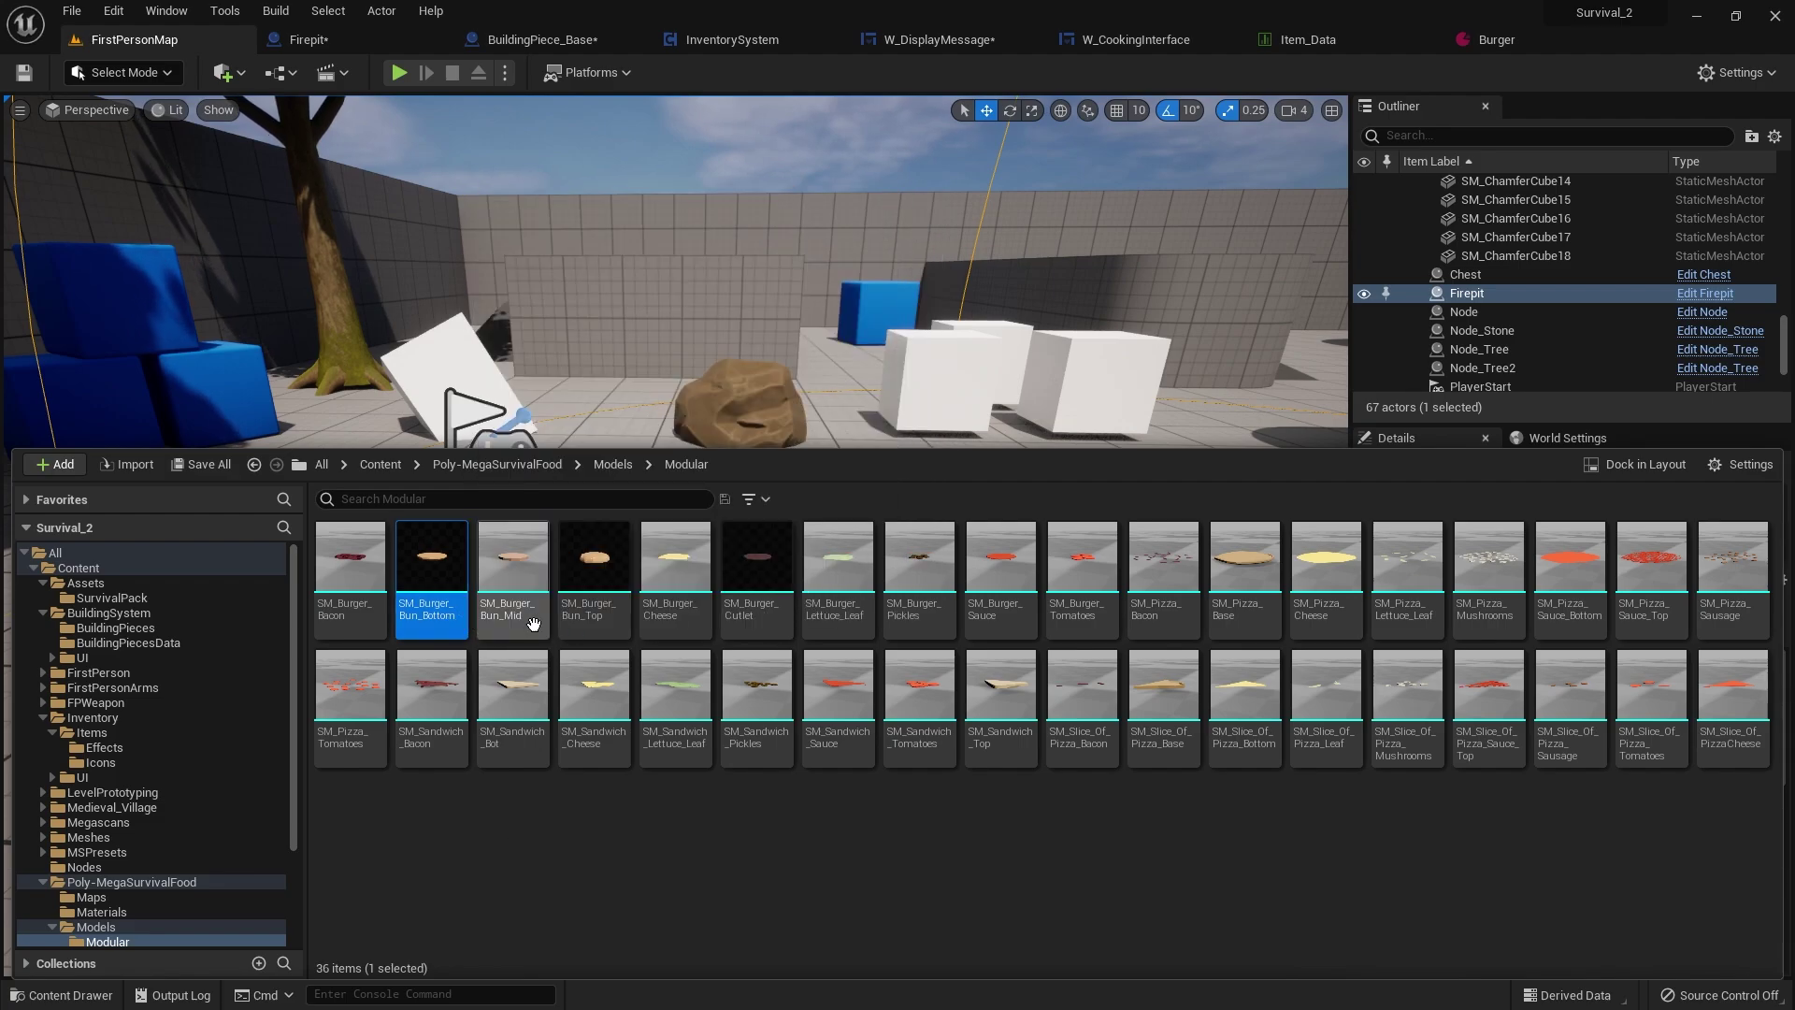
{"action": "left_click", "coordinate": [594, 603], "text": "ctrl"}
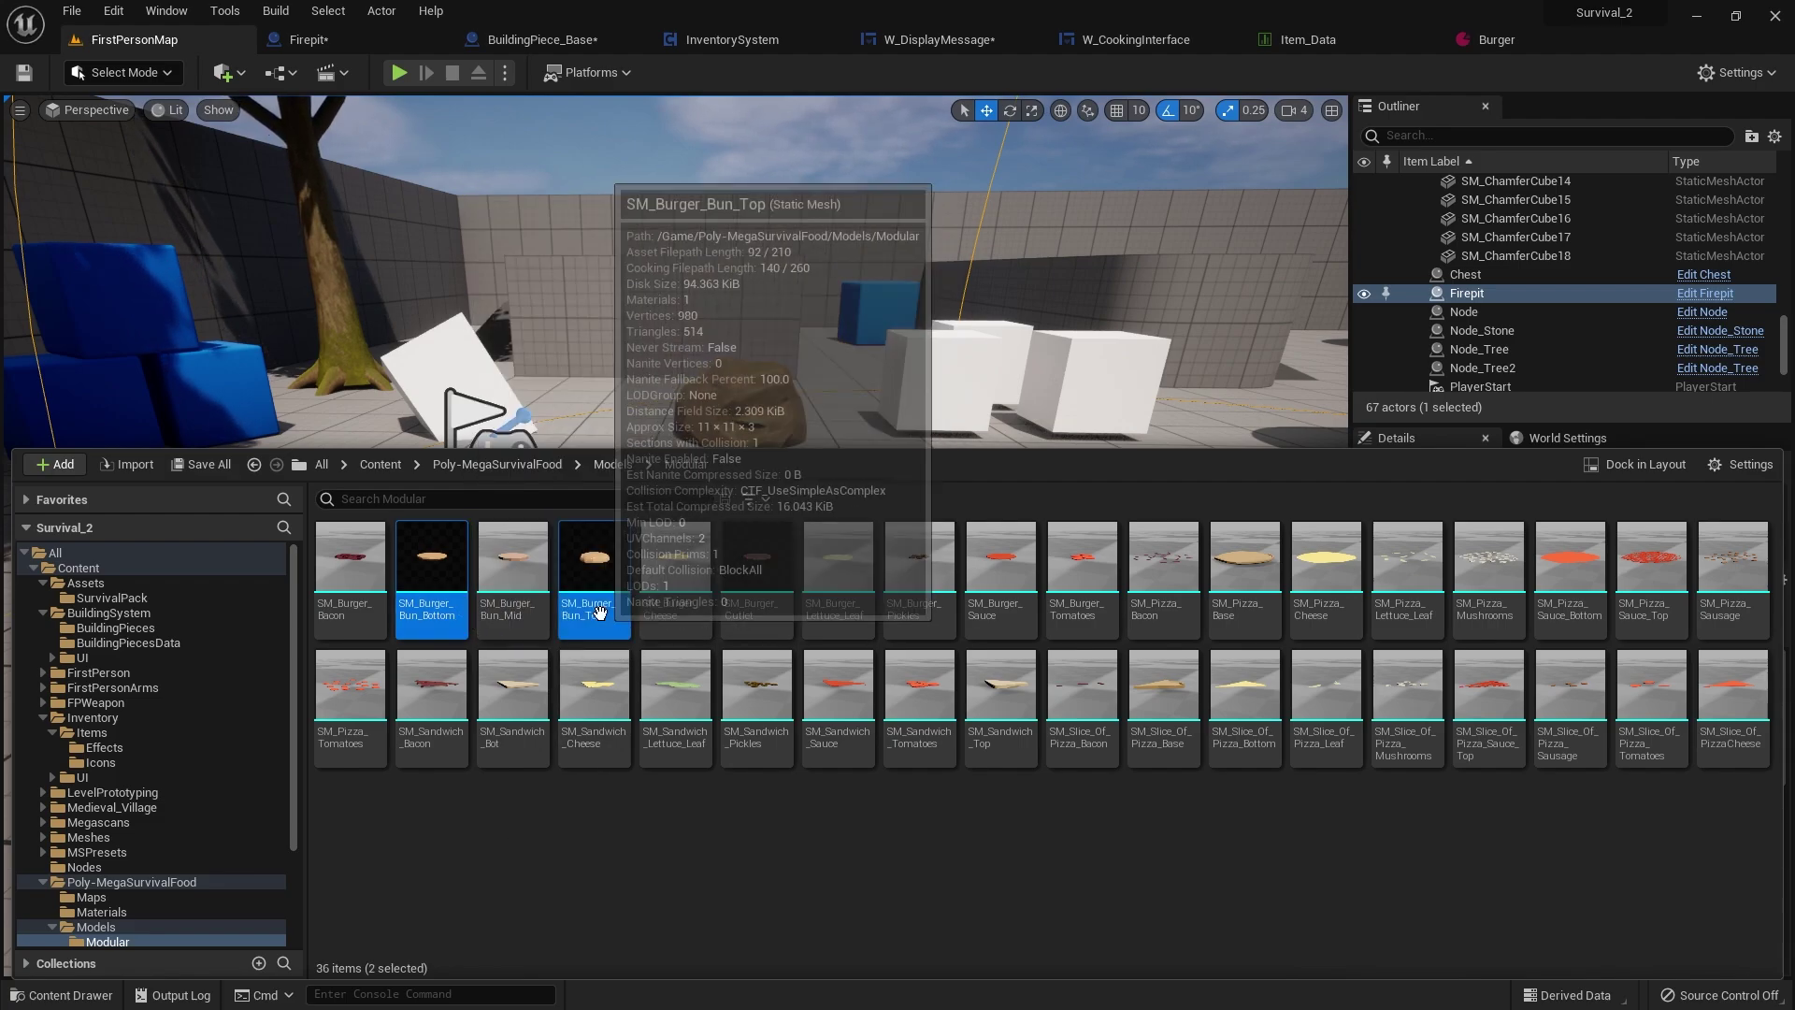
{"action": "left_click", "coordinate": [790, 636], "text": "ctrl"}
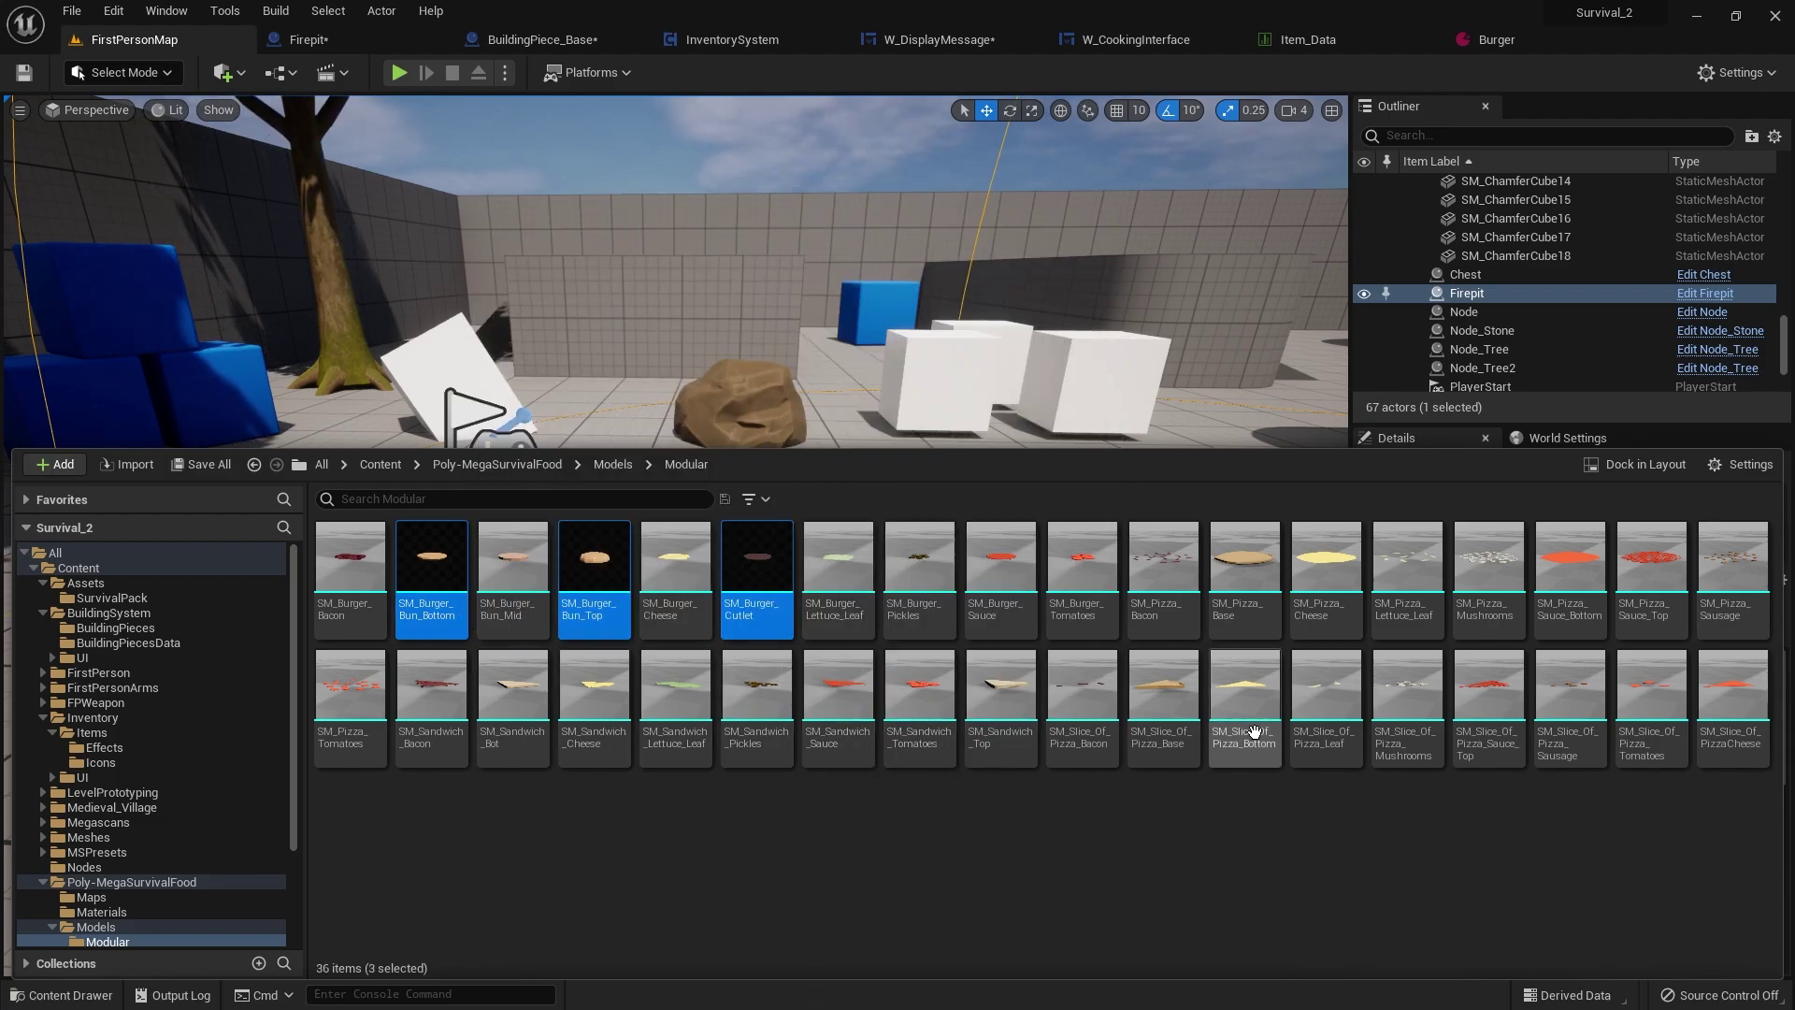
{"action": "left_click", "coordinate": [675, 598], "text": "ctrl"}
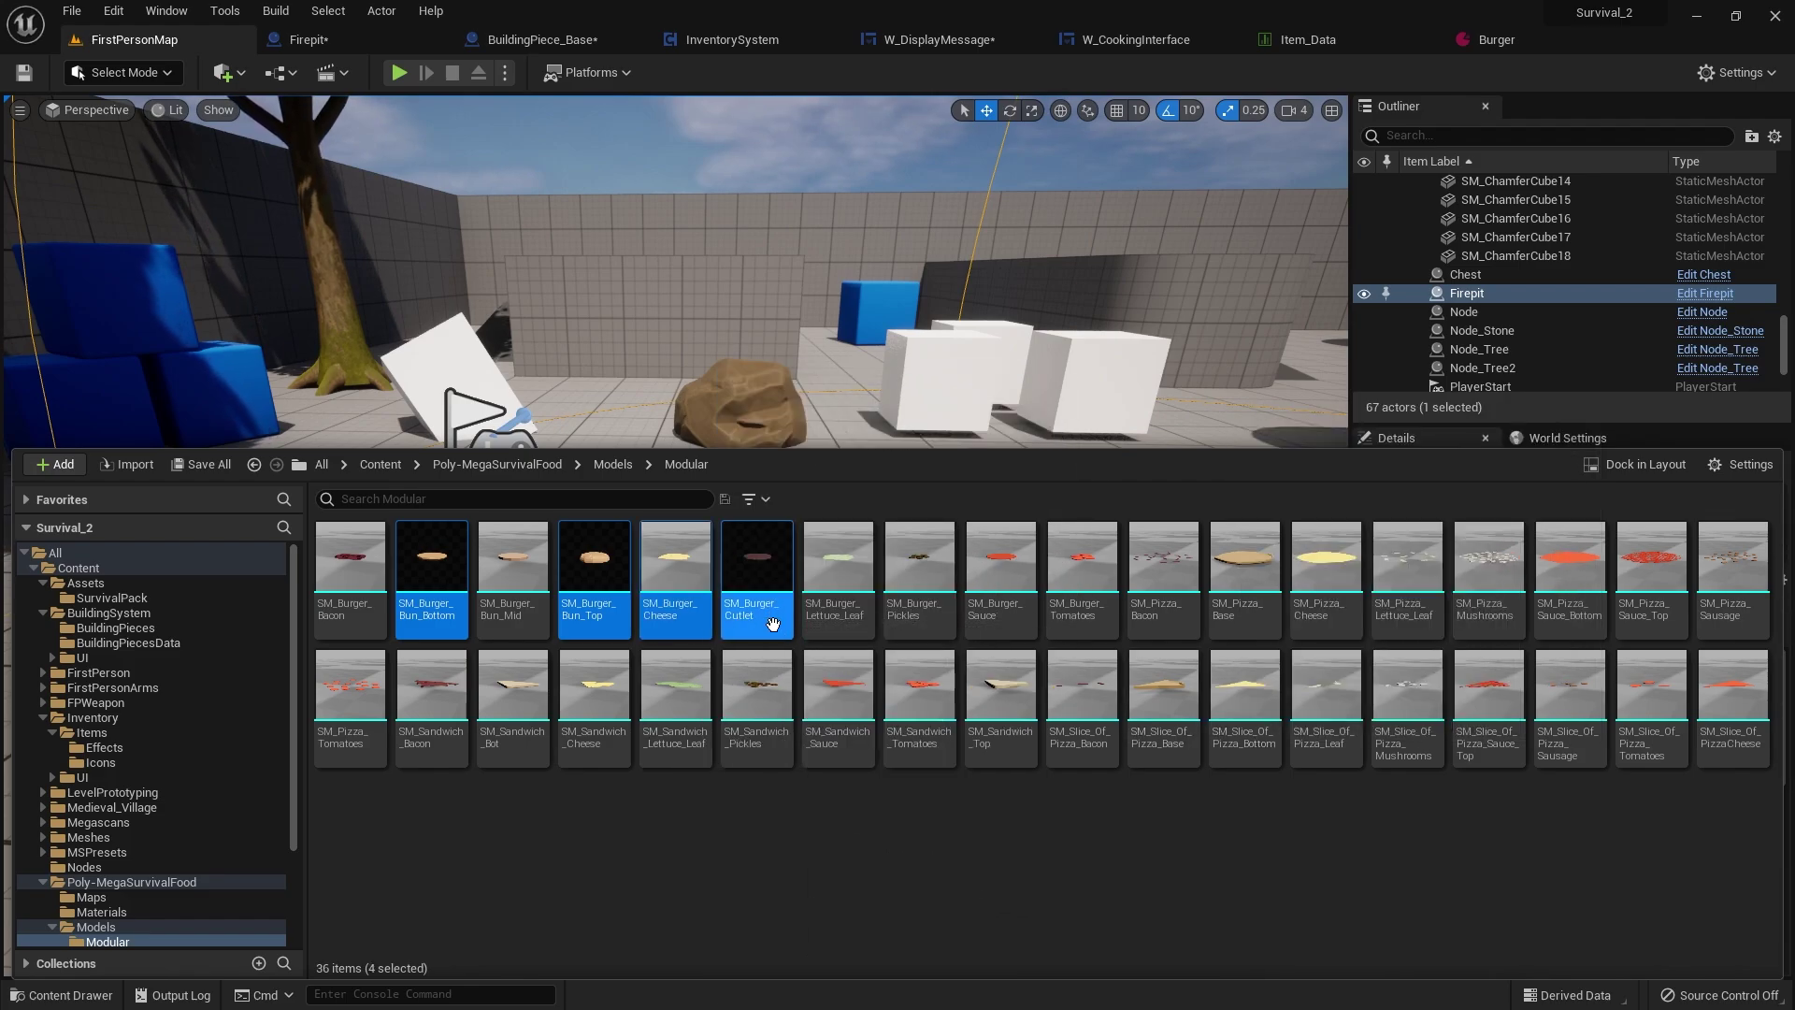
{"action": "left_click_drag", "start_coordinate": [432, 599], "coordinate": [694, 739]}
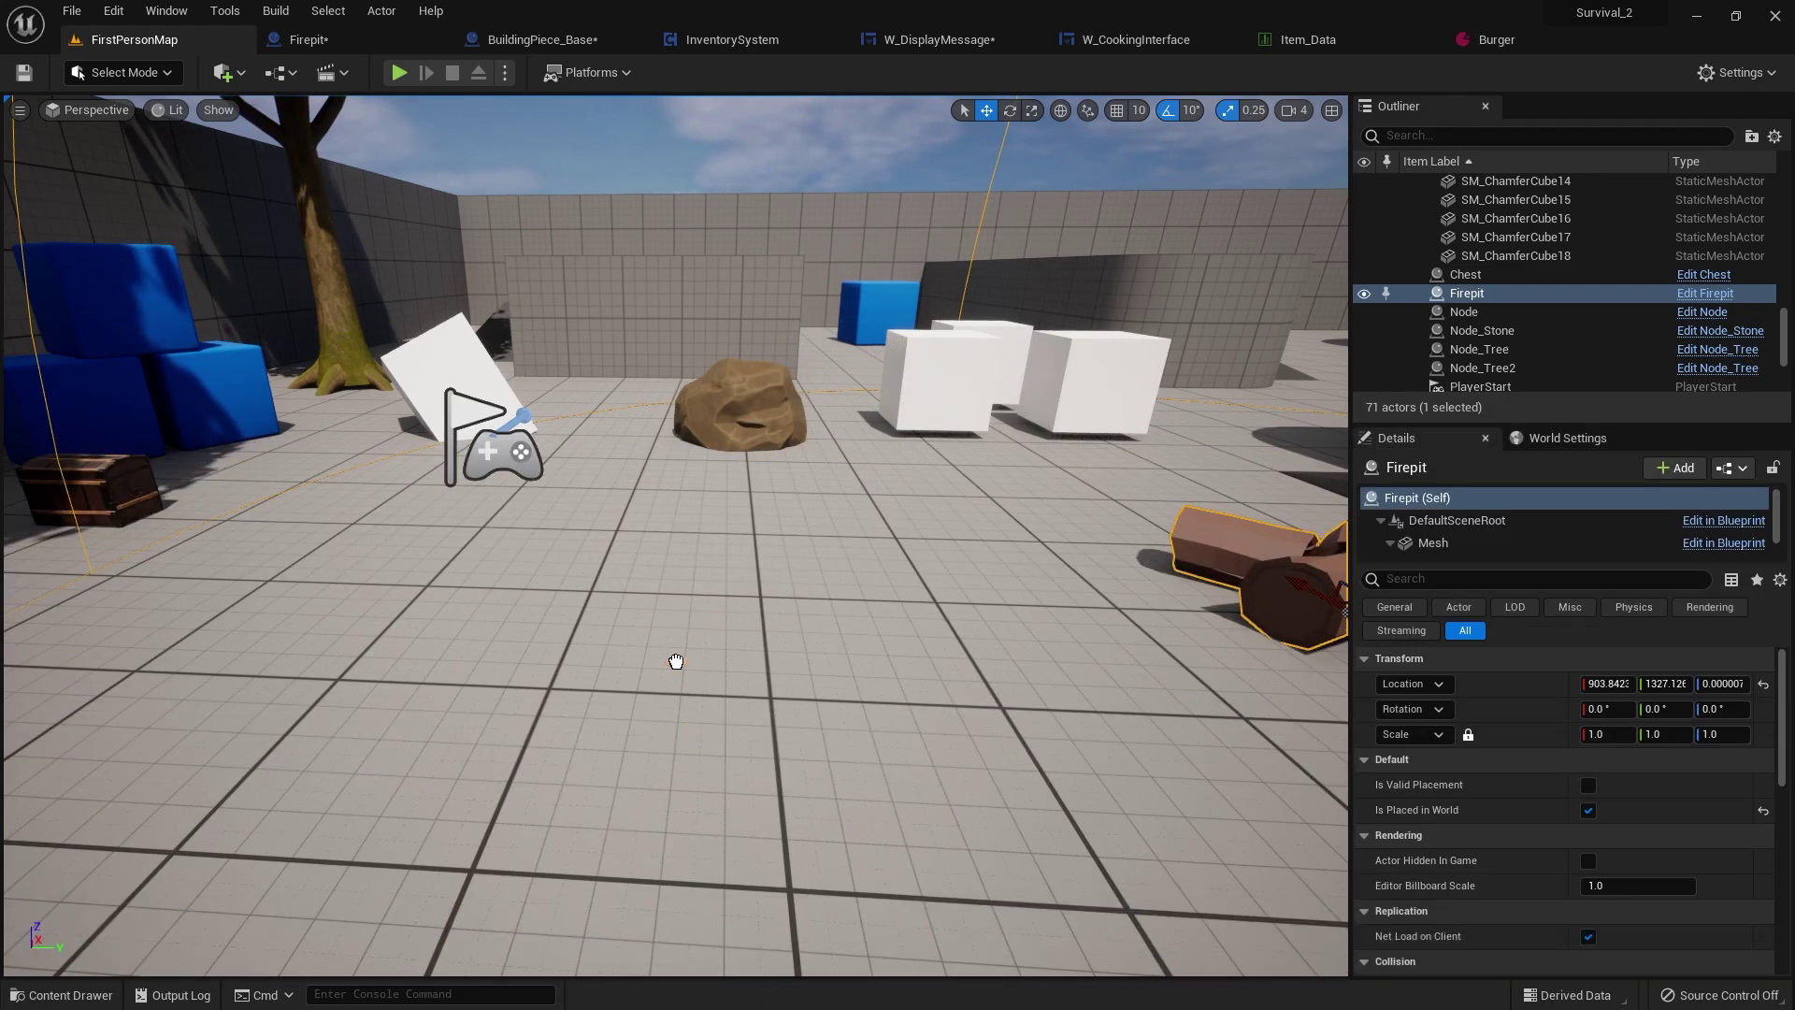
{"action": "left_click_drag", "start_coordinate": [676, 661], "coordinate": [676, 654]}
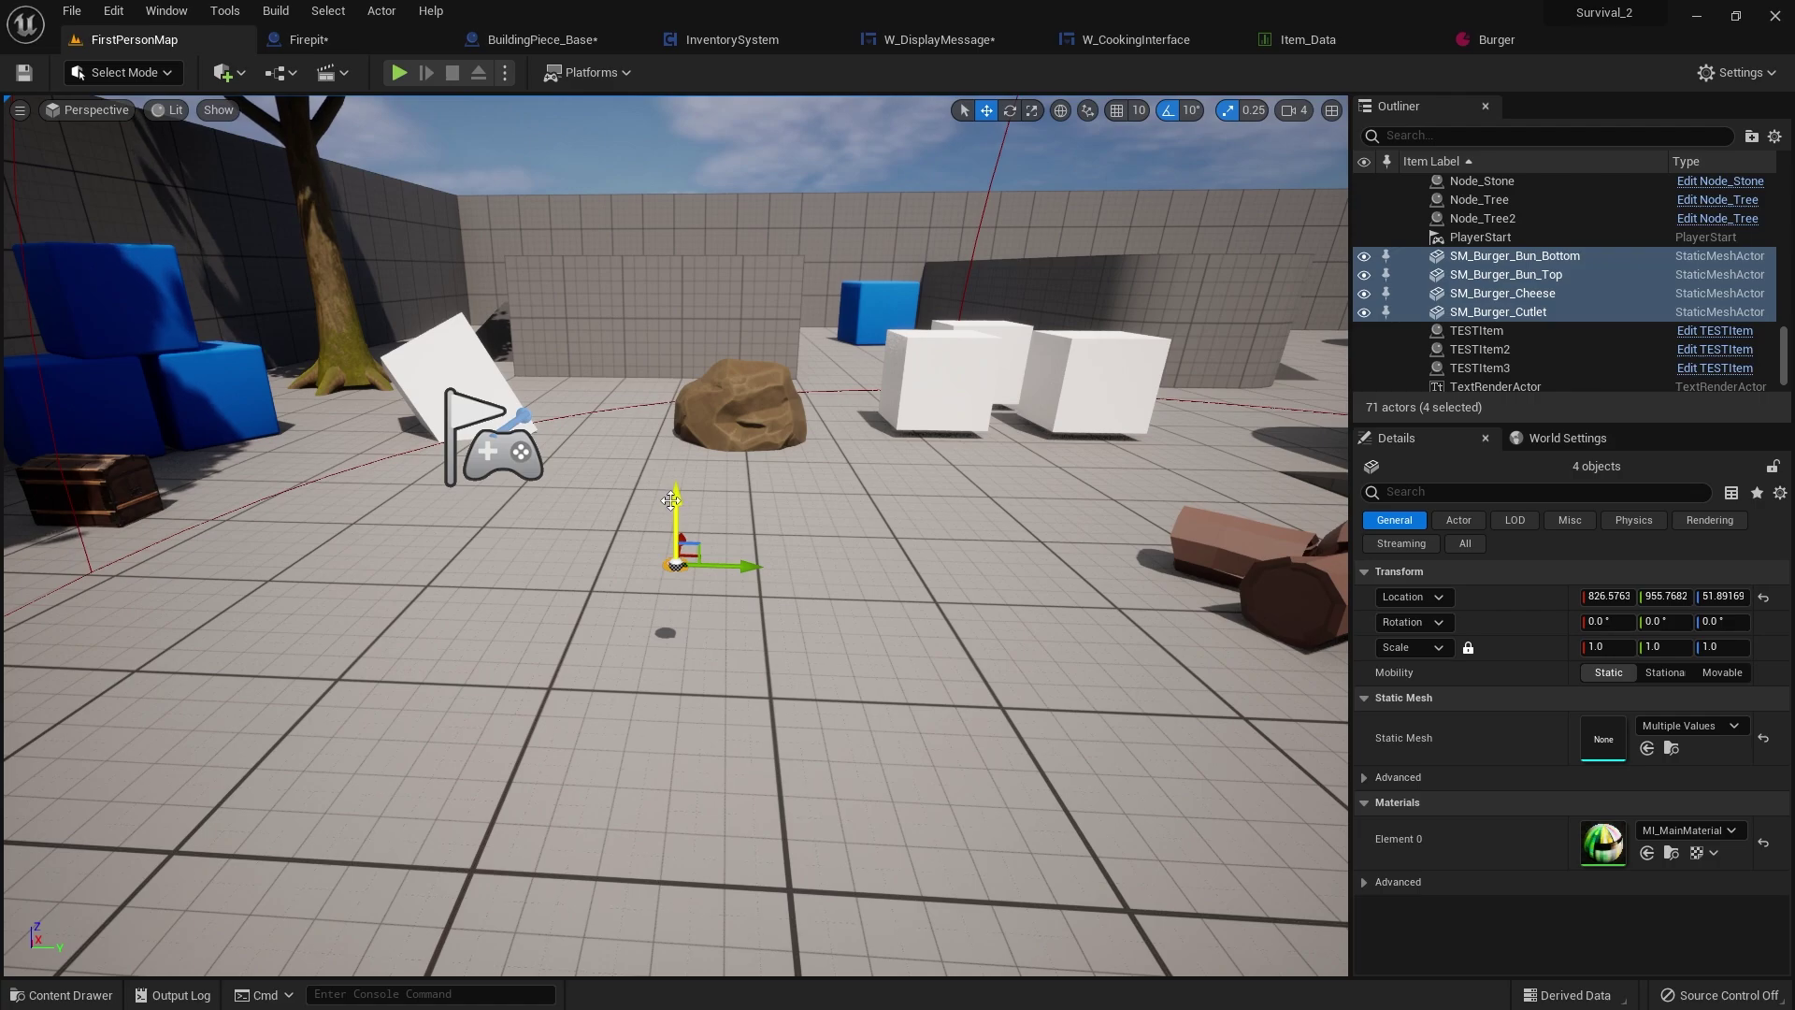
{"action": "right_click_drag", "start_coordinate": [672, 500], "coordinate": [147, 157]}
{"action": "left_click", "coordinate": [92, 73]}
{"action": "left_click", "coordinate": [158, 161]}
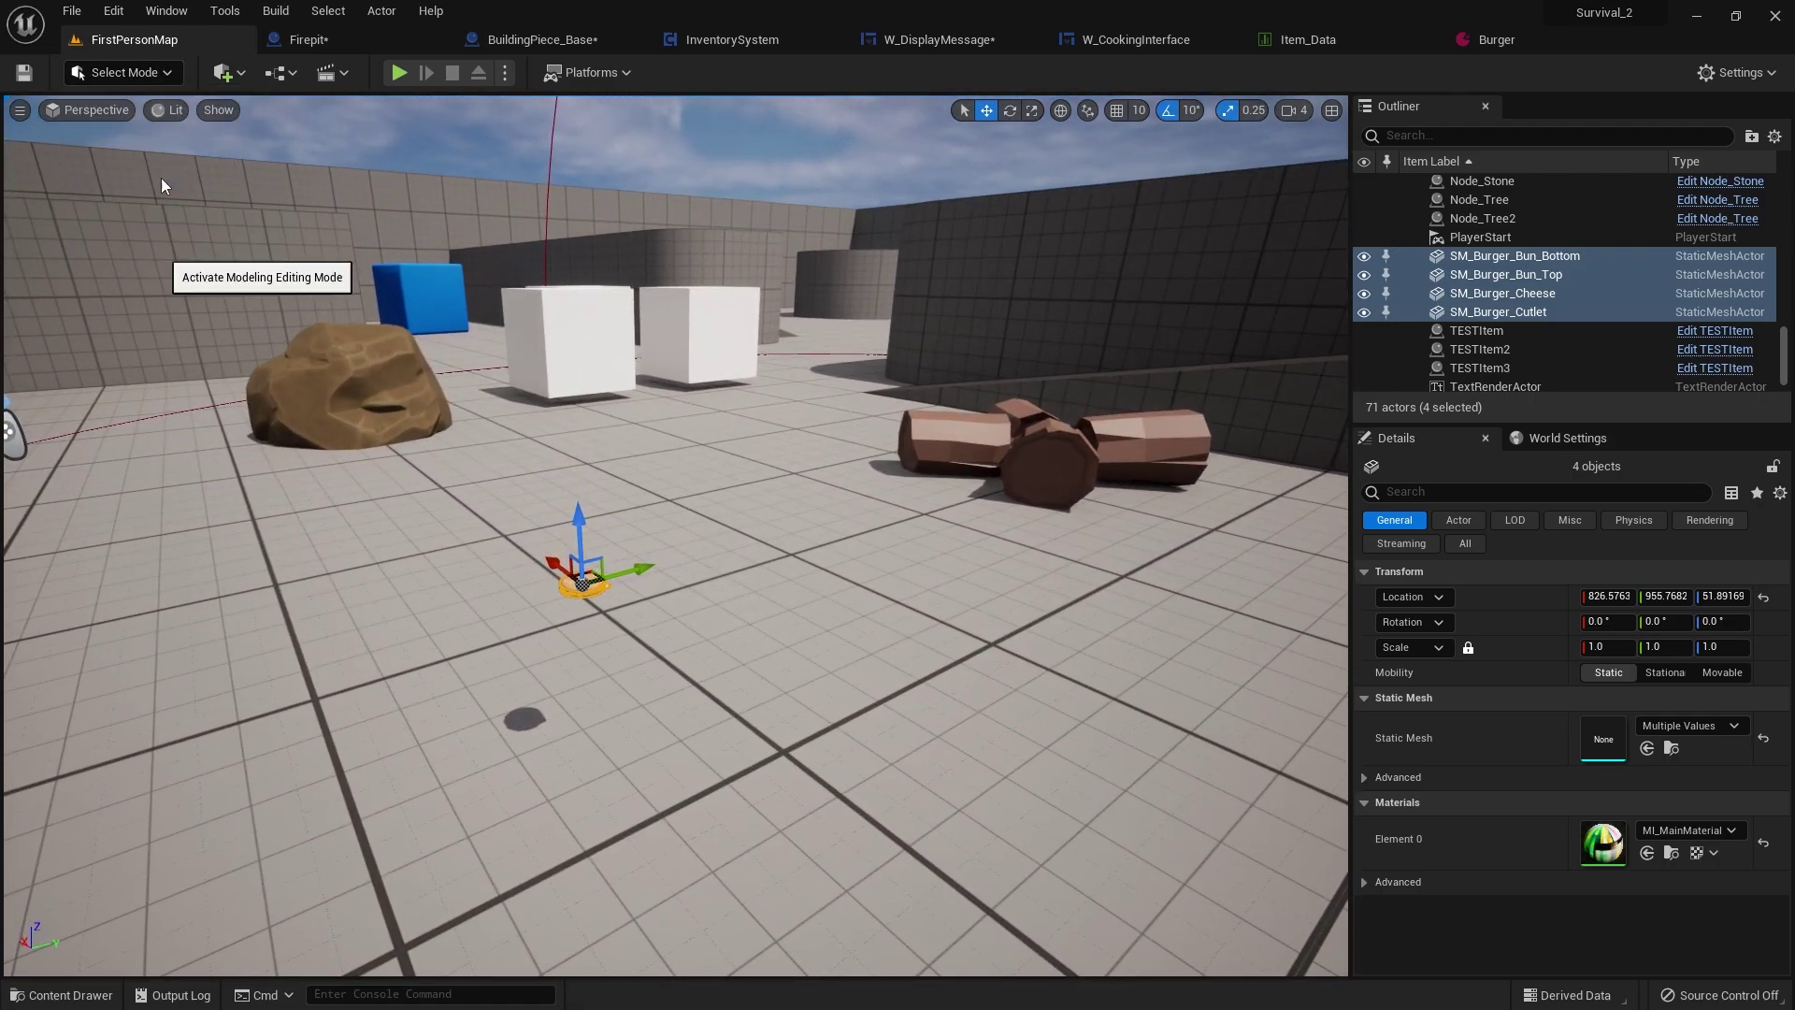
- Lift the burger pieces slightly and frame the top bun from ground level
{"action": "right_click_drag", "start_coordinate": [937, 561], "coordinate": [823, 547]}
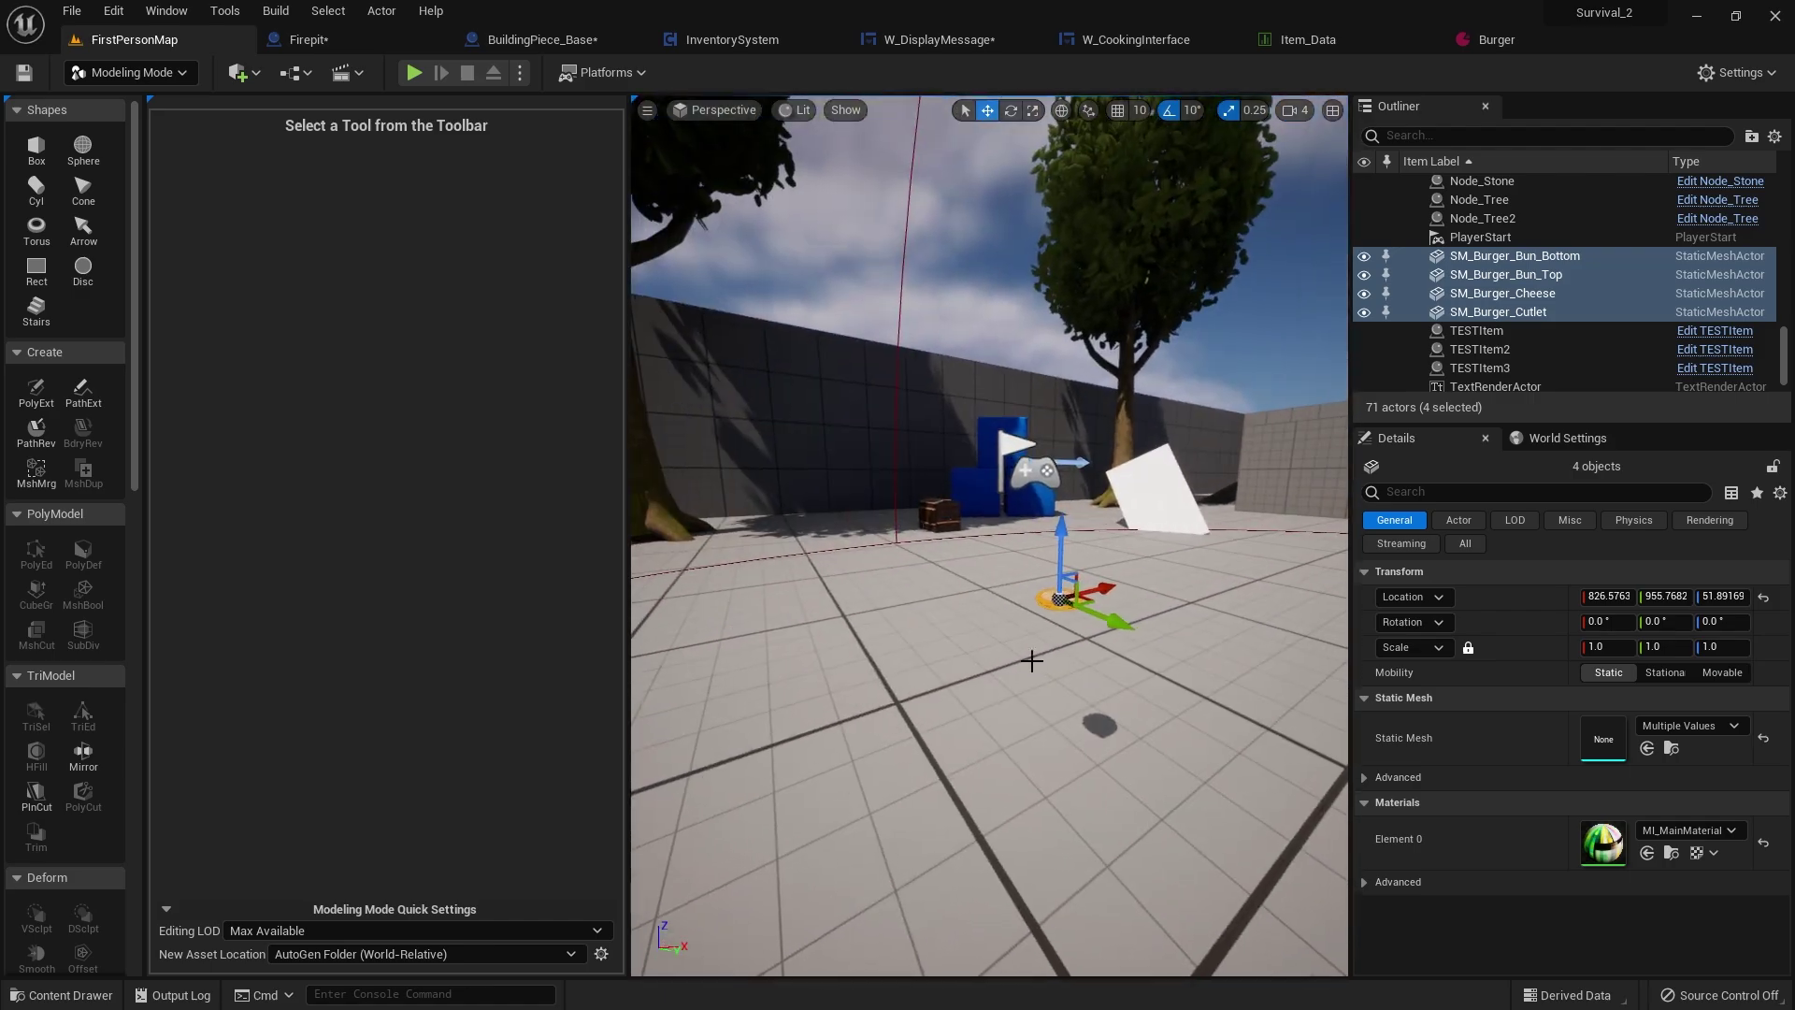
{"action": "left_click_drag", "start_coordinate": [1061, 524], "coordinate": [1060, 477]}
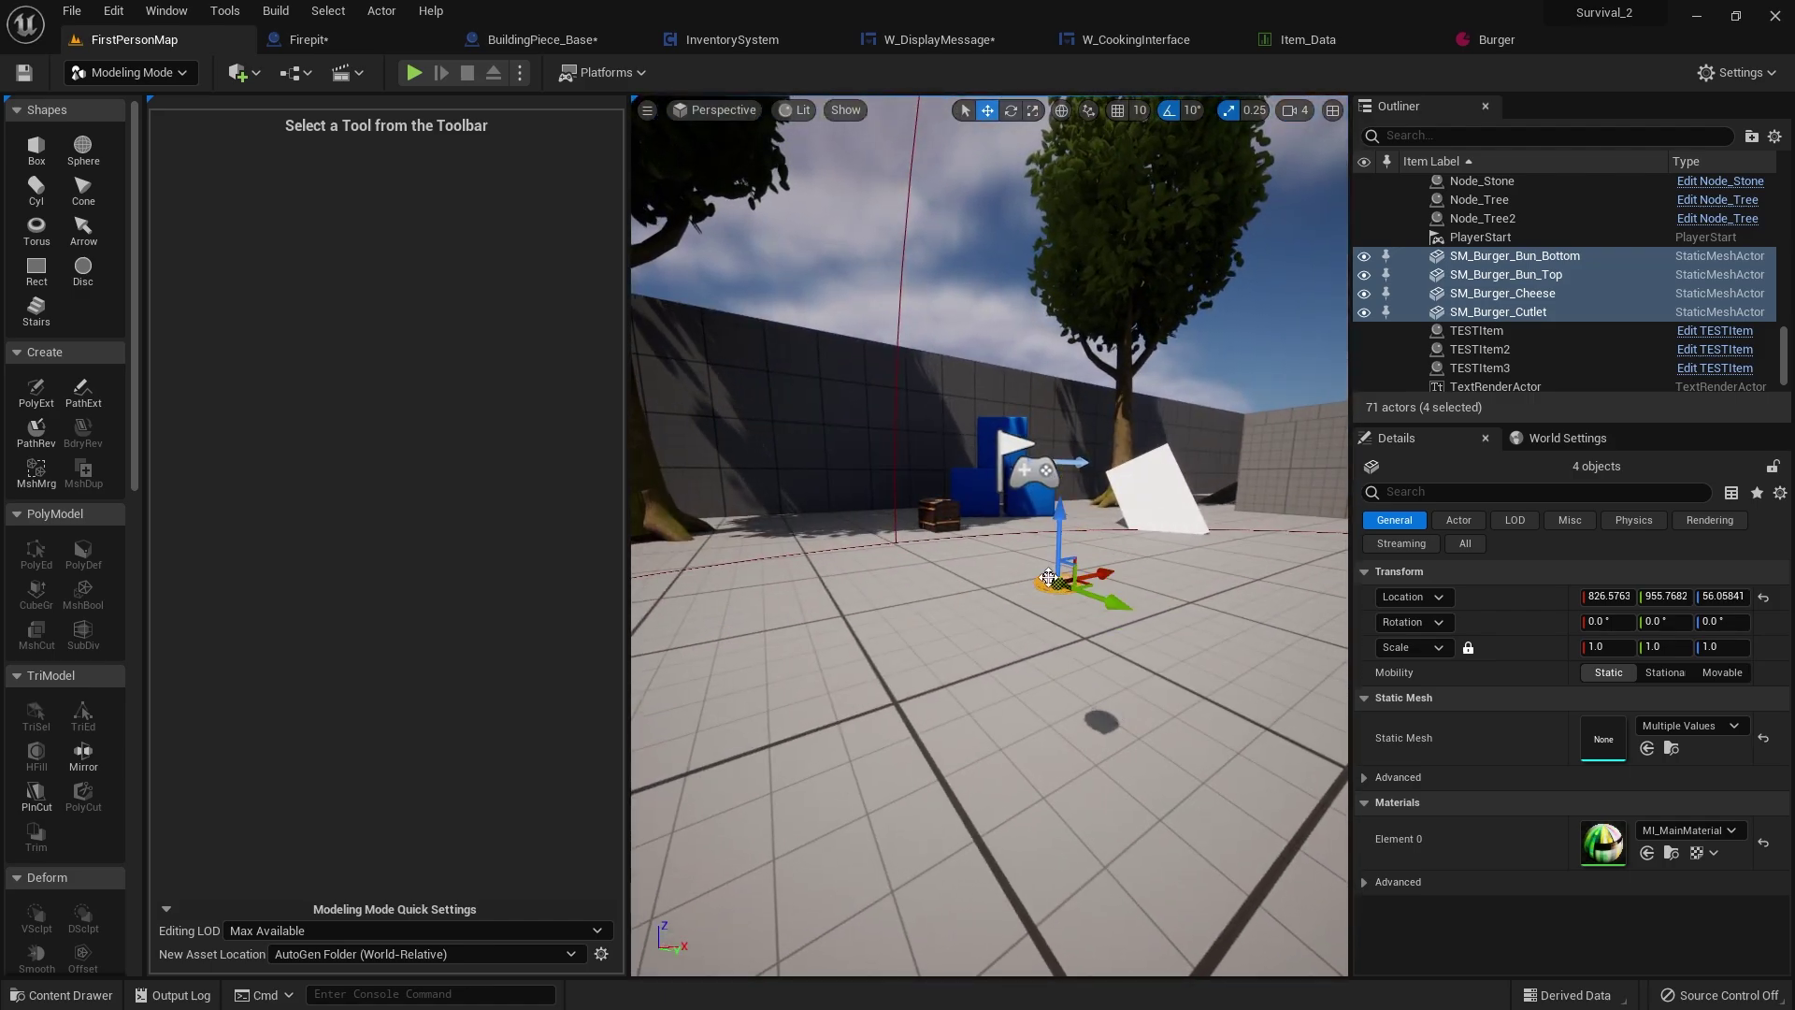
{"action": "left_click", "coordinate": [1057, 547]}
{"action": "right_click_drag", "start_coordinate": [1057, 547], "coordinate": [1112, 645]}
{"action": "key", "text": "f"}
{"action": "scroll", "coordinate": [1093, 500], "scroll_direction": "down", "scroll_amount": 3}
{"action": "scroll", "coordinate": [1093, 499], "scroll_direction": "up", "scroll_amount": 3}
{"action": "left_click", "coordinate": [1294, 111]}
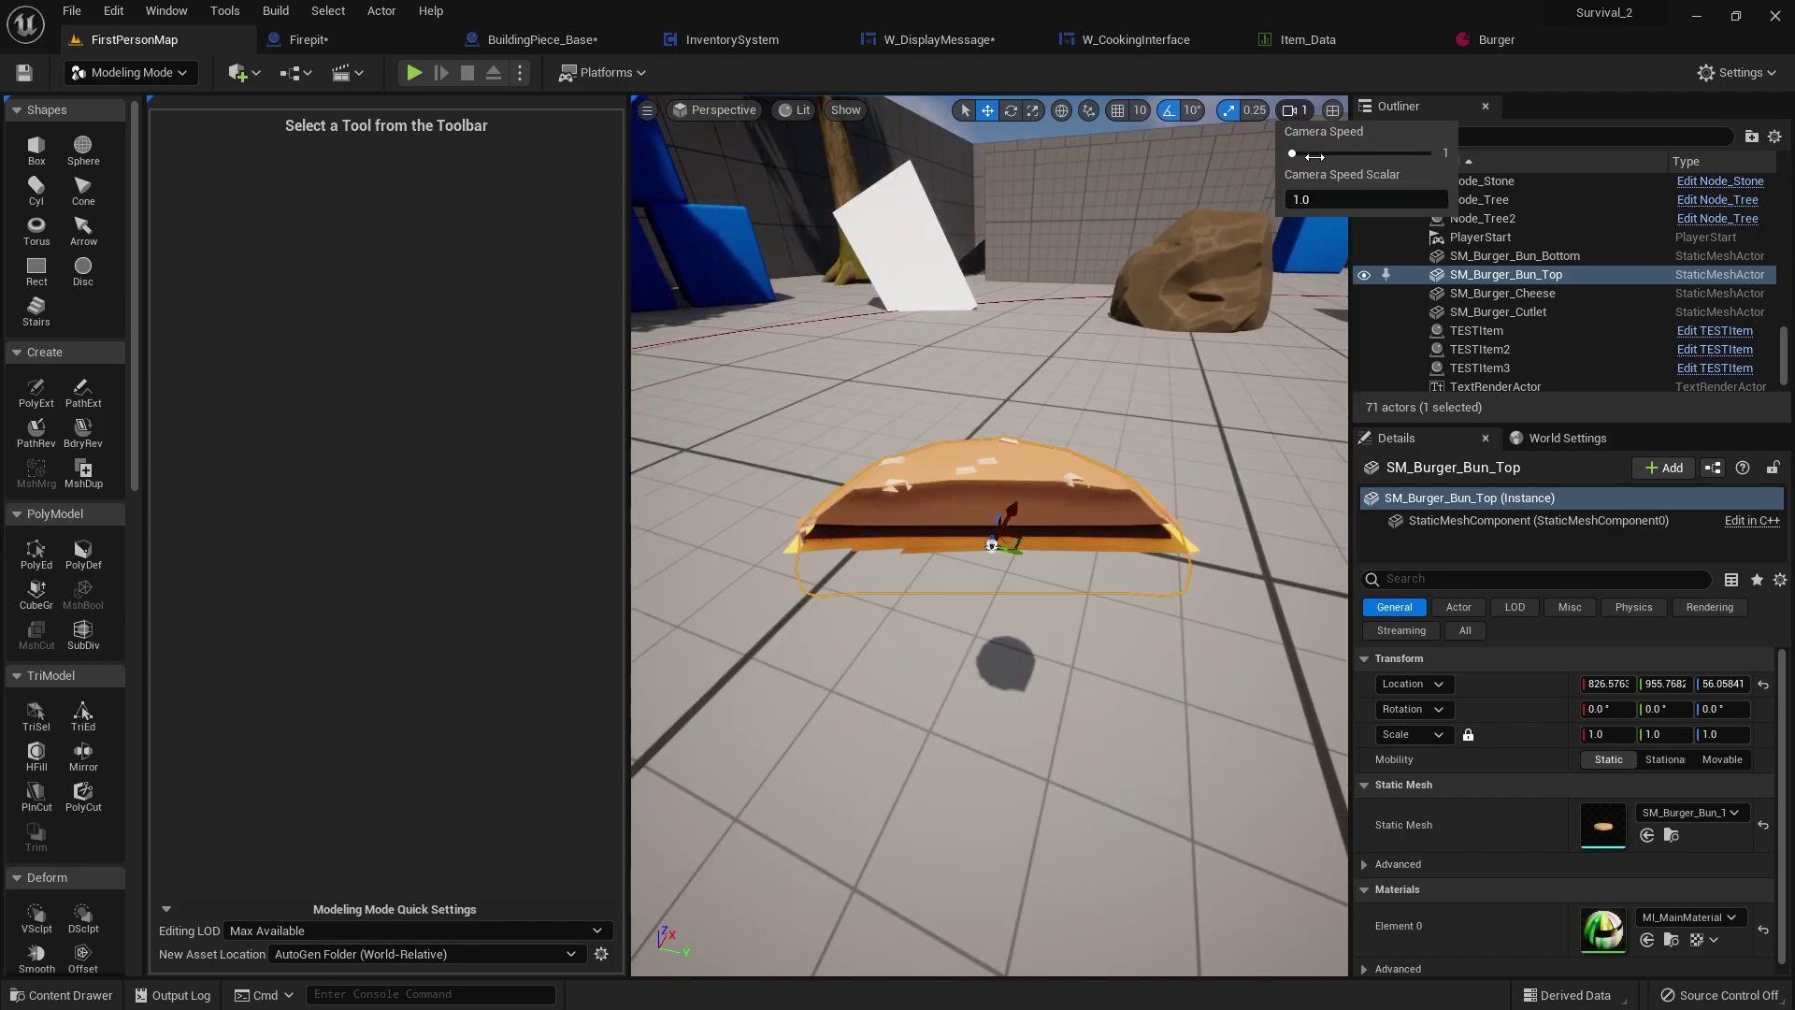
{"action": "right_click_drag", "start_coordinate": [1241, 407], "coordinate": [1075, 530]}
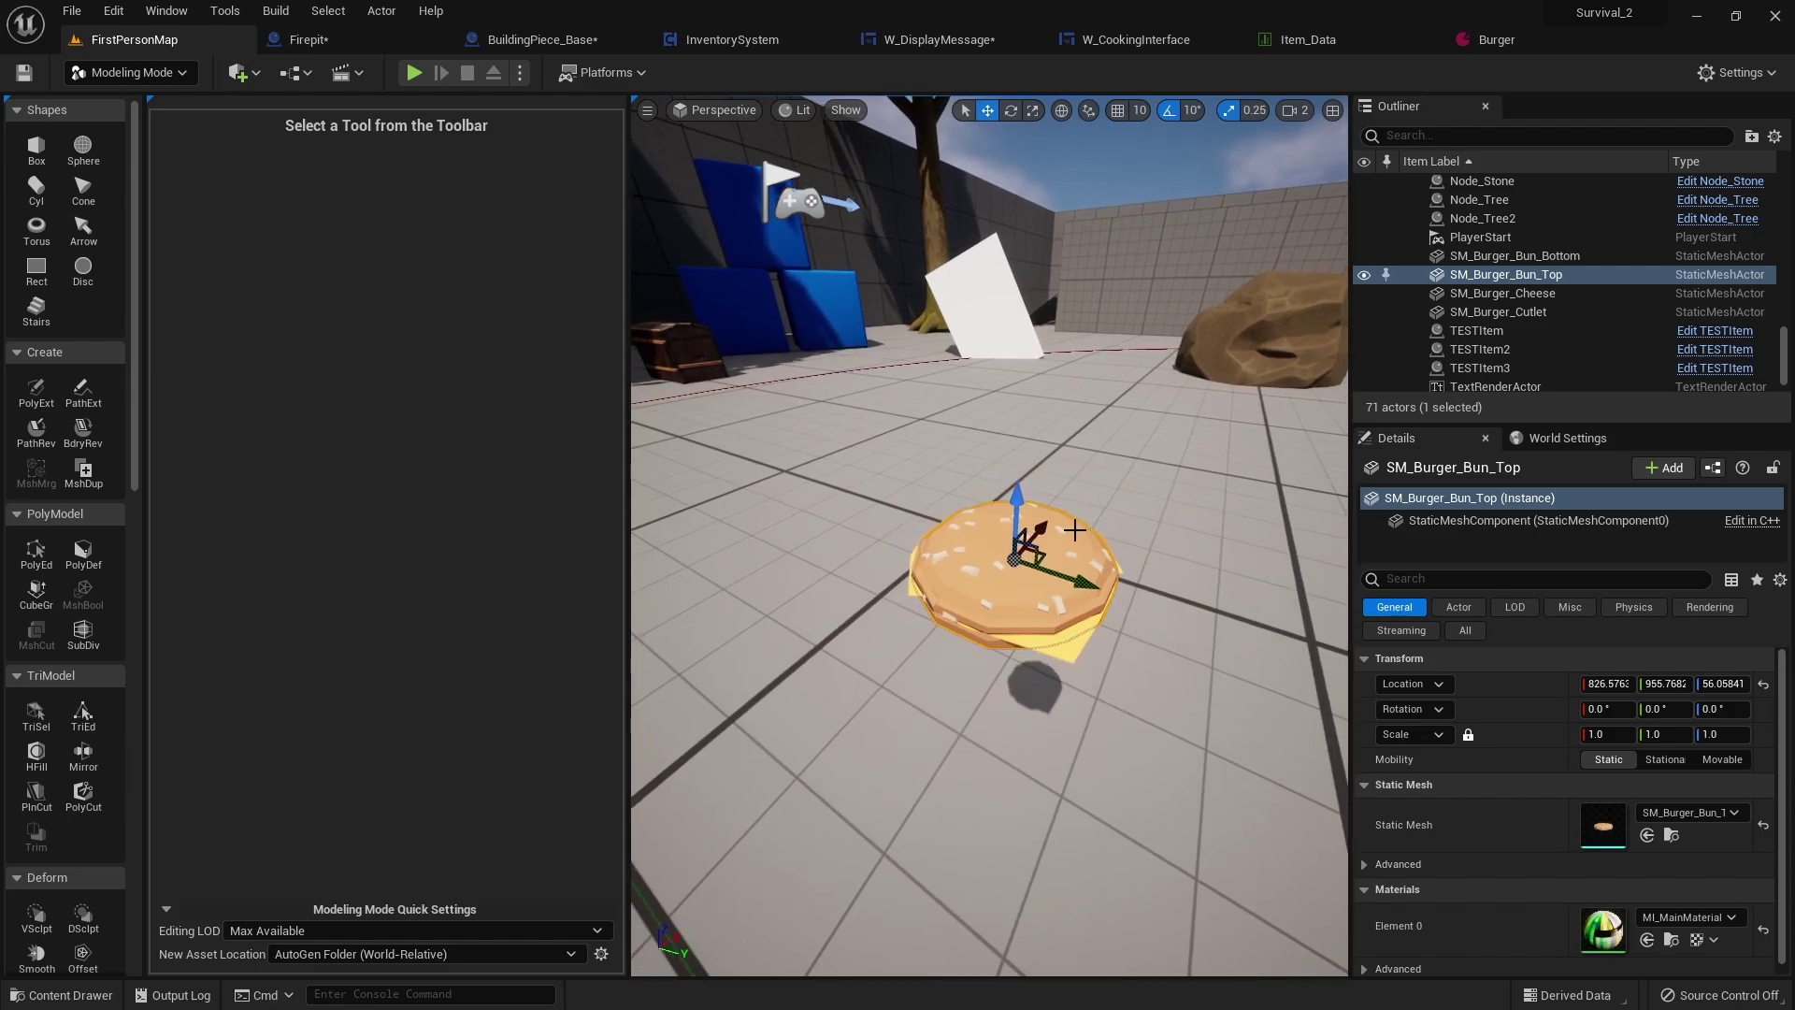
{"action": "right_click_drag", "start_coordinate": [990, 692], "coordinate": [881, 601]}
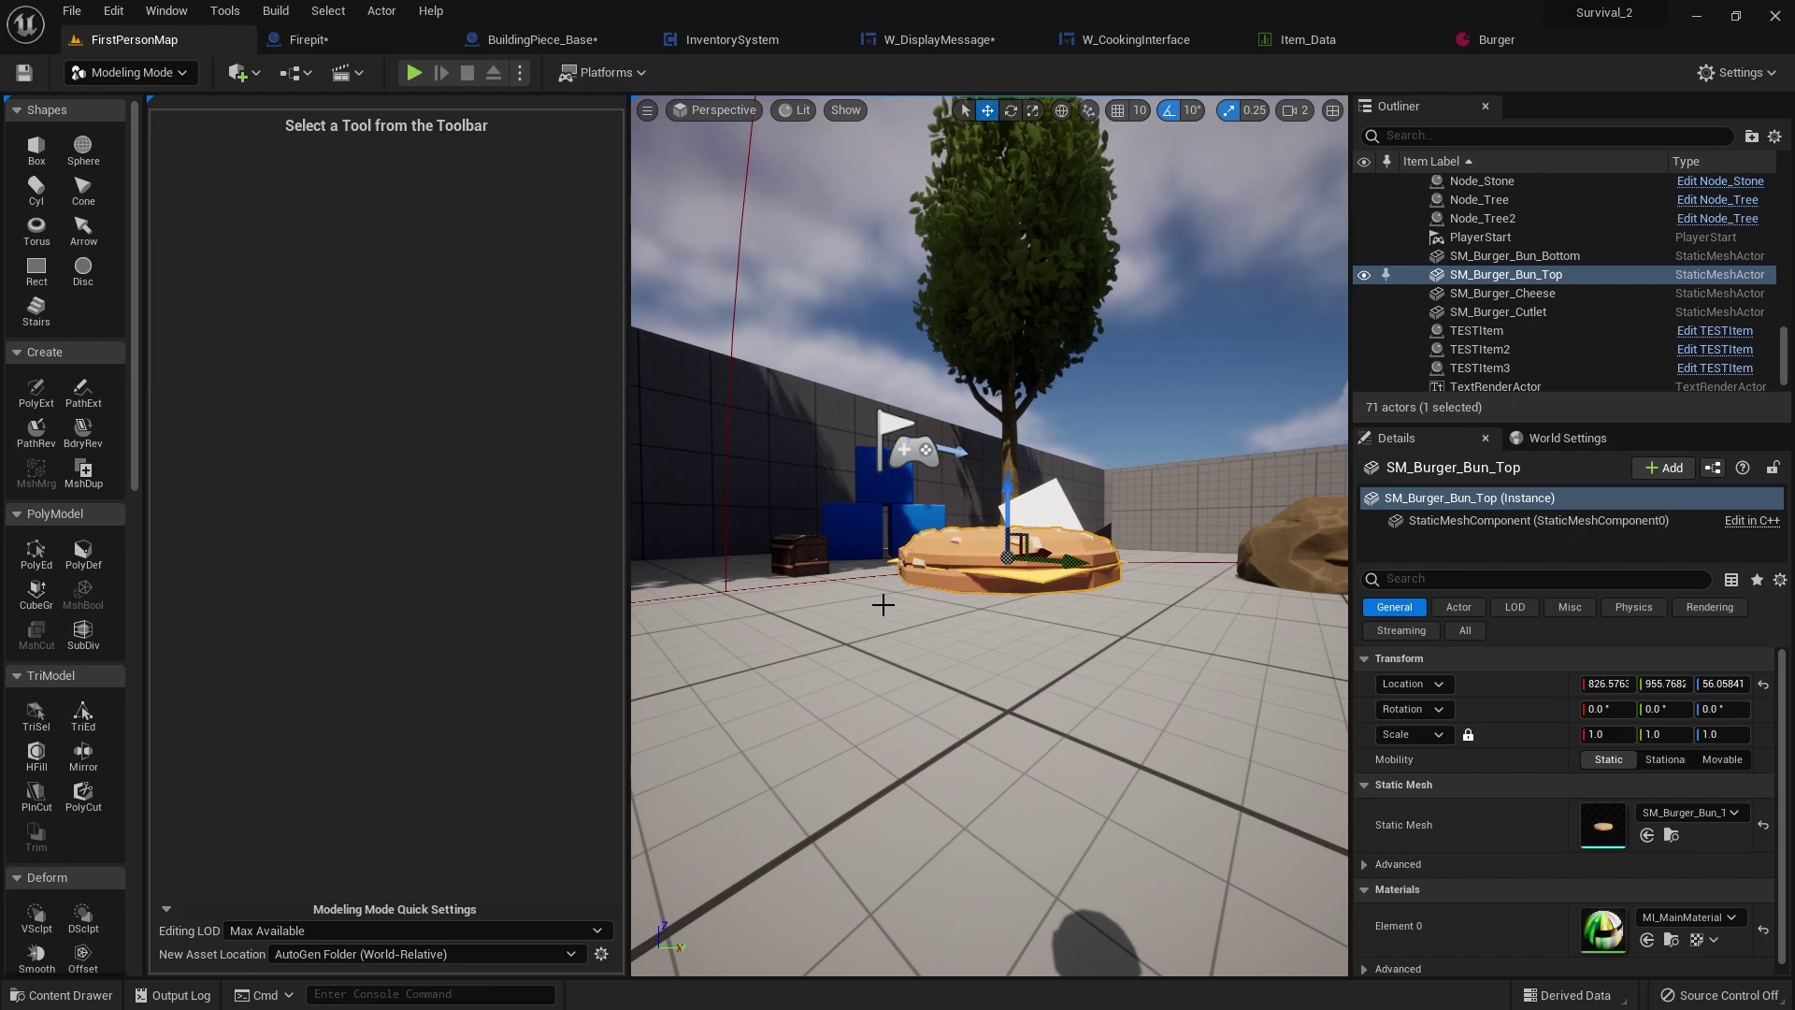
{"action": "left_click", "coordinate": [882, 601]}
- Lower the cutlet onto the bottom bun and the top bun onto the cheese
{"action": "left_click", "coordinate": [1012, 544]}
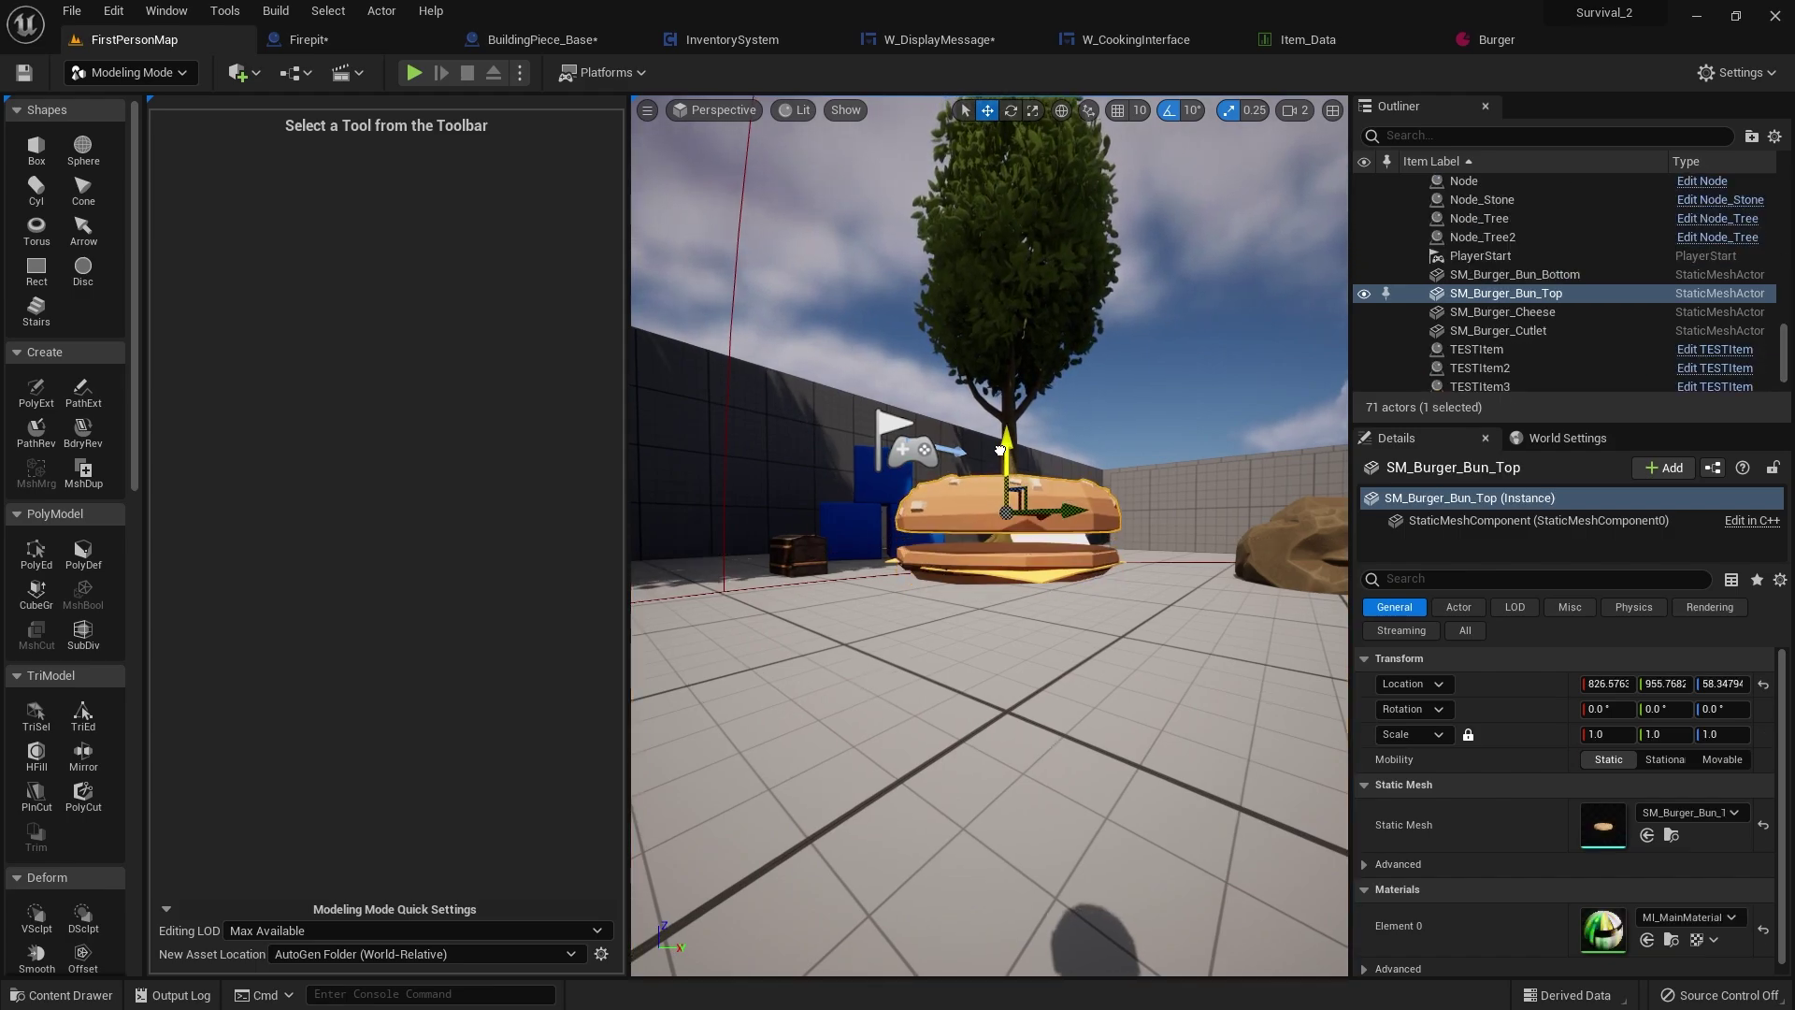
{"action": "left_click", "coordinate": [999, 562]}
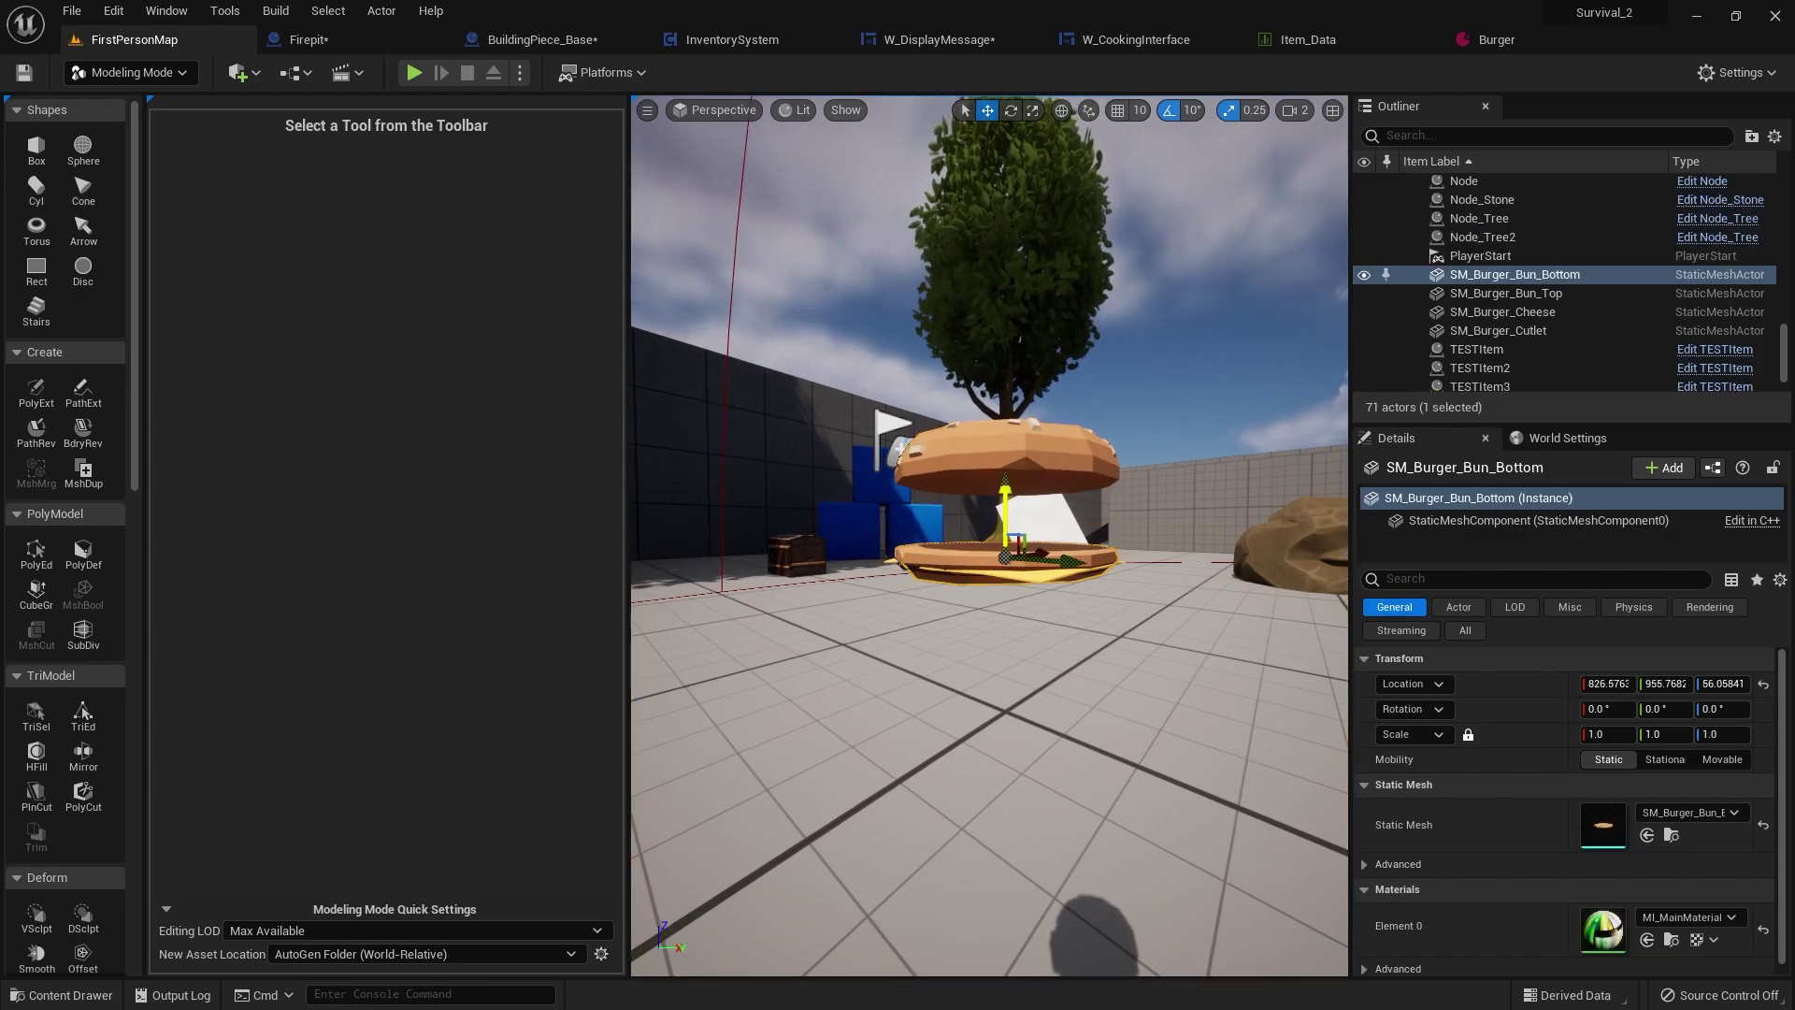
{"action": "left_click", "coordinate": [989, 542]}
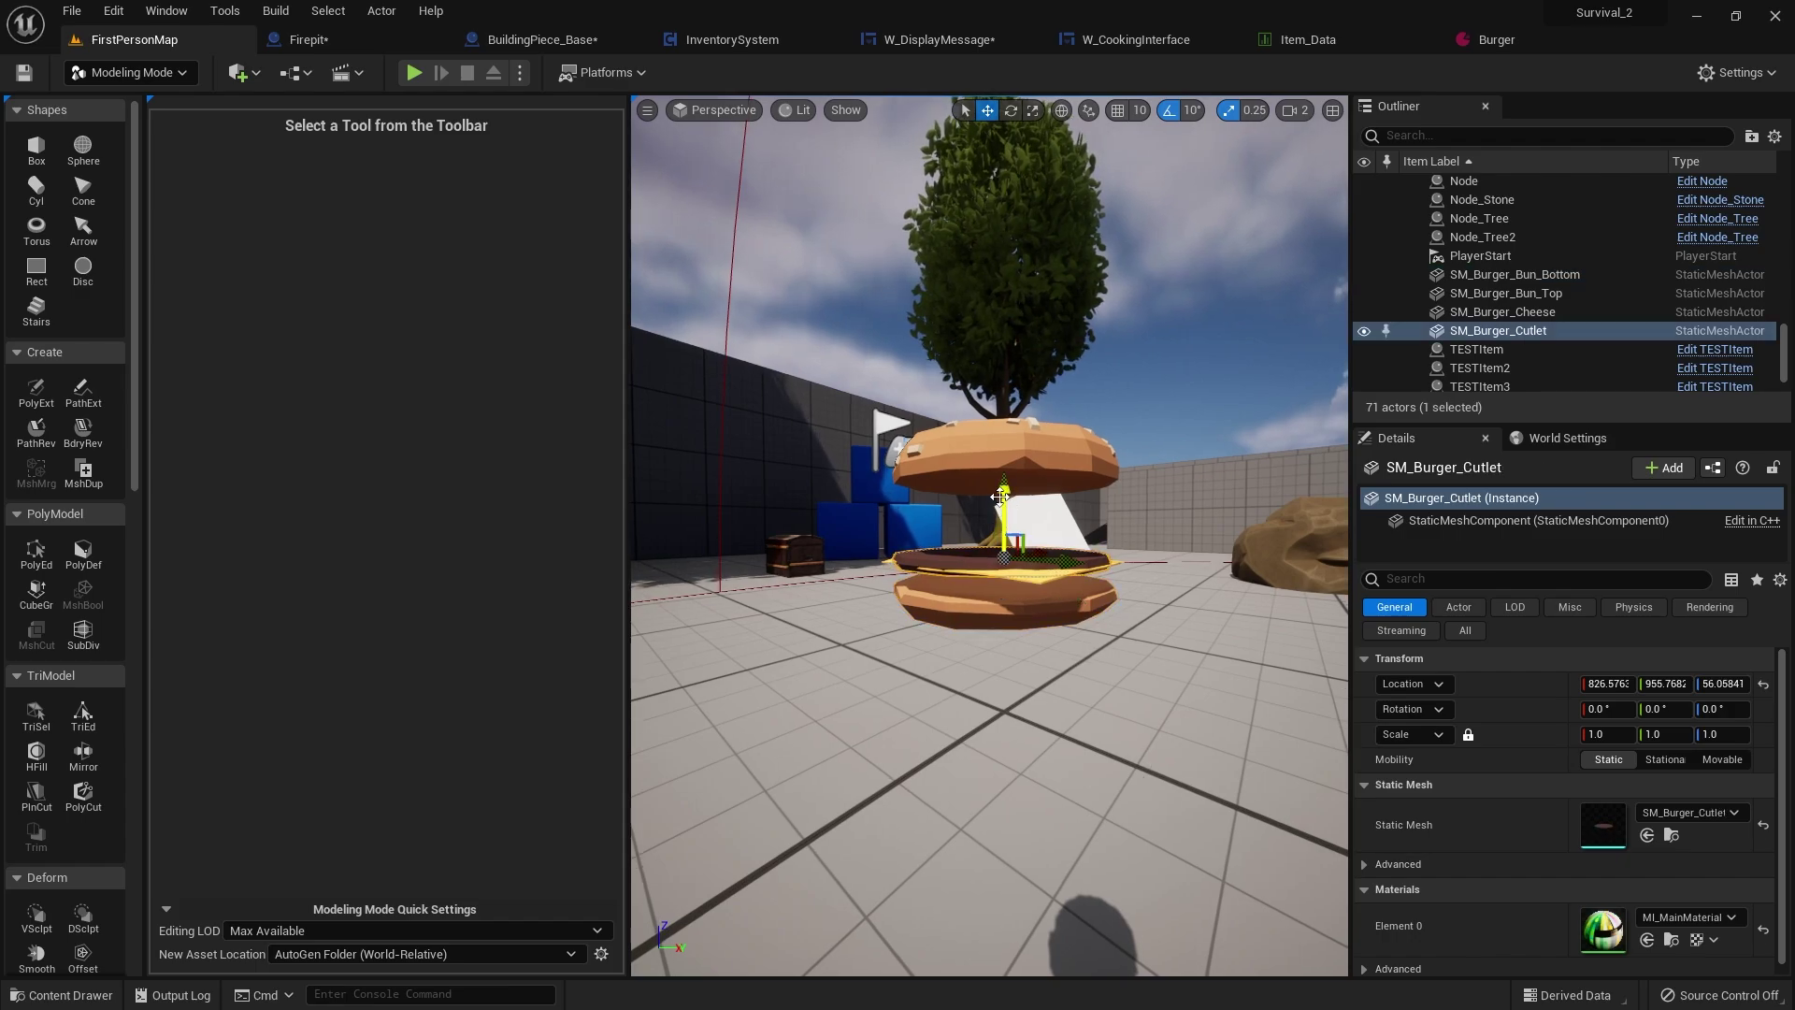
{"action": "left_click_drag", "start_coordinate": [1001, 496], "coordinate": [994, 511]}
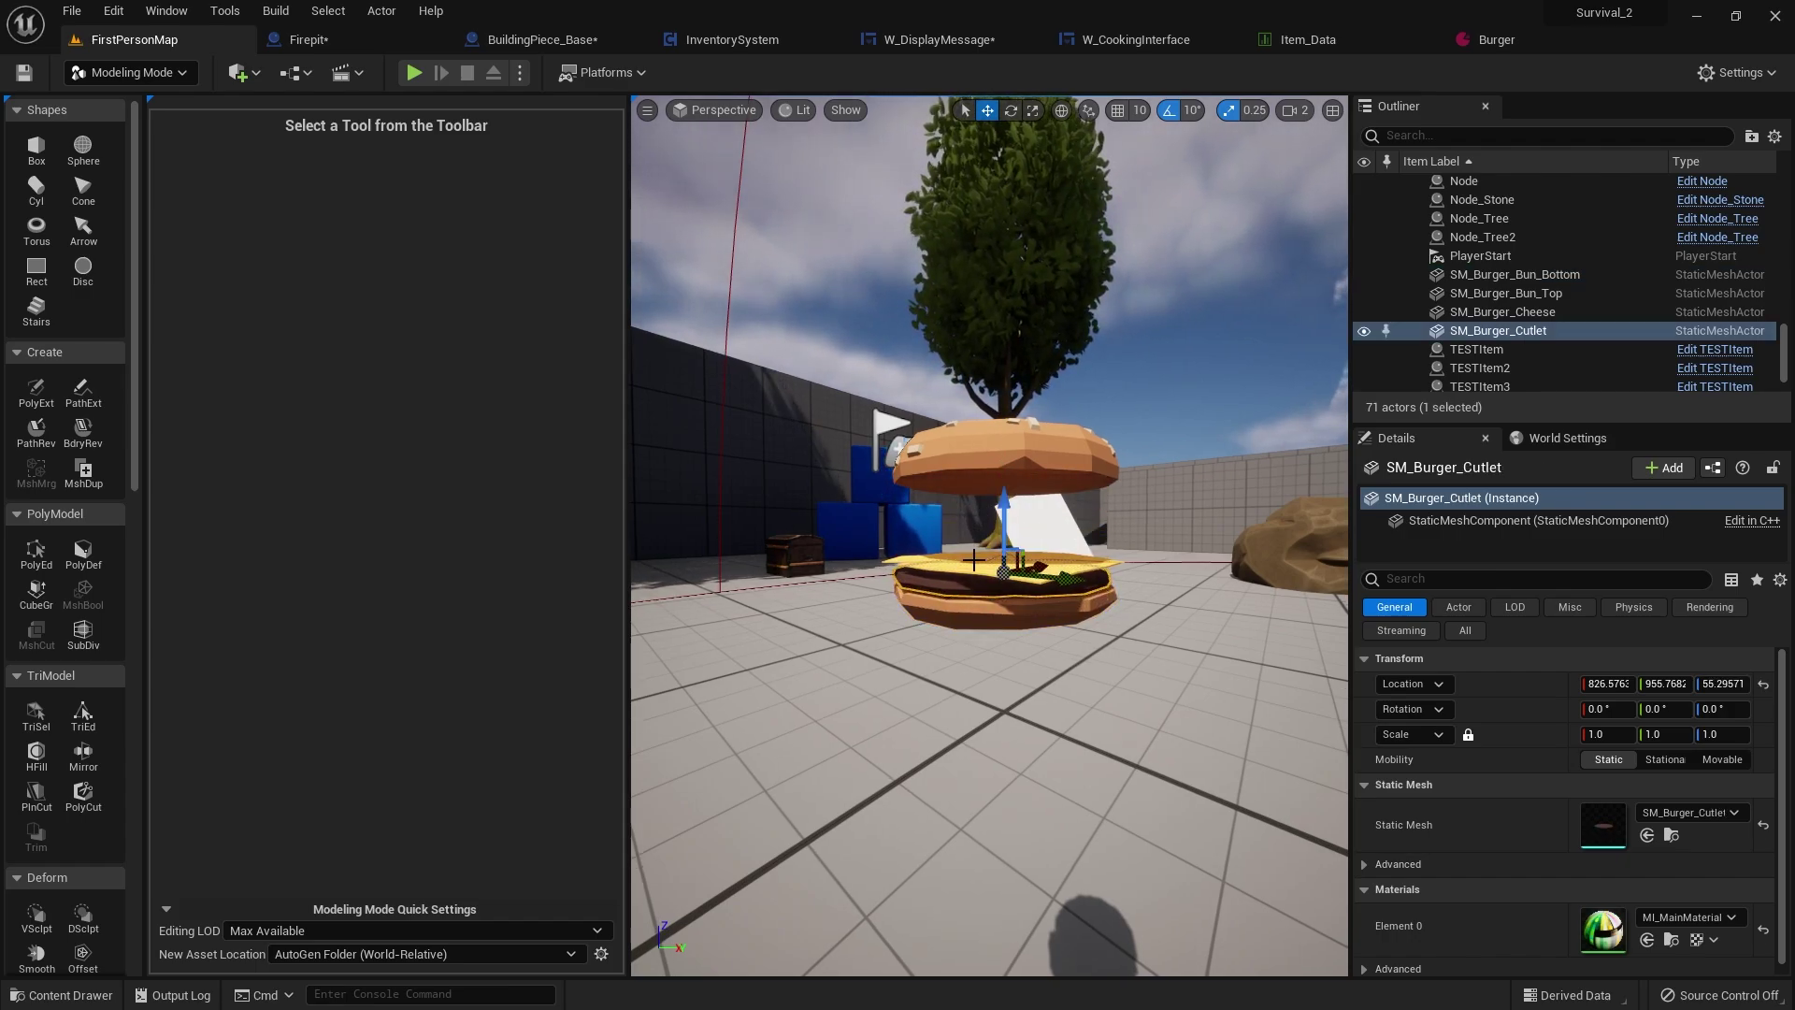
{"action": "left_click", "coordinate": [974, 559]}
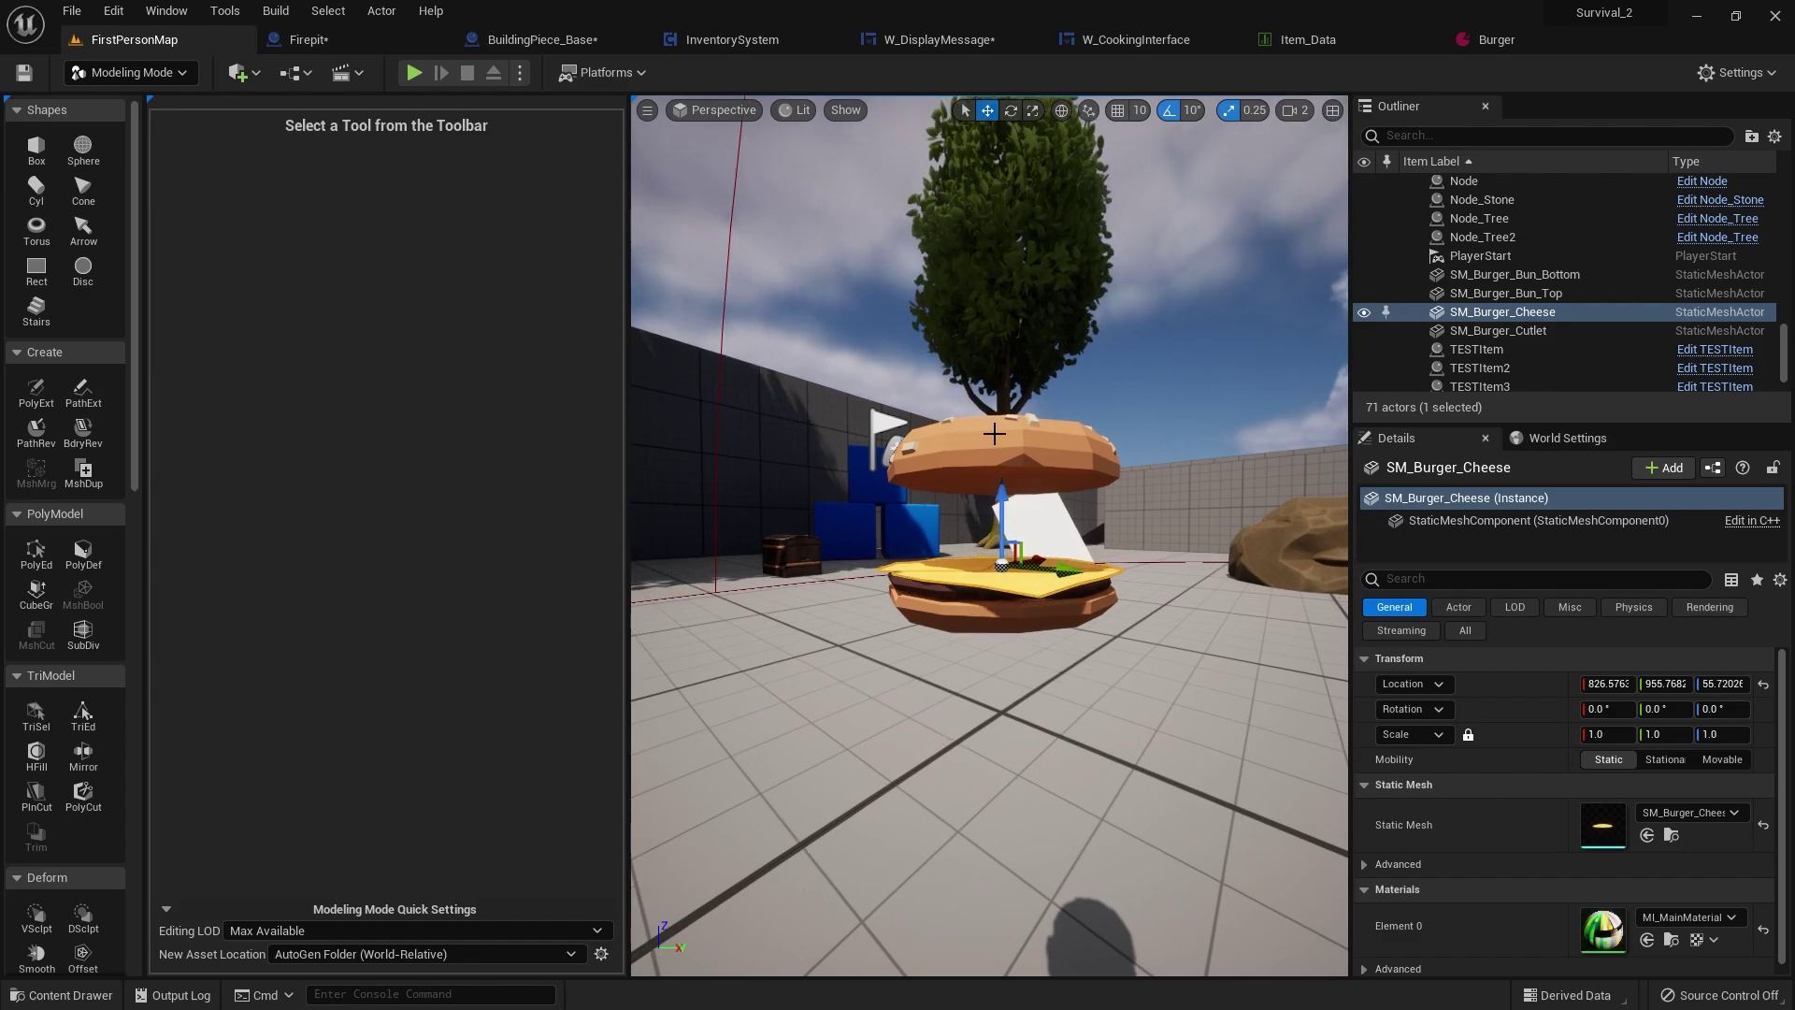
{"action": "left_click", "coordinate": [1006, 449]}
{"action": "left_click_drag", "start_coordinate": [1013, 412], "coordinate": [1002, 485]}
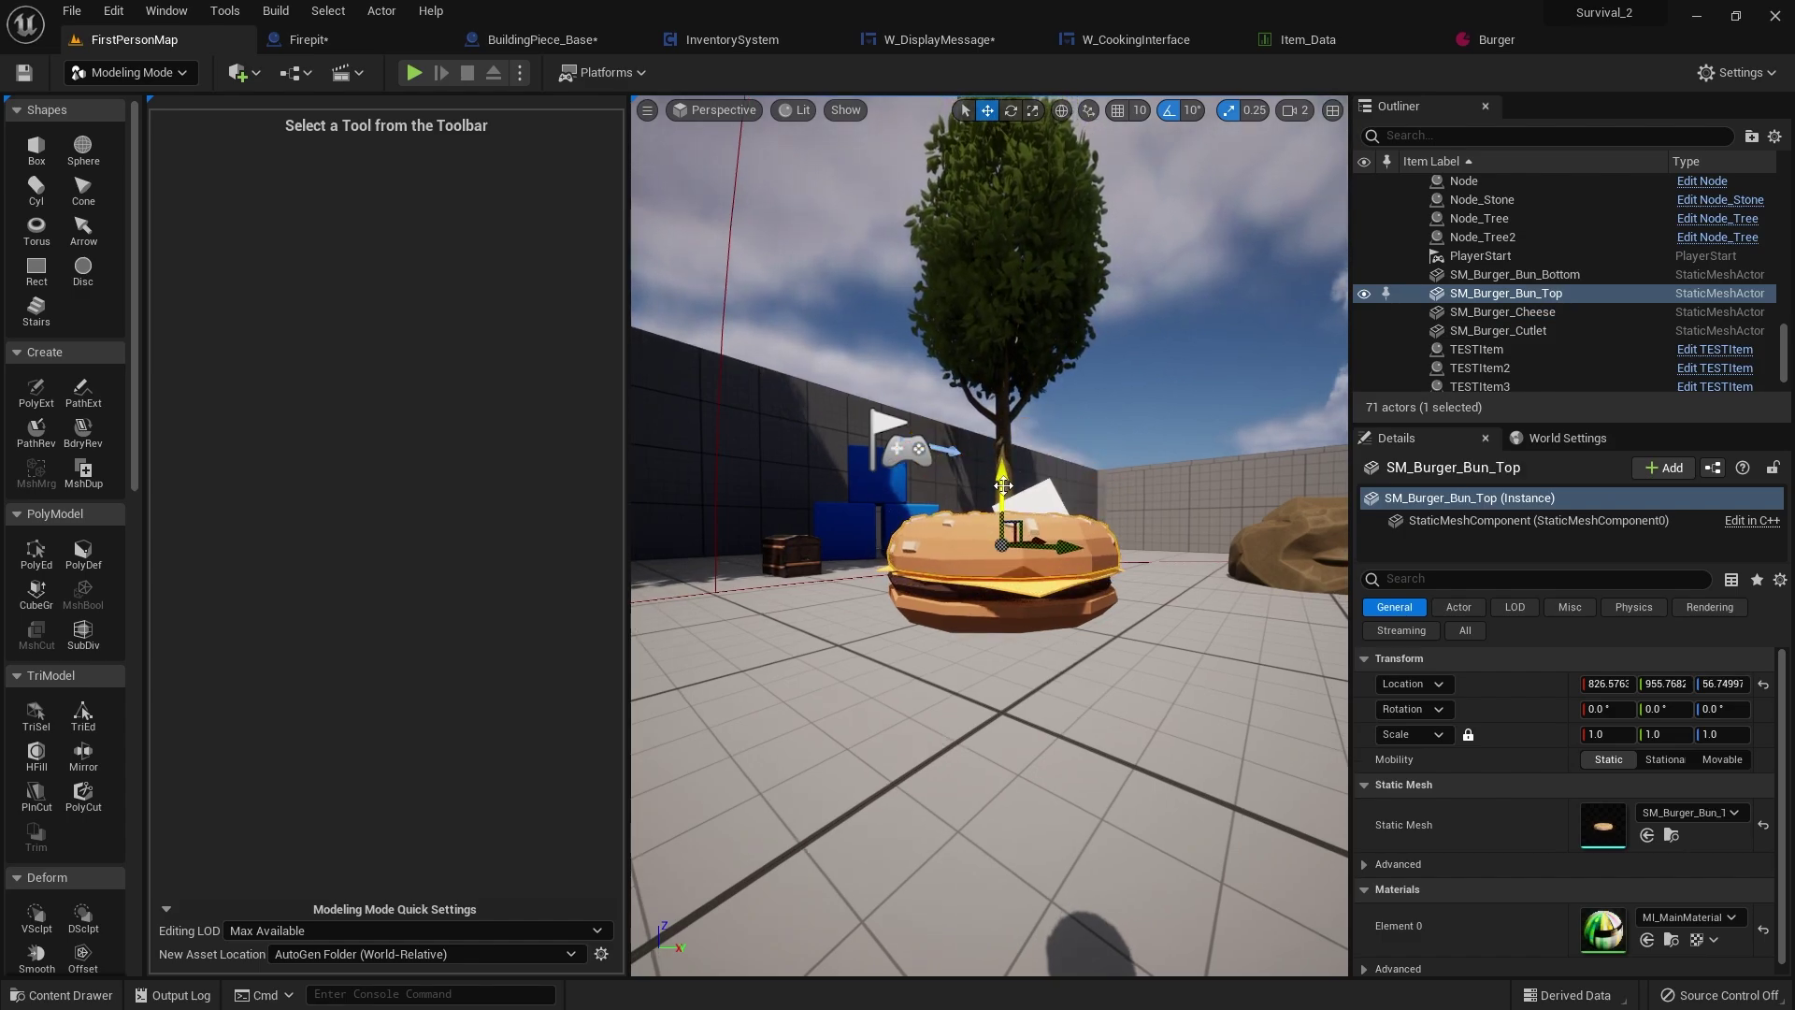
- Select the top bun, cheese, cutlet and bottom bun together and merge them into the Merge actor
{"action": "left_click", "coordinate": [980, 586], "text": "ctrl"}
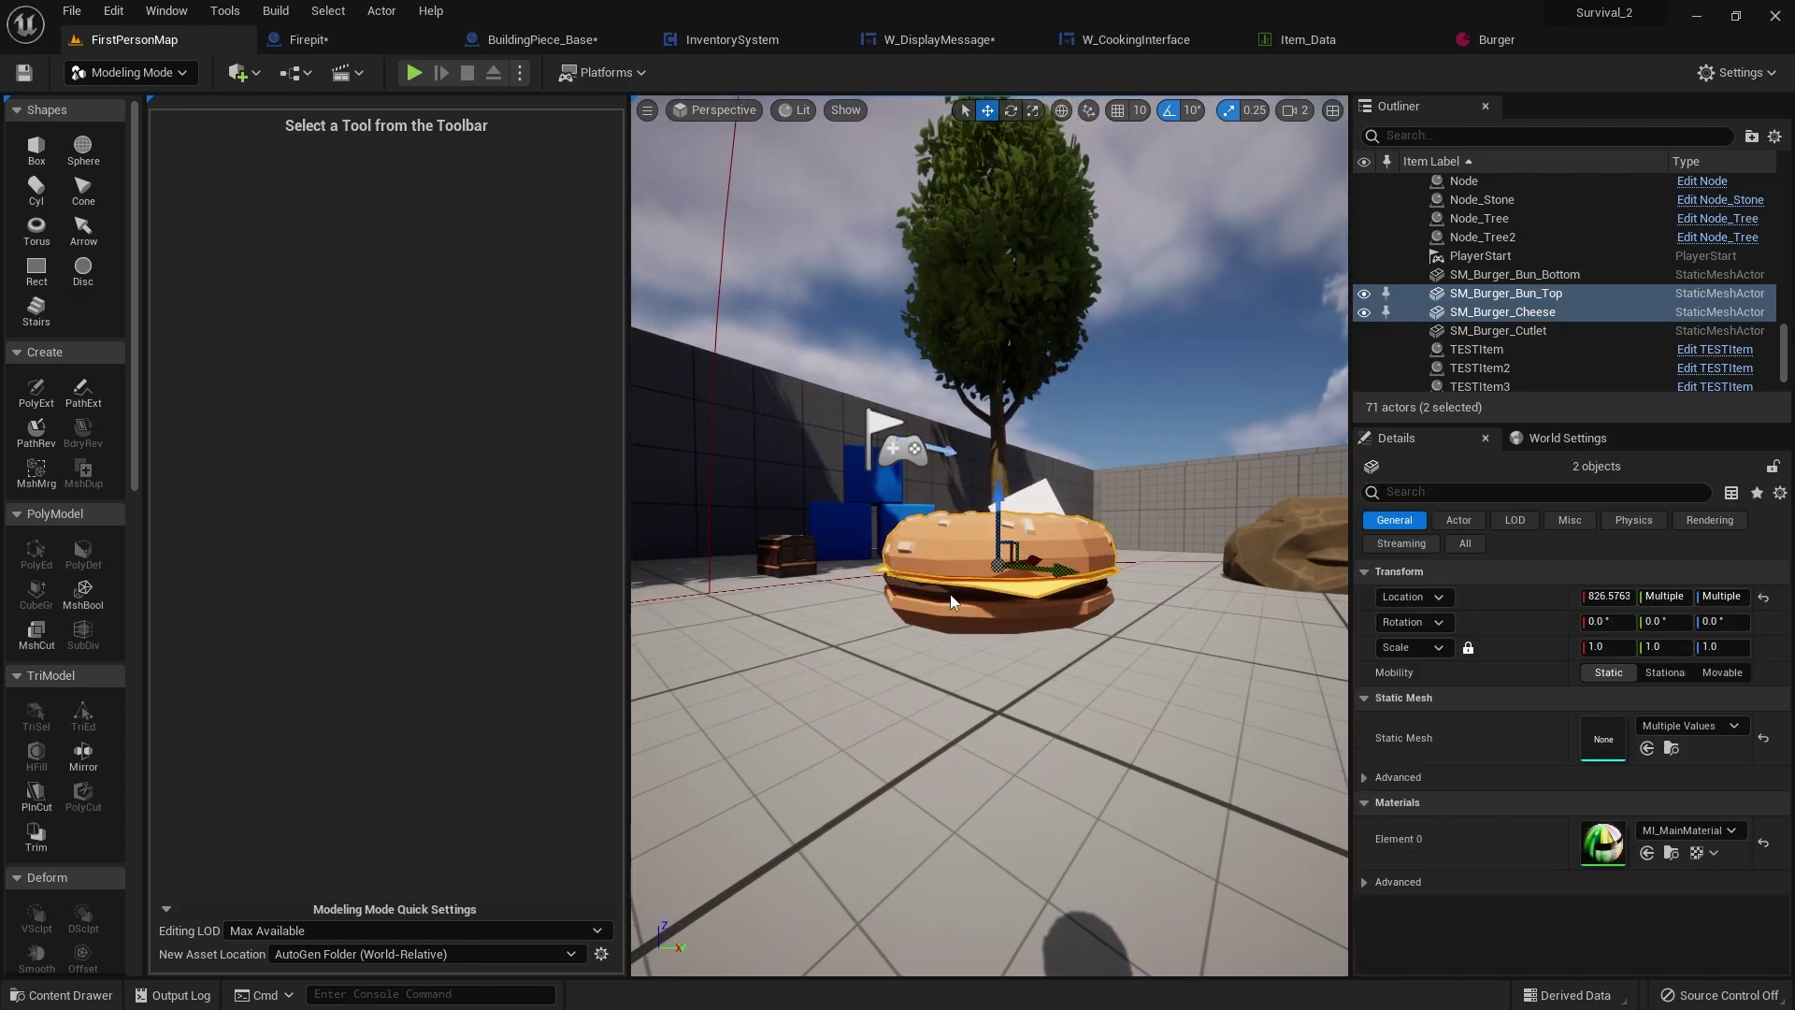
{"action": "left_click", "coordinate": [945, 599], "text": "ctrl"}
{"action": "left_click", "coordinate": [935, 606], "text": "ctrl"}
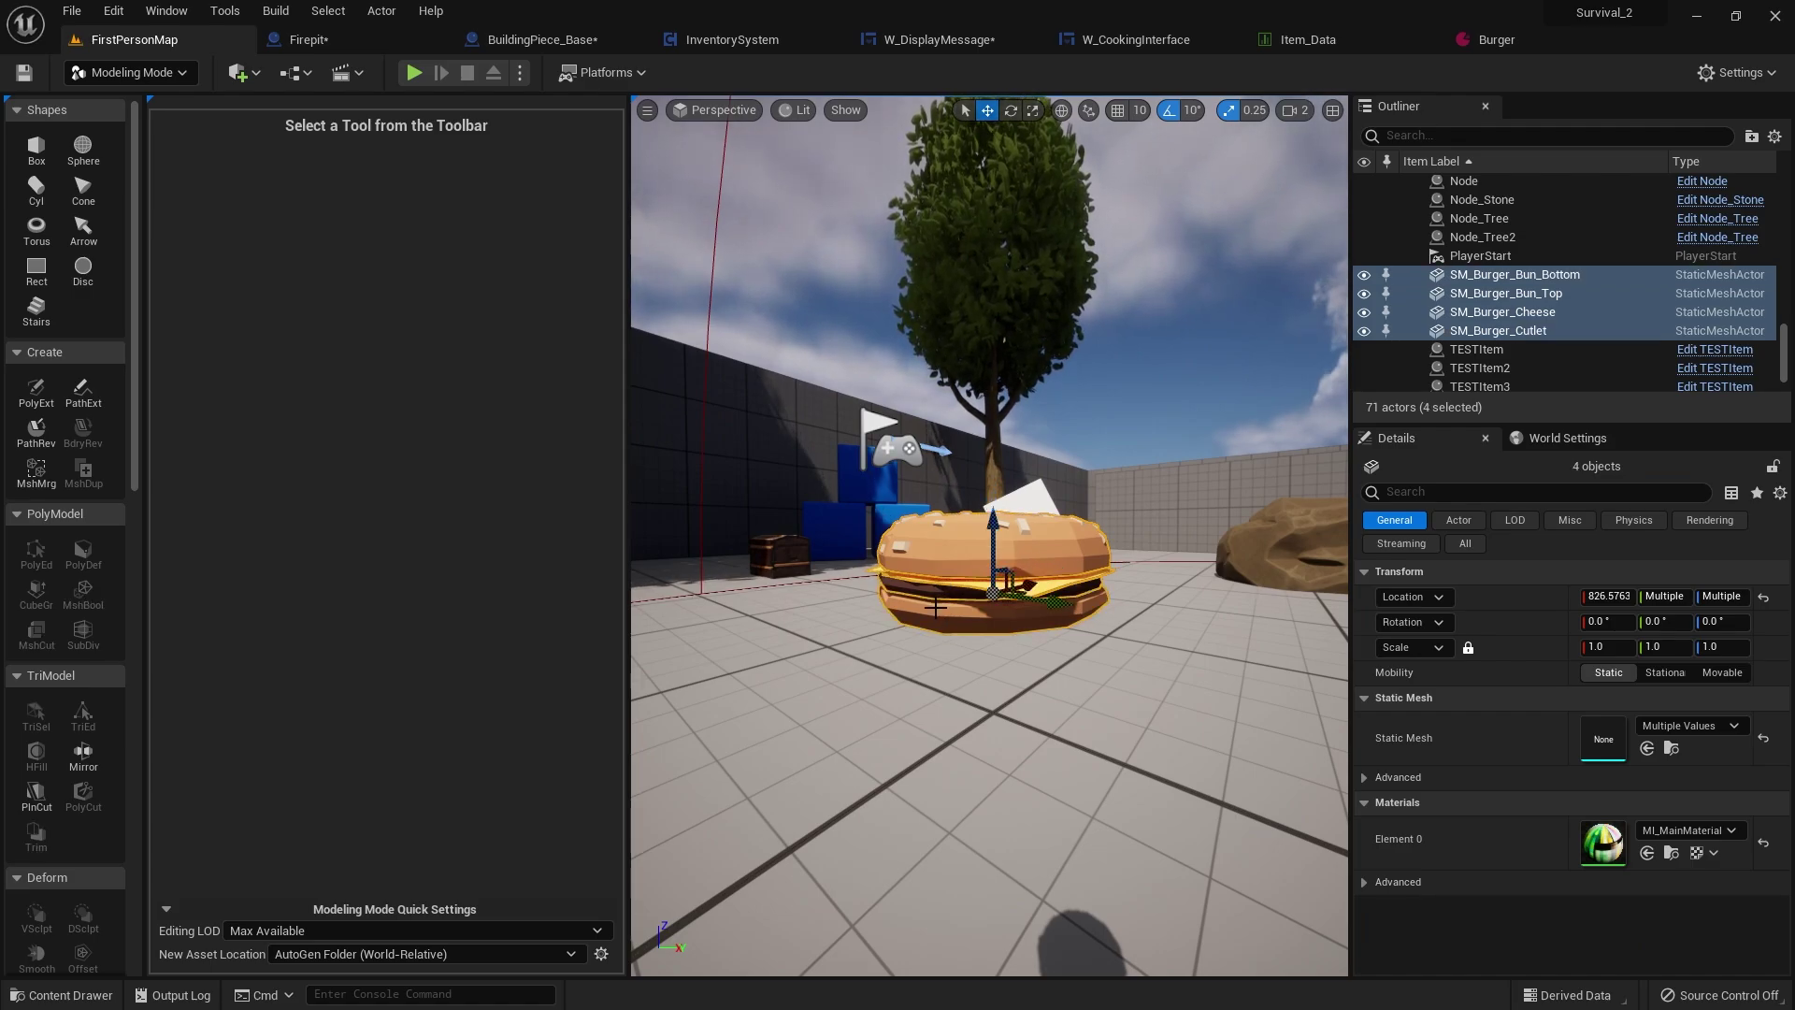
{"action": "scroll", "coordinate": [38, 748], "scroll_direction": "down", "scroll_amount": 1}
{"action": "scroll", "coordinate": [47, 674], "scroll_direction": "down", "scroll_amount": 1}
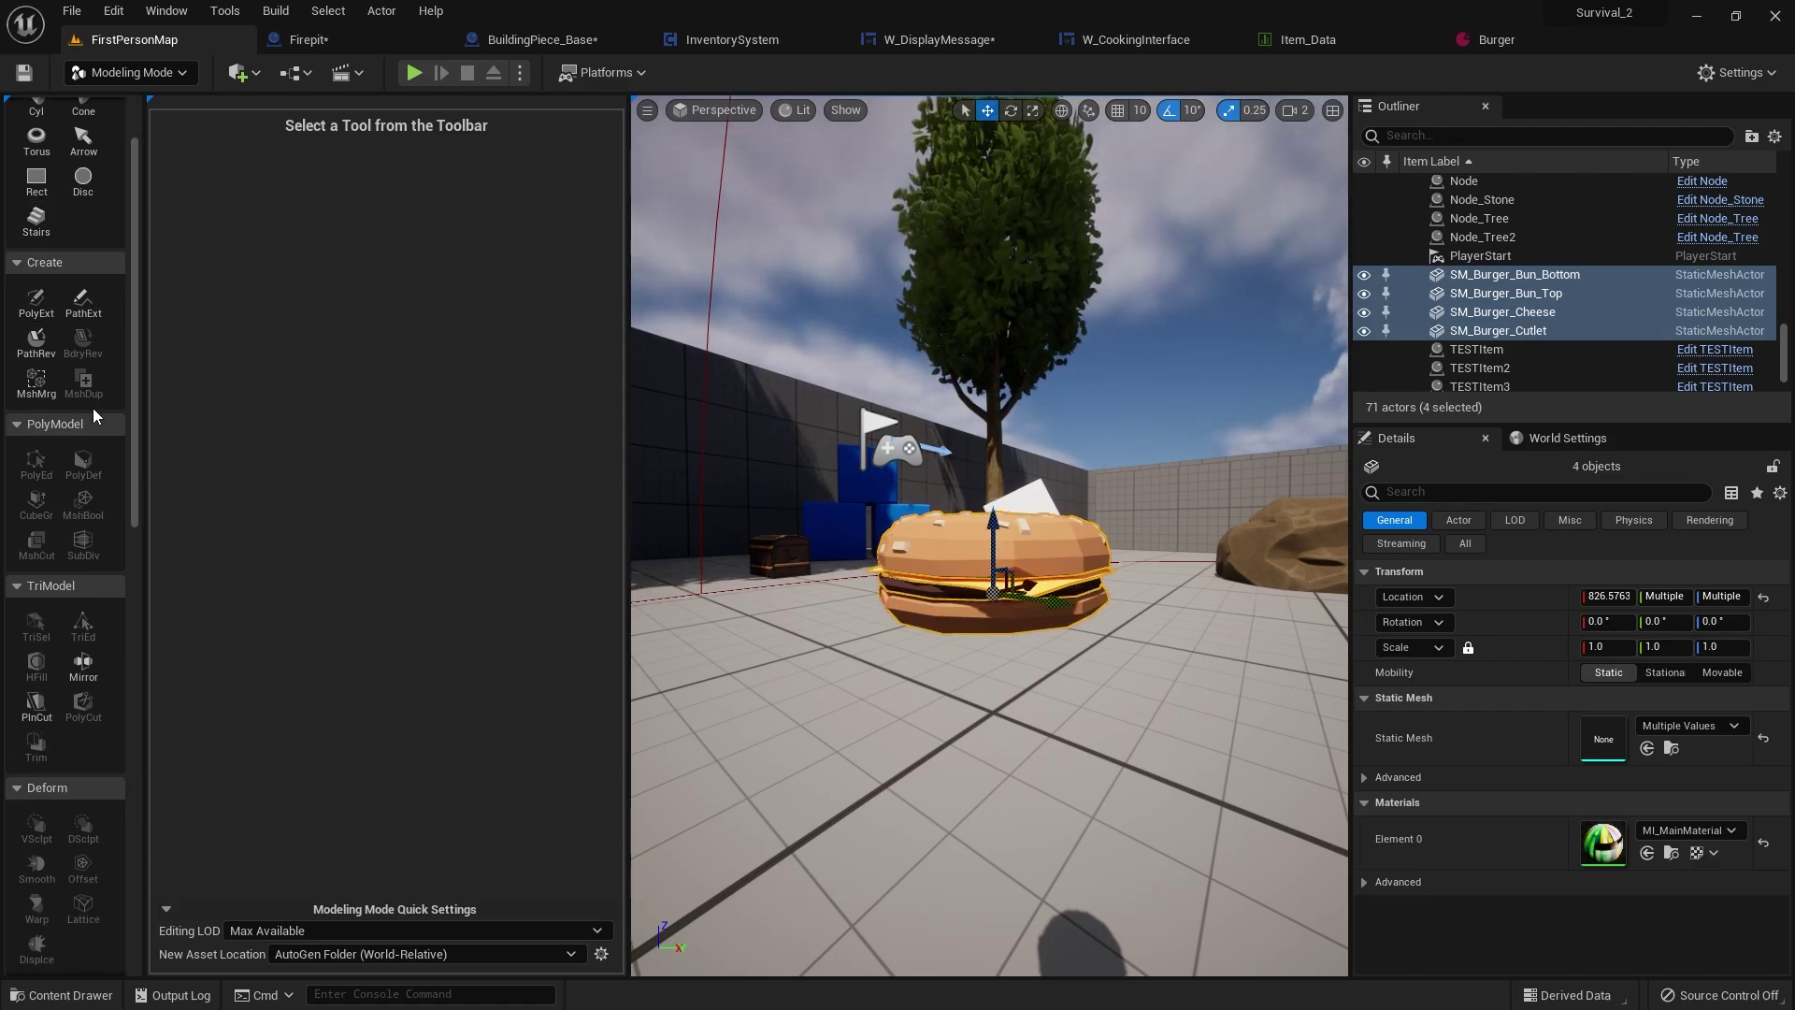
{"action": "scroll", "coordinate": [77, 776], "scroll_direction": "down", "scroll_amount": 8}
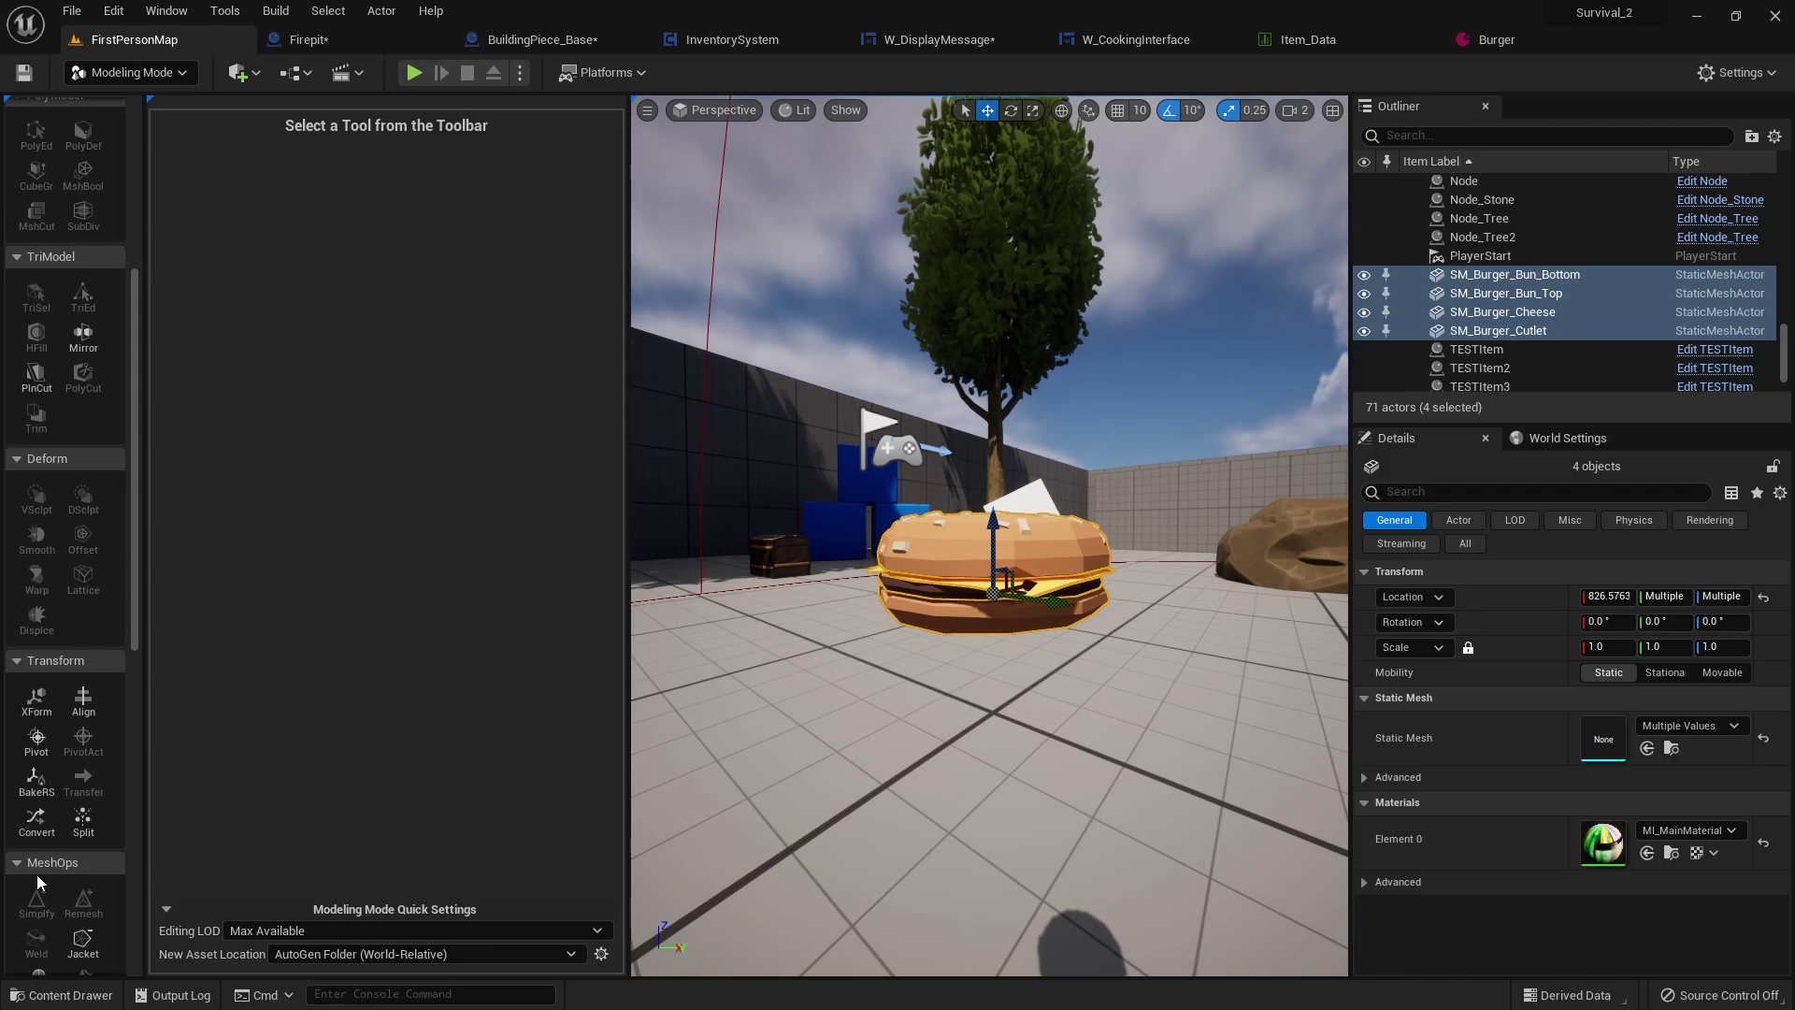
{"action": "scroll", "coordinate": [62, 855], "scroll_direction": "down", "scroll_amount": 3}
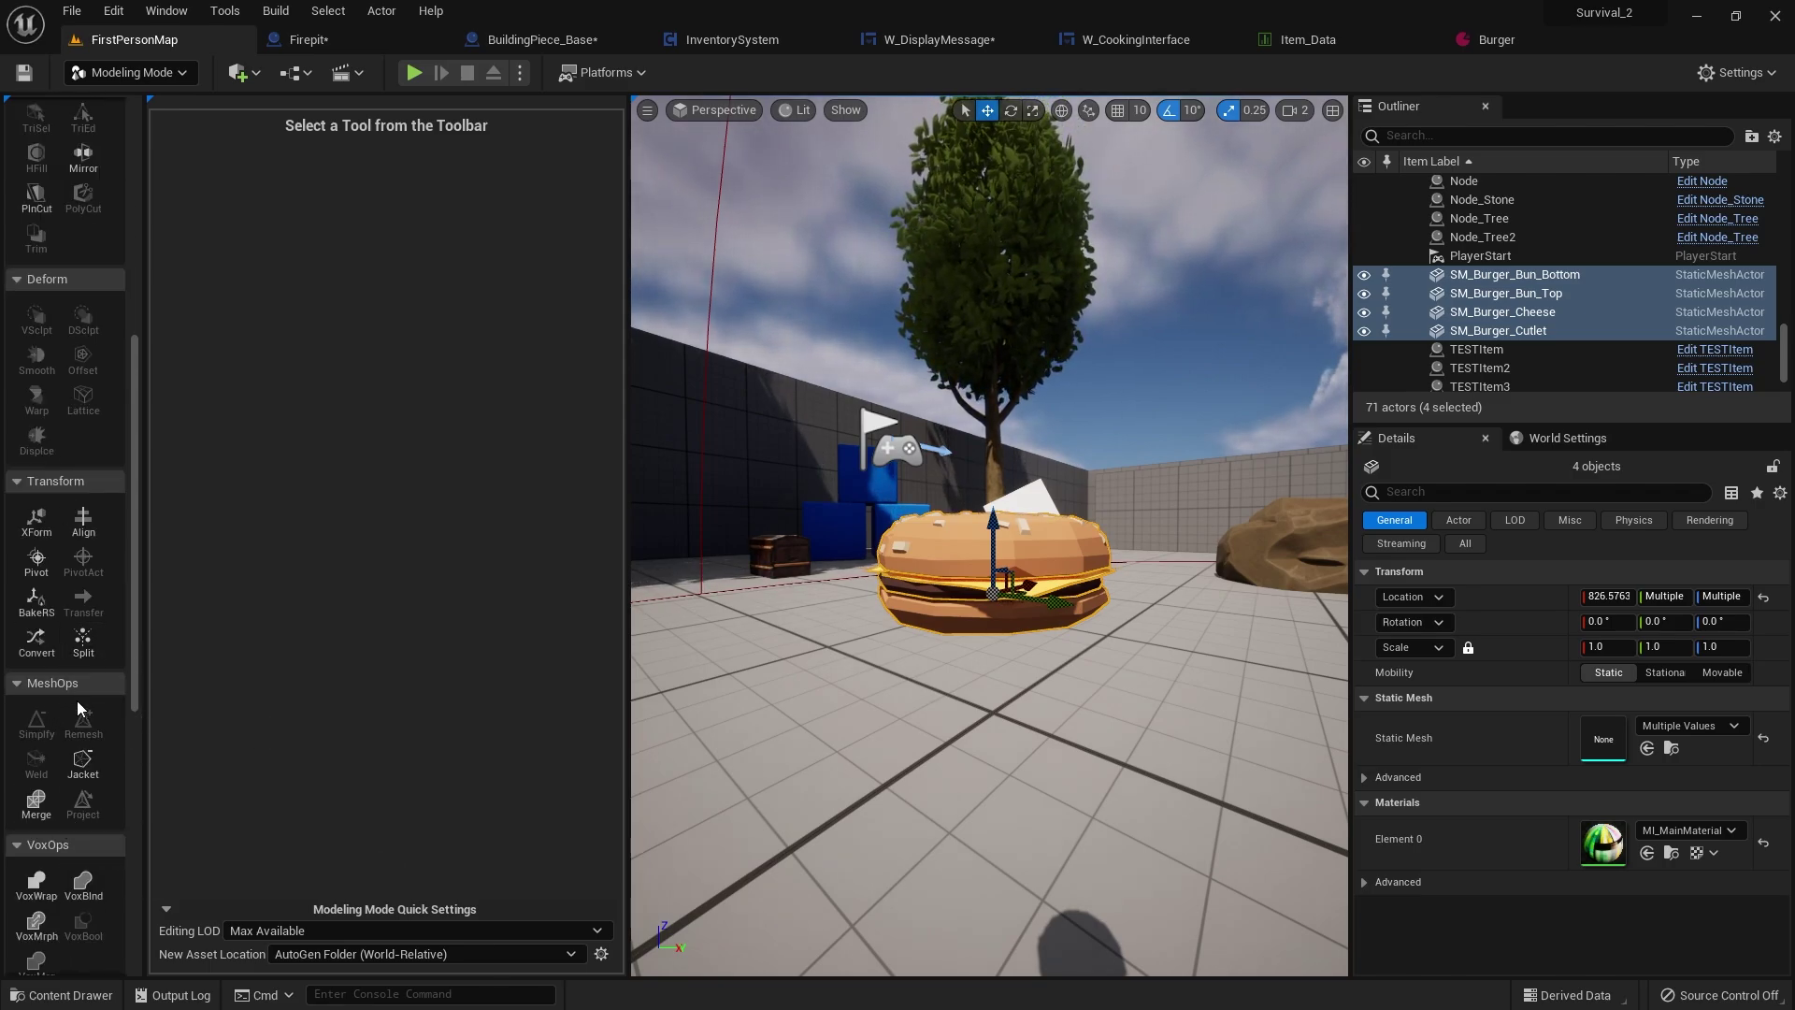
{"action": "left_click", "coordinate": [36, 802]}
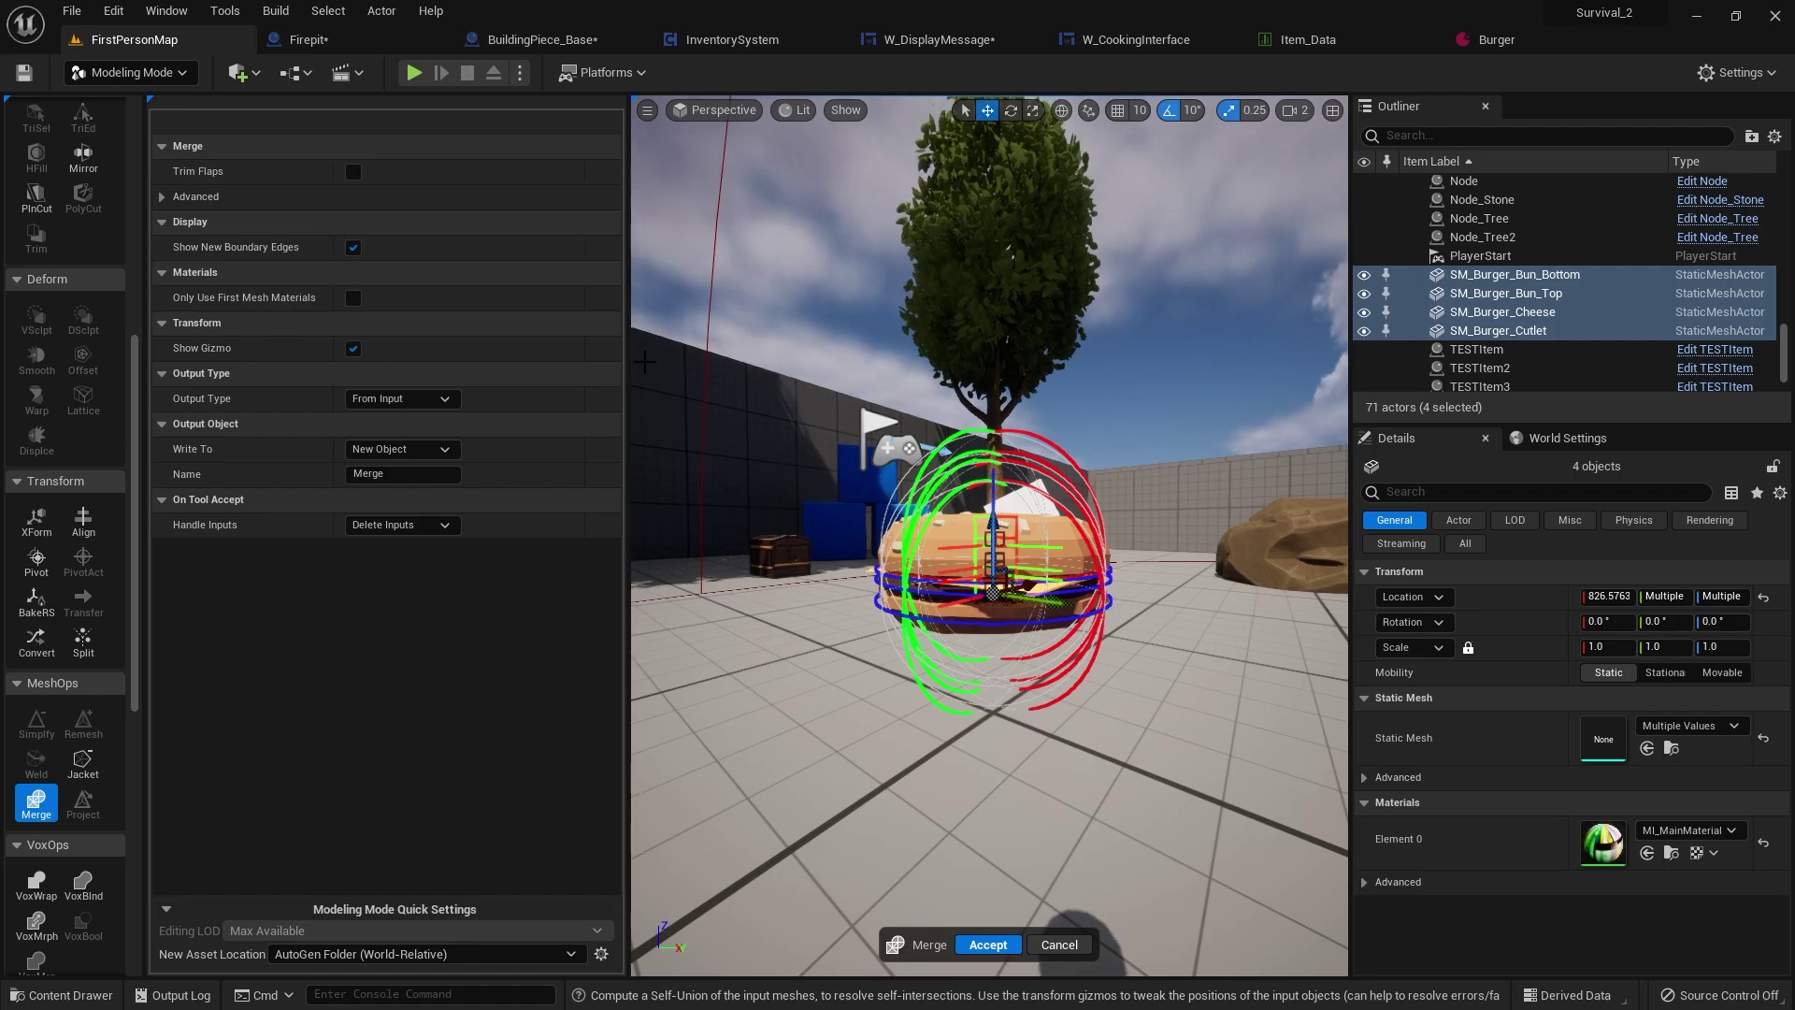
{"action": "left_click", "coordinate": [988, 945]}
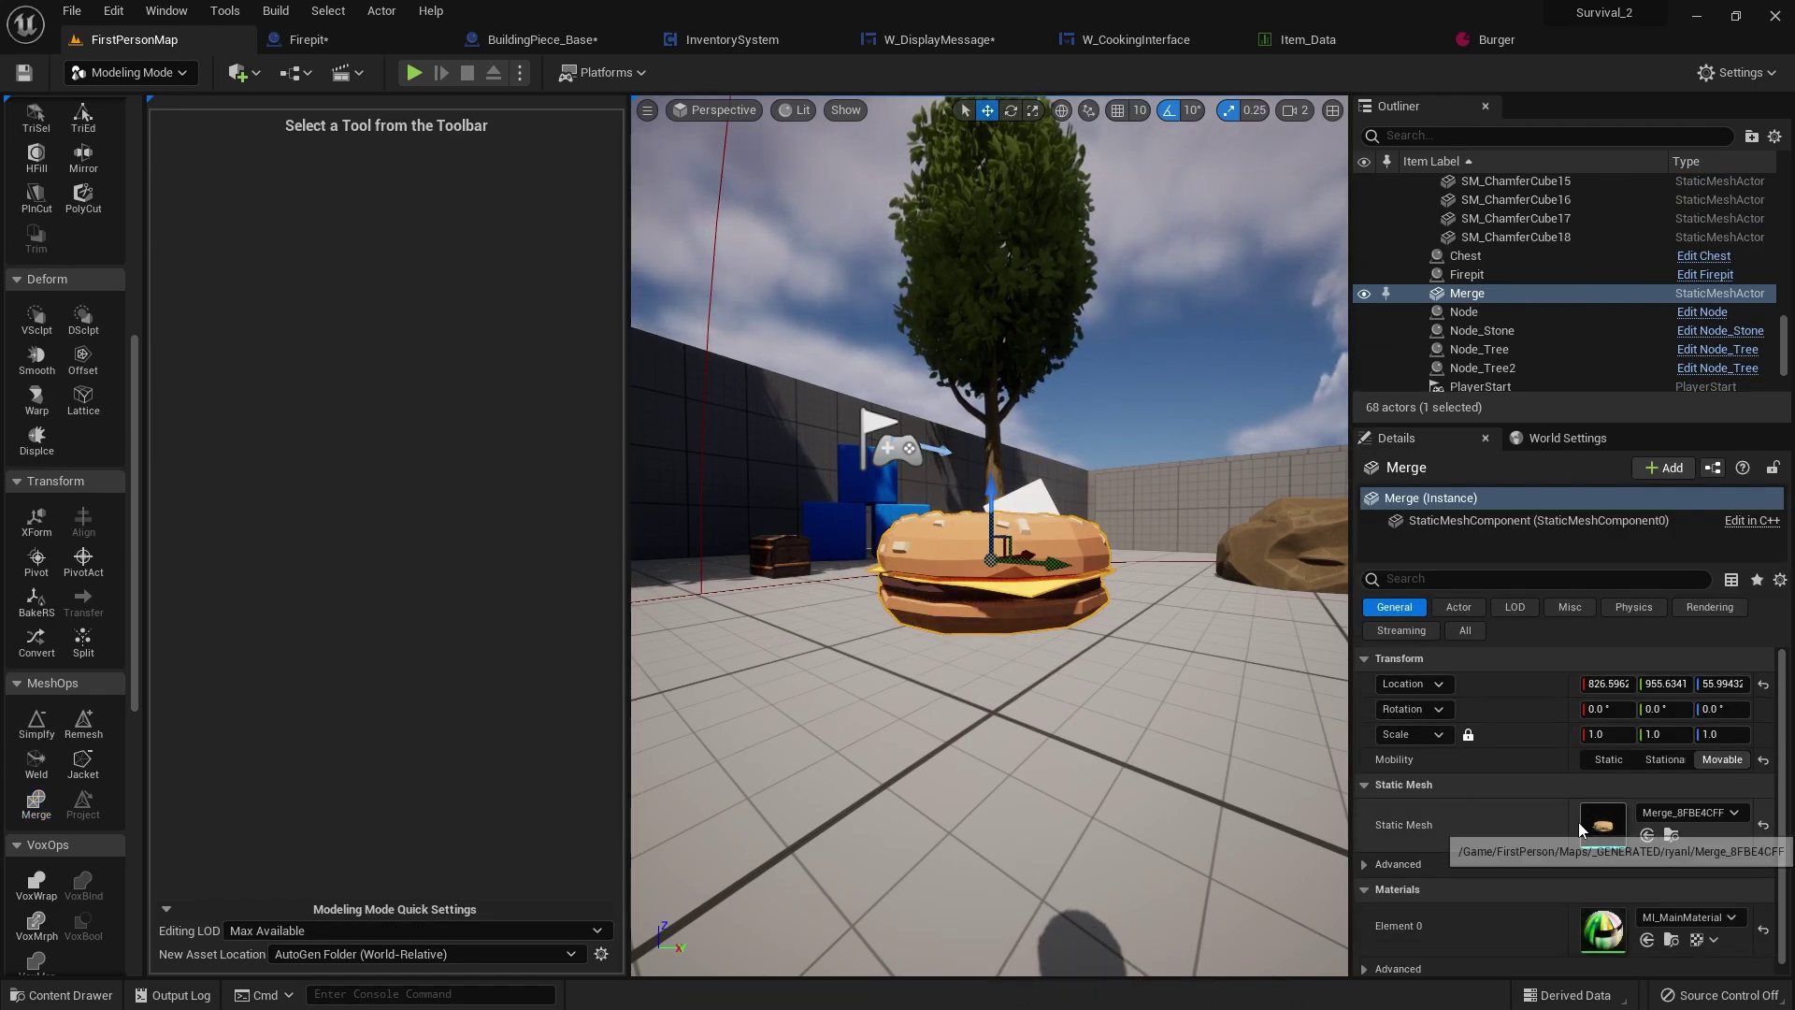
- Switch back to Select Mode and locate the merged mesh asset in the Content Browser
{"action": "right_click_drag", "start_coordinate": [1037, 533], "coordinate": [1013, 485]}
{"action": "left_click_drag", "start_coordinate": [975, 490], "coordinate": [977, 445]}
{"action": "left_click", "coordinate": [131, 72]}
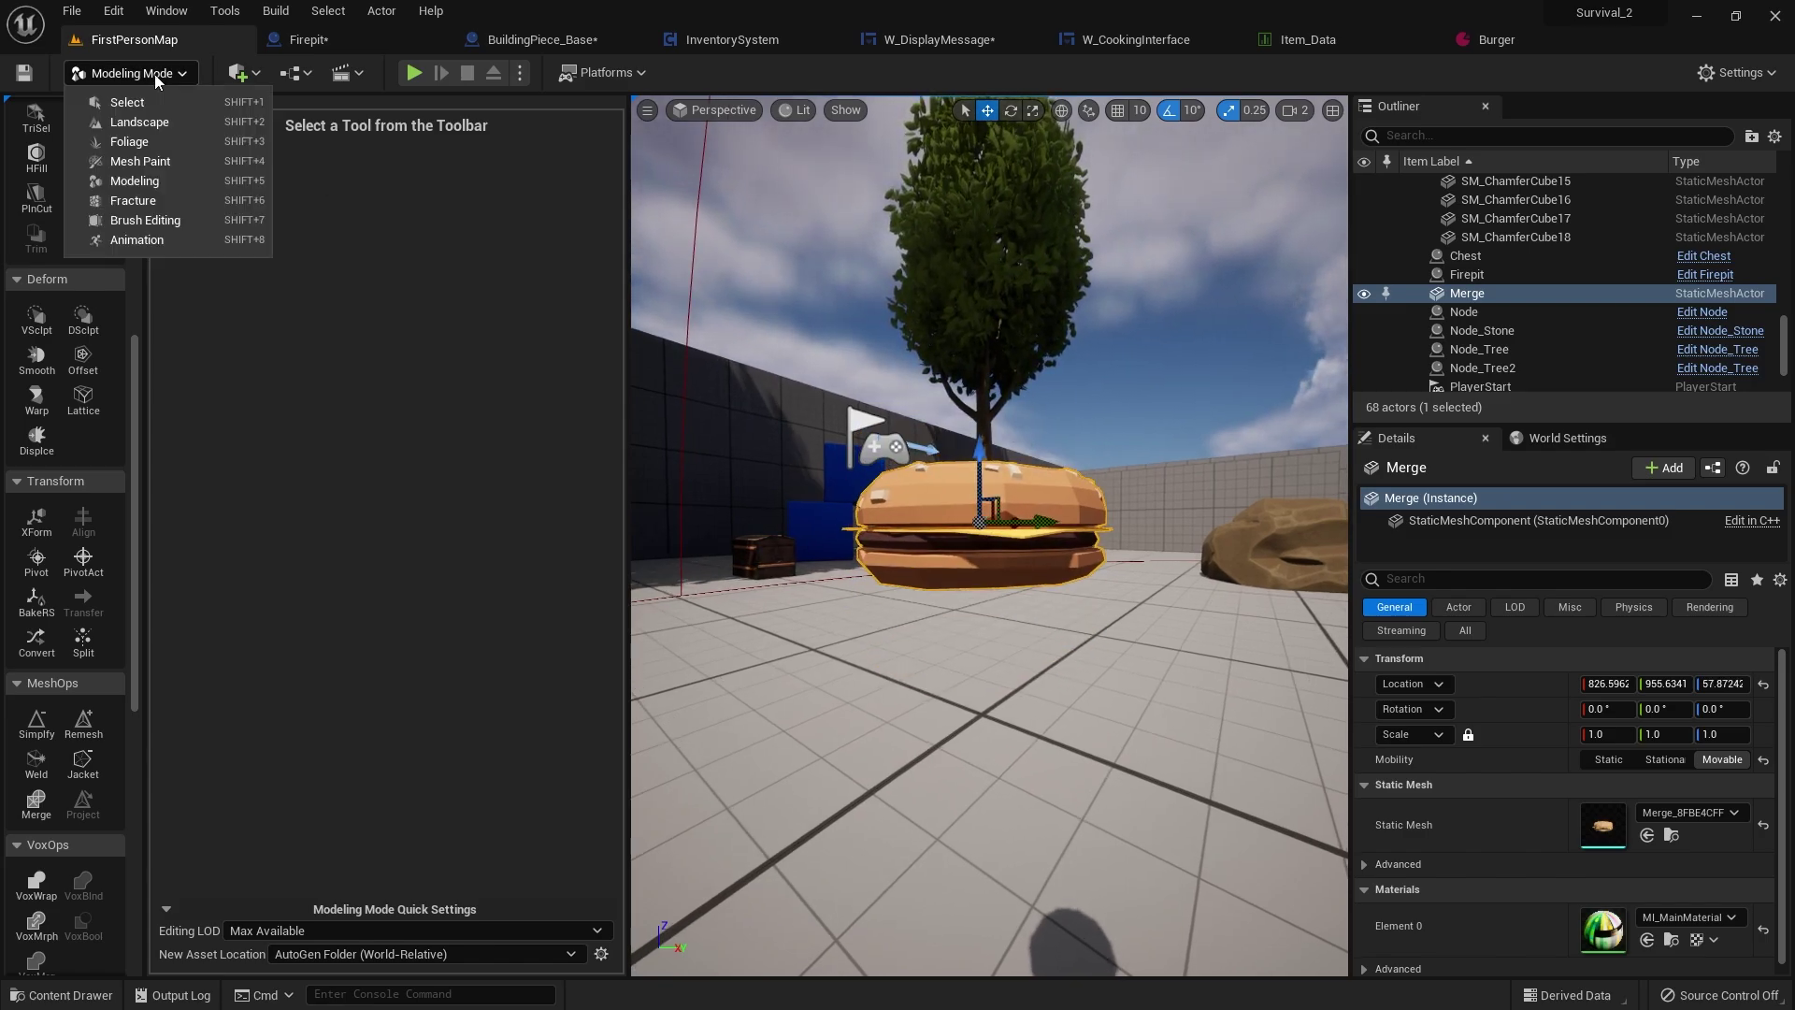
{"action": "left_click", "coordinate": [149, 90]}
{"action": "scroll", "coordinate": [675, 533], "scroll_direction": "up", "scroll_amount": 3}
{"action": "scroll", "coordinate": [675, 533], "scroll_direction": "down", "scroll_amount": 3}
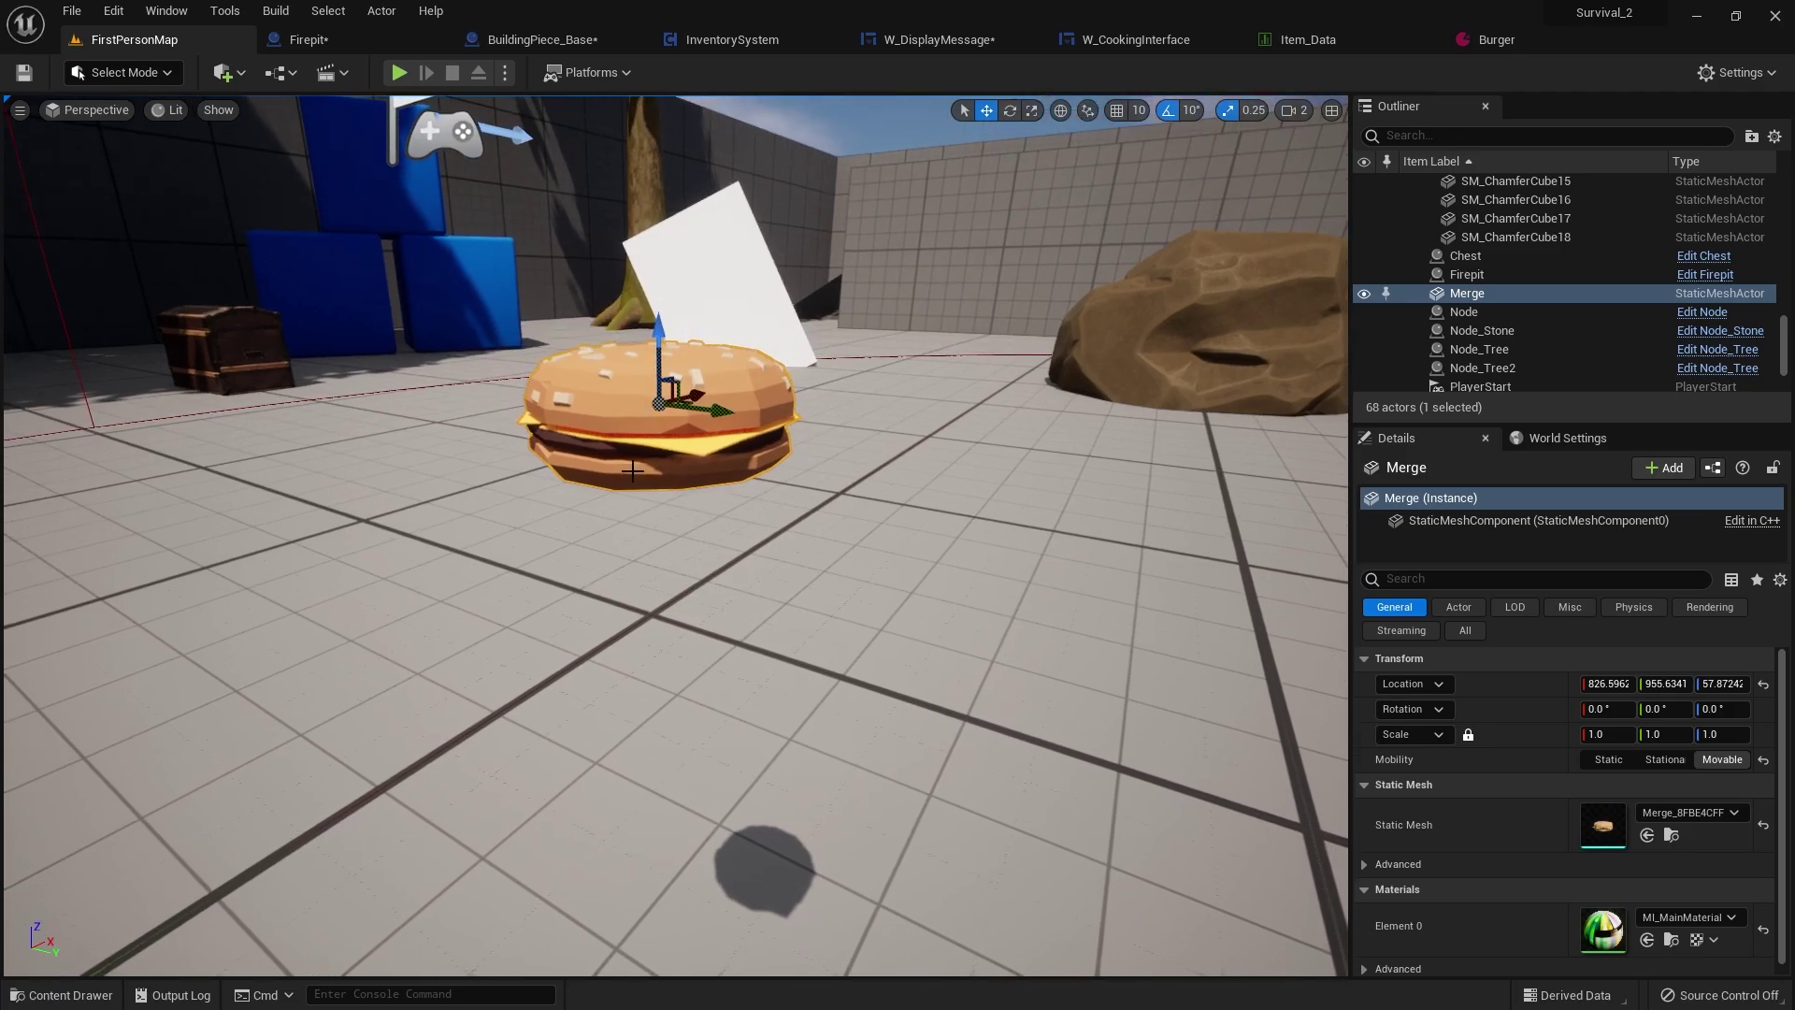
{"action": "left_click", "coordinate": [1672, 835]}
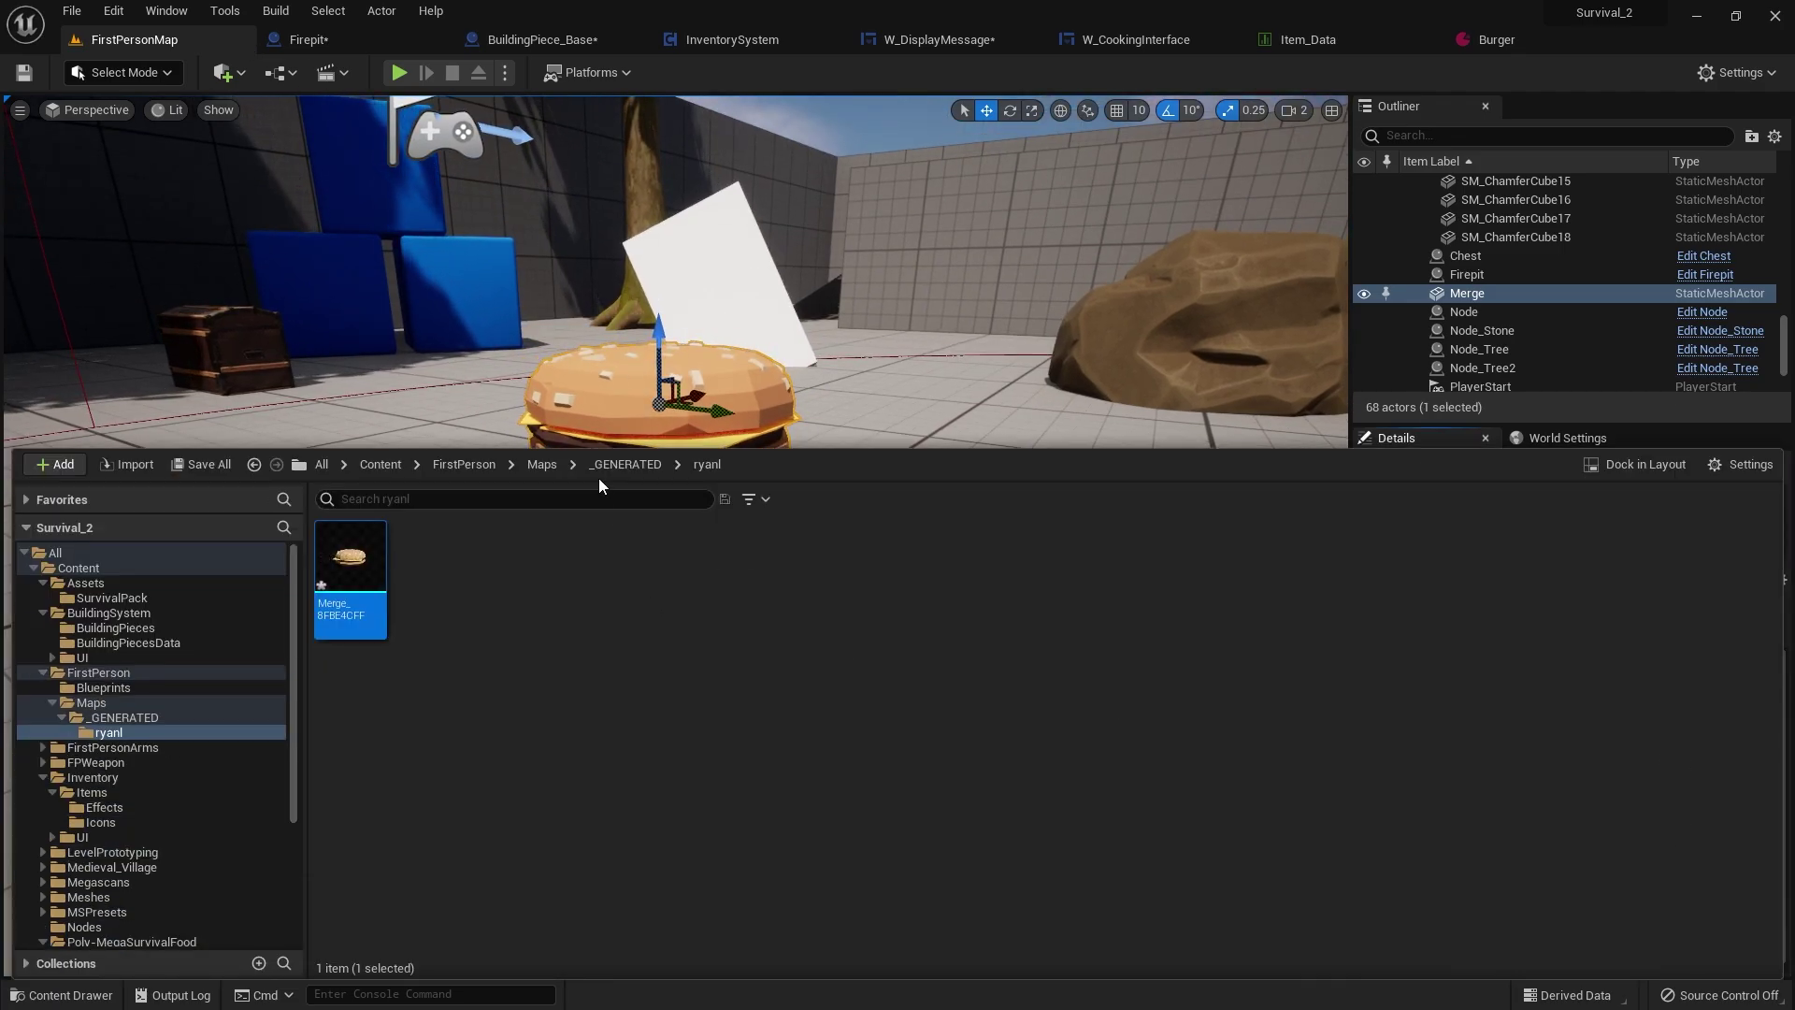
- Rename the generated merge mesh in the _GENERATED subfolder to SM_Burger
{"action": "left_click", "coordinate": [544, 463]}
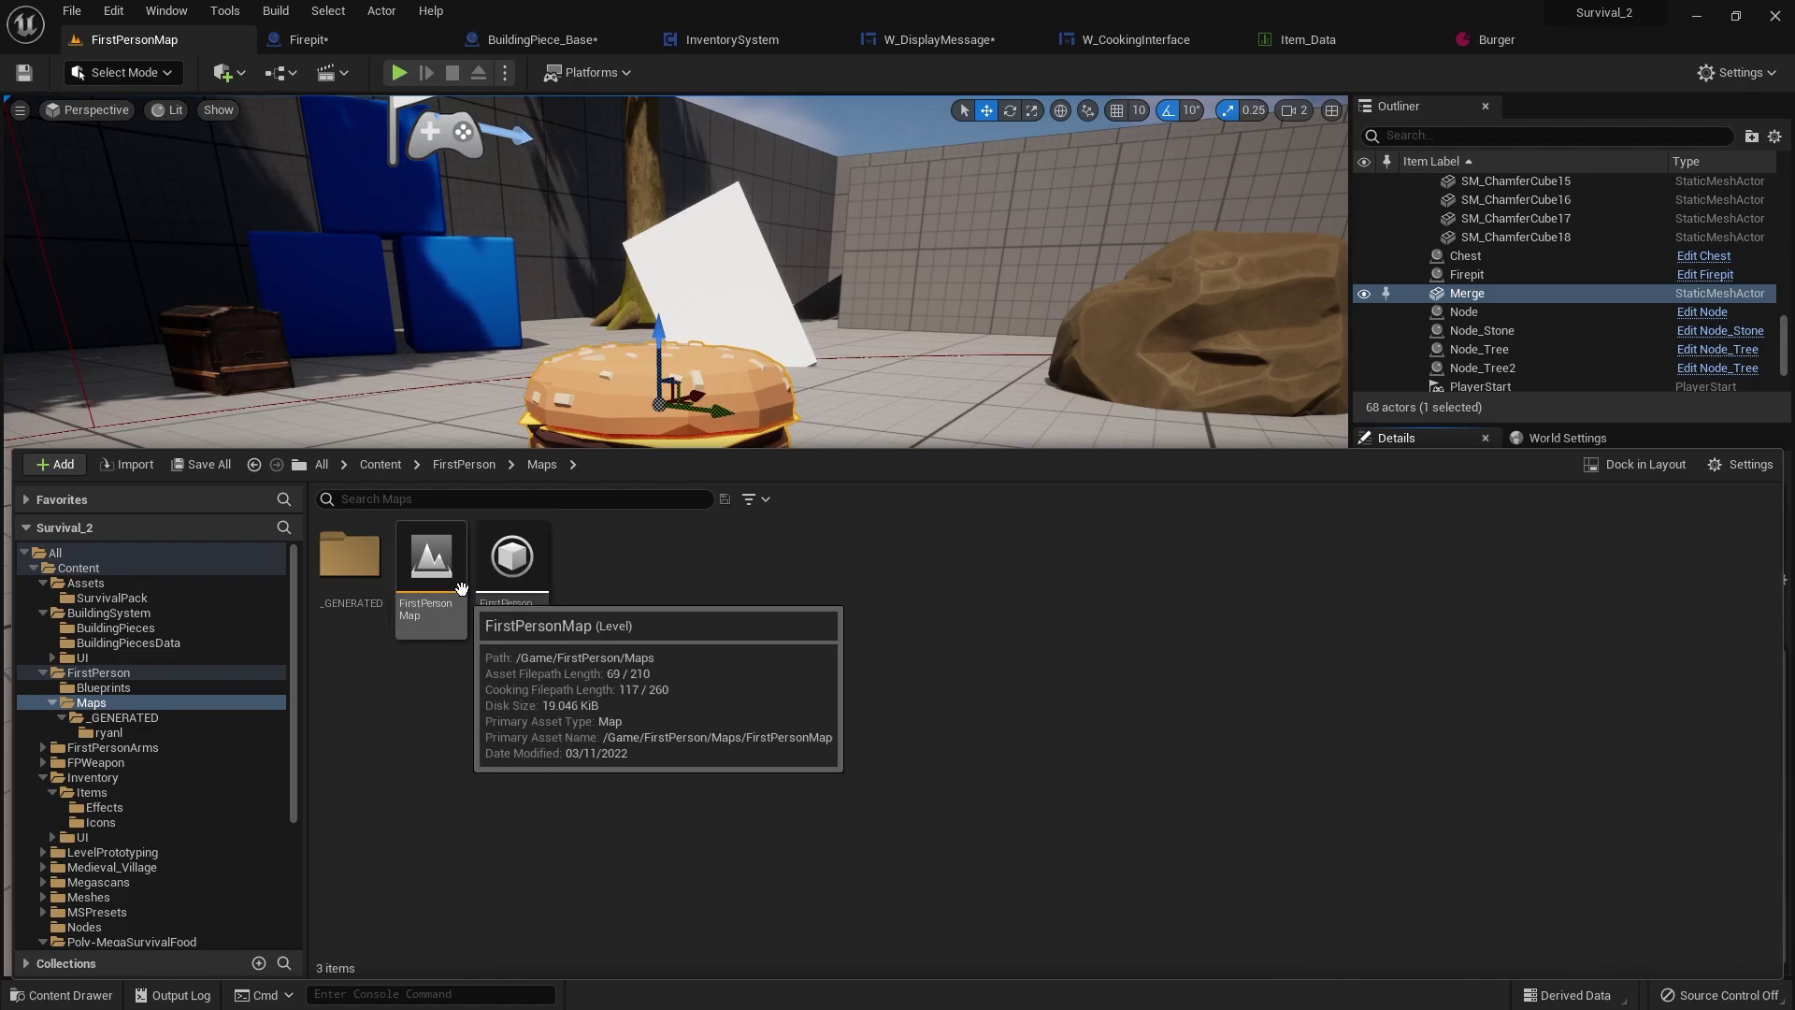
{"action": "left_click", "coordinate": [359, 552]}
{"action": "double_click", "coordinate": [359, 551]}
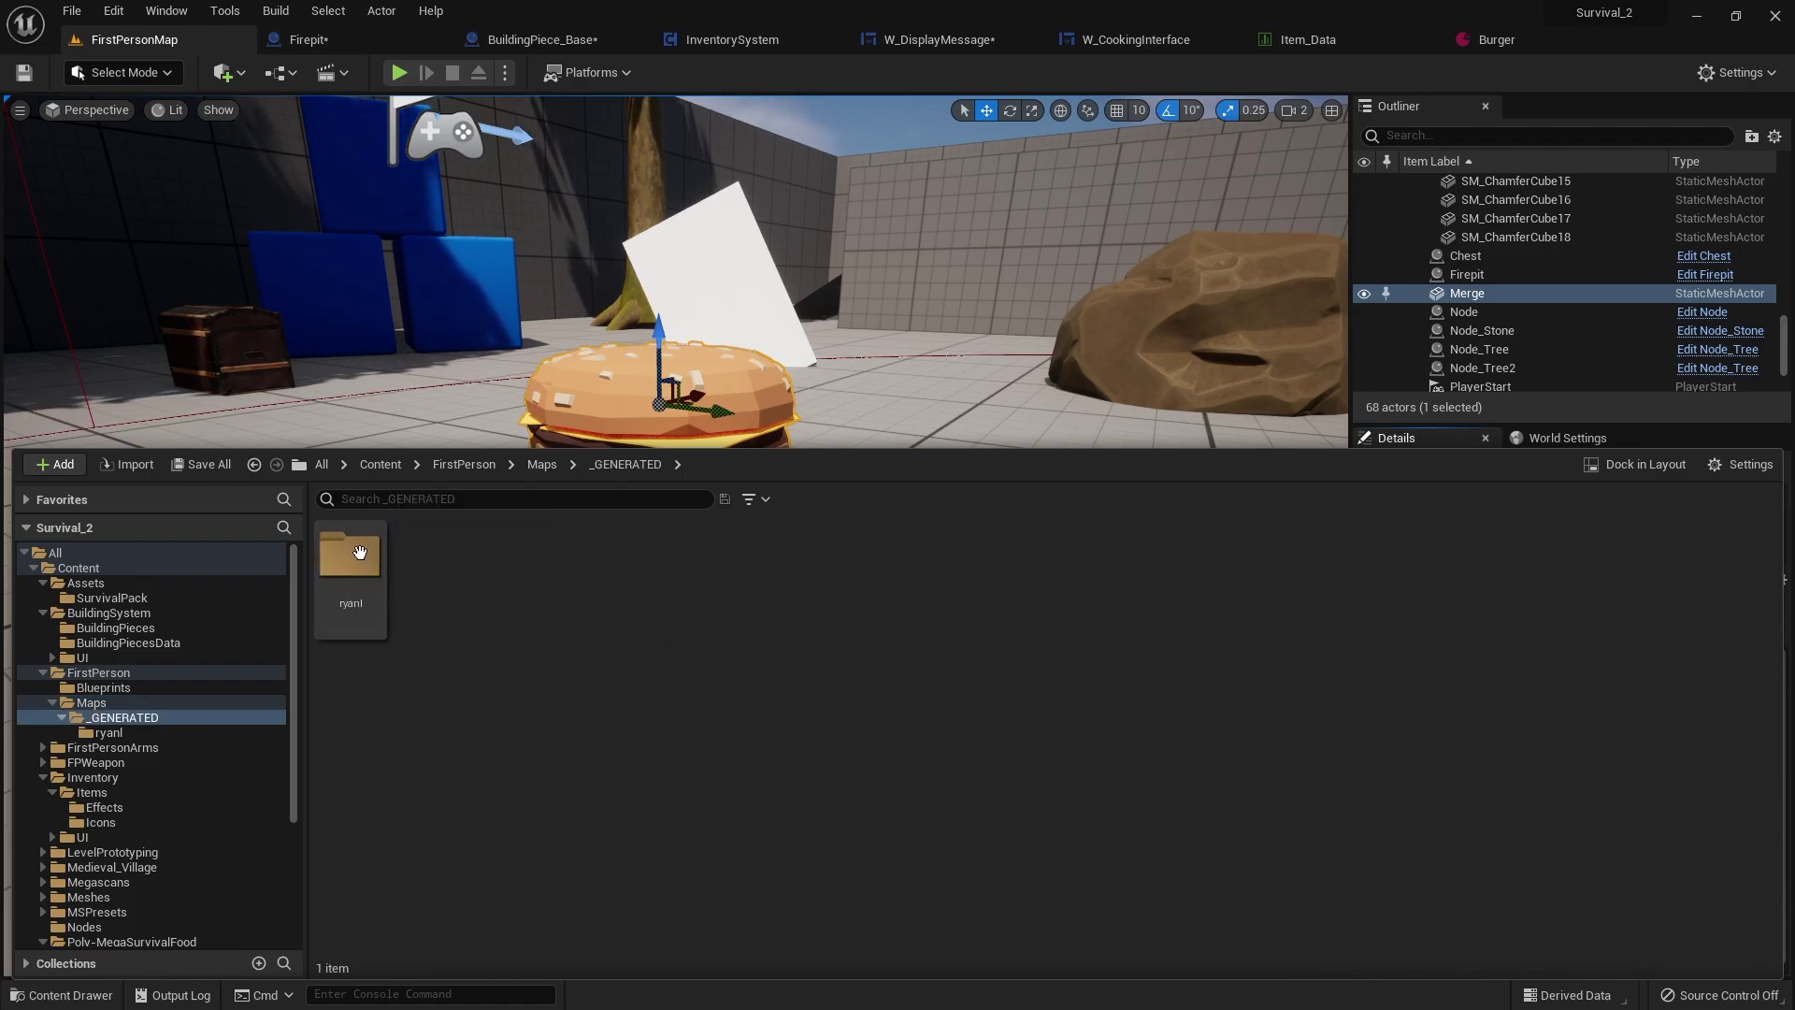
{"action": "double_click", "coordinate": [351, 561]}
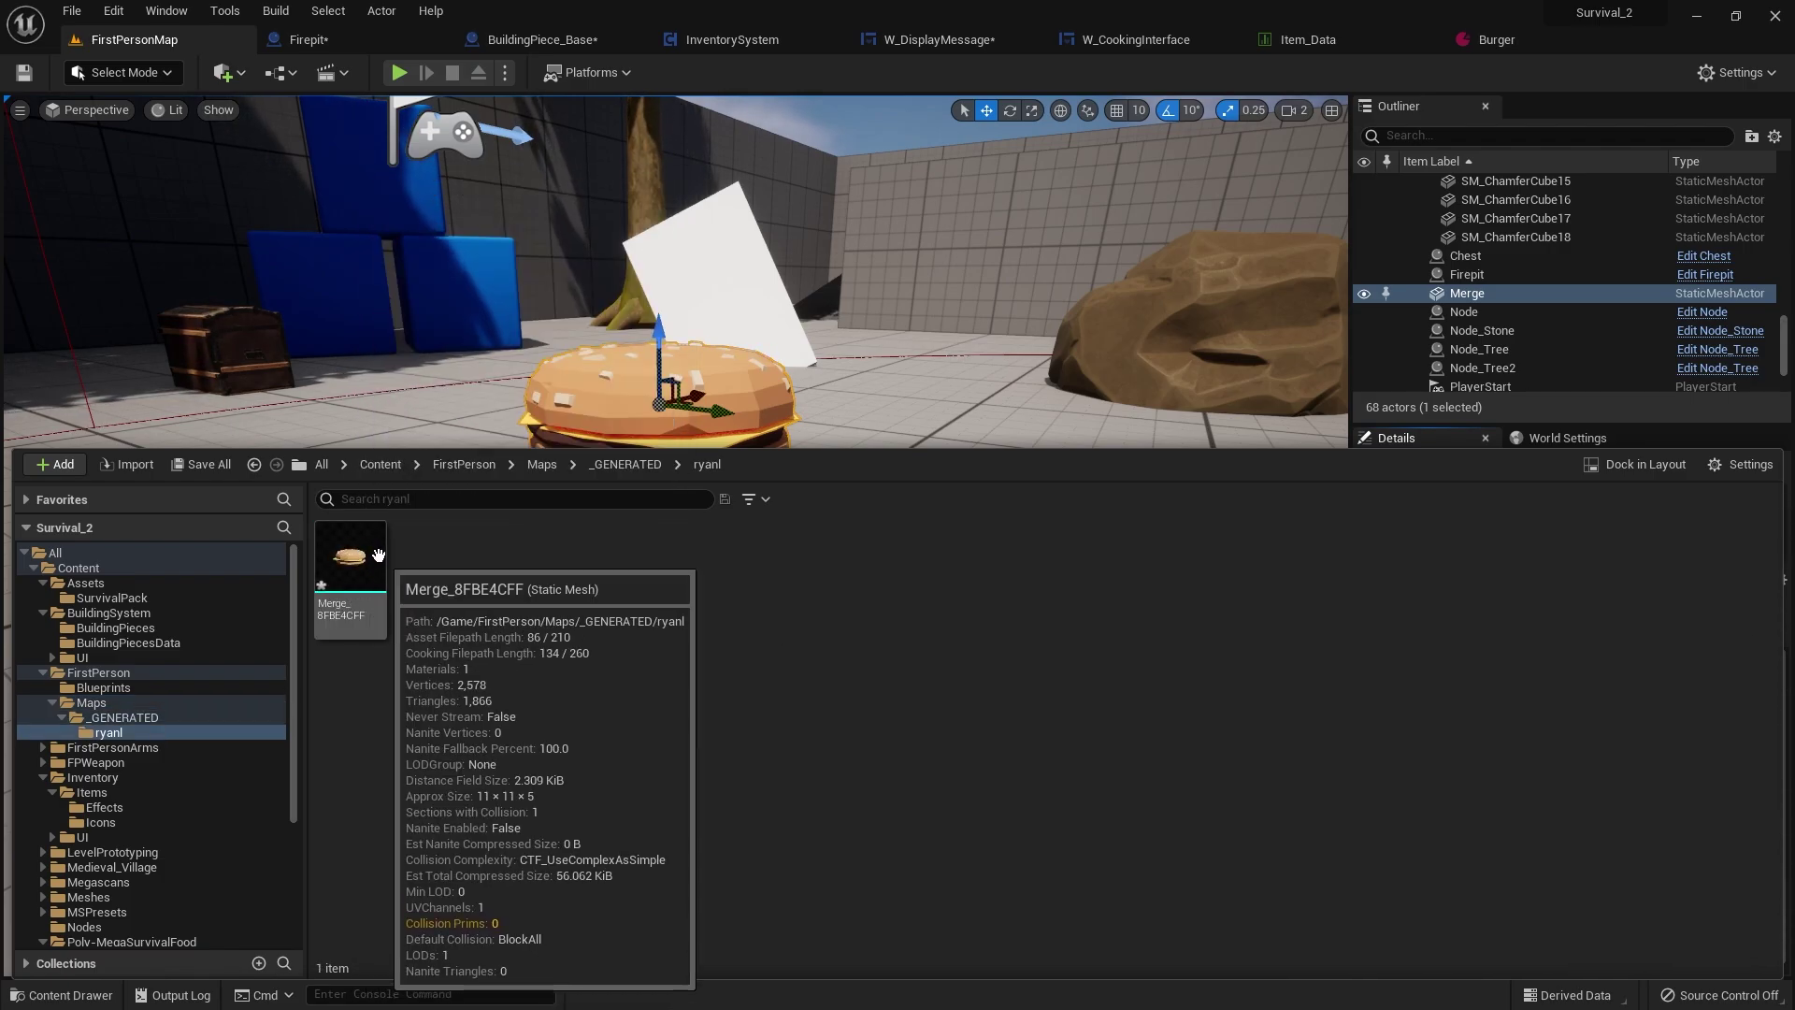
{"action": "left_click", "coordinate": [347, 605]}
{"action": "key", "text": "F2"}
{"action": "type", "text": "SM"}
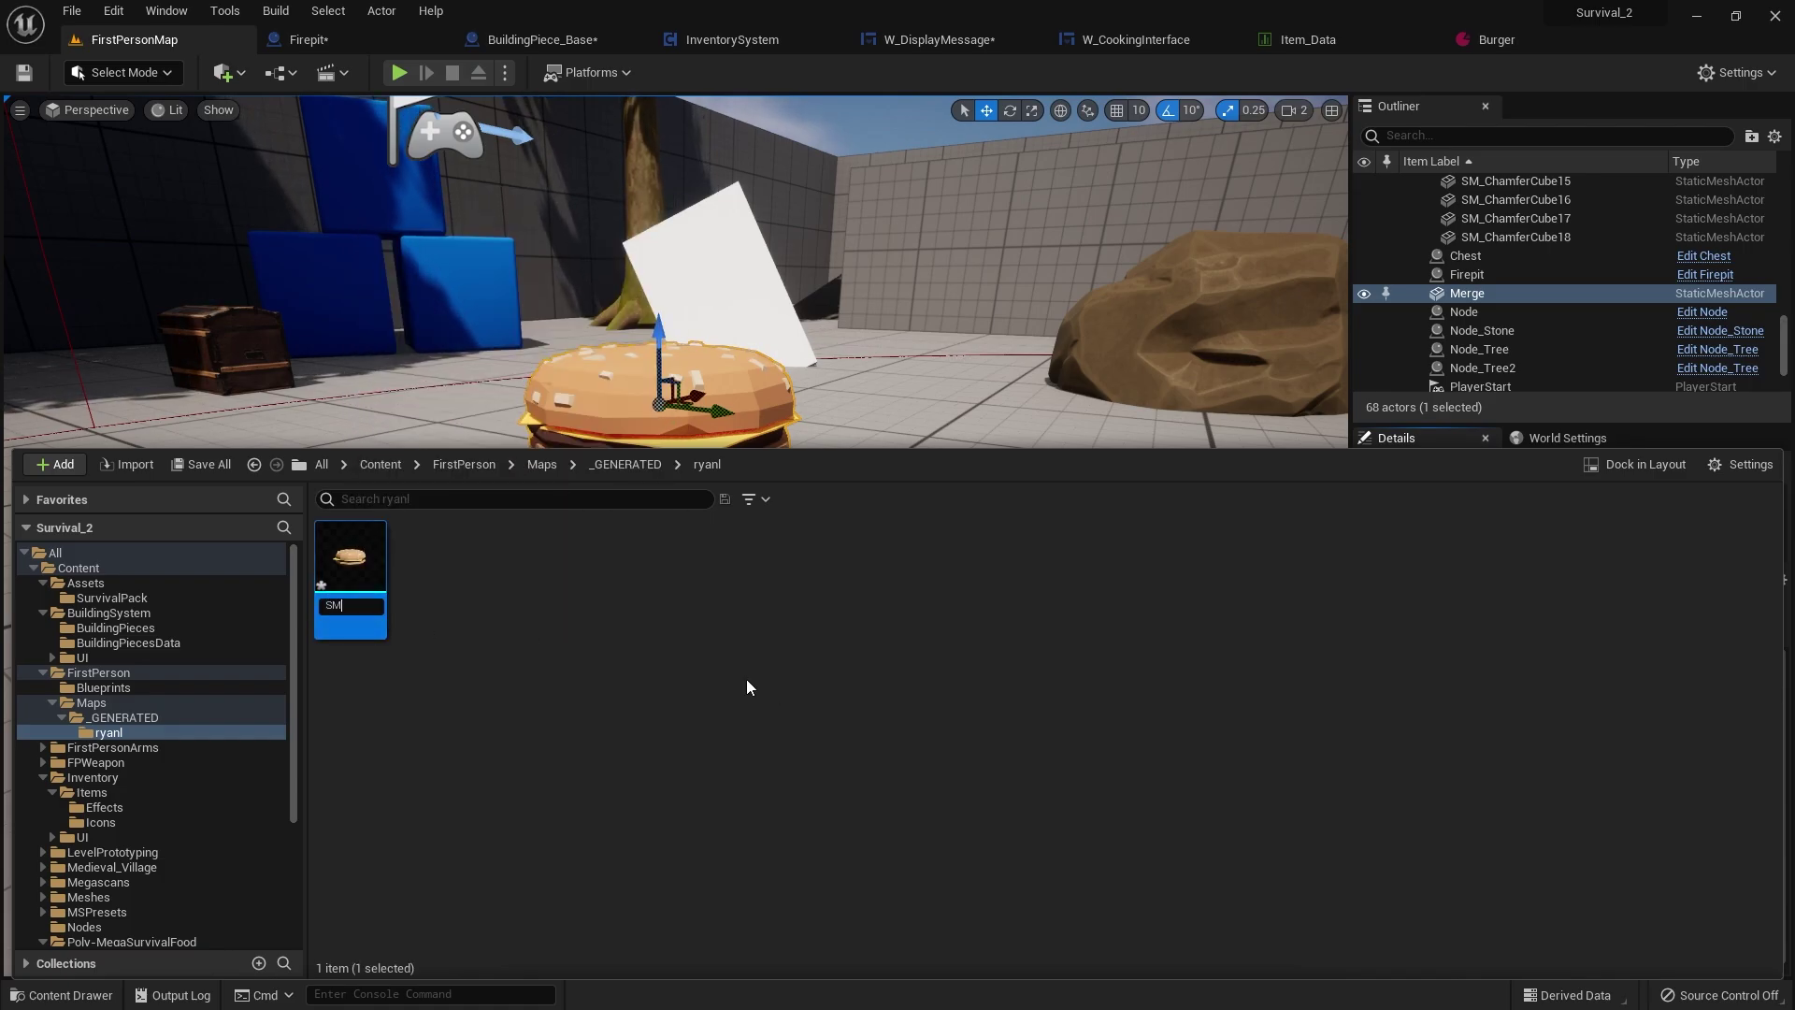
{"action": "type", "text": "_"}
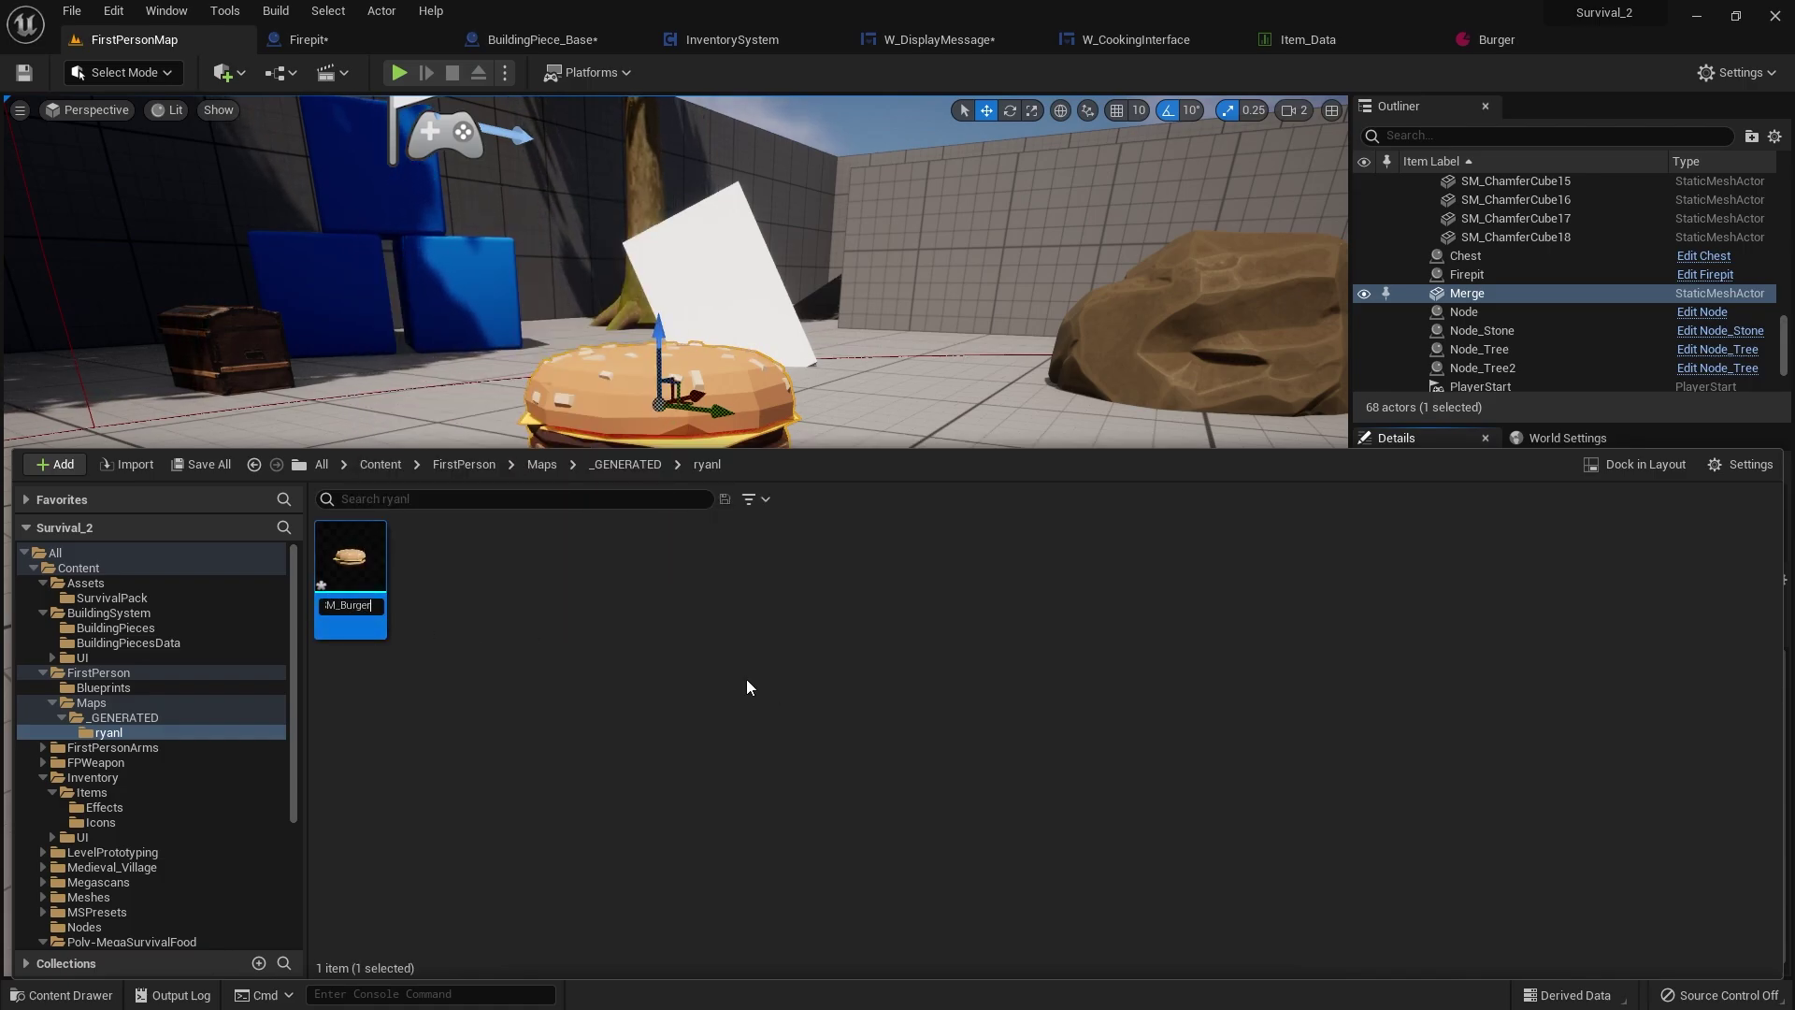
{"action": "type", "text": "Burger"}
{"action": "key", "text": "Return"}
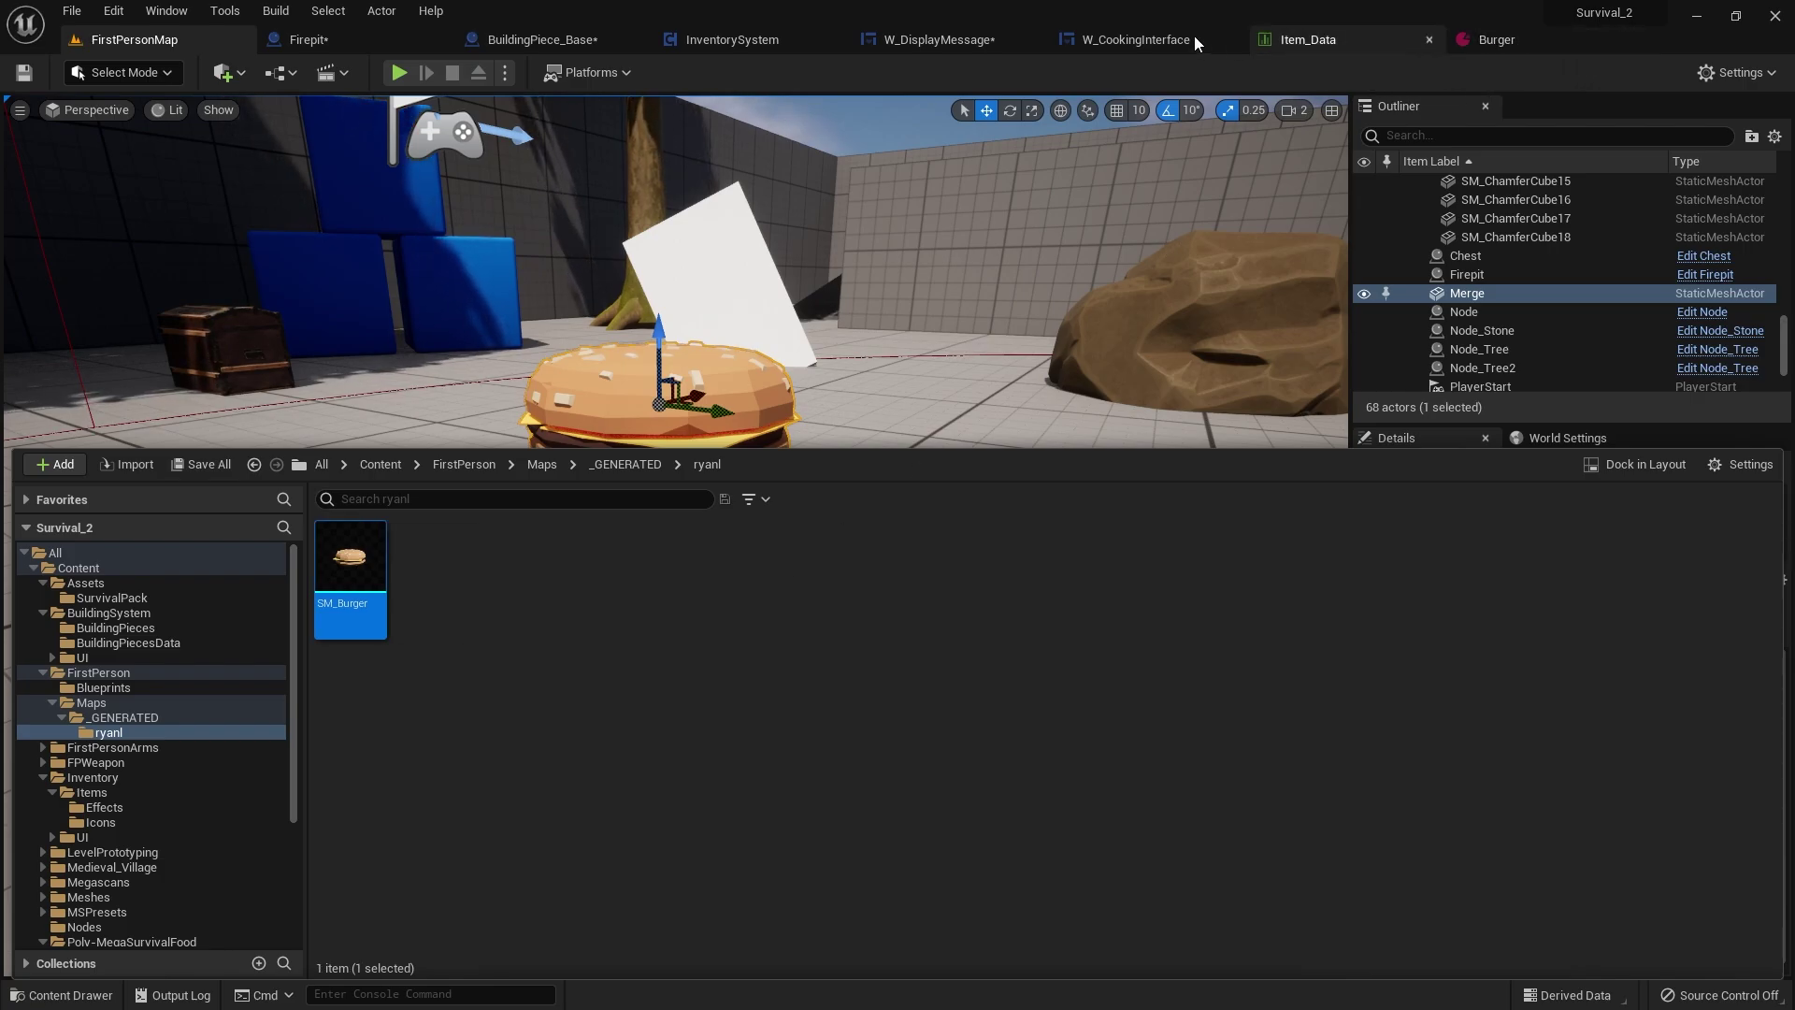
- Assign SM_Burger as the Burger data asset's Mesh, save it, and close the asset
{"action": "left_click", "coordinate": [1520, 41]}
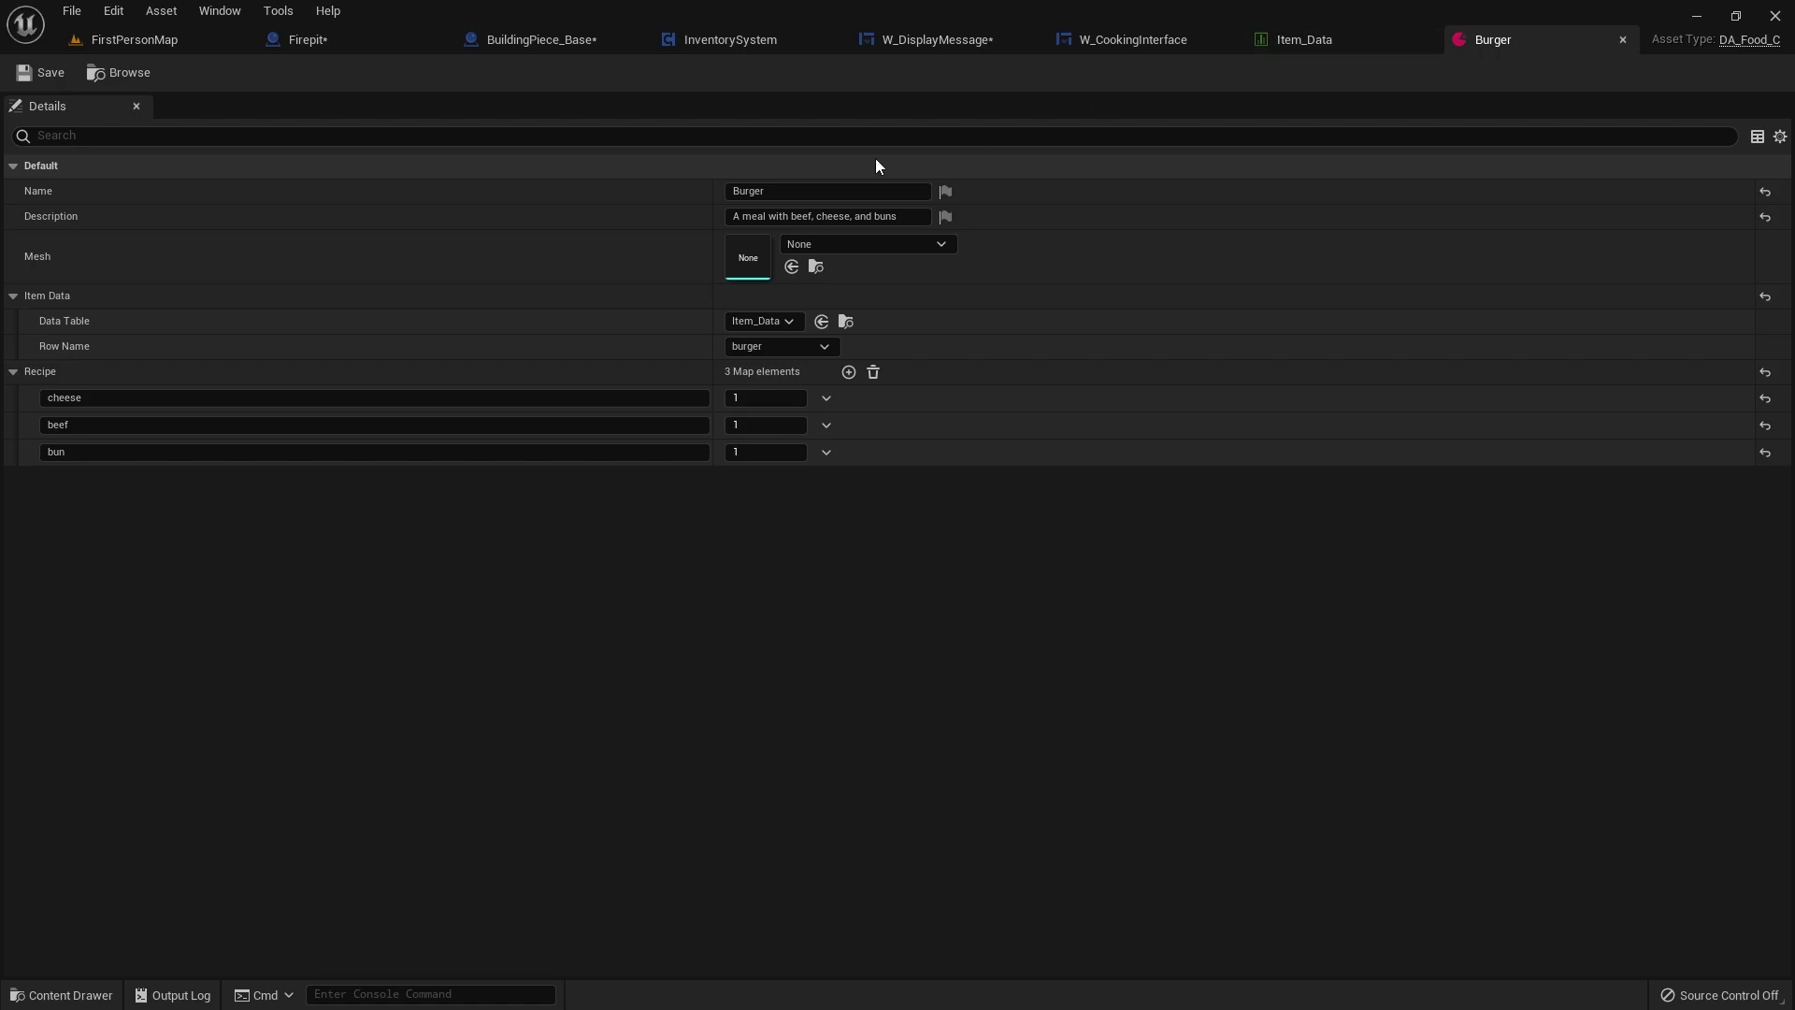
{"action": "left_click", "coordinate": [944, 243]}
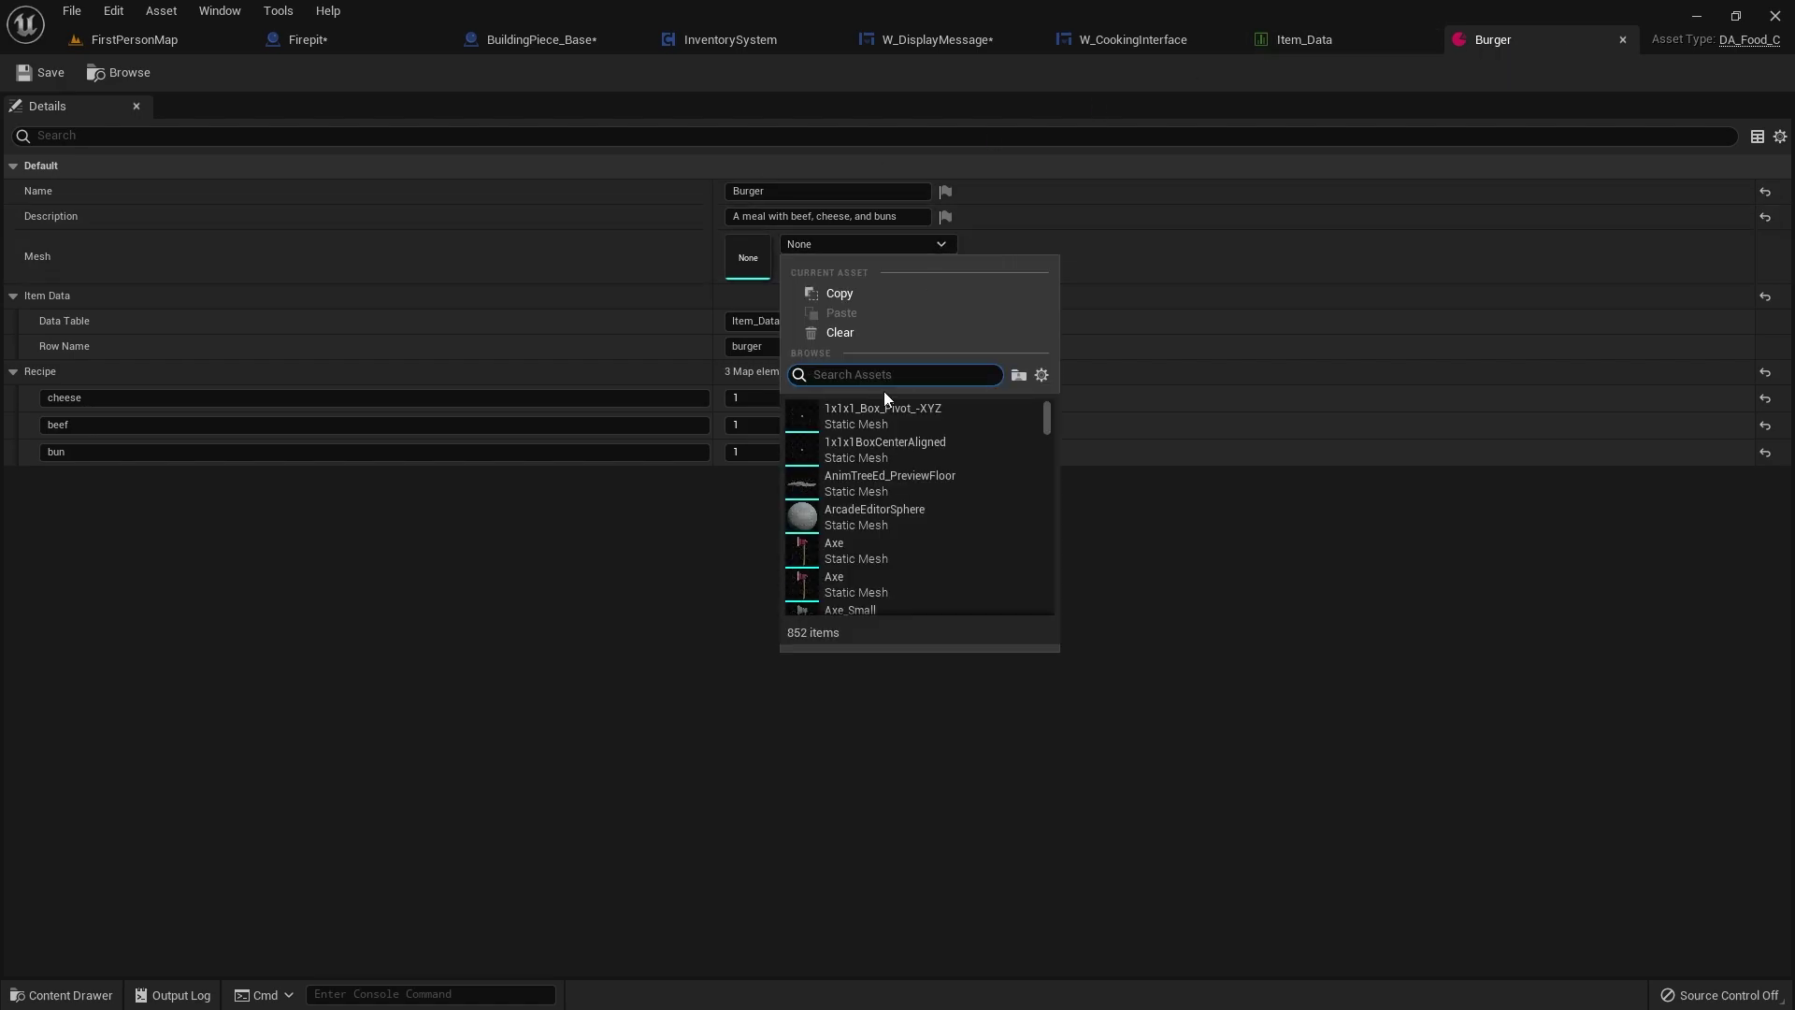
{"action": "type", "text": "sm burger"}
{"action": "left_click", "coordinate": [890, 417]}
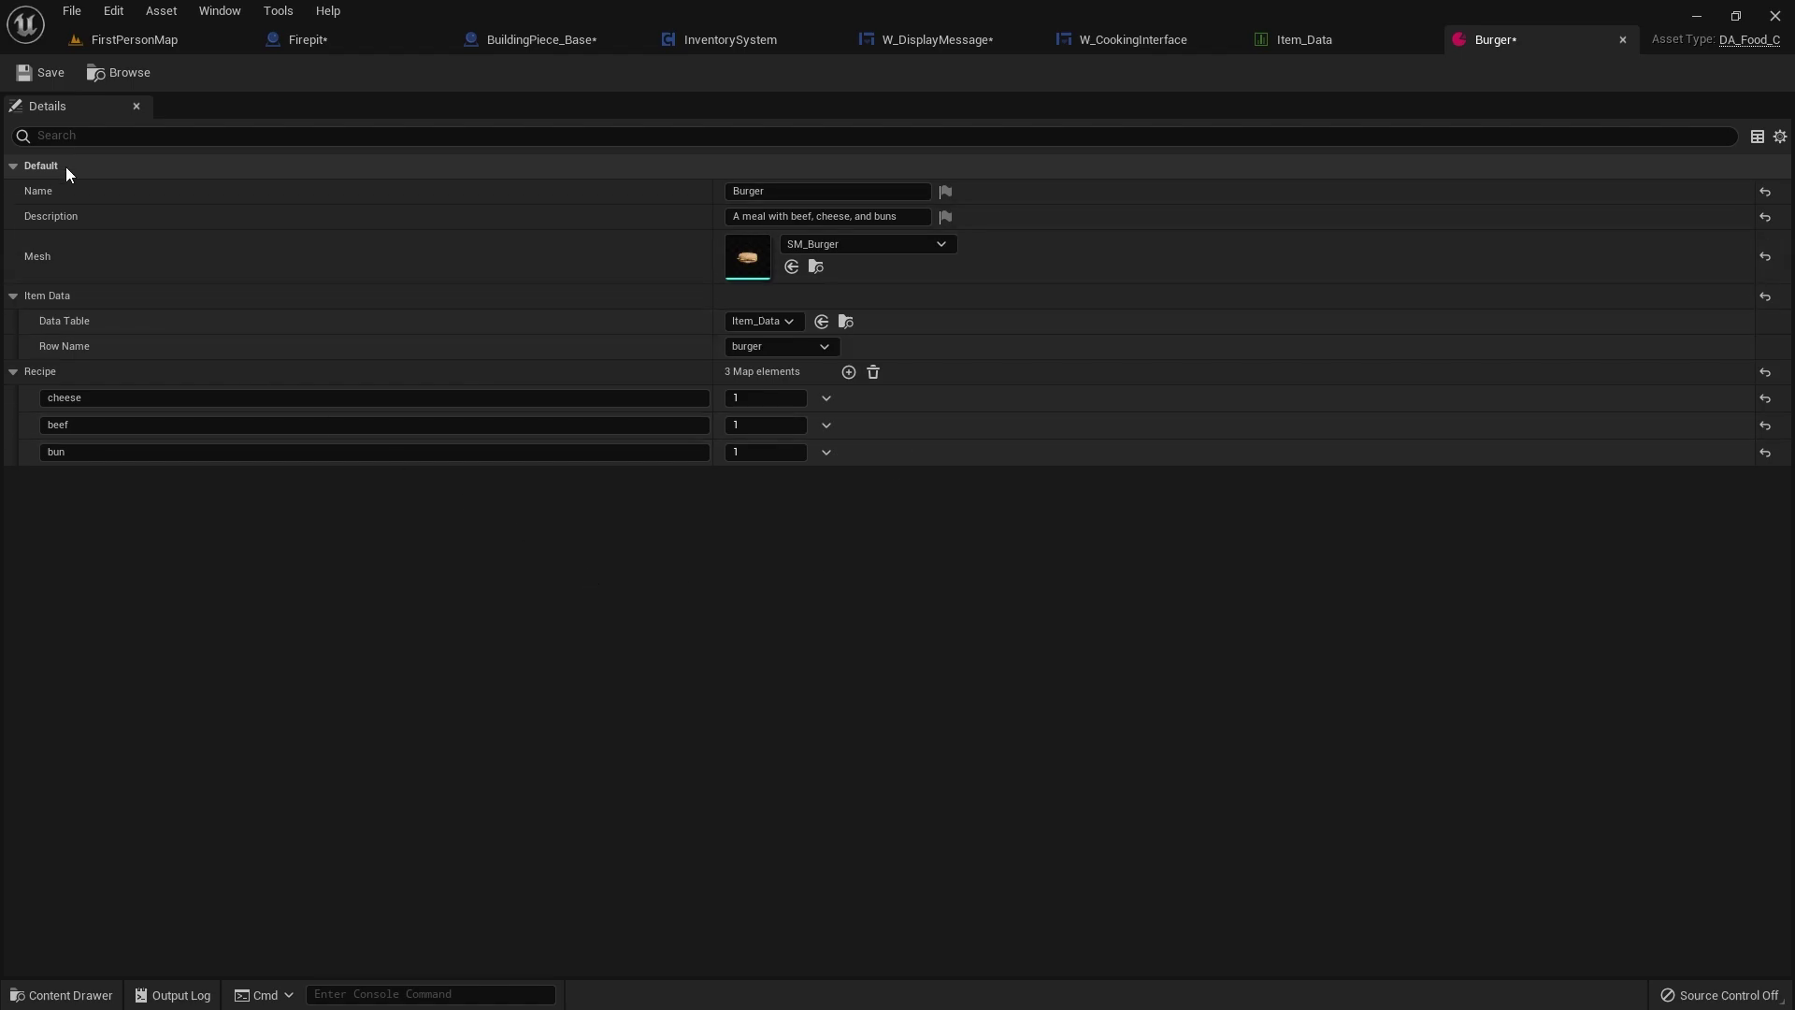
{"action": "left_click", "coordinate": [44, 73]}
{"action": "left_click", "coordinate": [1618, 40]}
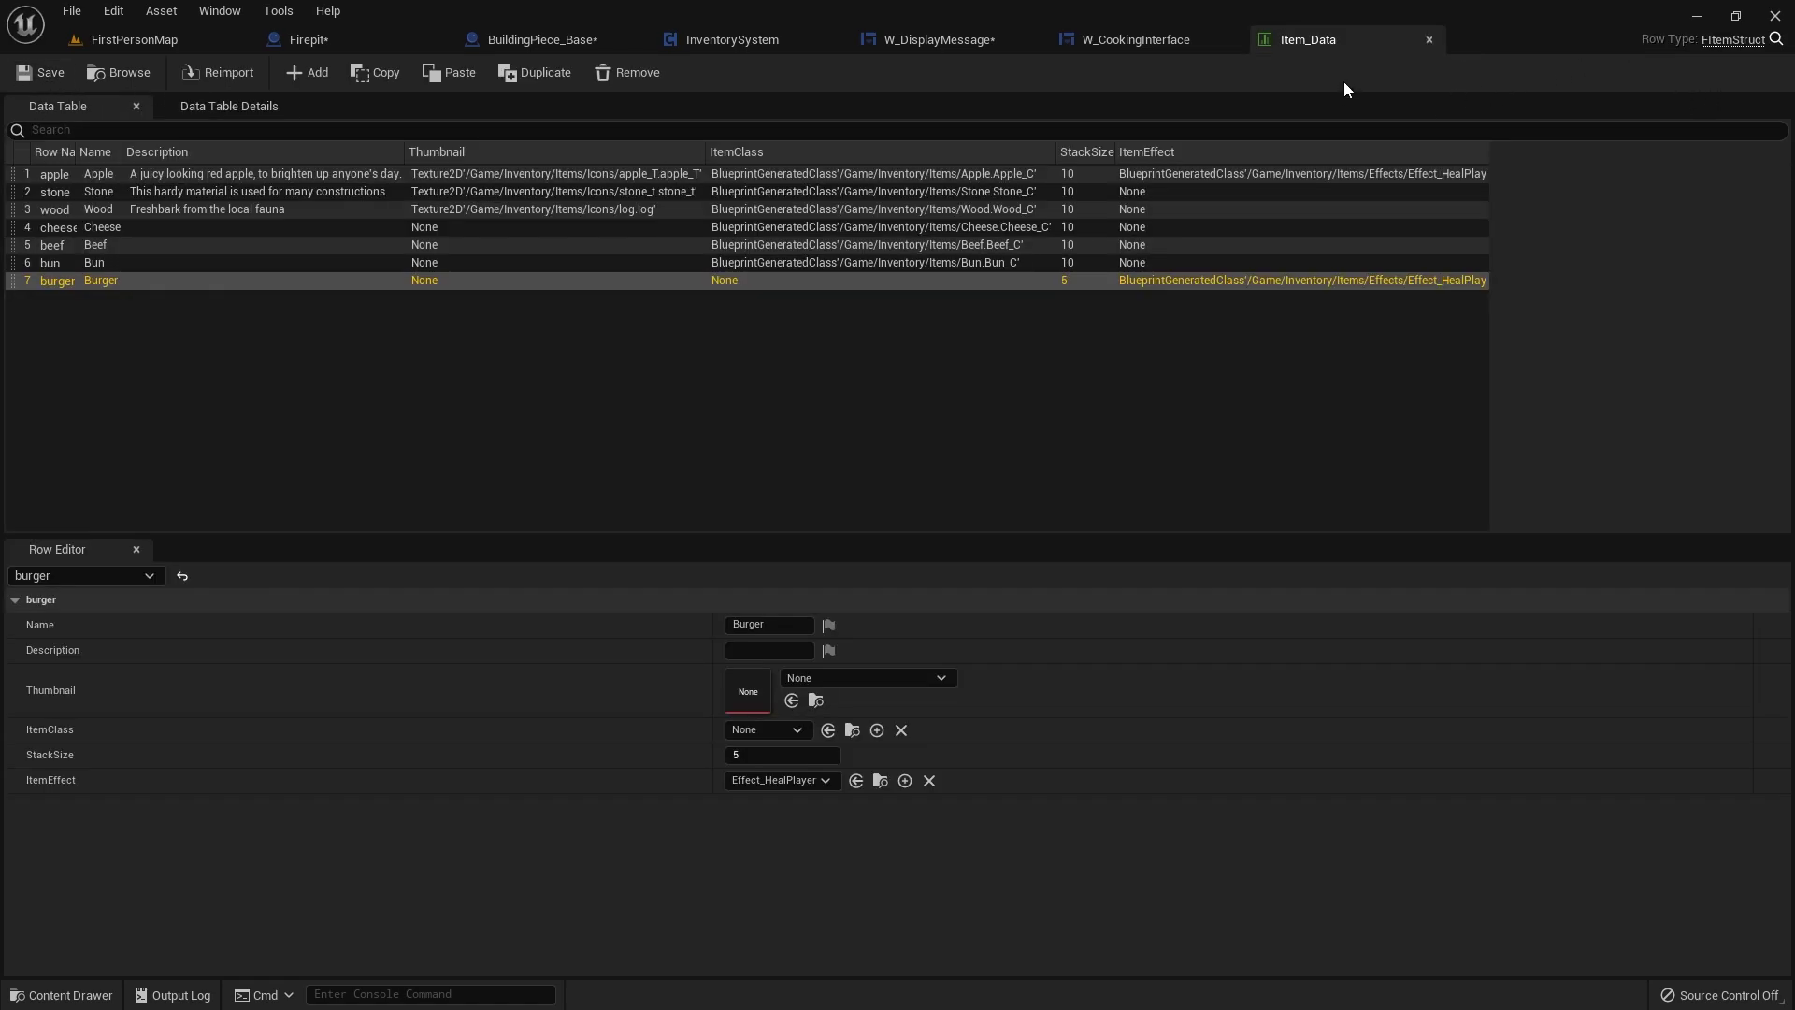
- Close Item_Data, return to FirstPersonMap and delete the Merge actor from the level
{"action": "left_click", "coordinate": [1430, 39]}
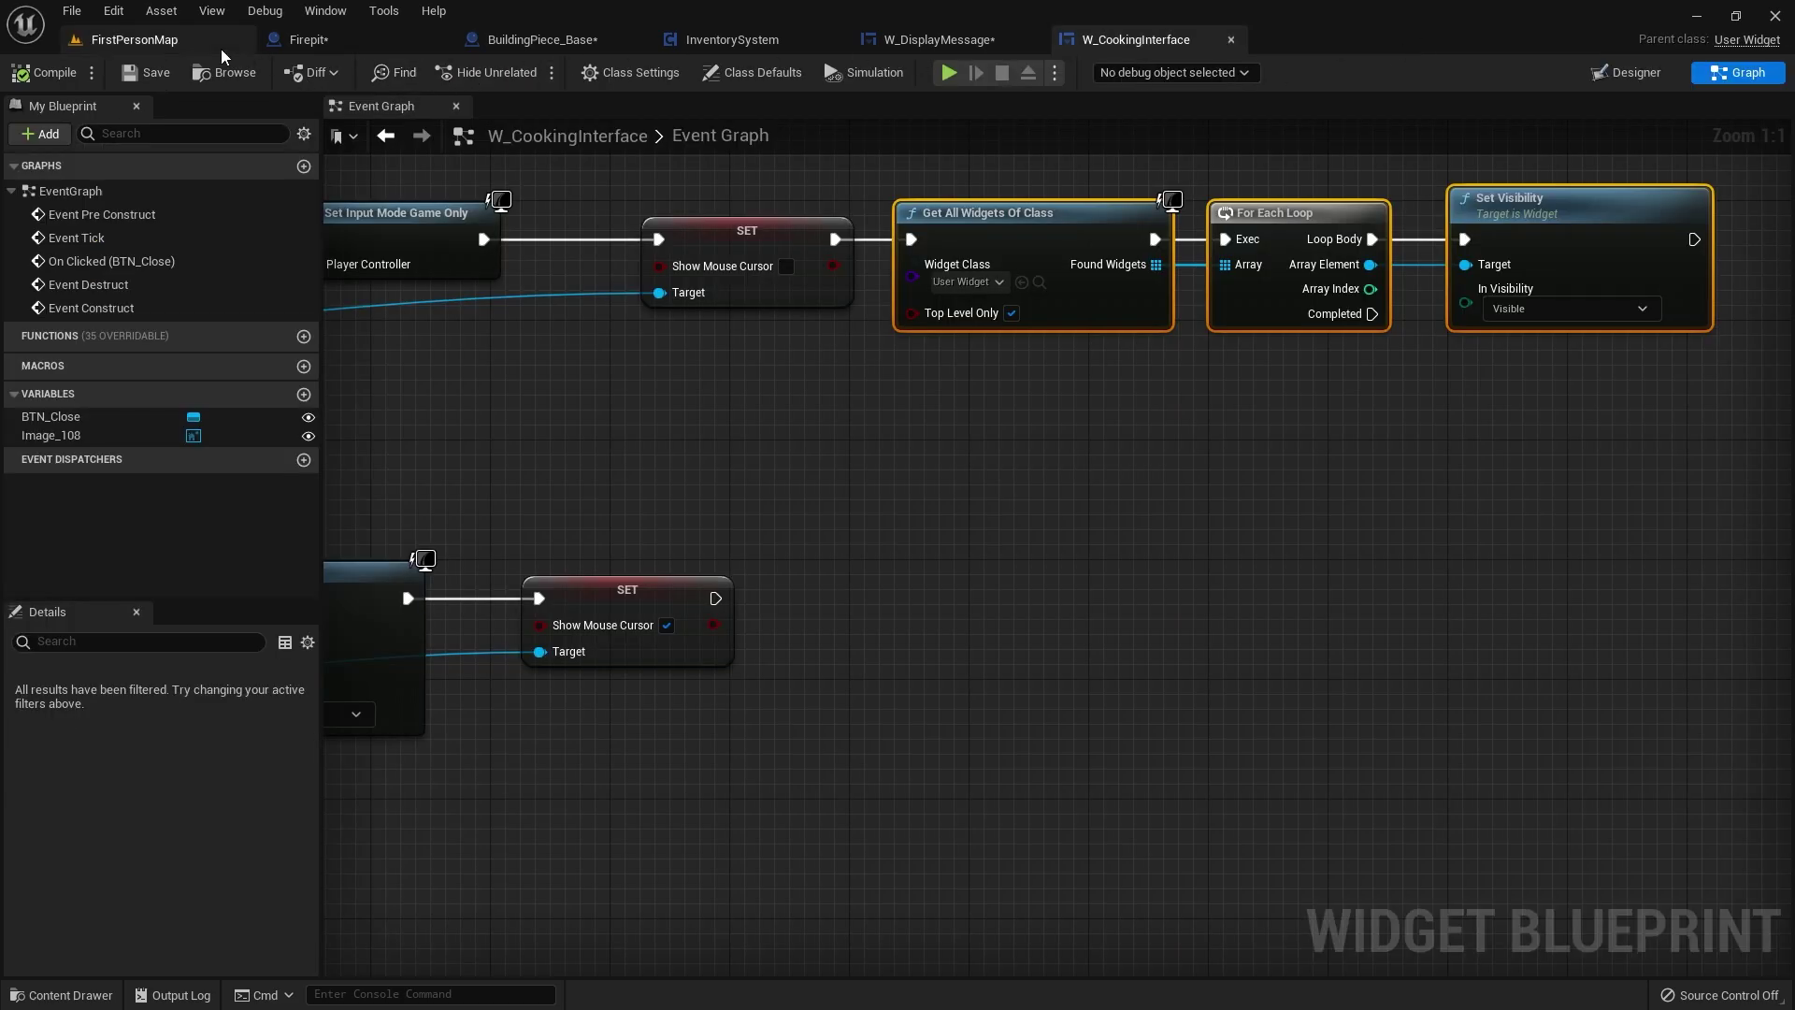
{"action": "left_click", "coordinate": [135, 39]}
{"action": "right_click_drag", "start_coordinate": [397, 281], "coordinate": [397, 281]}
{"action": "key", "text": "Delete"}
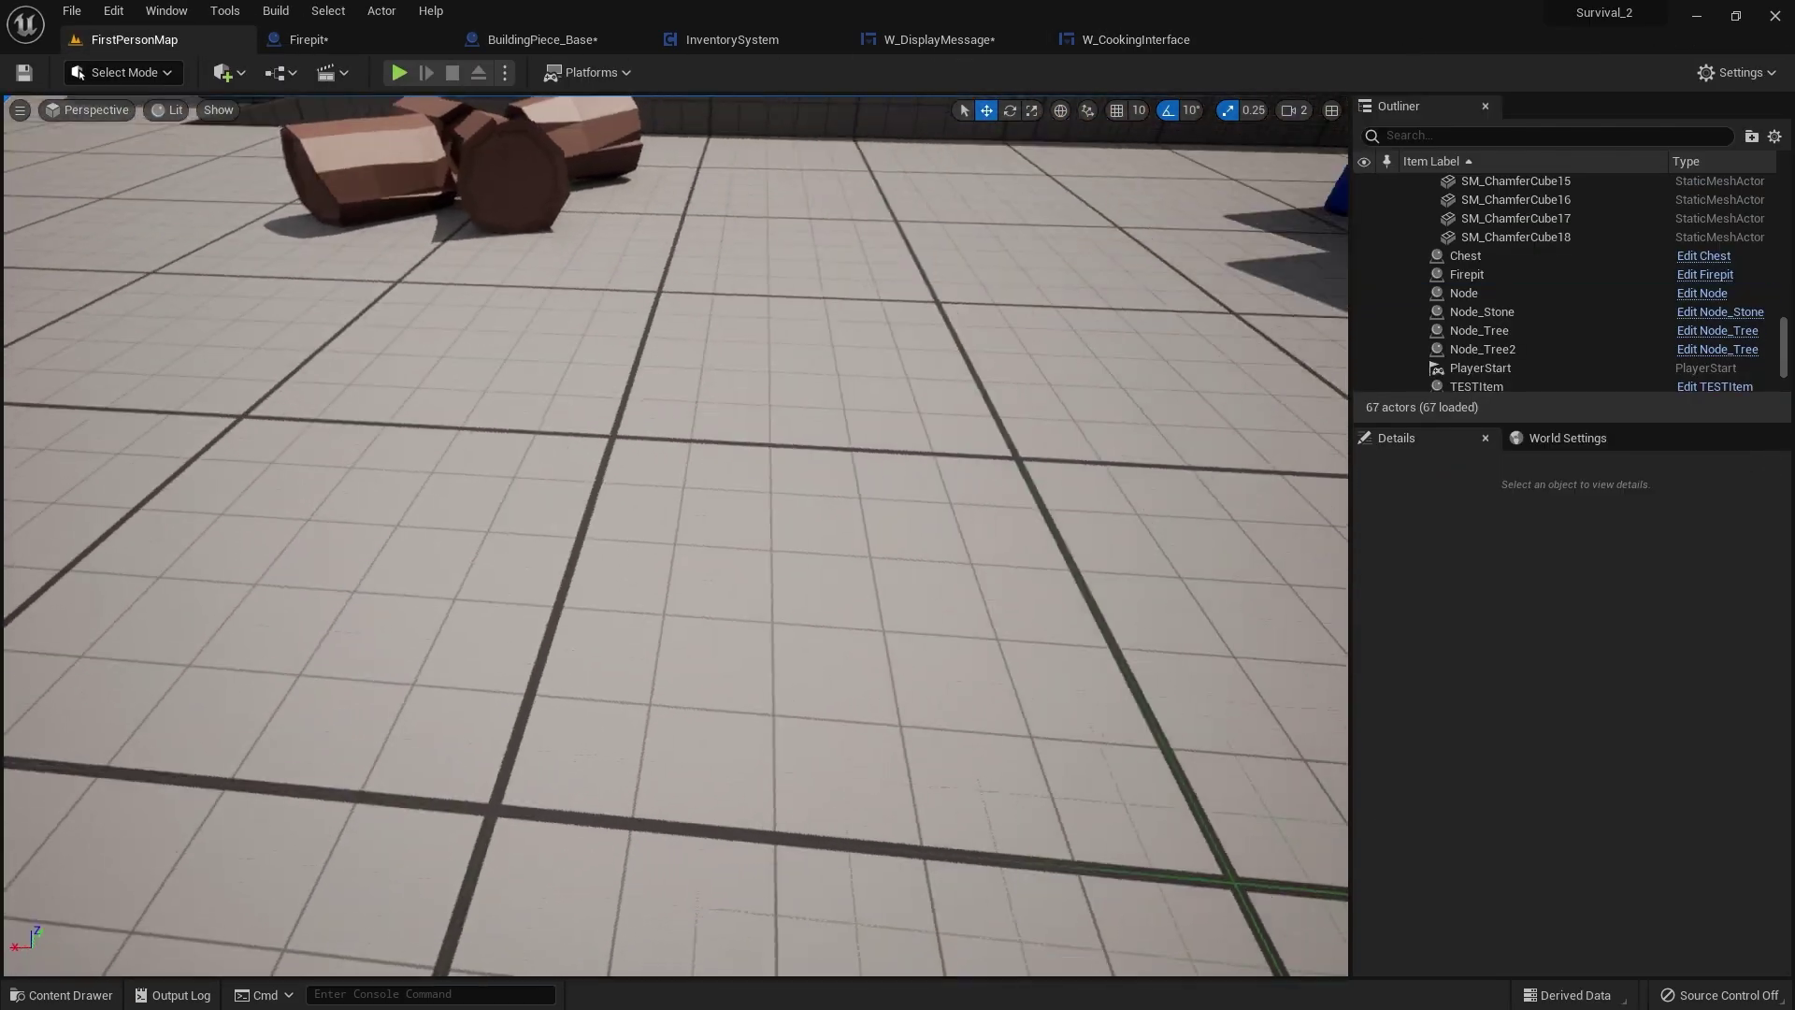
{"action": "right_click_drag", "start_coordinate": [603, 352], "coordinate": [602, 353]}
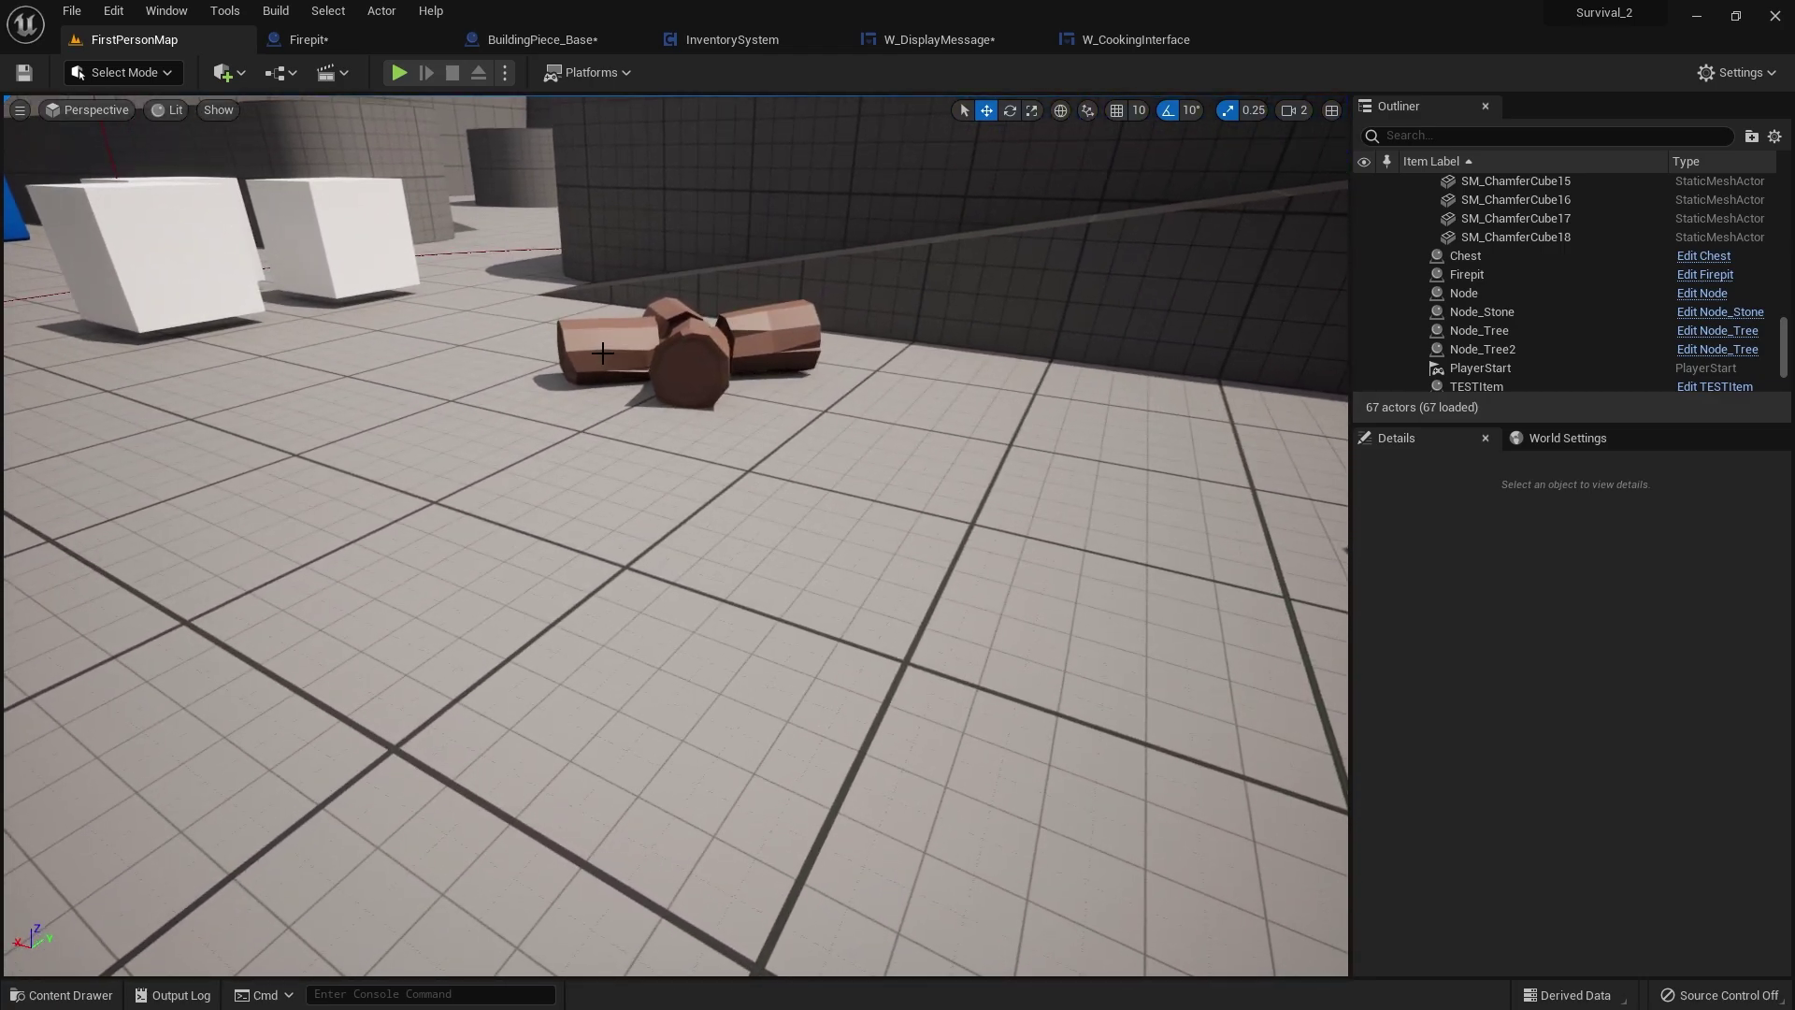